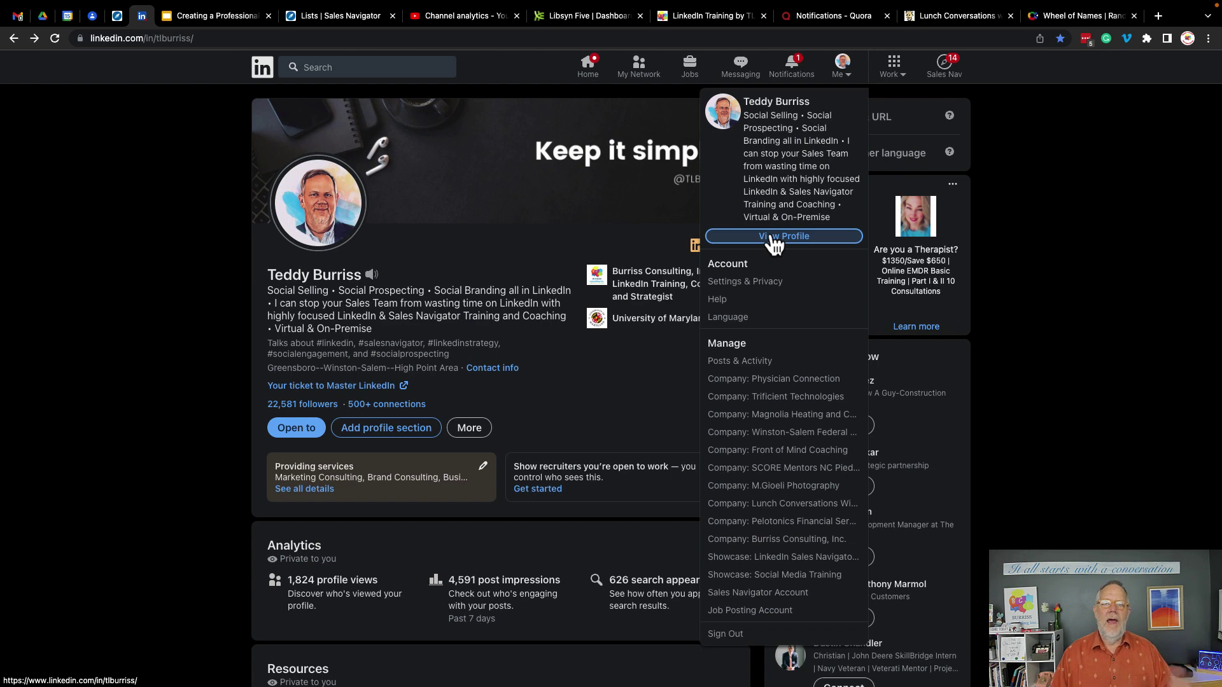
Go to the home feed and open your own profile page from there
{"action": "left_click", "coordinate": [207, 202]}
{"action": "left_click", "coordinate": [263, 79]}
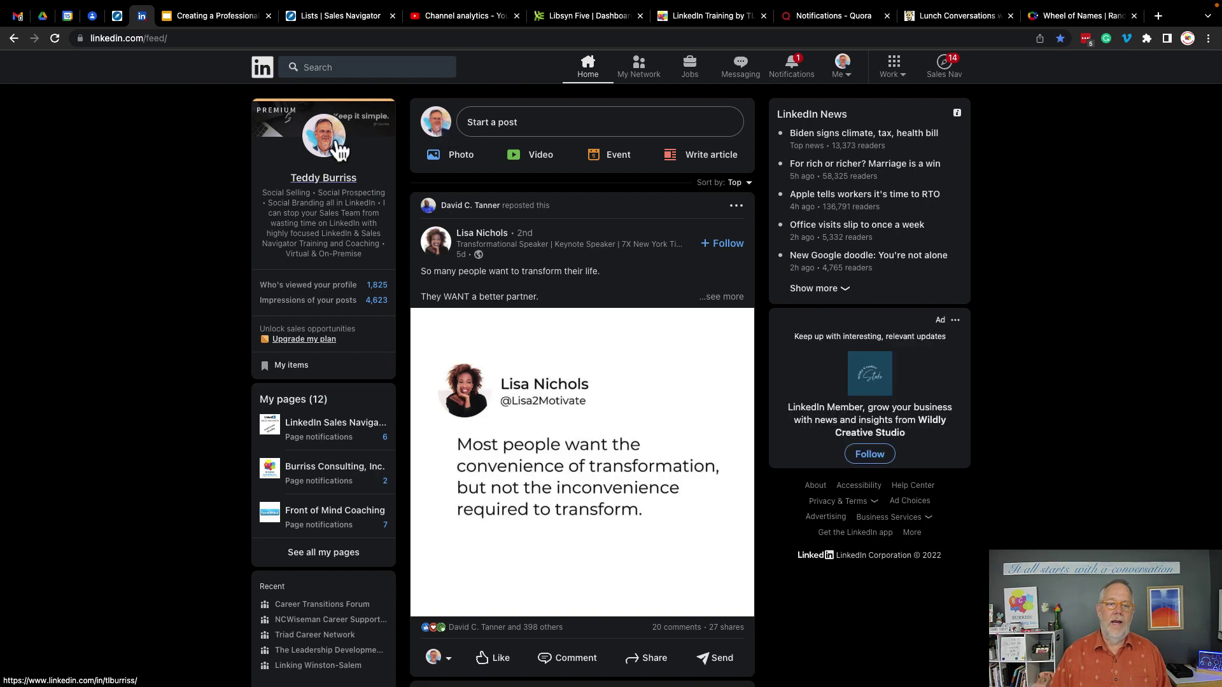
{"action": "left_click", "coordinate": [438, 128]}
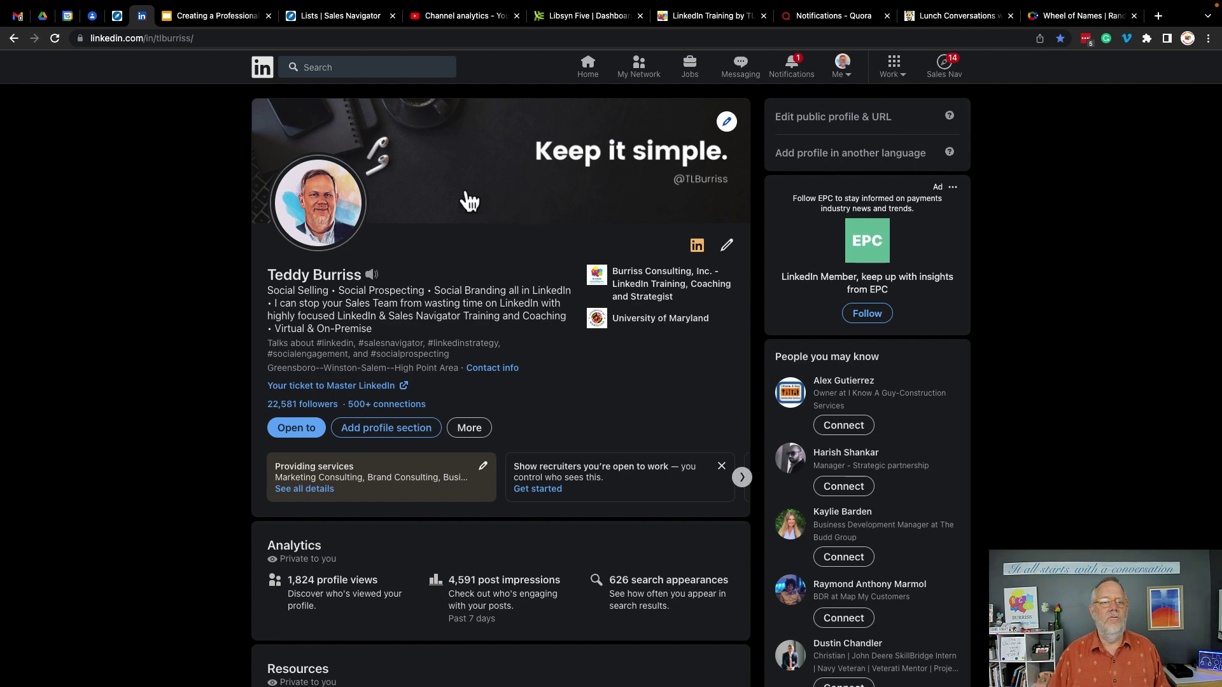
Browse the upload option and preset images for replacing the profile's background photo, and close without choosing one
{"action": "left_click", "coordinate": [727, 121]}
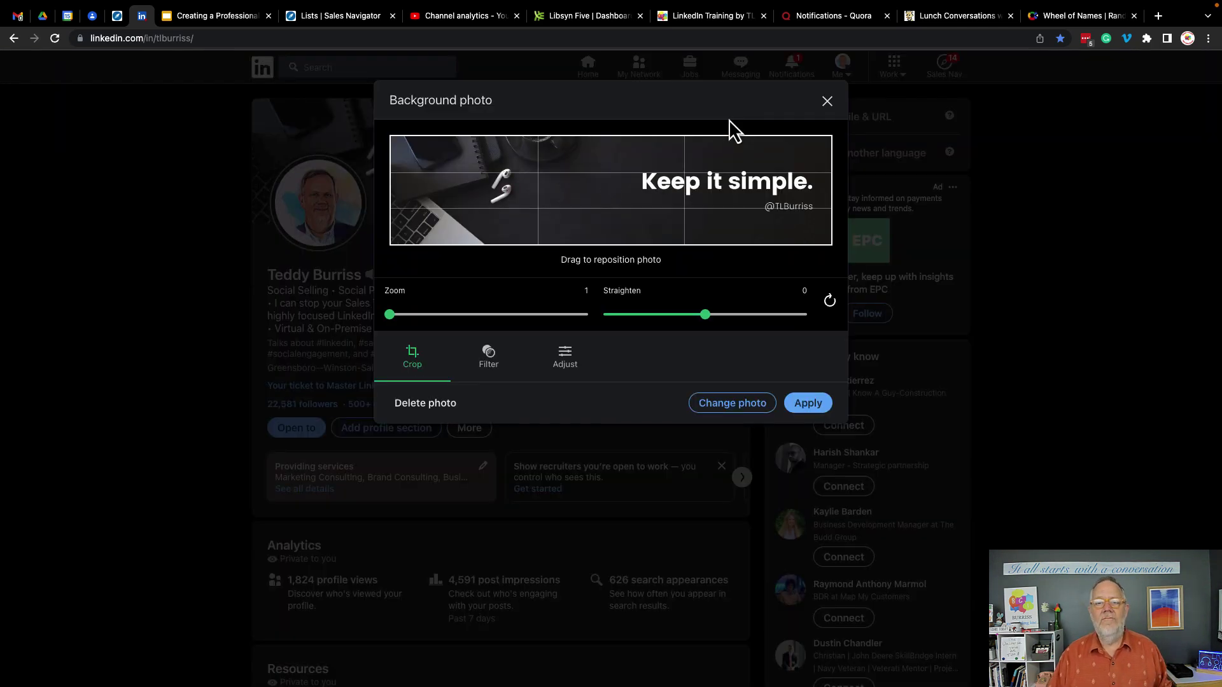
{"action": "left_click", "coordinate": [730, 404]}
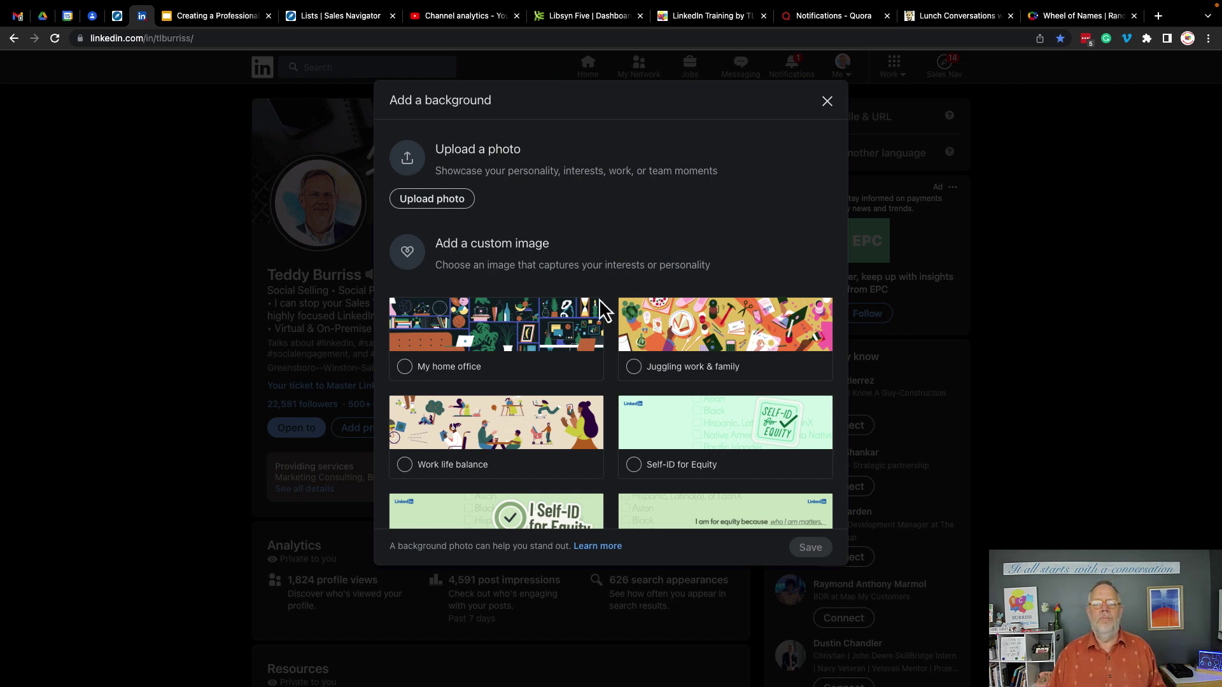
{"action": "scroll", "coordinate": [505, 372], "scroll_direction": "down", "scroll_amount": 3}
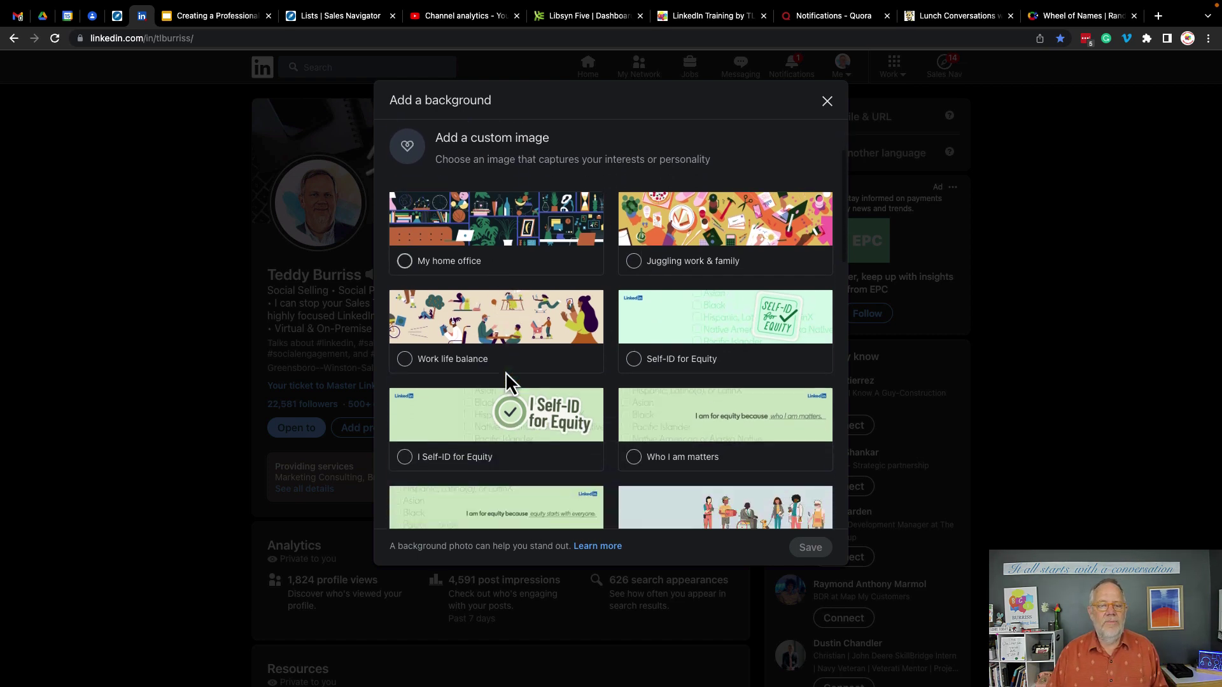
{"action": "scroll", "coordinate": [506, 371], "scroll_direction": "down", "scroll_amount": 3}
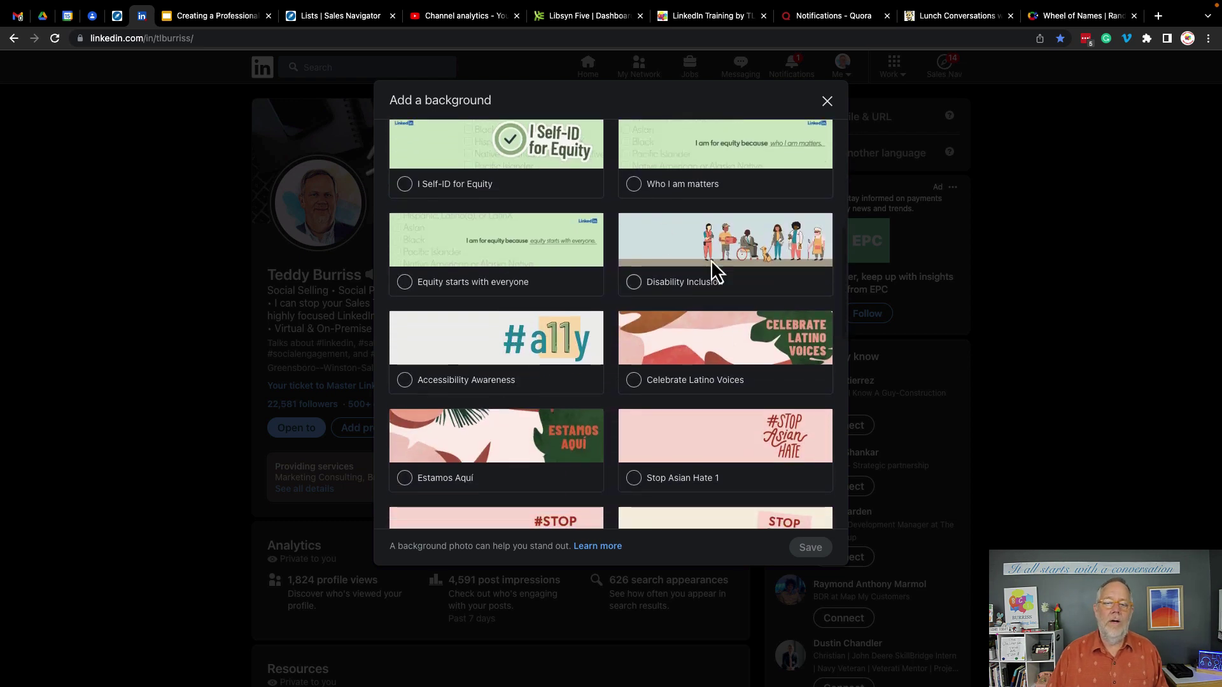
{"action": "scroll", "coordinate": [723, 336], "scroll_direction": "down", "scroll_amount": 1}
{"action": "scroll", "coordinate": [723, 337], "scroll_direction": "down", "scroll_amount": 8}
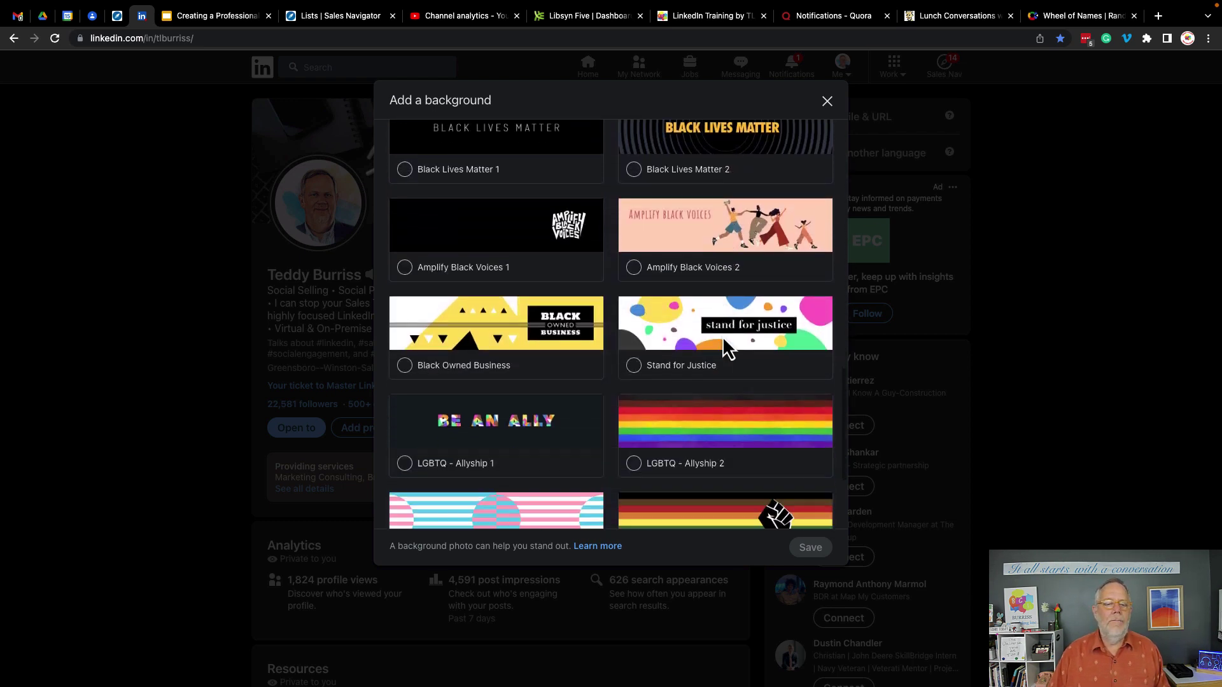
{"action": "scroll", "coordinate": [723, 337], "scroll_direction": "down", "scroll_amount": 2}
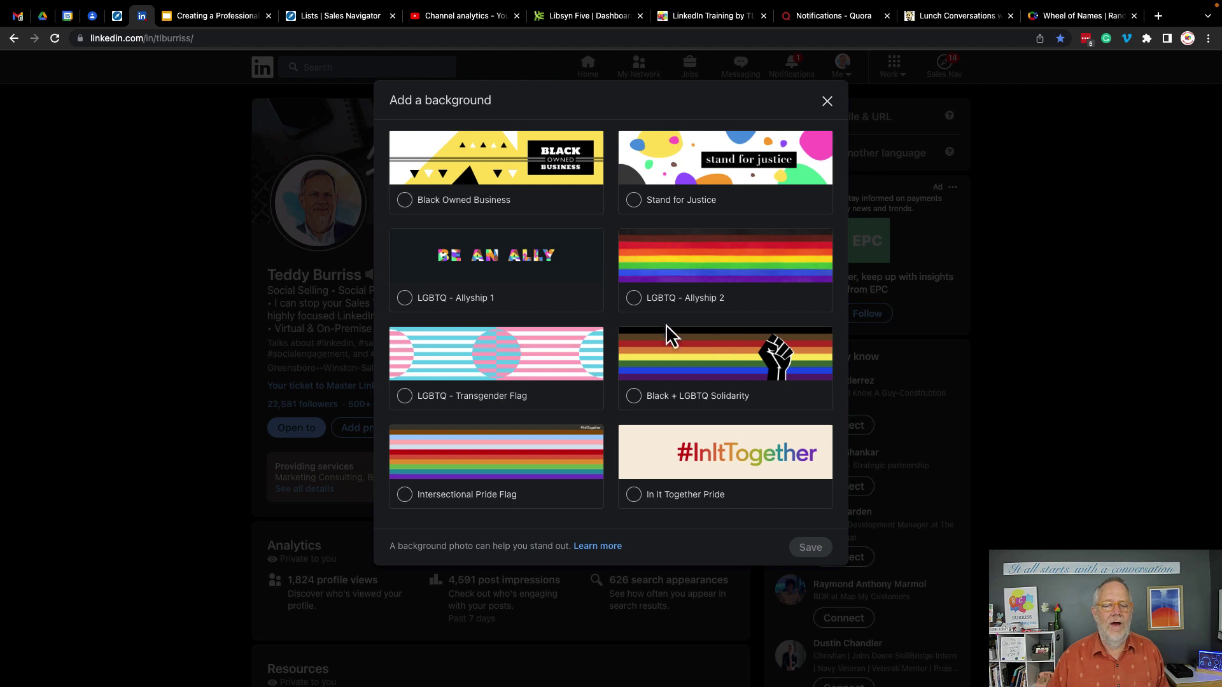
{"action": "scroll", "coordinate": [719, 287], "scroll_direction": "up", "scroll_amount": 15}
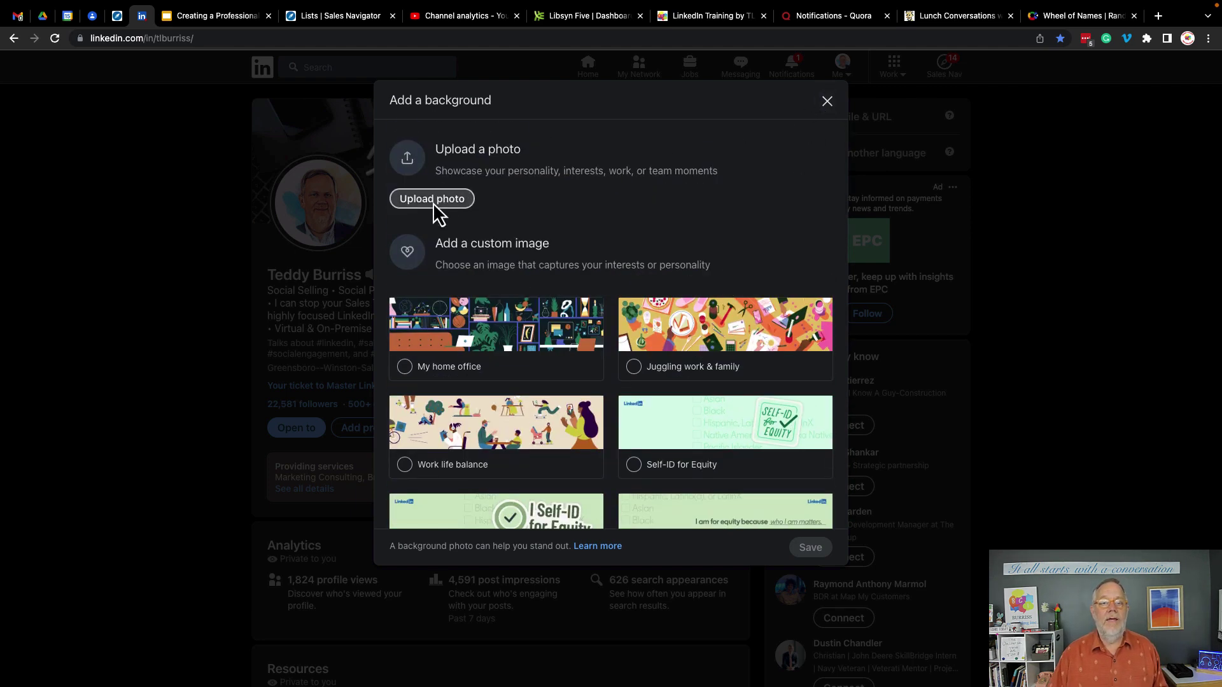
{"action": "left_click", "coordinate": [826, 102]}
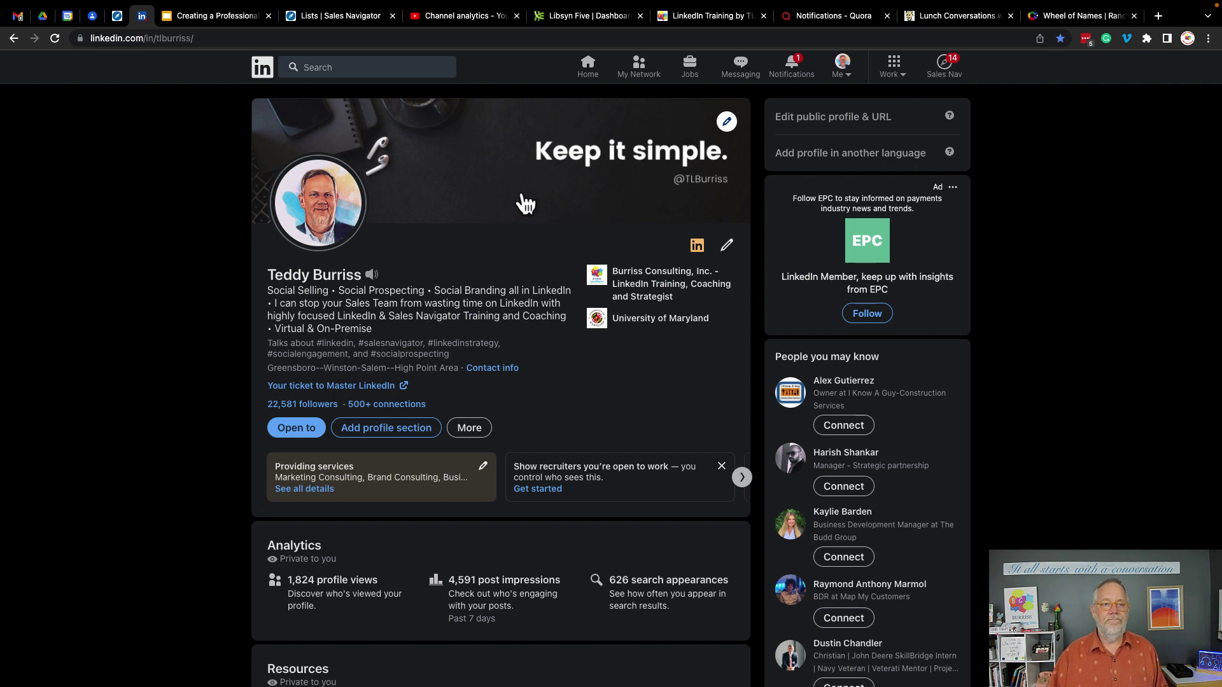
Examine the frames offered for the profile photo, and close without applying one
{"action": "left_click", "coordinate": [333, 216]}
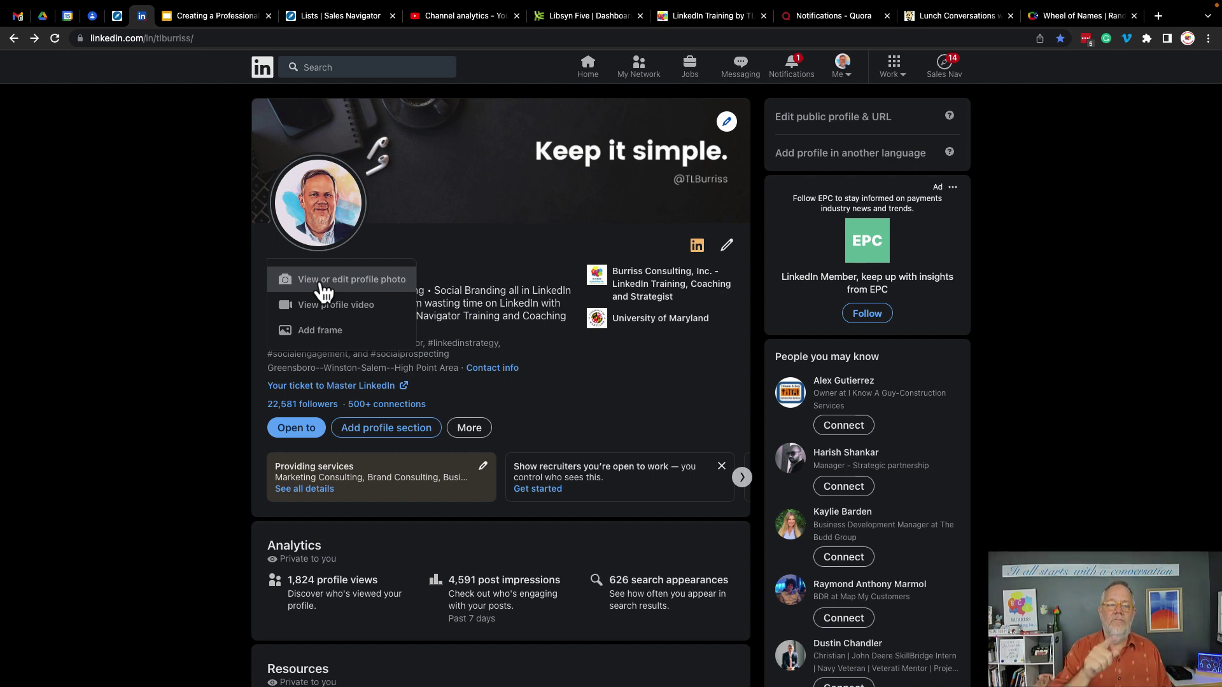
{"action": "left_click", "coordinate": [328, 332]}
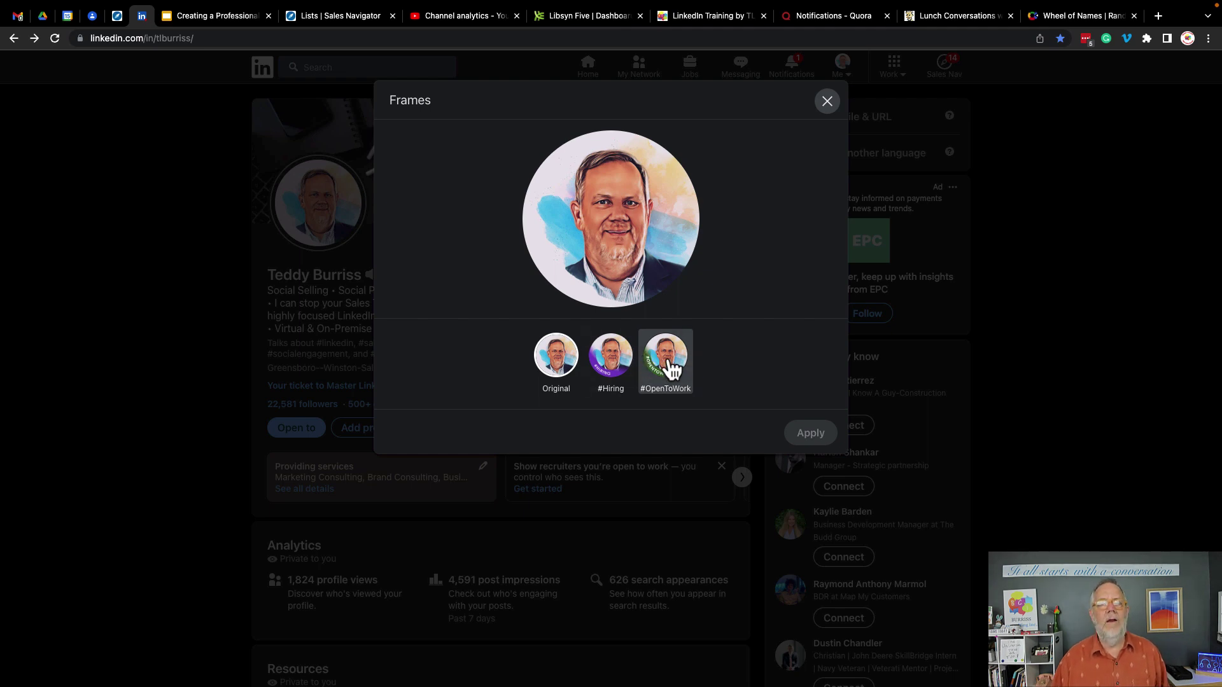
{"action": "left_click", "coordinate": [827, 101]}
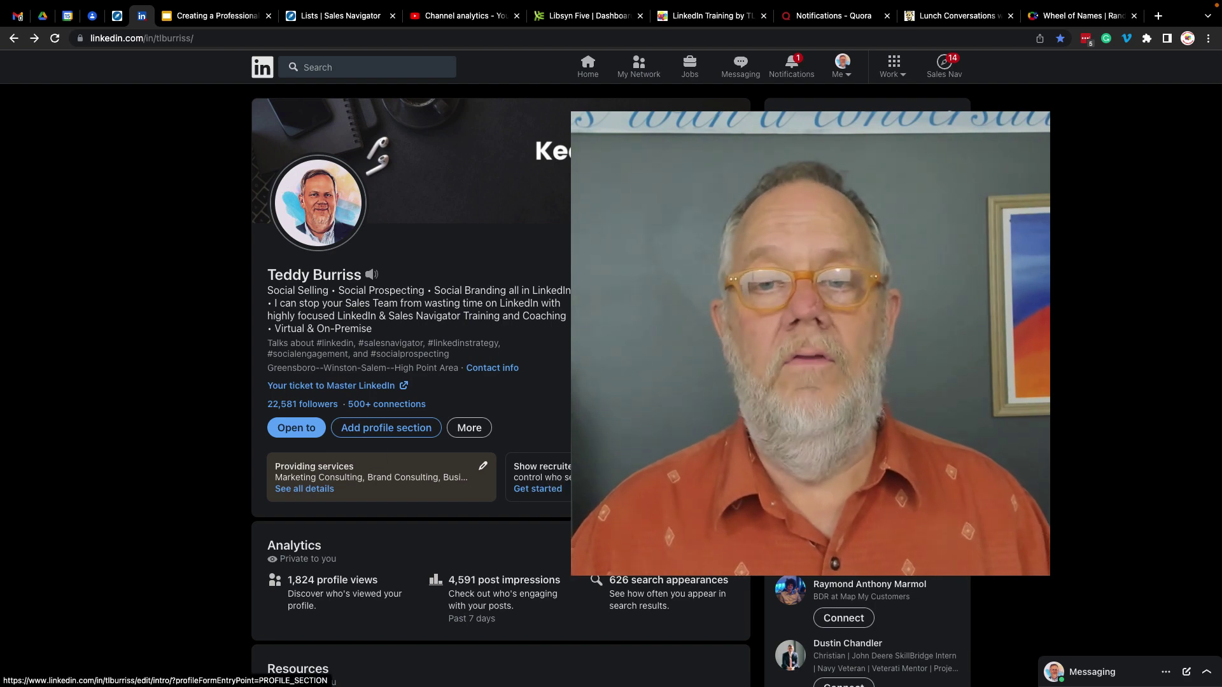
Open the profile intro for editing and view its Premium settings for Open Profile and the Premium badge
{"action": "left_click", "coordinate": [728, 247]}
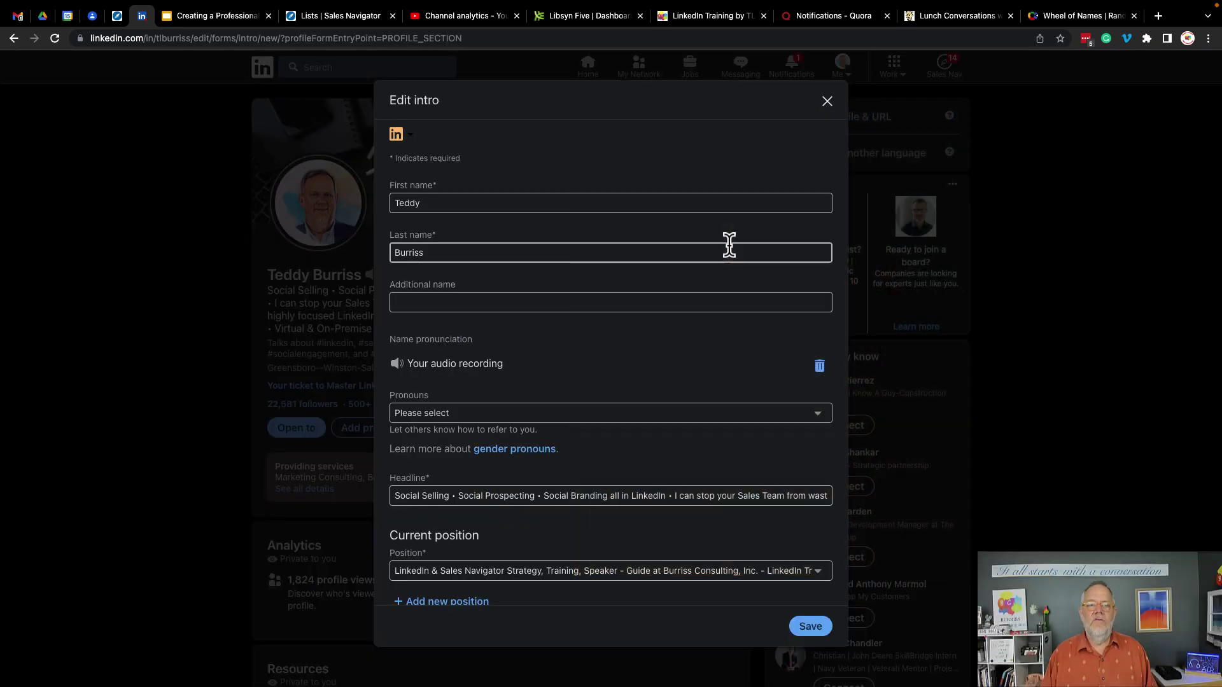
{"action": "left_click", "coordinate": [409, 140]}
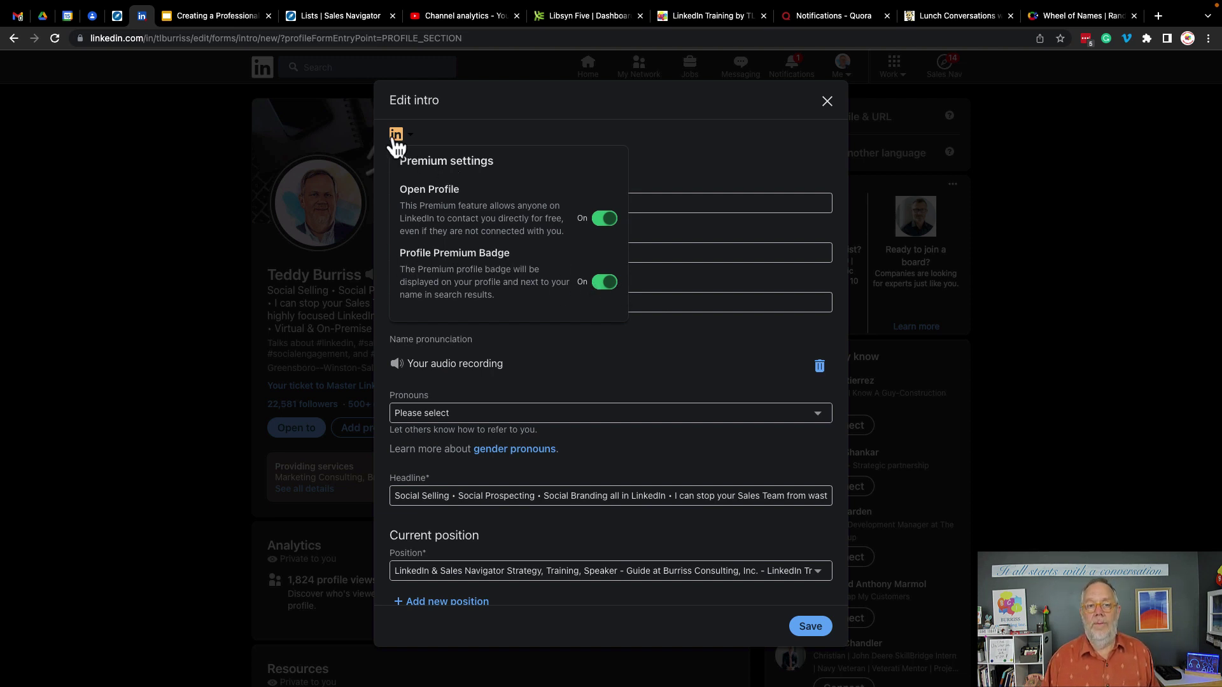
{"action": "left_click", "coordinate": [691, 153]}
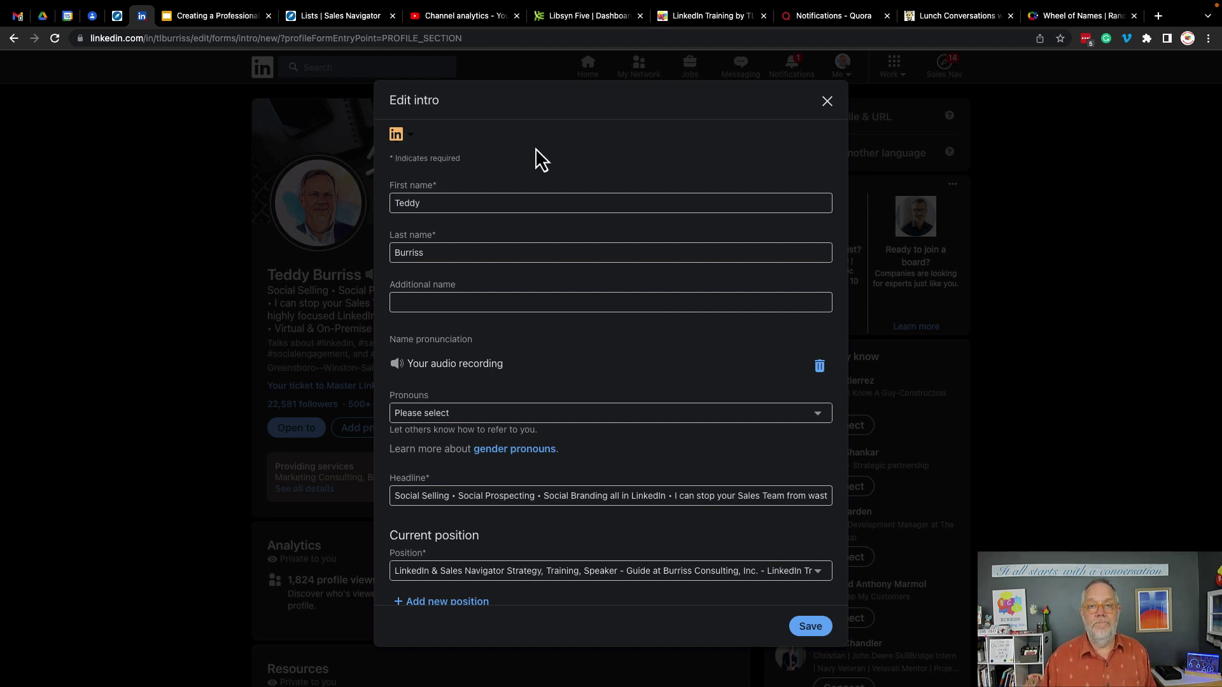
Try appending the sample credentials ", ABC, XYZ, BUBA;LAKJDF" to the last name in the intro form
{"action": "scroll", "coordinate": [560, 162], "scroll_direction": "down", "scroll_amount": 1}
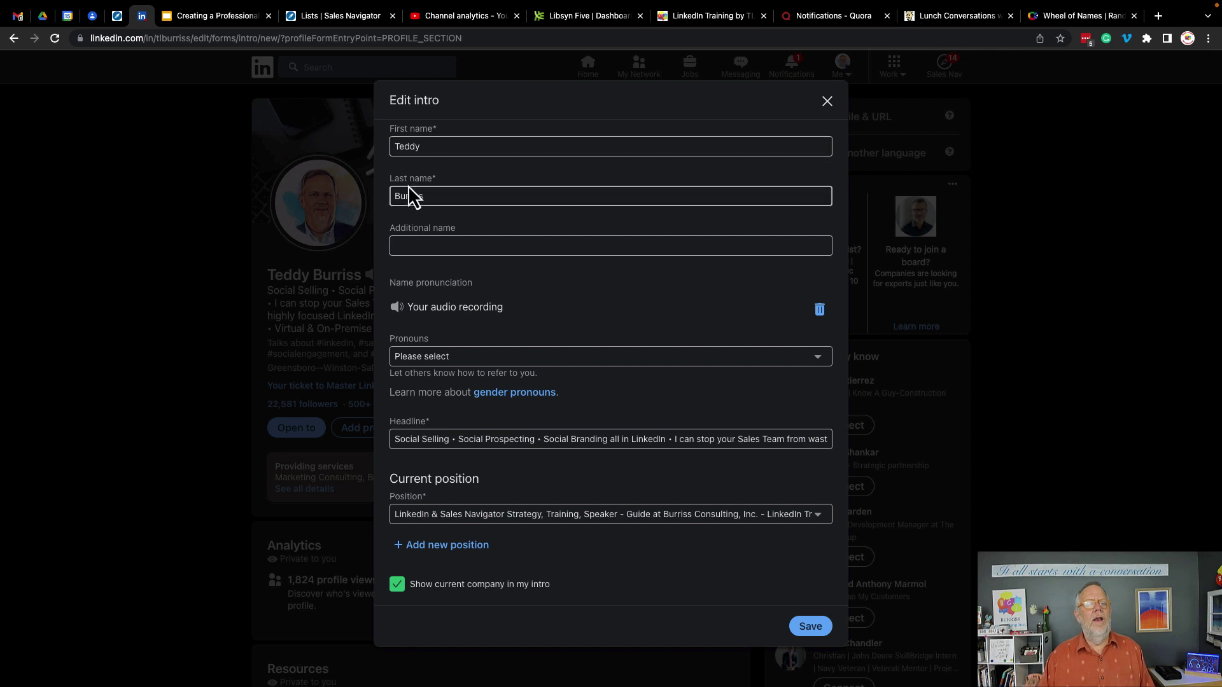
{"action": "left_click", "coordinate": [450, 198]}
{"action": "type", "text": ","}
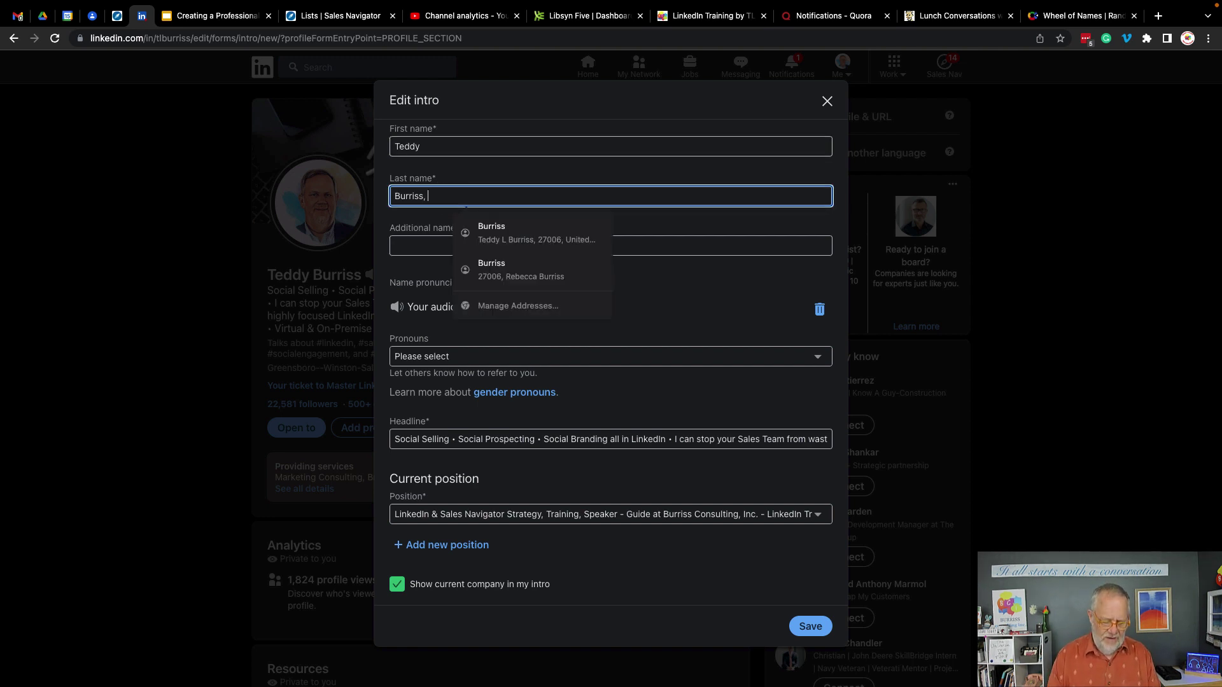
{"action": "type", "text": " A"}
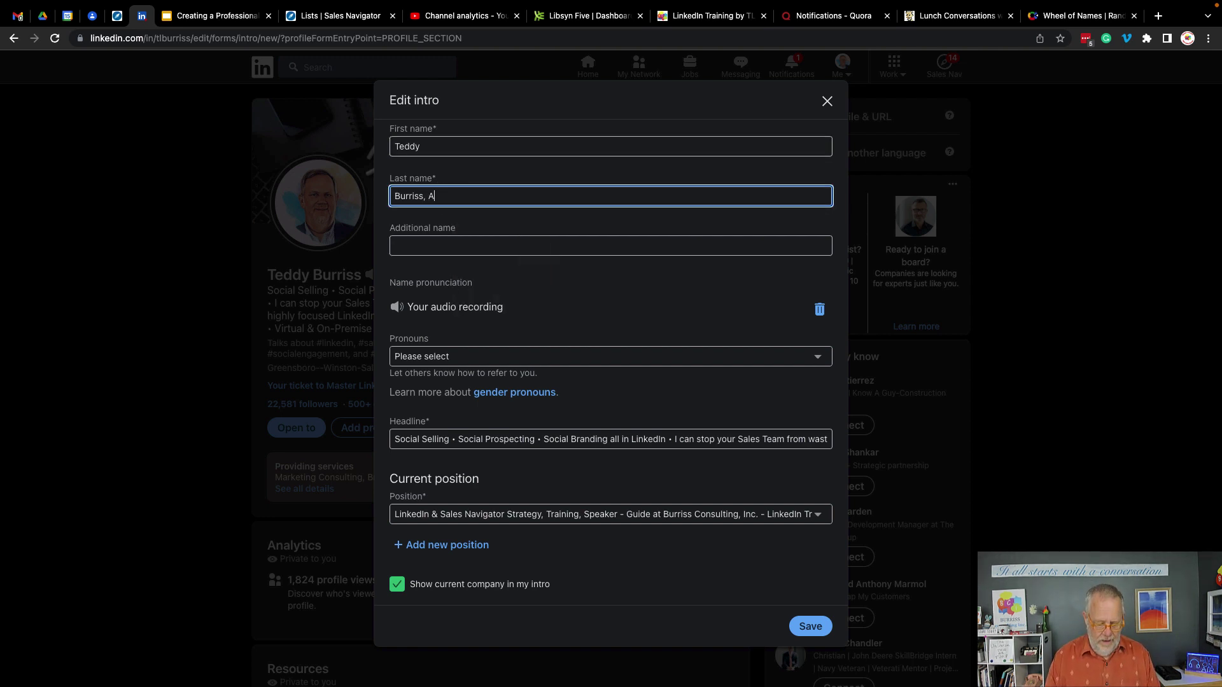
{"action": "type", "text": "BC, XYZ"}
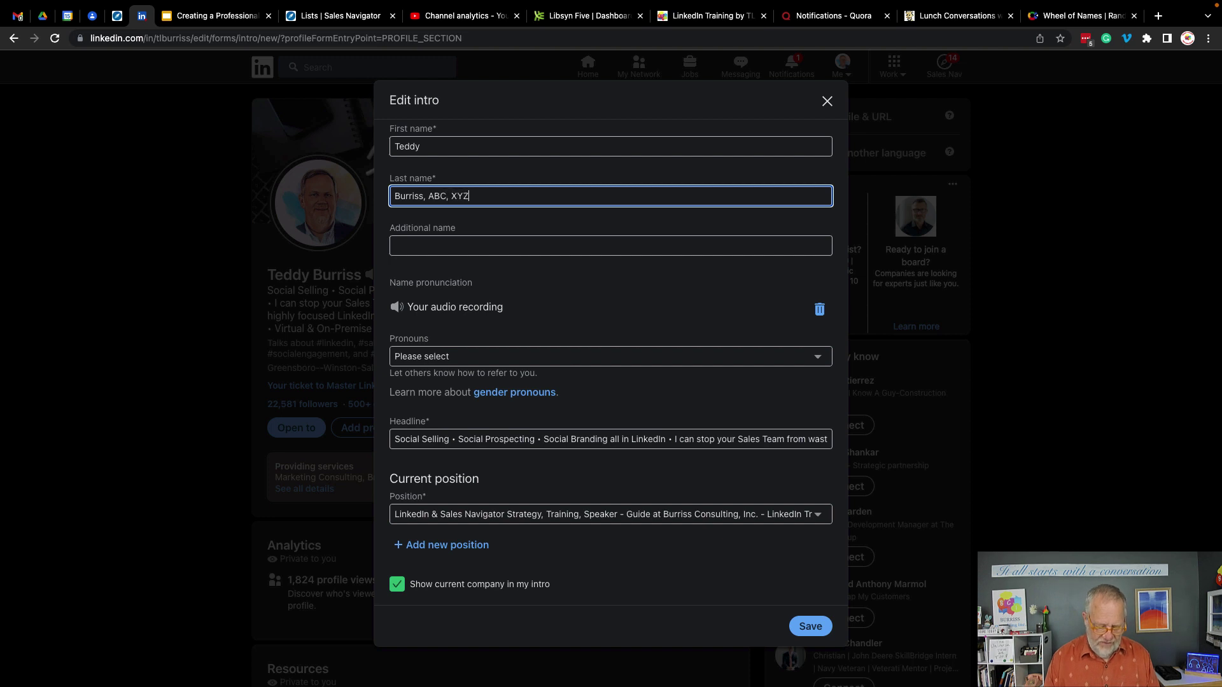
{"action": "type", "text": ", BUBA;LAKJDF"}
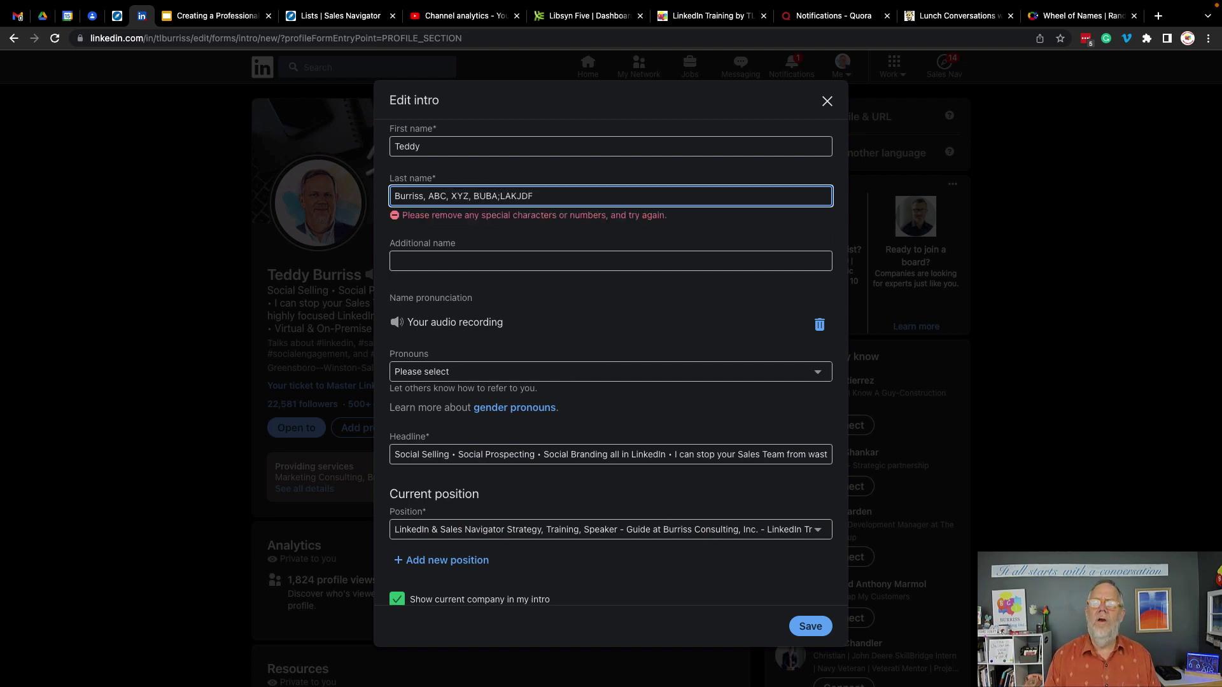
Remove all the appended credentials so the last name field holds only the surname
{"action": "key", "text": "BackSpace"}
{"action": "key", "text": "BackSpace"}
{"action": "key", "text": "BackSpace"}
{"action": "key", "text": "BackSpace"}
{"action": "key", "text": "BackSpace"}
{"action": "key", "text": "BackSpace"}
{"action": "key", "text": "BackSpace"}
{"action": "key", "text": "BackSpace"}
{"action": "key", "text": "BackSpace"}
{"action": "key", "text": "BackSpace"}
{"action": "key", "text": "BackSpace"}
{"action": "key", "text": "BackSpace"}
{"action": "key", "text": "BackSpace"}
{"action": "key", "text": "BackSpace"}
{"action": "key", "text": "BackSpace"}
{"action": "key", "text": "BackSpace"}
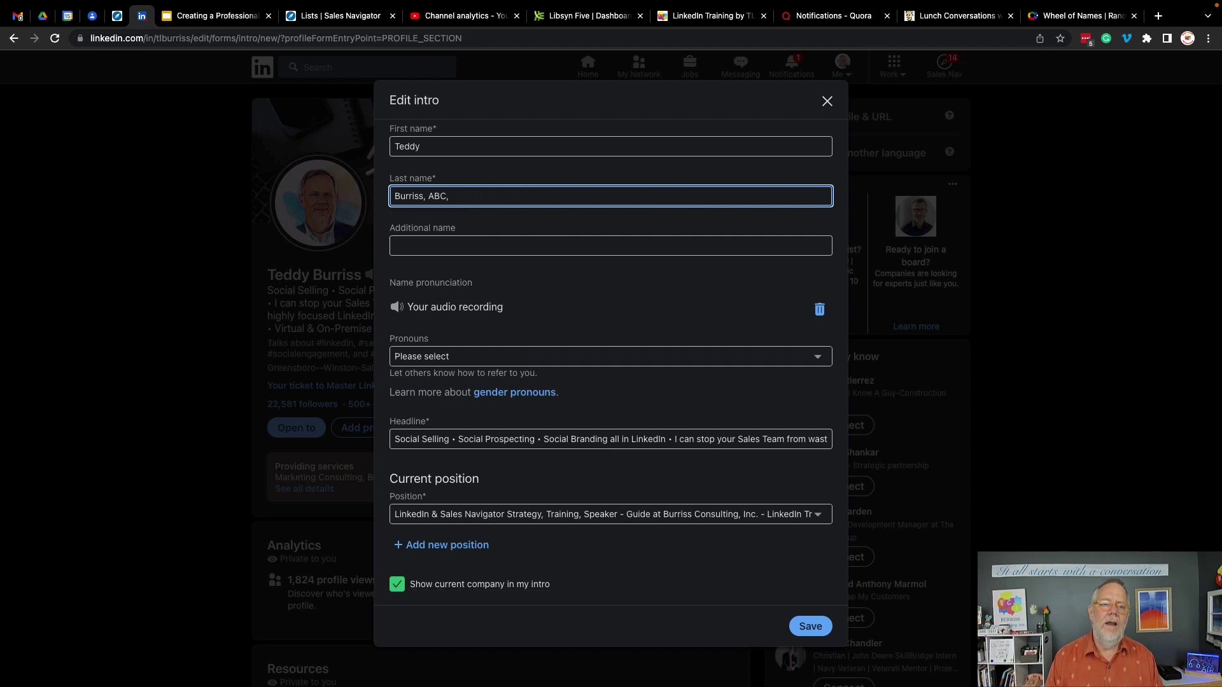
{"action": "key", "text": "BackSpace"}
{"action": "key", "text": "BackSpace"}
{"action": "key", "text": "BackSpace"}
{"action": "key", "text": "BackSpace"}
{"action": "key", "text": "BackSpace"}
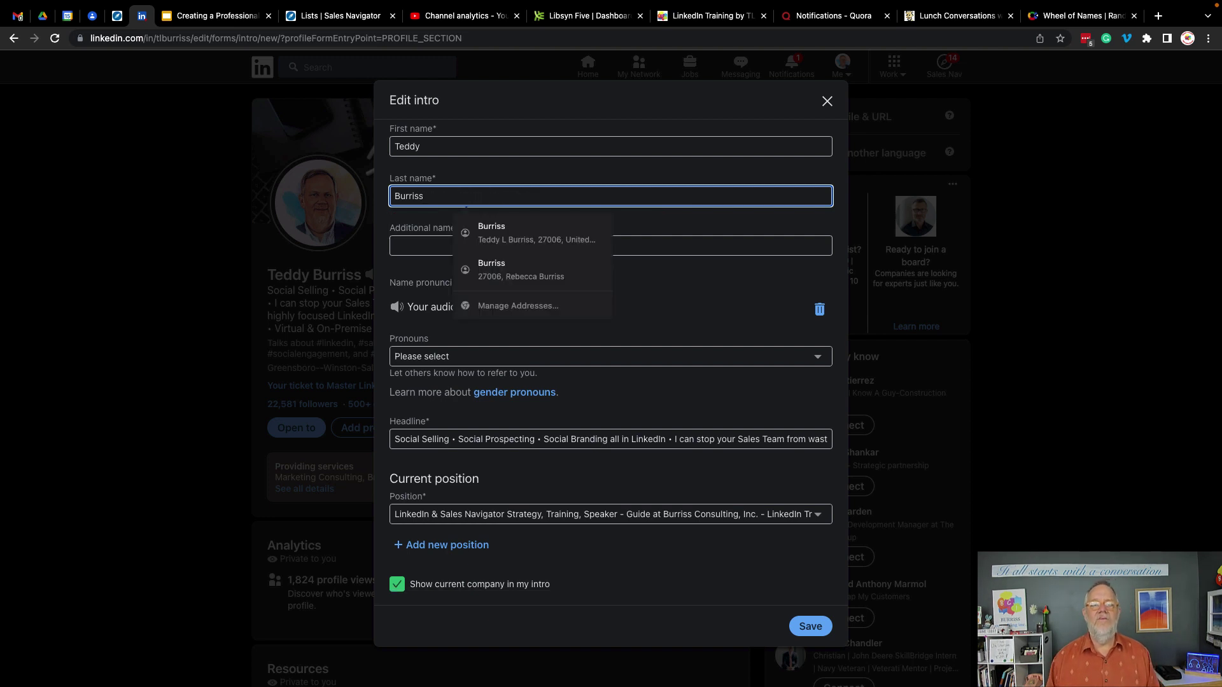
{"action": "left_click", "coordinate": [471, 175]}
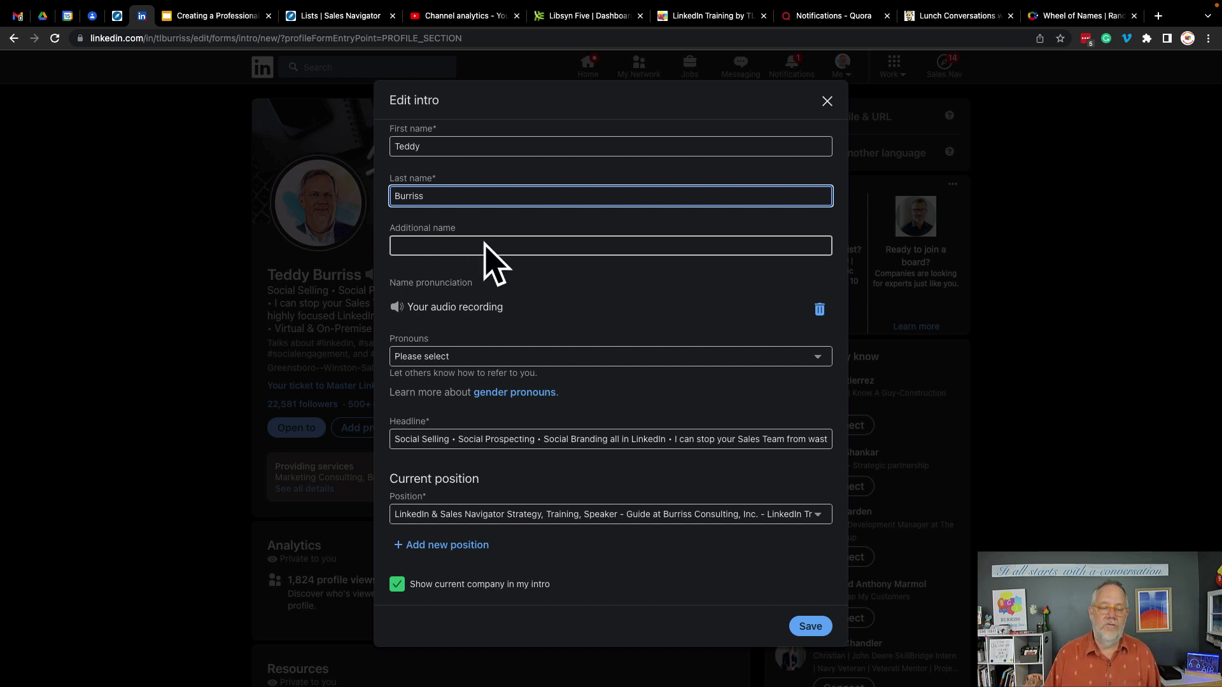
Highlight the first name and the last name in turn to check what each field holds
{"action": "double_click", "coordinate": [403, 147]}
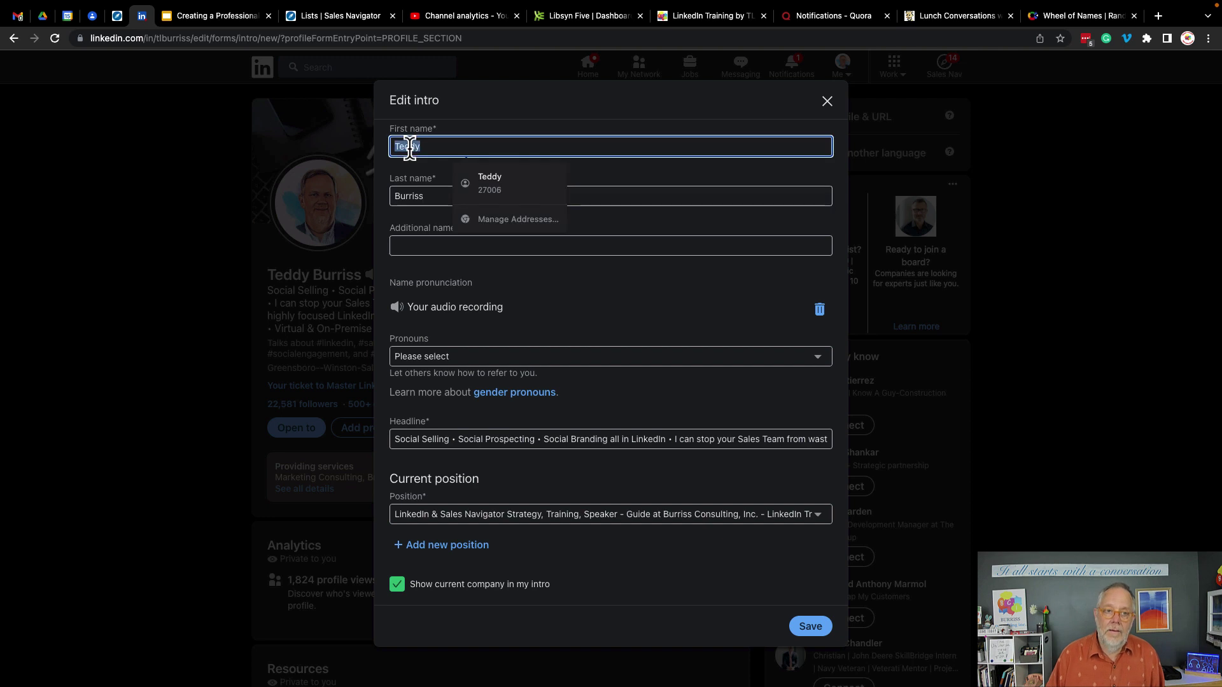
{"action": "double_click", "coordinate": [405, 196]}
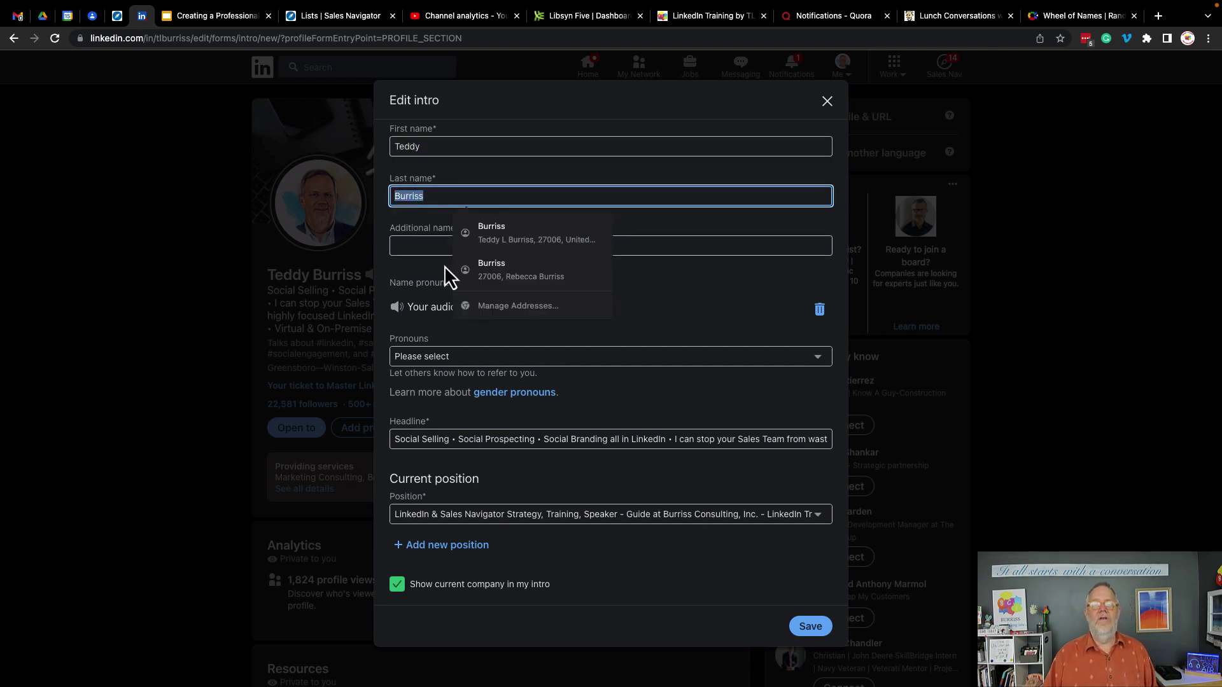
{"action": "left_click", "coordinate": [657, 294]}
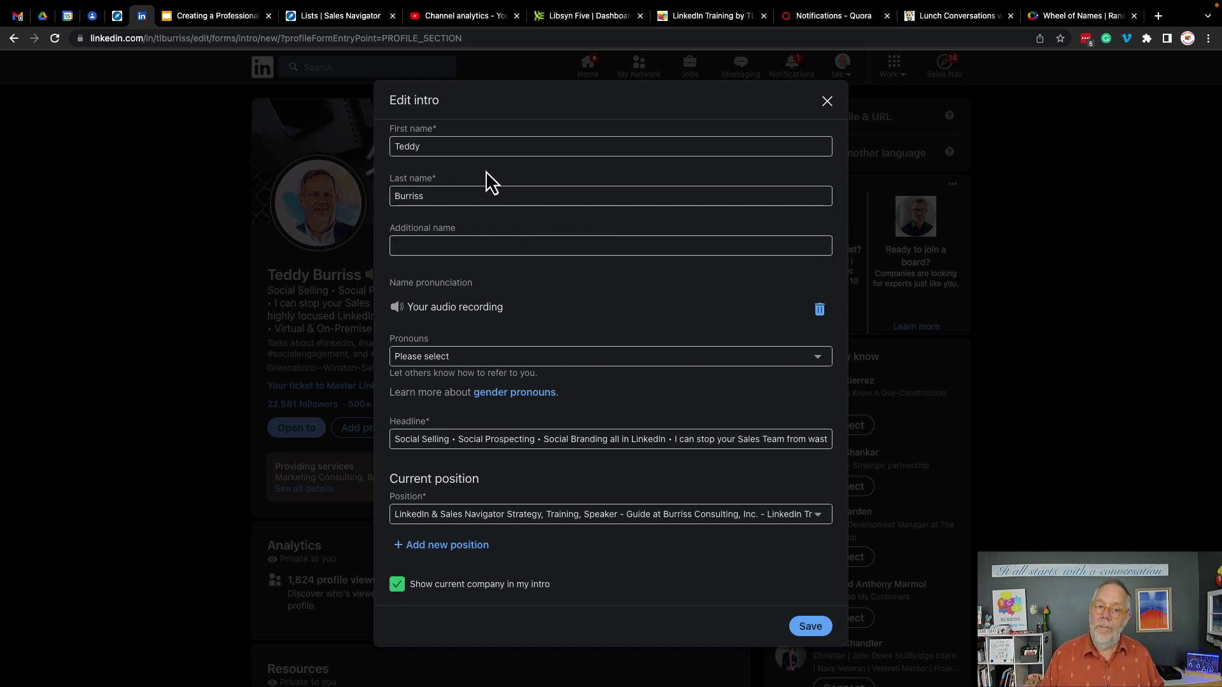
Review the pronoun choices and the headline field in the intro form without selecting a pronoun
{"action": "scroll", "coordinate": [638, 329], "scroll_direction": "down", "scroll_amount": 2}
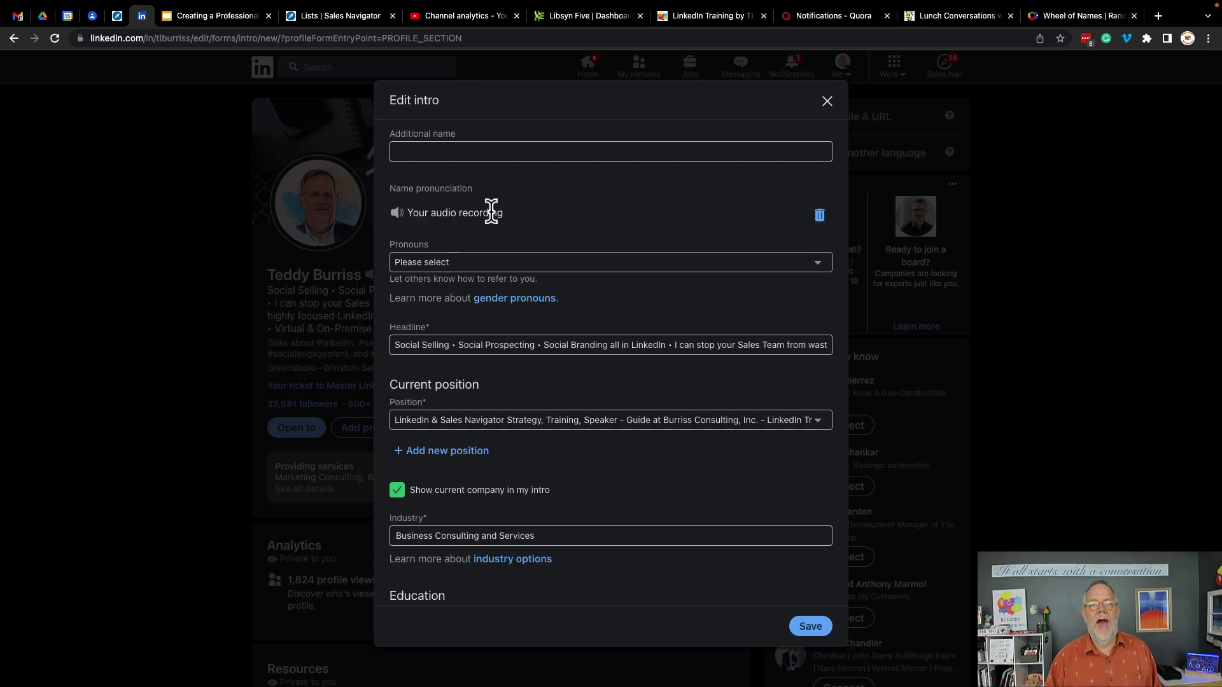
{"action": "scroll", "coordinate": [598, 216], "scroll_direction": "down", "scroll_amount": 3}
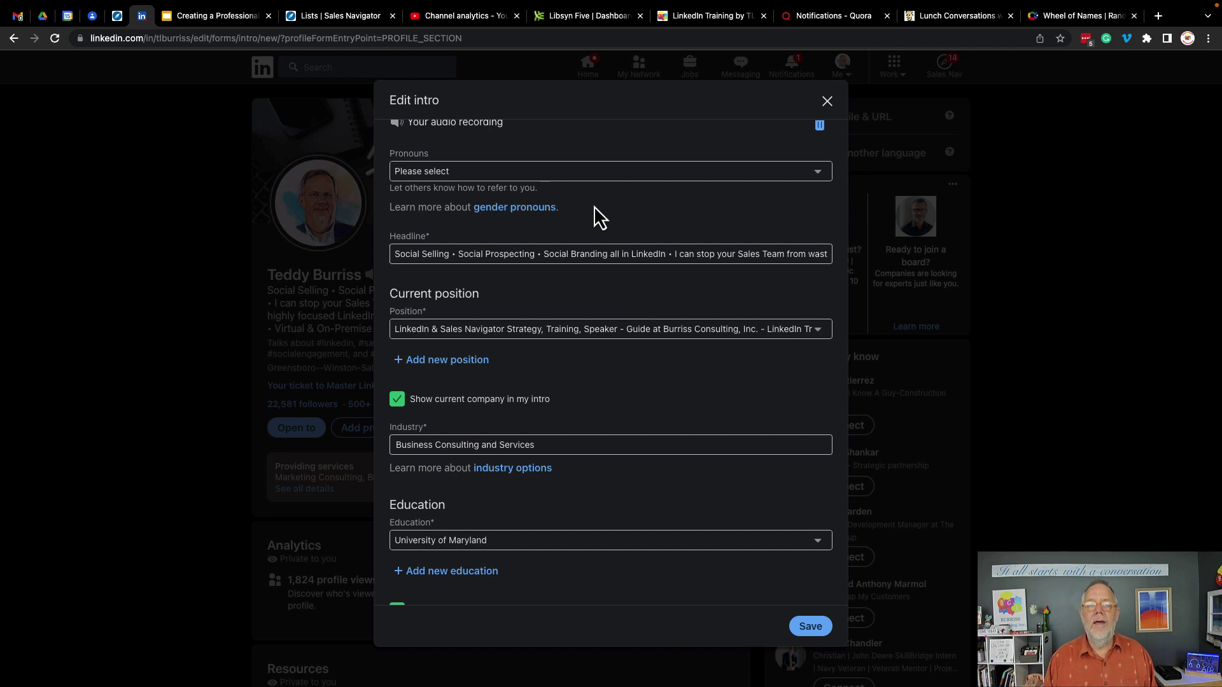
{"action": "left_click", "coordinate": [561, 172]}
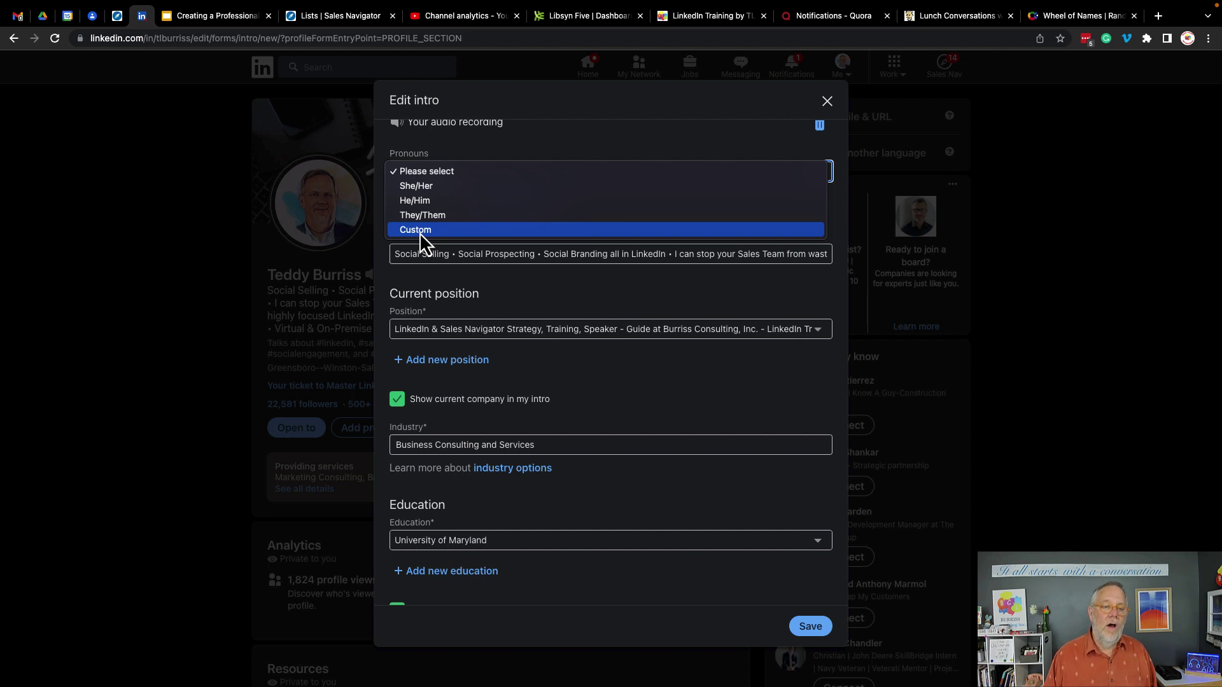
{"action": "left_click", "coordinate": [494, 170]}
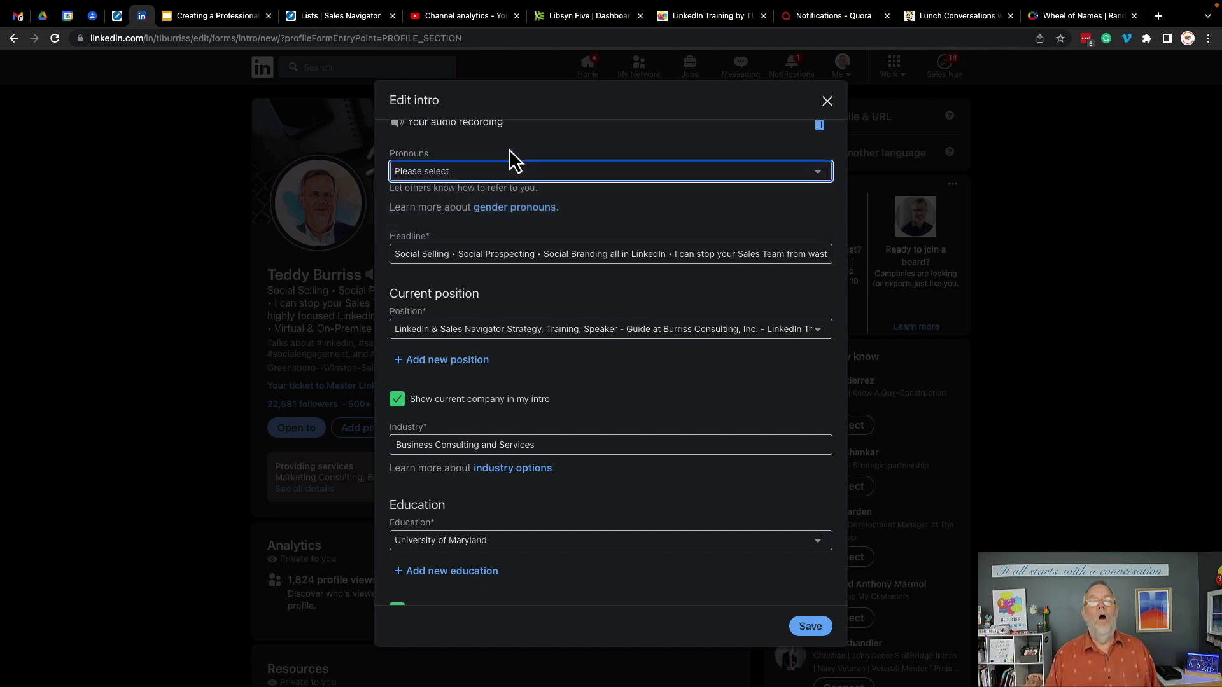
{"action": "left_click", "coordinate": [452, 175]}
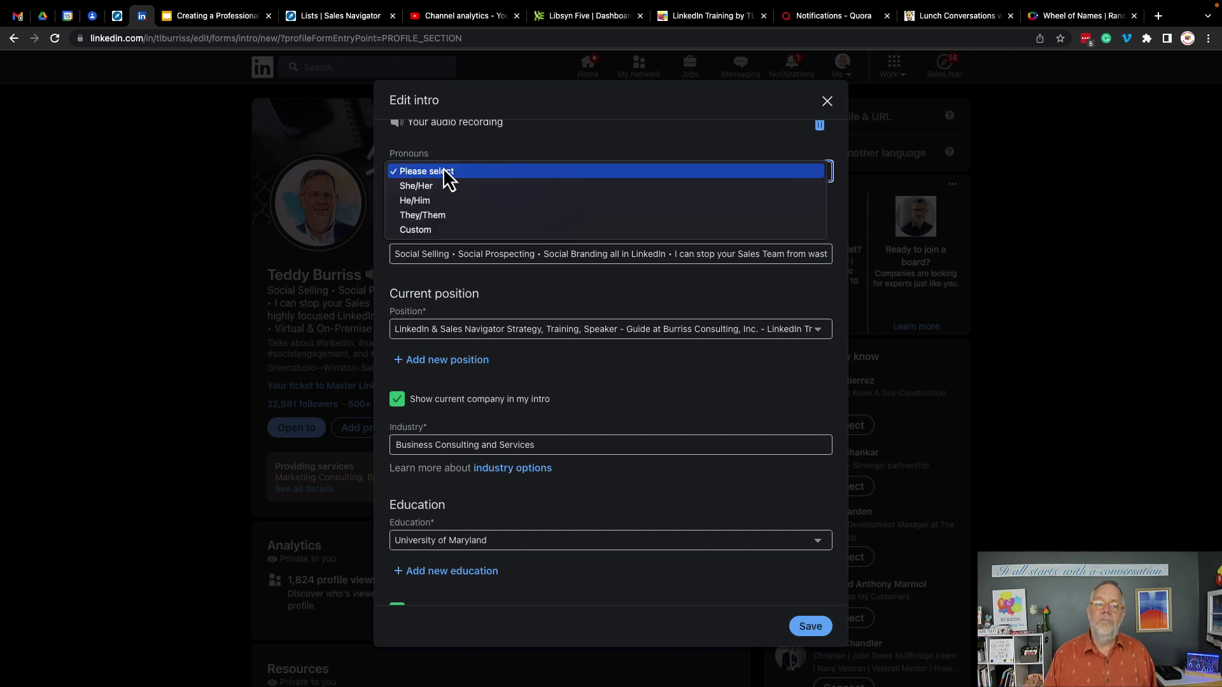
{"action": "left_click", "coordinate": [513, 160]}
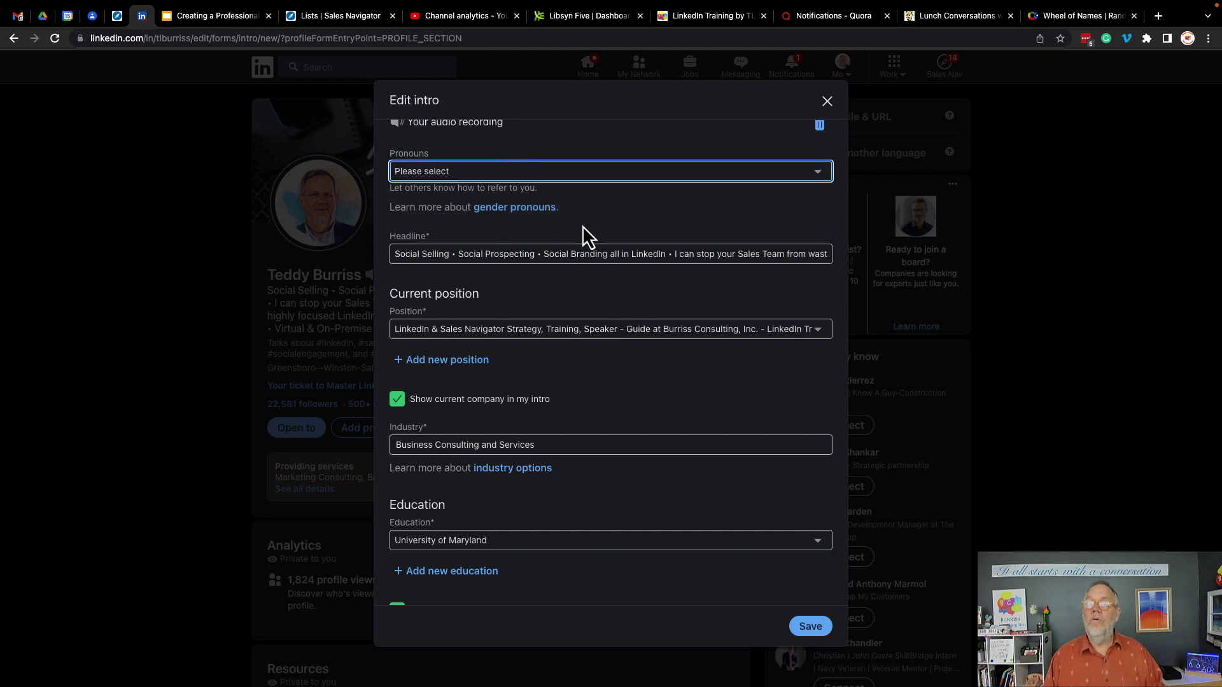
{"action": "scroll", "coordinate": [583, 225], "scroll_direction": "down", "scroll_amount": 2}
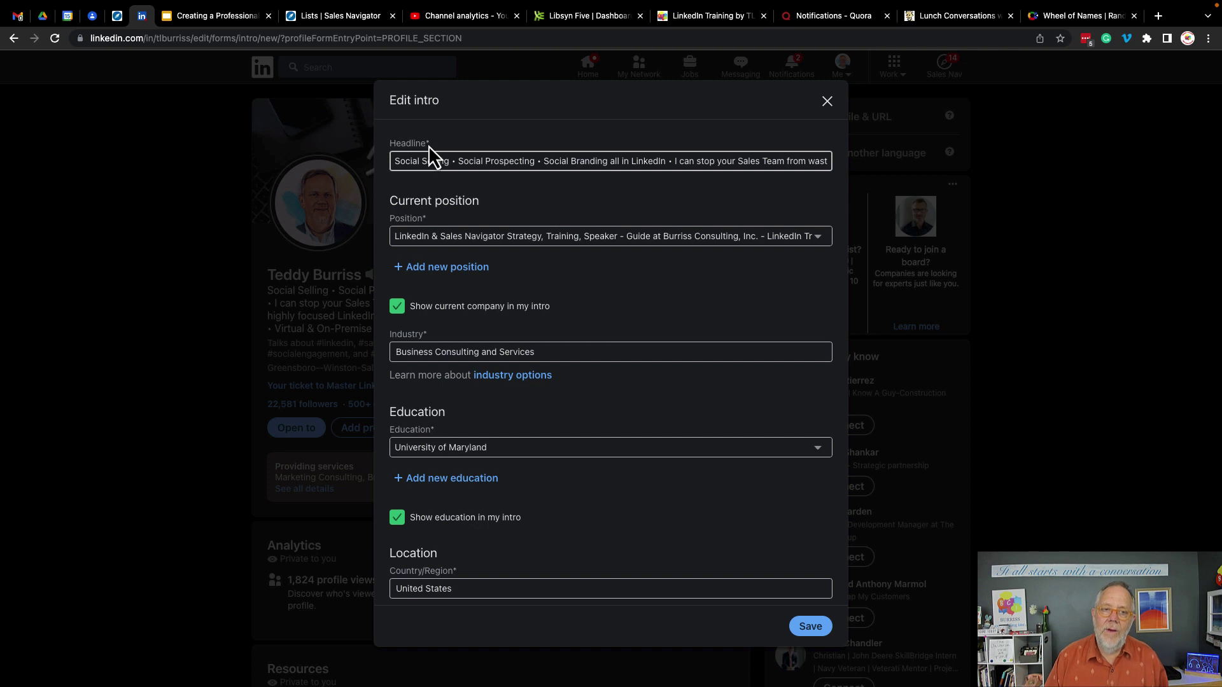
{"action": "scroll", "coordinate": [440, 153], "scroll_direction": "up", "scroll_amount": 7}
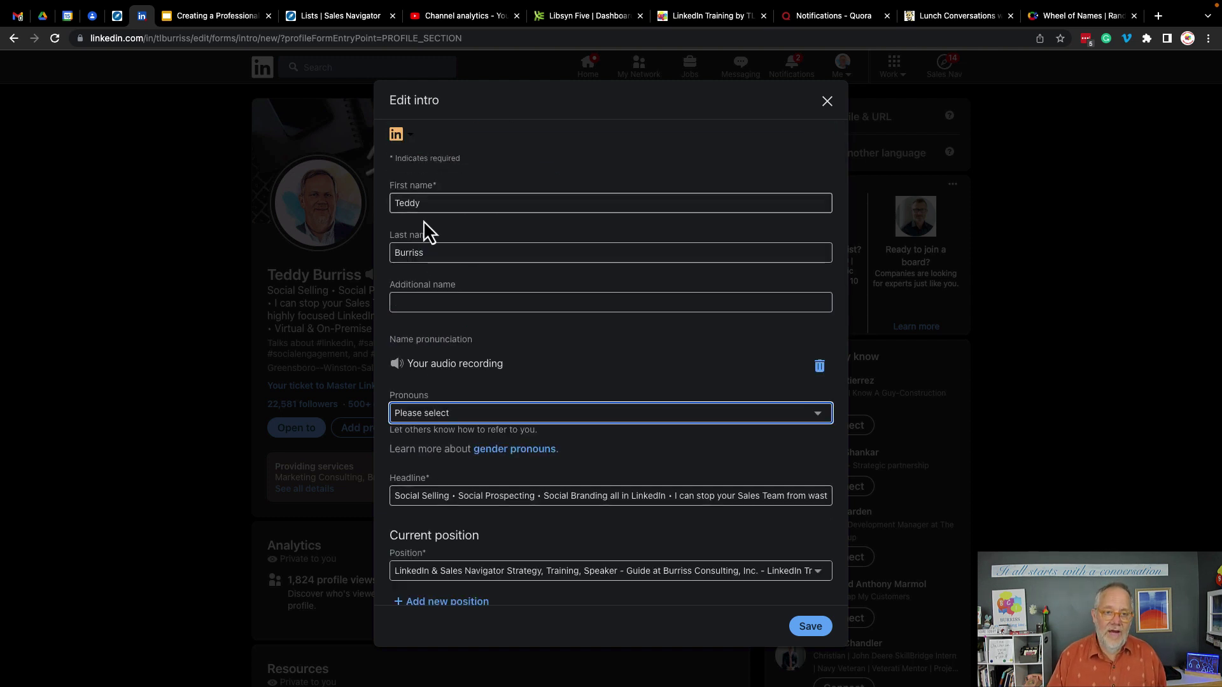
Highlight the phrases "Social Selling" and "Social Prospecting" in the headline field in turn to examine how the headline is built
{"action": "scroll", "coordinate": [434, 245], "scroll_direction": "down", "scroll_amount": 4}
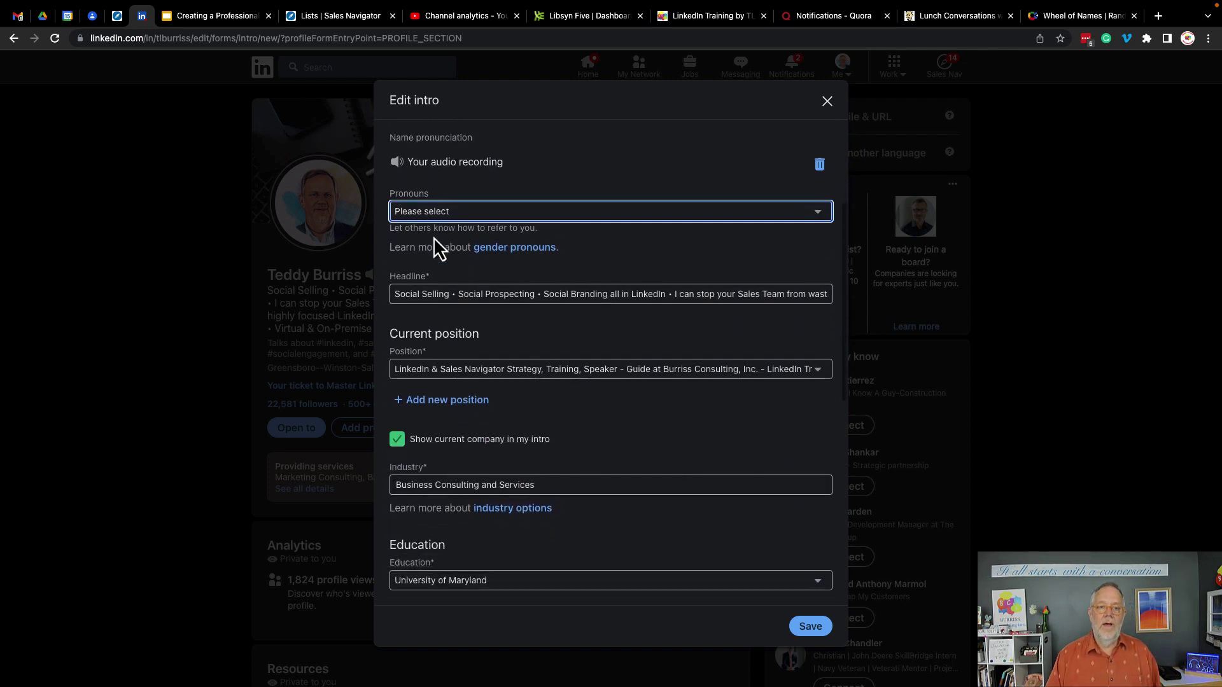
{"action": "scroll", "coordinate": [464, 286], "scroll_direction": "down", "scroll_amount": 2}
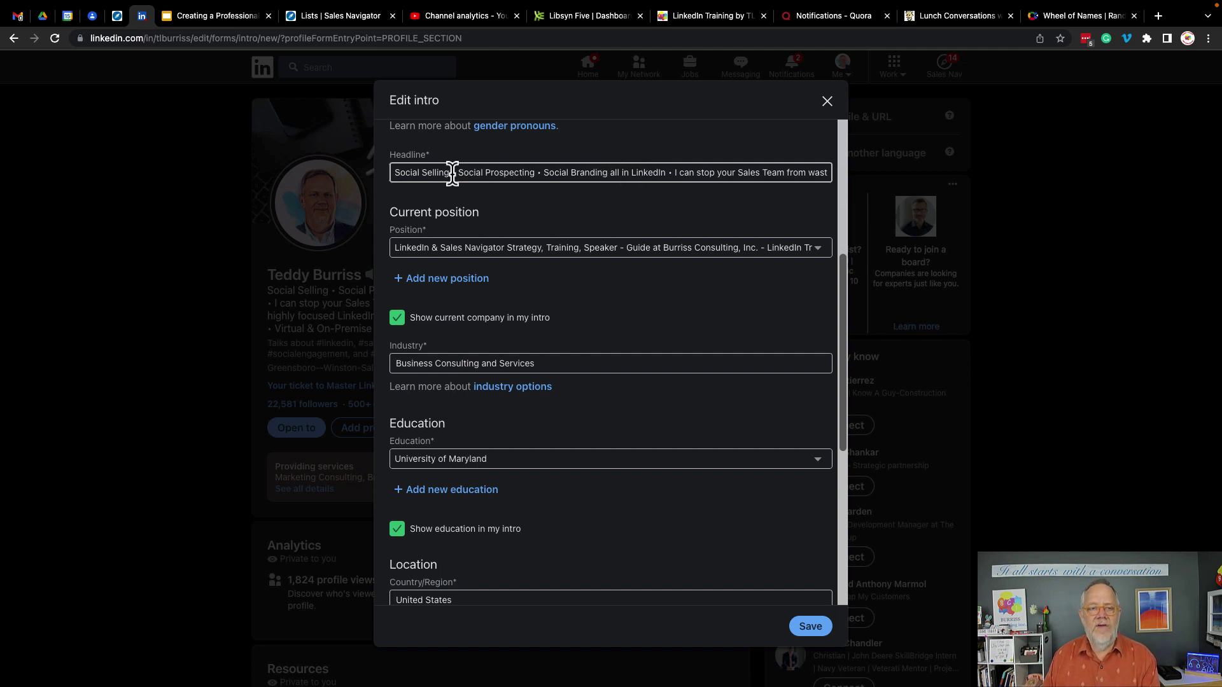
{"action": "left_click_drag", "start_coordinate": [452, 173], "coordinate": [387, 173]}
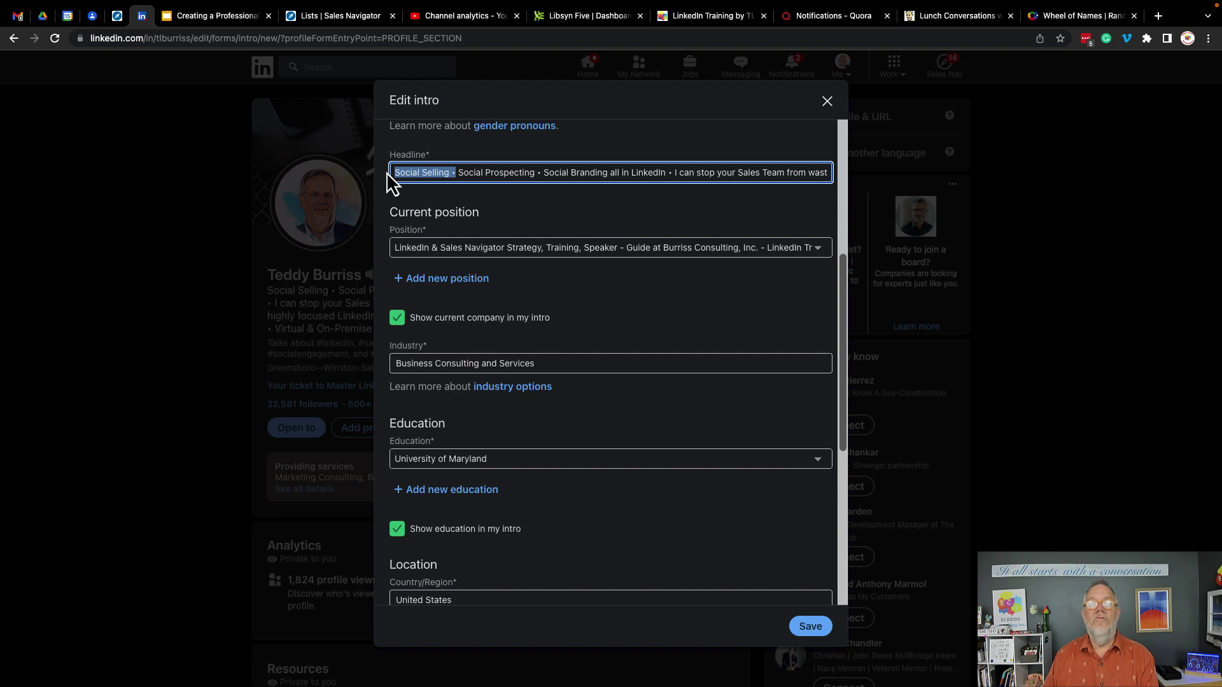
{"action": "left_click", "coordinate": [468, 172]}
{"action": "left_click_drag", "start_coordinate": [540, 172], "coordinate": [449, 173]}
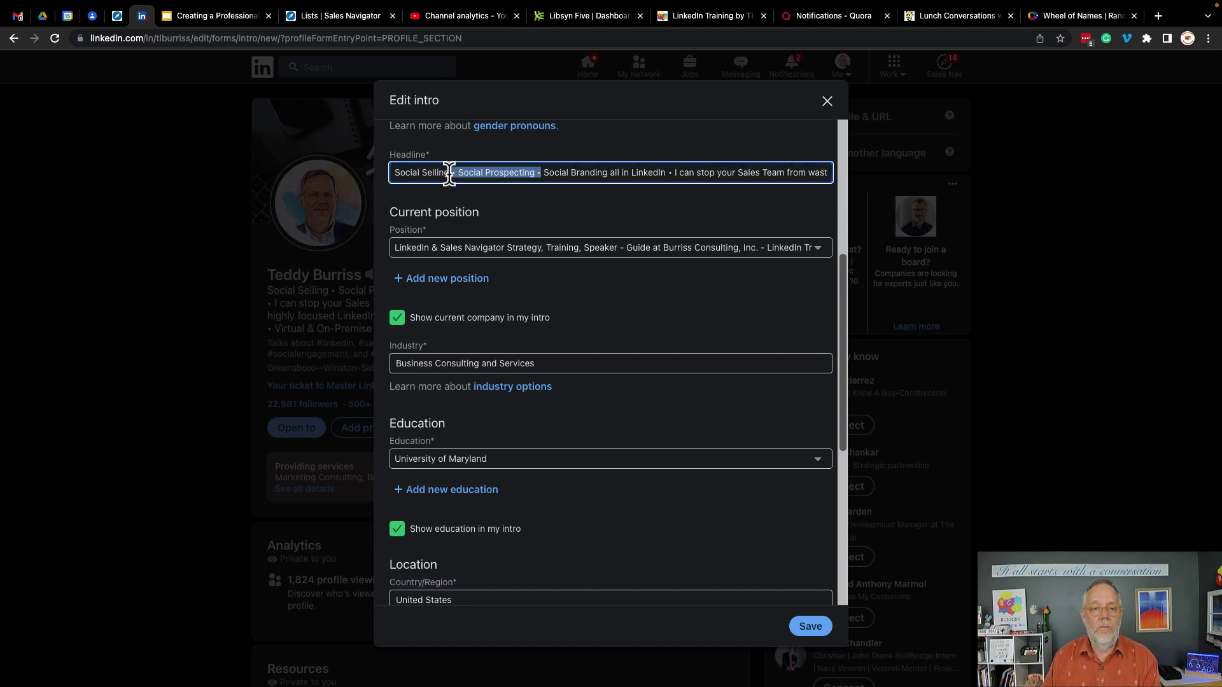
{"action": "mouse_move", "coordinate": [644, 173]}
{"action": "left_mouse_down"}
{"action": "mouse_move", "coordinate": [536, 179]}
{"action": "mouse_move", "coordinate": [633, 183]}
{"action": "left_mouse_up"}
{"action": "left_click", "coordinate": [644, 172]}
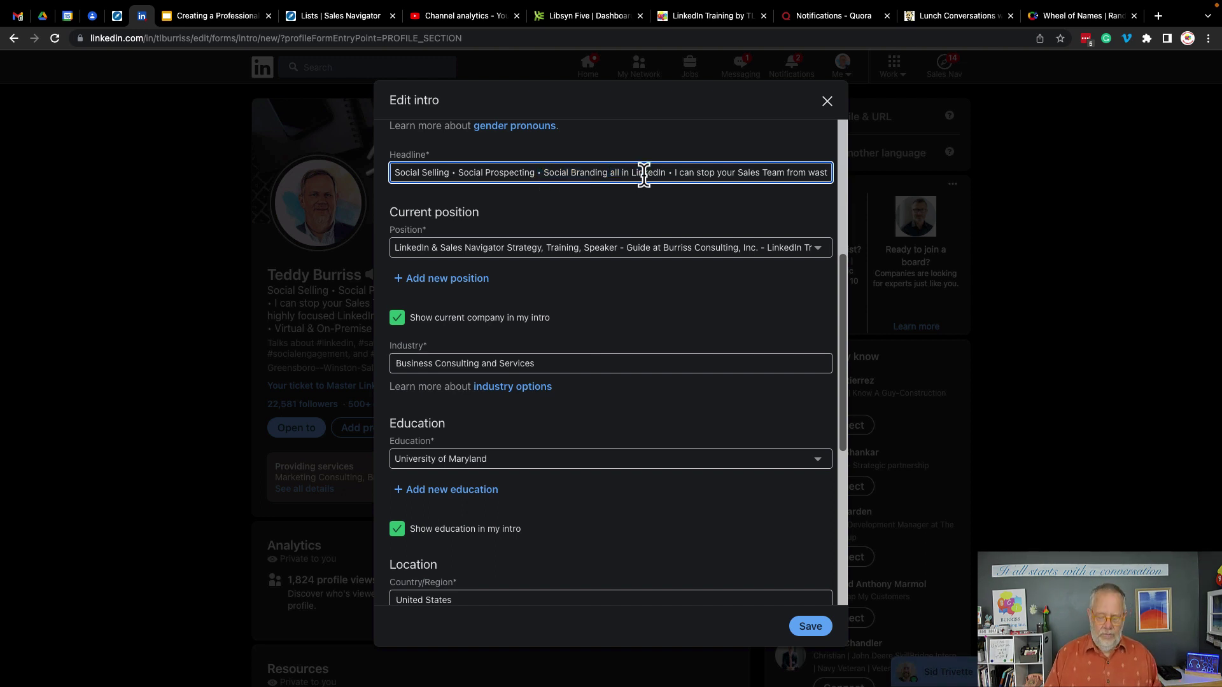
Read through the rest of the headline text, from "I can stop your Sales Team" to "Virtual & On-Premise"
{"action": "key", "text": "Right"}
{"action": "key", "text": "Right"}
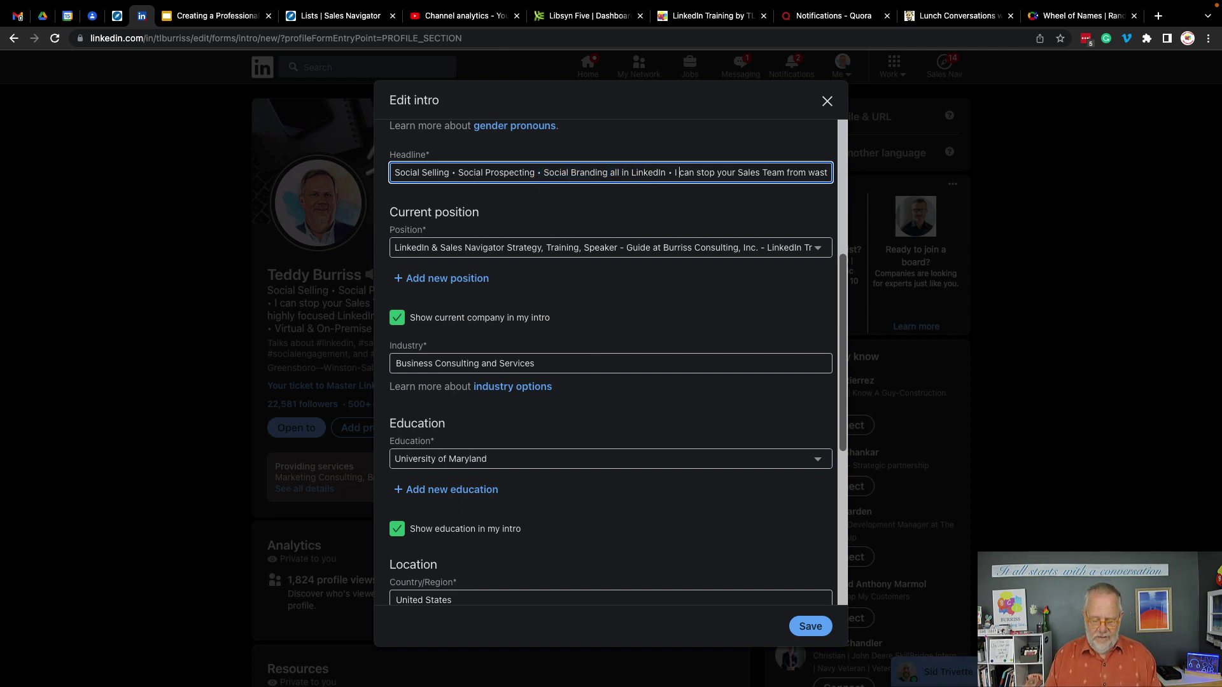
{"action": "left_click", "coordinate": [714, 172]}
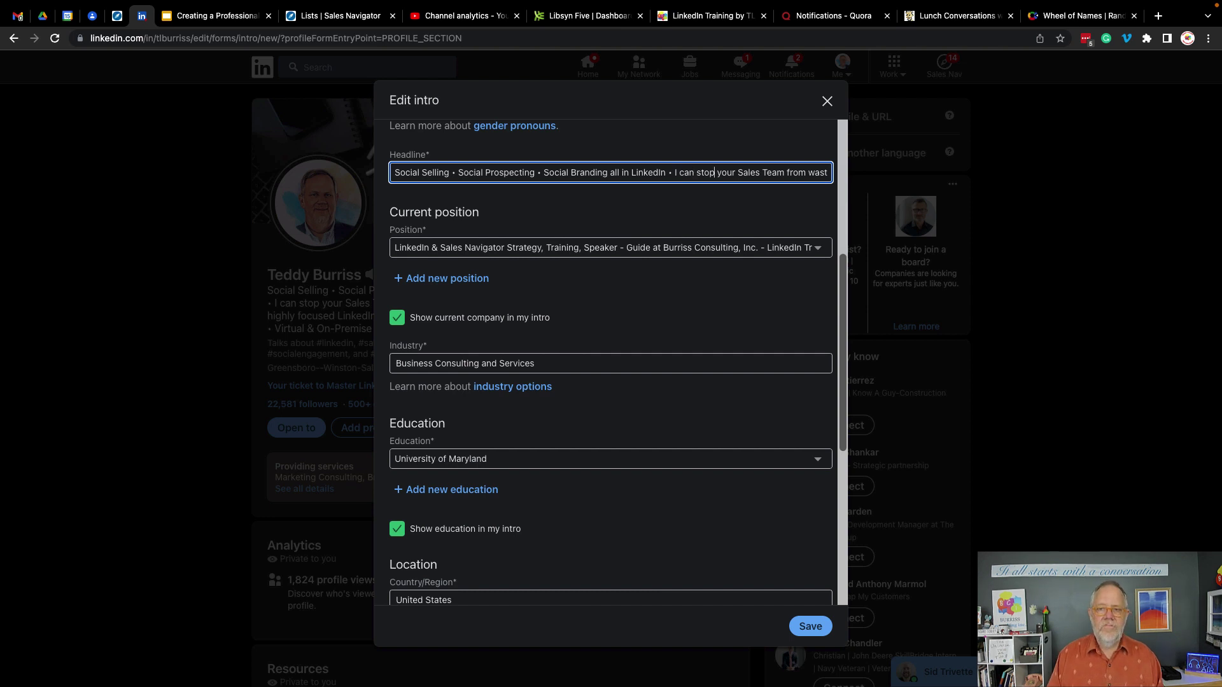
{"action": "key", "text": "alt+Right"}
{"action": "key", "text": "alt+Right"}
{"action": "key", "text": "alt+Right"}
{"action": "key", "text": "alt+Right"}
{"action": "key", "text": "alt+Right"}
{"action": "key", "text": "alt+Right"}
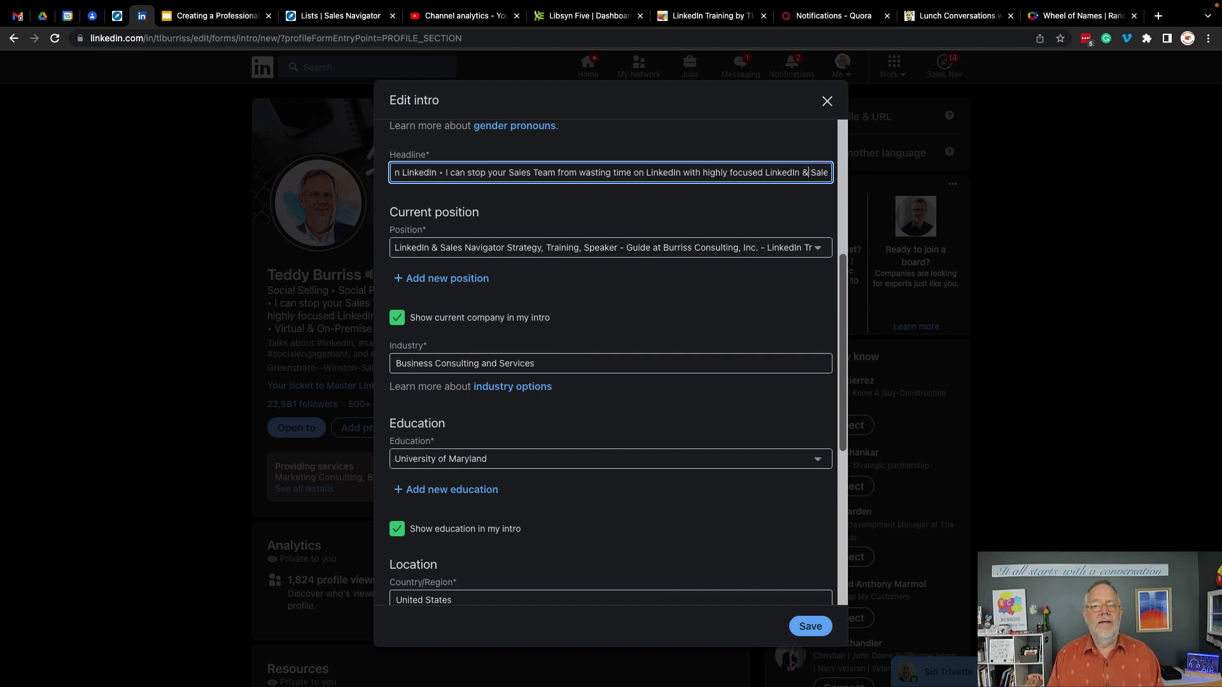
{"action": "key", "text": "alt+Right"}
{"action": "key", "text": "alt+Right"}
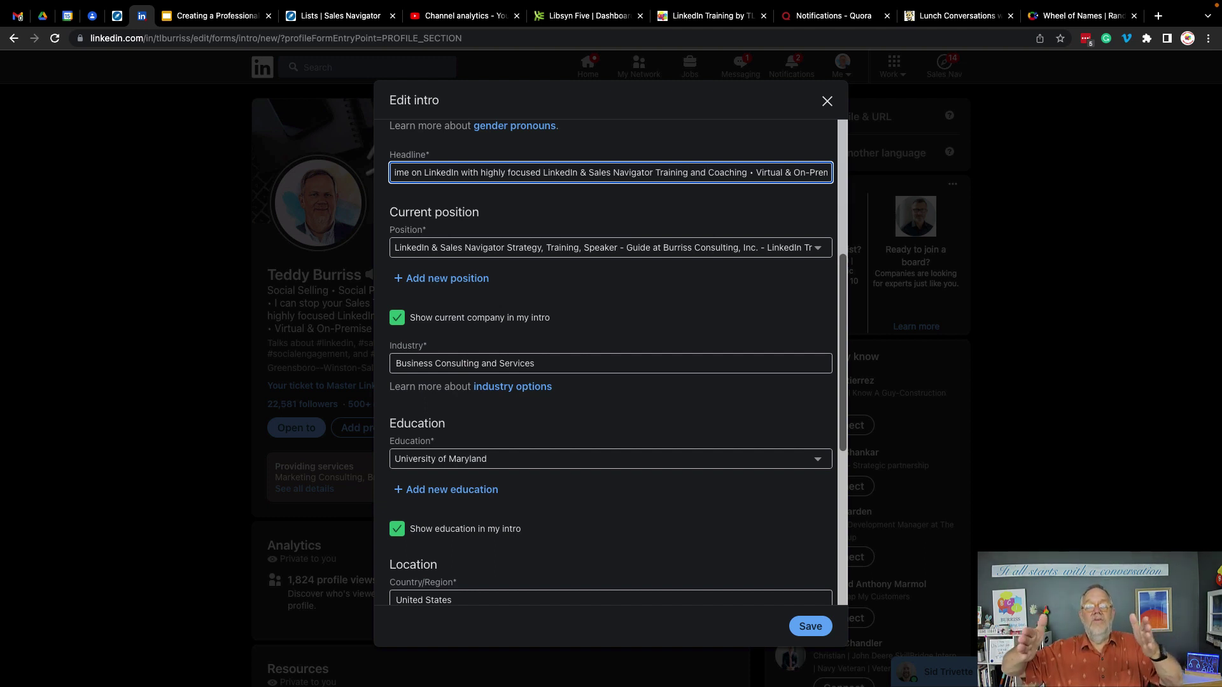
{"action": "key", "text": "alt+Left"}
{"action": "key", "text": "alt+Left"}
{"action": "key", "text": "alt+Left"}
{"action": "key", "text": "alt+Left"}
{"action": "key", "text": "alt+Left"}
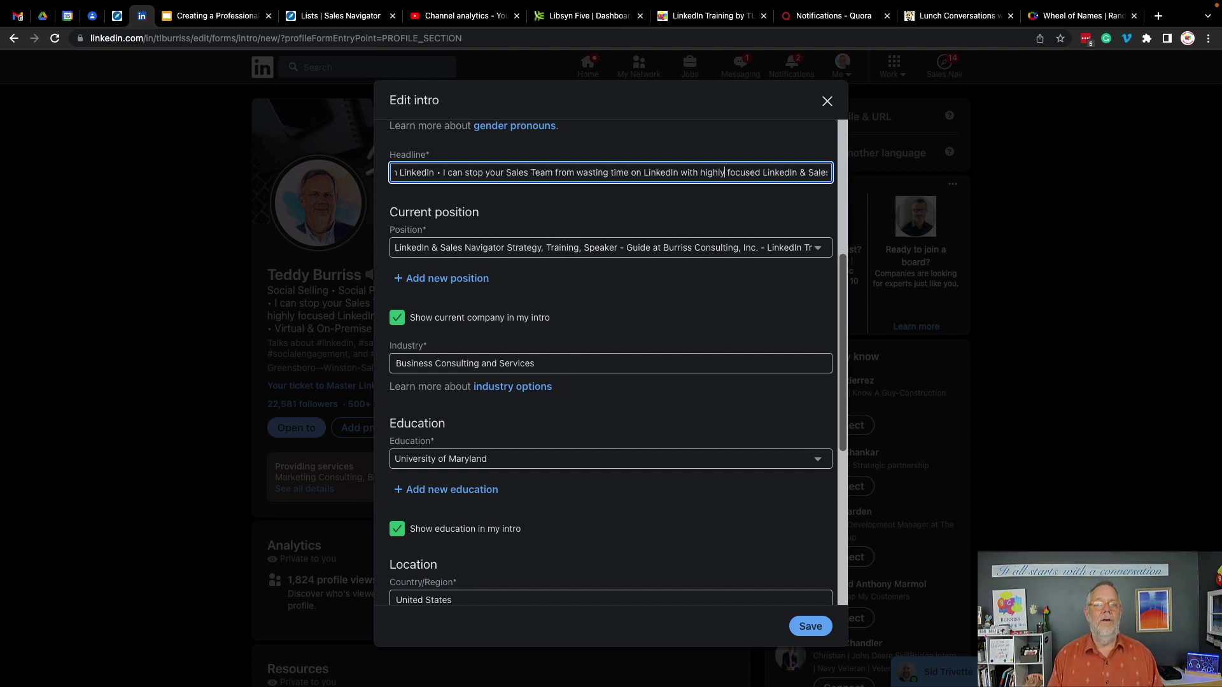
{"action": "key", "text": "alt+Right"}
{"action": "key", "text": "alt+Right"}
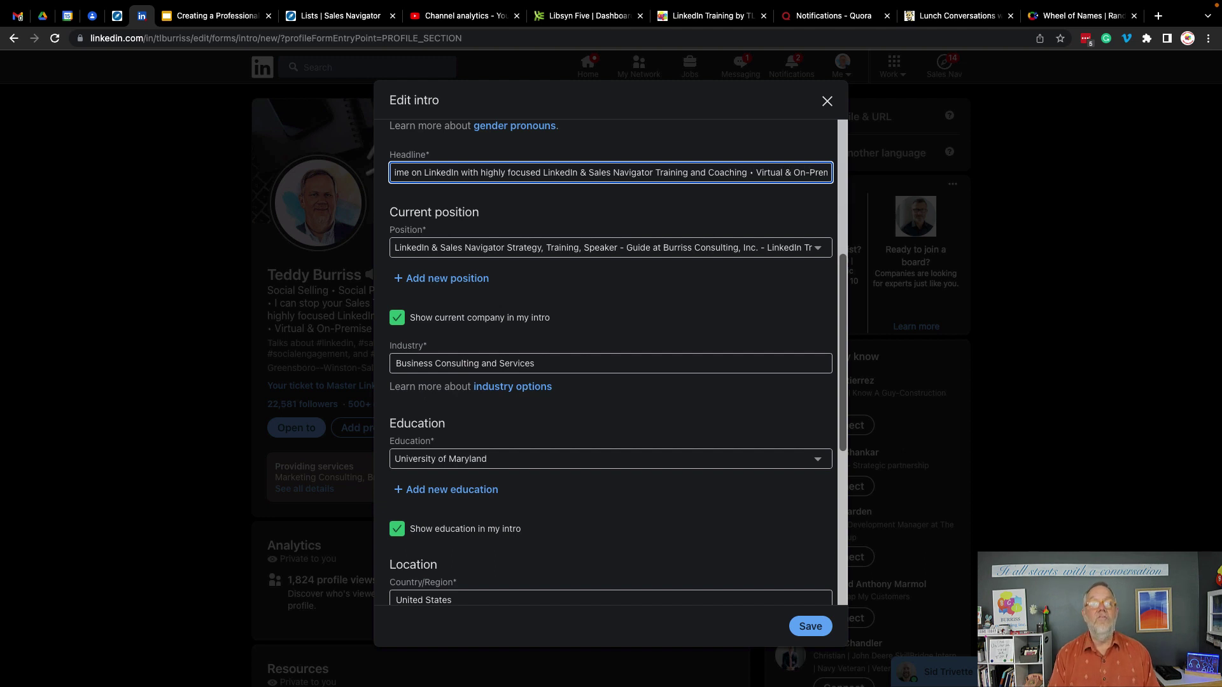
{"action": "key", "text": "alt+Right"}
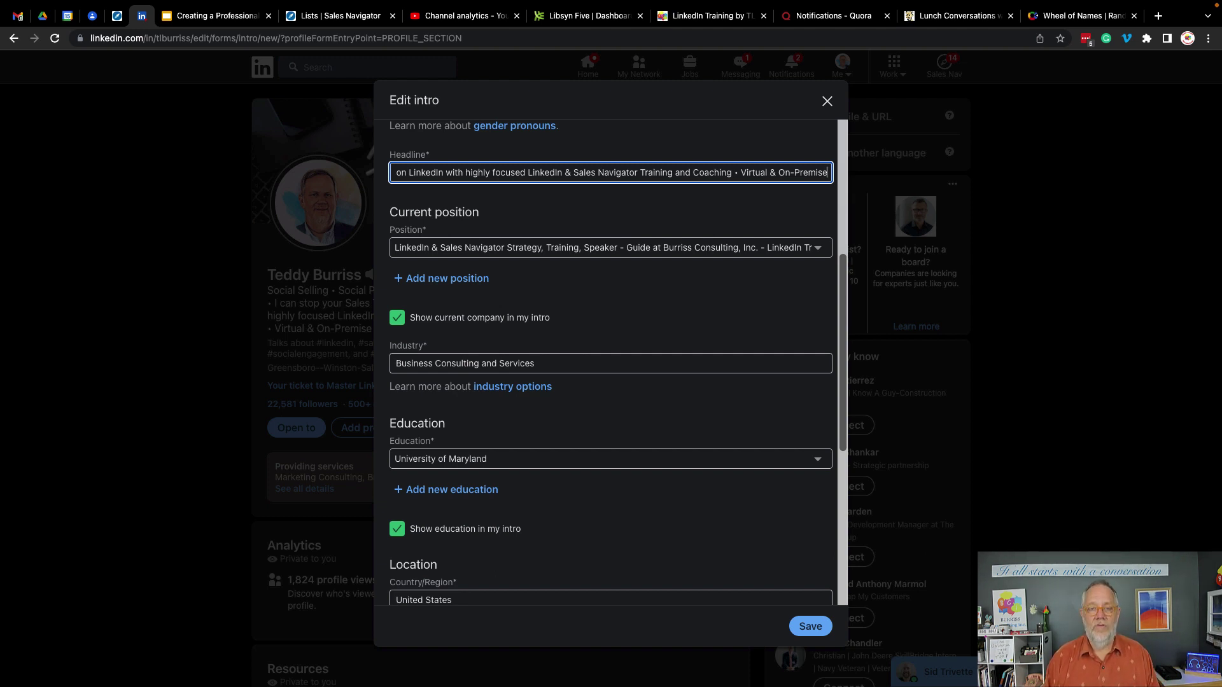
Highlight the bullet separator before "Virtual & On-Premise" in the headline to examine it
{"action": "double_click", "coordinate": [736, 173]}
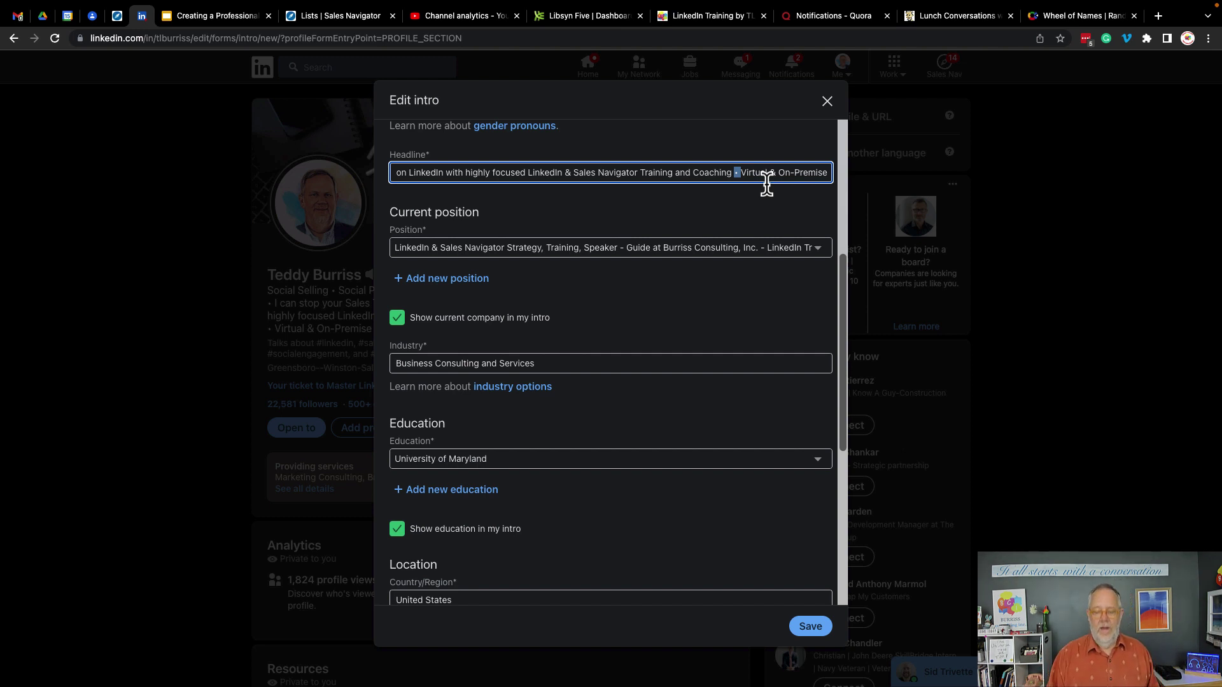
{"action": "key", "text": "Left"}
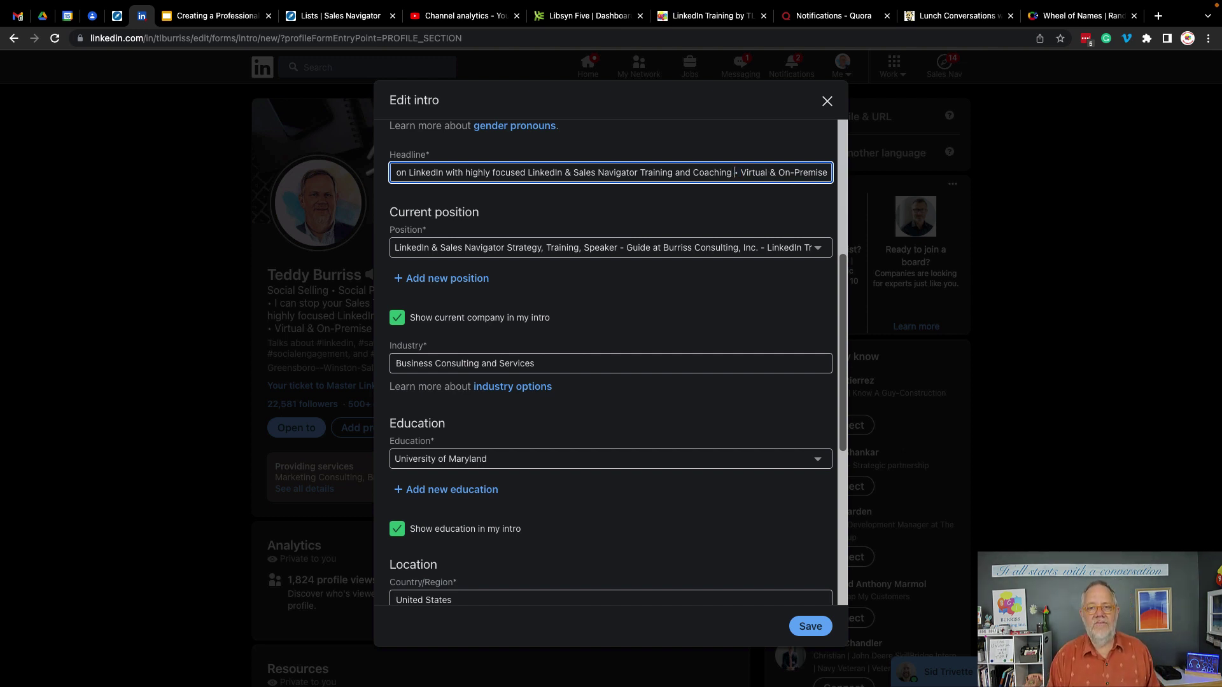
{"action": "key", "text": "Right"}
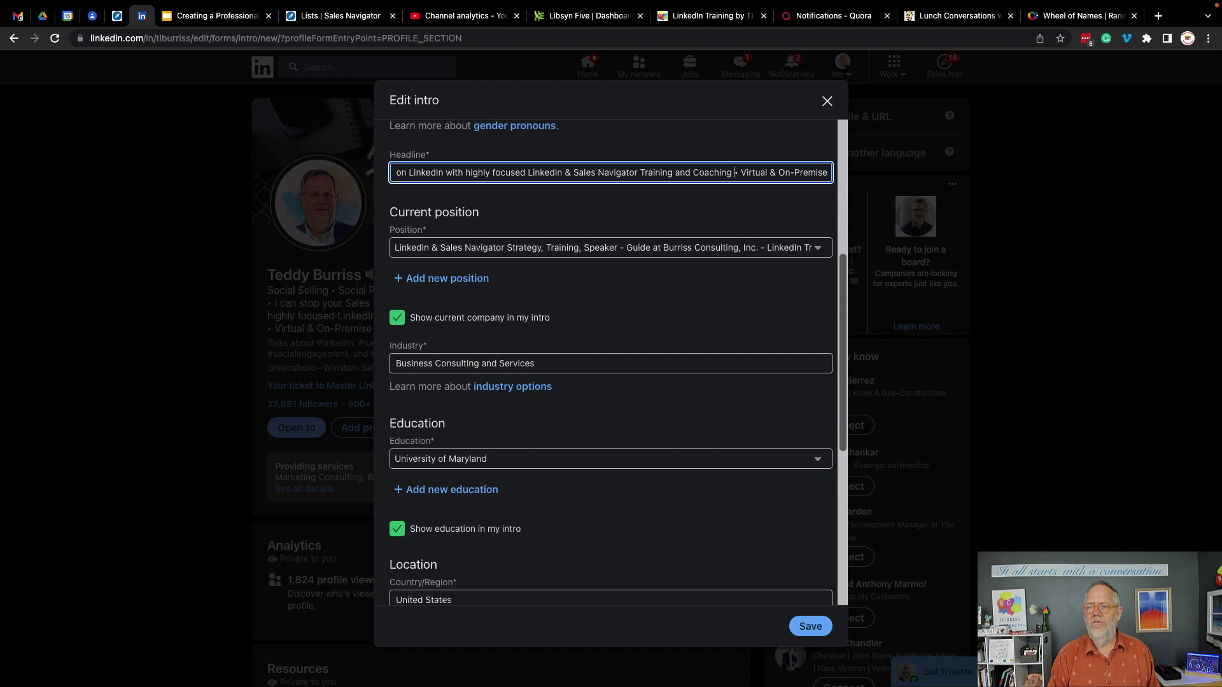
{"action": "key", "text": "Left"}
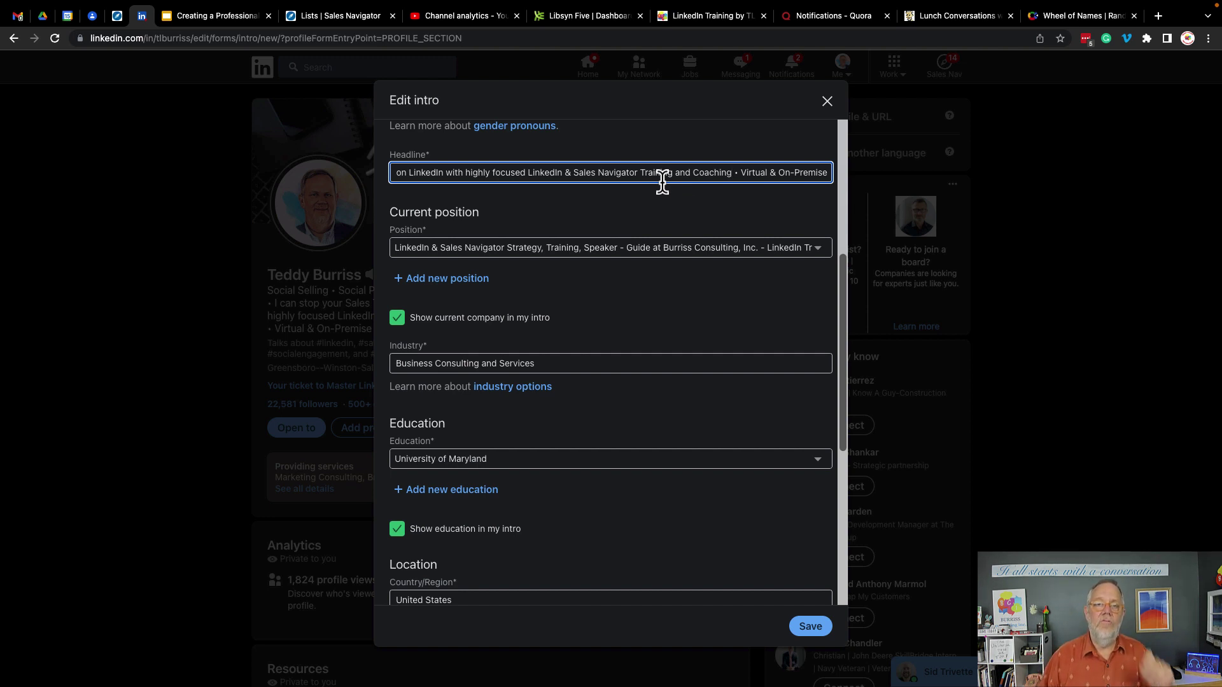
Review the current position choices without changing the selection, and close the intro form to check the company shown on the profile
{"action": "scroll", "coordinate": [673, 257], "scroll_direction": "down", "scroll_amount": 3}
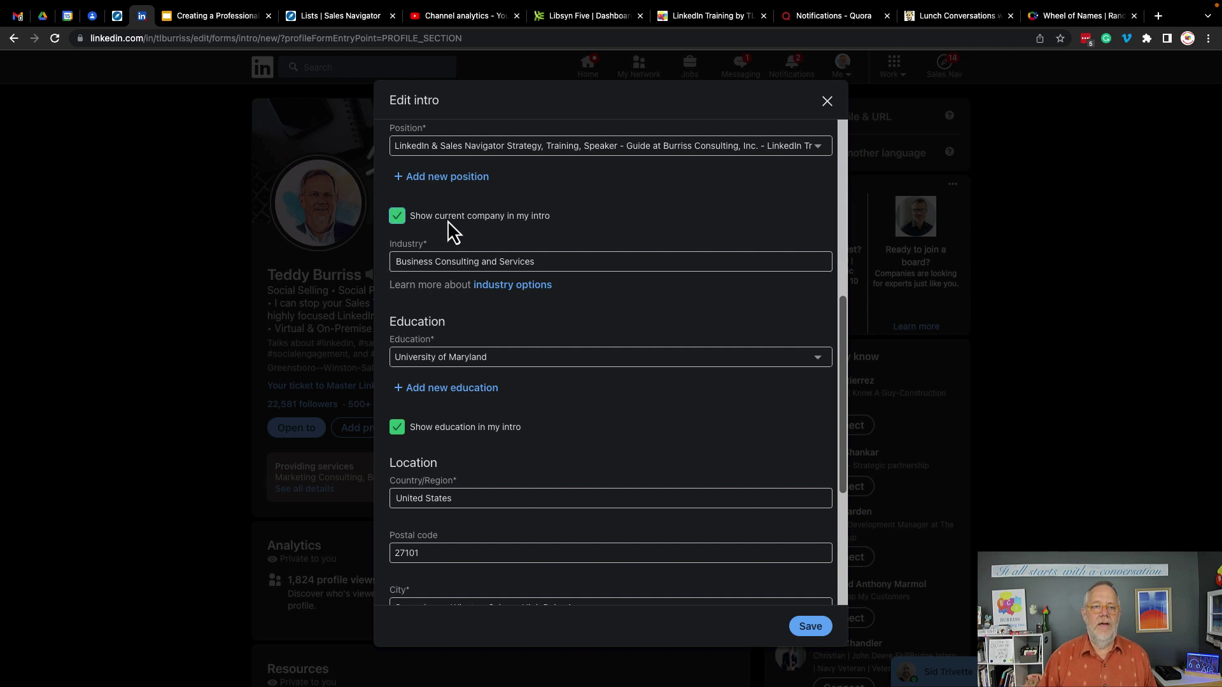
{"action": "scroll", "coordinate": [448, 220], "scroll_direction": "up", "scroll_amount": 2}
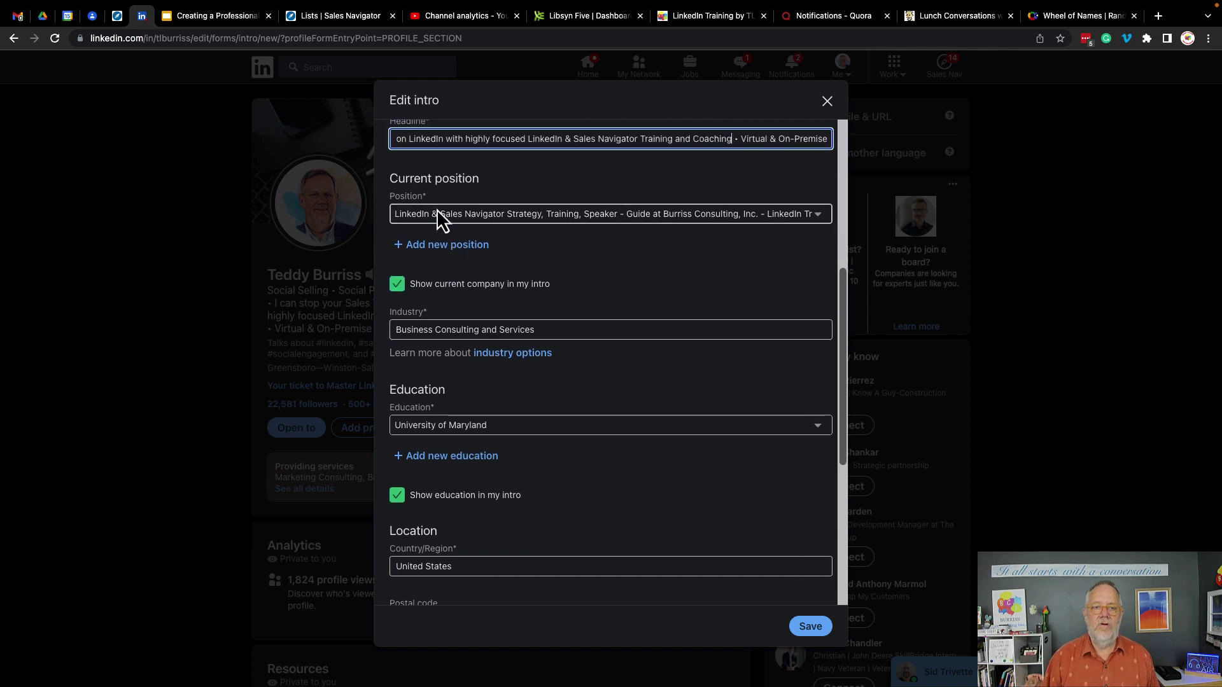
{"action": "left_click", "coordinate": [537, 214]}
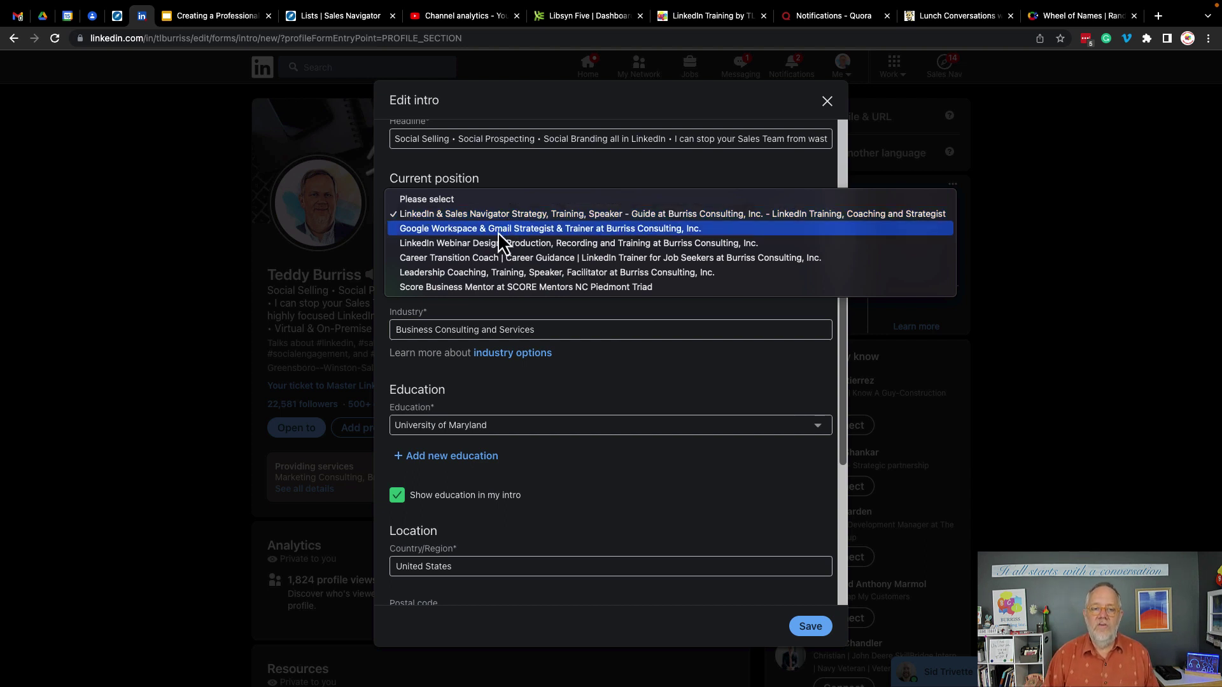
{"action": "left_click", "coordinate": [523, 162]}
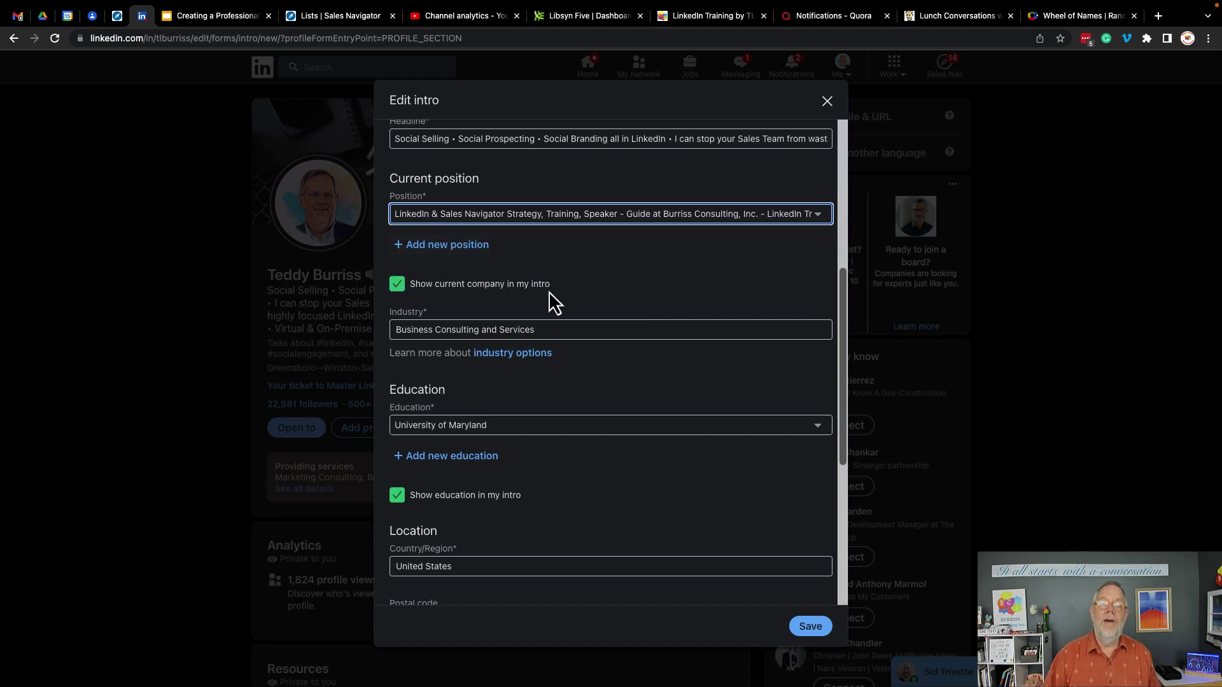
{"action": "left_click", "coordinate": [826, 102]}
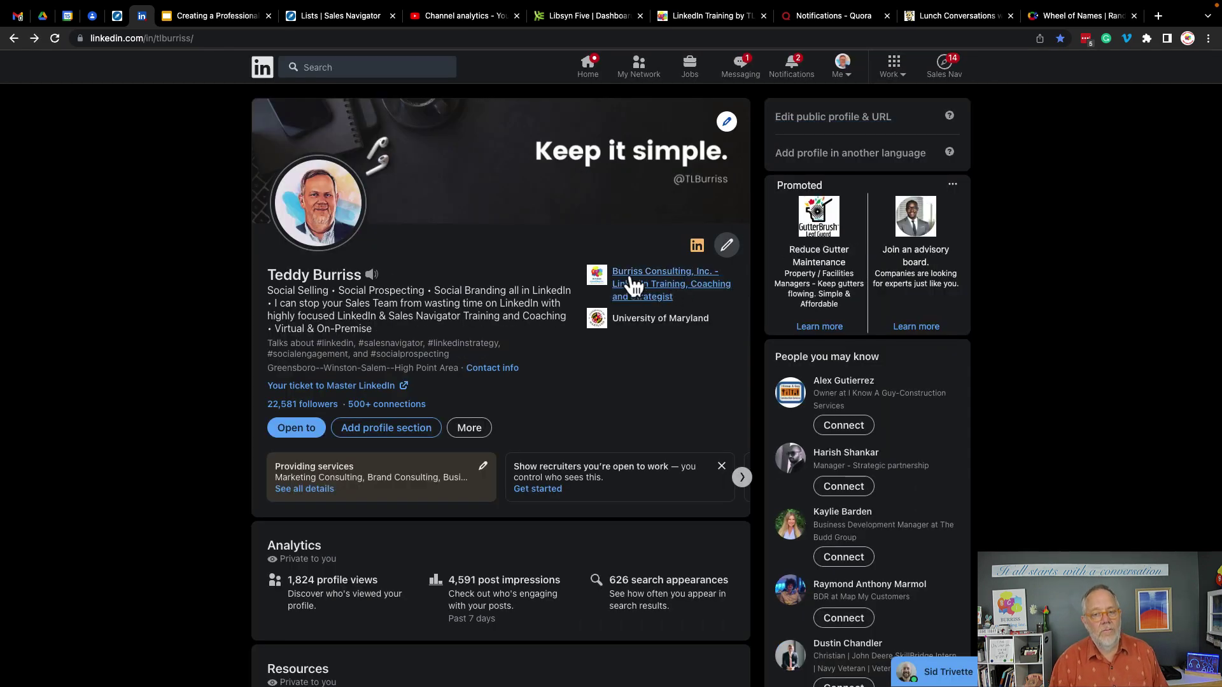
Reopen the intro form and examine the option for showing the current company and the industry field
{"action": "left_click", "coordinate": [719, 247]}
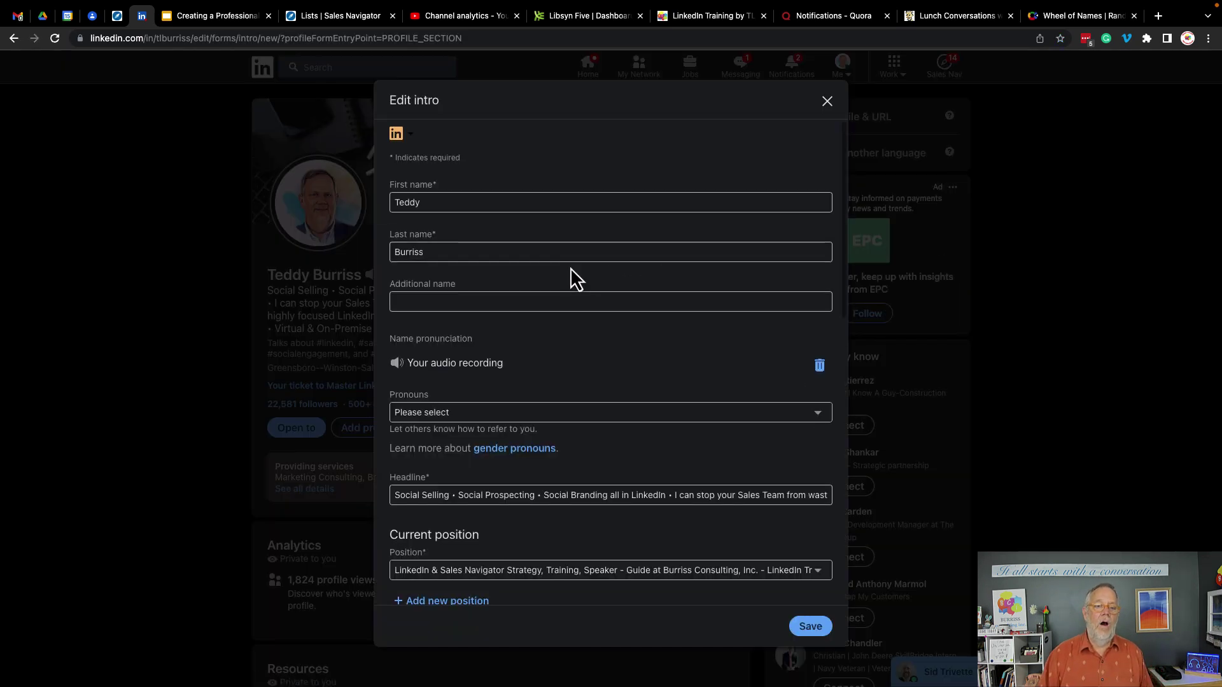
{"action": "scroll", "coordinate": [570, 267], "scroll_direction": "down", "scroll_amount": 5}
{"action": "scroll", "coordinate": [570, 267], "scroll_direction": "down", "scroll_amount": 3}
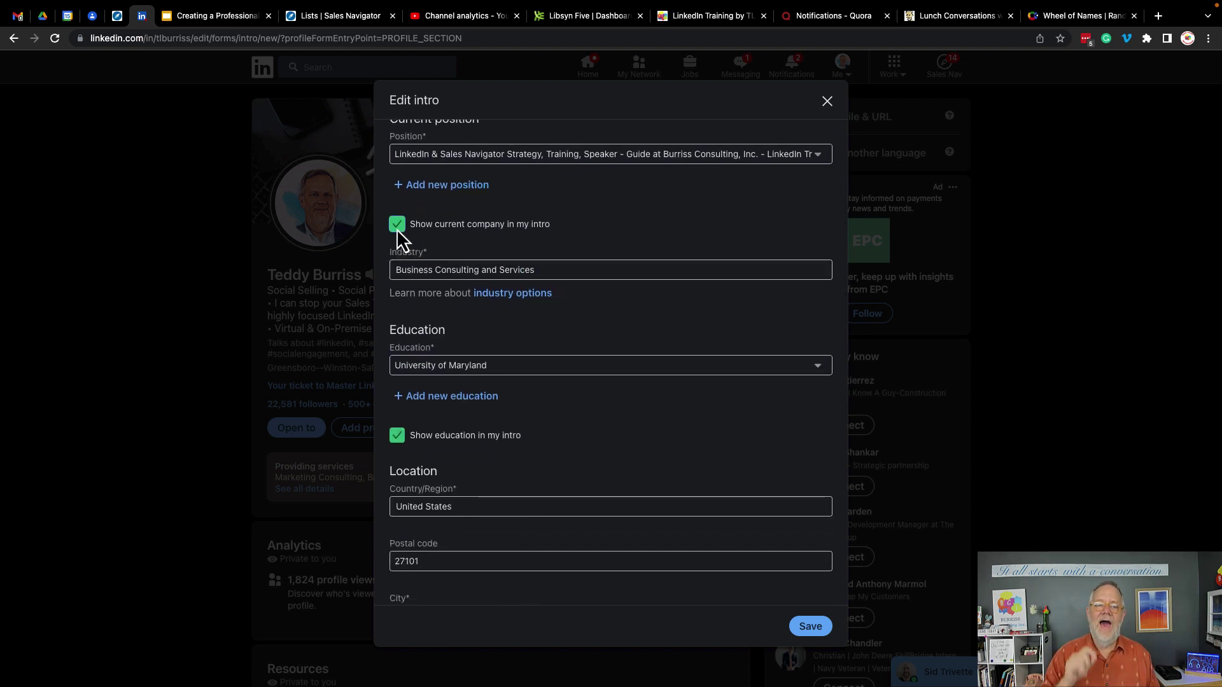
{"action": "left_click", "coordinate": [410, 267]}
{"action": "left_click_drag", "start_coordinate": [409, 268], "coordinate": [549, 274]}
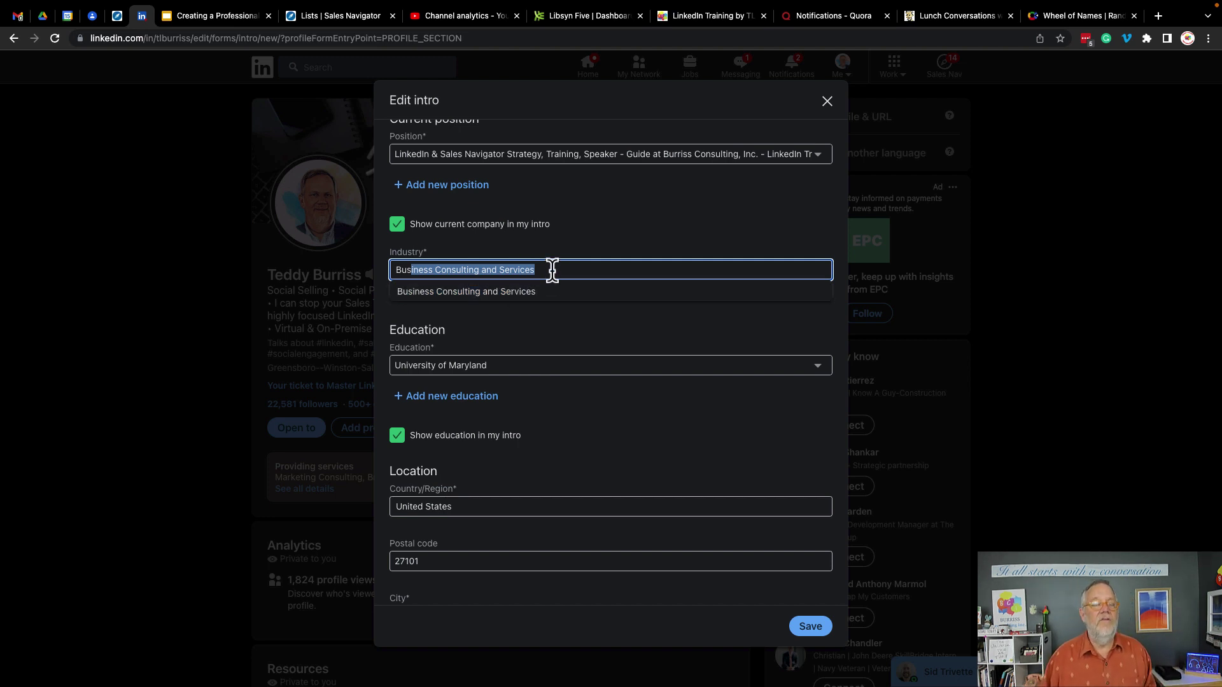
{"action": "left_click", "coordinate": [544, 312]}
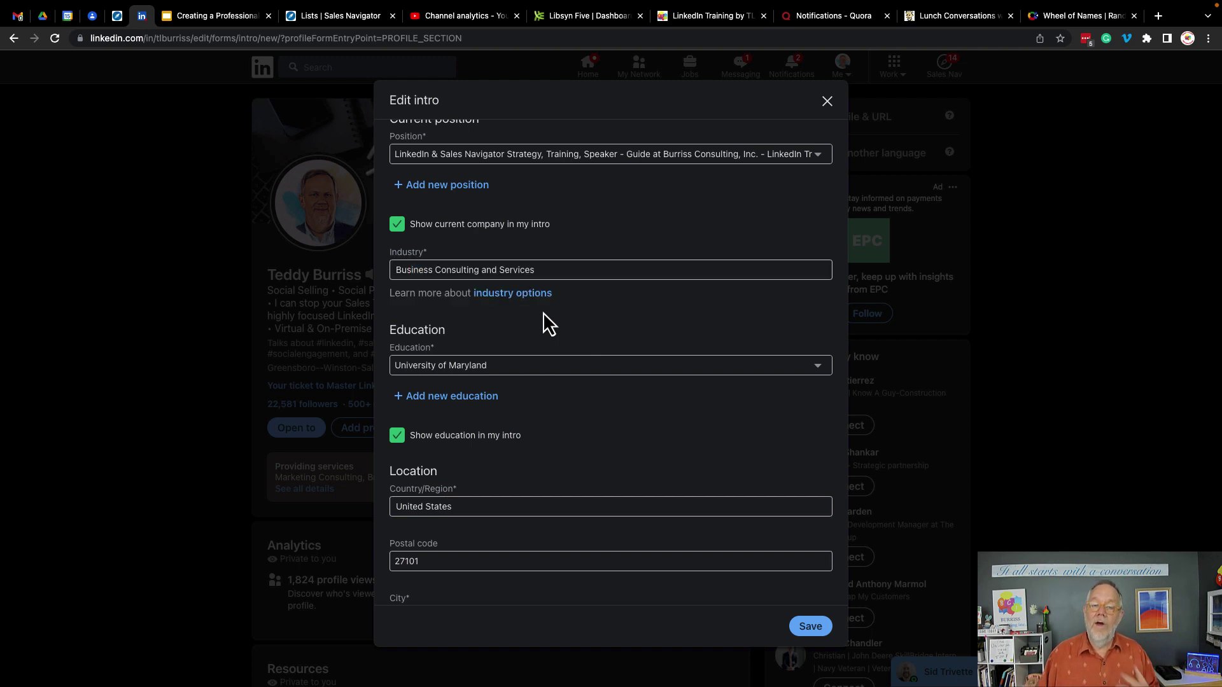
Review the education choices without changing the selection, and look at the options for adding a new education or position
{"action": "scroll", "coordinate": [543, 312], "scroll_direction": "down", "scroll_amount": 2}
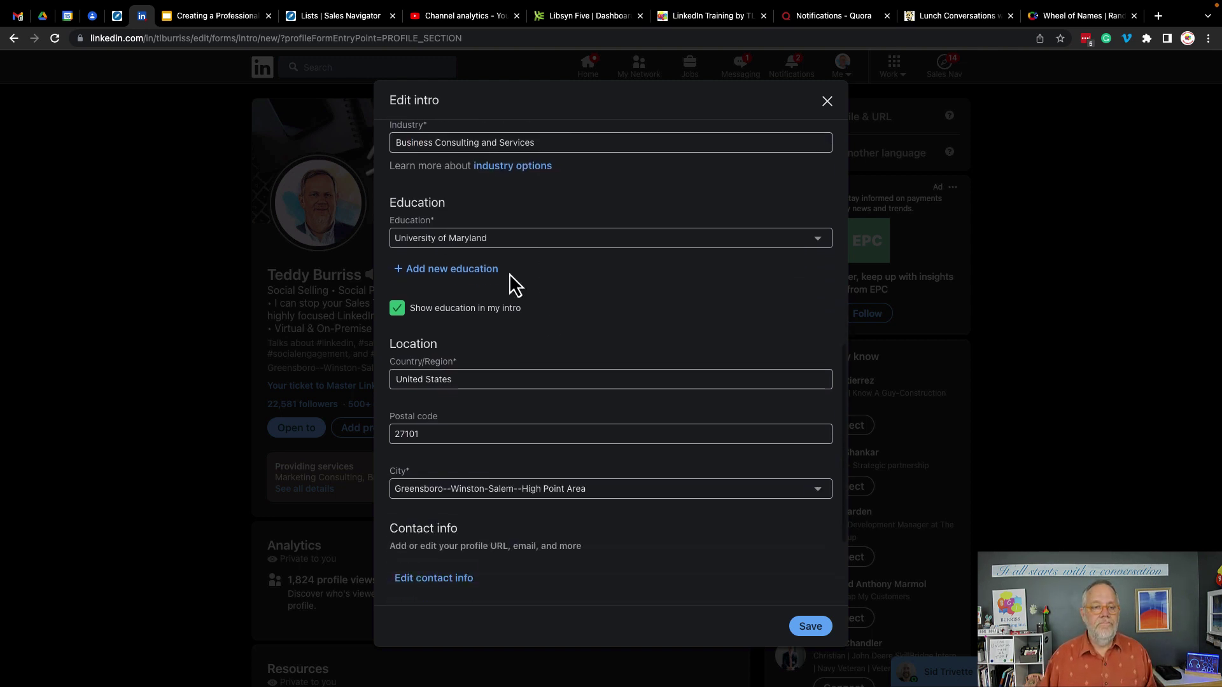
{"action": "left_click", "coordinate": [489, 243]}
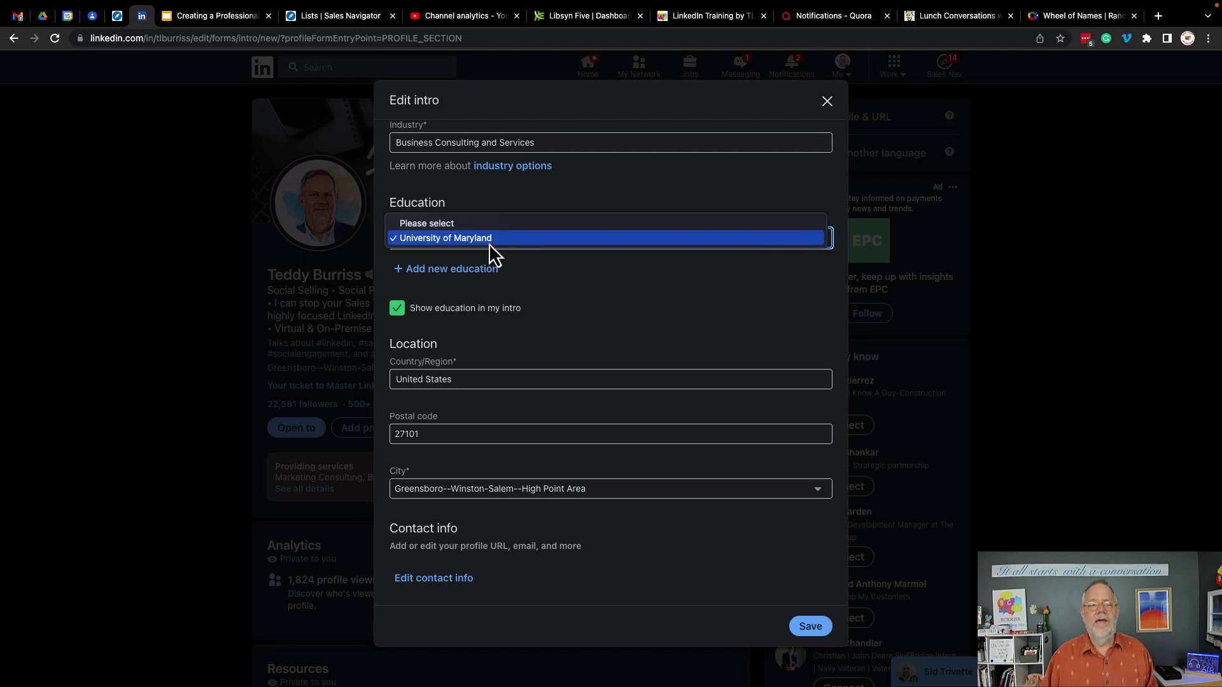
{"action": "left_click", "coordinate": [501, 192]}
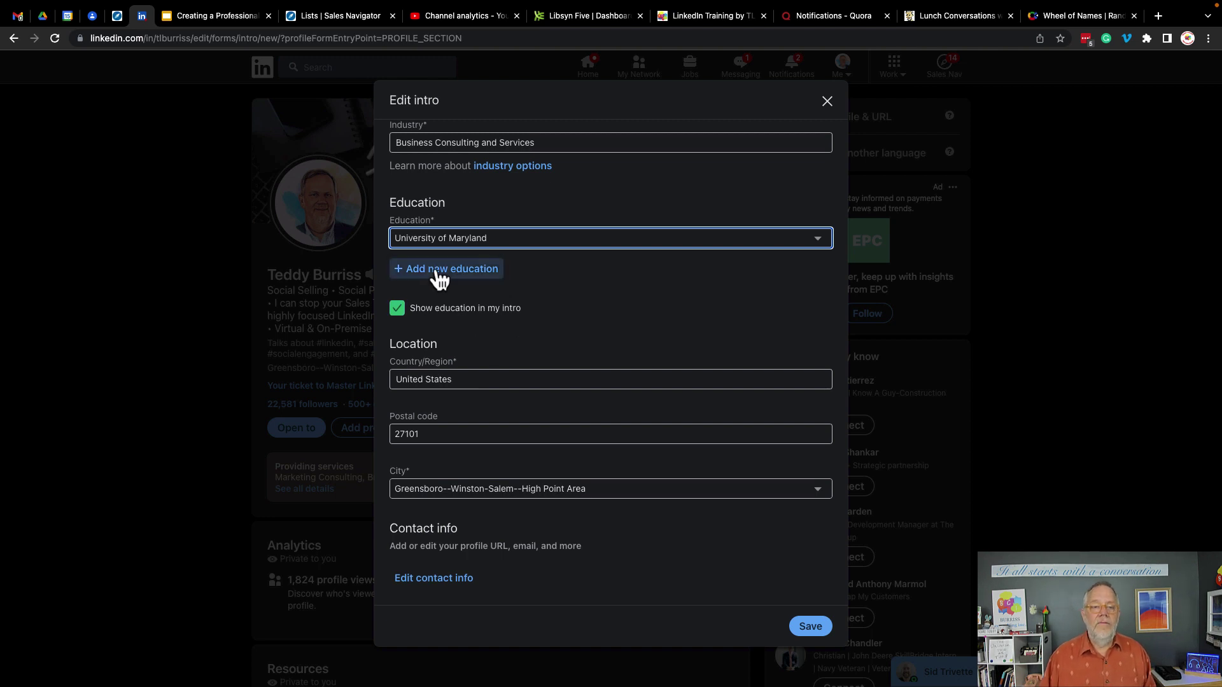
{"action": "scroll", "coordinate": [429, 277], "scroll_direction": "up", "scroll_amount": 3}
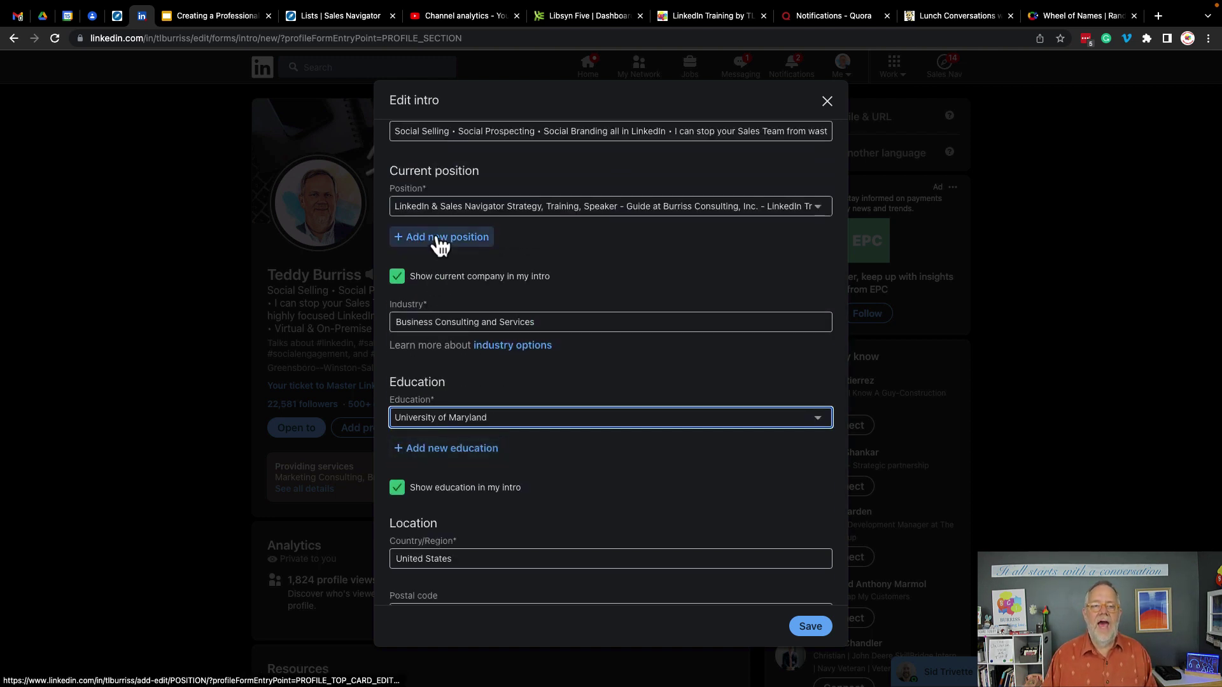
Examine the postal code and the city choices it offers in the location section, keeping the selected area
{"action": "scroll", "coordinate": [623, 445], "scroll_direction": "down", "scroll_amount": 5}
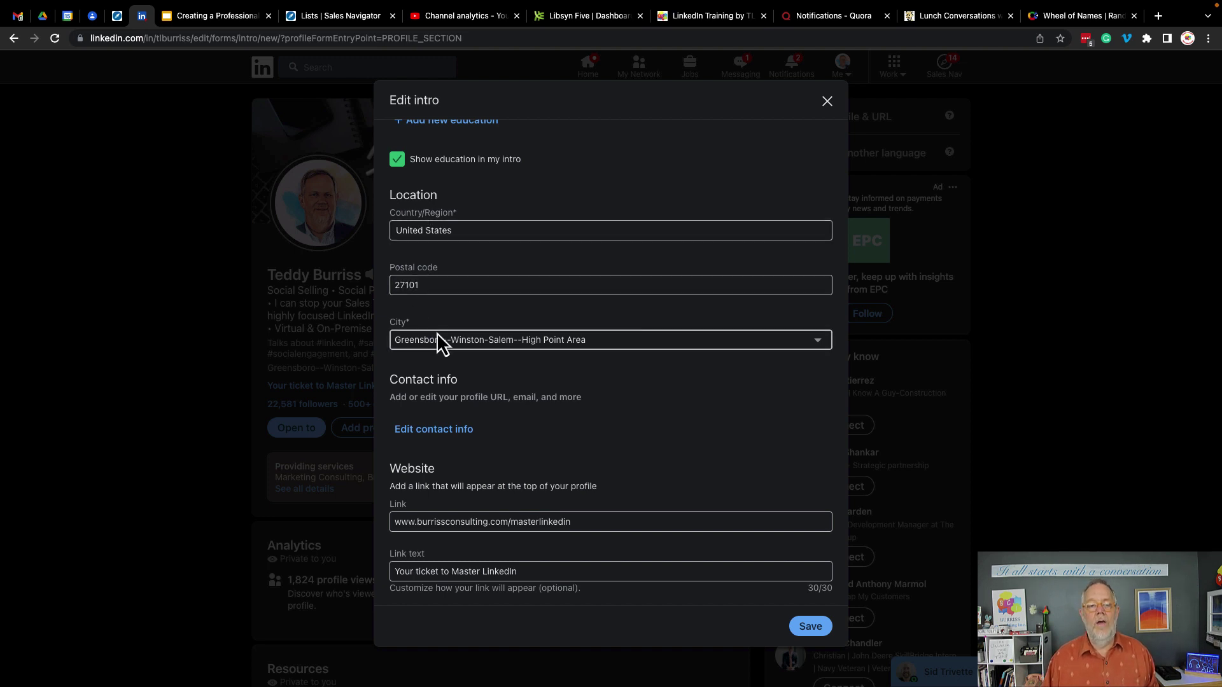
{"action": "left_click", "coordinate": [462, 342]}
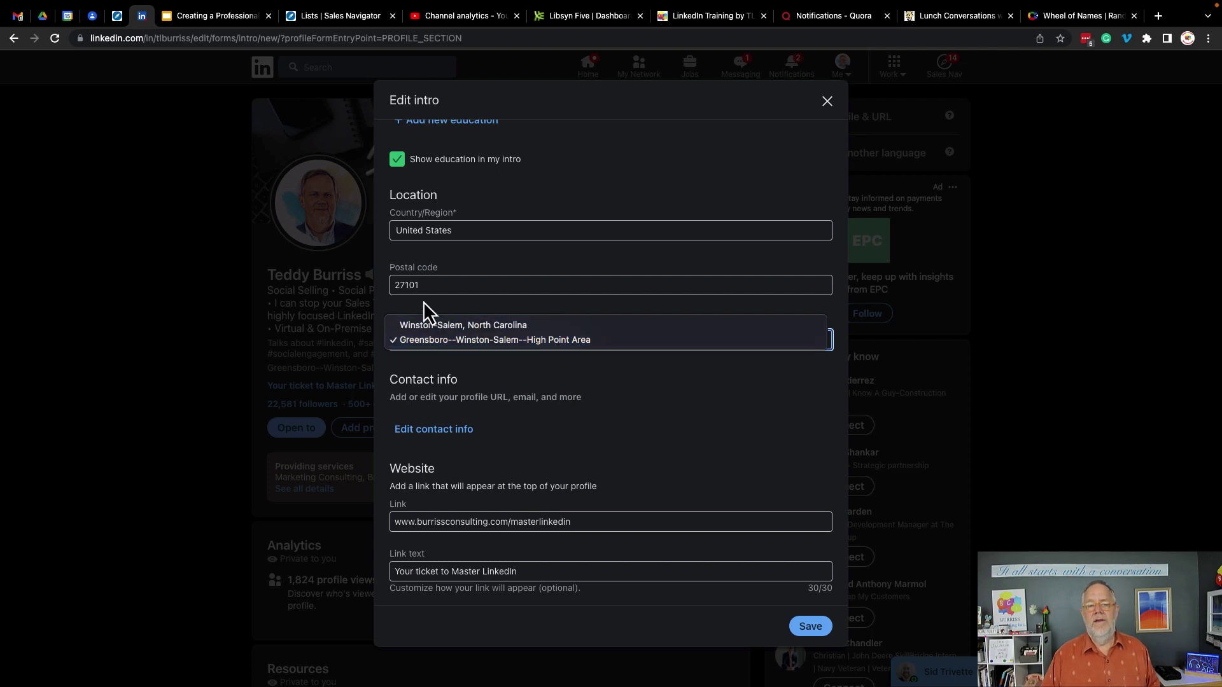
{"action": "double_click", "coordinate": [412, 286]}
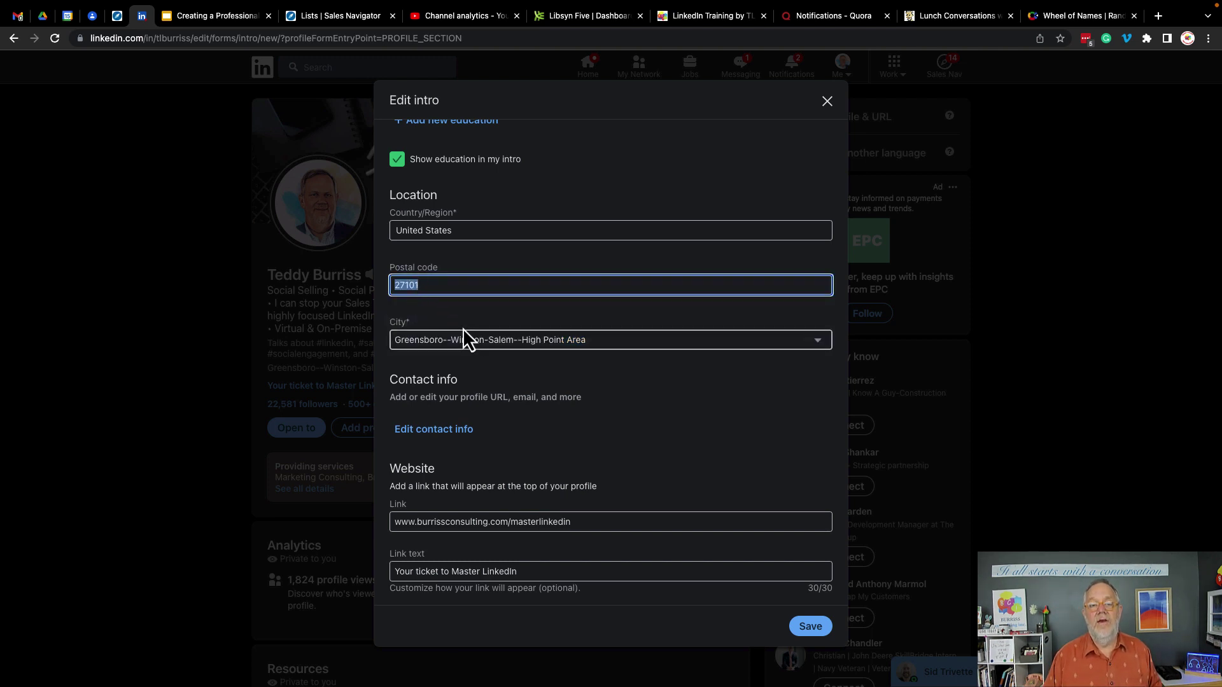
{"action": "left_click", "coordinate": [482, 344]}
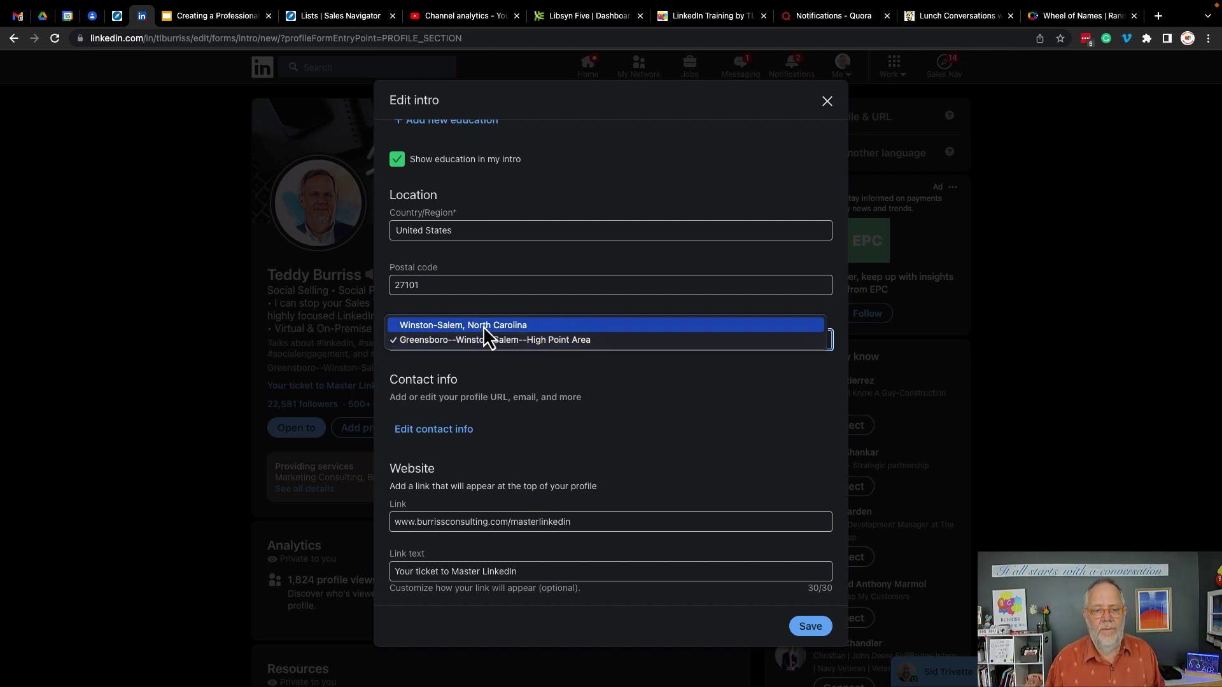
{"action": "left_click", "coordinate": [533, 341]}
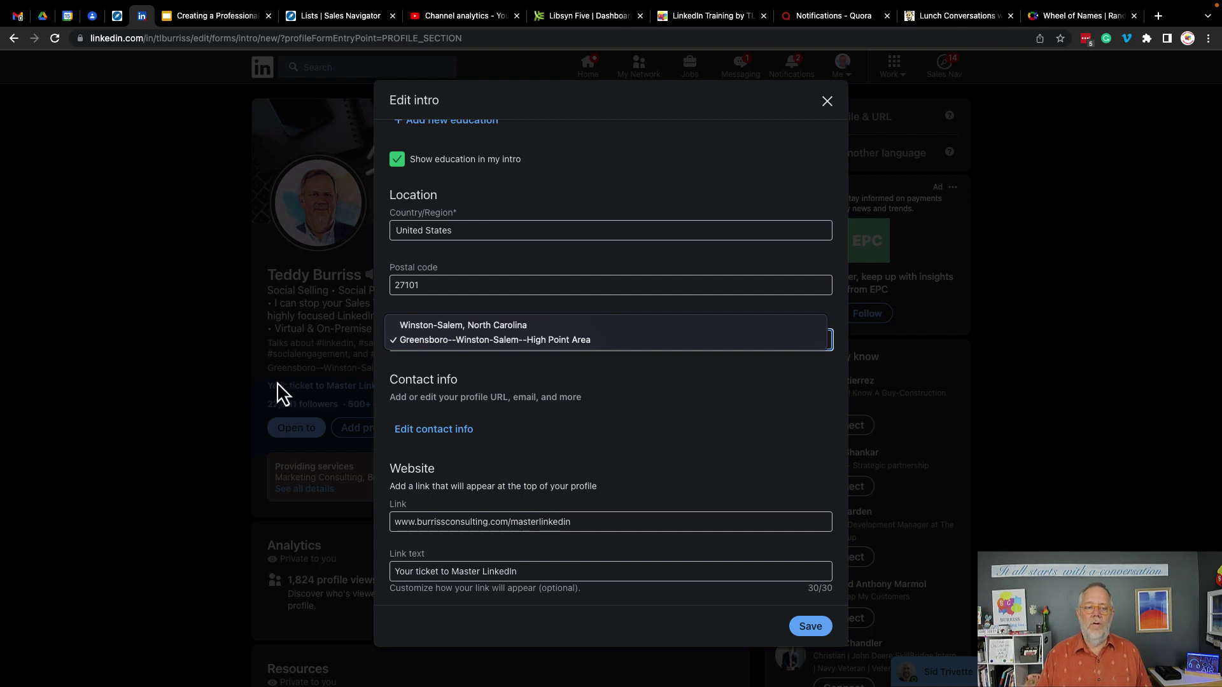
{"action": "left_click", "coordinate": [825, 98]}
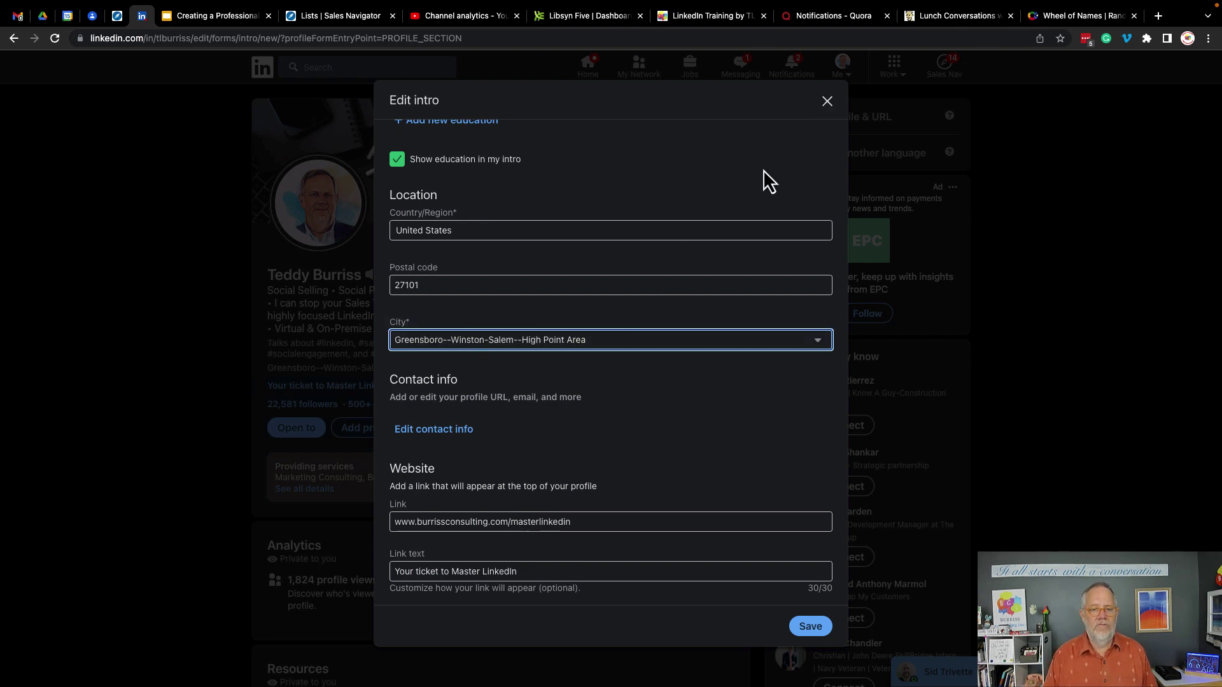
Check the website link on the profile, and examine its link and link text fields in the intro form, closing the form without saving
{"action": "left_click", "coordinate": [826, 103]}
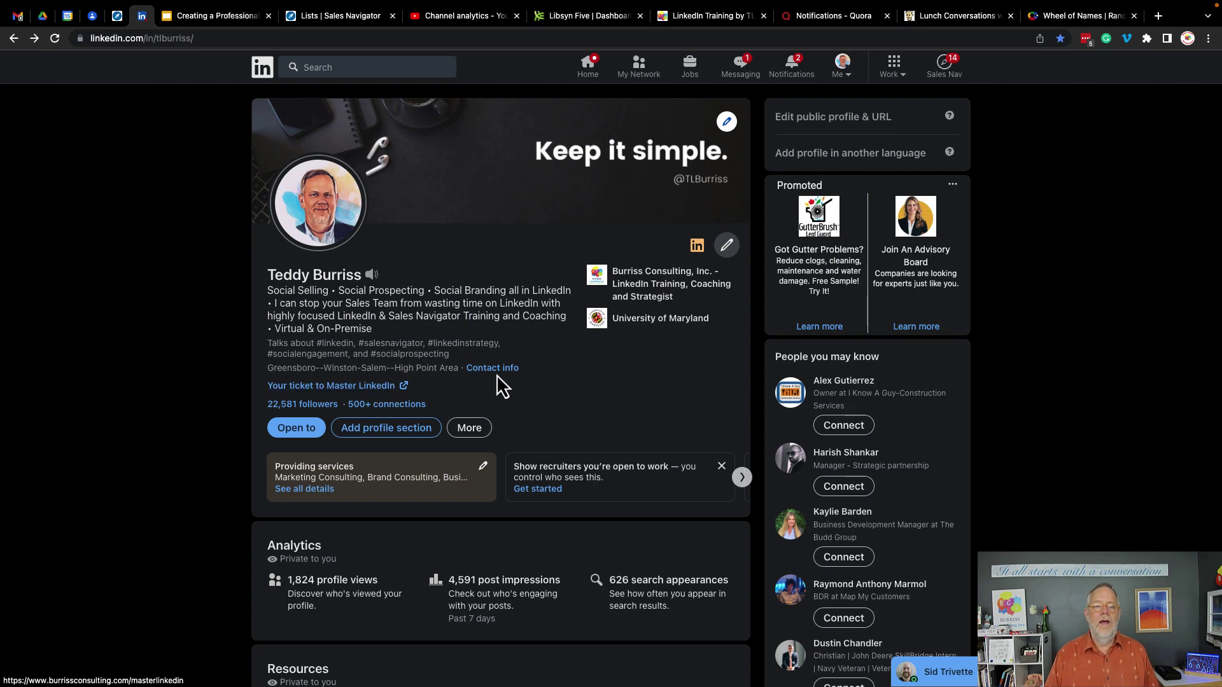
{"action": "left_click", "coordinate": [727, 248]}
{"action": "scroll", "coordinate": [581, 461], "scroll_direction": "down", "scroll_amount": 10}
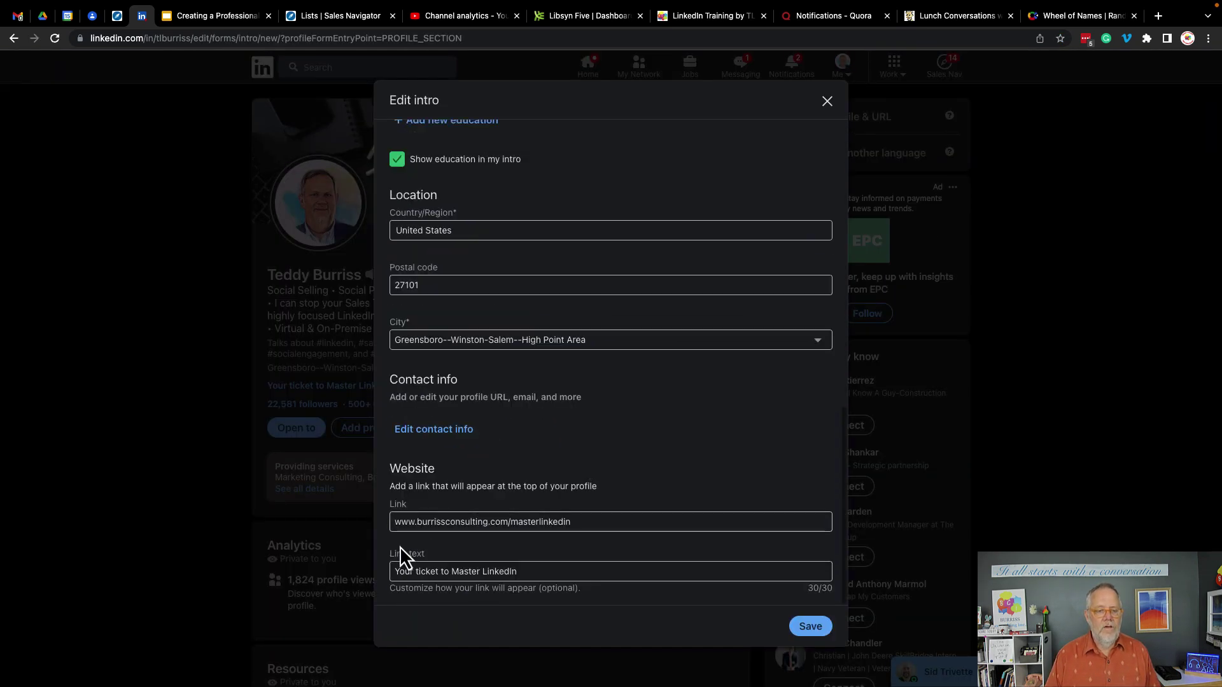
{"action": "left_click_drag", "start_coordinate": [408, 521], "coordinate": [571, 521]}
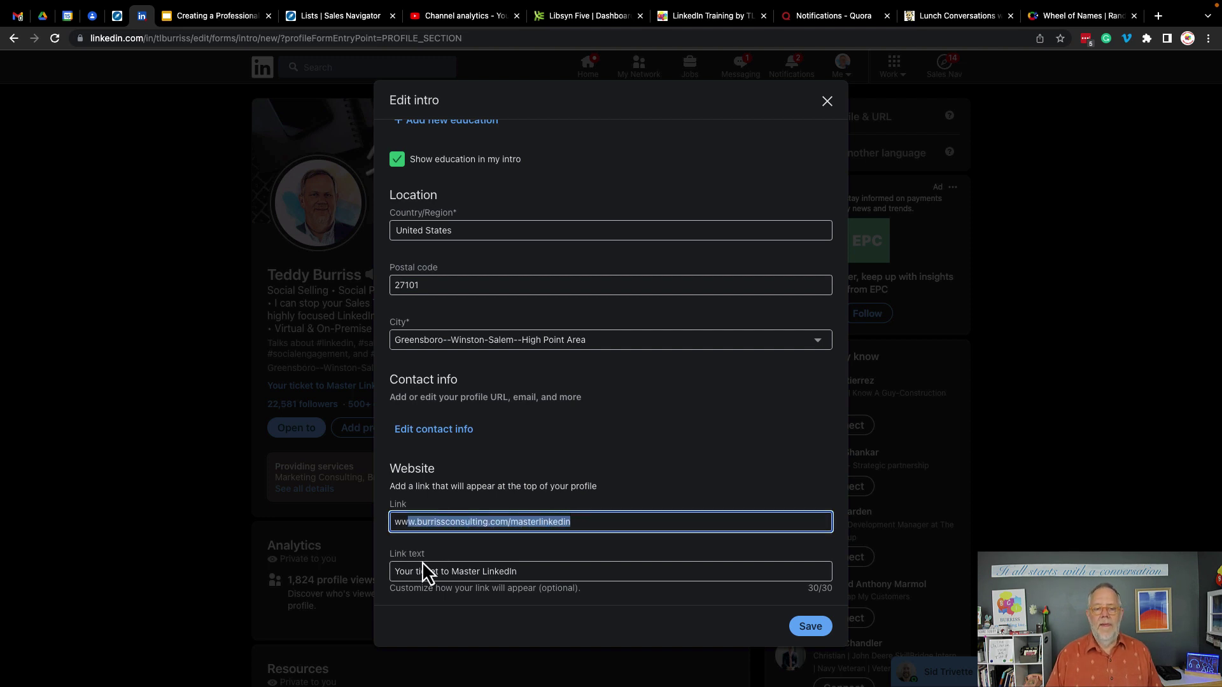
{"action": "left_click_drag", "start_coordinate": [405, 571], "coordinate": [530, 570]}
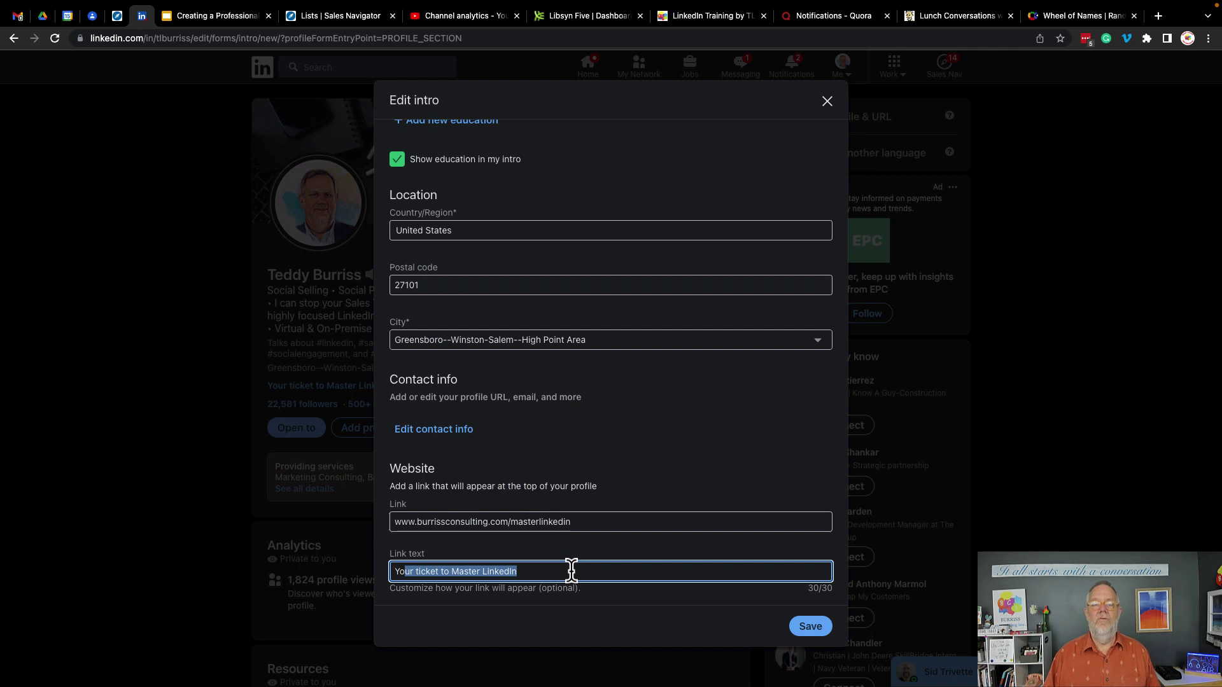
{"action": "scroll", "coordinate": [651, 459], "scroll_direction": "up", "scroll_amount": 15}
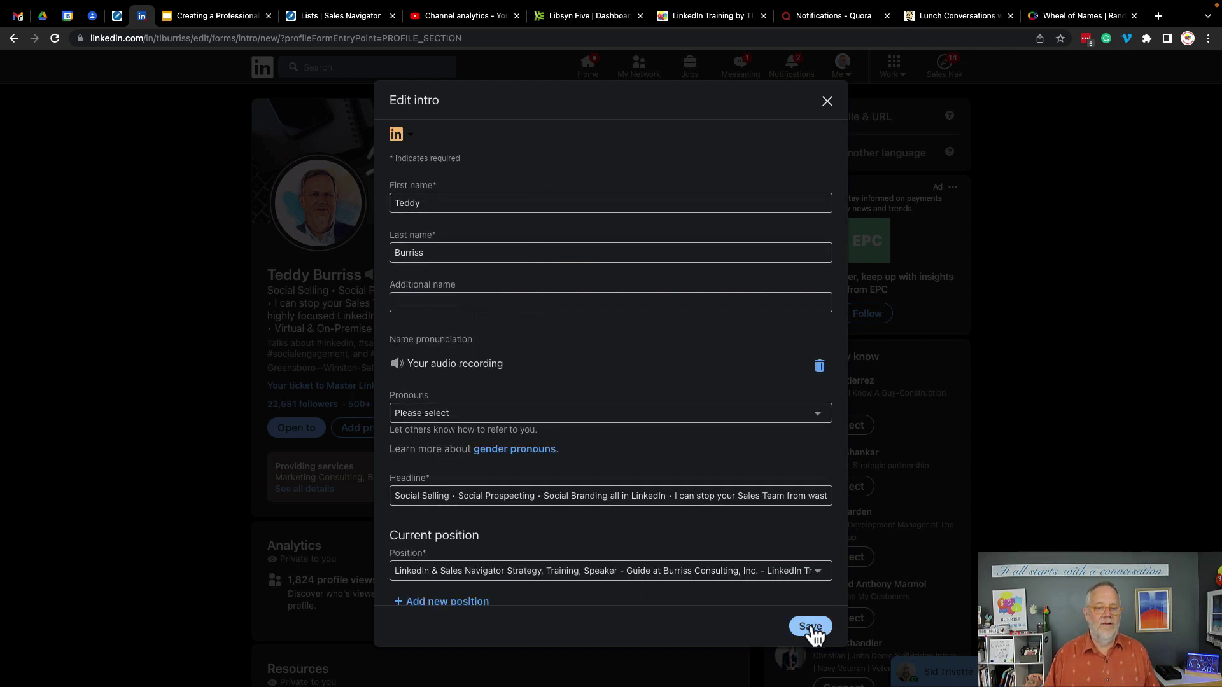
{"action": "left_click", "coordinate": [828, 102]}
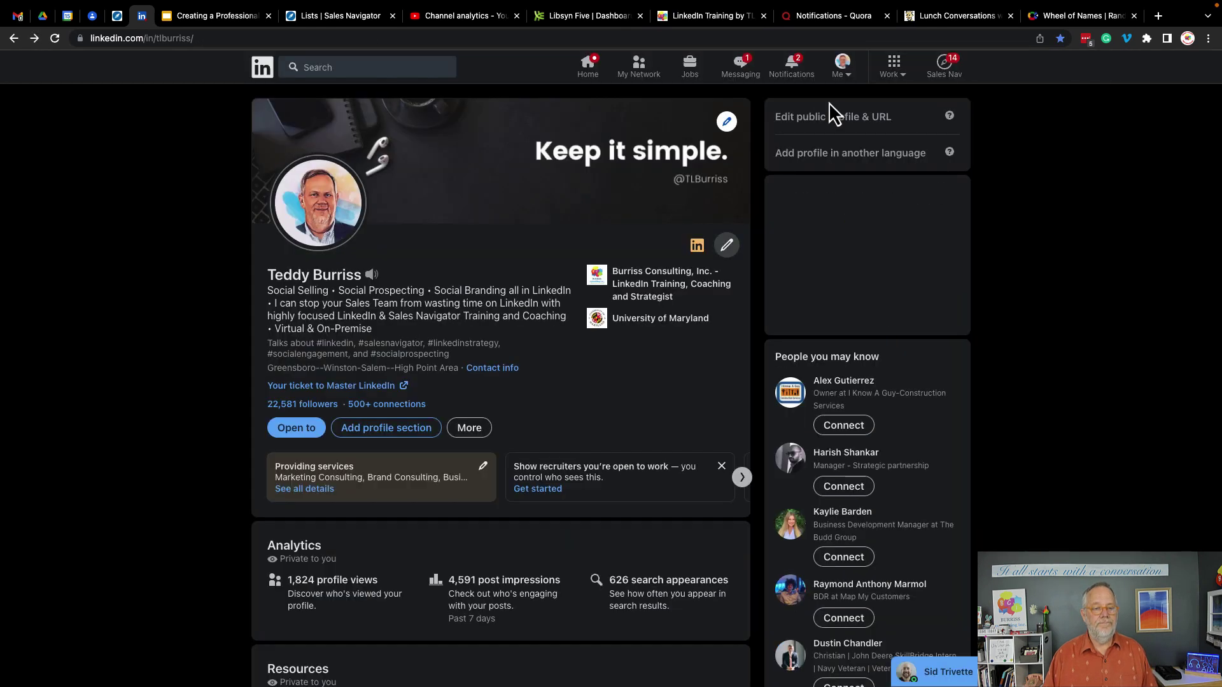
Open the profile's contact info for editing and follow the profile URL to the public profile settings
{"action": "left_click", "coordinate": [511, 375]}
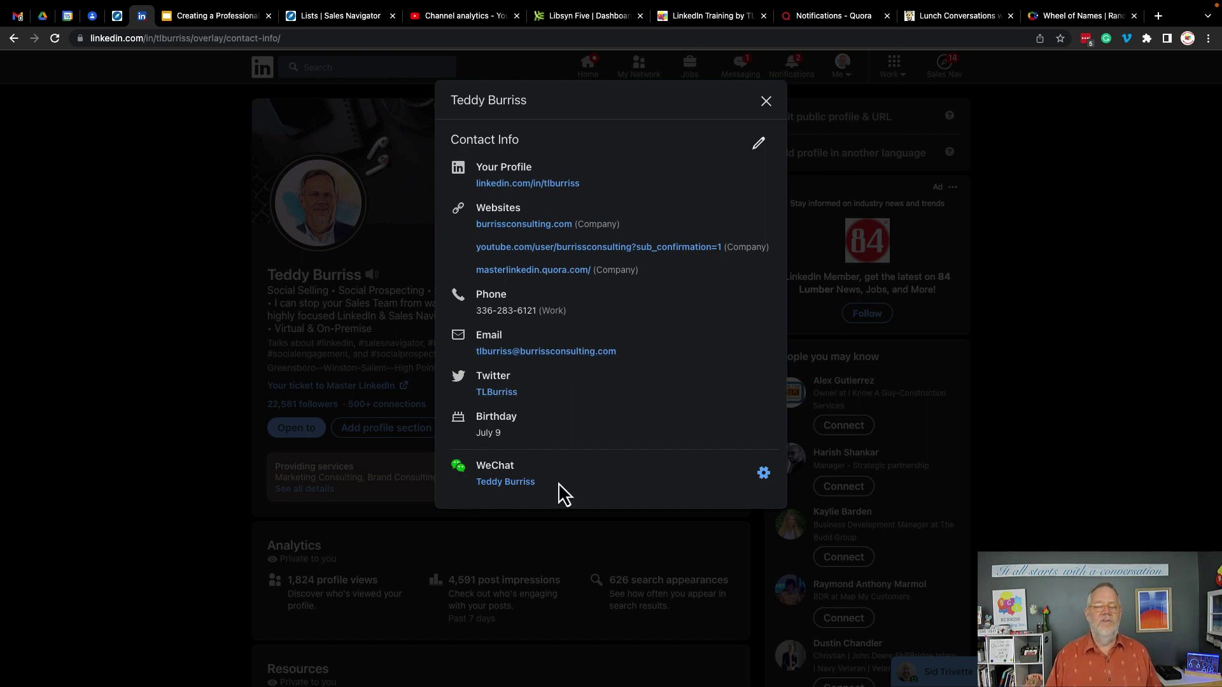
{"action": "left_click", "coordinate": [759, 144]}
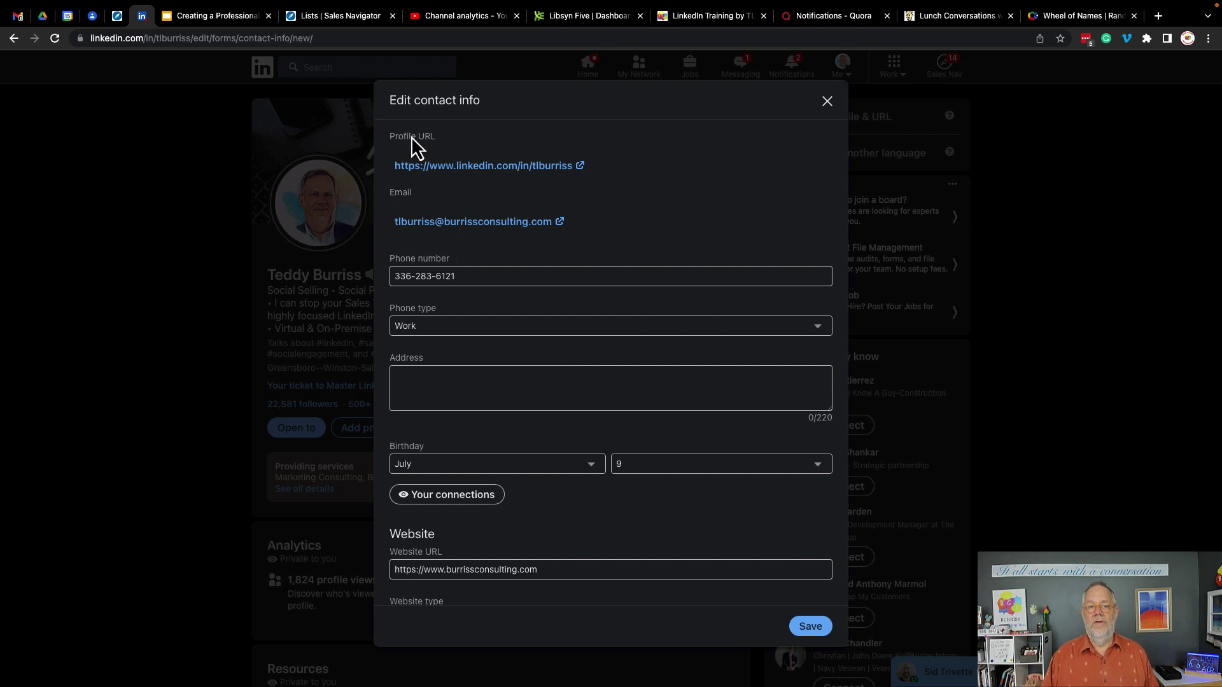
{"action": "left_click", "coordinate": [579, 167]}
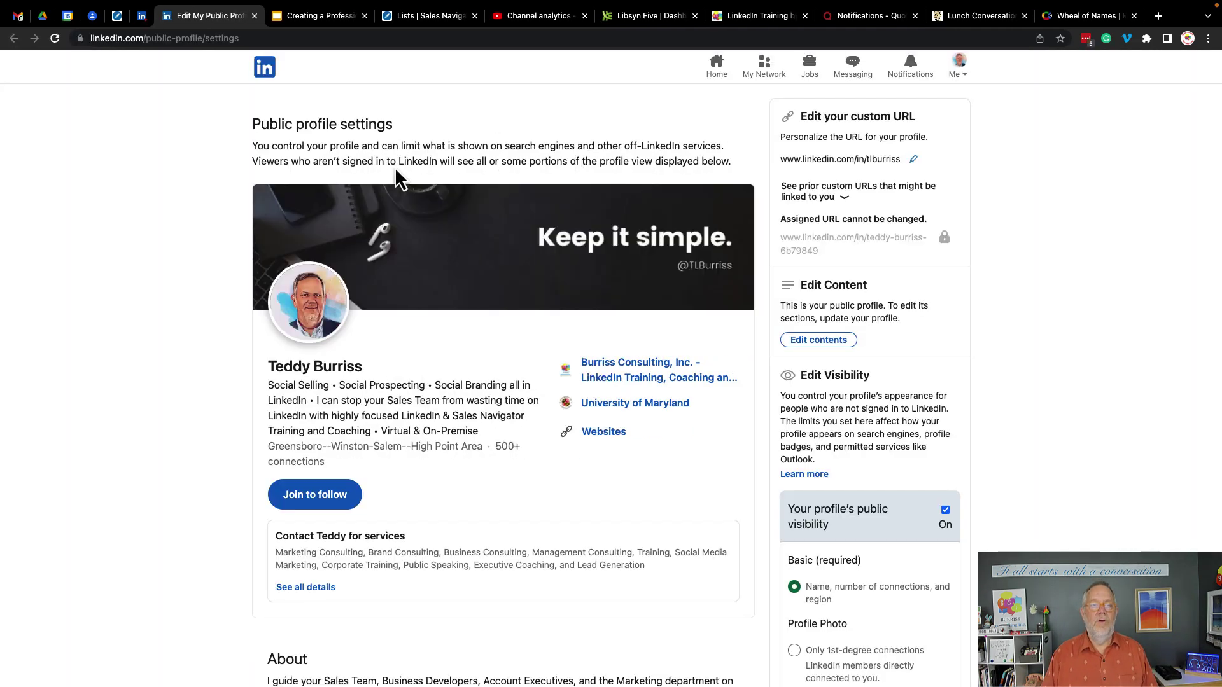
Open the custom URL for editing in the public profile settings and examine it alongside the profile headline
{"action": "left_click_drag", "start_coordinate": [294, 125], "coordinate": [395, 133]}
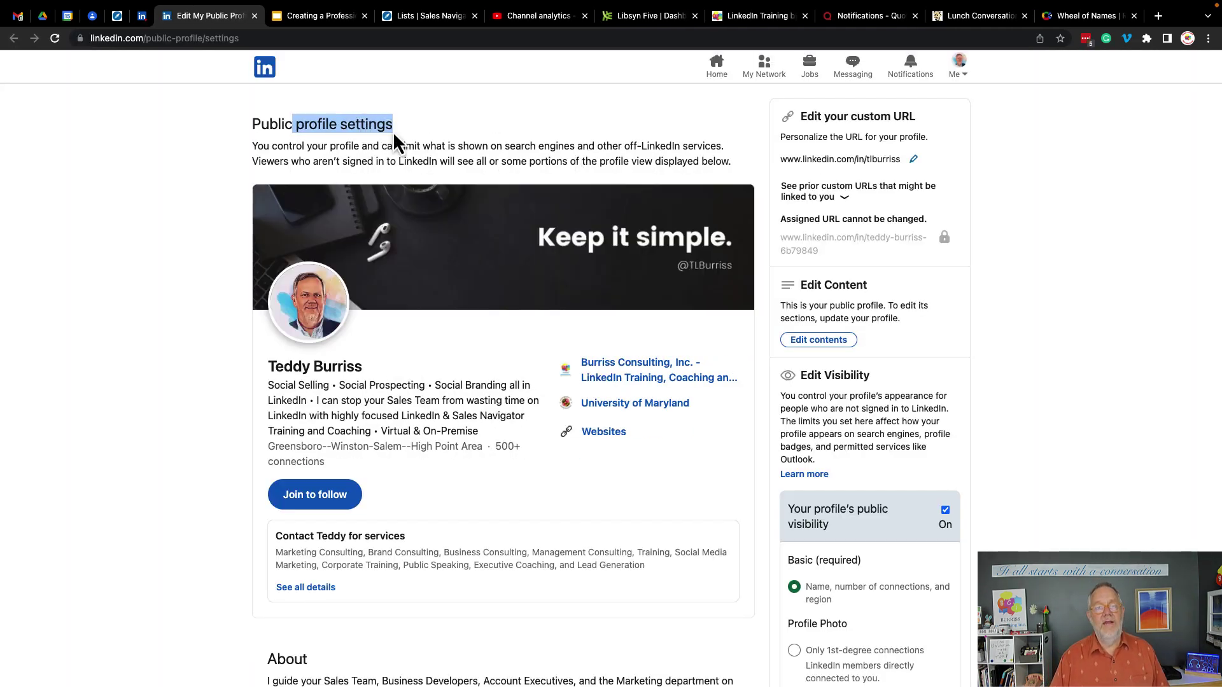
{"action": "left_click_drag", "start_coordinate": [812, 114], "coordinate": [936, 125]}
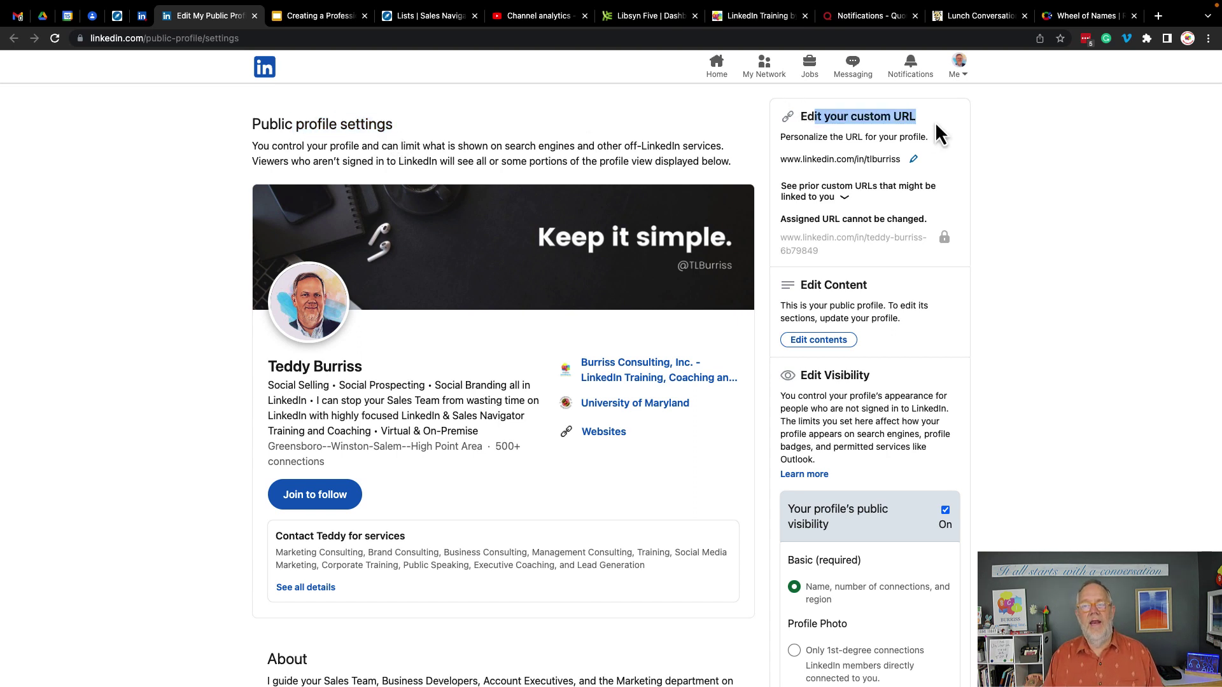
{"action": "left_click", "coordinate": [914, 160]}
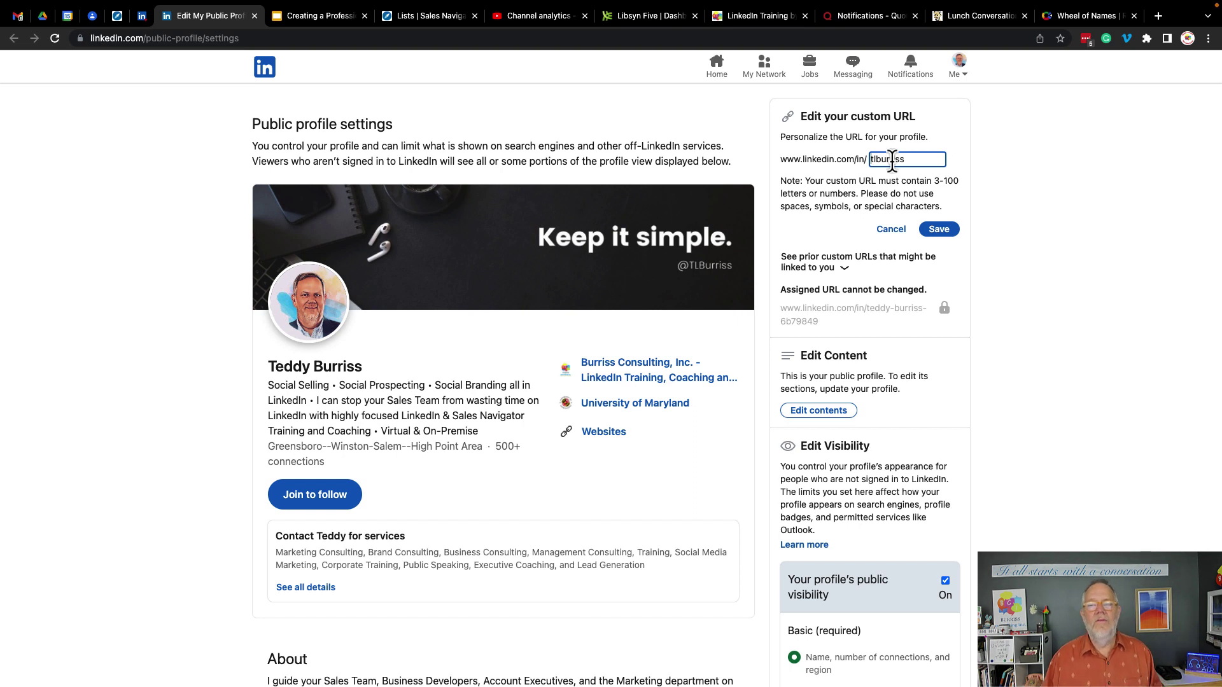
{"action": "left_click_drag", "start_coordinate": [776, 162], "coordinate": [961, 169]}
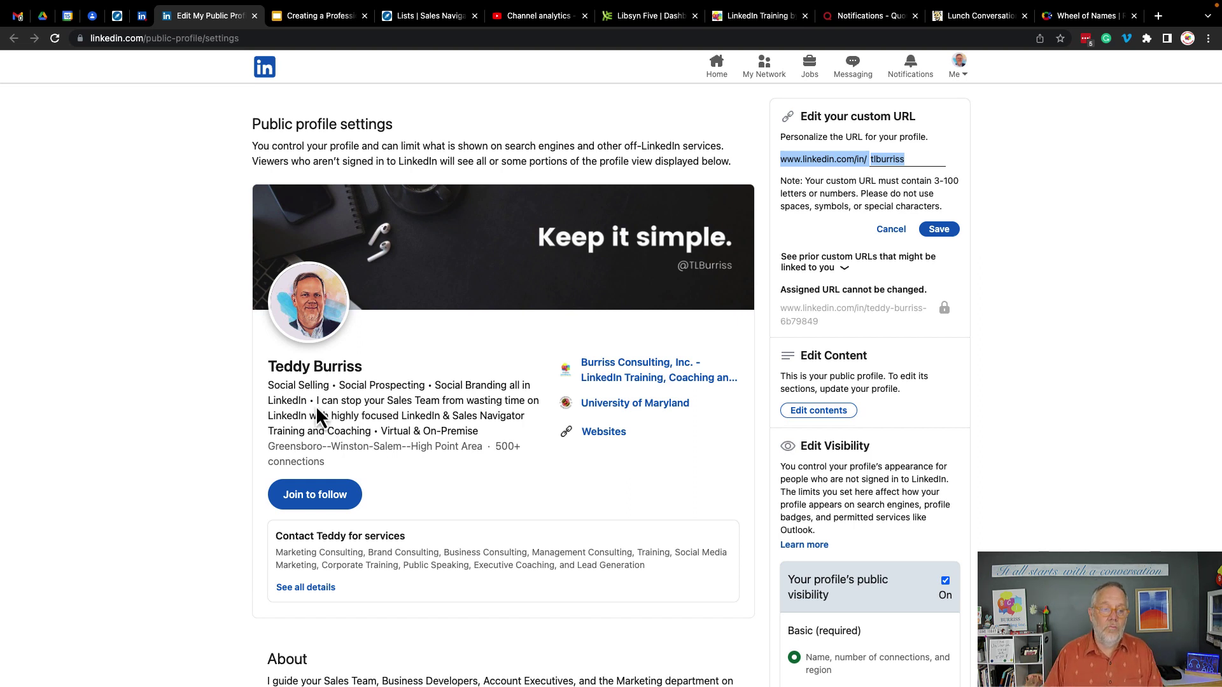
{"action": "left_click_drag", "start_coordinate": [305, 385], "coordinate": [509, 451]}
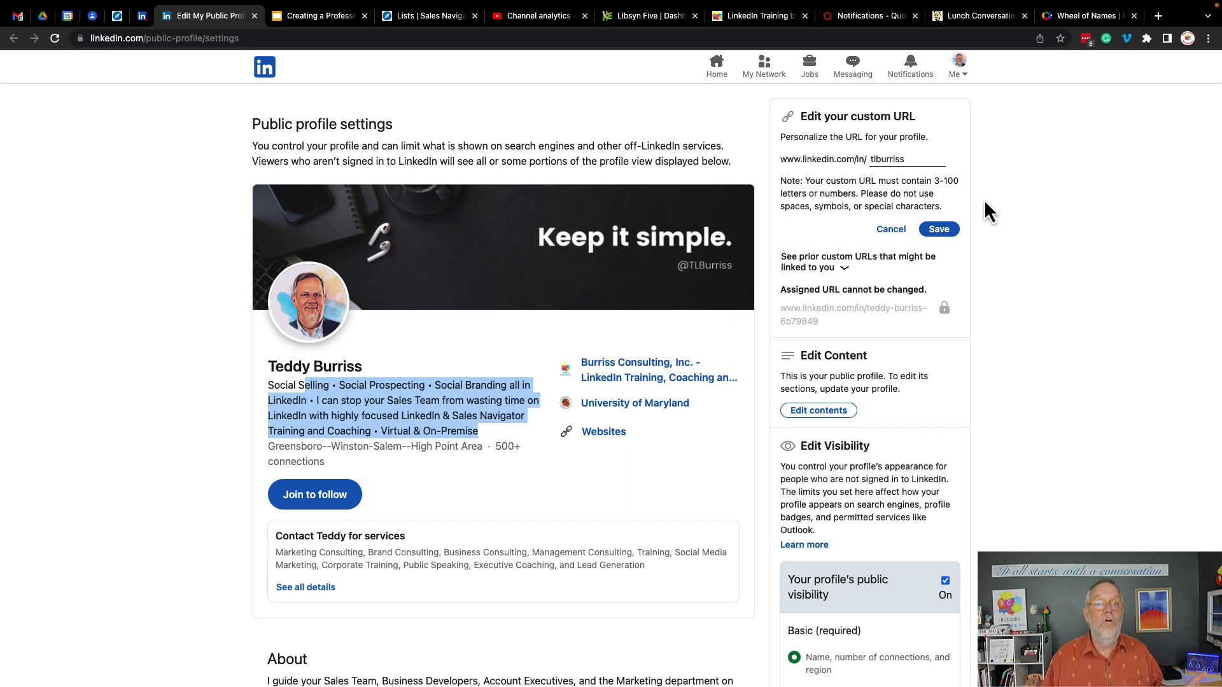
{"action": "left_click_drag", "start_coordinate": [767, 162], "coordinate": [980, 178]}
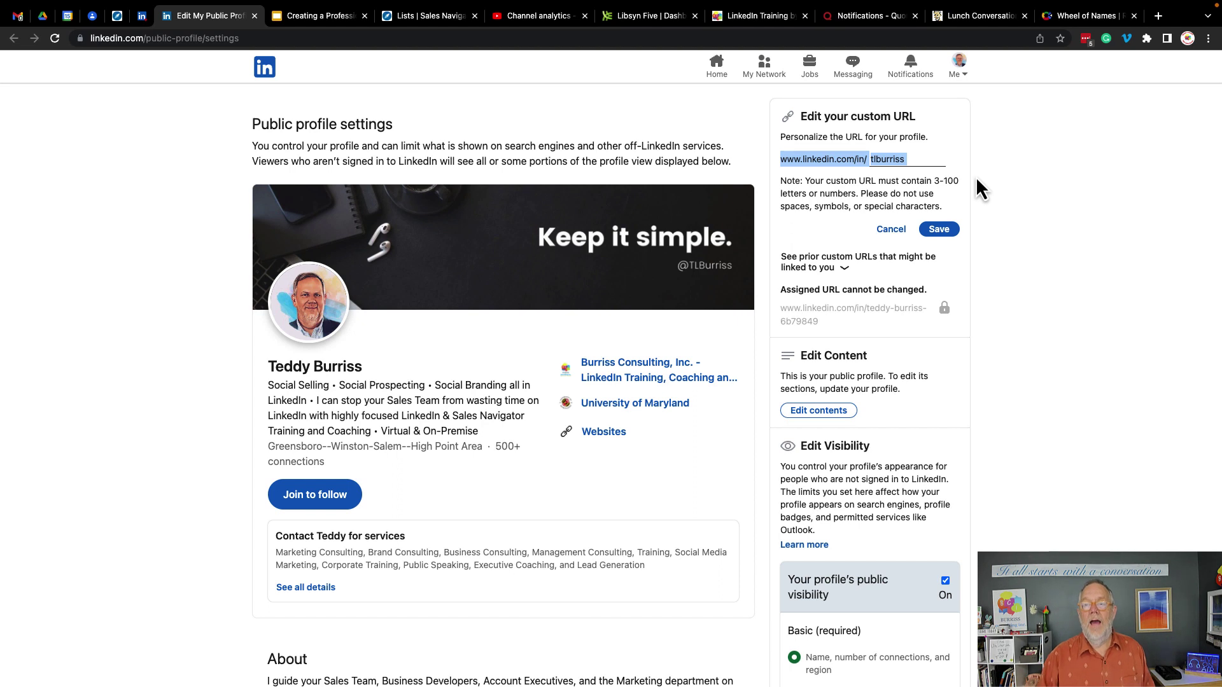
{"action": "double_click", "coordinate": [888, 159]}
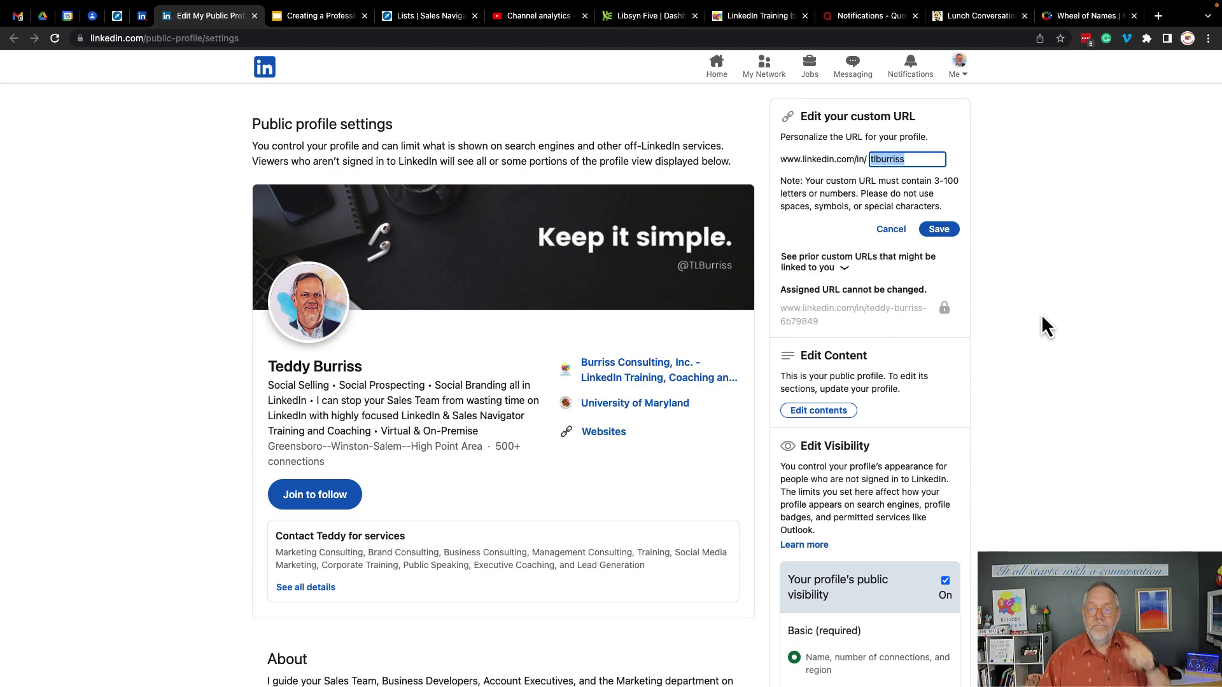
Examine the public visibility options, from the profile photo audience through the section settings down to Recommendations
{"action": "scroll", "coordinate": [1020, 310], "scroll_direction": "down", "scroll_amount": 6}
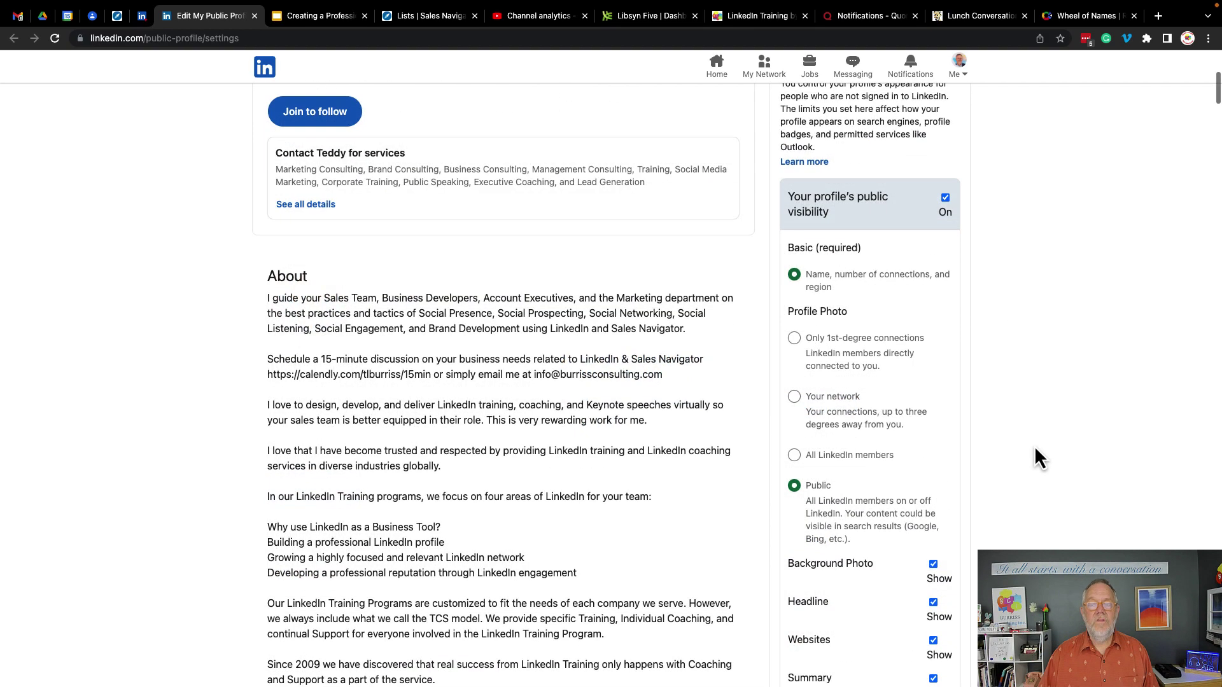
{"action": "scroll", "coordinate": [1034, 439], "scroll_direction": "up", "scroll_amount": 1}
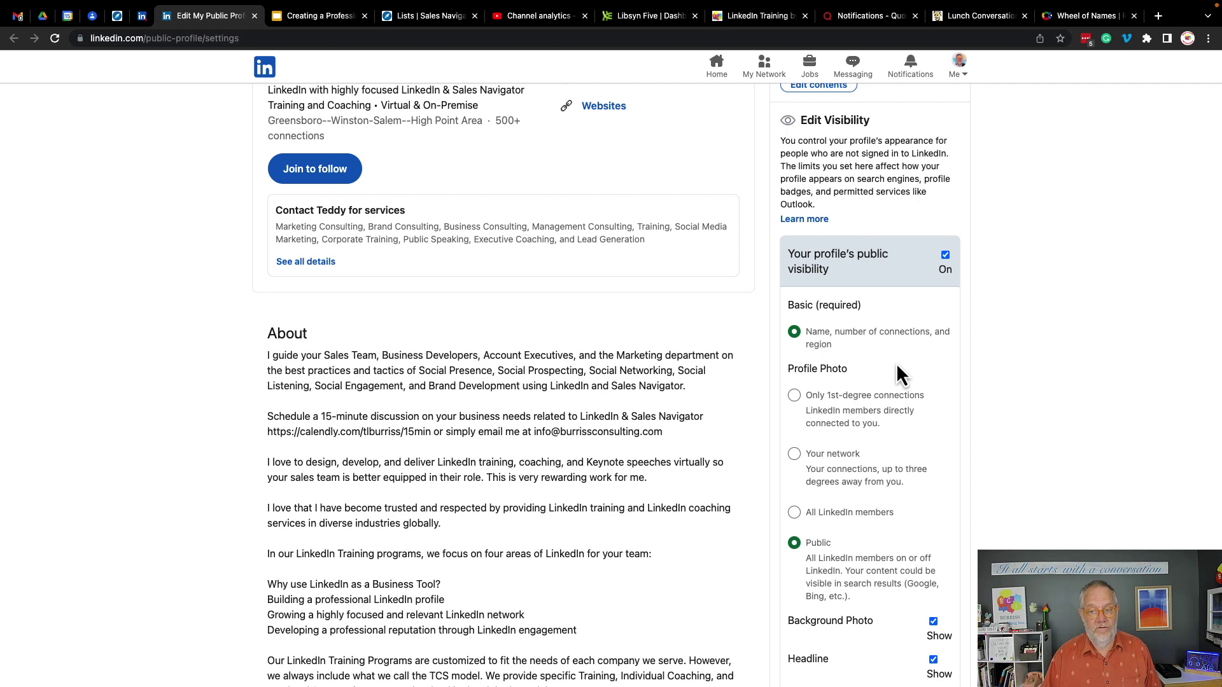
{"action": "scroll", "coordinate": [898, 367], "scroll_direction": "down", "scroll_amount": 3}
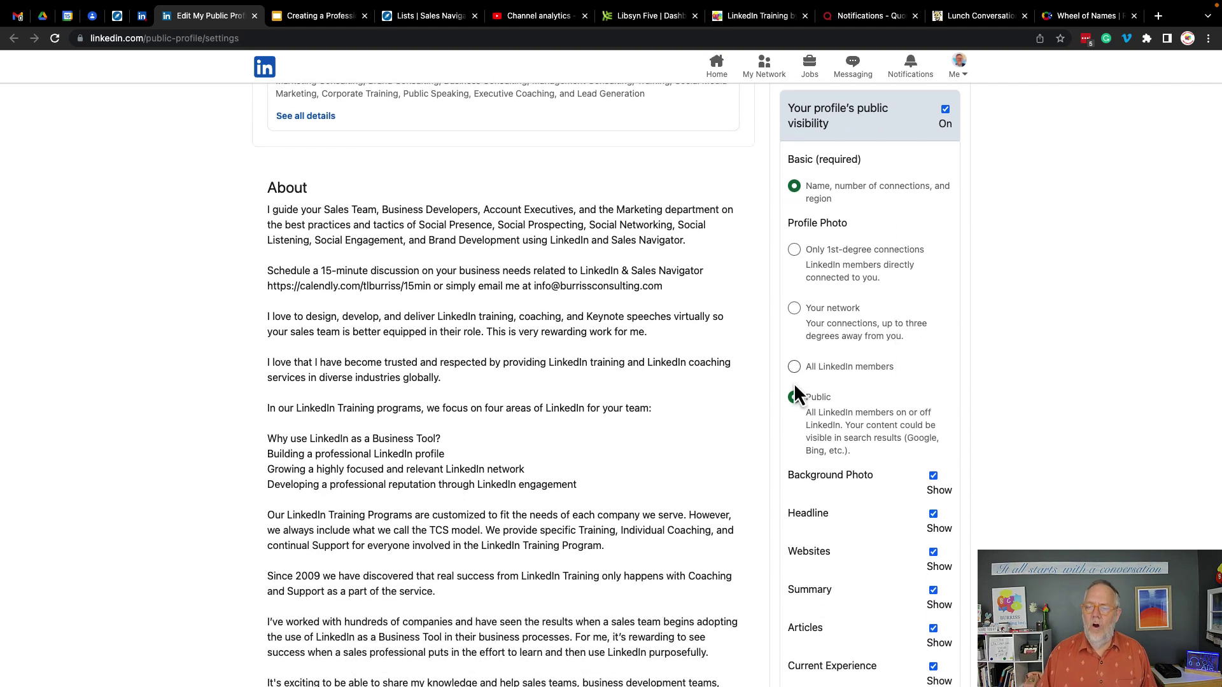
{"action": "left_click_drag", "start_coordinate": [796, 219], "coordinate": [873, 226]}
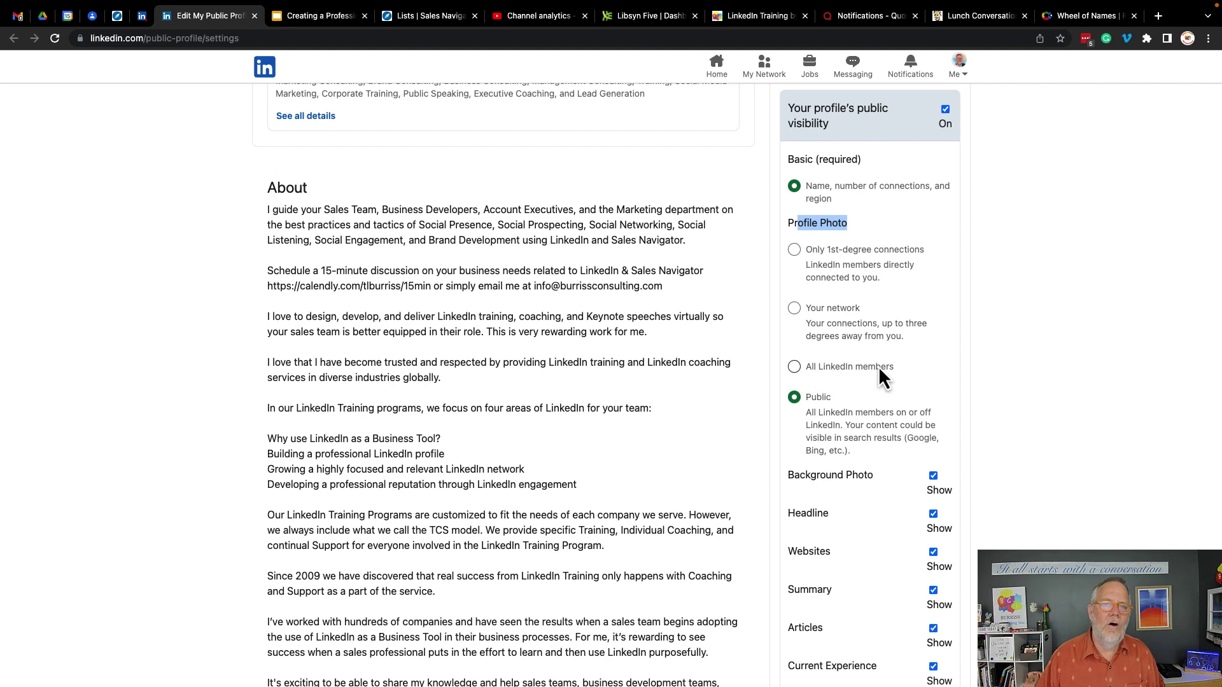
{"action": "scroll", "coordinate": [880, 372], "scroll_direction": "down", "scroll_amount": 5}
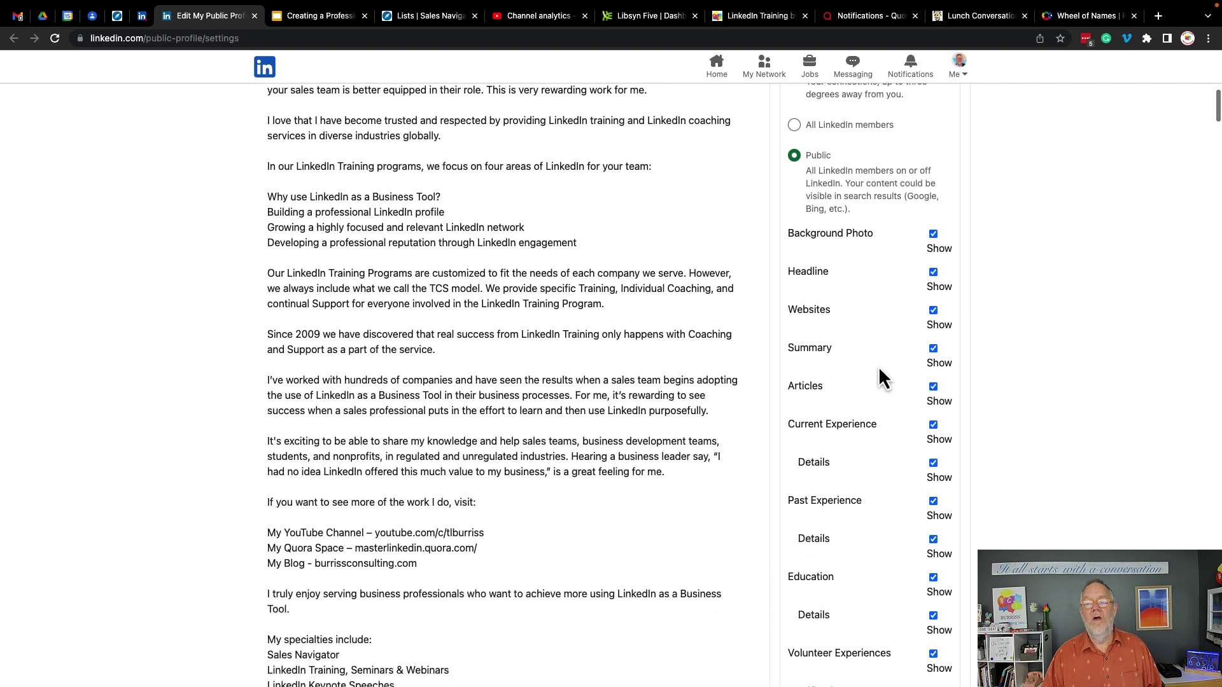
{"action": "scroll", "coordinate": [873, 295], "scroll_direction": "down", "scroll_amount": 6}
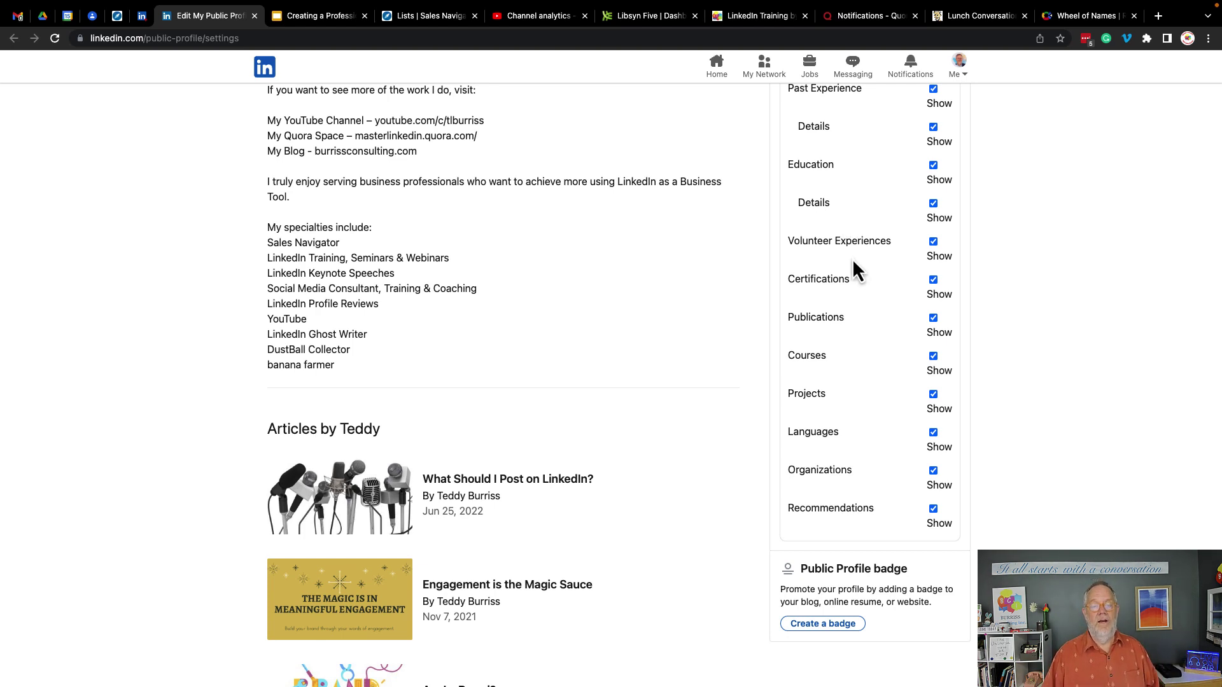
Recheck the custom URL and public visibility options, and close the public profile settings without saving
{"action": "scroll", "coordinate": [855, 264], "scroll_direction": "up", "scroll_amount": 15}
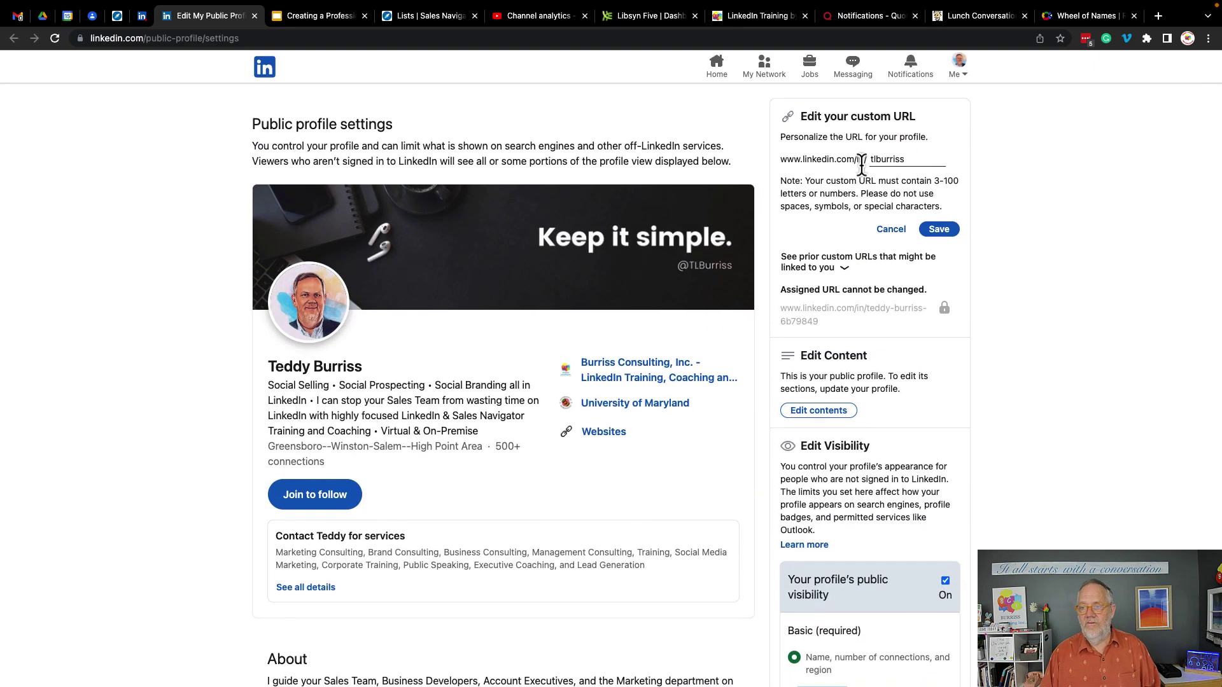
{"action": "double_click", "coordinate": [877, 159]}
{"action": "scroll", "coordinate": [838, 541], "scroll_direction": "down", "scroll_amount": 7}
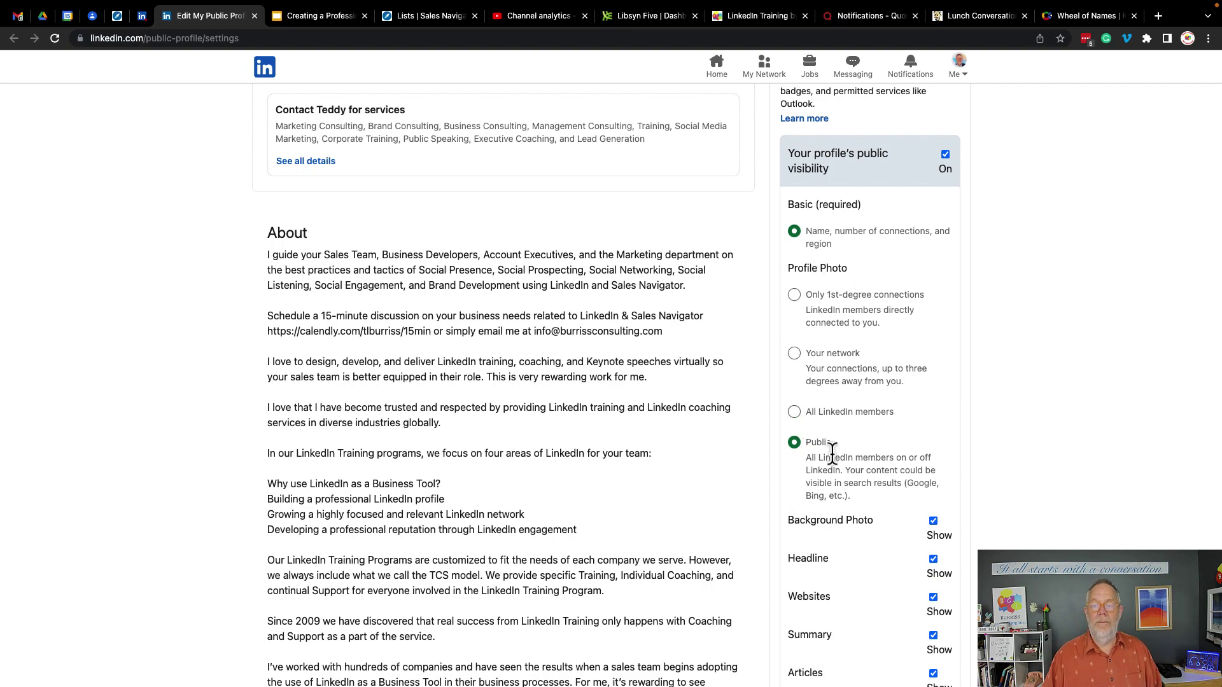
{"action": "scroll", "coordinate": [831, 453], "scroll_direction": "down", "scroll_amount": 5}
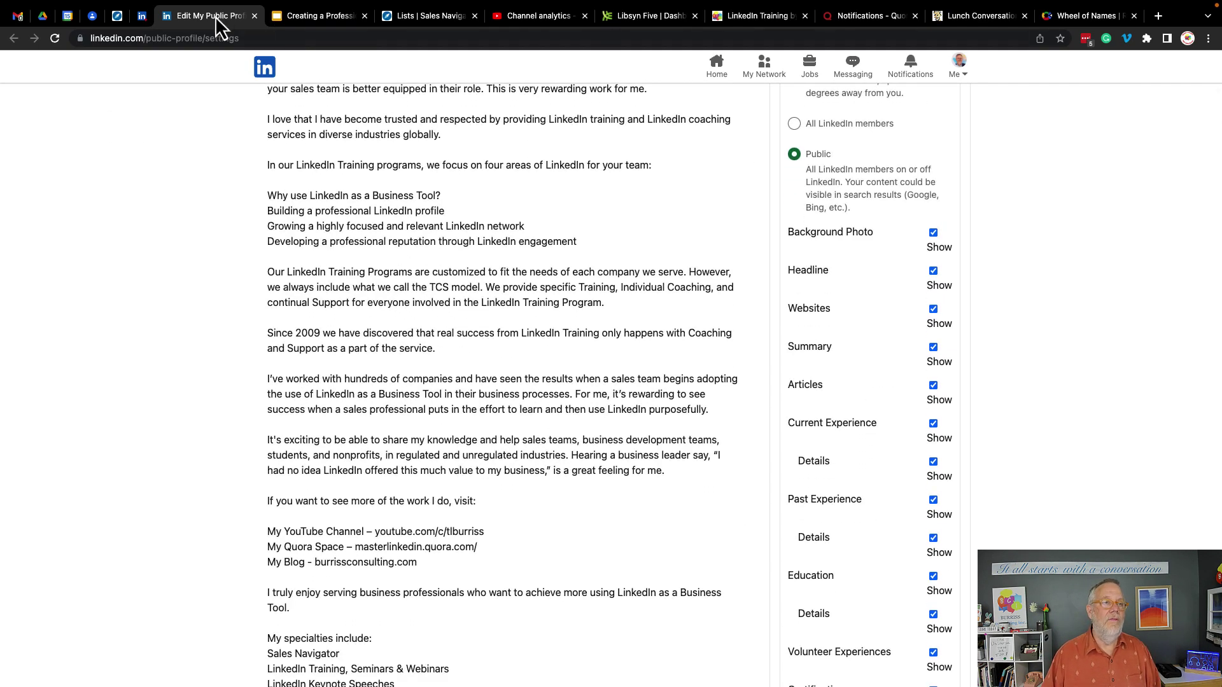
{"action": "left_click", "coordinate": [254, 15]}
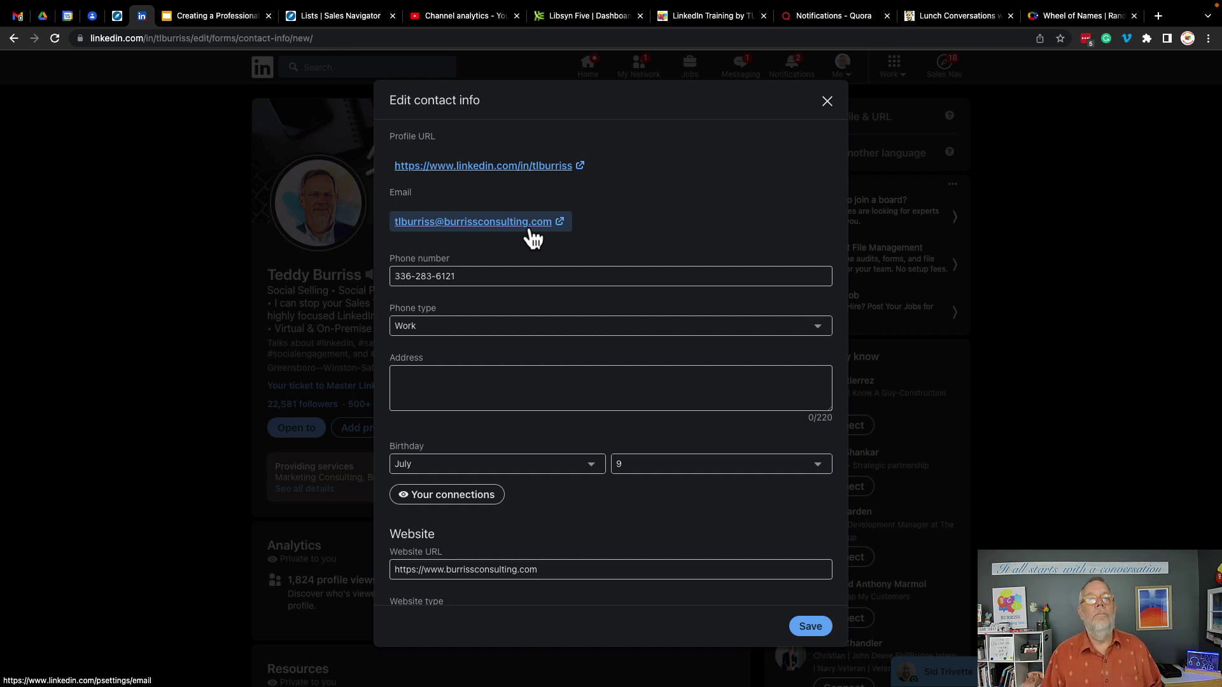
Examine the primary and secondary addresses in the account's email settings, and return to the contact info form
{"action": "left_click", "coordinate": [556, 218]}
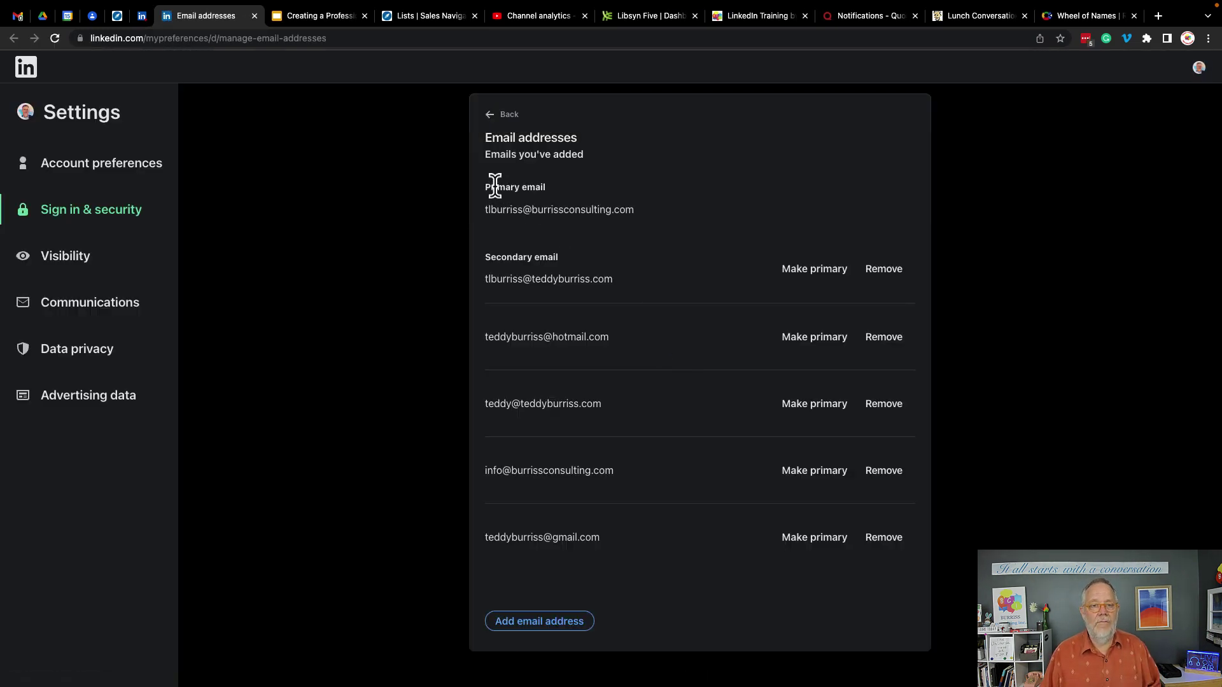
{"action": "left_click_drag", "start_coordinate": [495, 189], "coordinate": [575, 191]}
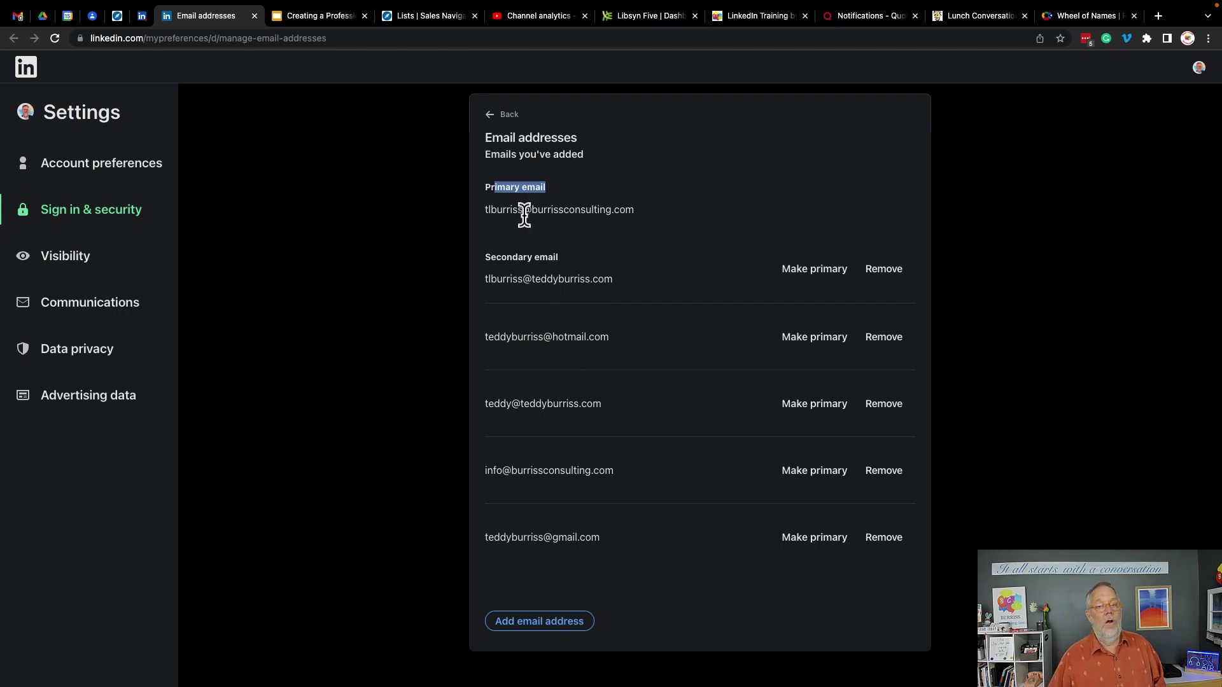
{"action": "left_click_drag", "start_coordinate": [531, 210], "coordinate": [615, 213]}
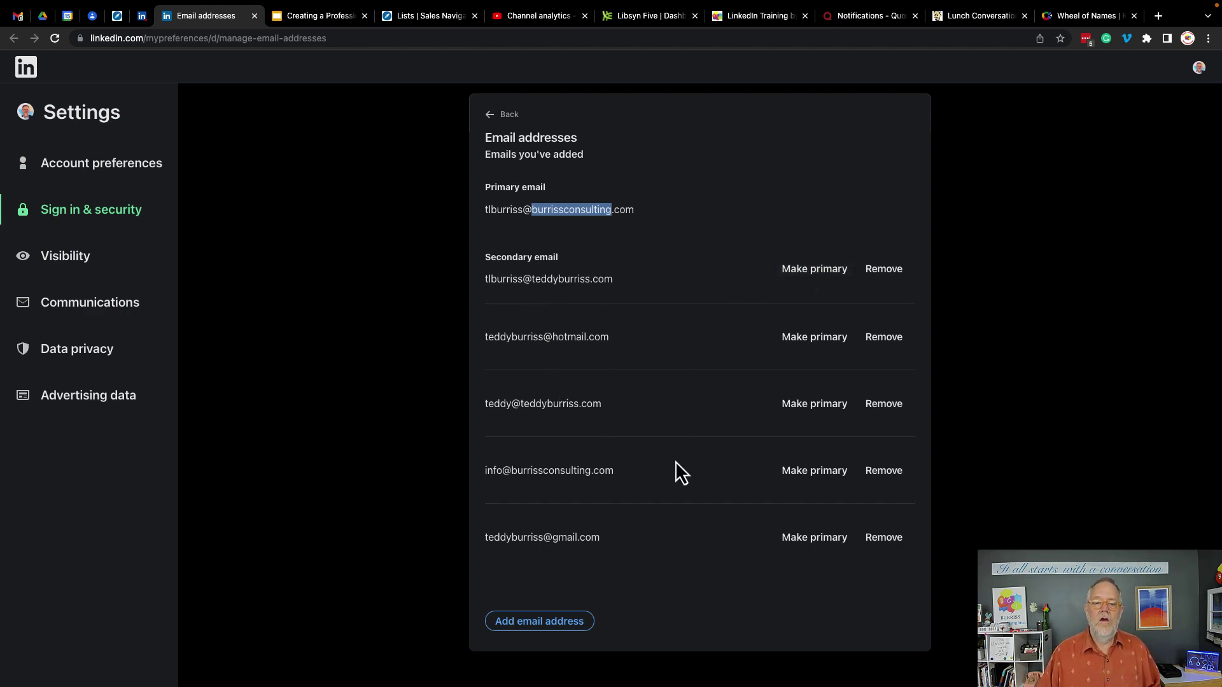
{"action": "scroll", "coordinate": [675, 461], "scroll_direction": "down", "scroll_amount": 2}
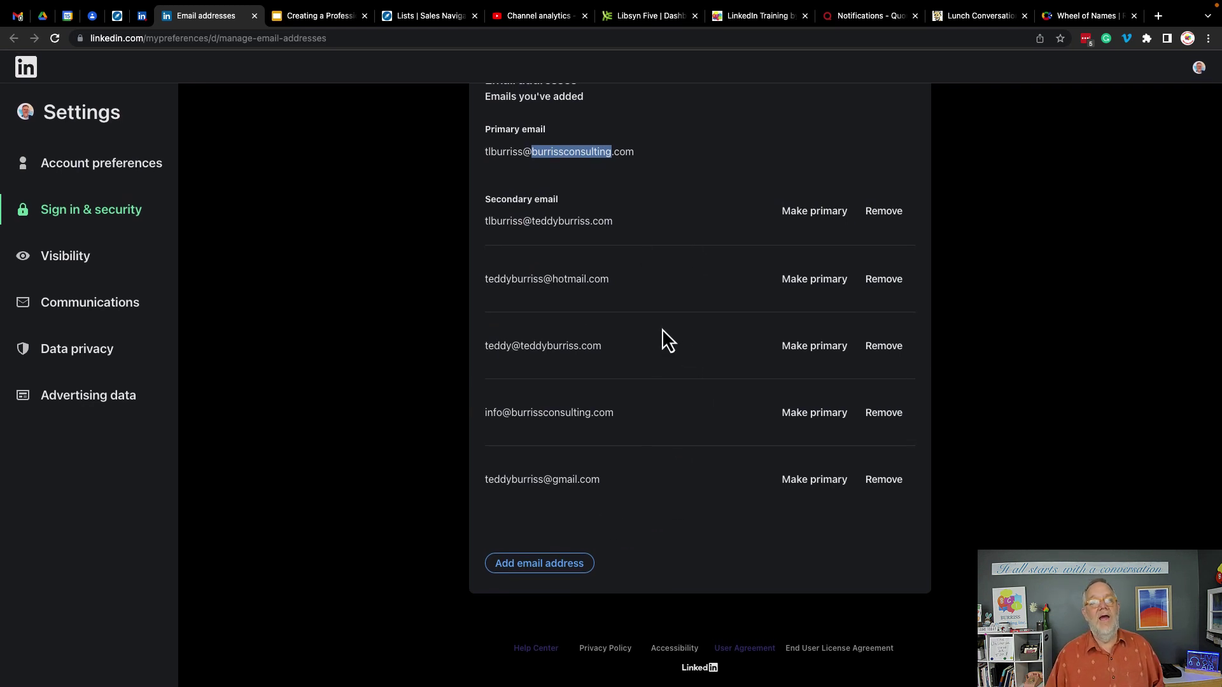
{"action": "scroll", "coordinate": [662, 329], "scroll_direction": "up", "scroll_amount": 2}
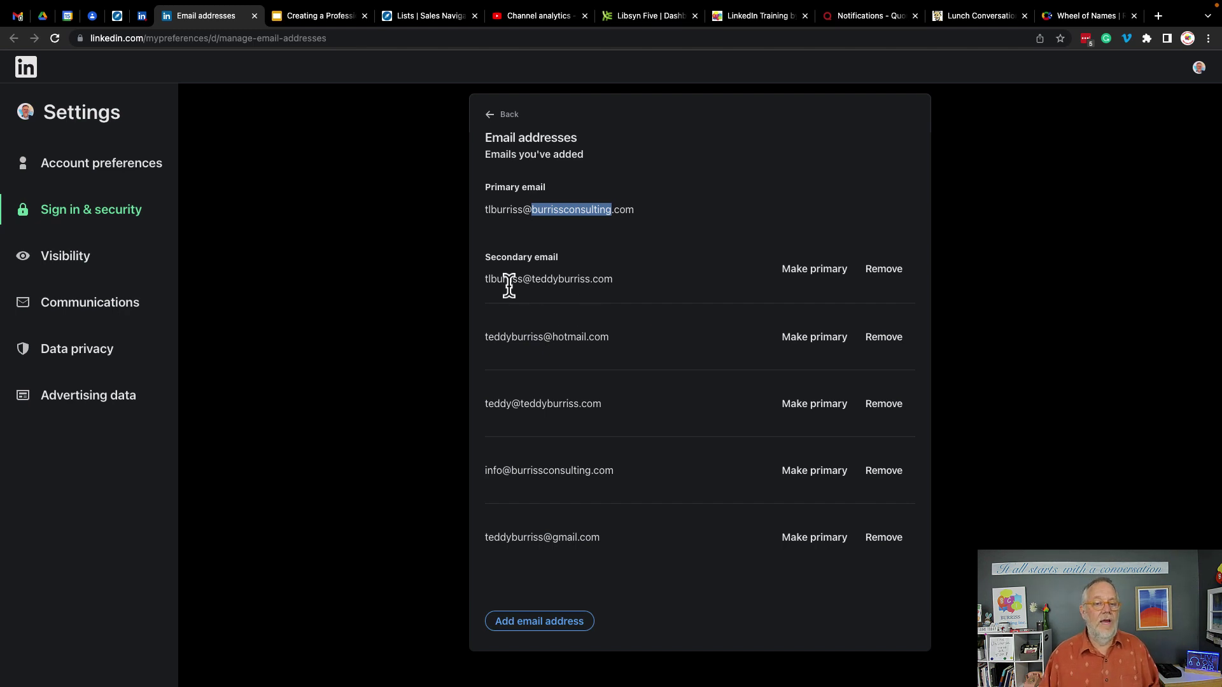
{"action": "left_click_drag", "start_coordinate": [507, 284], "coordinate": [613, 284]}
{"action": "left_click_drag", "start_coordinate": [497, 212], "coordinate": [532, 212]}
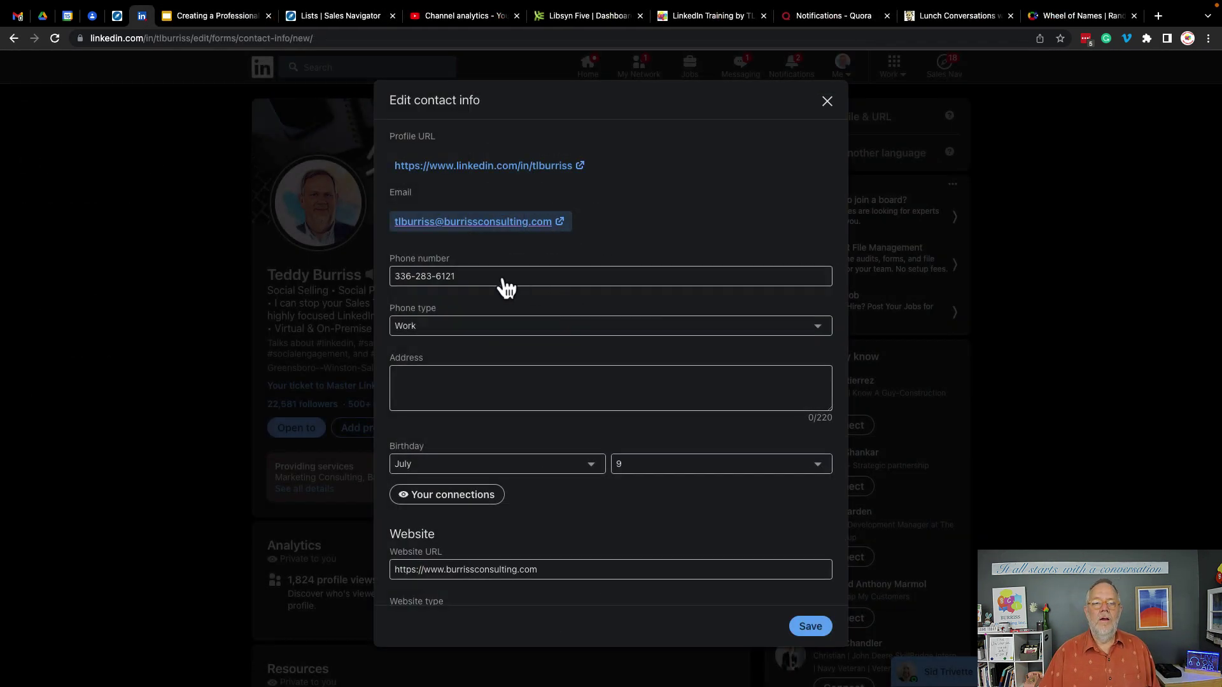
Examine the phone number, phone type options, address and birthday fields in the contact info form, keeping the phone type as Work
{"action": "left_click", "coordinate": [410, 275]}
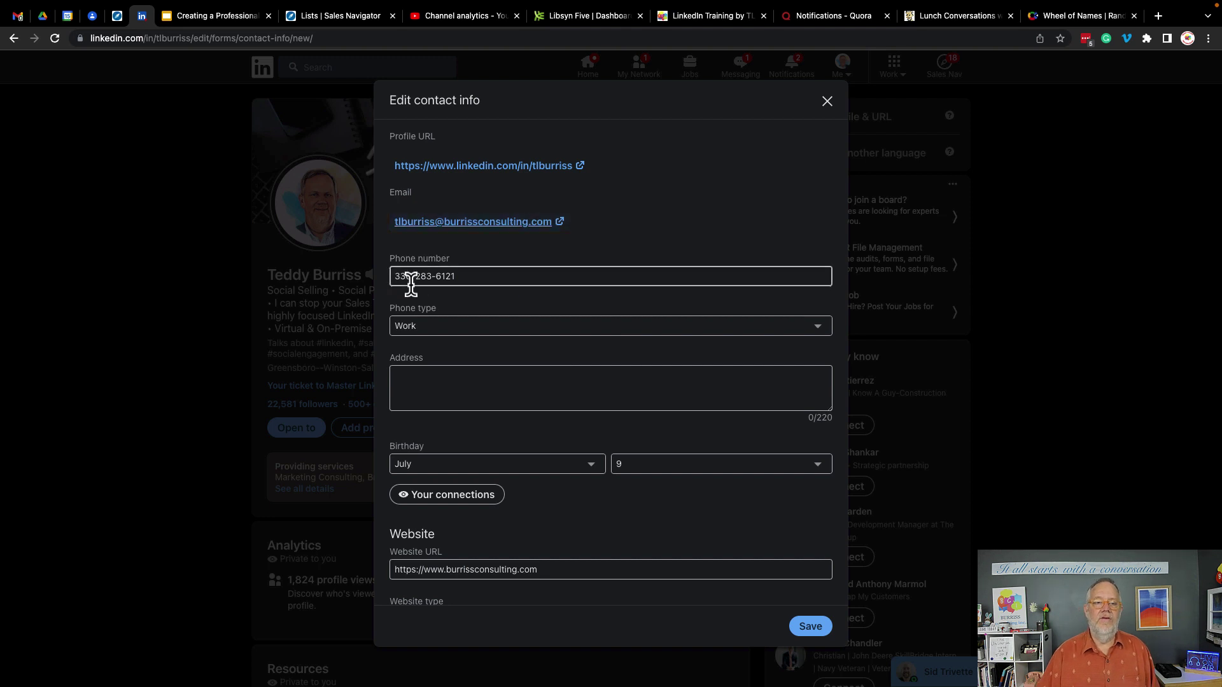
{"action": "left_click_drag", "start_coordinate": [404, 275], "coordinate": [509, 276]}
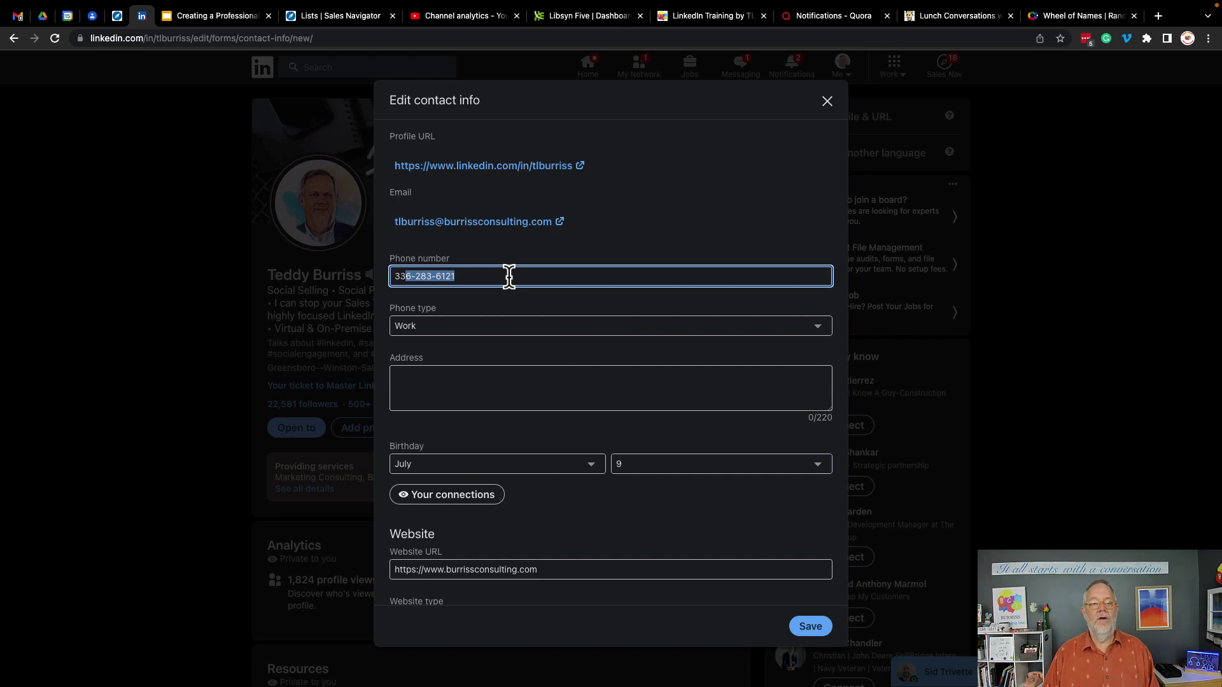
{"action": "left_click", "coordinate": [411, 329]}
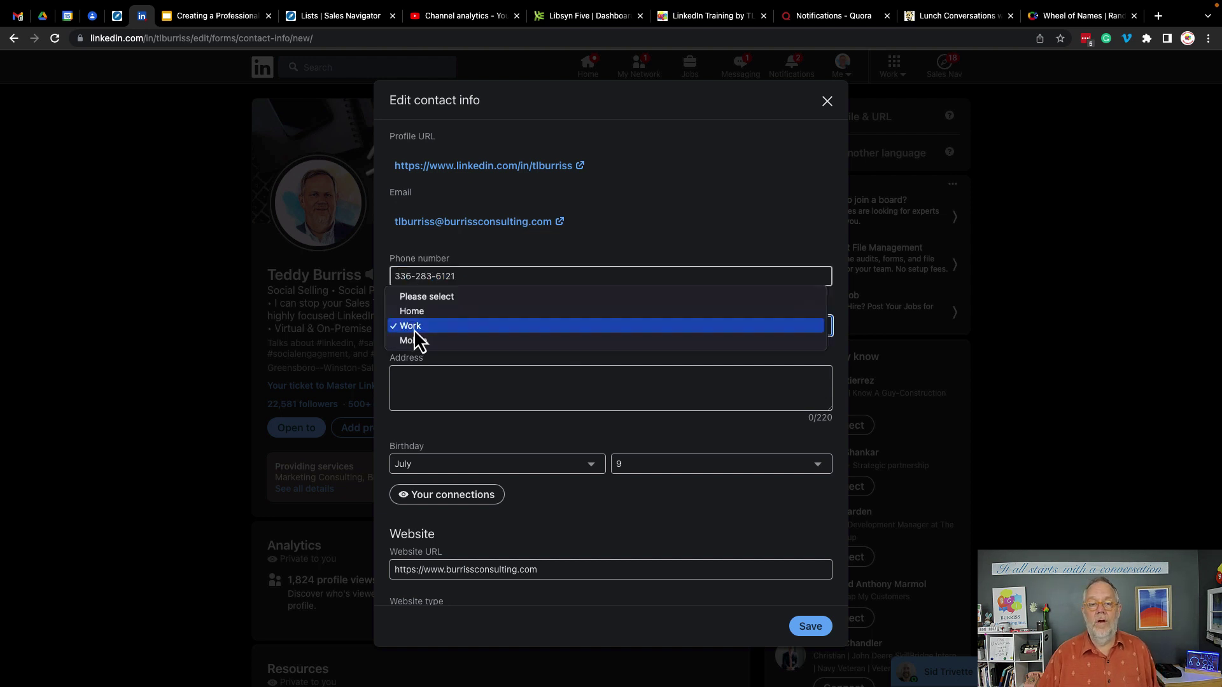
{"action": "left_click", "coordinate": [418, 328]}
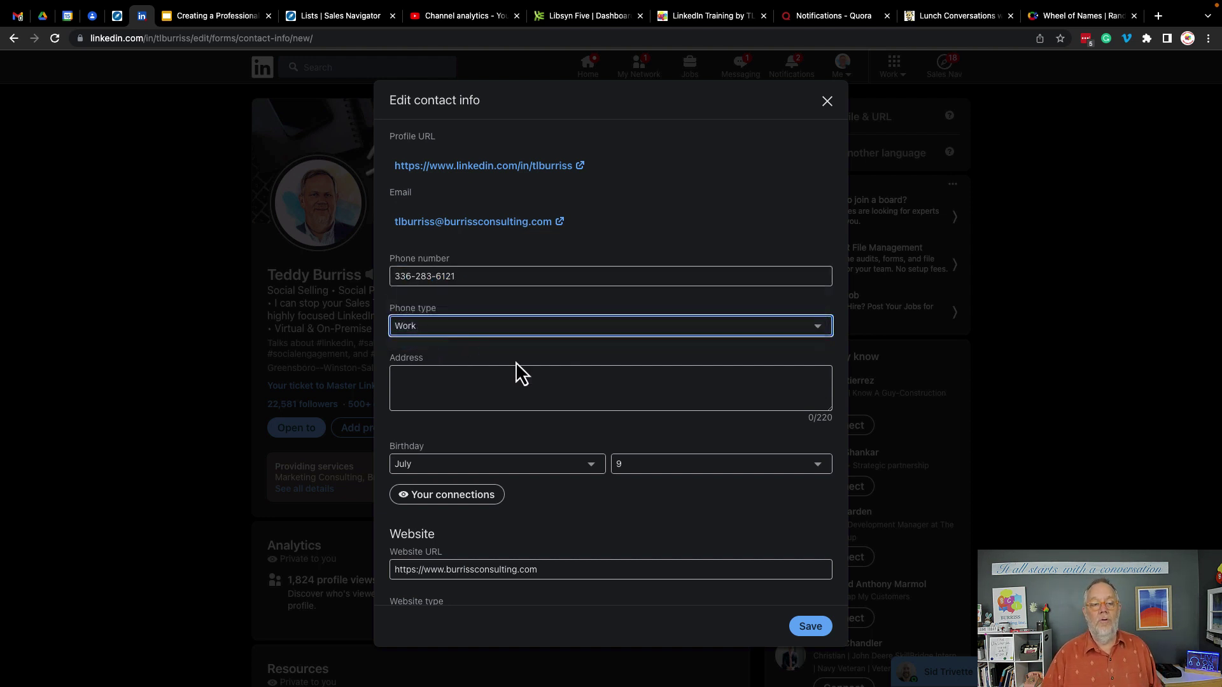
{"action": "scroll", "coordinate": [512, 397], "scroll_direction": "down", "scroll_amount": 1}
{"action": "scroll", "coordinate": [513, 398], "scroll_direction": "down", "scroll_amount": 3}
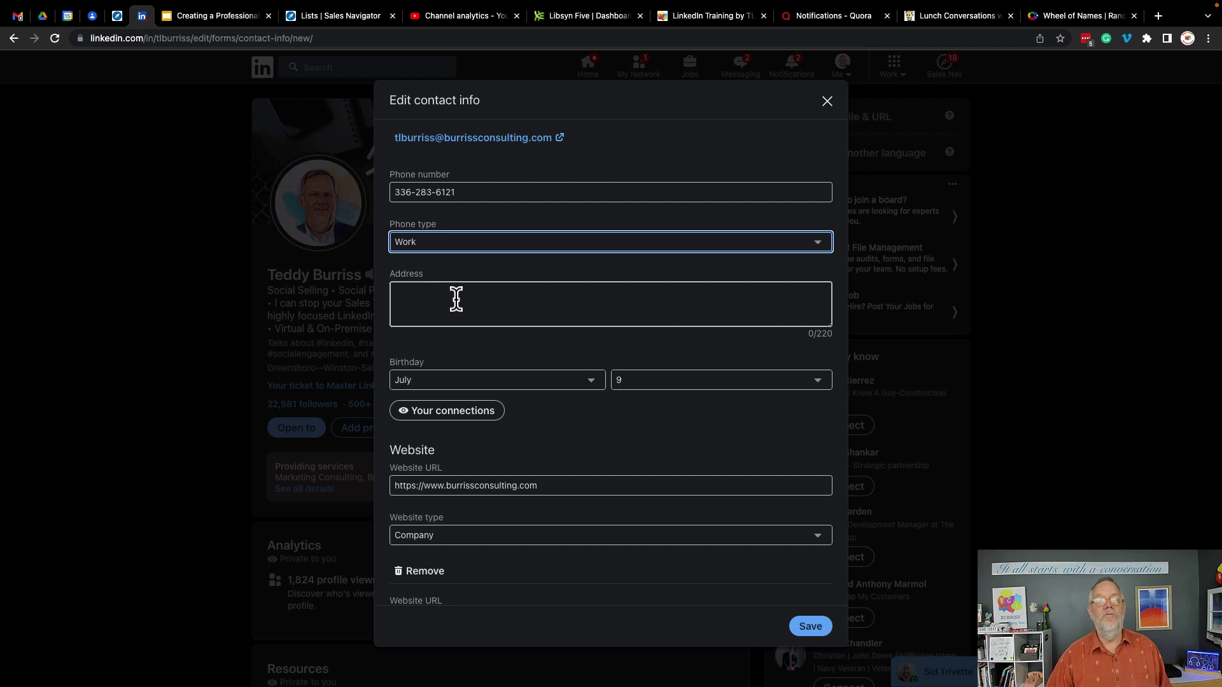
{"action": "scroll", "coordinate": [456, 299], "scroll_direction": "down", "scroll_amount": 4}
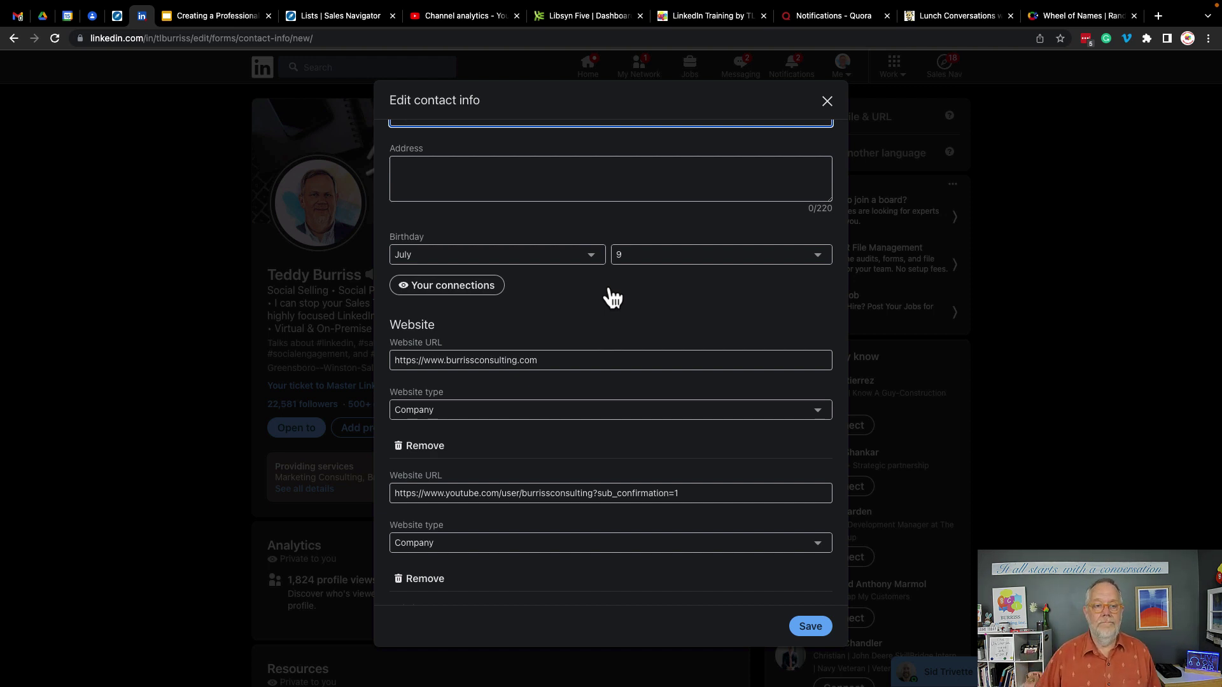
Examine the website entries in the contact info form and the type options of the first one, keeping Company
{"action": "scroll", "coordinate": [568, 297], "scroll_direction": "down", "scroll_amount": 3}
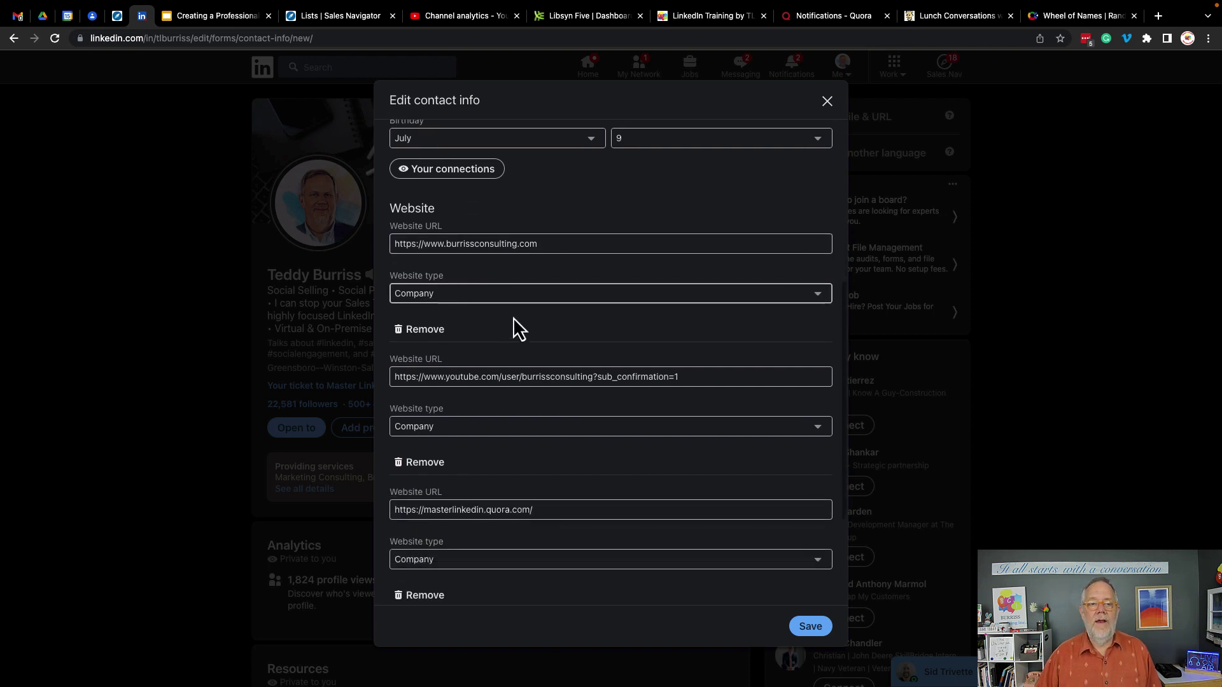
{"action": "scroll", "coordinate": [513, 318], "scroll_direction": "down", "scroll_amount": 2}
{"action": "scroll", "coordinate": [513, 318], "scroll_direction": "up", "scroll_amount": 1}
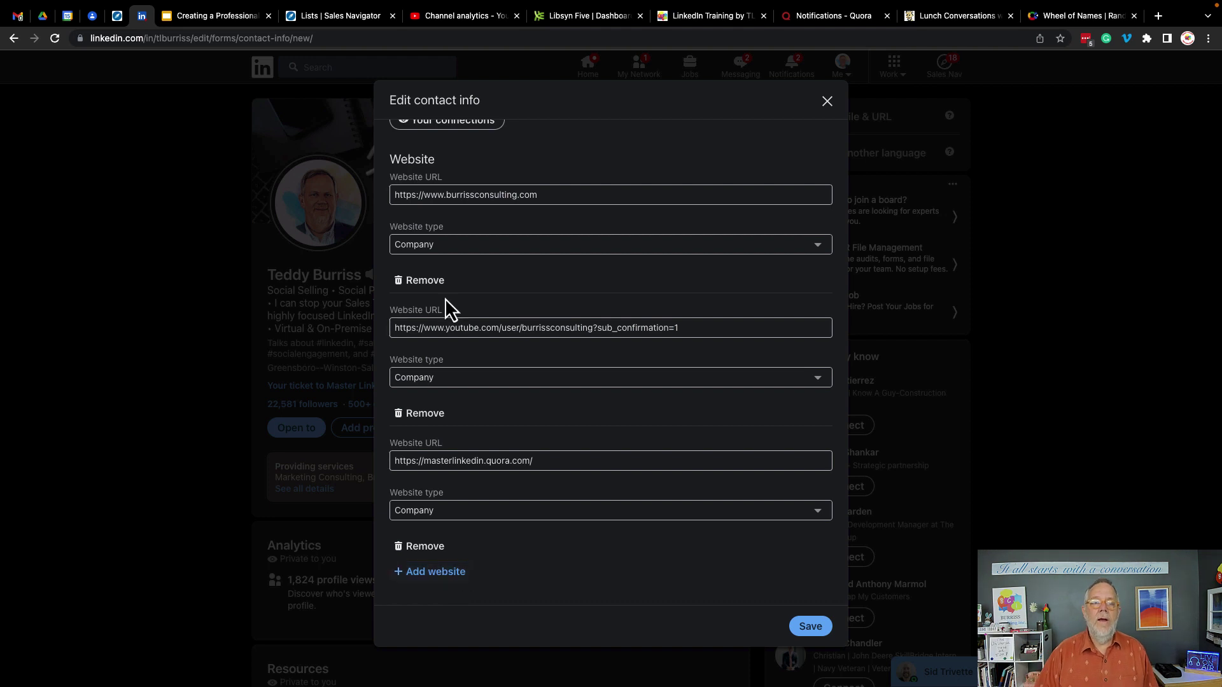
{"action": "left_click", "coordinate": [404, 199]}
{"action": "left_click_drag", "start_coordinate": [404, 198], "coordinate": [497, 196]}
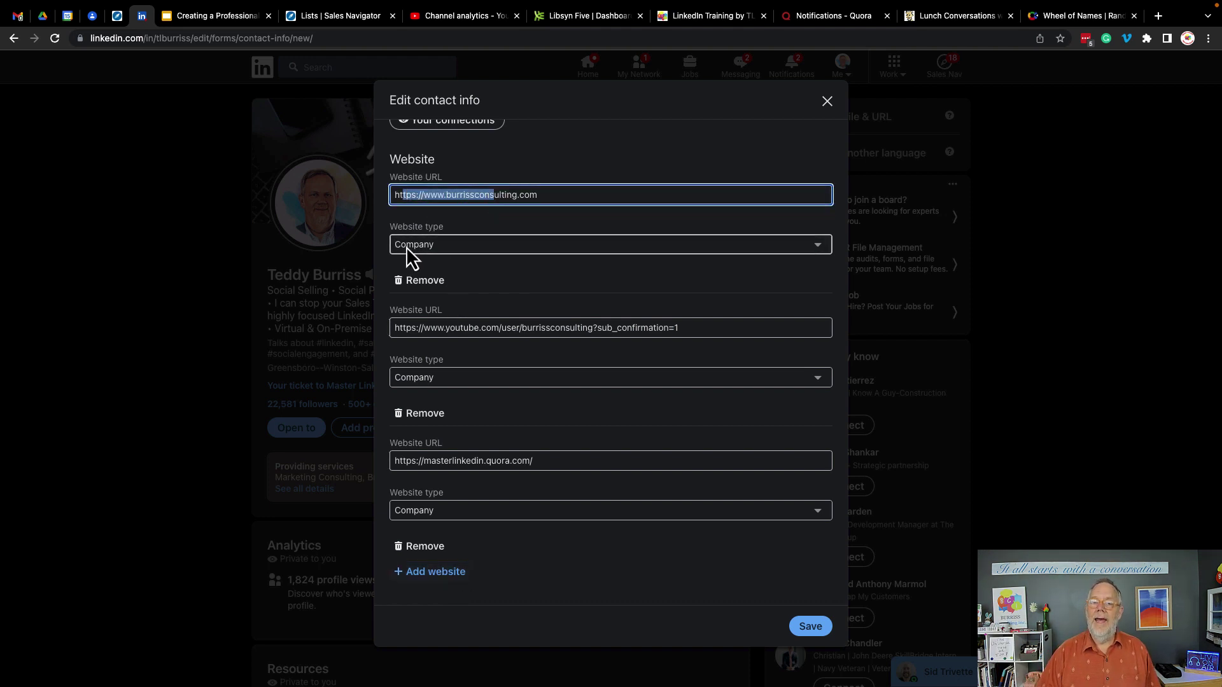
{"action": "left_click", "coordinate": [406, 246]}
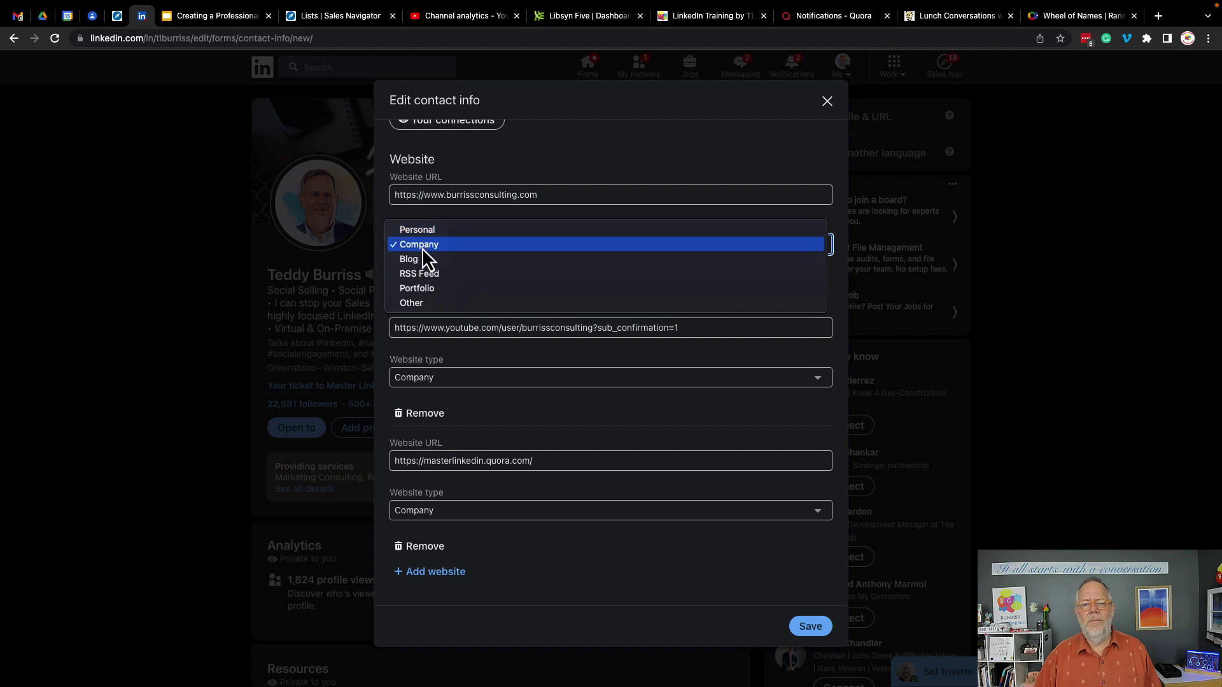
{"action": "left_click", "coordinate": [405, 245]}
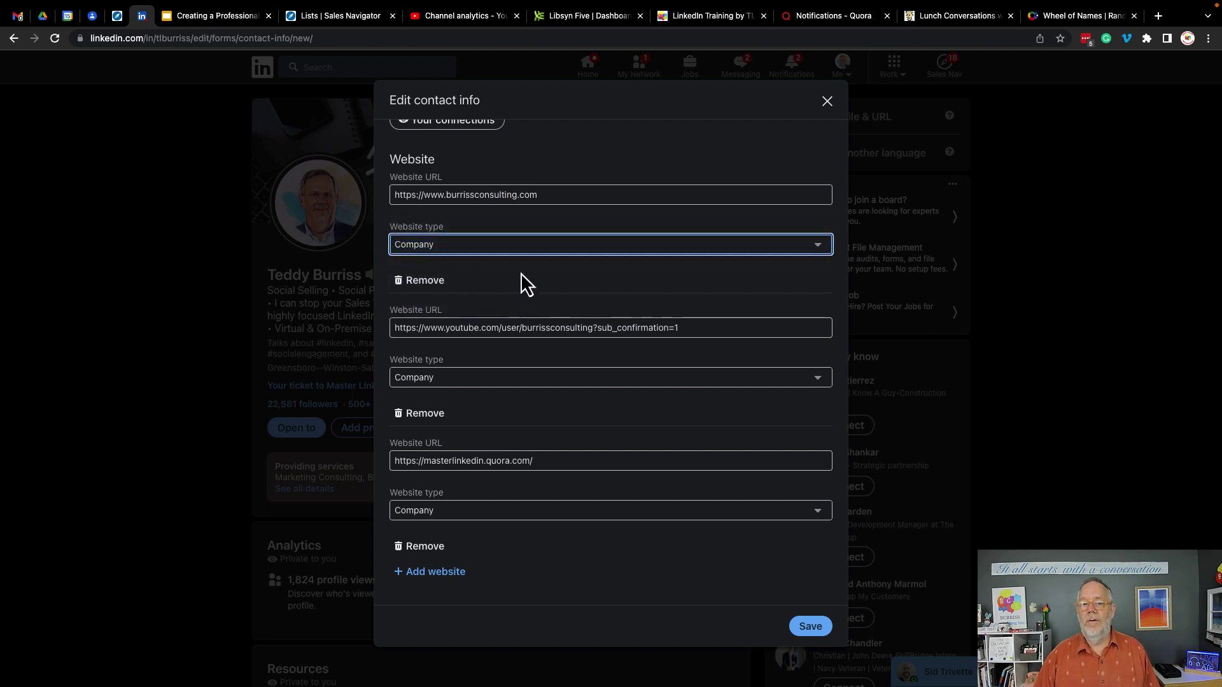
Review the YouTube and Quora website links in the contact info form, and save the form
{"action": "scroll", "coordinate": [523, 279], "scroll_direction": "down", "scroll_amount": 3}
{"action": "left_click_drag", "start_coordinate": [398, 205], "coordinate": [624, 206]}
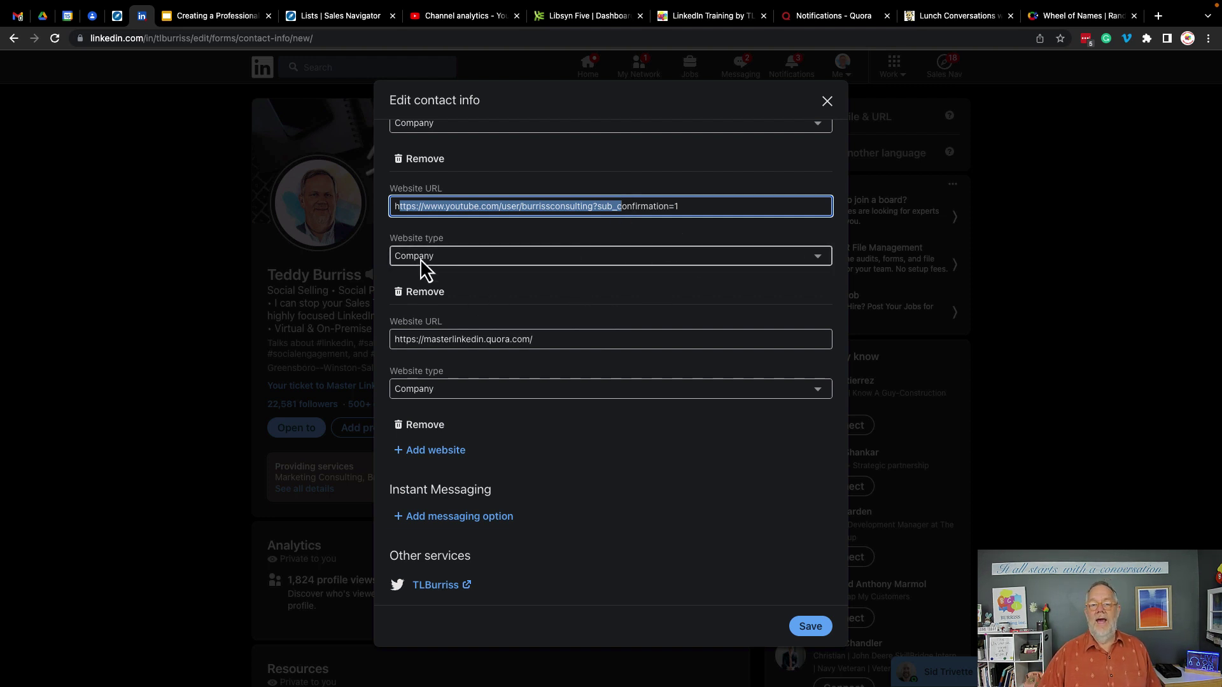
{"action": "left_click", "coordinate": [411, 341]}
{"action": "left_click_drag", "start_coordinate": [412, 340], "coordinate": [568, 339]}
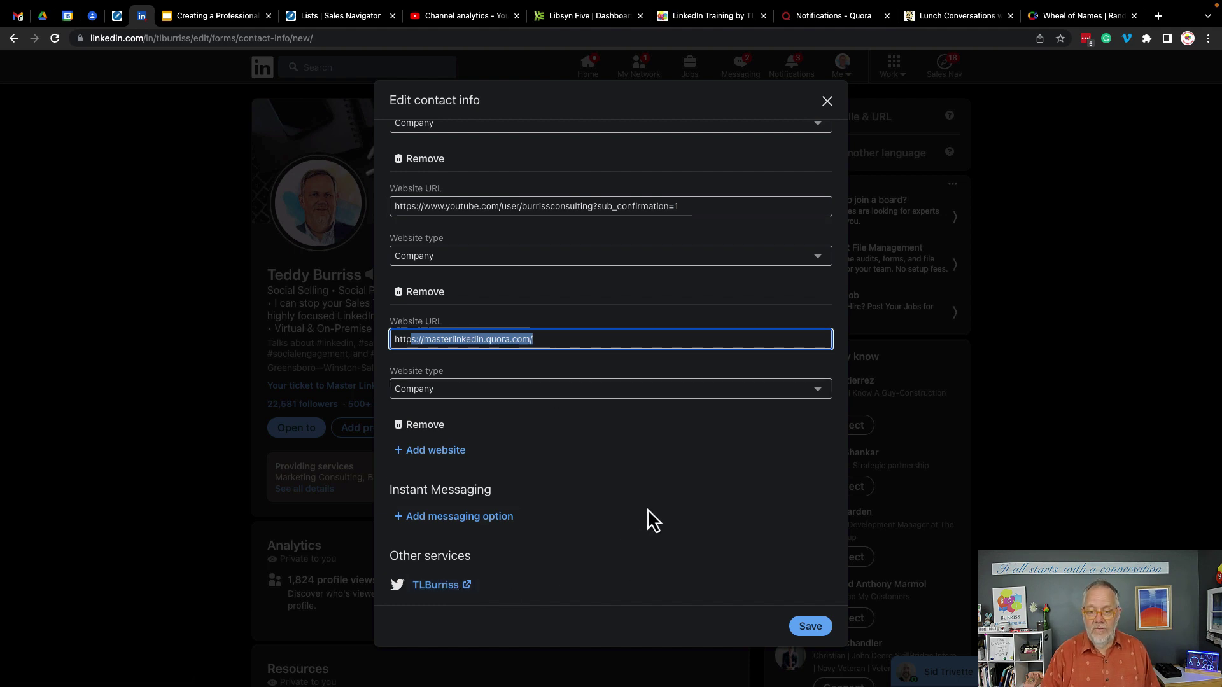
{"action": "left_click", "coordinate": [803, 621]}
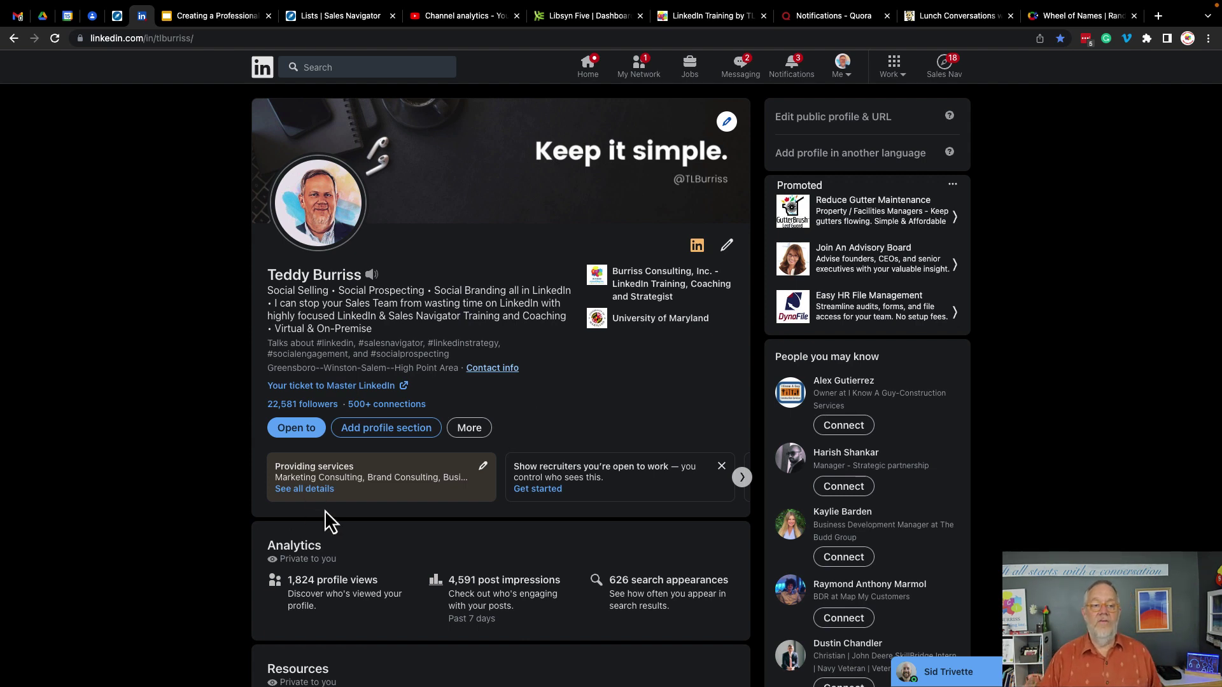
Examine the Open to choices for finding a new job and hiring on the profile, and dismiss them
{"action": "scroll", "coordinate": [325, 510], "scroll_direction": "down", "scroll_amount": 3}
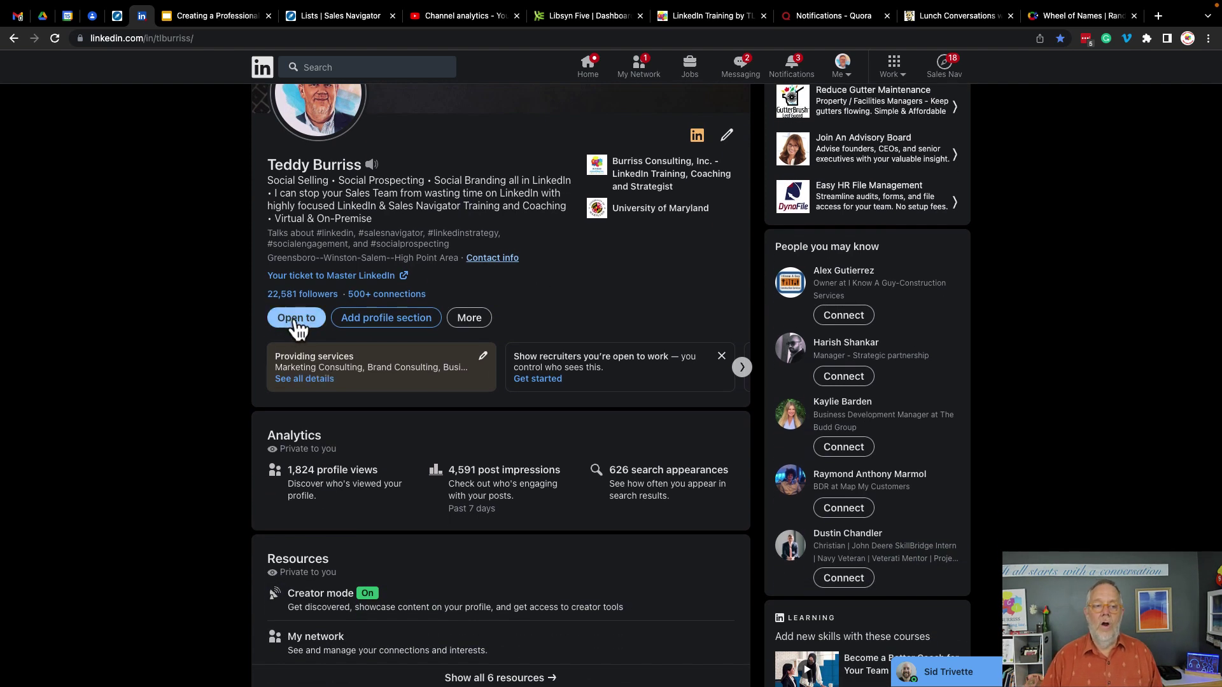
{"action": "left_click", "coordinate": [297, 323]}
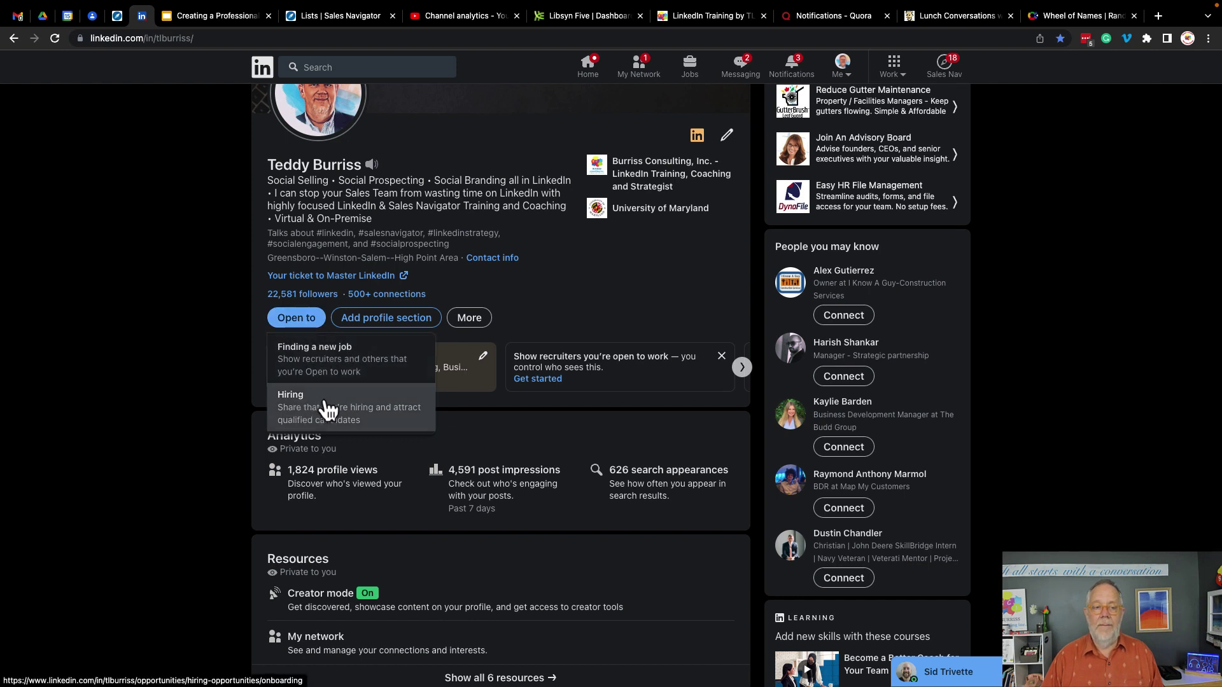
{"action": "left_click", "coordinate": [521, 303]}
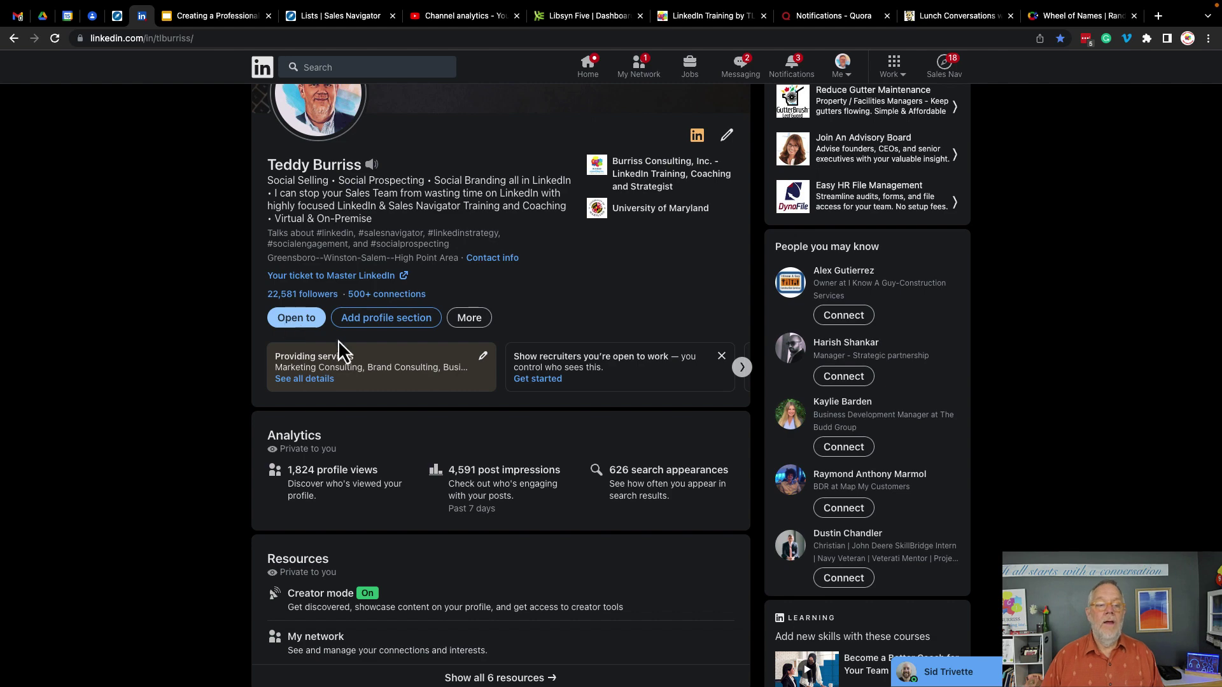
Open the full details of the profile's services, and examine the About text, location, availability and services provided
{"action": "left_click", "coordinate": [352, 379]}
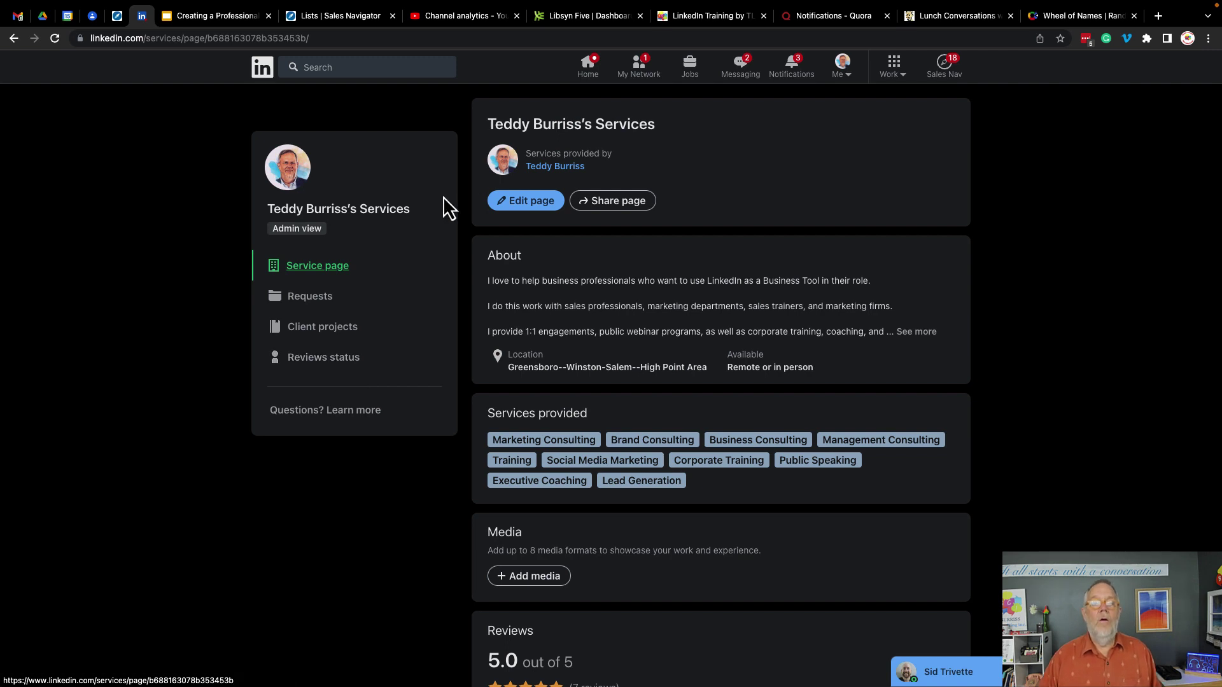
{"action": "left_click_drag", "start_coordinate": [556, 280], "coordinate": [708, 336]}
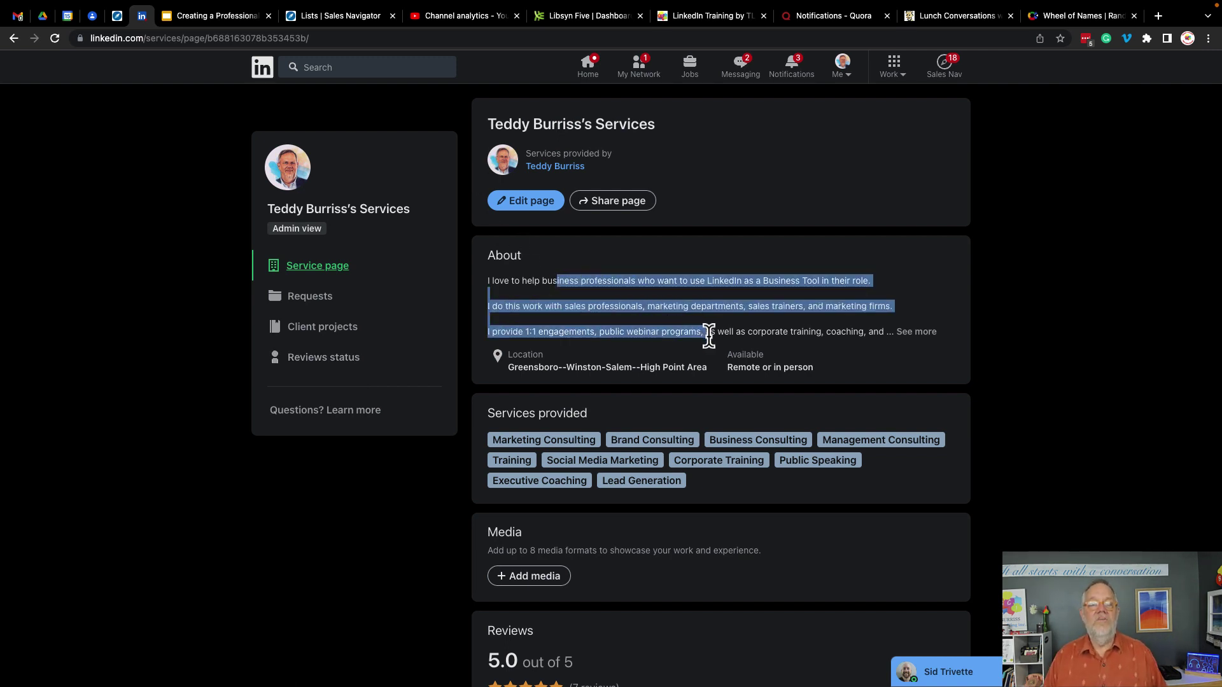
{"action": "left_click_drag", "start_coordinate": [708, 336], "coordinate": [710, 335]}
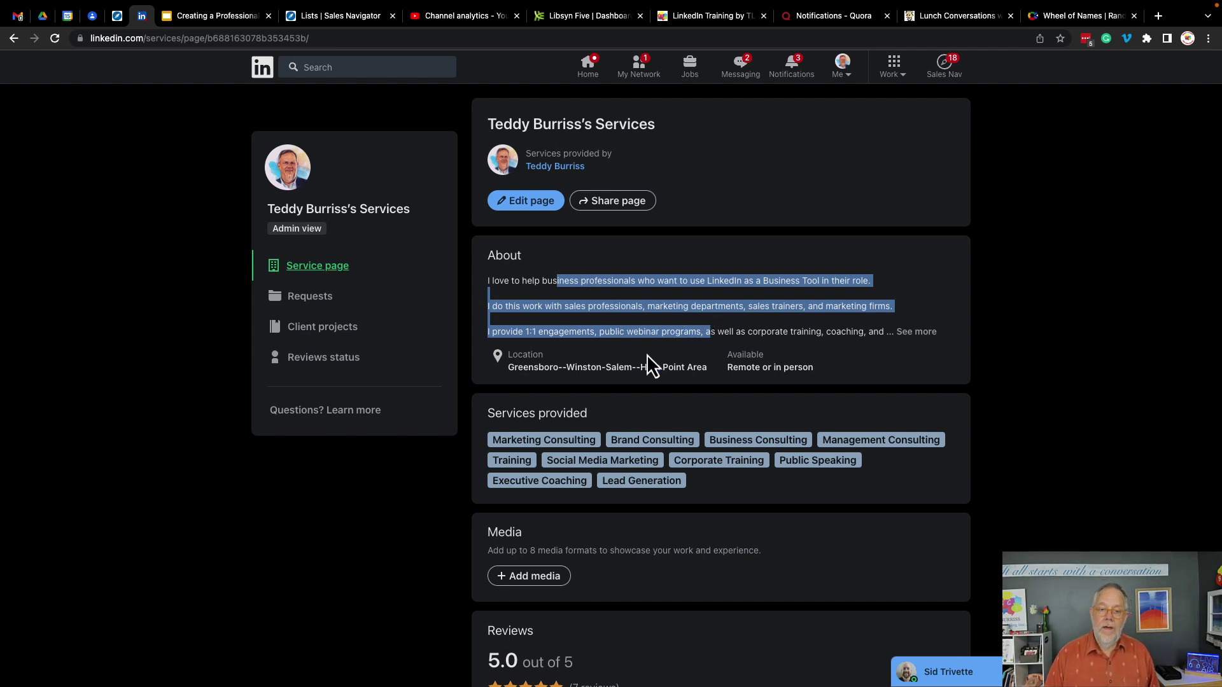
{"action": "scroll", "coordinate": [646, 354], "scroll_direction": "down", "scroll_amount": 2}
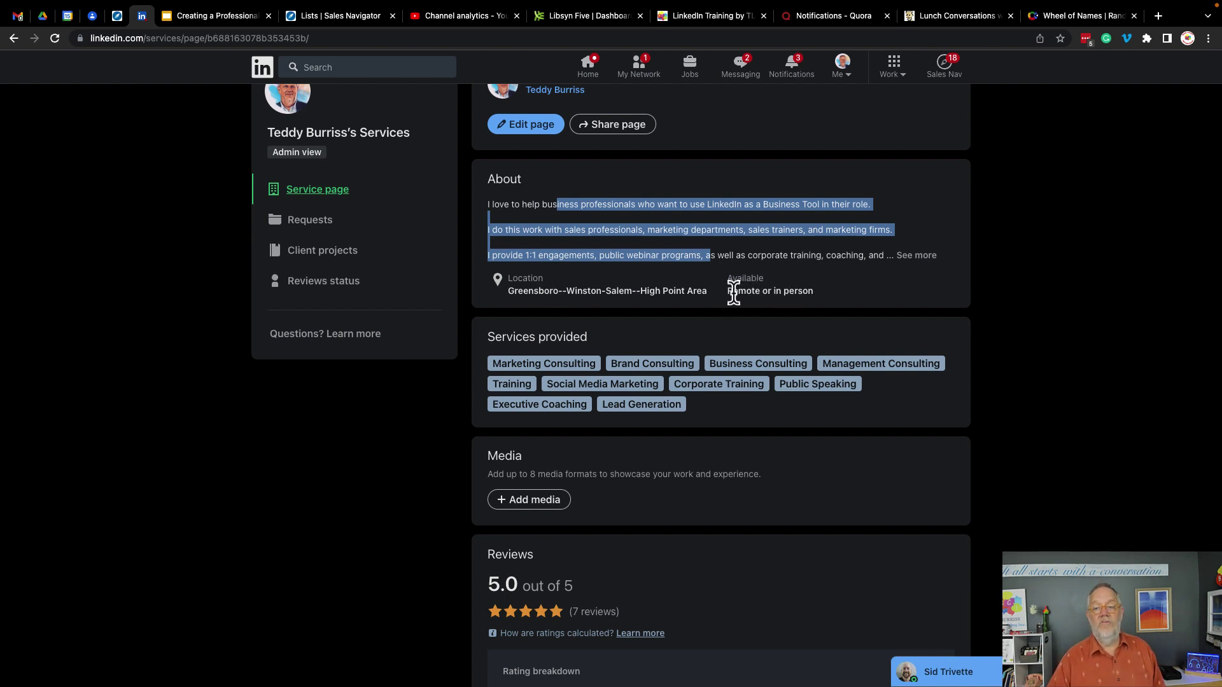
{"action": "scroll", "coordinate": [767, 303], "scroll_direction": "down", "scroll_amount": 2}
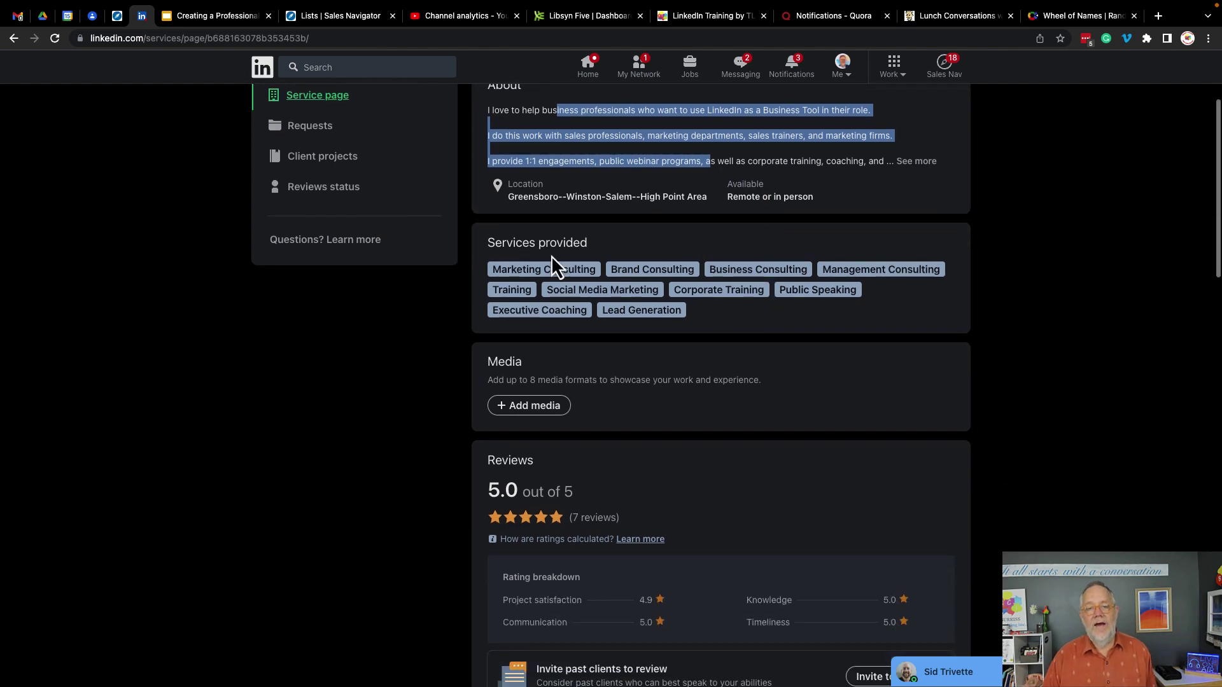
{"action": "left_click_drag", "start_coordinate": [516, 244], "coordinate": [620, 245]}
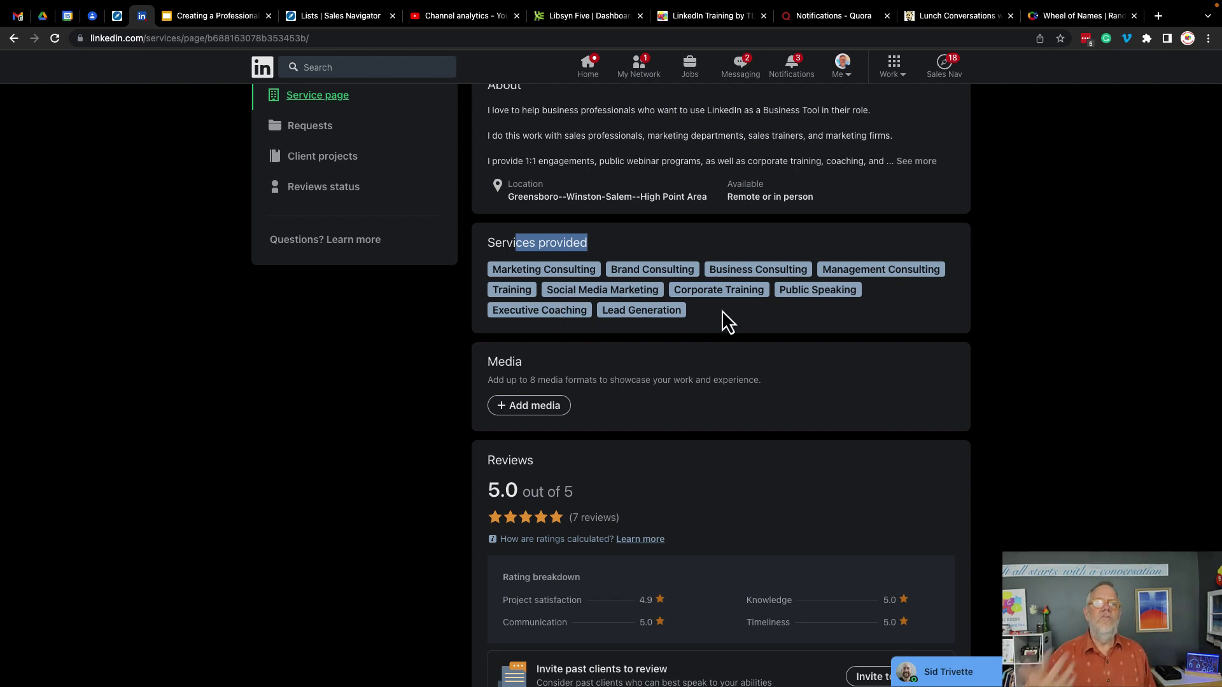
Examine the options for adding media to the services page and the note about allowed media formats
{"action": "scroll", "coordinate": [722, 311], "scroll_direction": "down", "scroll_amount": 3}
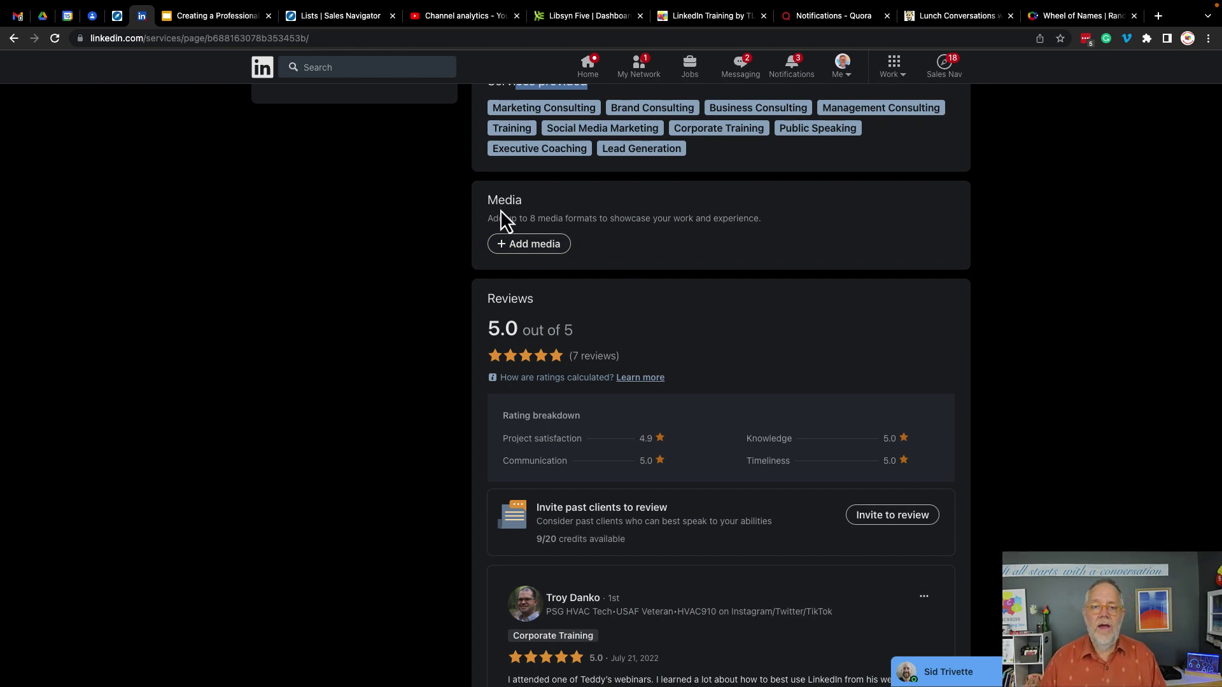
{"action": "left_click", "coordinate": [516, 245]}
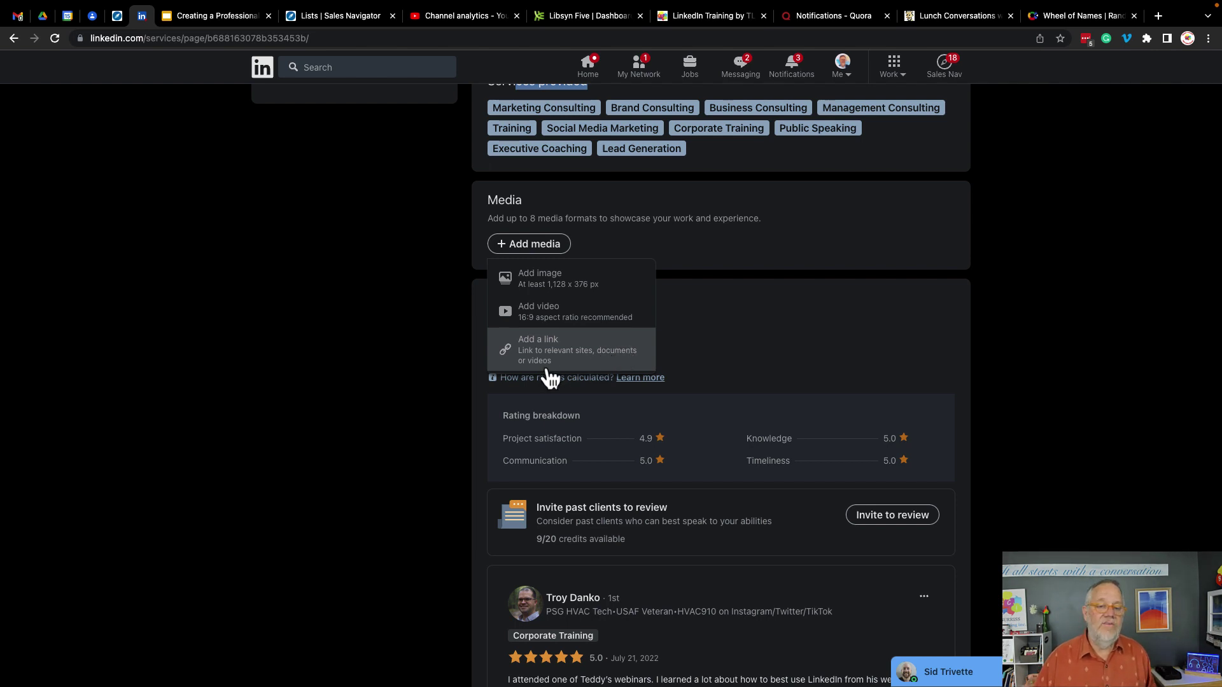
{"action": "left_click", "coordinate": [677, 247]}
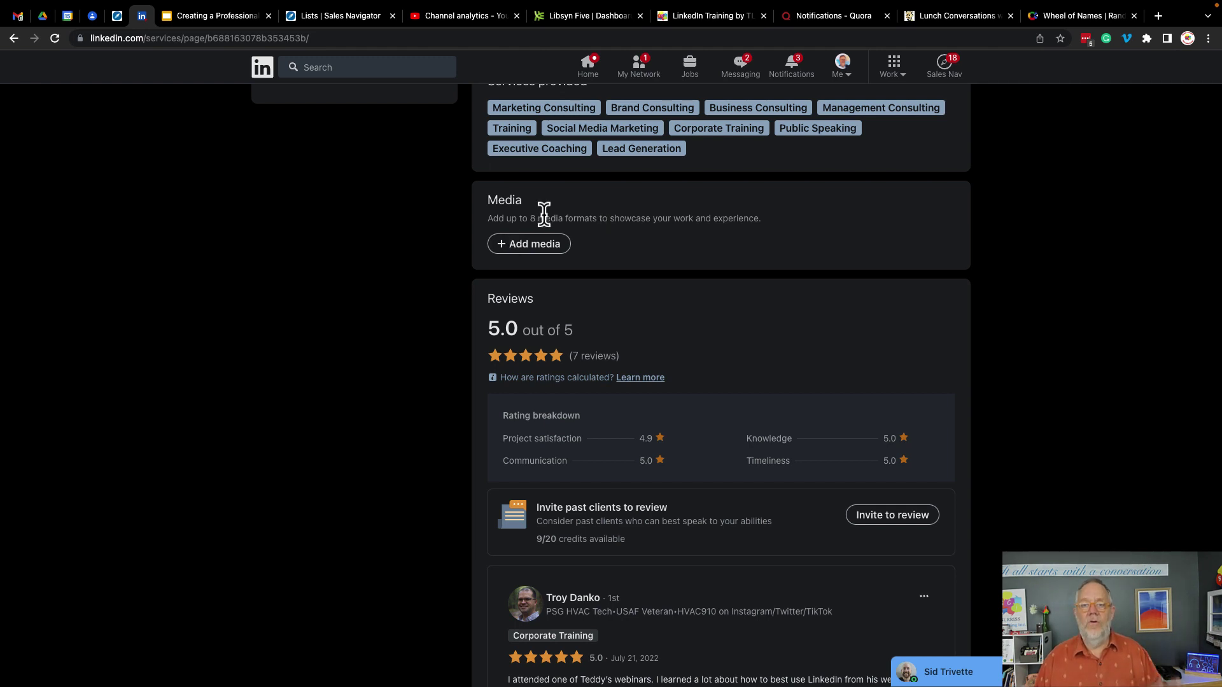
{"action": "left_click_drag", "start_coordinate": [511, 218], "coordinate": [640, 219]}
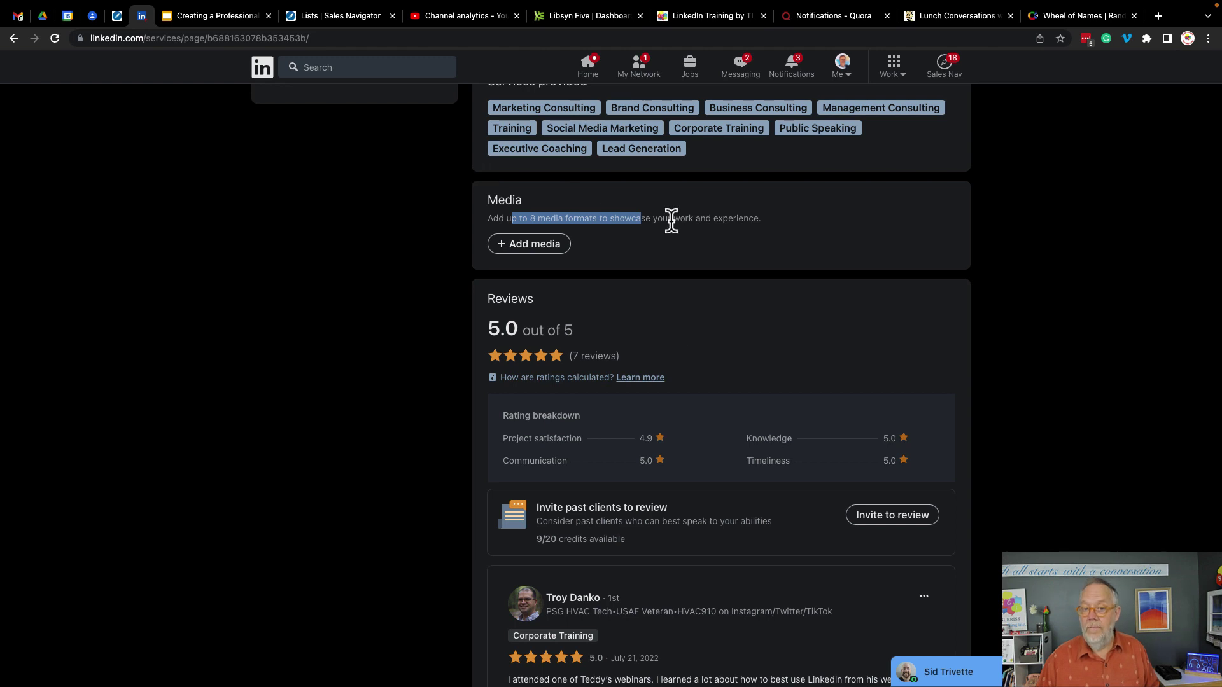
Examine the services page's reviews, including the rating breakdown, the invitation for past clients and the individual client reviews
{"action": "scroll", "coordinate": [700, 339], "scroll_direction": "down", "scroll_amount": 2}
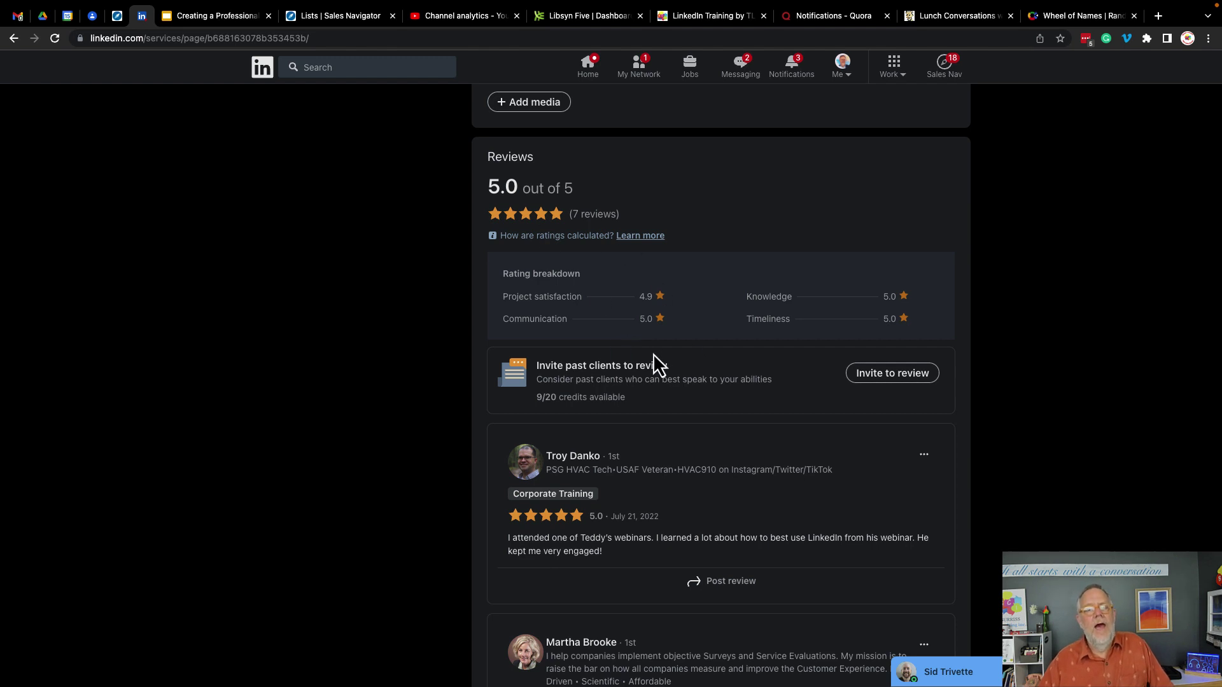
{"action": "scroll", "coordinate": [653, 355], "scroll_direction": "down", "scroll_amount": 2}
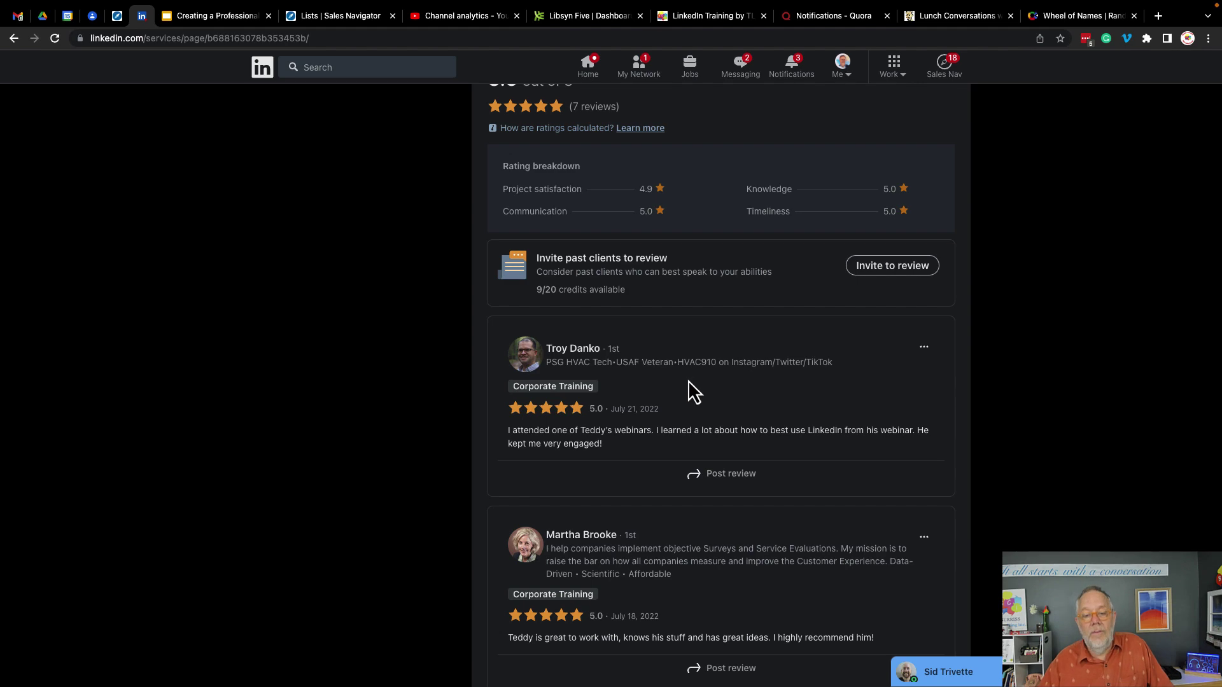
{"action": "scroll", "coordinate": [689, 380], "scroll_direction": "down", "scroll_amount": 5}
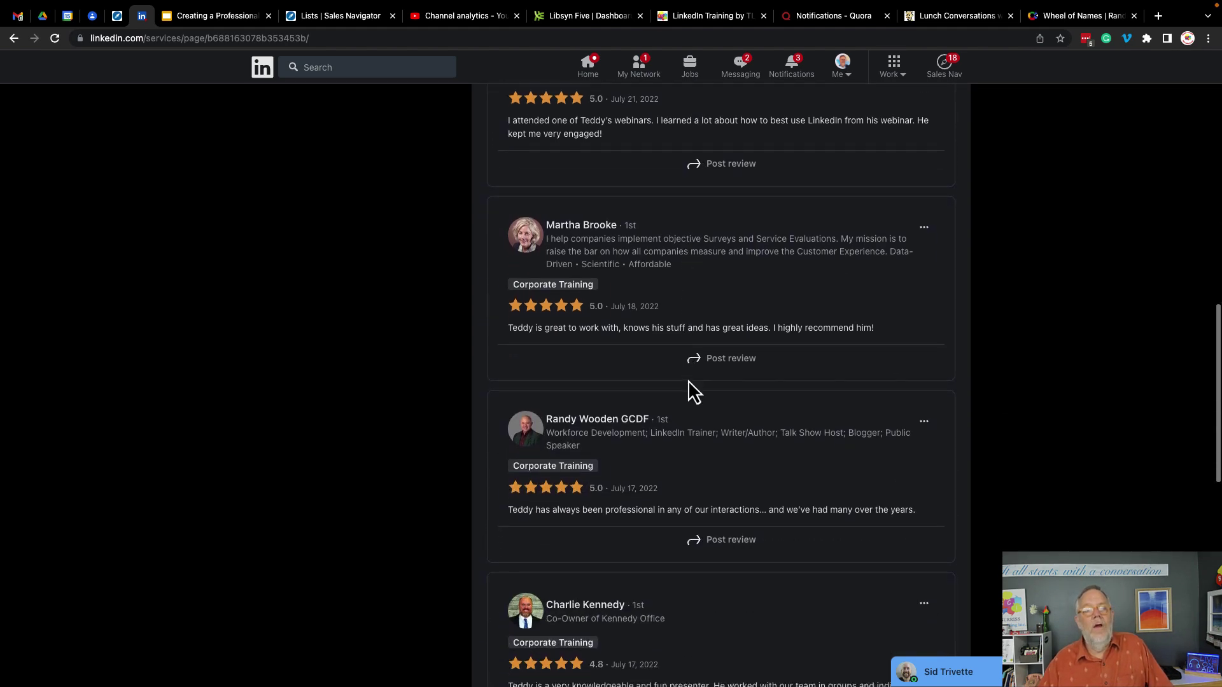
{"action": "scroll", "coordinate": [688, 380], "scroll_direction": "down", "scroll_amount": 2}
{"action": "scroll", "coordinate": [688, 380], "scroll_direction": "up", "scroll_amount": 5}
{"action": "scroll", "coordinate": [688, 380], "scroll_direction": "up", "scroll_amount": 3}
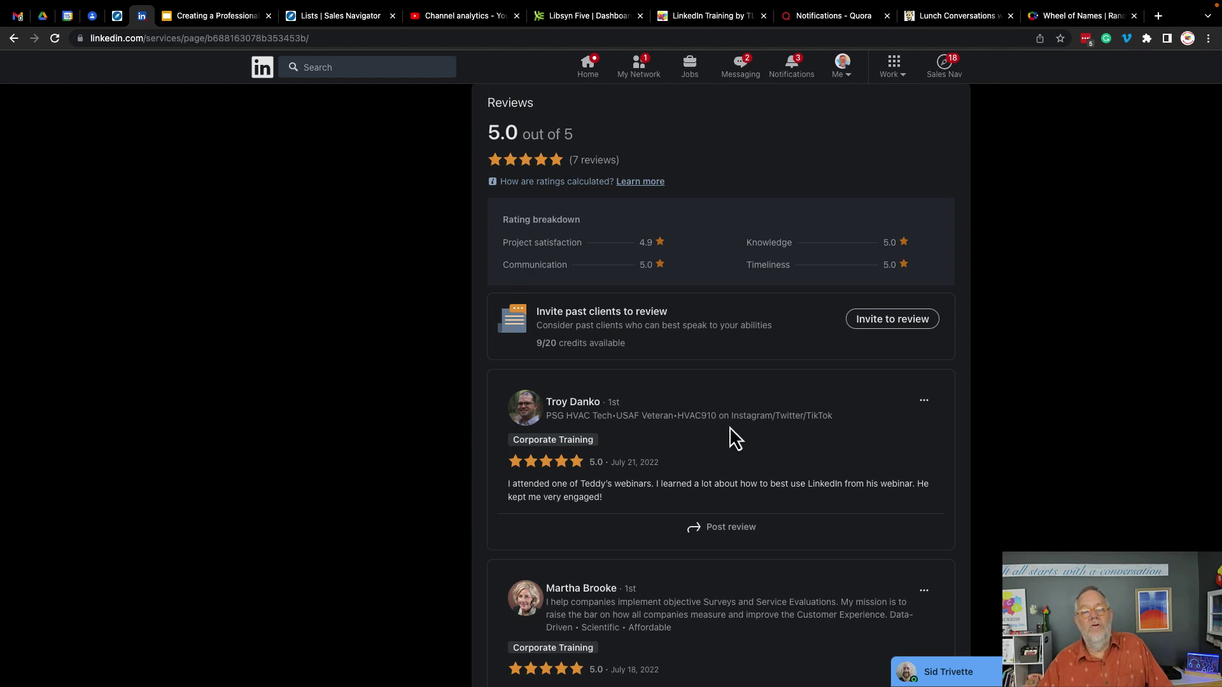
{"action": "scroll", "coordinate": [730, 429], "scroll_direction": "down", "scroll_amount": 1}
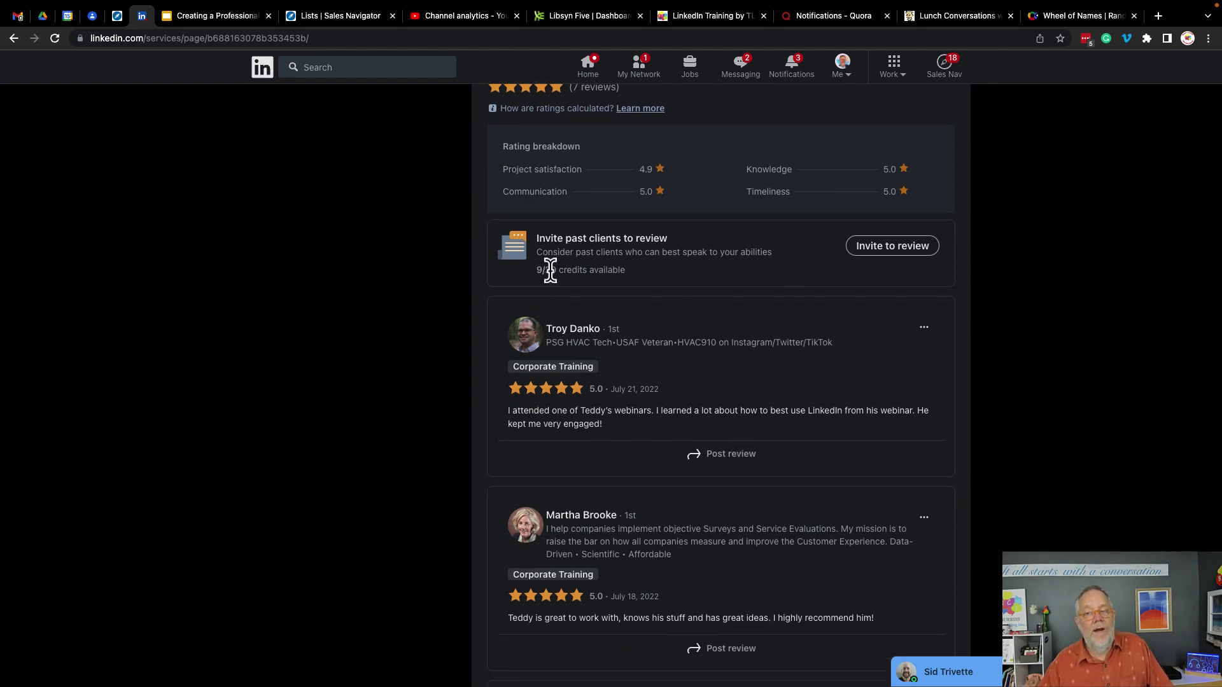
Open the review request statuses of the services page and withdraw the first pending request in the list
{"action": "scroll", "coordinate": [551, 270], "scroll_direction": "up", "scroll_amount": 7}
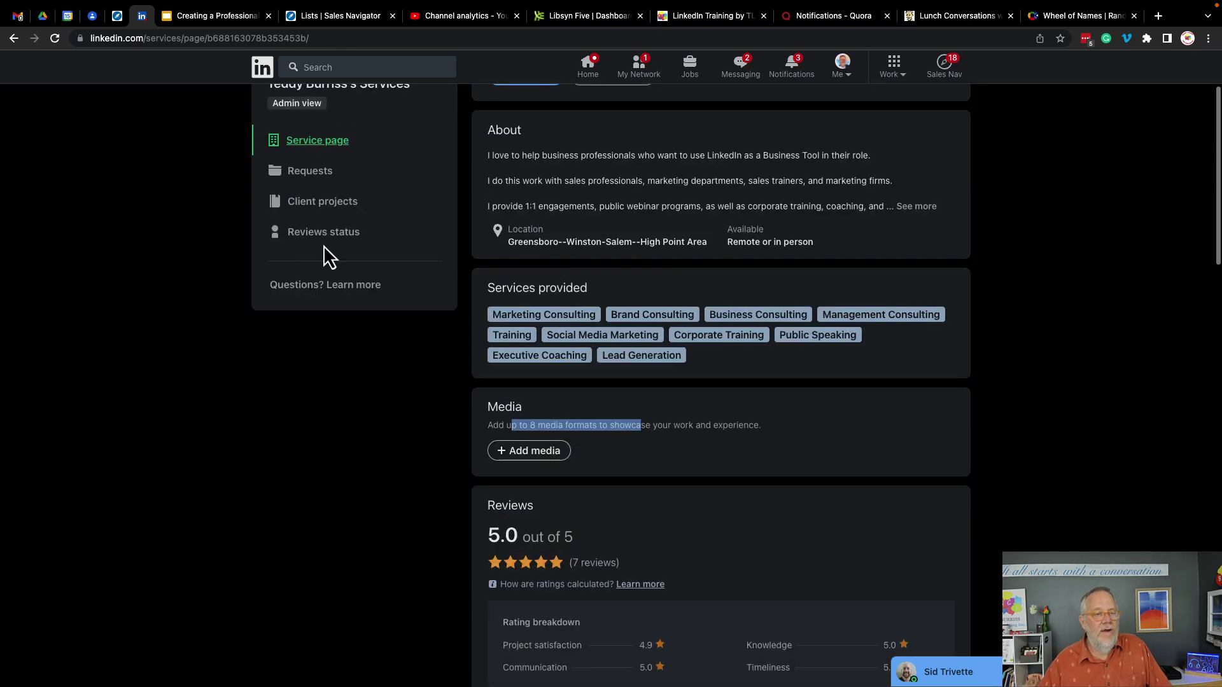
{"action": "left_click", "coordinate": [325, 242]}
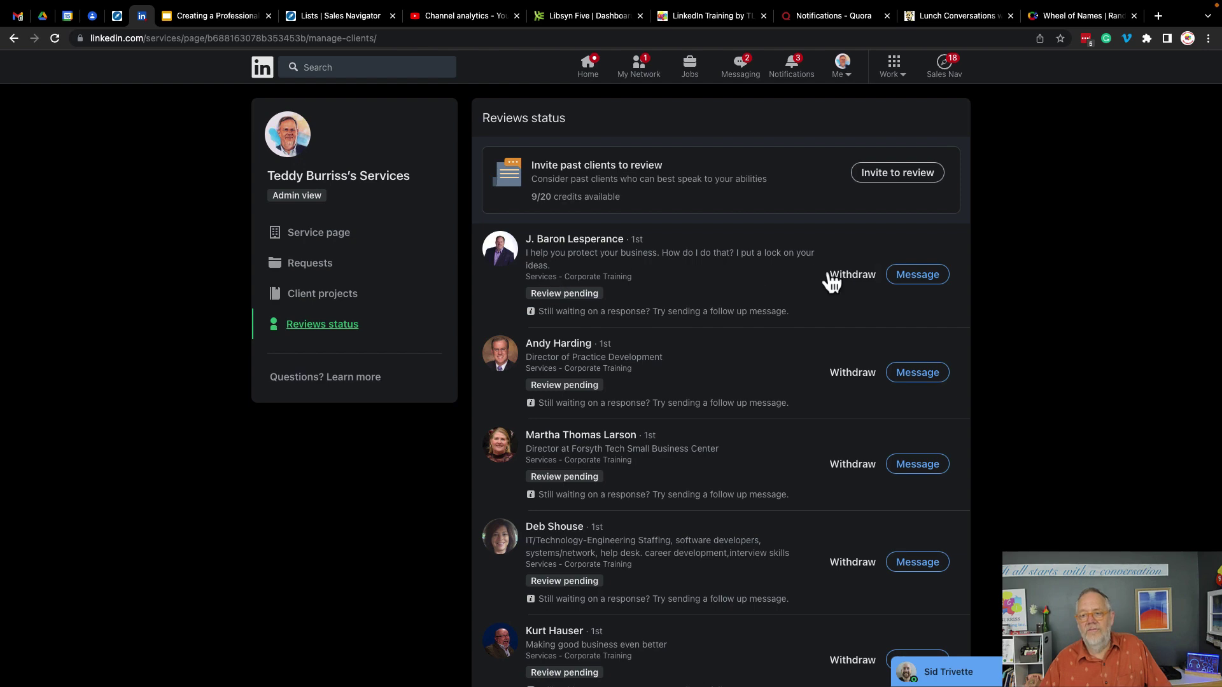
{"action": "left_click", "coordinate": [850, 276]}
{"action": "left_click", "coordinate": [662, 311]}
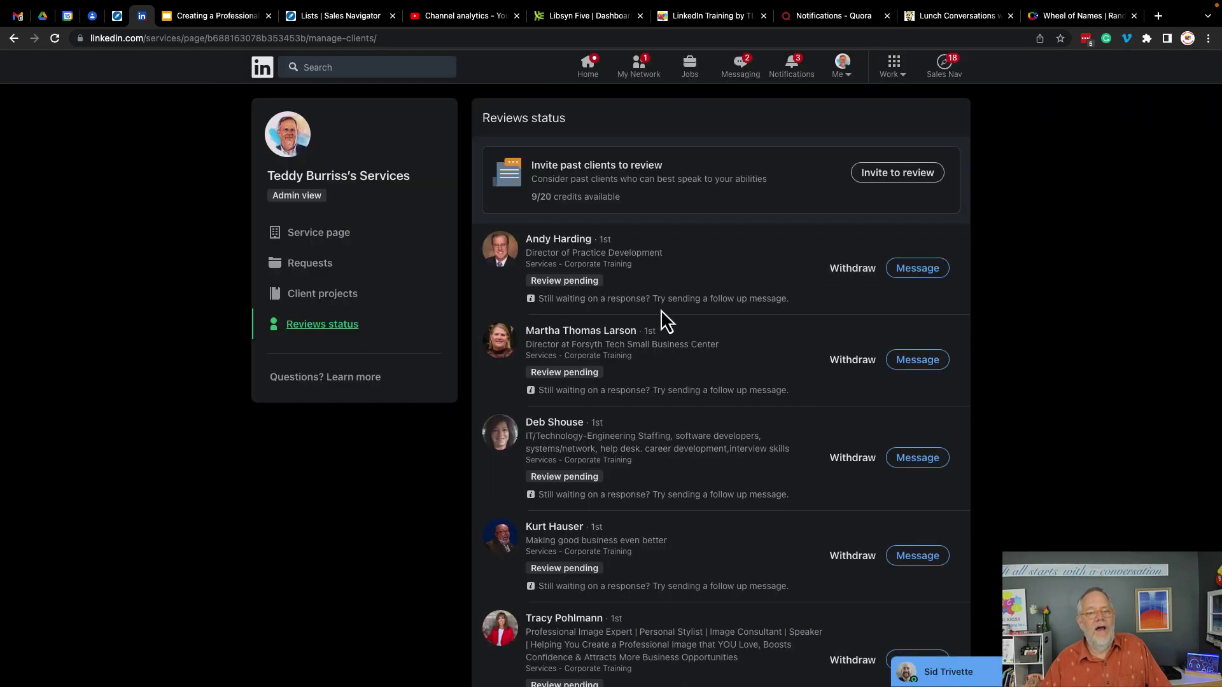
Withdraw the next three pending review requests at the head of the Reviews status list
{"action": "left_click", "coordinate": [851, 272]}
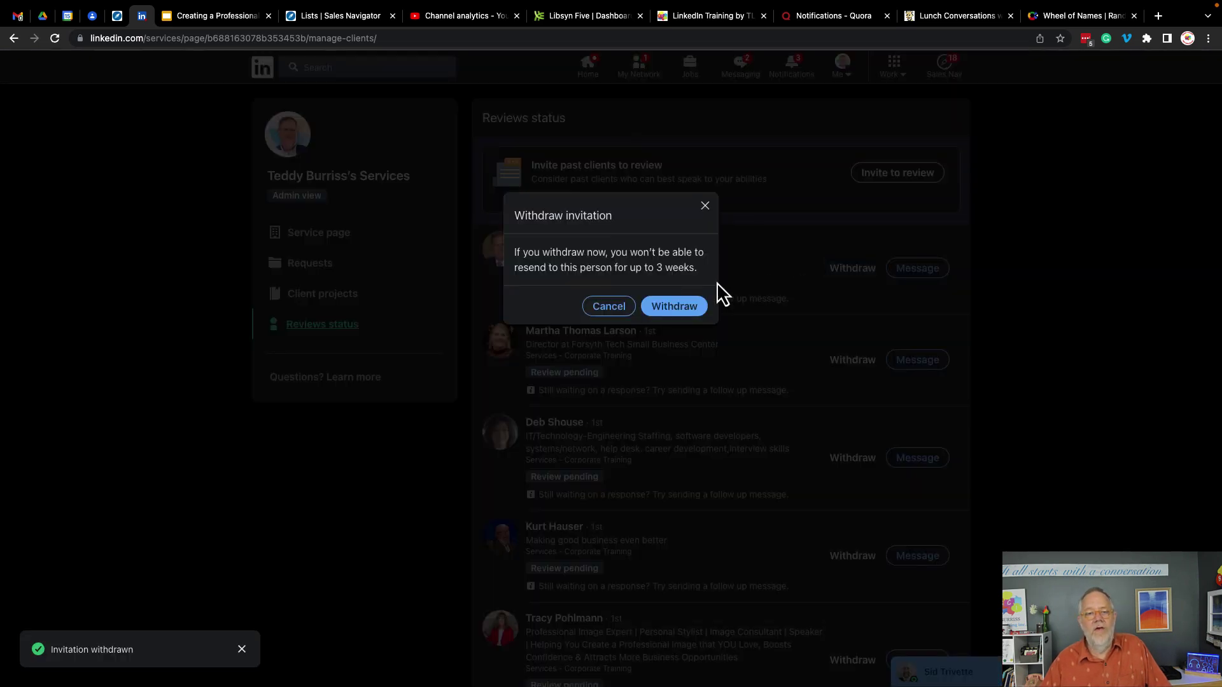
{"action": "left_click", "coordinate": [674, 306]}
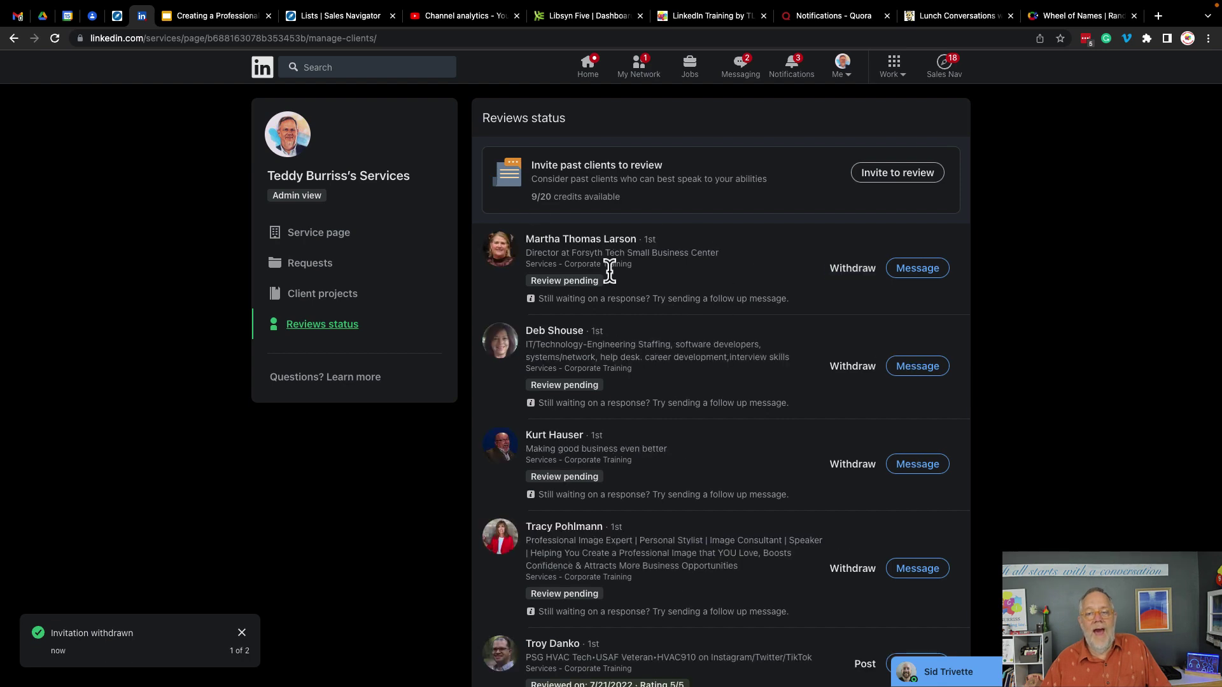
{"action": "left_click", "coordinate": [847, 275]}
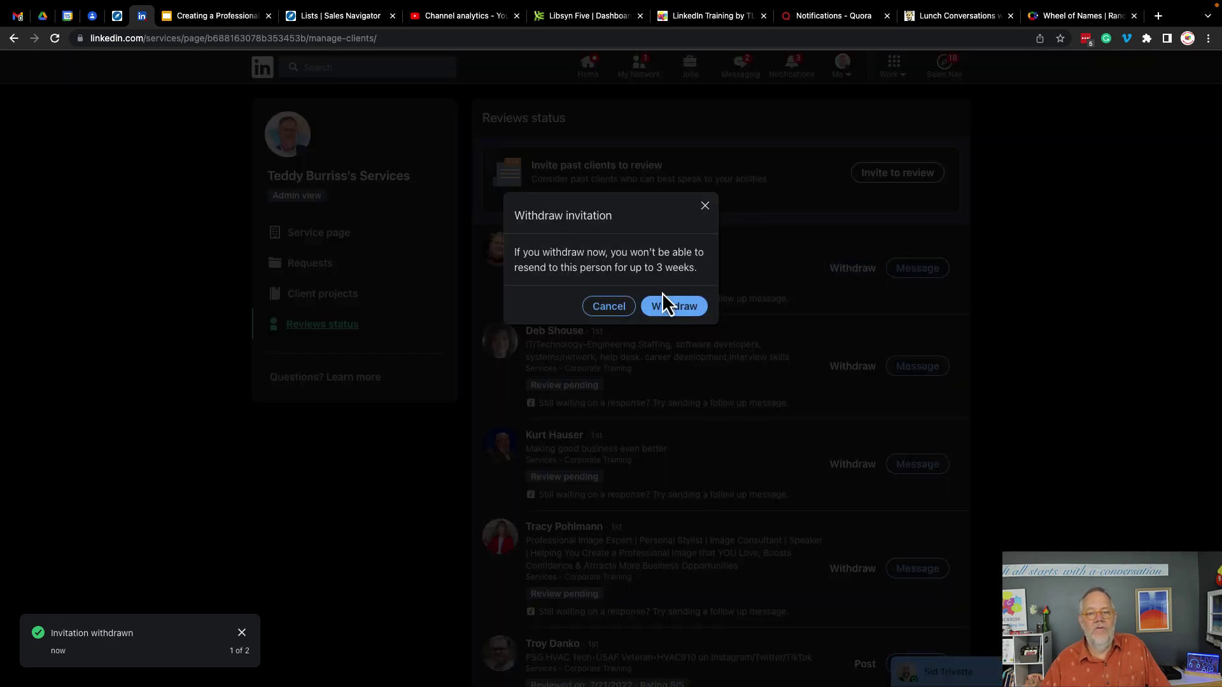
{"action": "left_click", "coordinate": [673, 307]}
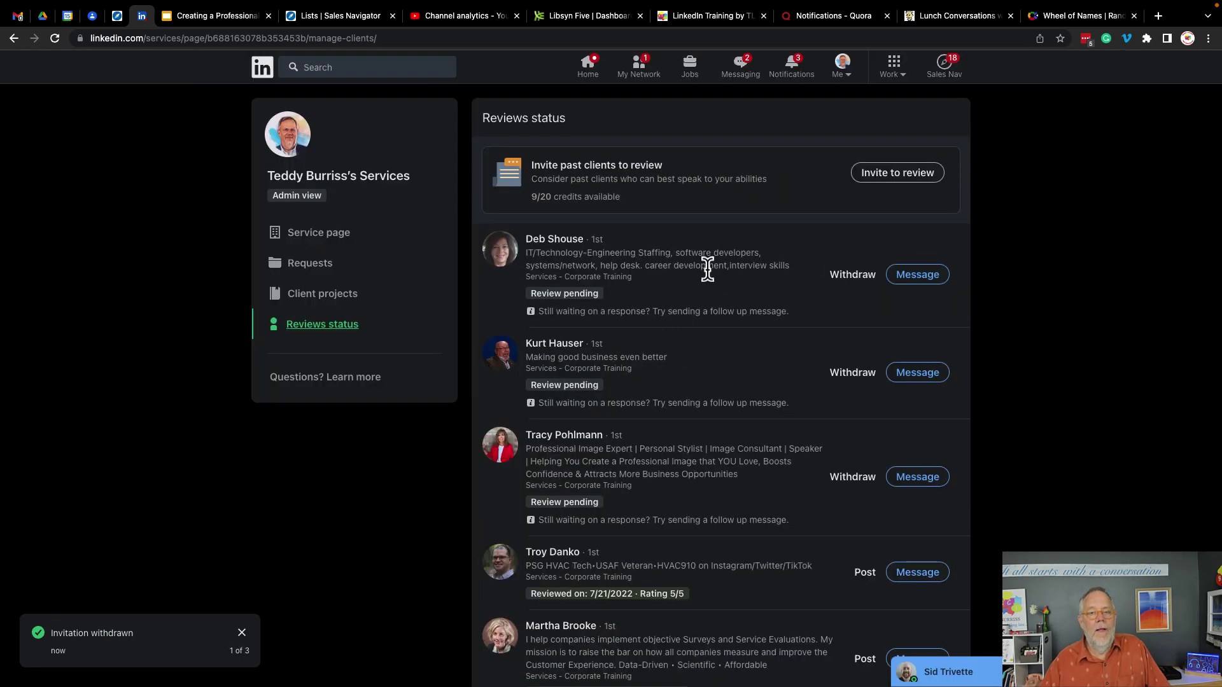
{"action": "left_click", "coordinate": [856, 281]}
{"action": "left_click", "coordinate": [675, 306]}
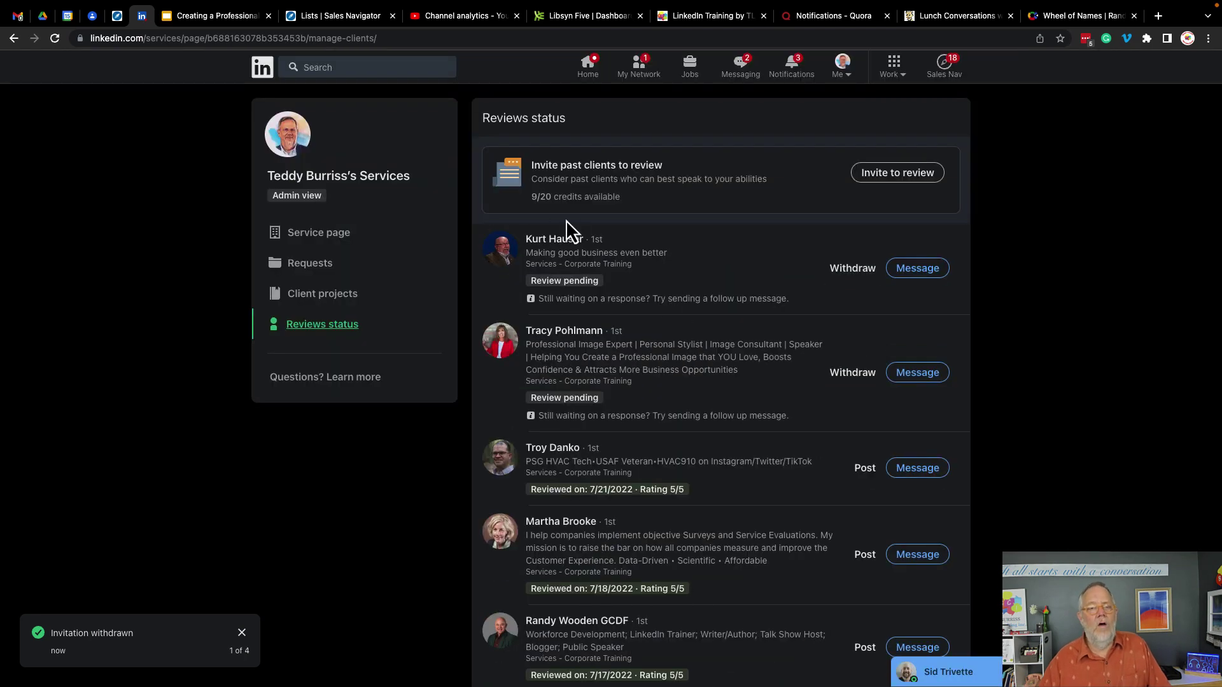
Examine the available review credits and page address, and return to the profile to view the recruiter and hiring cards
{"action": "double_click", "coordinate": [564, 197]}
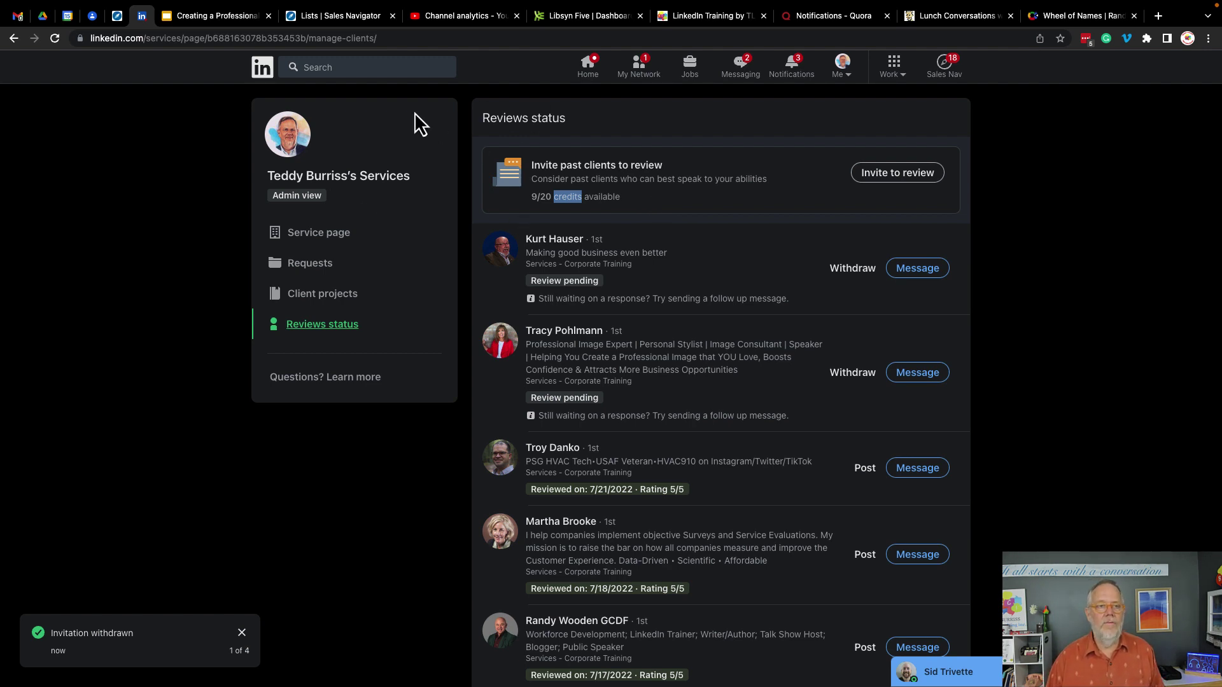
{"action": "left_click_drag", "start_coordinate": [155, 38], "coordinate": [395, 42]}
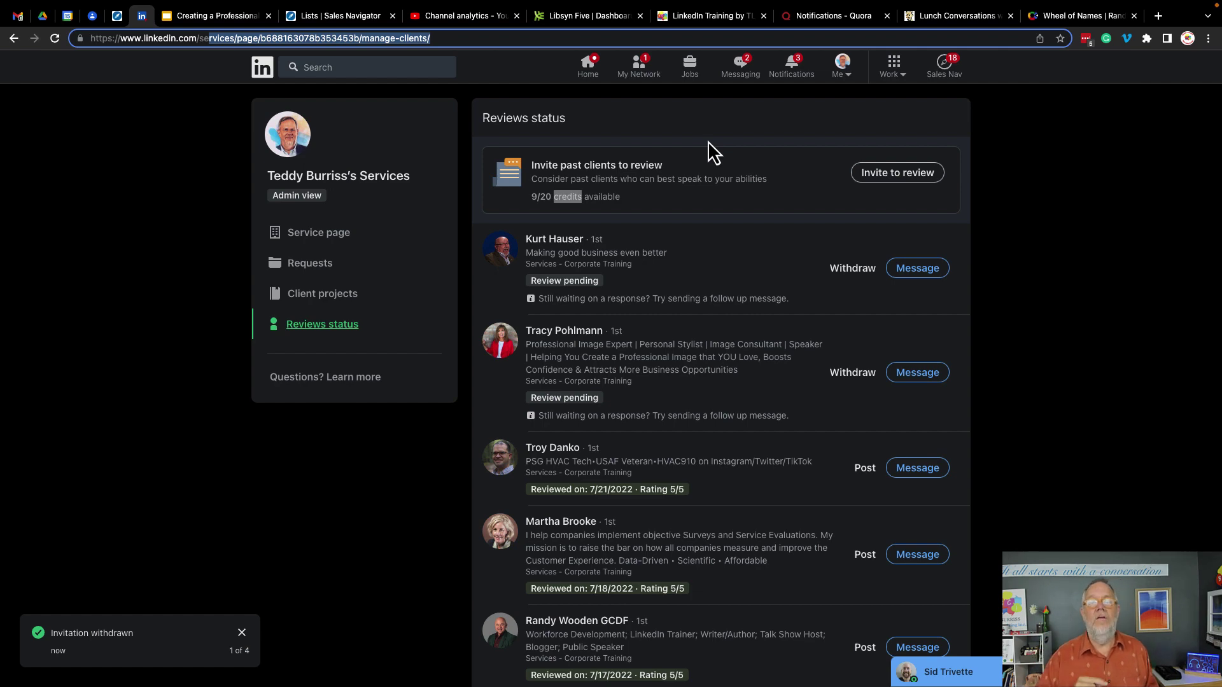
{"action": "key", "text": "super+bracketleft"}
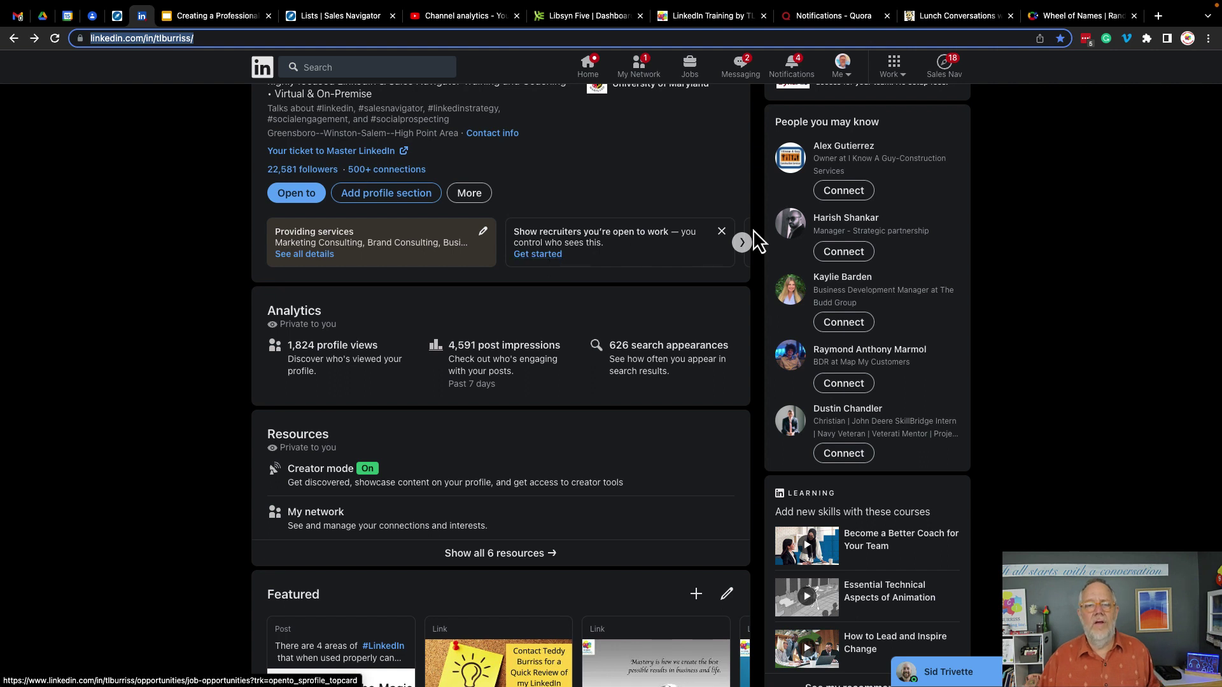
{"action": "left_click", "coordinate": [742, 242]}
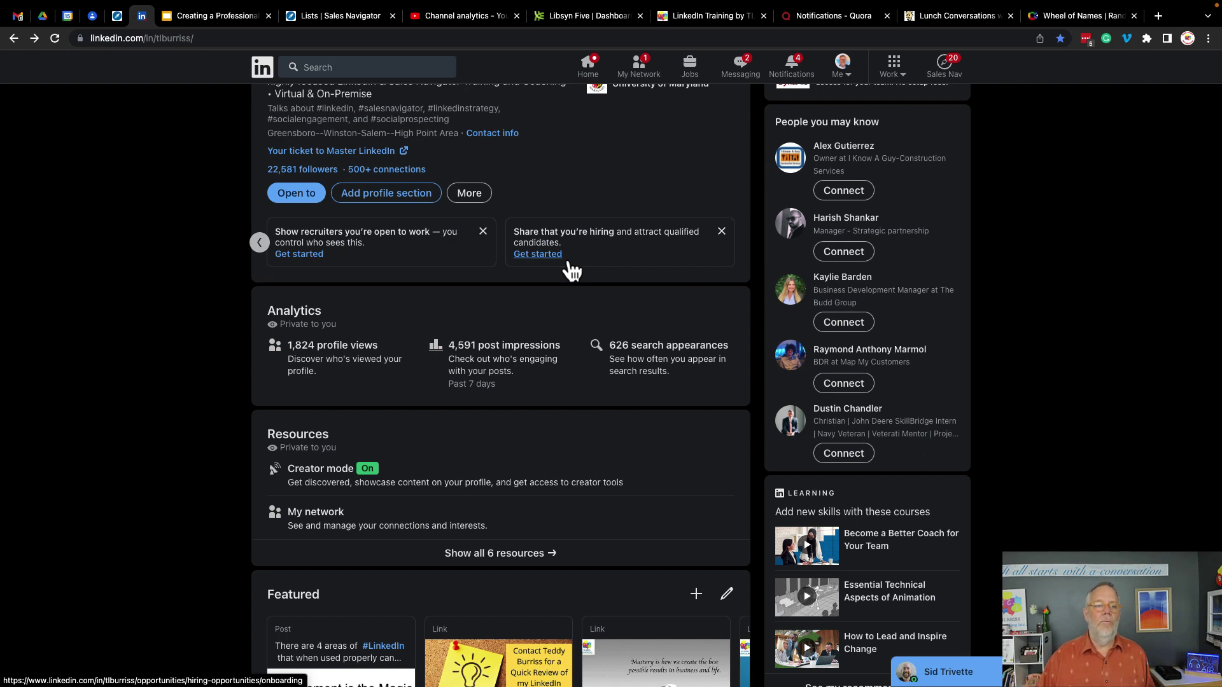
Open the profile views analytics and examine the 90-day viewer chart and the most recent viewers
{"action": "scroll", "coordinate": [568, 267], "scroll_direction": "down", "scroll_amount": 3}
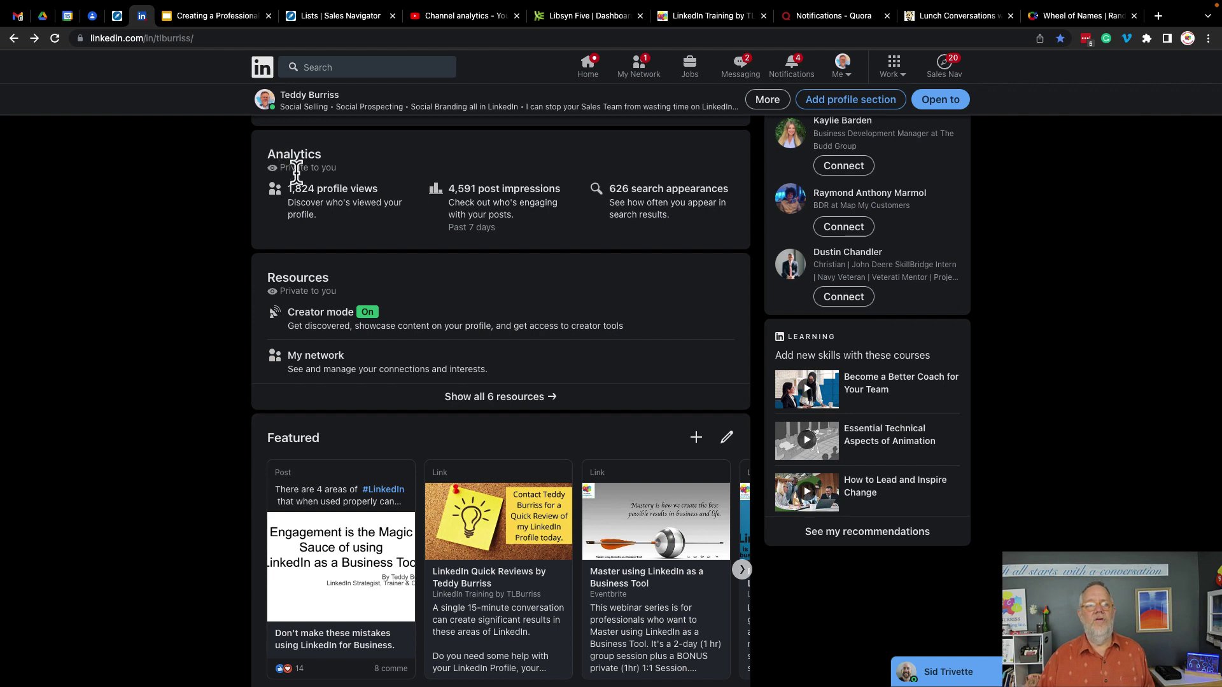
{"action": "left_click", "coordinate": [318, 202]}
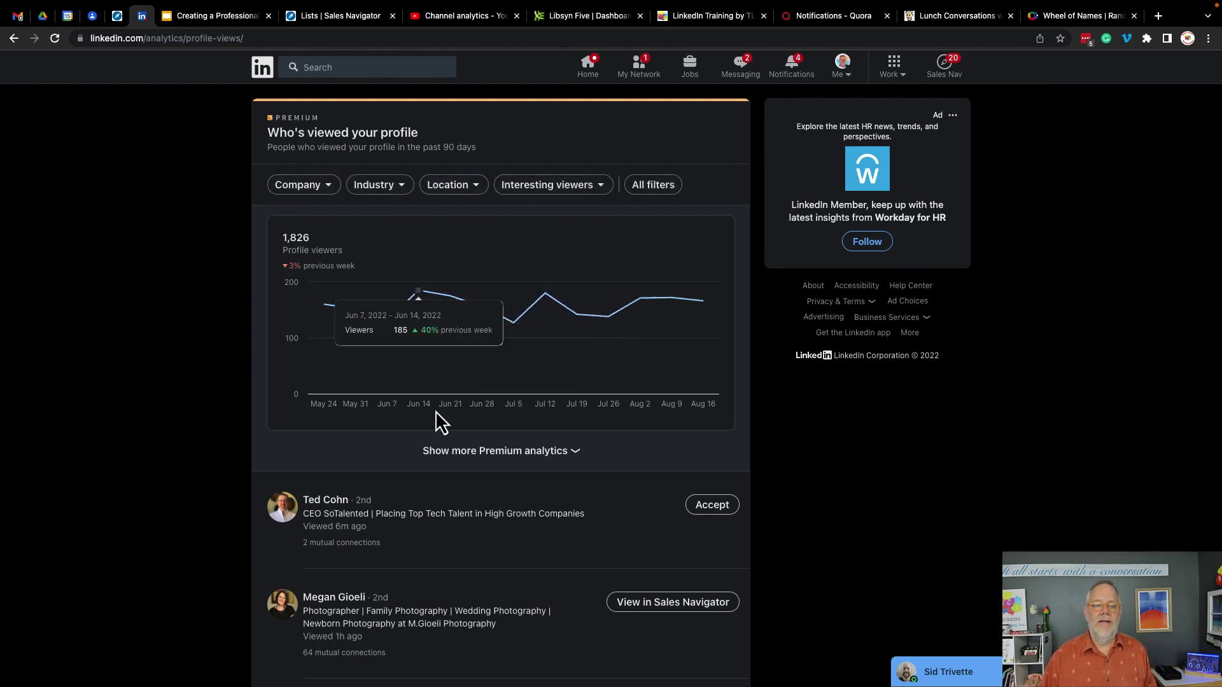
{"action": "scroll", "coordinate": [459, 479], "scroll_direction": "down", "scroll_amount": 12}
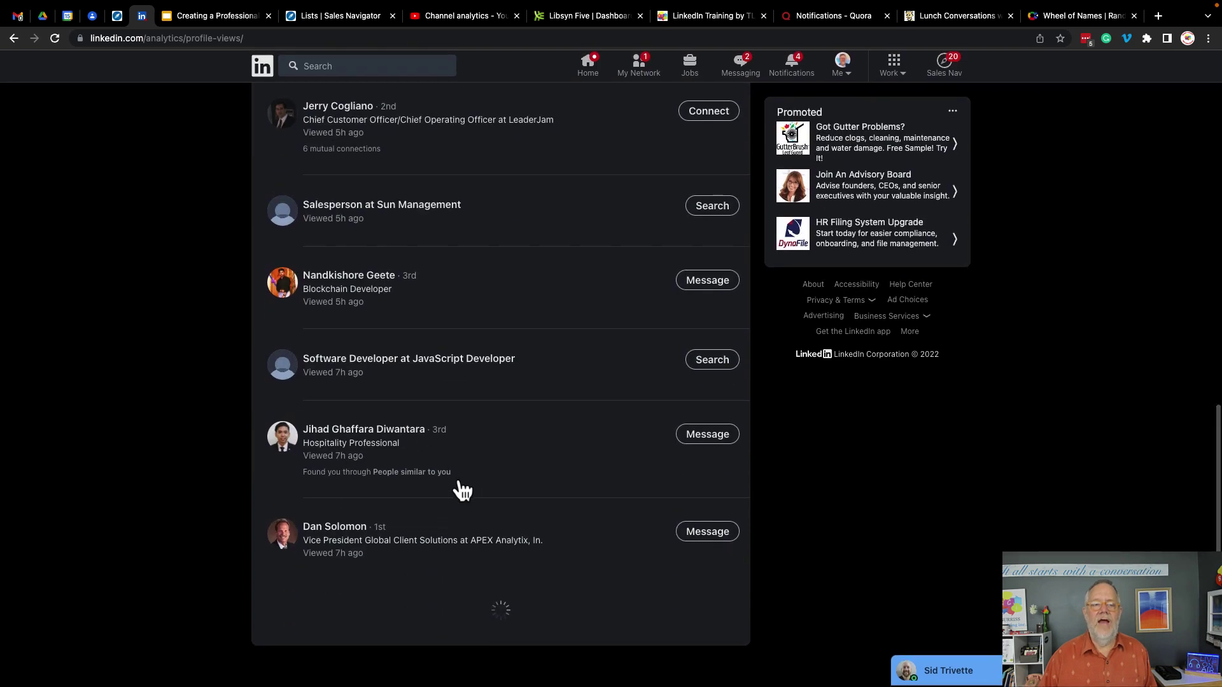
{"action": "scroll", "coordinate": [462, 490], "scroll_direction": "down", "scroll_amount": 2}
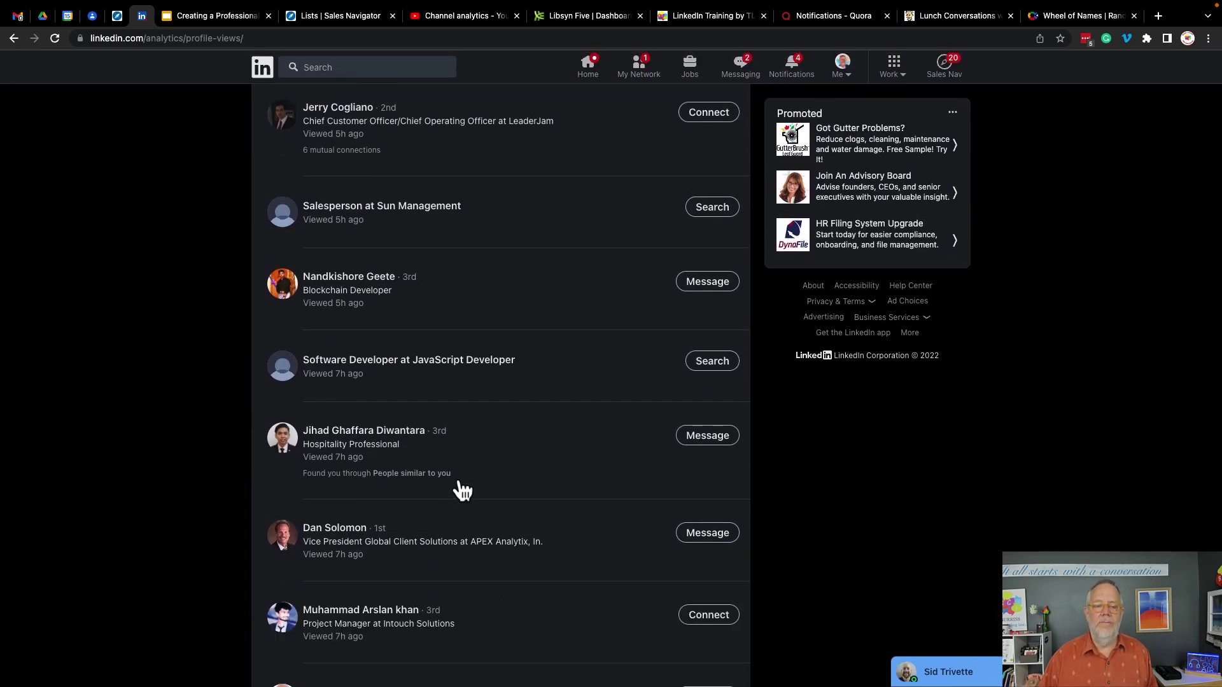
{"action": "scroll", "coordinate": [462, 490], "scroll_direction": "up", "scroll_amount": 20}
{"action": "scroll", "coordinate": [462, 490], "scroll_direction": "down", "scroll_amount": 4}
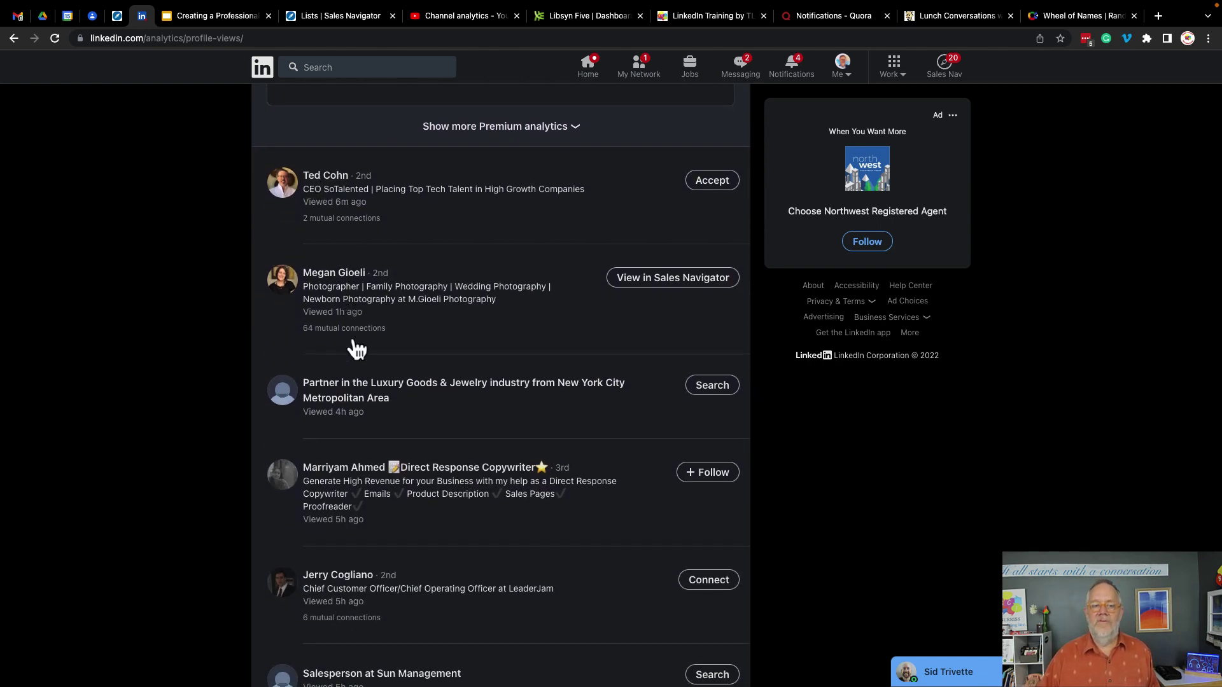
{"action": "scroll", "coordinate": [402, 477], "scroll_direction": "down", "scroll_amount": 1}
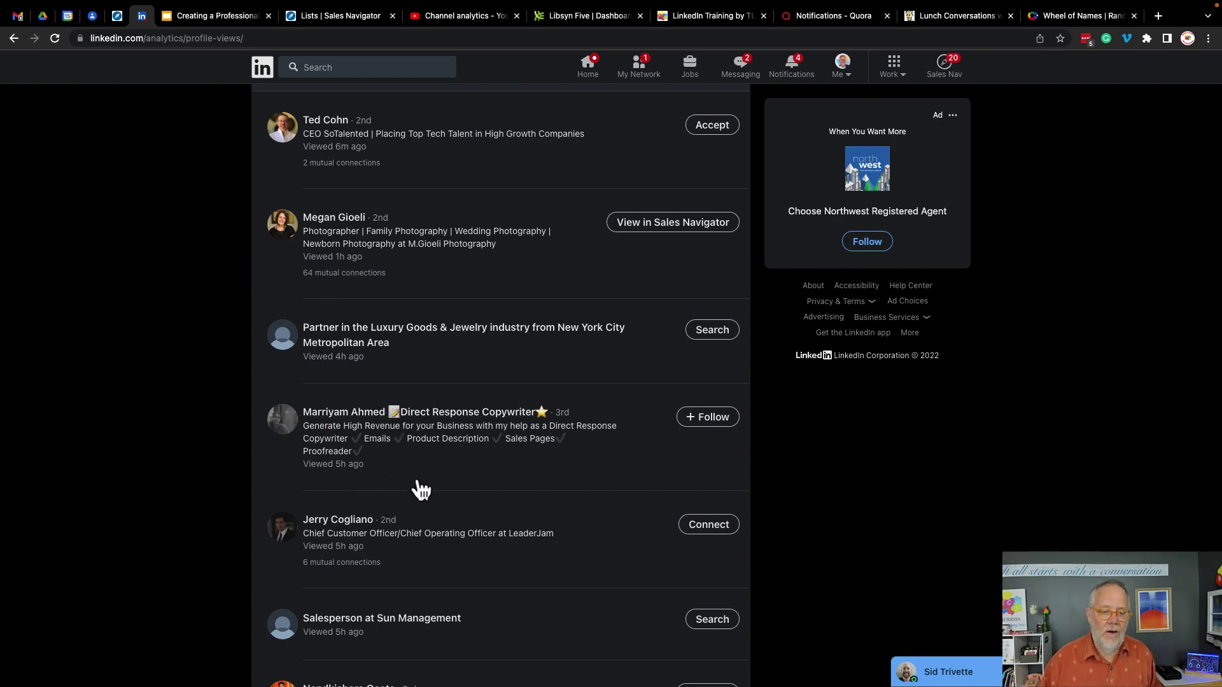
Examine the older entries in the profile viewer list, including named and anonymous viewers, and return to the profile
{"action": "scroll", "coordinate": [417, 491], "scroll_direction": "down", "scroll_amount": 5}
{"action": "scroll", "coordinate": [404, 499], "scroll_direction": "down", "scroll_amount": 12}
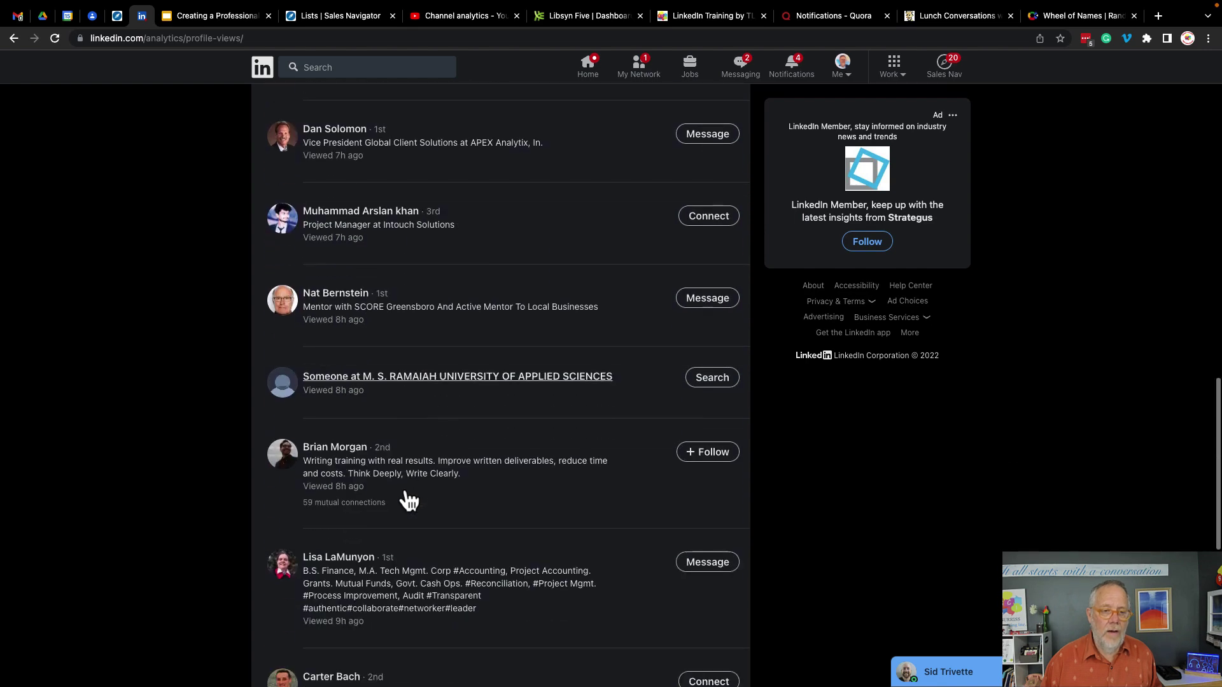
{"action": "scroll", "coordinate": [409, 501], "scroll_direction": "down", "scroll_amount": 12}
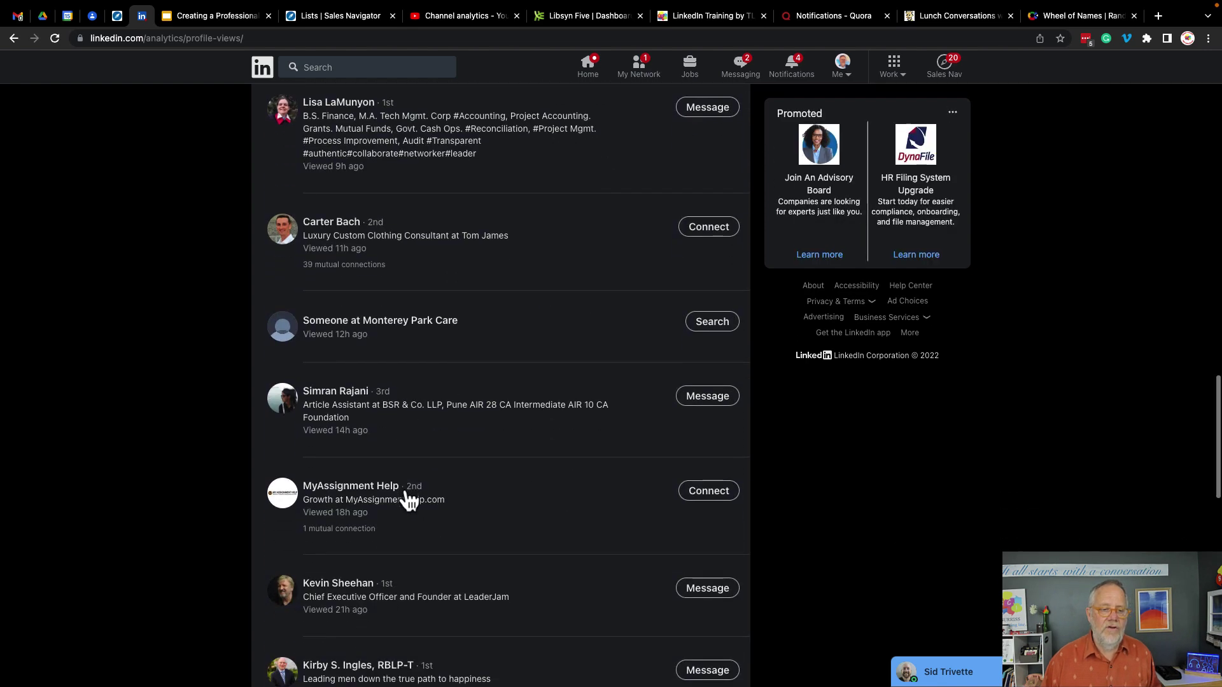
{"action": "scroll", "coordinate": [409, 501], "scroll_direction": "up", "scroll_amount": 5}
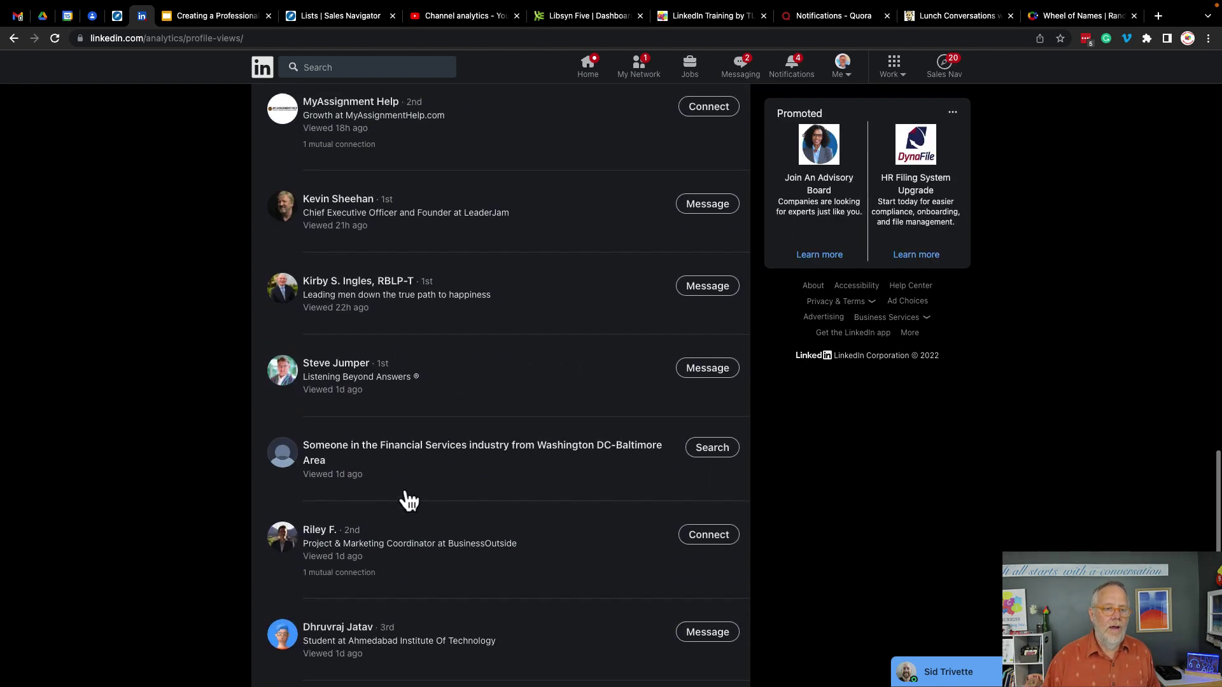
{"action": "scroll", "coordinate": [360, 343], "scroll_direction": "up", "scroll_amount": 13}
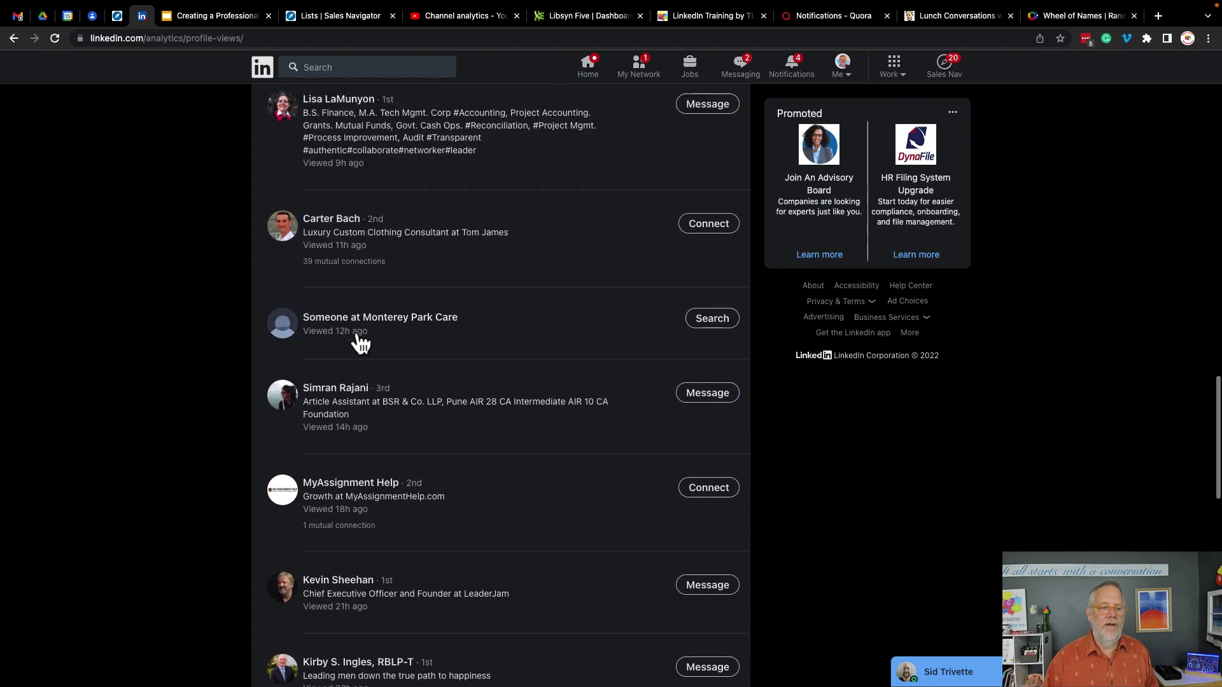
{"action": "scroll", "coordinate": [360, 344], "scroll_direction": "up", "scroll_amount": 15}
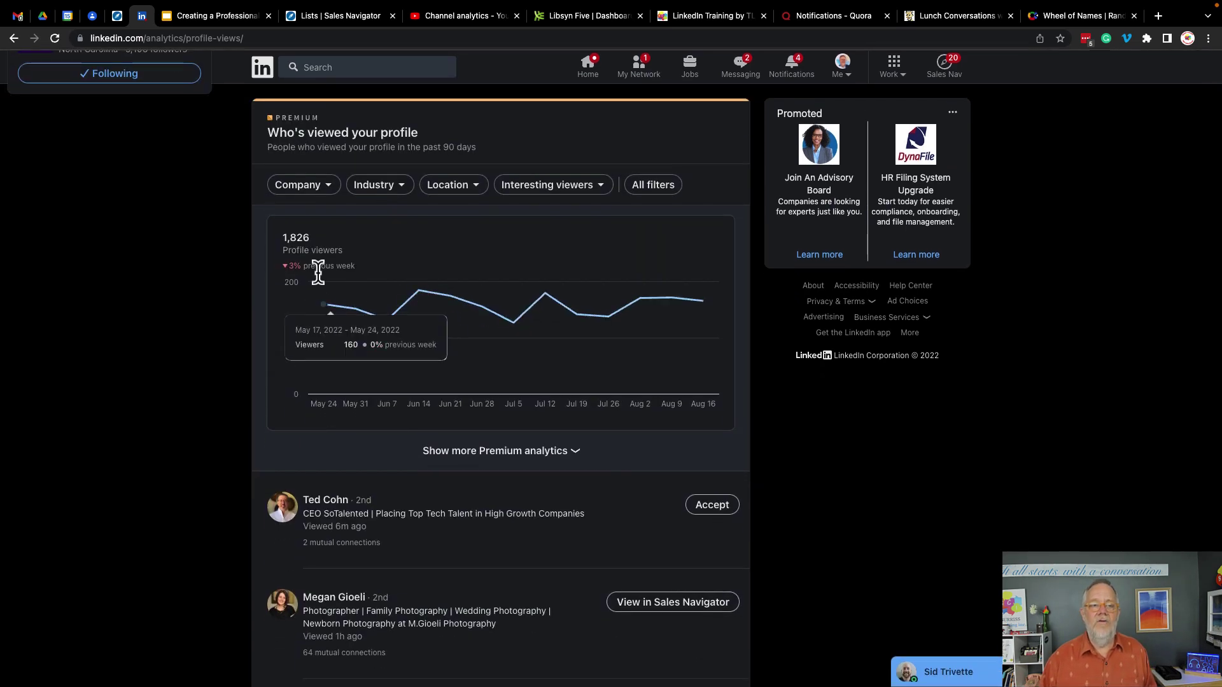
{"action": "scroll", "coordinate": [481, 600], "scroll_direction": "down", "scroll_amount": 3}
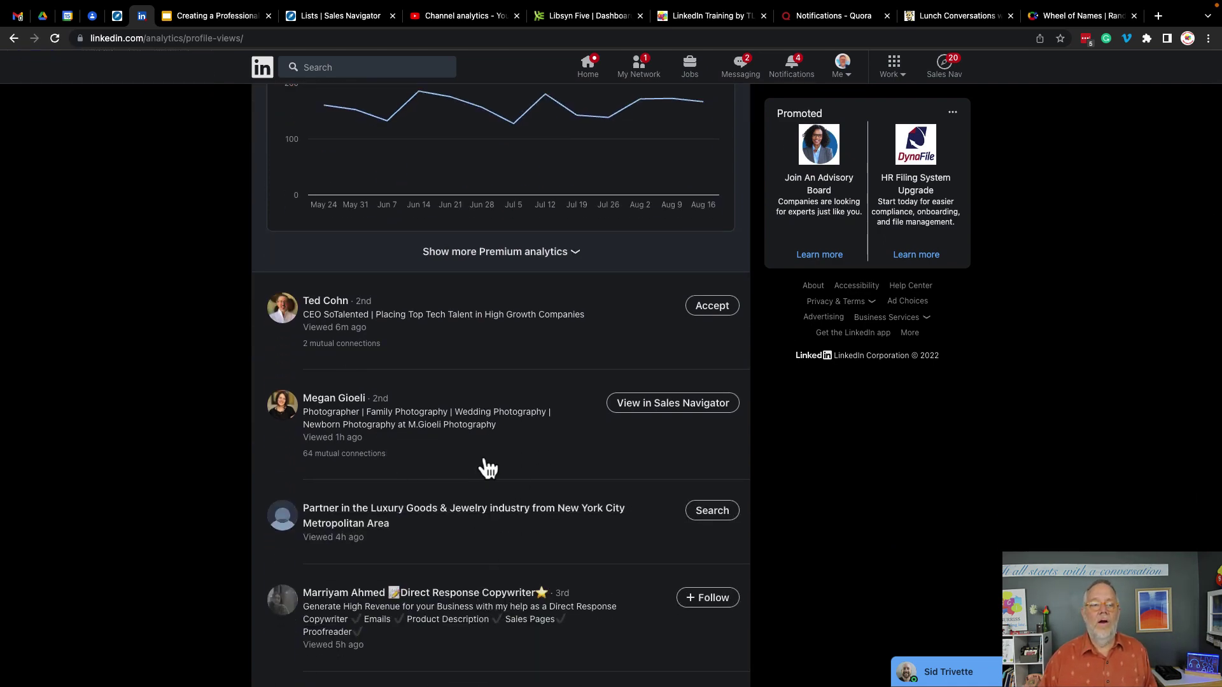
{"action": "scroll", "coordinate": [486, 468], "scroll_direction": "down", "scroll_amount": 6}
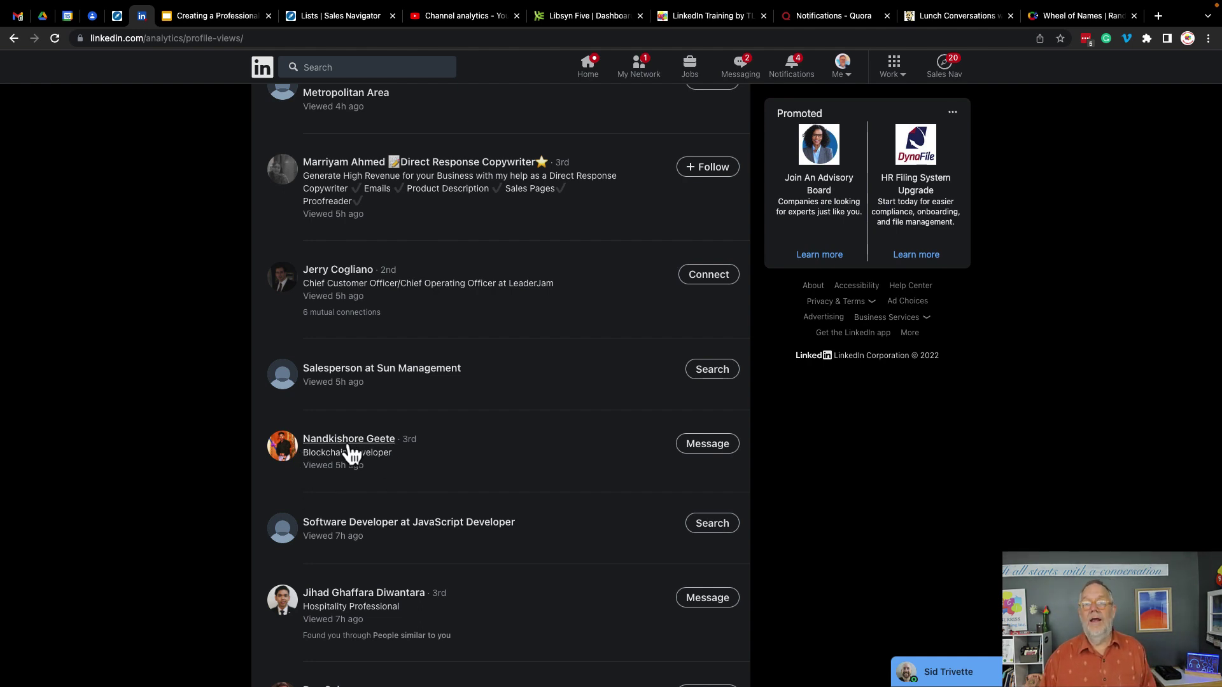
{"action": "key", "text": "alt+Left"}
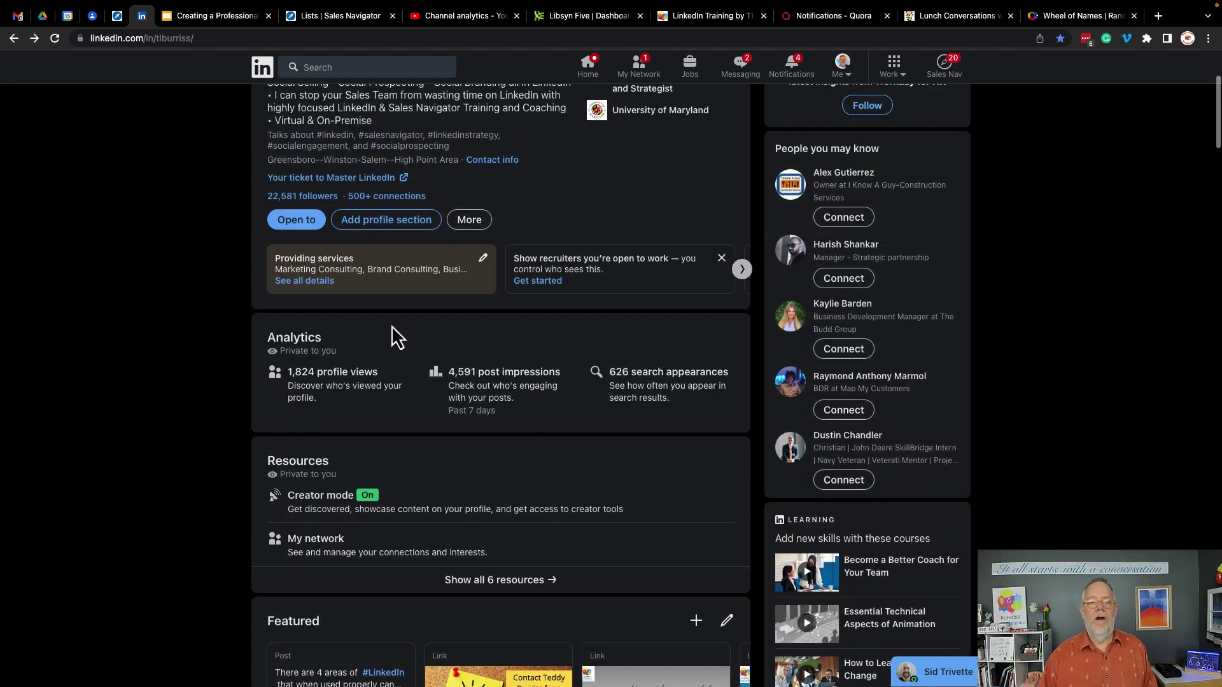
Open the search appearances analytics and examine the keywords found for, the searchers' top companies and their top job titles
{"action": "left_click", "coordinate": [639, 376]}
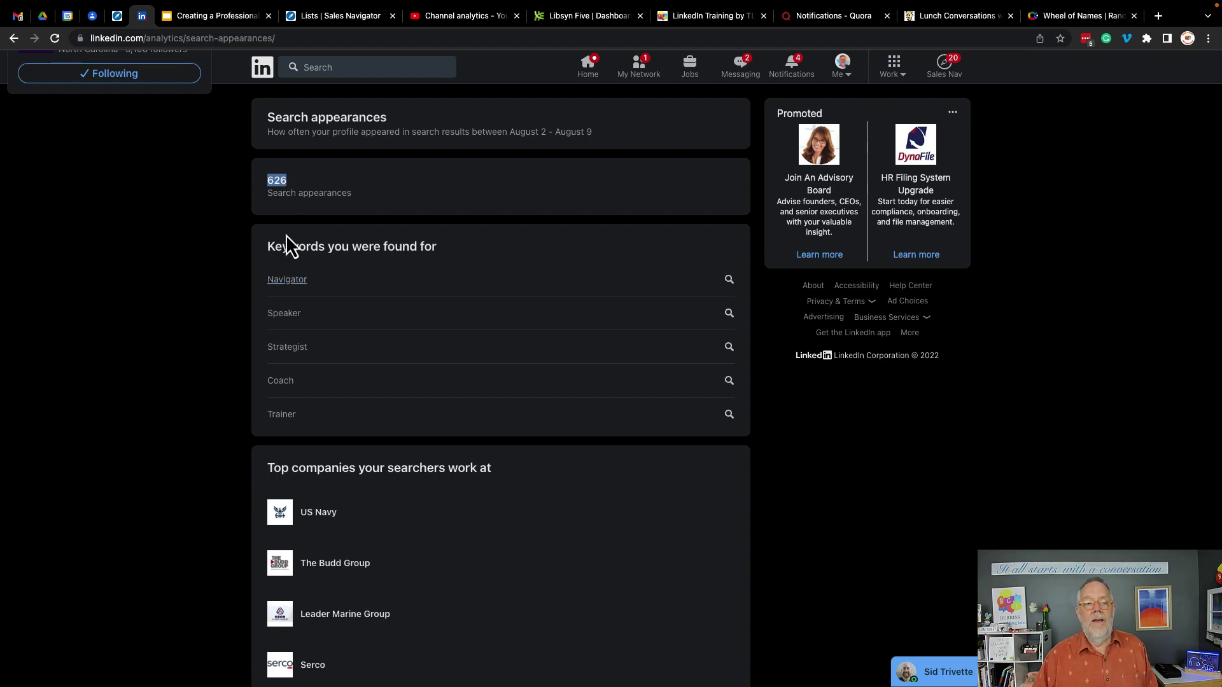
{"action": "left_click_drag", "start_coordinate": [289, 246], "coordinate": [423, 246]}
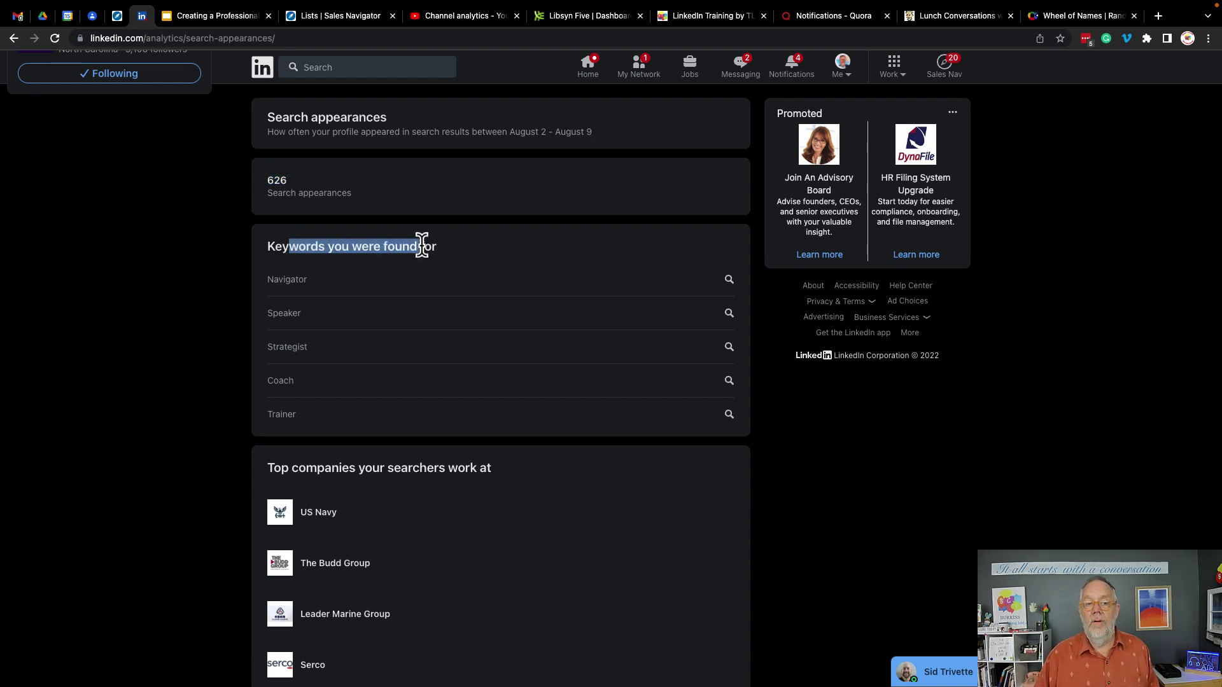
{"action": "scroll", "coordinate": [431, 400], "scroll_direction": "down", "scroll_amount": 3}
{"action": "scroll", "coordinate": [431, 401], "scroll_direction": "down", "scroll_amount": 1}
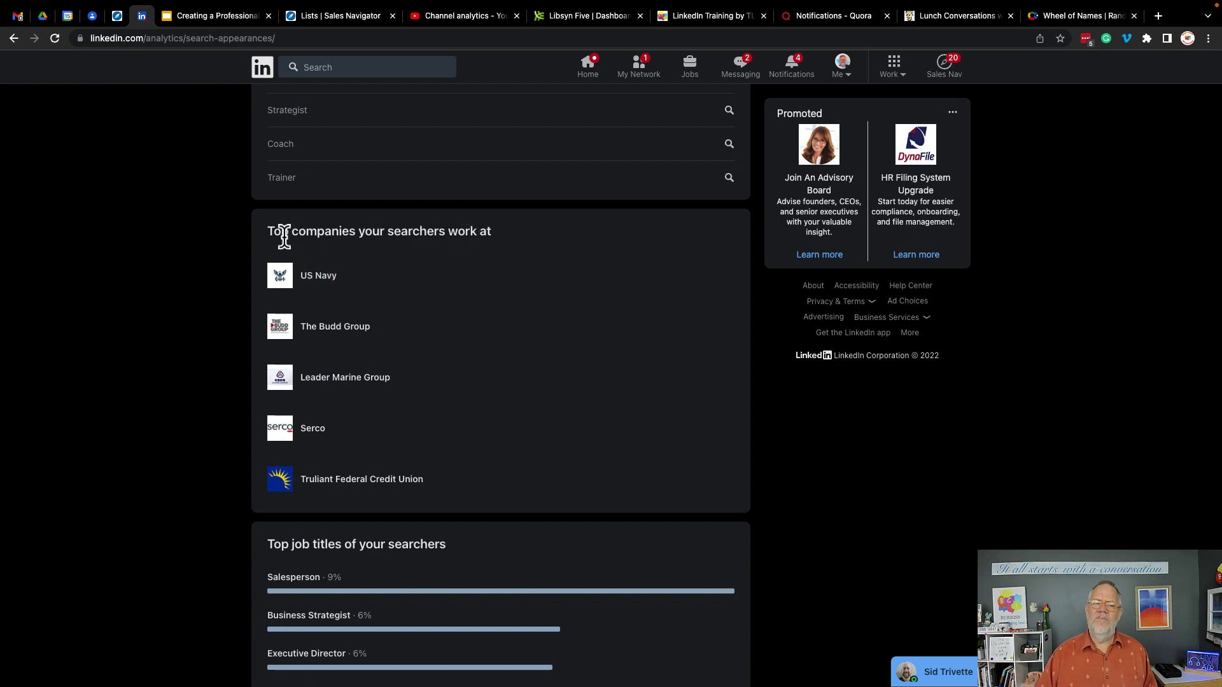
{"action": "left_click_drag", "start_coordinate": [282, 232], "coordinate": [349, 231]}
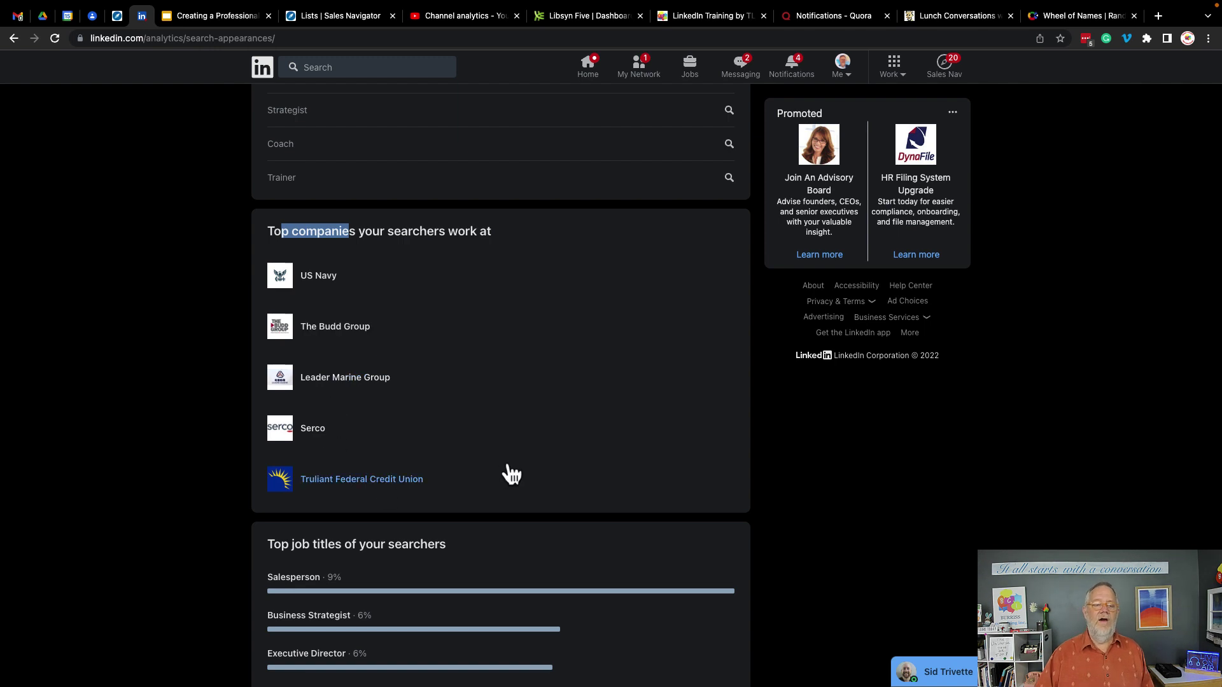
{"action": "scroll", "coordinate": [505, 472], "scroll_direction": "down", "scroll_amount": 3}
{"action": "left_click_drag", "start_coordinate": [289, 435], "coordinate": [385, 433]}
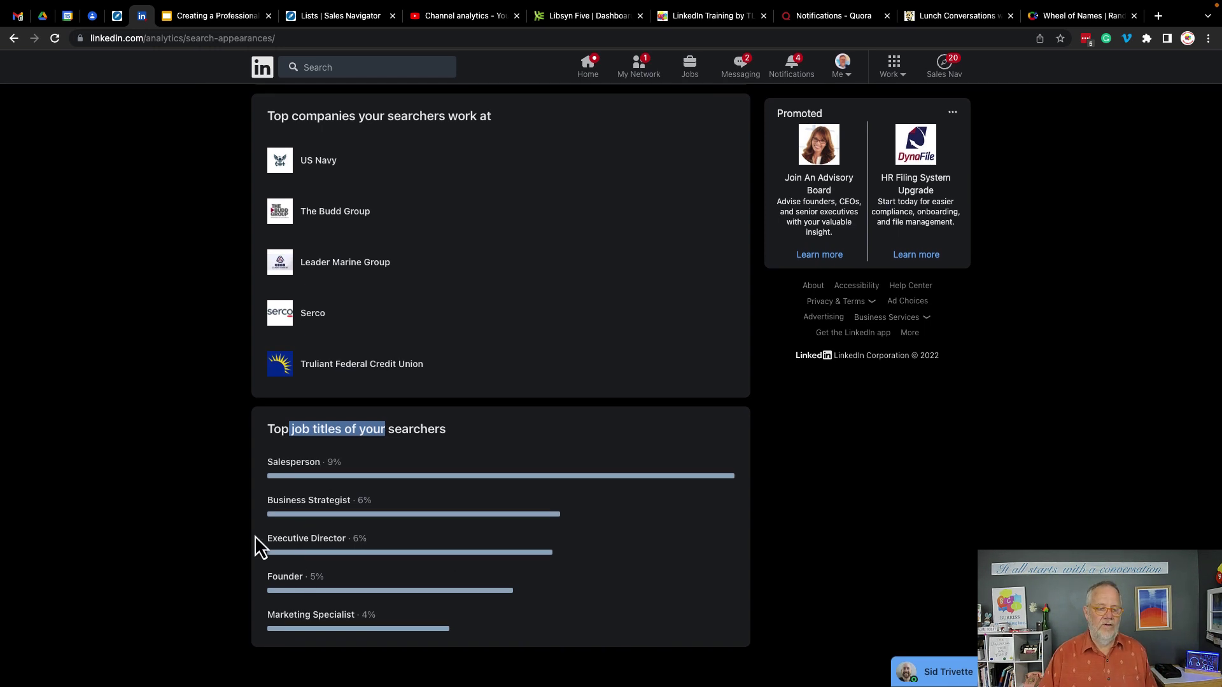
{"action": "scroll", "coordinate": [508, 510], "scroll_direction": "up", "scroll_amount": 5}
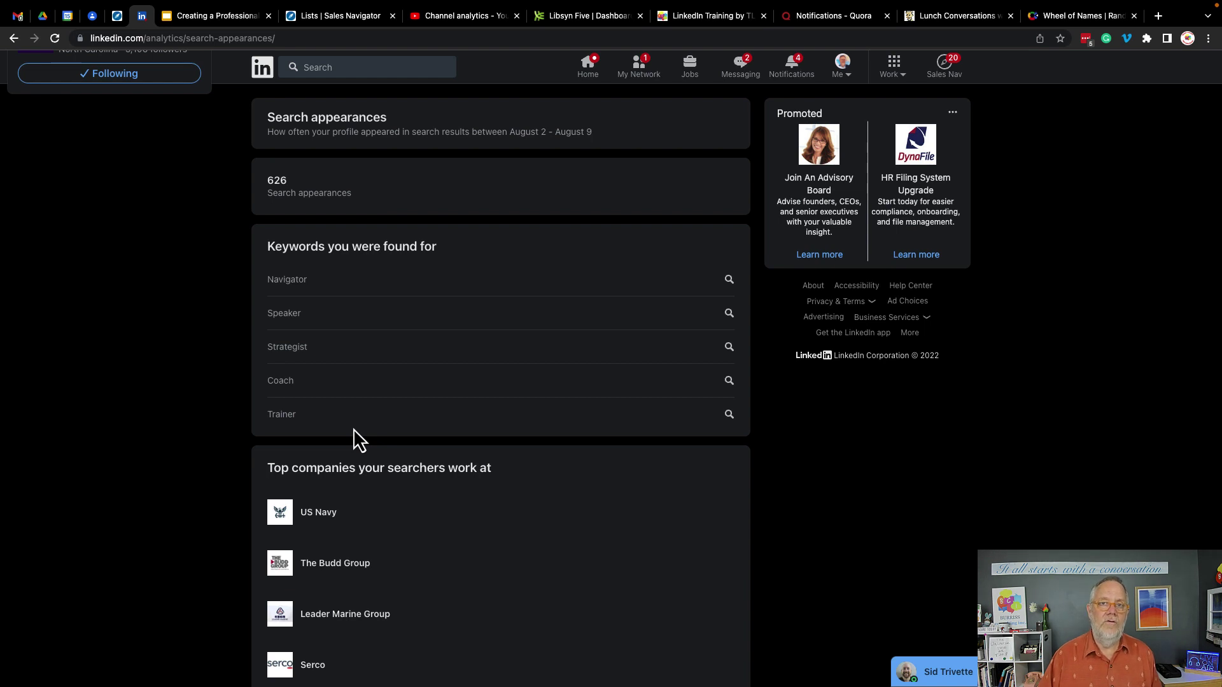
{"action": "scroll", "coordinate": [353, 429], "scroll_direction": "down", "scroll_amount": 6}
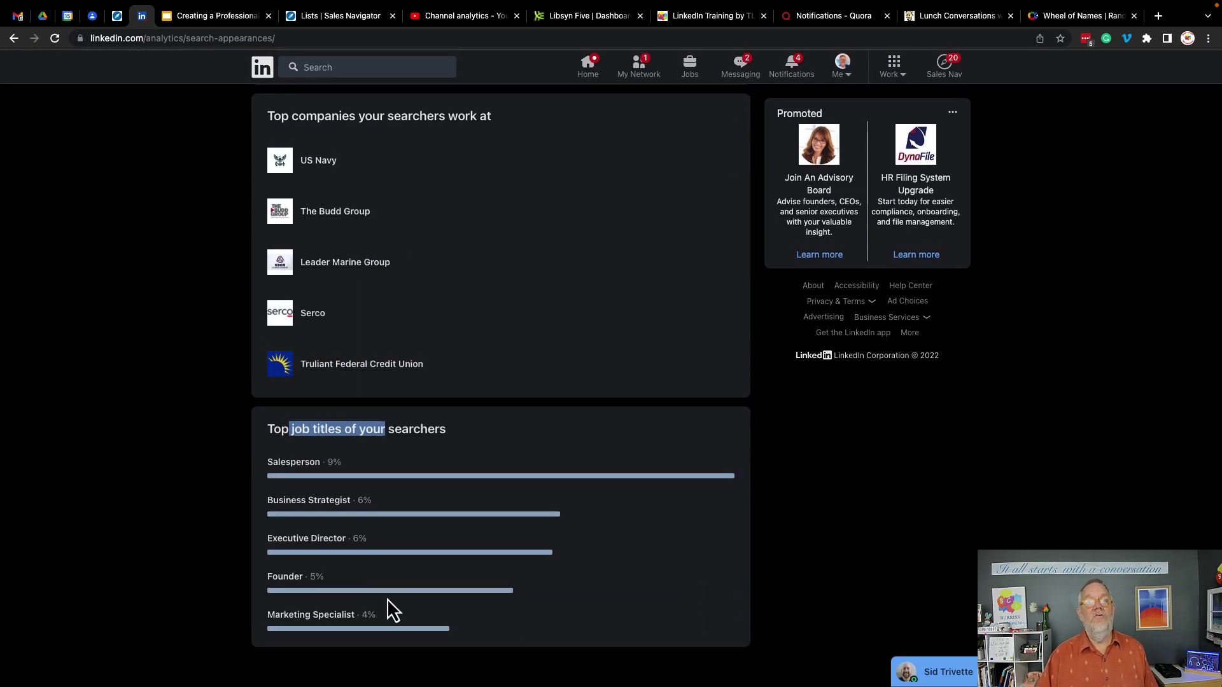
{"action": "scroll", "coordinate": [387, 598], "scroll_direction": "up", "scroll_amount": 6}
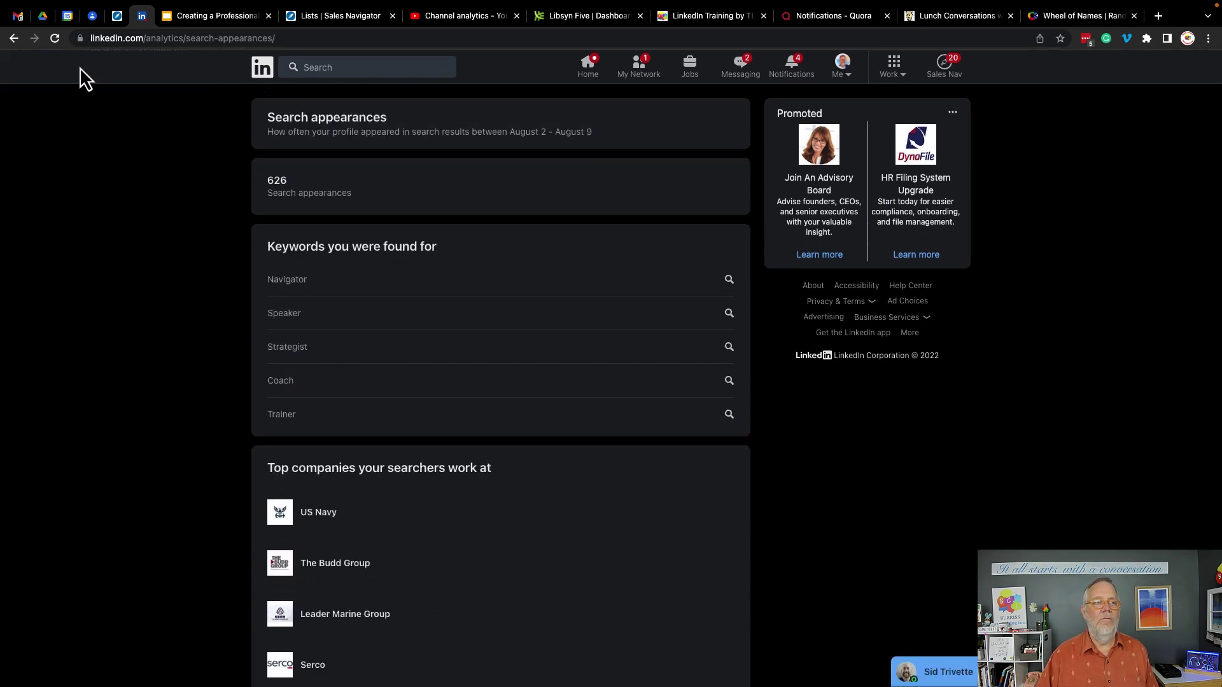
Return to the profile, and examine the Creator mode entry under Resources and the "Talks about" hashtags in the intro
{"action": "left_click", "coordinate": [12, 42]}
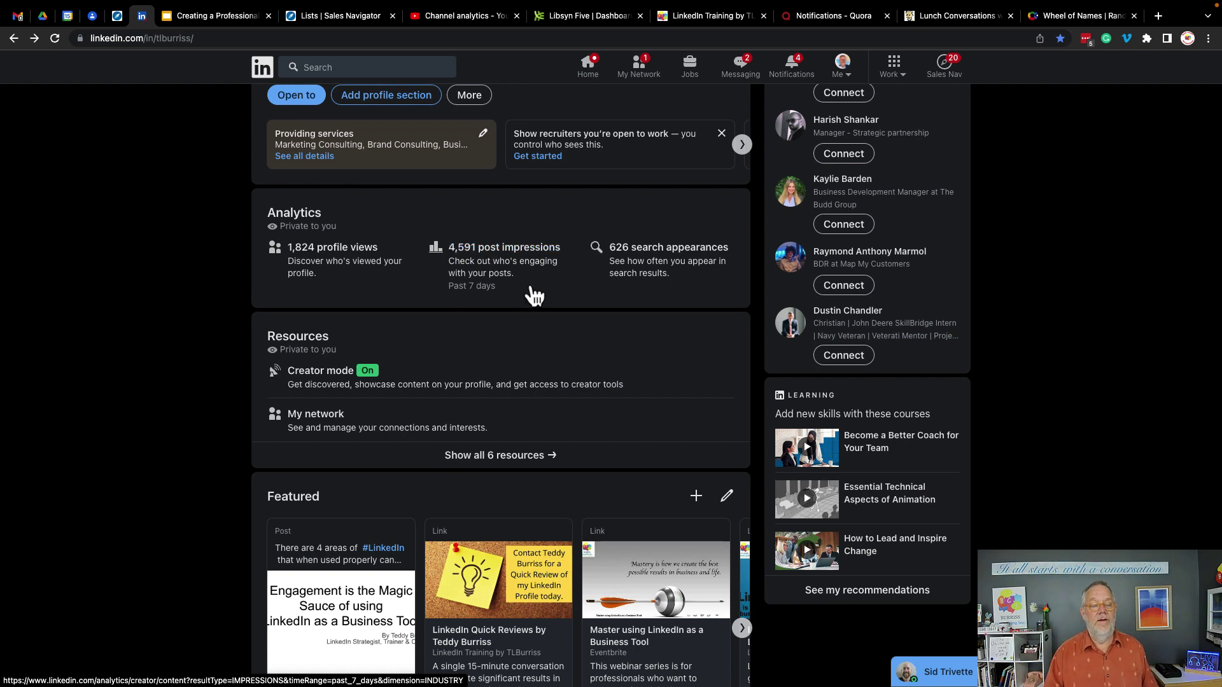
{"action": "scroll", "coordinate": [535, 293], "scroll_direction": "down", "scroll_amount": 3}
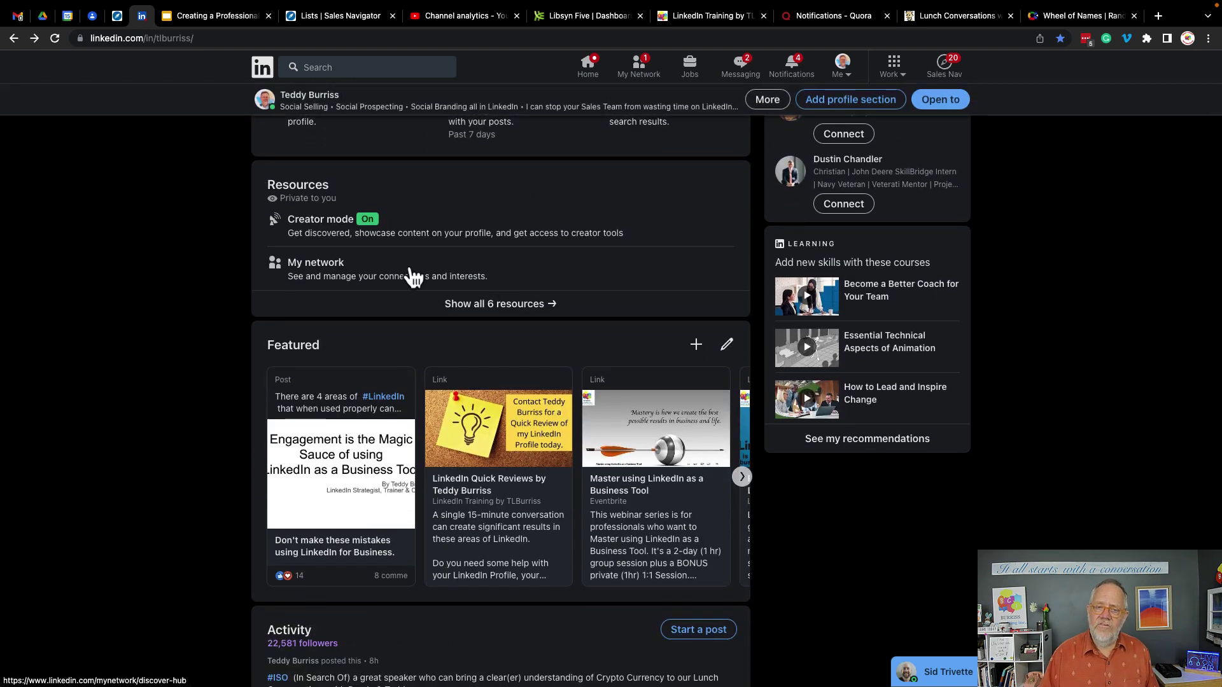
{"action": "scroll", "coordinate": [413, 308], "scroll_direction": "up", "scroll_amount": 10}
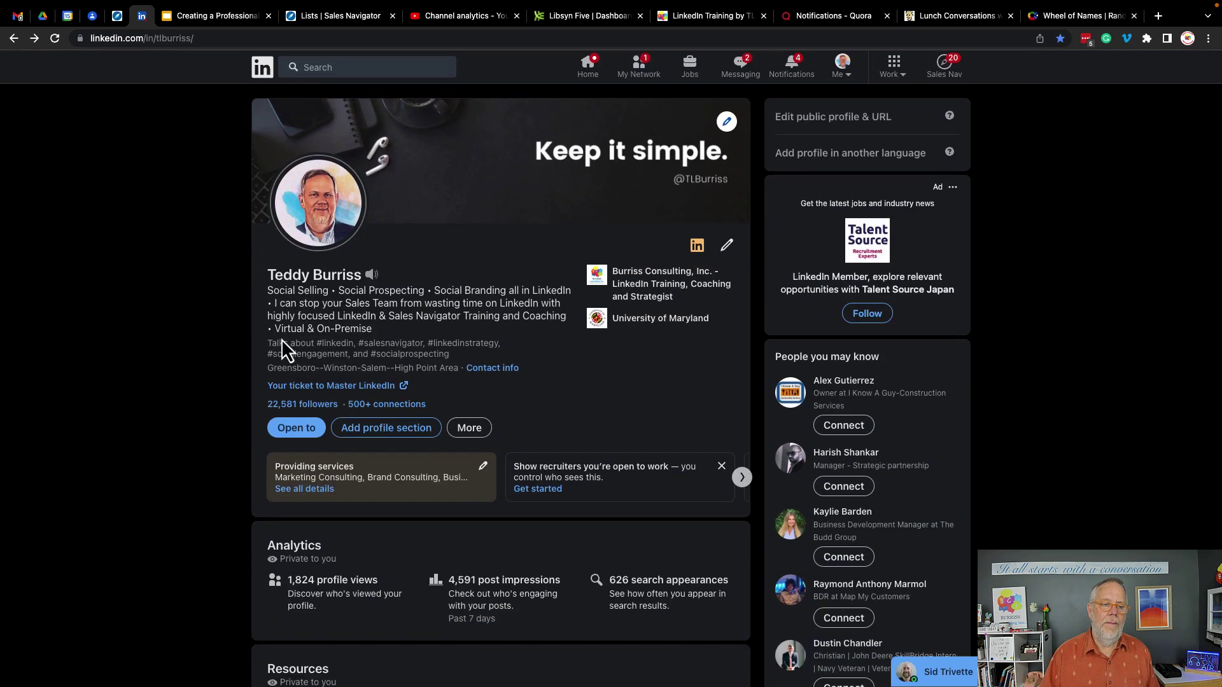
{"action": "left_click_drag", "start_coordinate": [279, 349], "coordinate": [380, 362]}
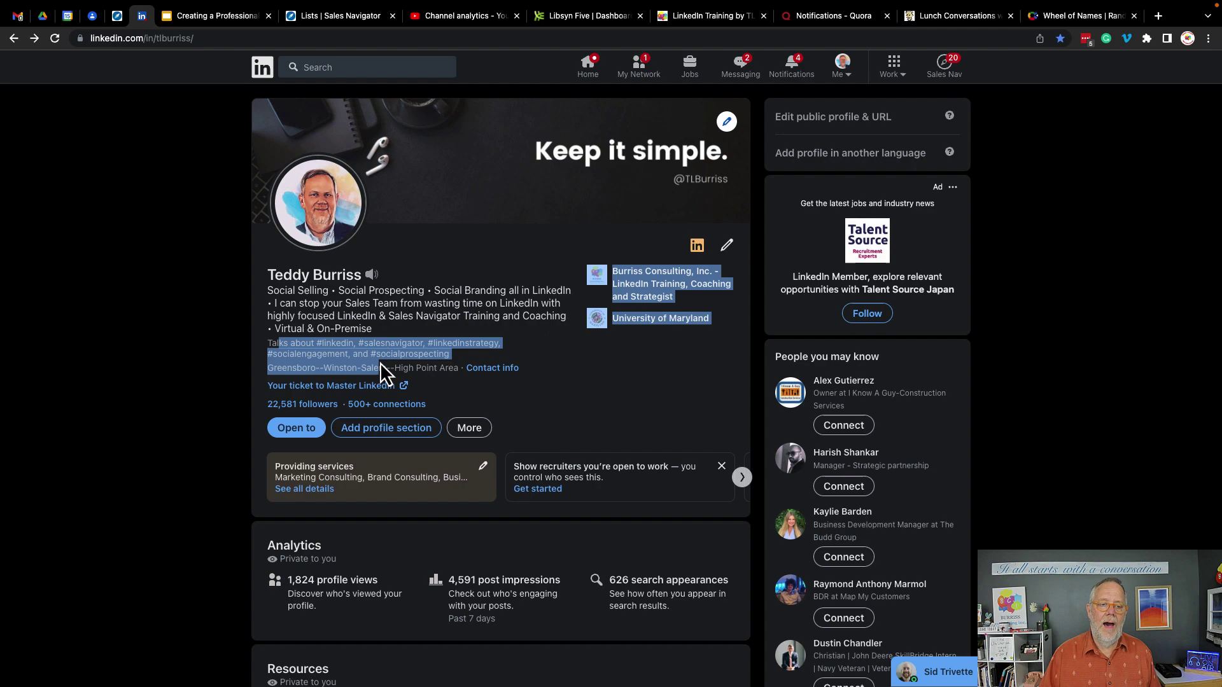
Open the full list of profile resources from the Resources section and examine its entries, from Creator mode to My items
{"action": "left_click", "coordinate": [261, 410]}
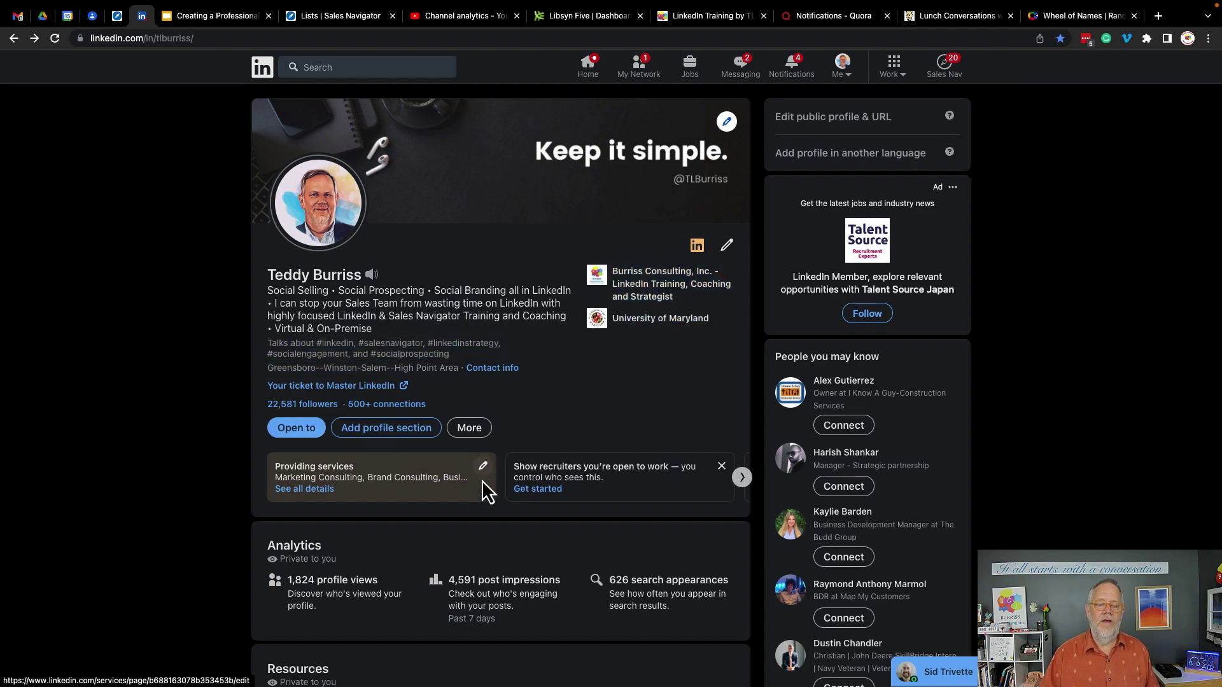
{"action": "scroll", "coordinate": [475, 490], "scroll_direction": "down", "scroll_amount": 1}
{"action": "scroll", "coordinate": [474, 490], "scroll_direction": "down", "scroll_amount": 10}
{"action": "scroll", "coordinate": [475, 490], "scroll_direction": "up", "scroll_amount": 5}
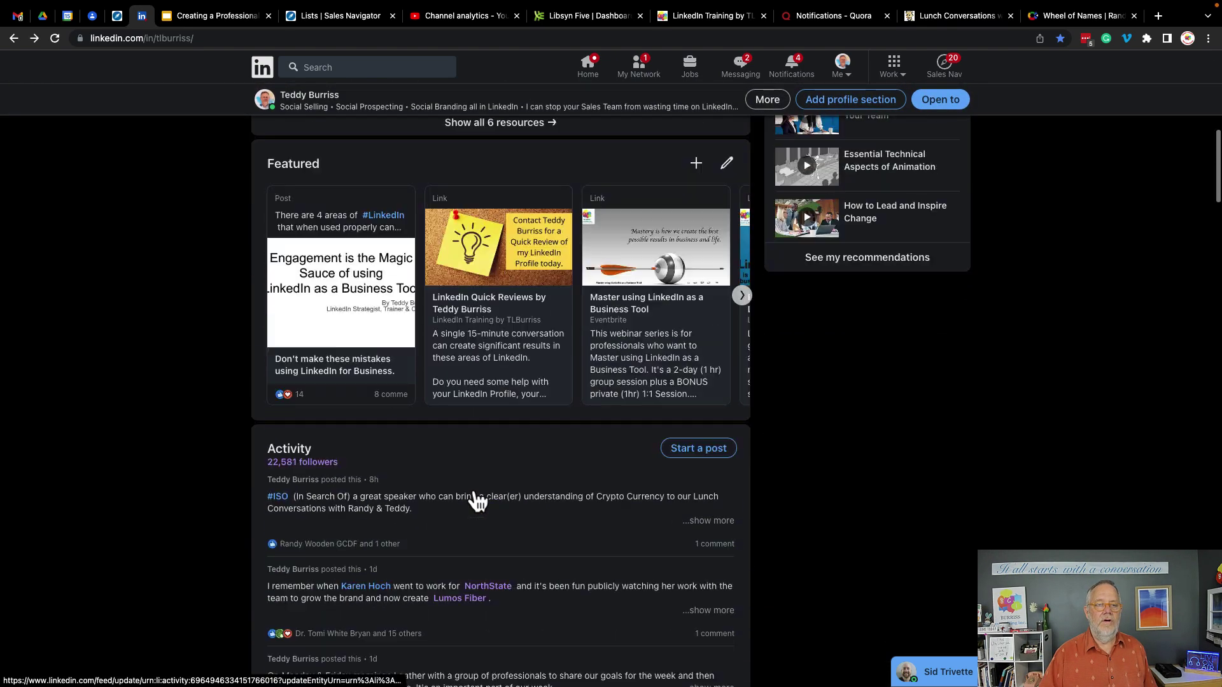
{"action": "left_click", "coordinate": [497, 344]}
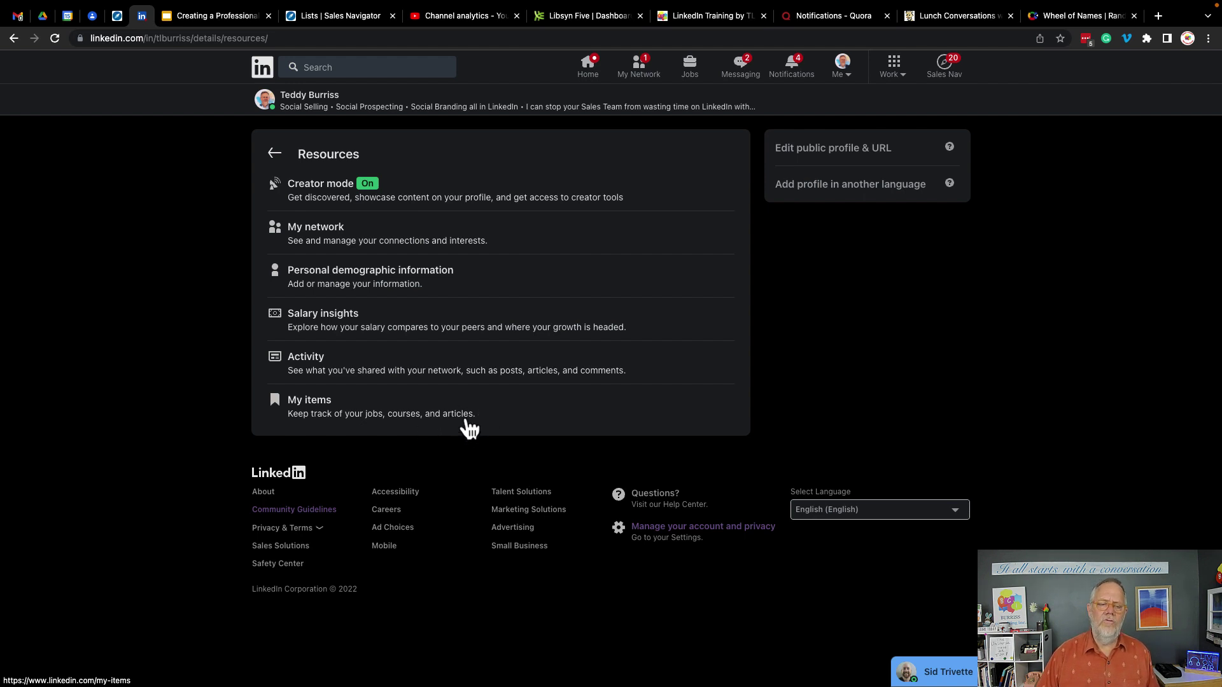
Open the Activity resource and view the profile's activity filtered by Articles and by Posts
{"action": "left_click", "coordinate": [347, 375]}
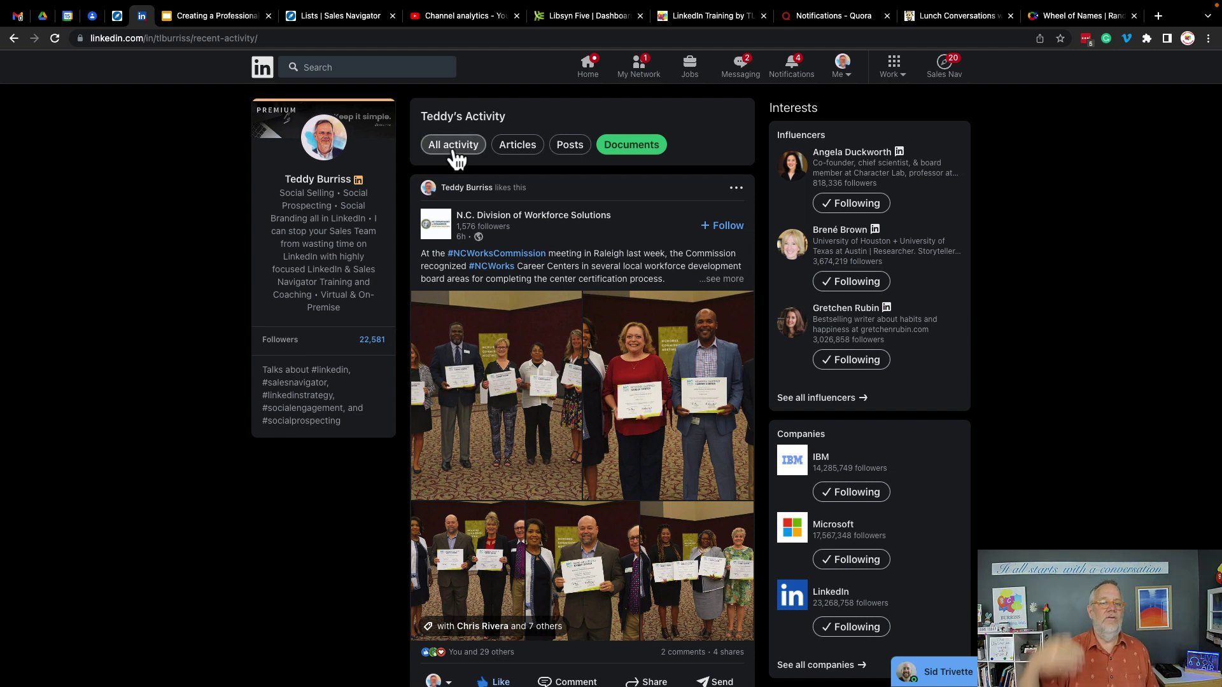
{"action": "left_click", "coordinate": [518, 145]}
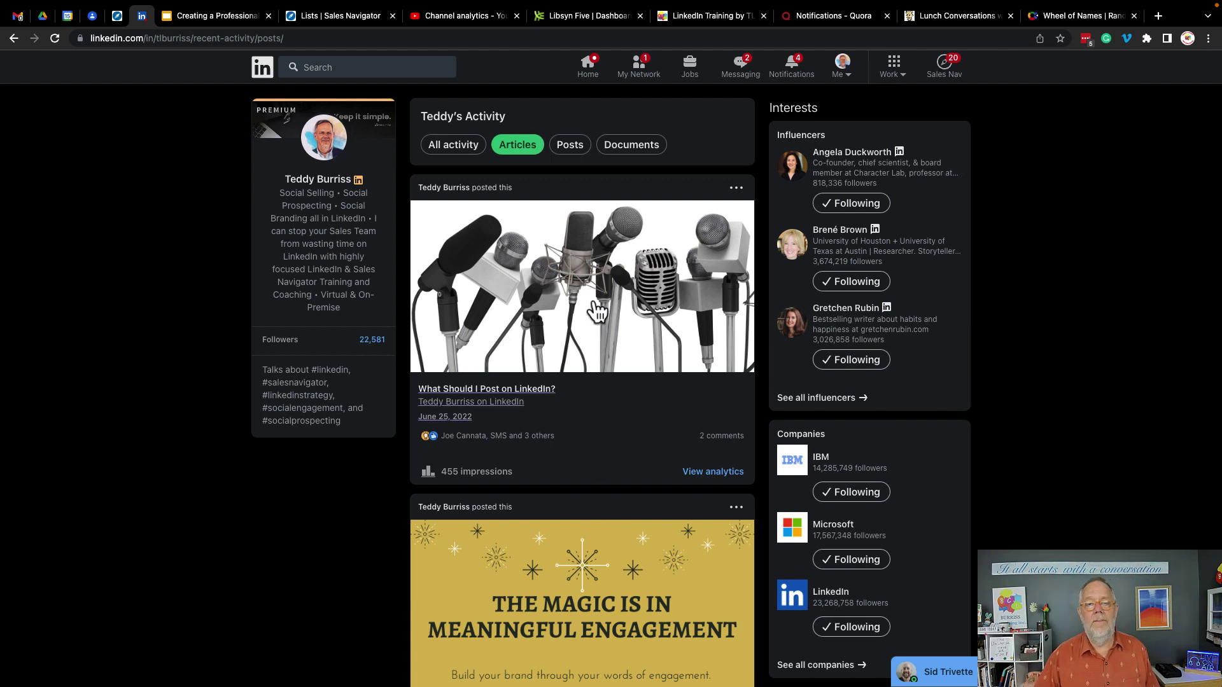
{"action": "left_click", "coordinate": [567, 150]}
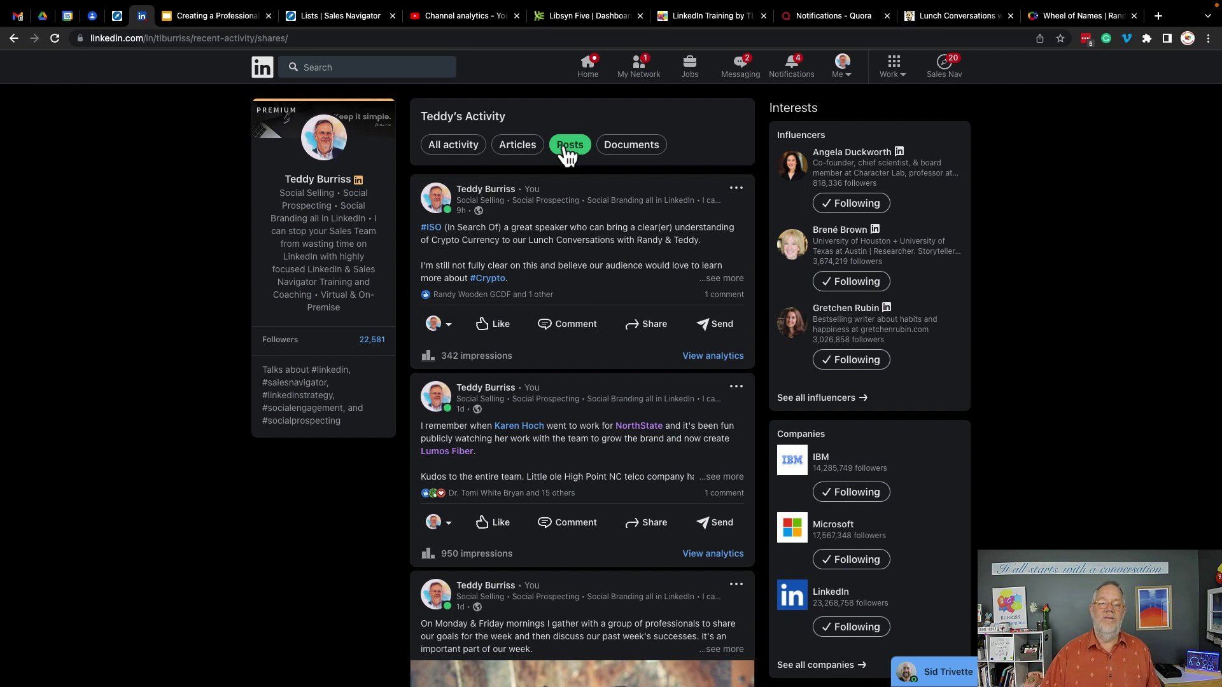
Filter the activity by Documents, examine the shared documents, and return to the Resources list
{"action": "left_click", "coordinate": [626, 156]}
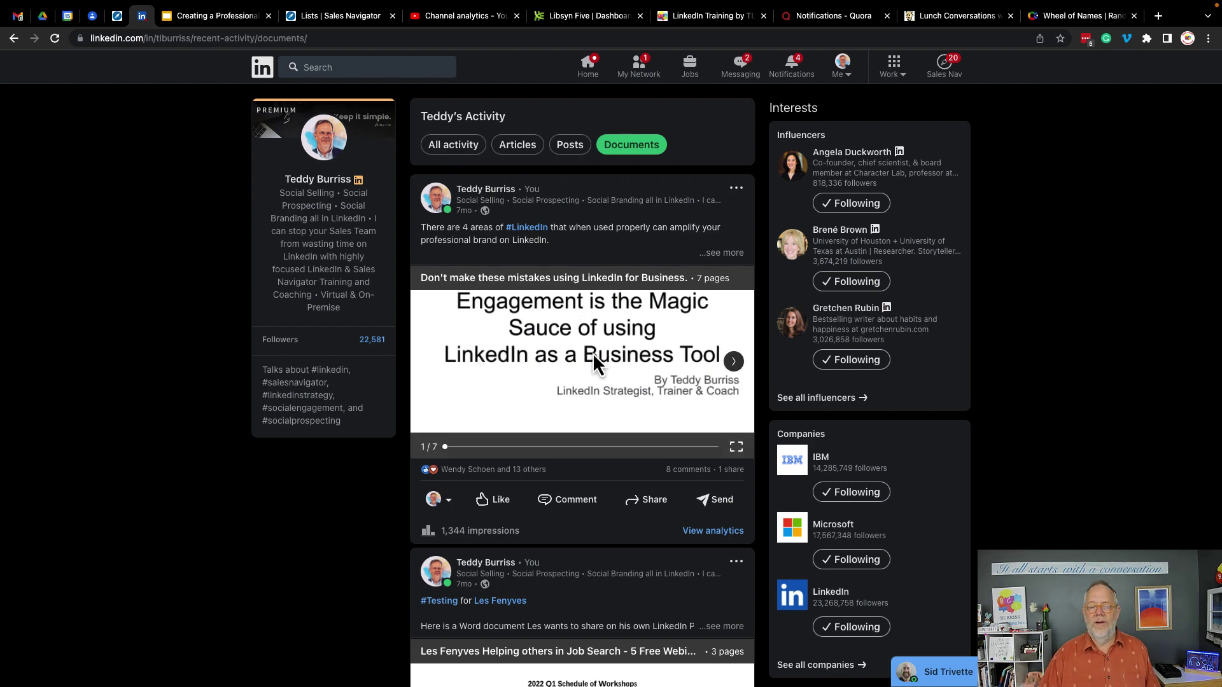
{"action": "scroll", "coordinate": [594, 356], "scroll_direction": "down", "scroll_amount": 9}
{"action": "scroll", "coordinate": [593, 356], "scroll_direction": "down", "scroll_amount": 15}
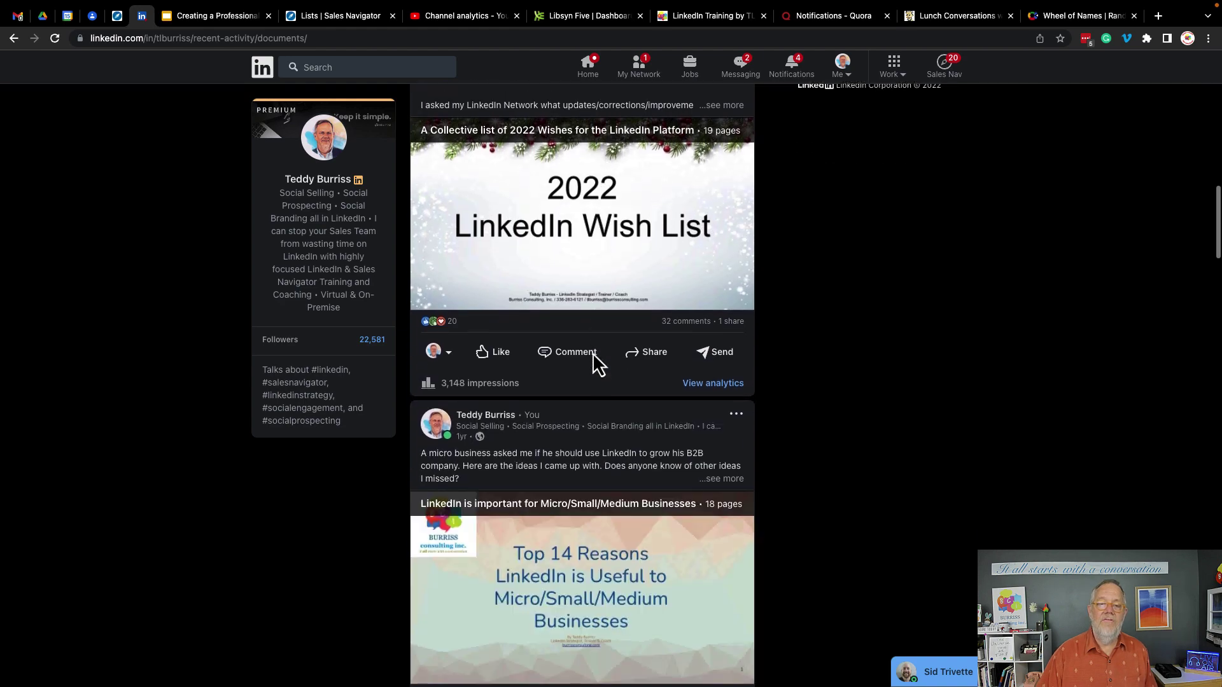
{"action": "scroll", "coordinate": [593, 353], "scroll_direction": "up", "scroll_amount": 20}
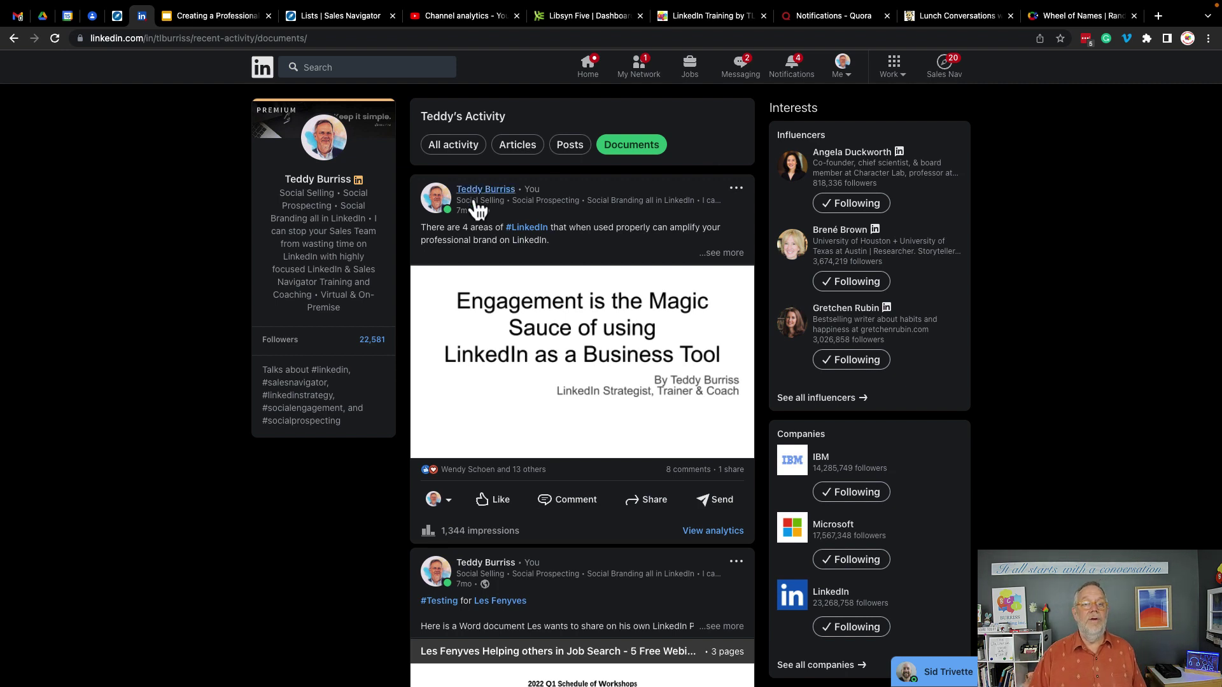
{"action": "scroll", "coordinate": [341, 273], "scroll_direction": "left", "scroll_amount": 10}
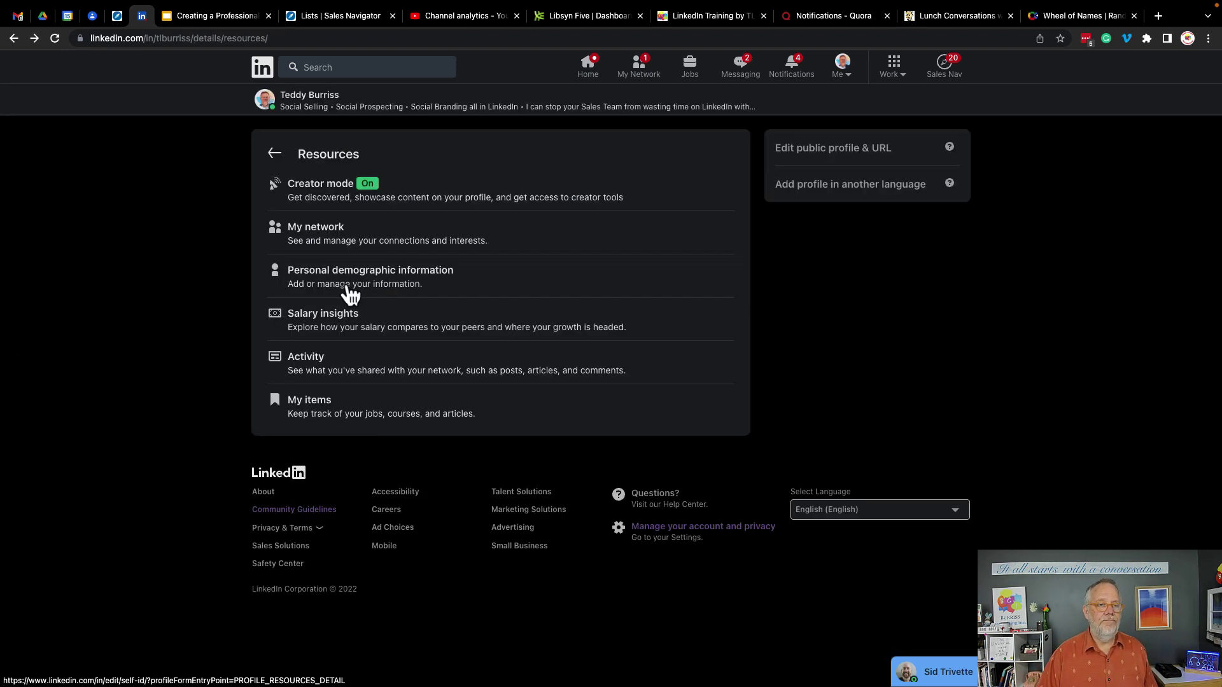
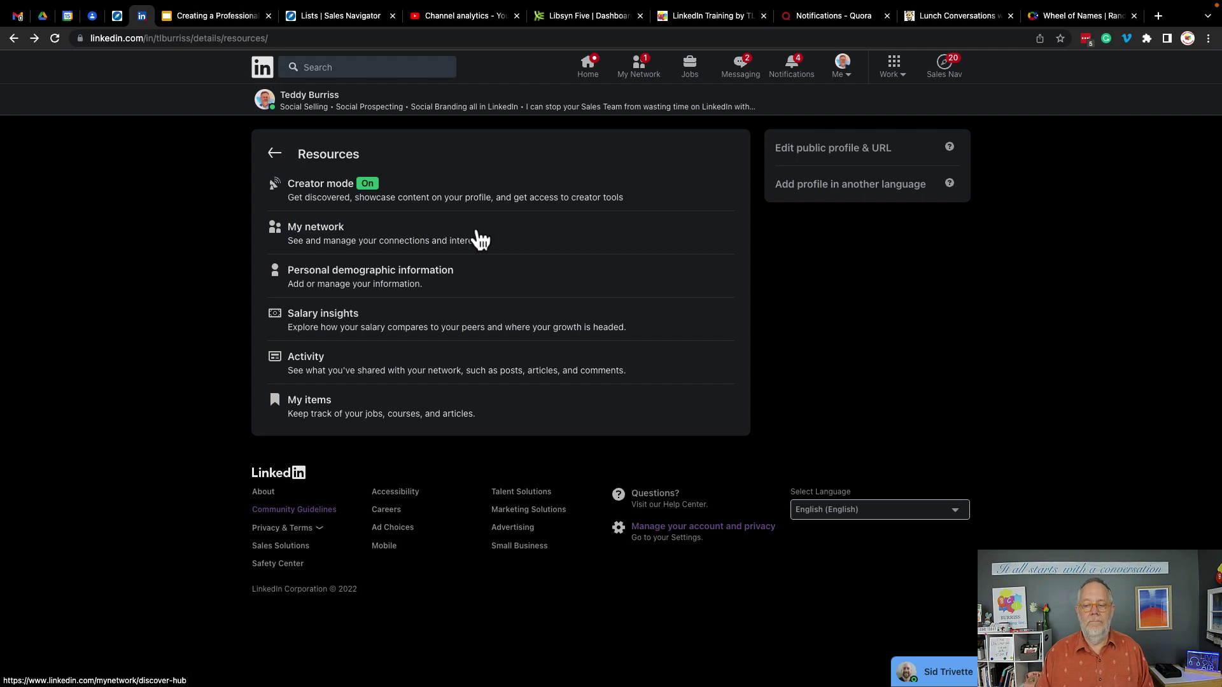
Open Creator mode to examine its topics and creator tools, close it without changes, and return to the profile
{"action": "left_click", "coordinate": [304, 206]}
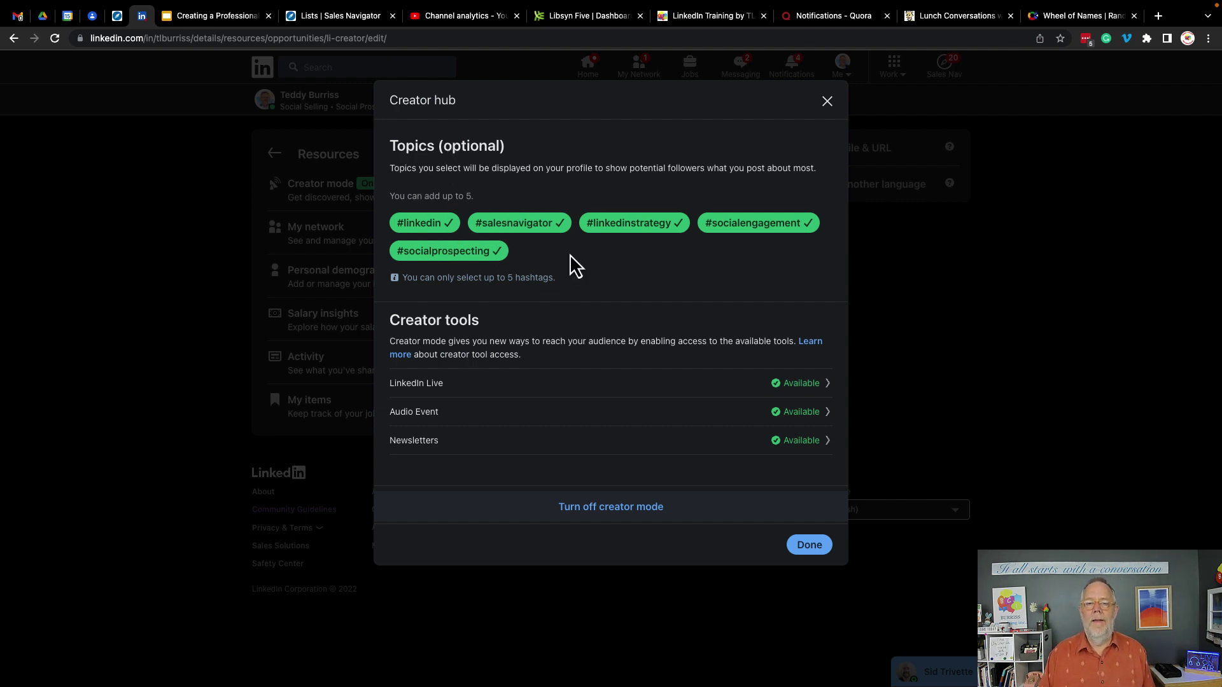
{"action": "scroll", "coordinate": [486, 366], "scroll_direction": "down", "scroll_amount": 1}
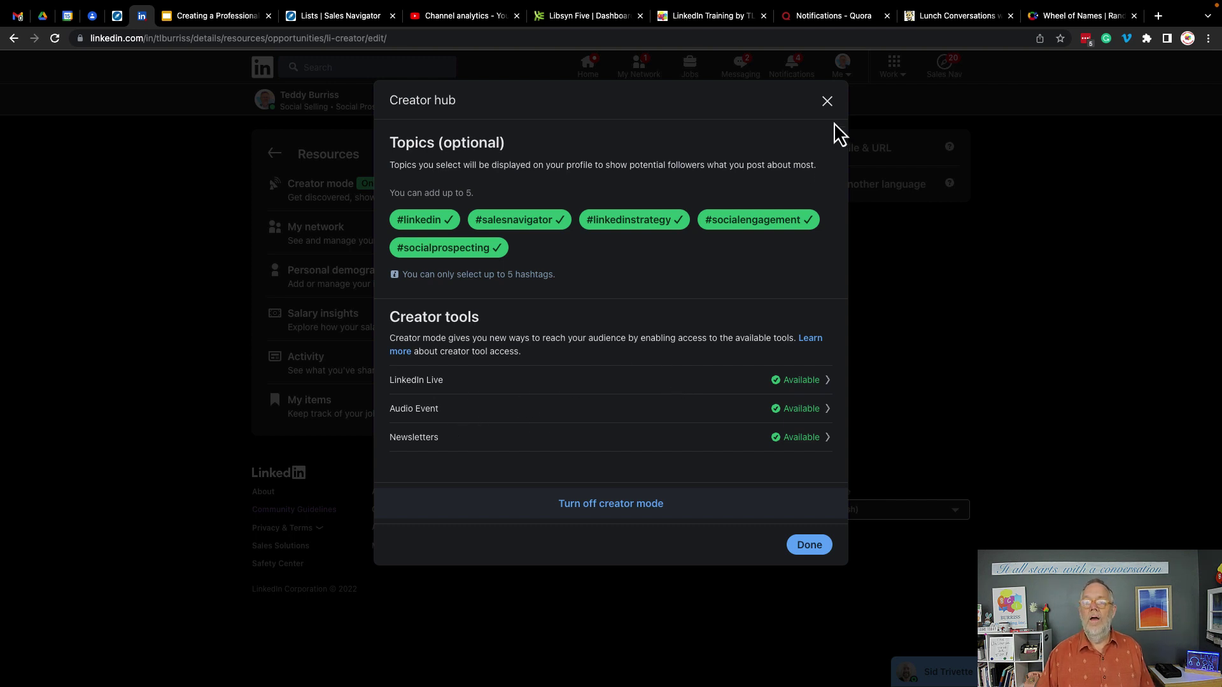
{"action": "left_click", "coordinate": [827, 102]}
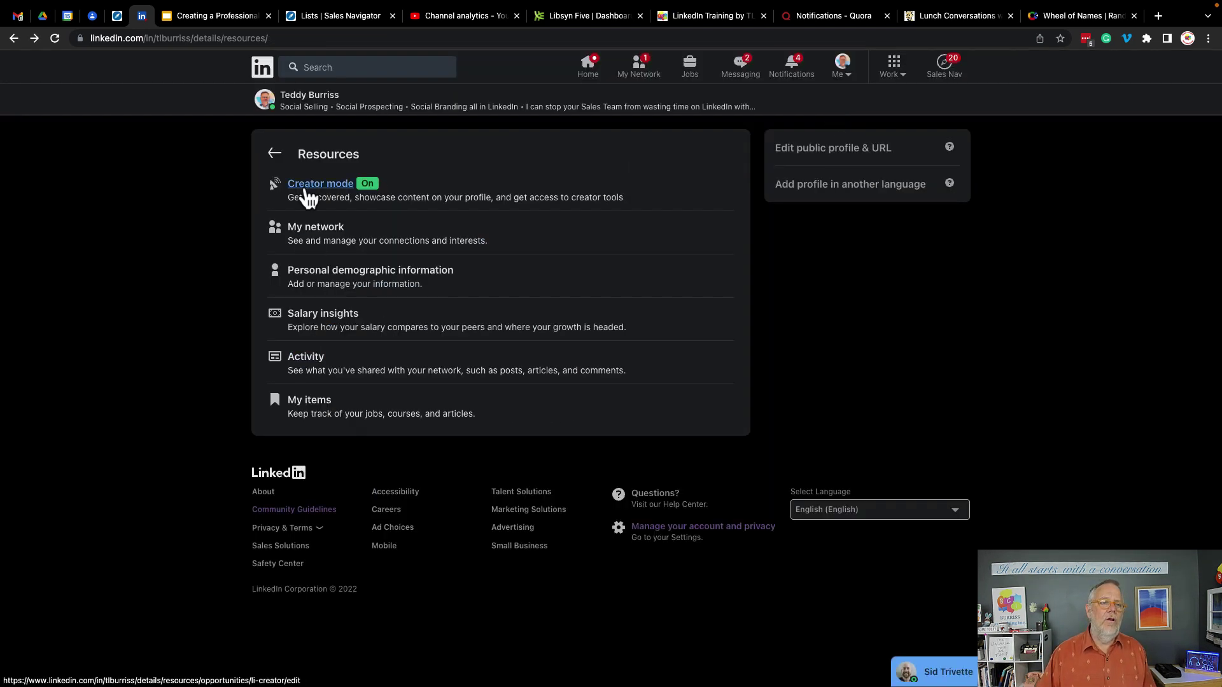
{"action": "left_click", "coordinate": [274, 154]}
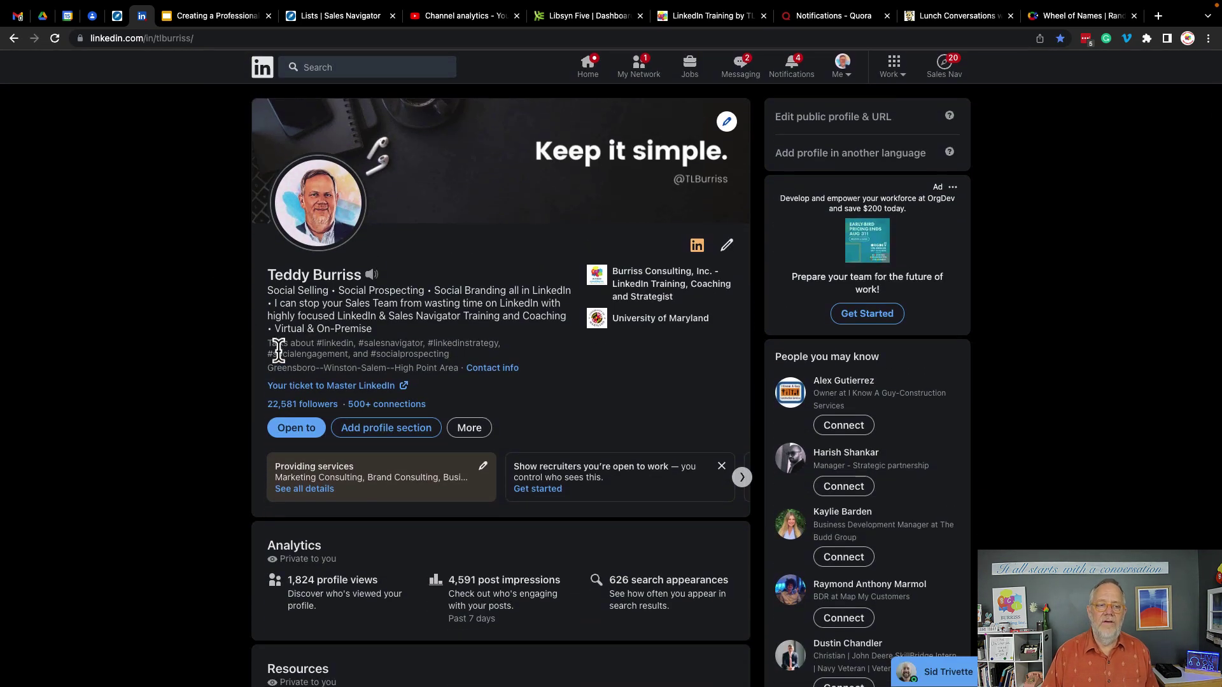
Highlight the "Talks about" hashtags in the intro and examine the profile's additional actions, such as Save to PDF and Build a resume
{"action": "left_click_drag", "start_coordinate": [278, 345], "coordinate": [469, 355]}
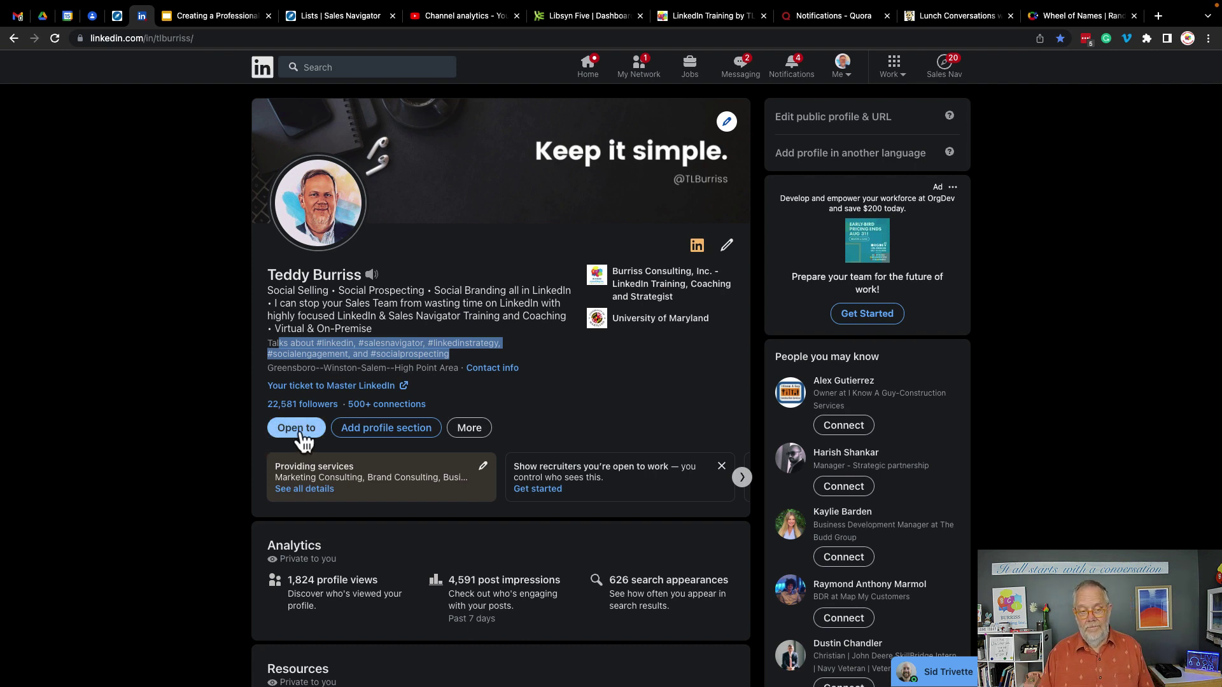
{"action": "left_click", "coordinate": [472, 431]}
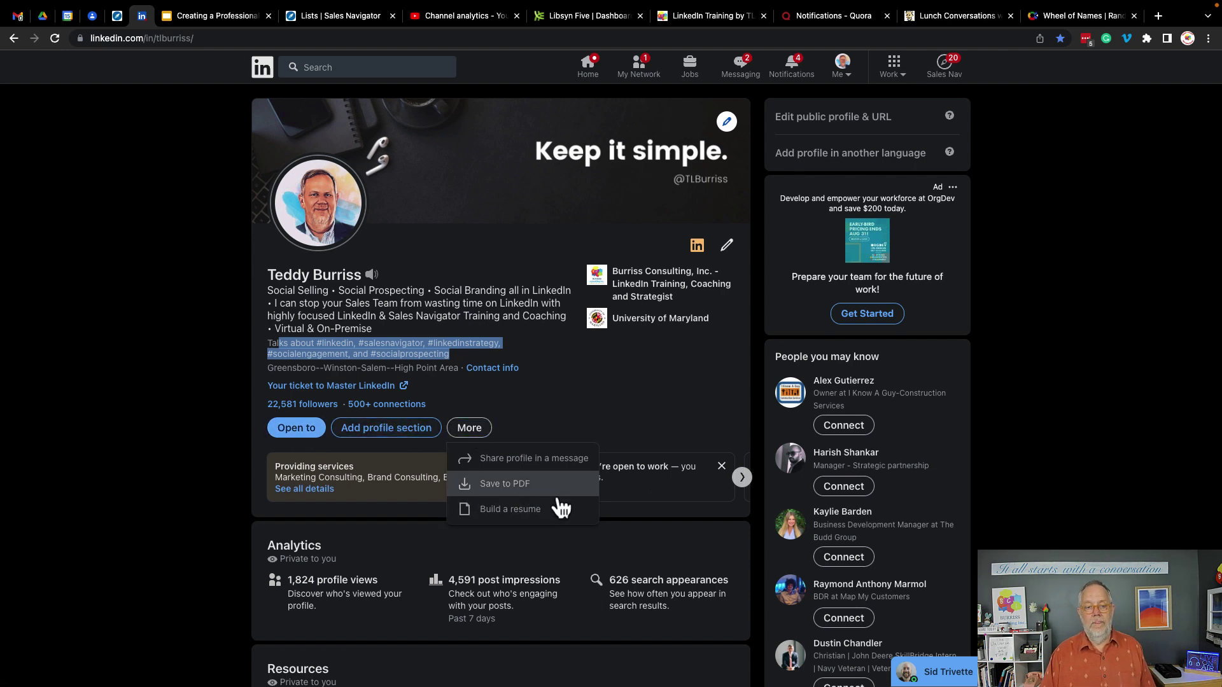
{"action": "left_click", "coordinate": [576, 370]}
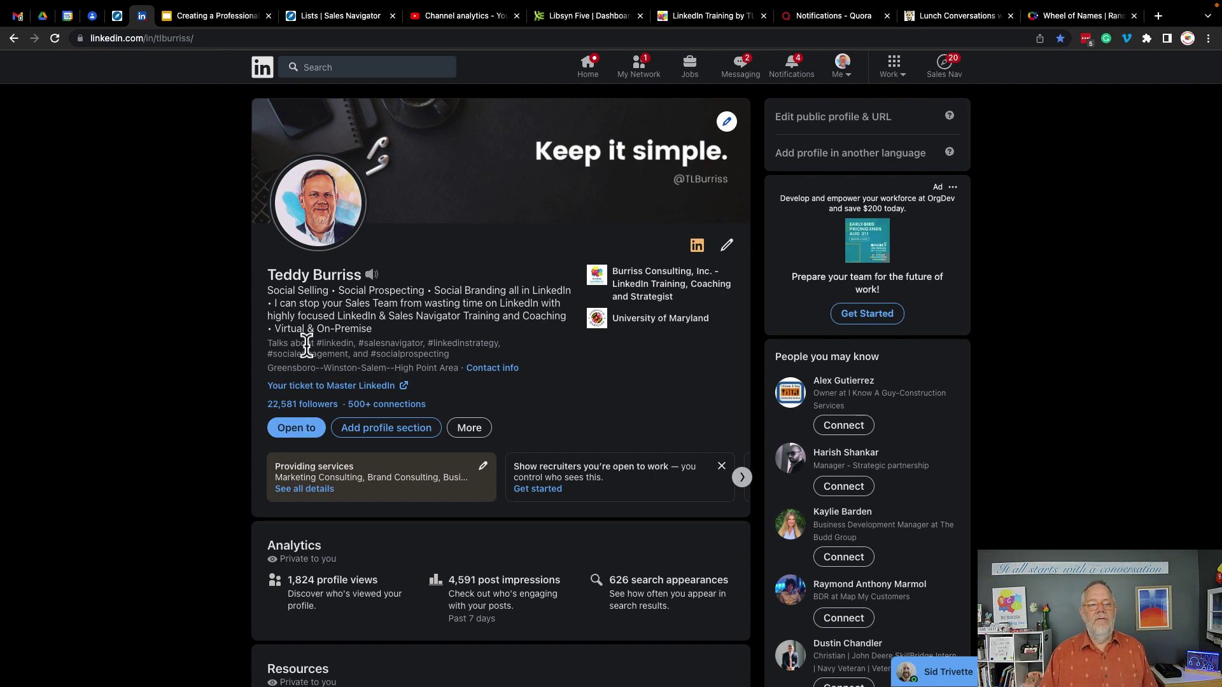
{"action": "left_click_drag", "start_coordinate": [295, 344], "coordinate": [337, 354]}
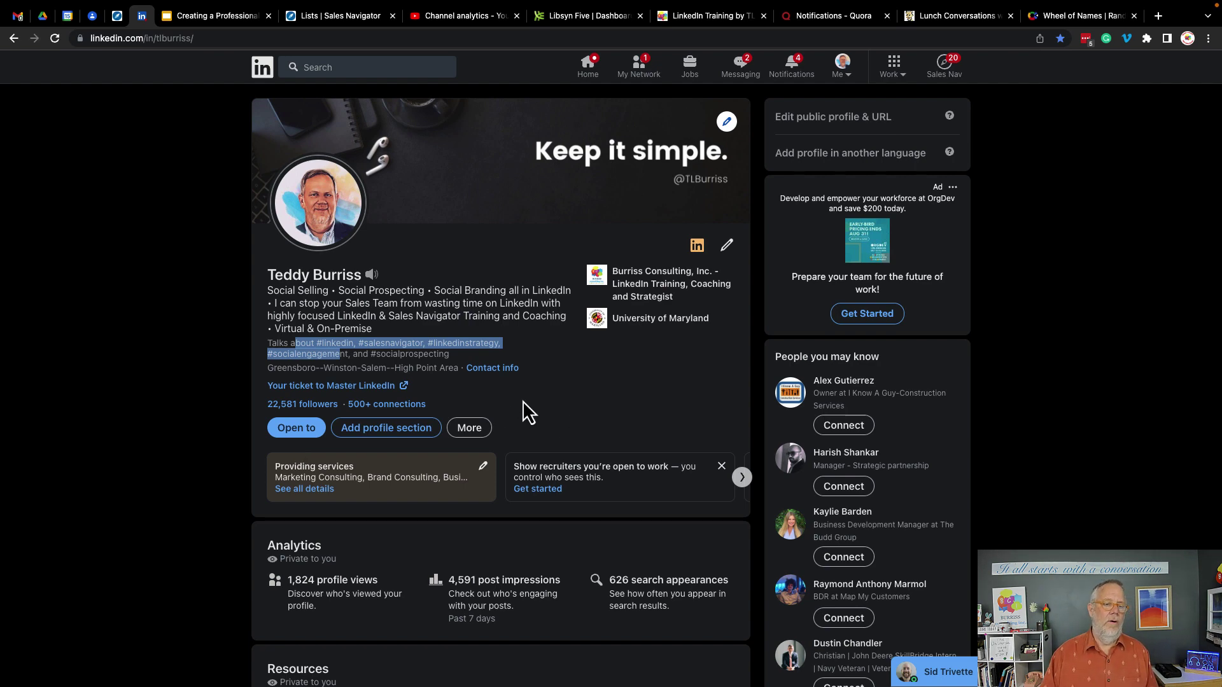
Reopen the Creator hub from the profile's Resources section, review its hashtag topics, and compare them with the "Talks about" line in the intro
{"action": "scroll", "coordinate": [376, 490], "scroll_direction": "down", "scroll_amount": 3}
{"action": "scroll", "coordinate": [377, 490], "scroll_direction": "down", "scroll_amount": 1}
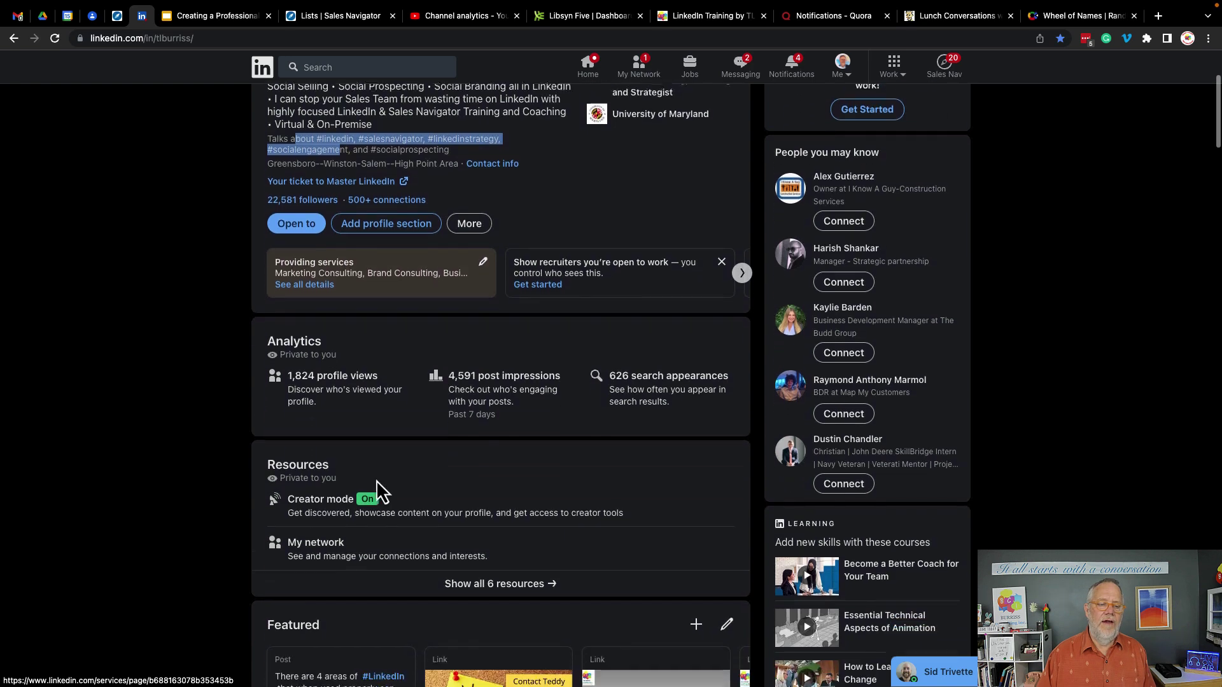
{"action": "left_click", "coordinate": [338, 480]}
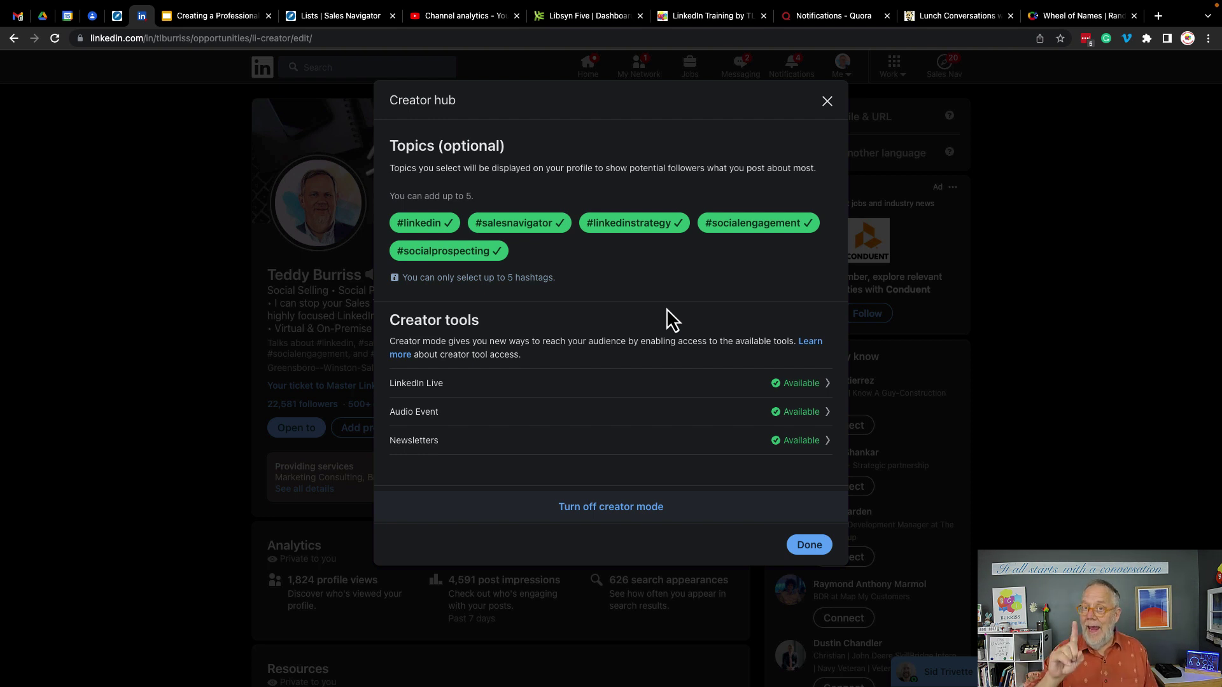
{"action": "left_click", "coordinate": [827, 102]}
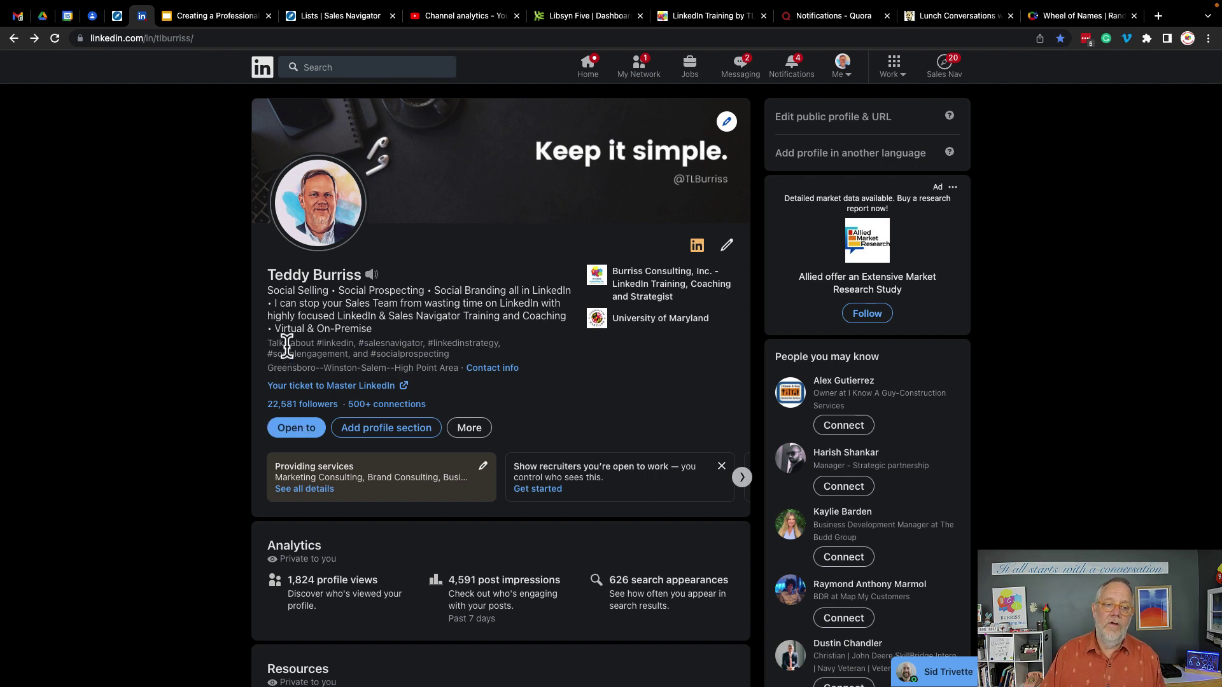
{"action": "left_click_drag", "start_coordinate": [289, 345], "coordinate": [318, 358]}
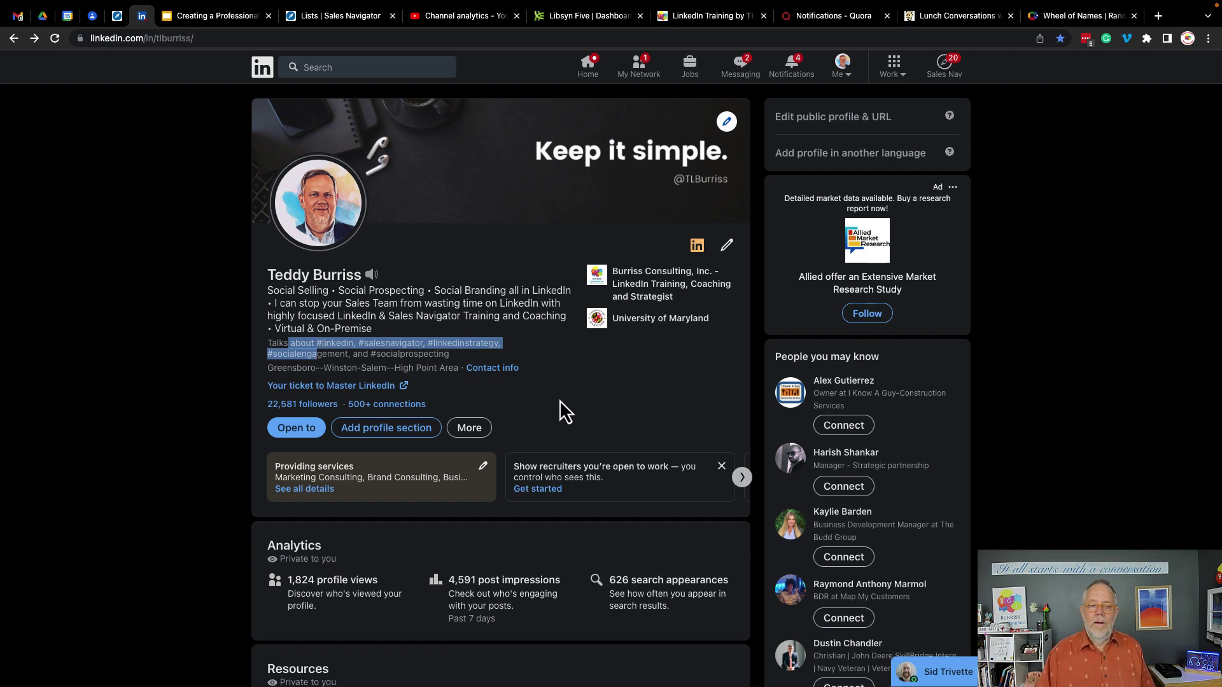
Examine the Core, Recommended and Additional sections that can be added to the profile, and close the list without adding any
{"action": "scroll", "coordinate": [559, 401], "scroll_direction": "down", "scroll_amount": 5}
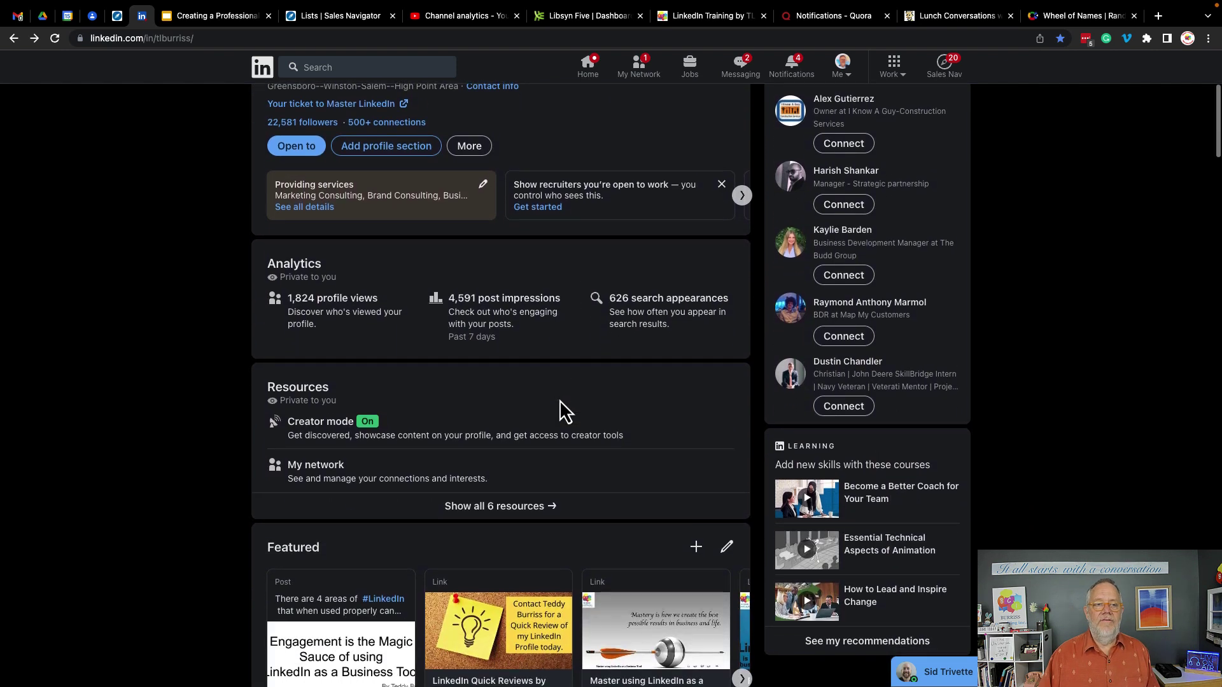
{"action": "scroll", "coordinate": [560, 400], "scroll_direction": "down", "scroll_amount": 3}
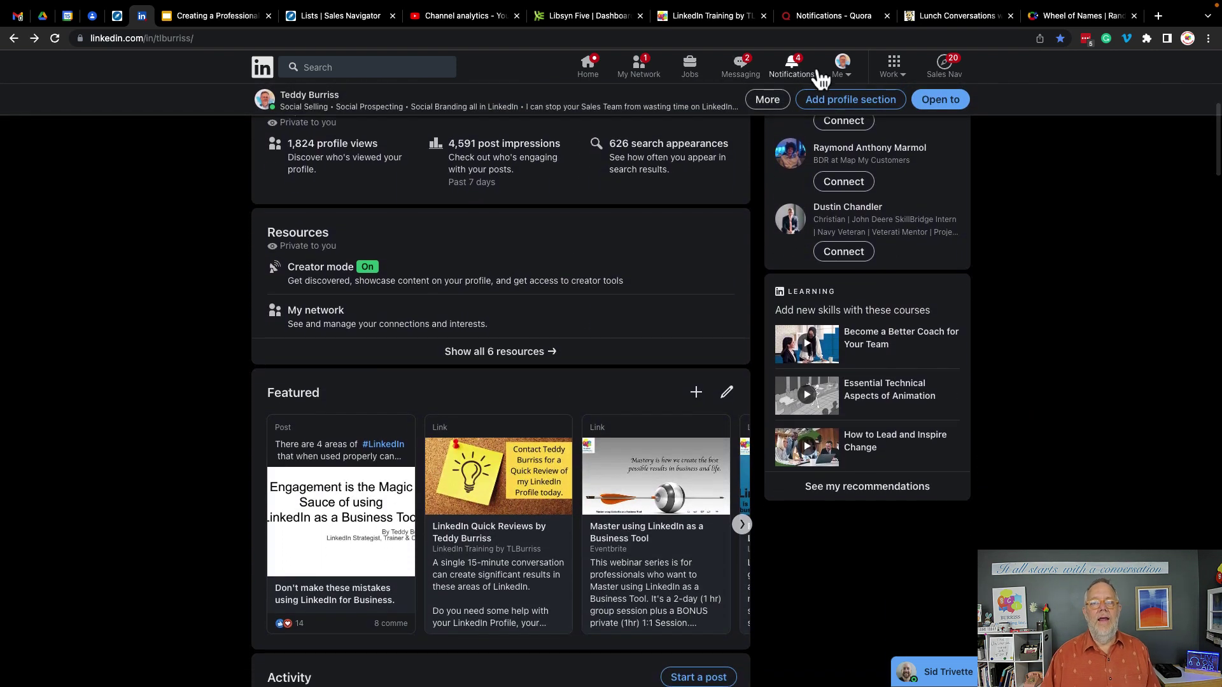
{"action": "left_click", "coordinate": [839, 114]}
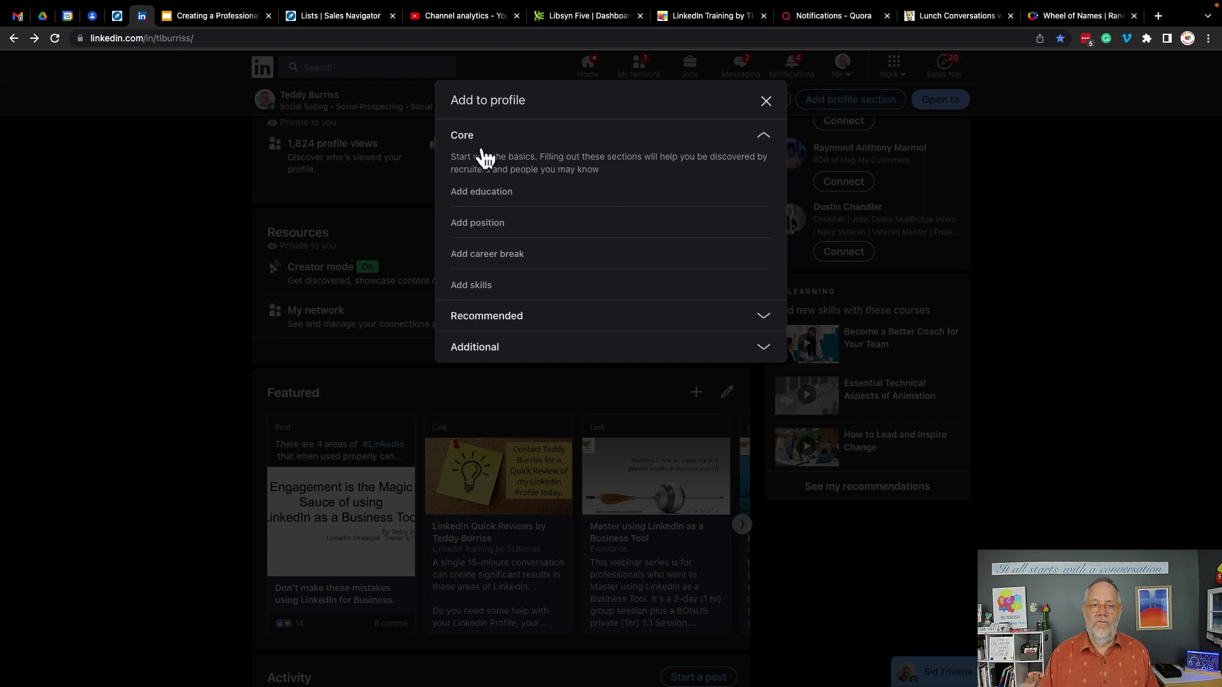
{"action": "left_click", "coordinate": [487, 320]}
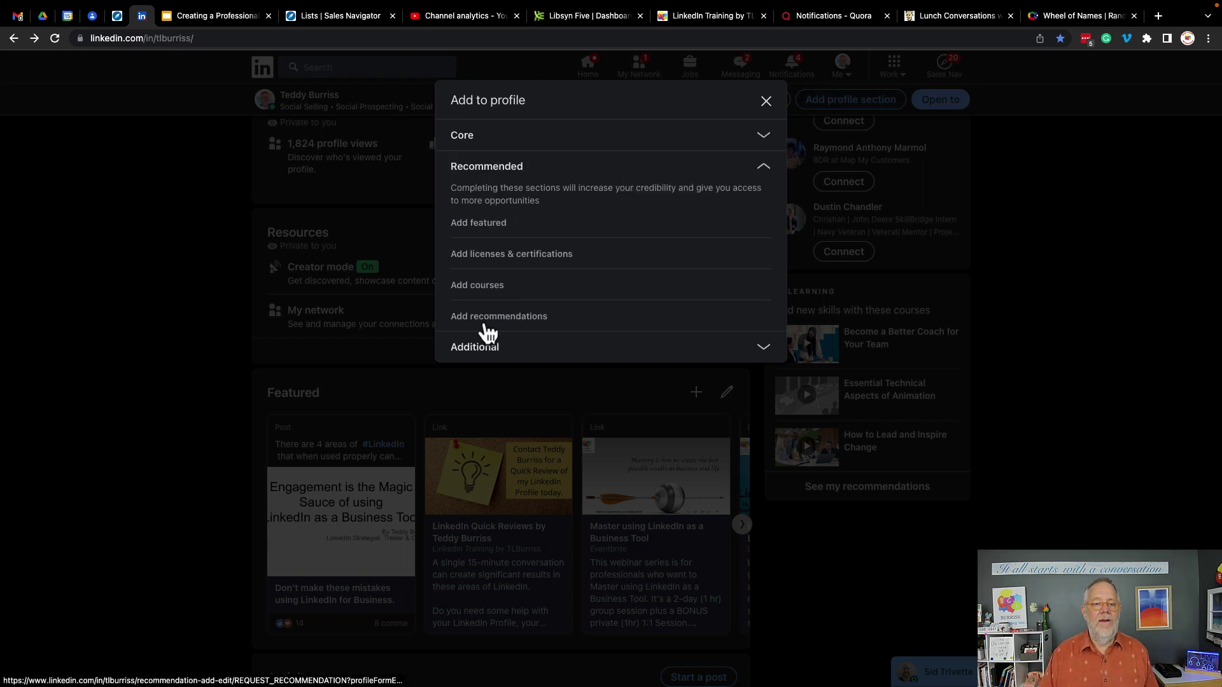
{"action": "left_click", "coordinate": [486, 347]}
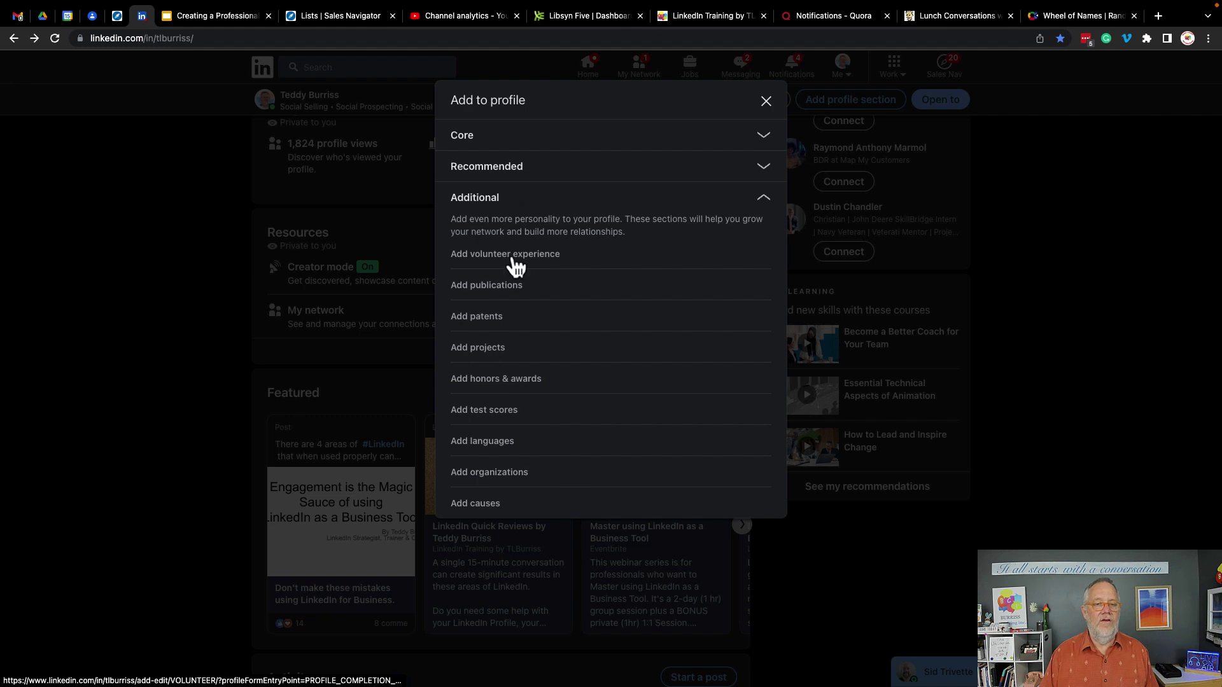
{"action": "left_click", "coordinate": [765, 101]}
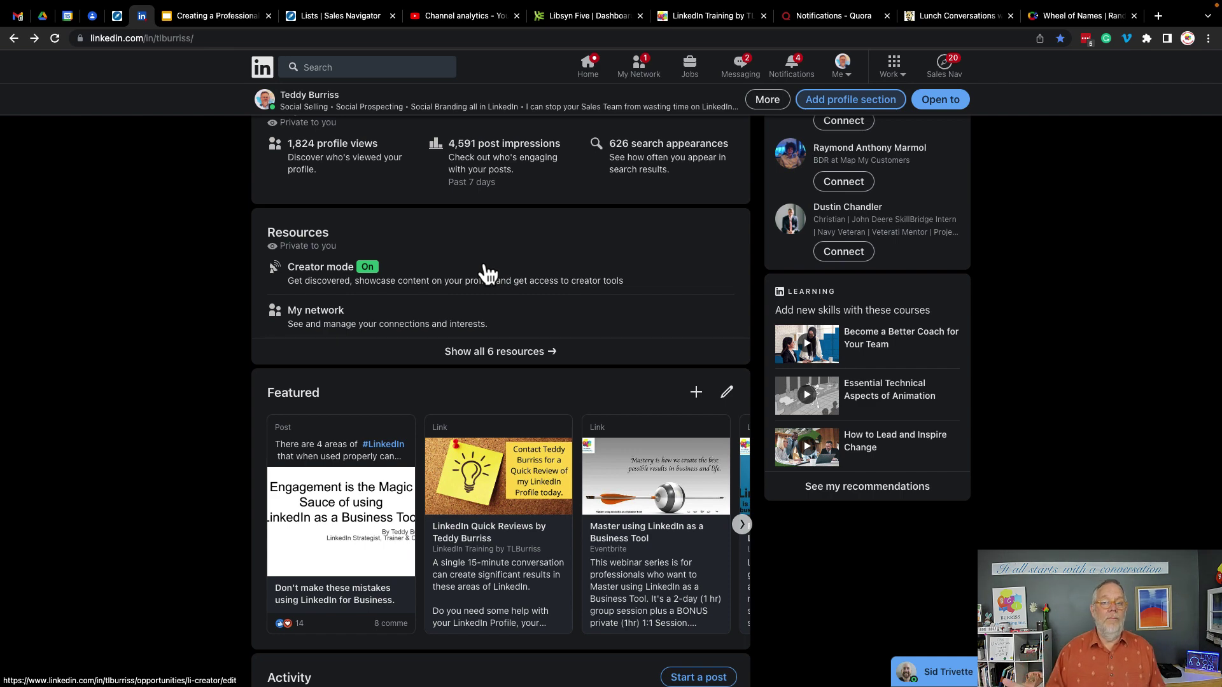
{"action": "left_click", "coordinate": [828, 103]}
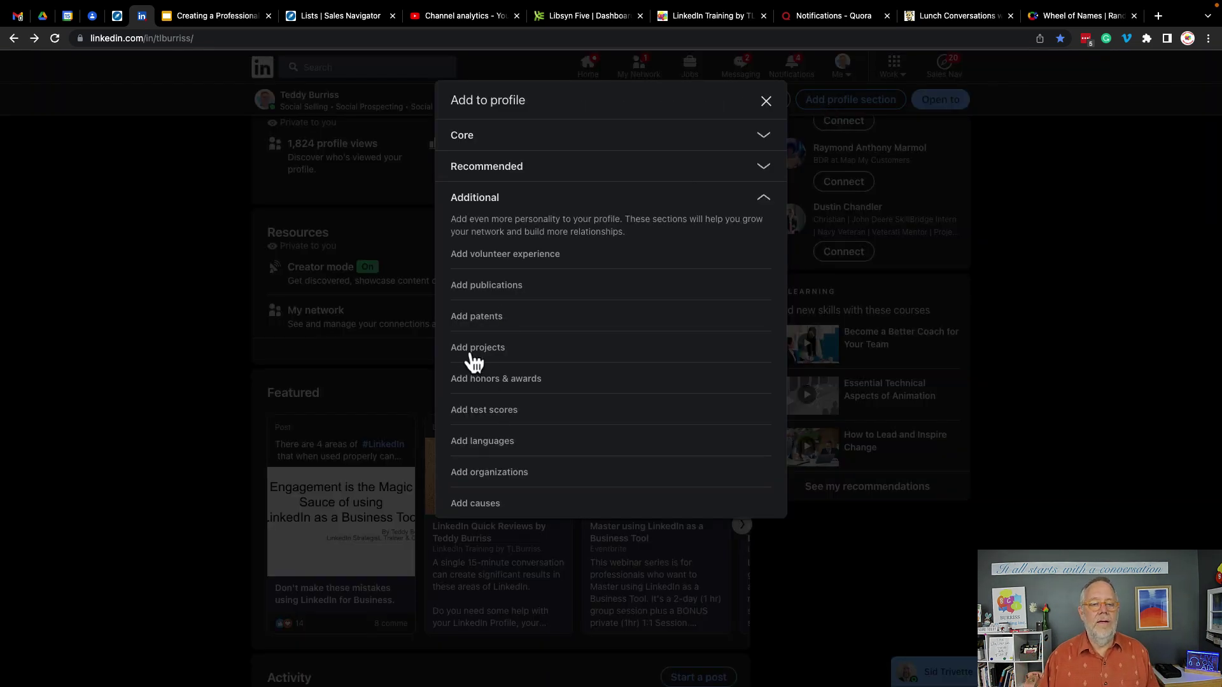
{"action": "left_click", "coordinate": [765, 102]}
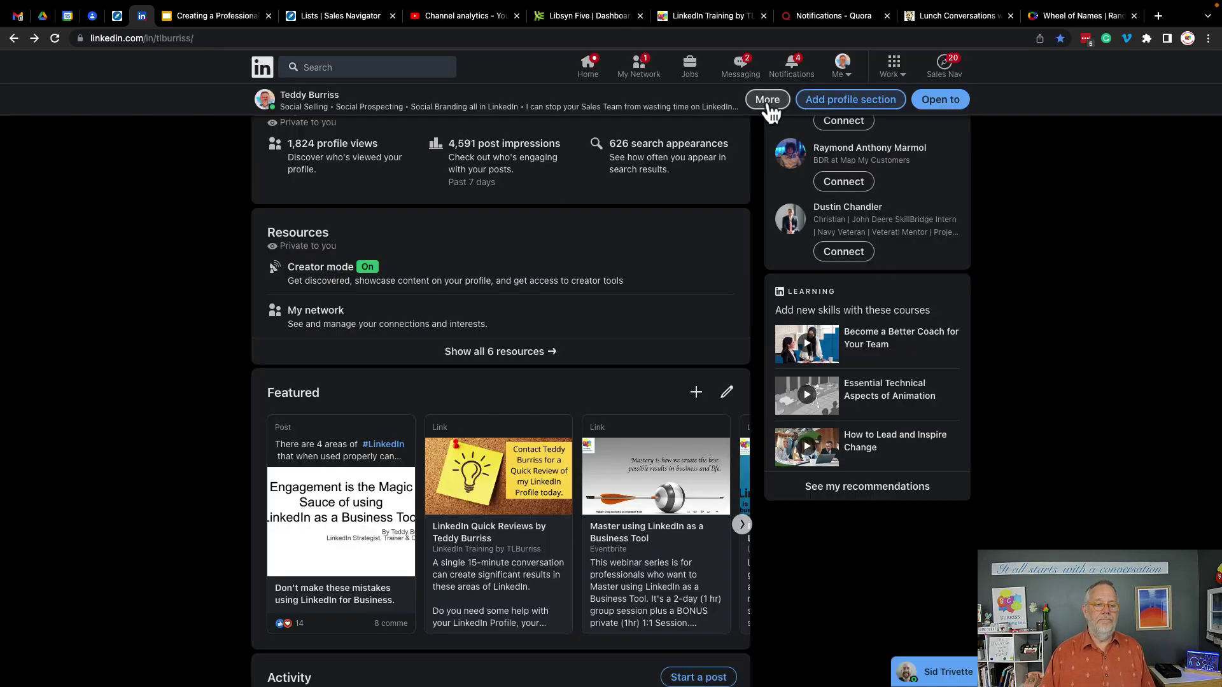
Highlight the Featured section's heading and browse its items two places further along the carousel
{"action": "scroll", "coordinate": [118, 467], "scroll_direction": "down", "scroll_amount": 4}
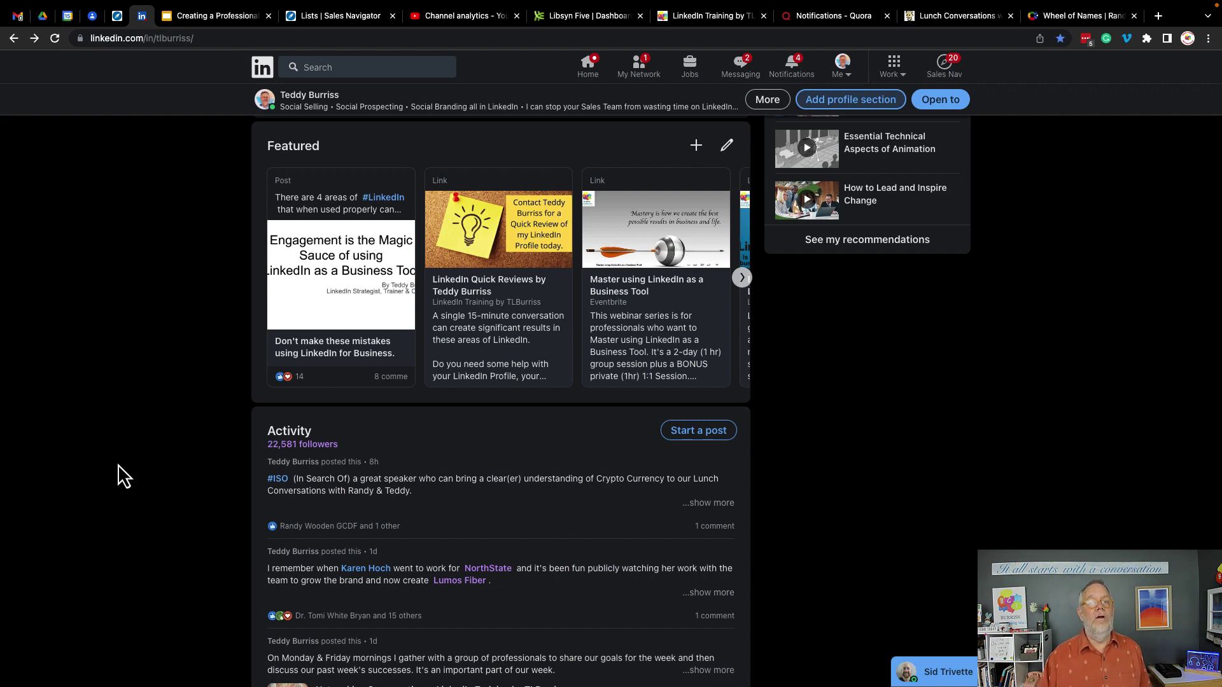
{"action": "double_click", "coordinate": [303, 146]}
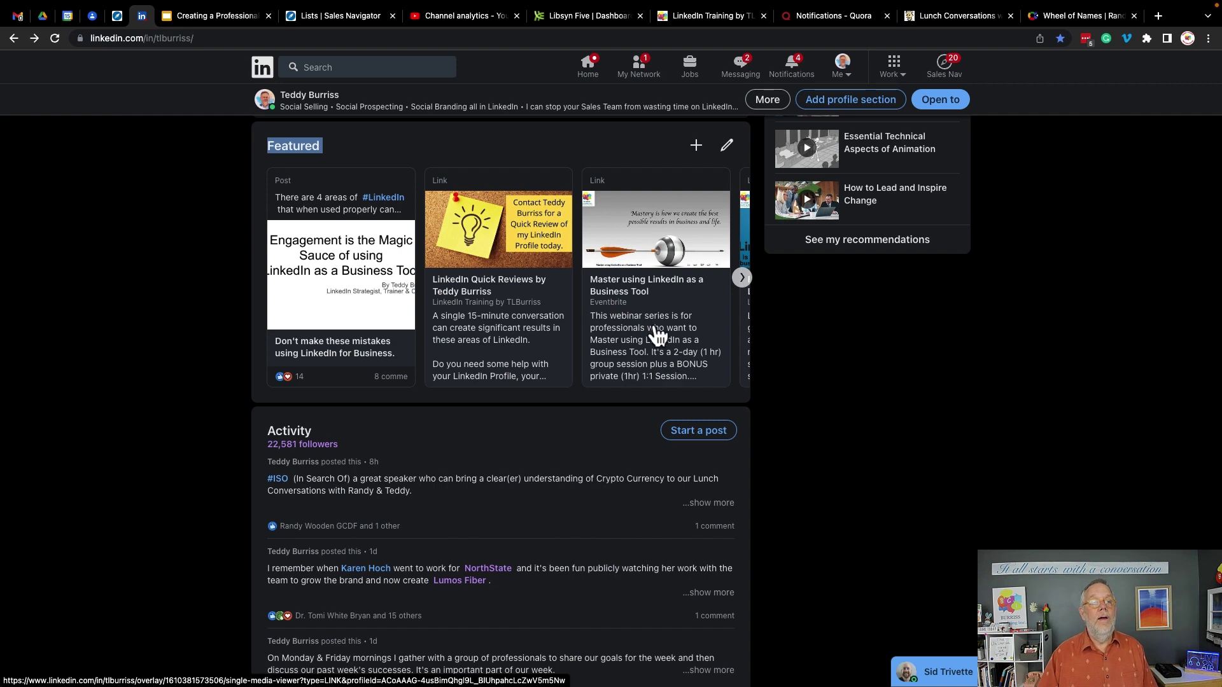
{"action": "left_click", "coordinate": [742, 278]}
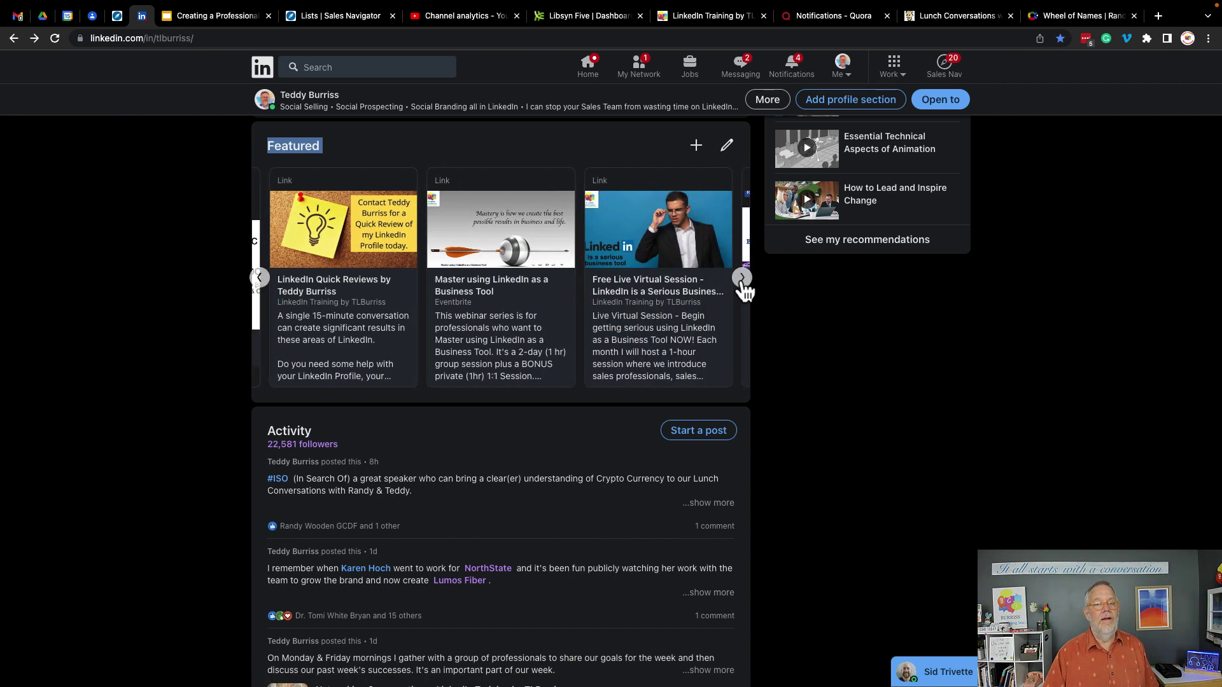
{"action": "left_click", "coordinate": [742, 278]}
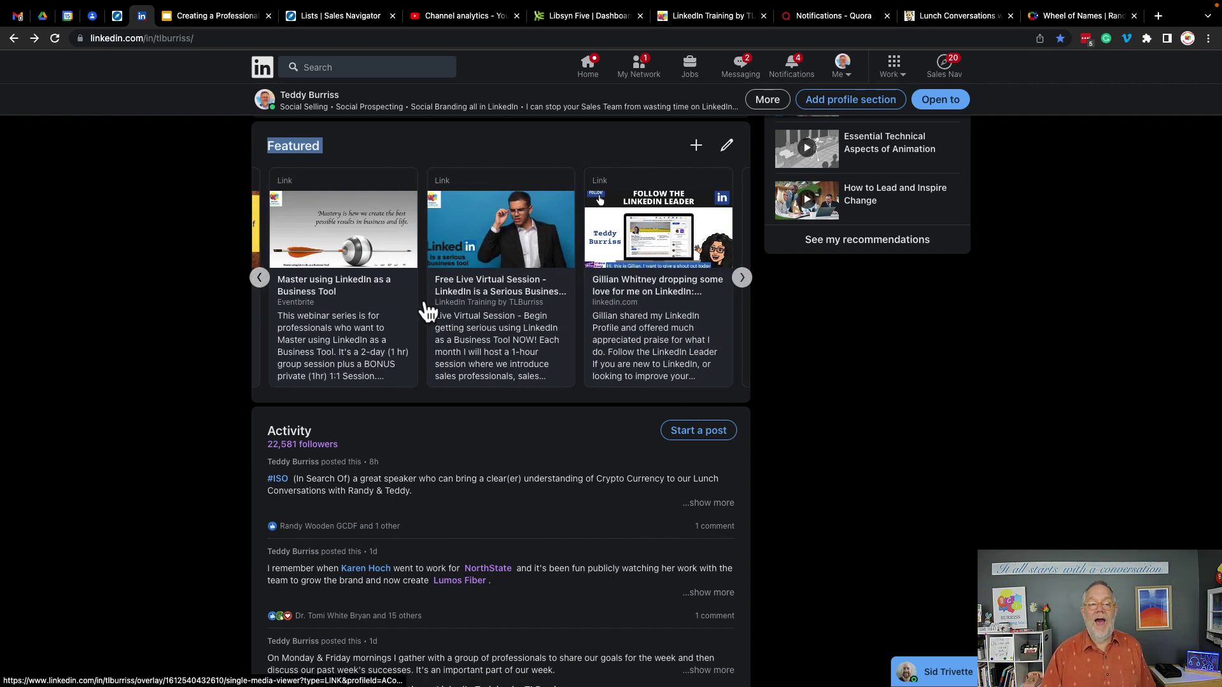
Browse the Featured carousel back to its first item and forward through to its end
{"action": "left_click", "coordinate": [260, 278]}
{"action": "left_click", "coordinate": [259, 278]}
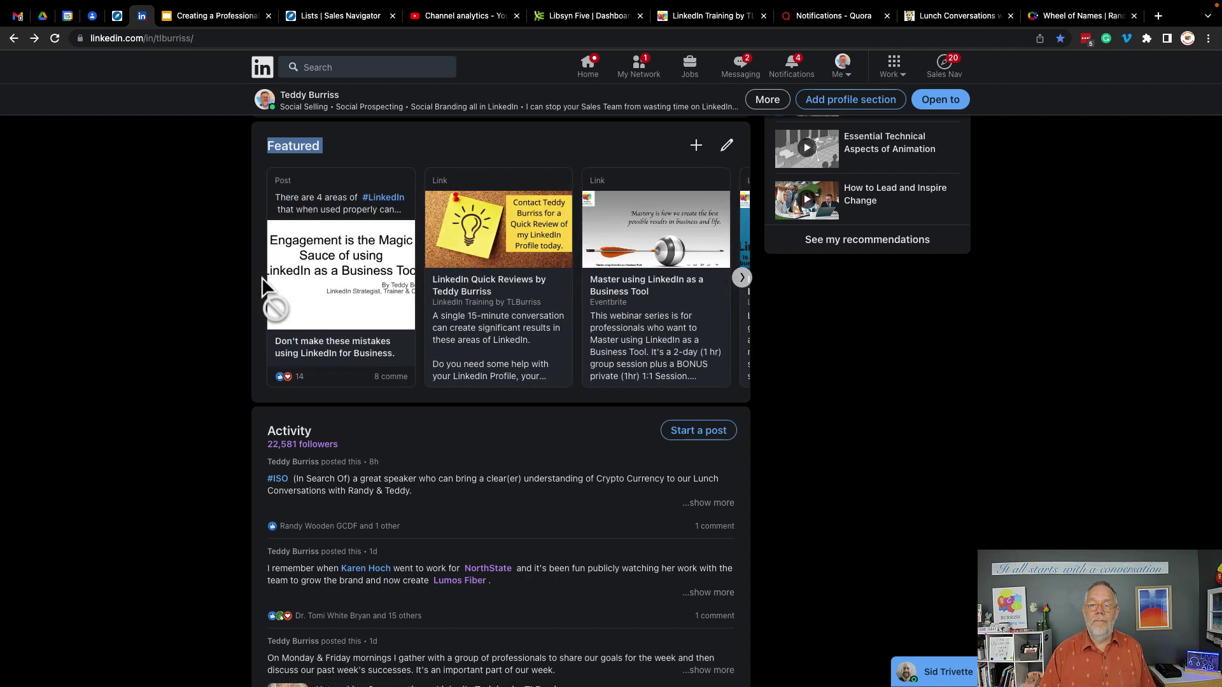
{"action": "left_click", "coordinate": [742, 278]}
{"action": "left_click", "coordinate": [742, 278]}
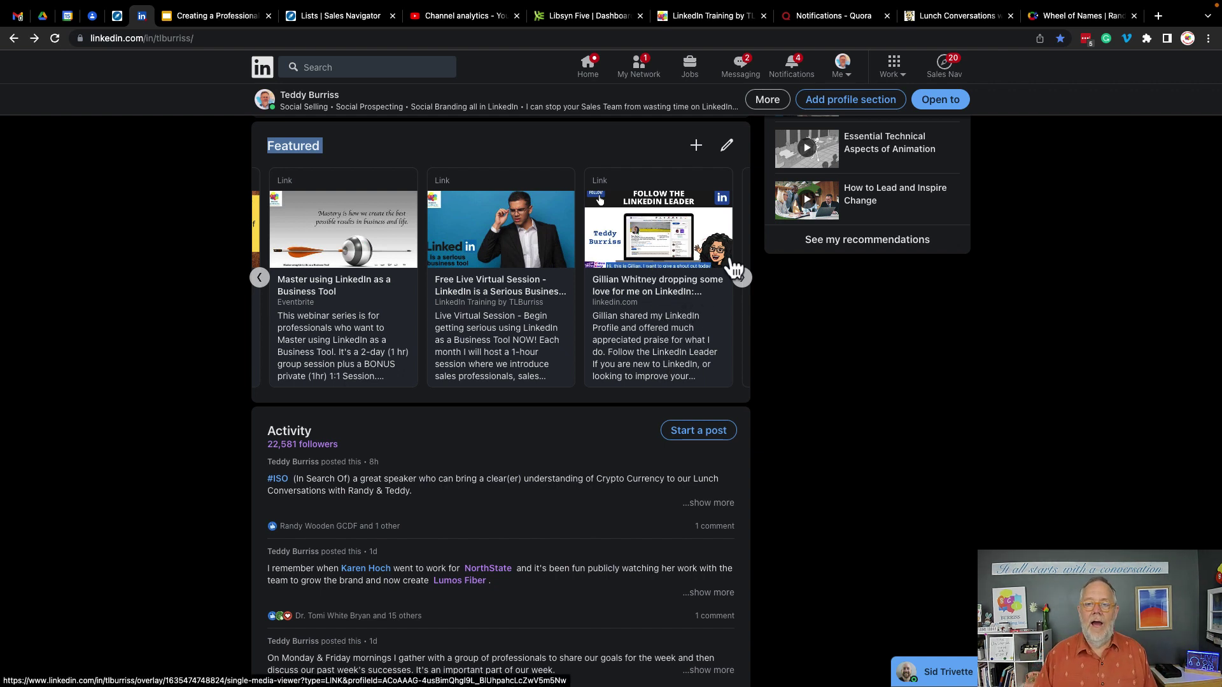
{"action": "left_click", "coordinate": [741, 282]}
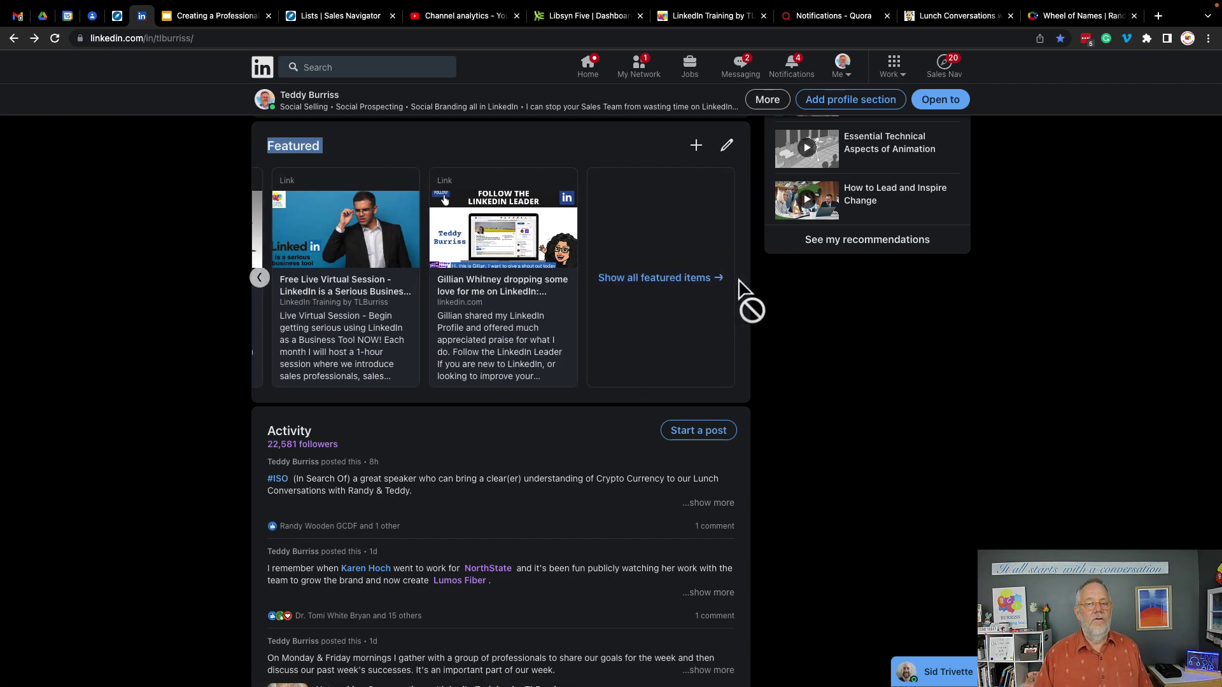
Examine the content types that can be added to Featured, close the list, and return the carousel to its first item
{"action": "left_click", "coordinate": [696, 147]}
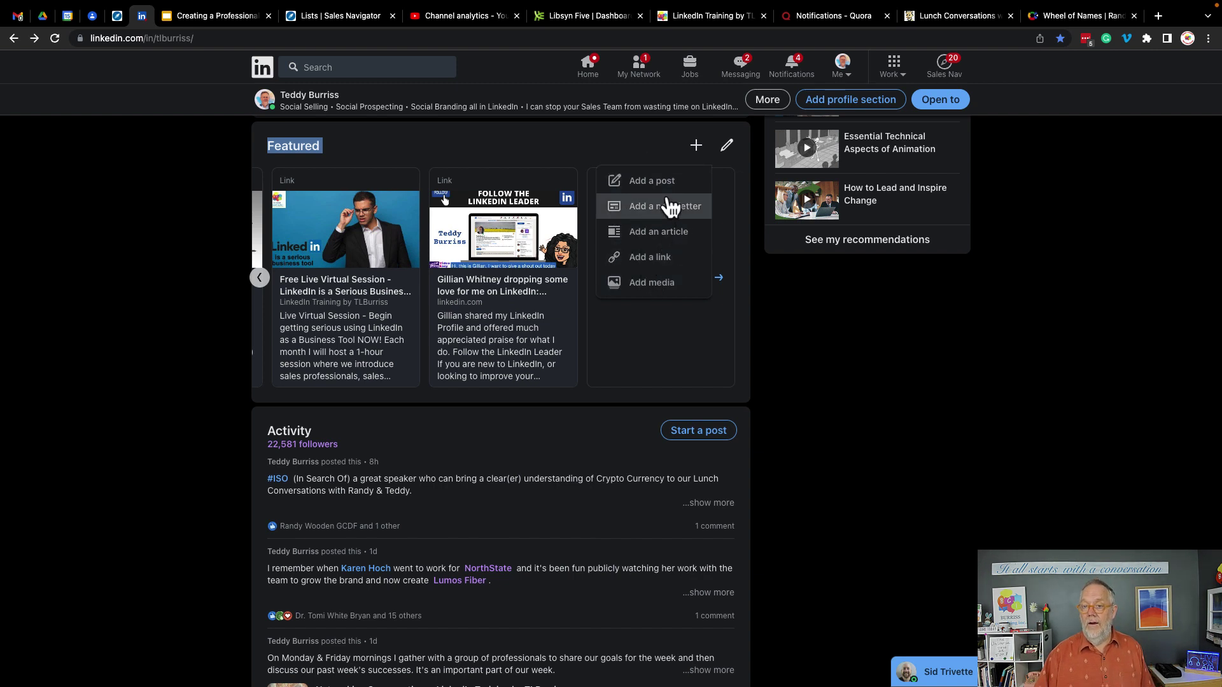
{"action": "left_click", "coordinate": [420, 171]}
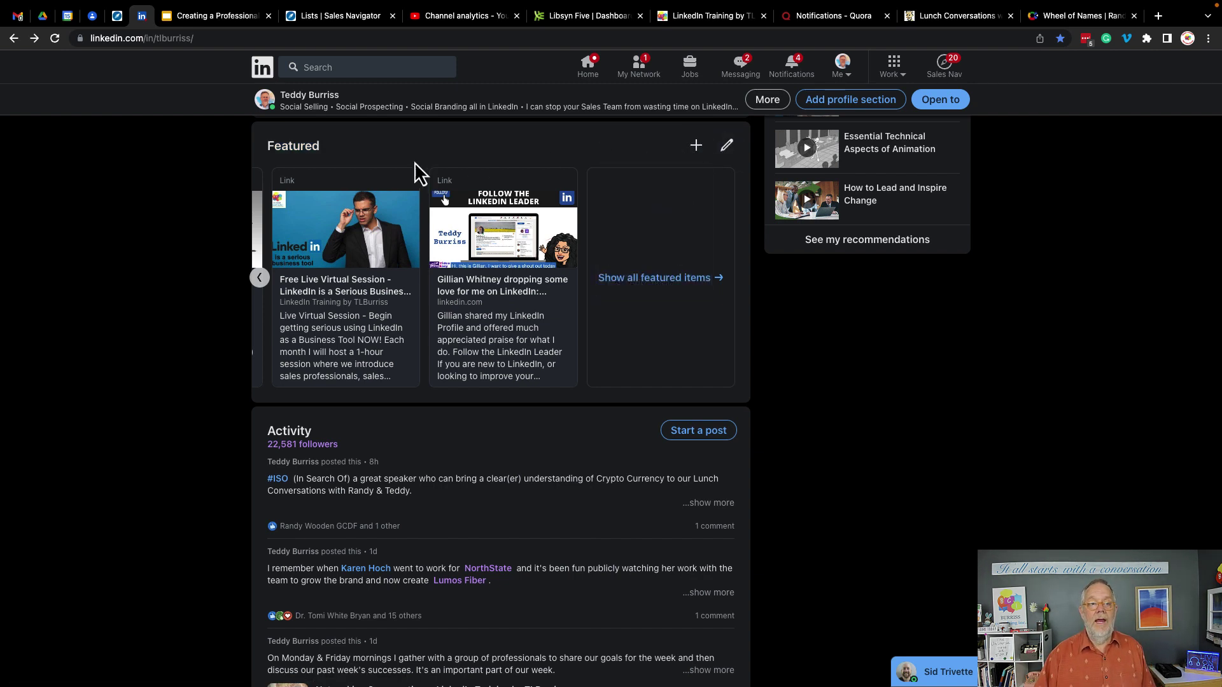
{"action": "left_click_drag", "start_coordinate": [266, 277], "coordinate": [267, 278]}
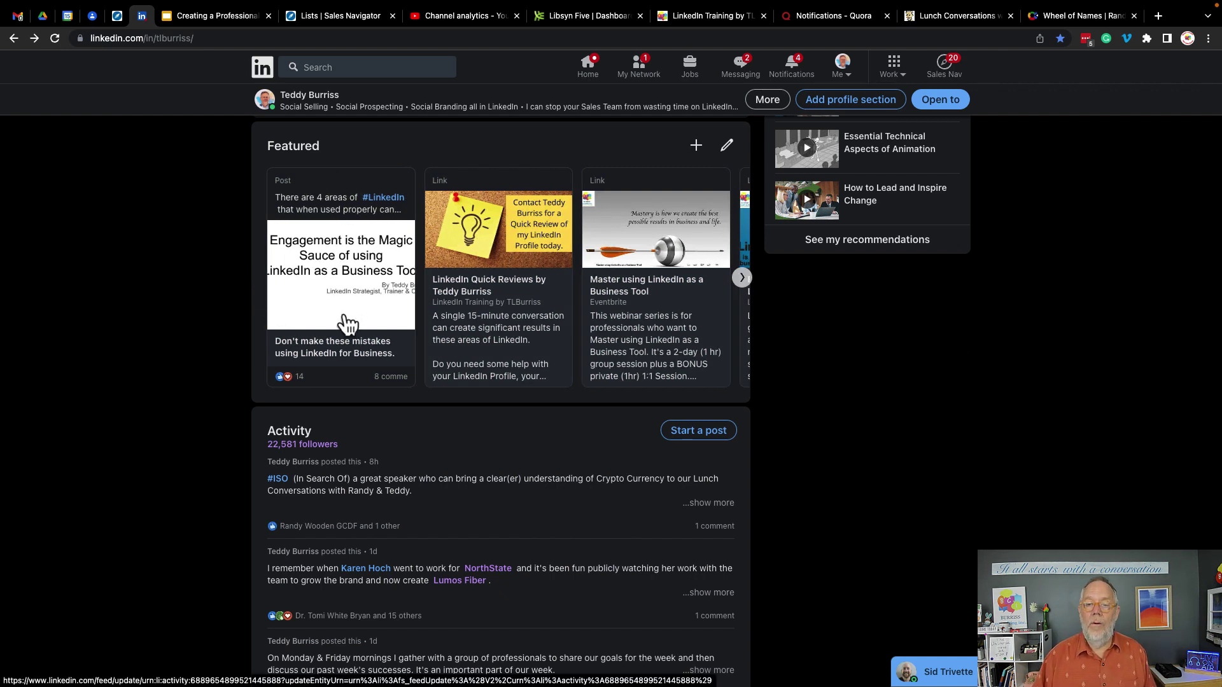
Open the full list of Featured items for editing and open the "LinkedIn Quick Reviews" link's details
{"action": "left_click", "coordinate": [729, 146]}
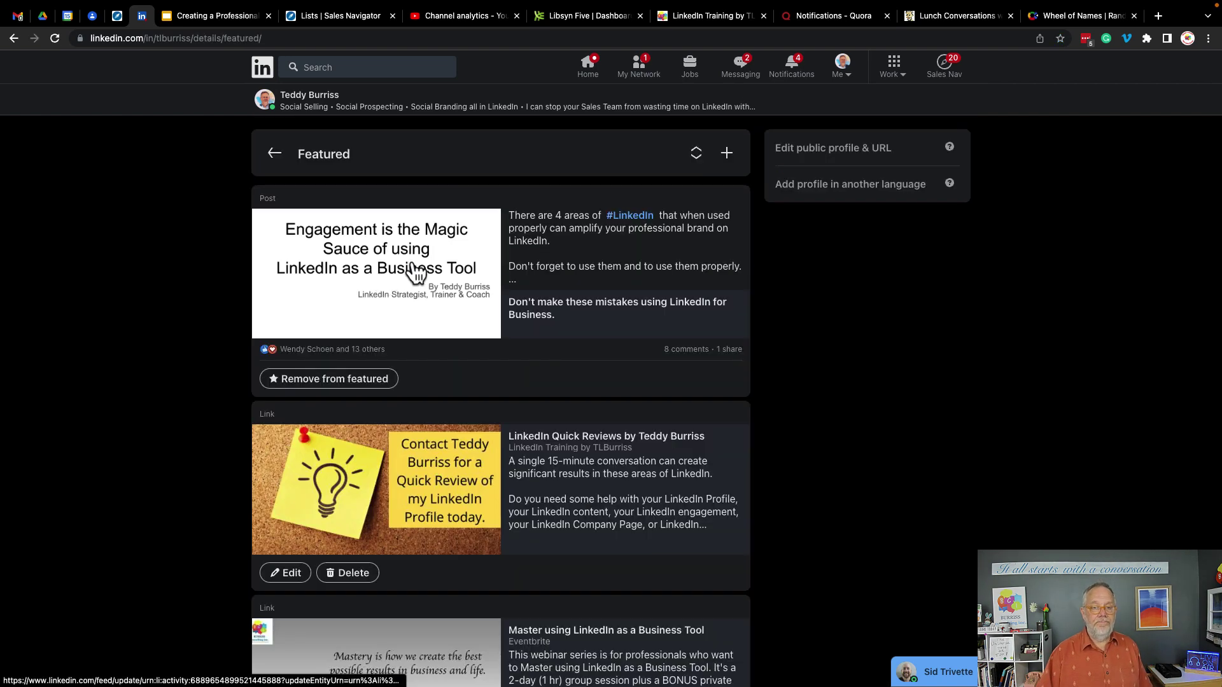
{"action": "scroll", "coordinate": [439, 391], "scroll_direction": "down", "scroll_amount": 5}
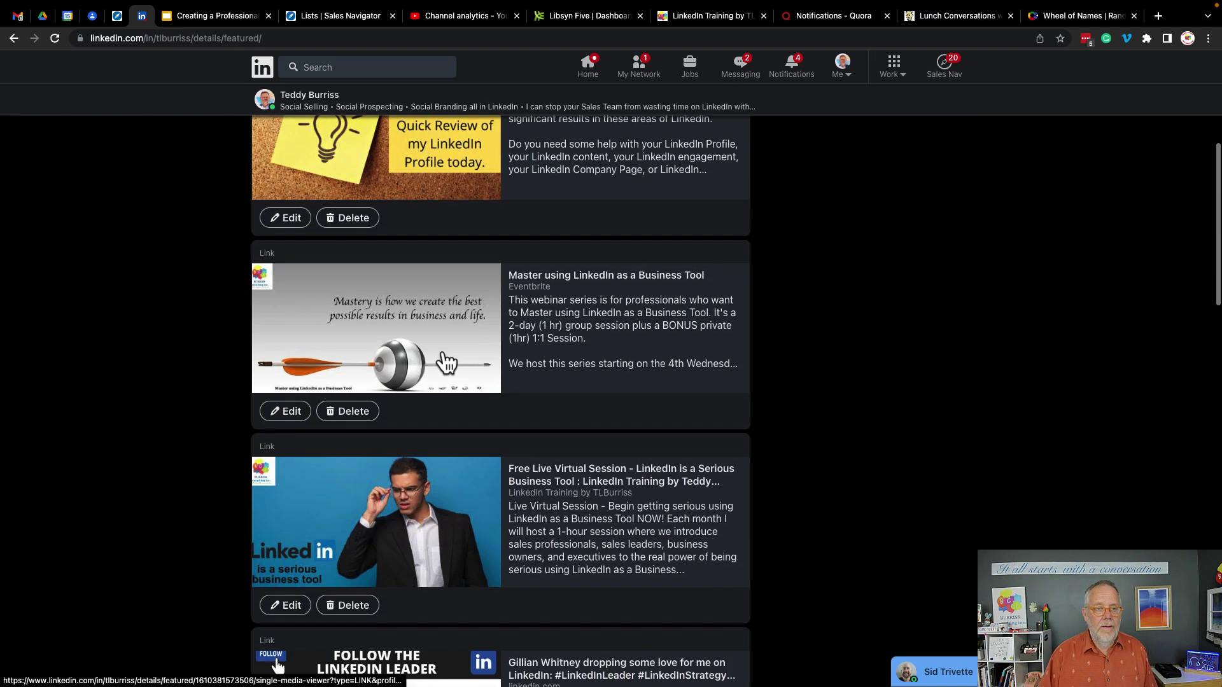
{"action": "scroll", "coordinate": [439, 352], "scroll_direction": "up", "scroll_amount": 2}
{"action": "left_click", "coordinate": [278, 338]}
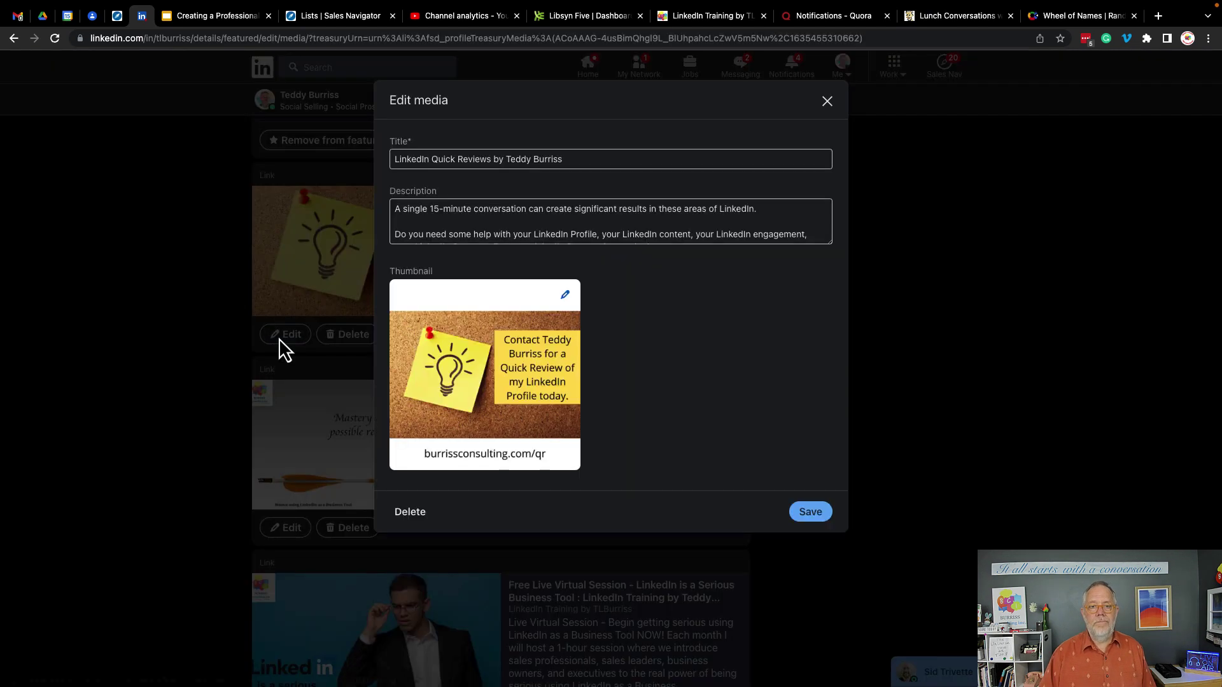
Read through the "LinkedIn Quick Reviews" description, highlighting parts of it, and close the media details without saving
{"action": "left_click_drag", "start_coordinate": [445, 205], "coordinate": [523, 232]}
{"action": "scroll", "coordinate": [628, 226], "scroll_direction": "down", "scroll_amount": 3}
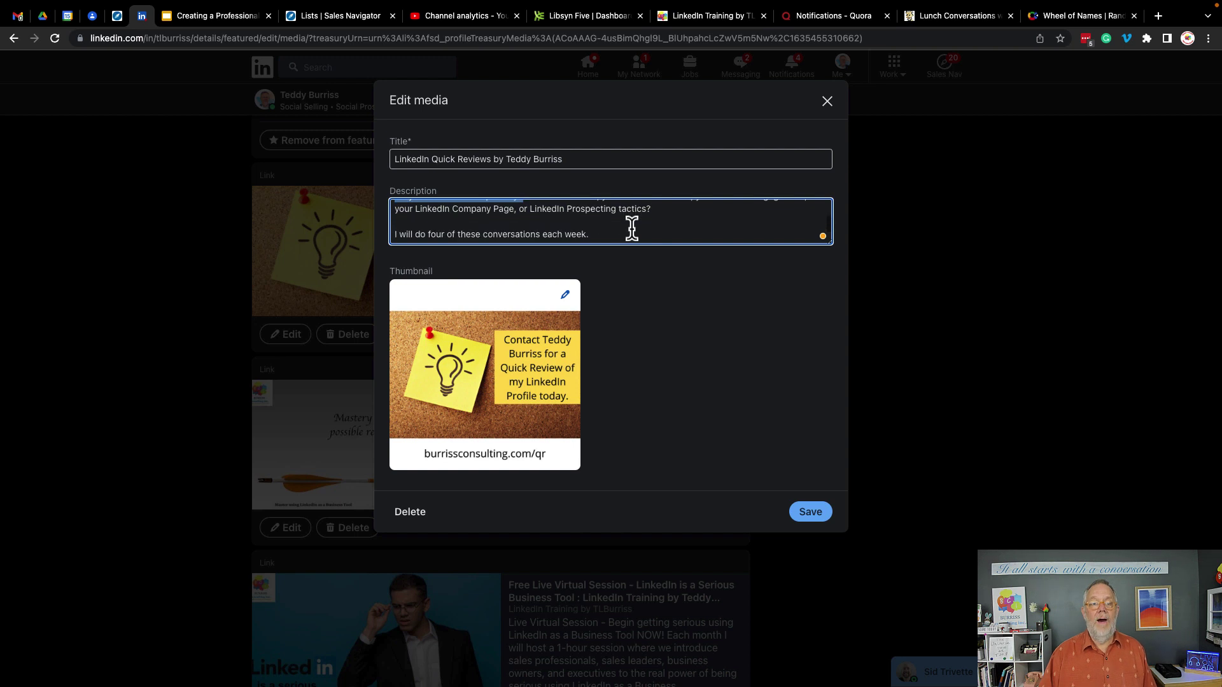
{"action": "scroll", "coordinate": [630, 226], "scroll_direction": "up", "scroll_amount": 3}
{"action": "scroll", "coordinate": [631, 226], "scroll_direction": "down", "scroll_amount": 3}
{"action": "scroll", "coordinate": [632, 226], "scroll_direction": "up", "scroll_amount": 3}
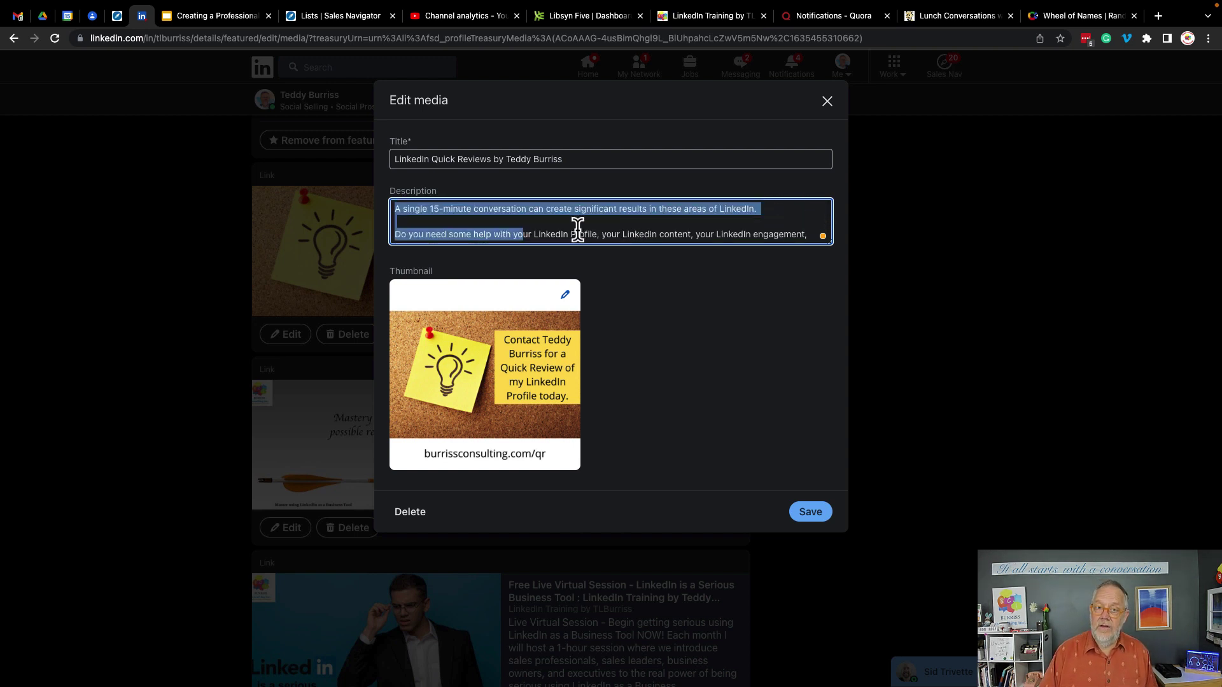
{"action": "double_click", "coordinate": [559, 234]}
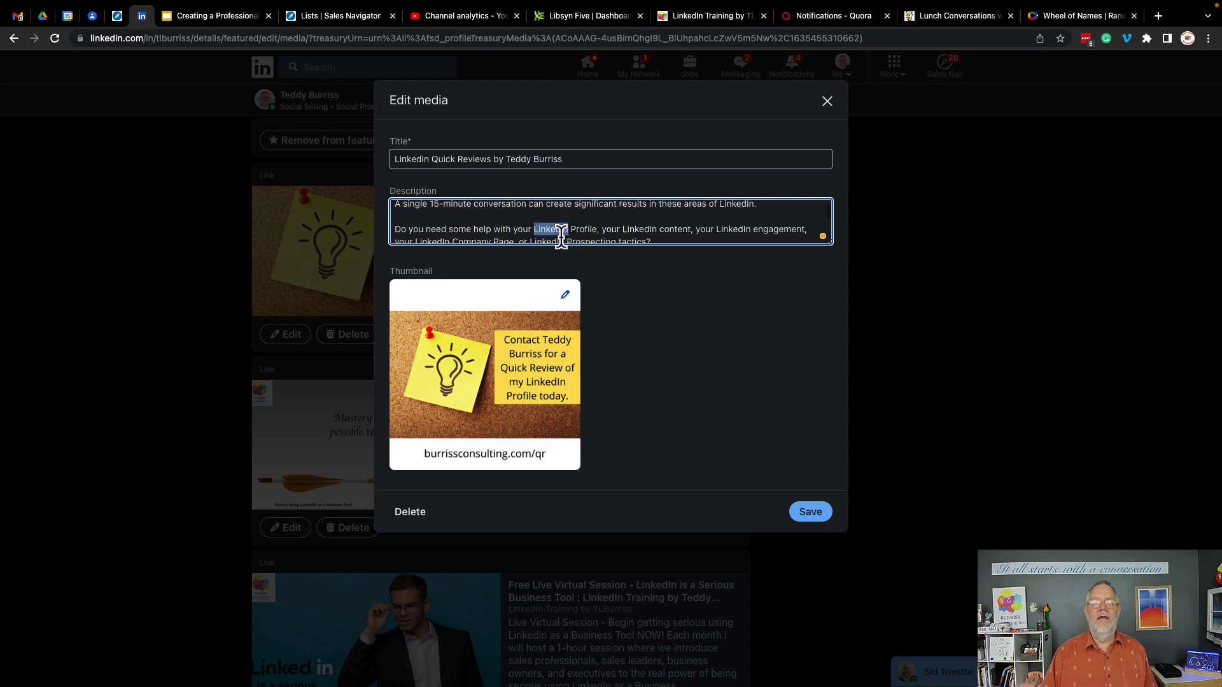
{"action": "scroll", "coordinate": [553, 234], "scroll_direction": "down", "scroll_amount": 2}
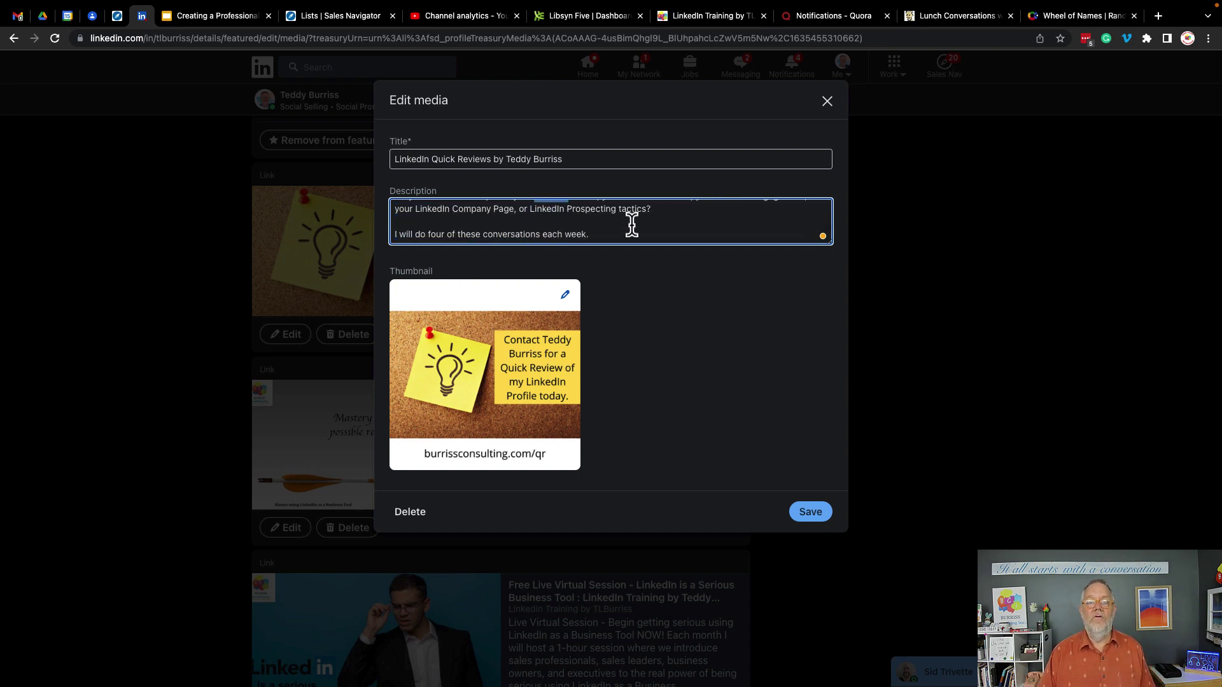
{"action": "scroll", "coordinate": [630, 223], "scroll_direction": "up", "scroll_amount": 2}
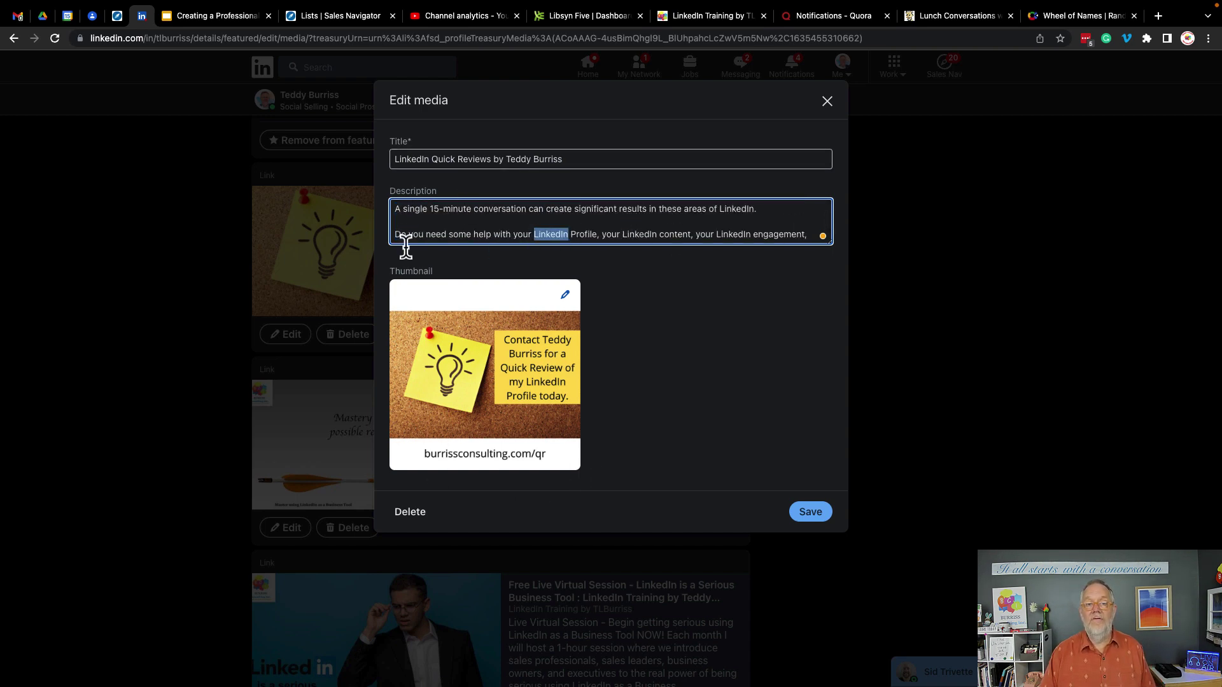
{"action": "left_click", "coordinate": [827, 101]}
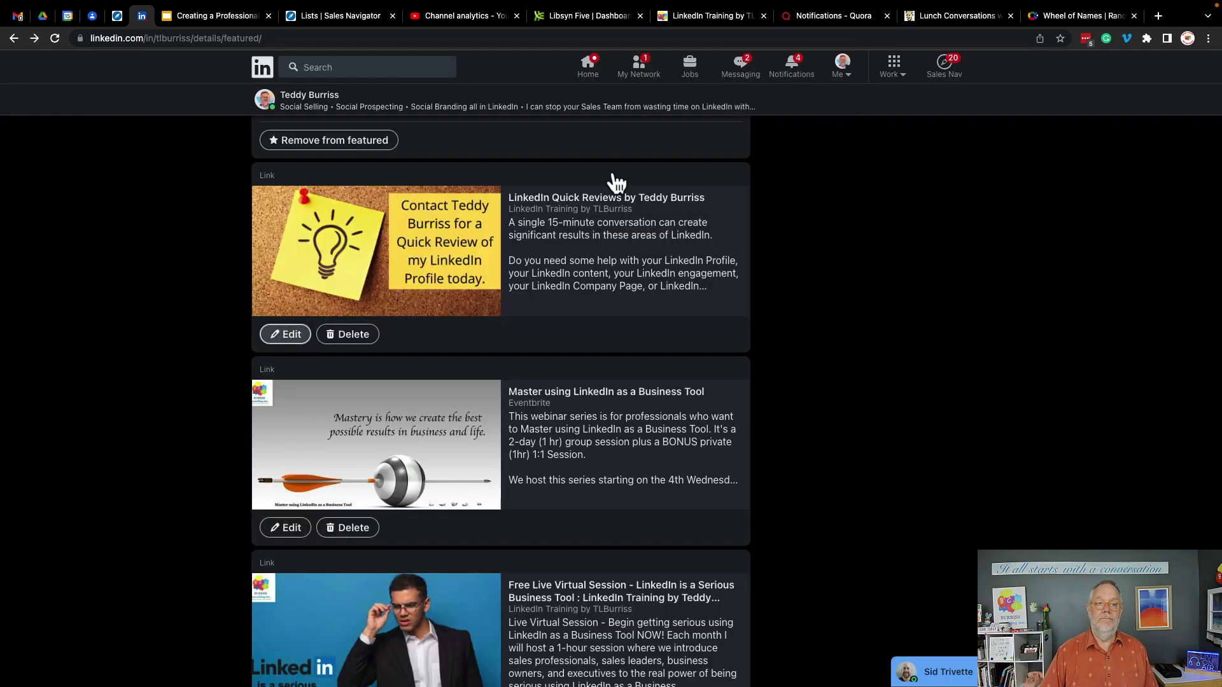
Return to the main profile page and look through the Activity section's recent posts down to About
{"action": "scroll", "coordinate": [392, 242], "scroll_direction": "up", "scroll_amount": 2}
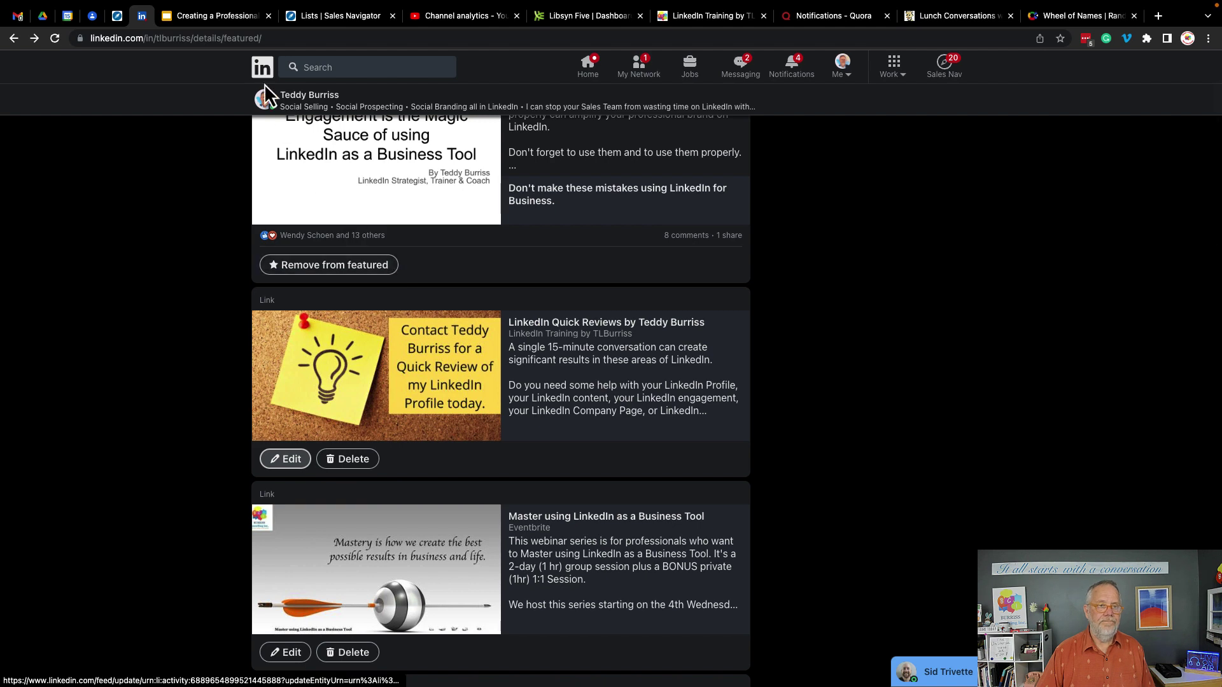
{"action": "scroll", "coordinate": [185, 230], "scroll_direction": "left", "scroll_amount": 5}
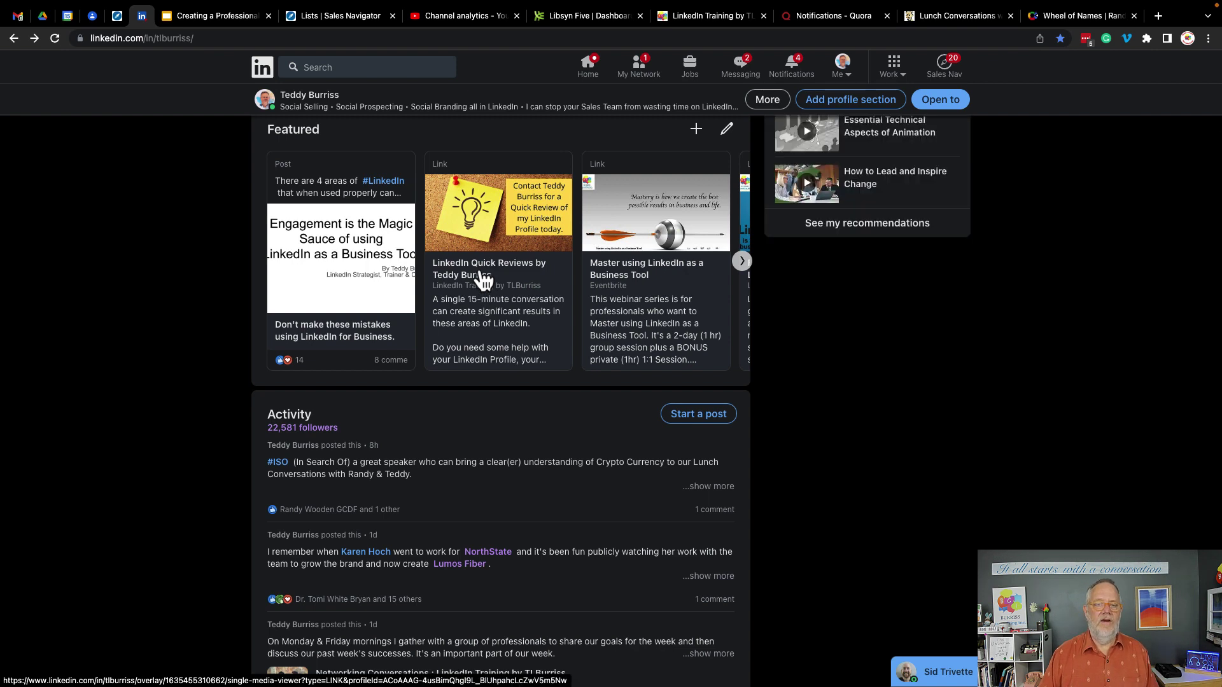
{"action": "scroll", "coordinate": [453, 303], "scroll_direction": "down", "scroll_amount": 3}
{"action": "scroll", "coordinate": [457, 304], "scroll_direction": "down", "scroll_amount": 1}
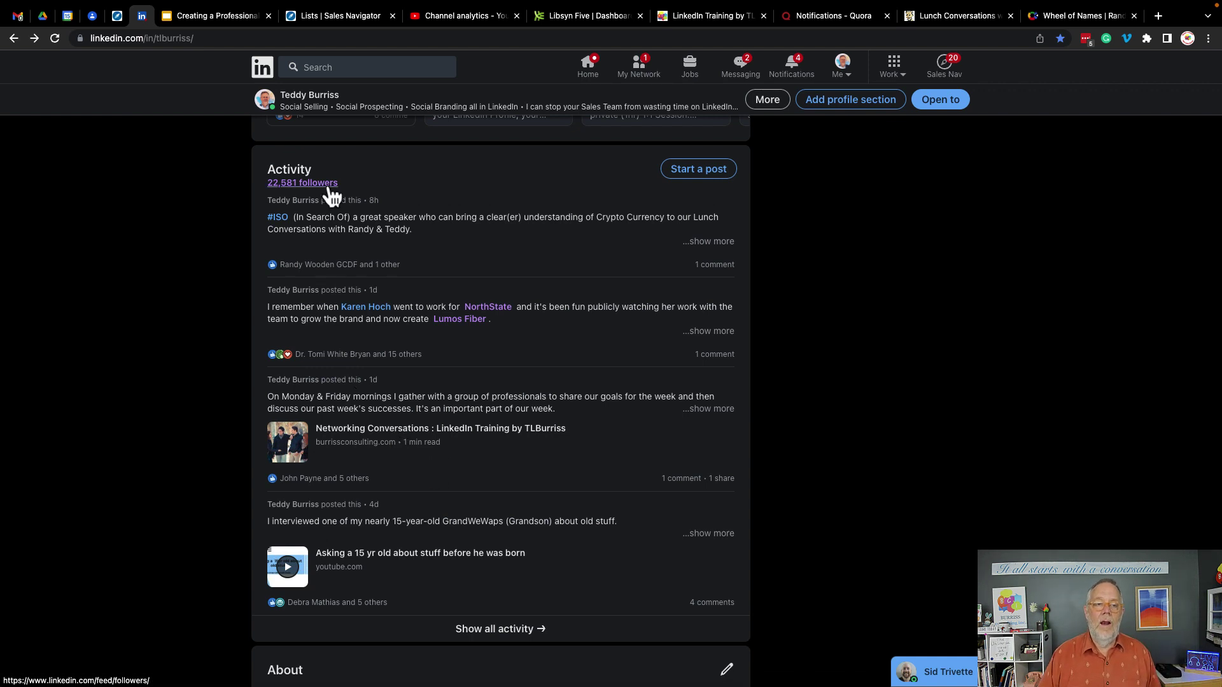
{"action": "scroll", "coordinate": [469, 469], "scroll_direction": "down", "scroll_amount": 1}
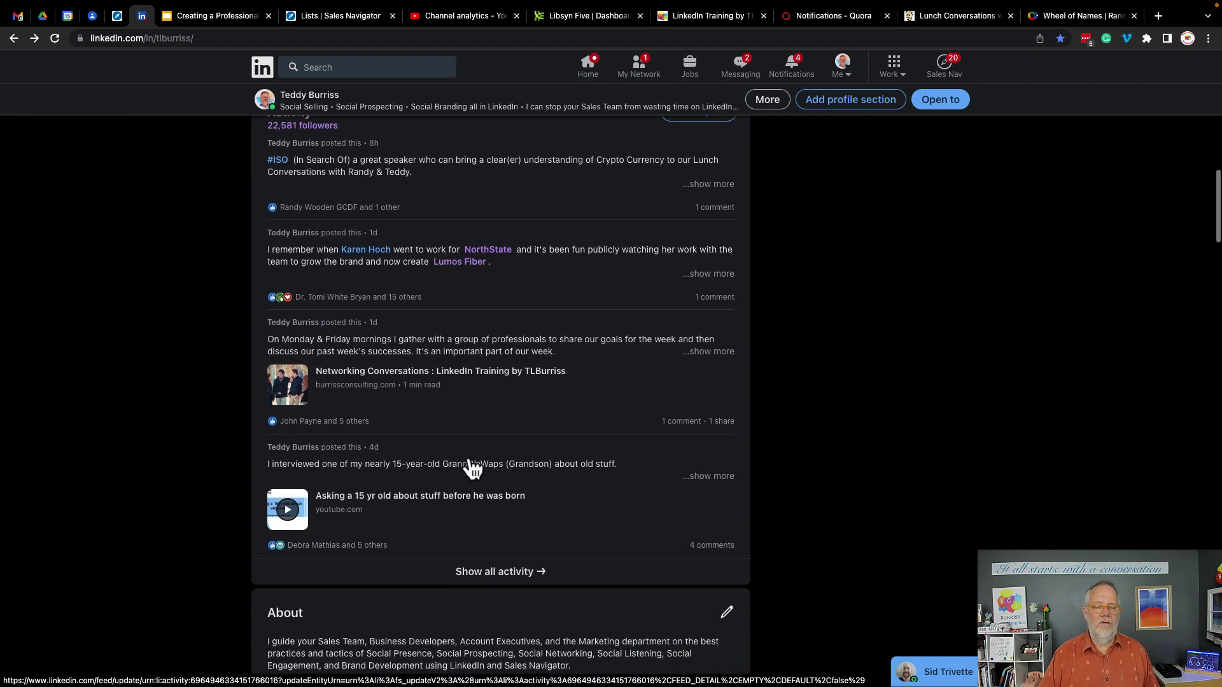
{"action": "scroll", "coordinate": [469, 464], "scroll_direction": "down", "scroll_amount": 7}
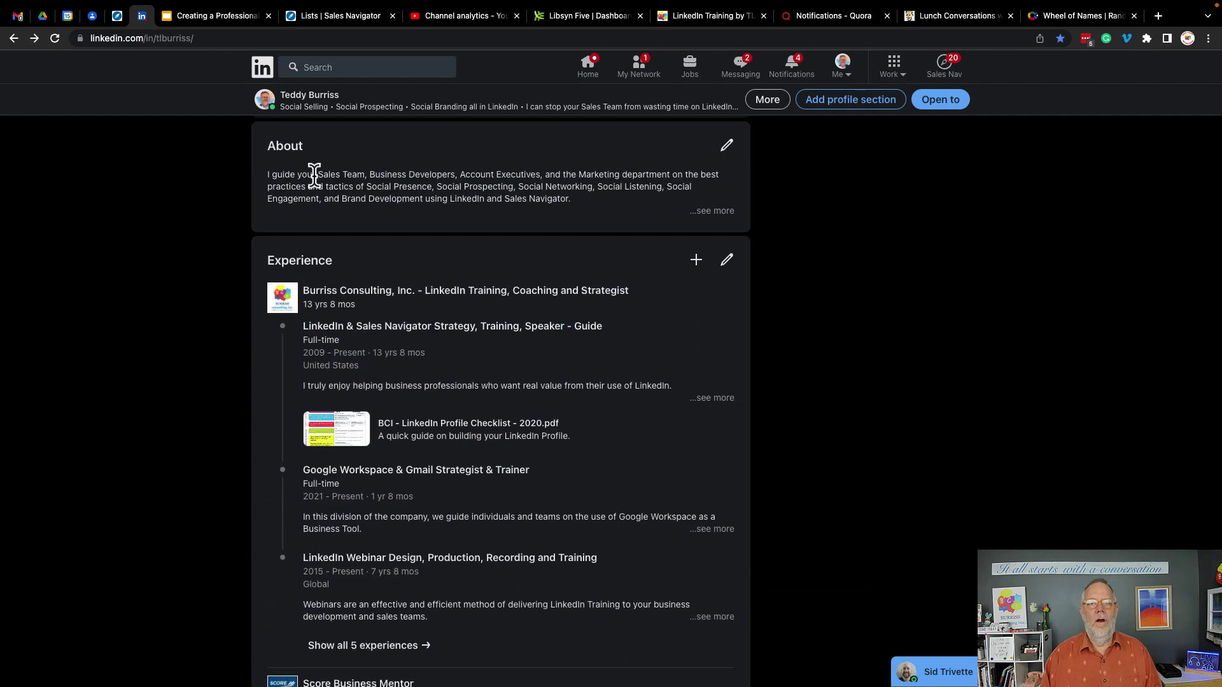
Highlight the About heading and the target audience and social selling practices in its opening paragraph
{"action": "double_click", "coordinate": [285, 146]}
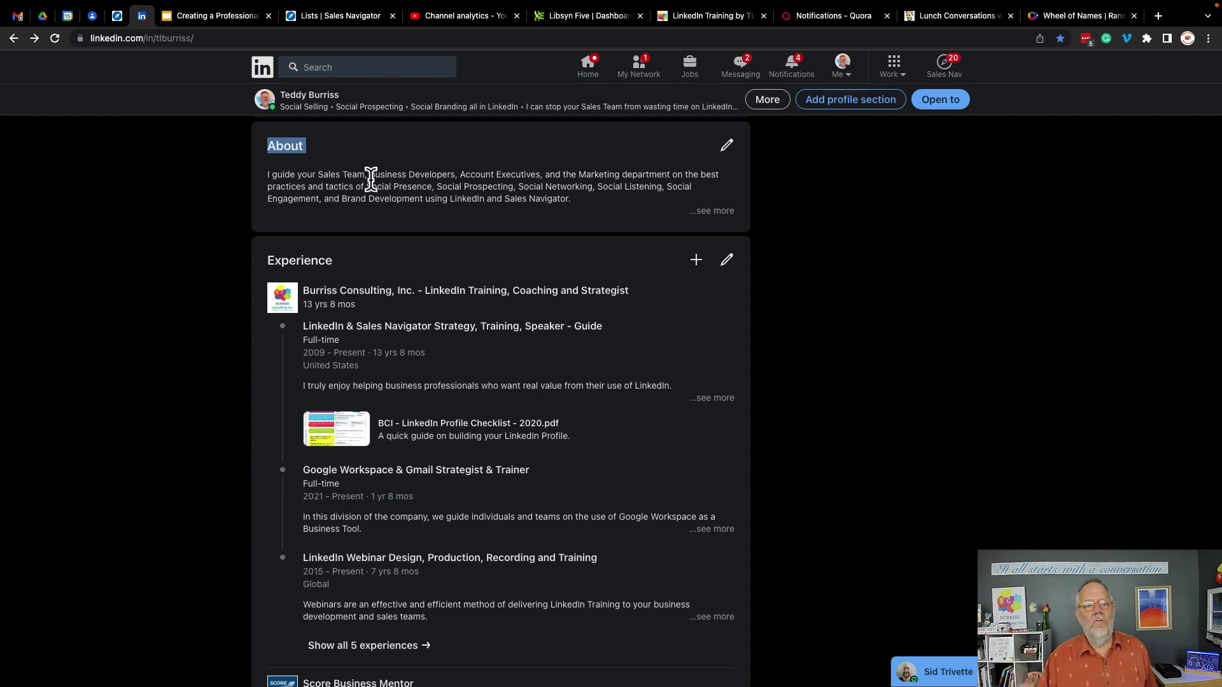
{"action": "left_click_drag", "start_coordinate": [369, 177], "coordinate": [420, 209]}
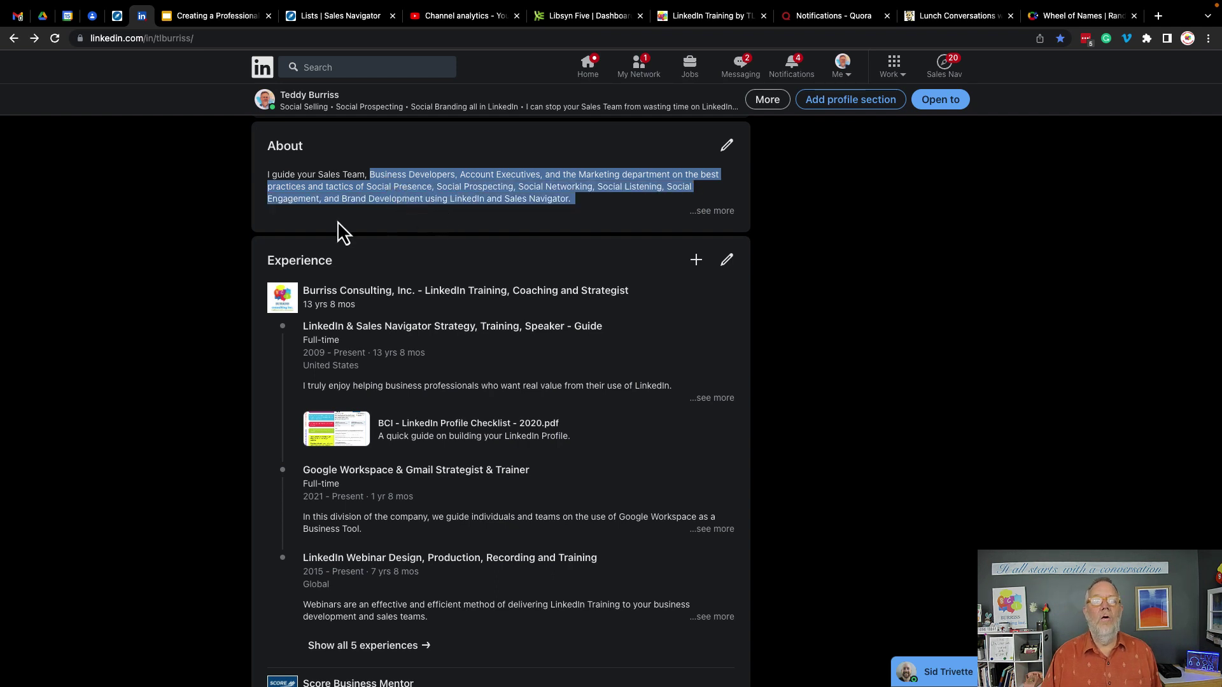
{"action": "left_click", "coordinate": [332, 179]}
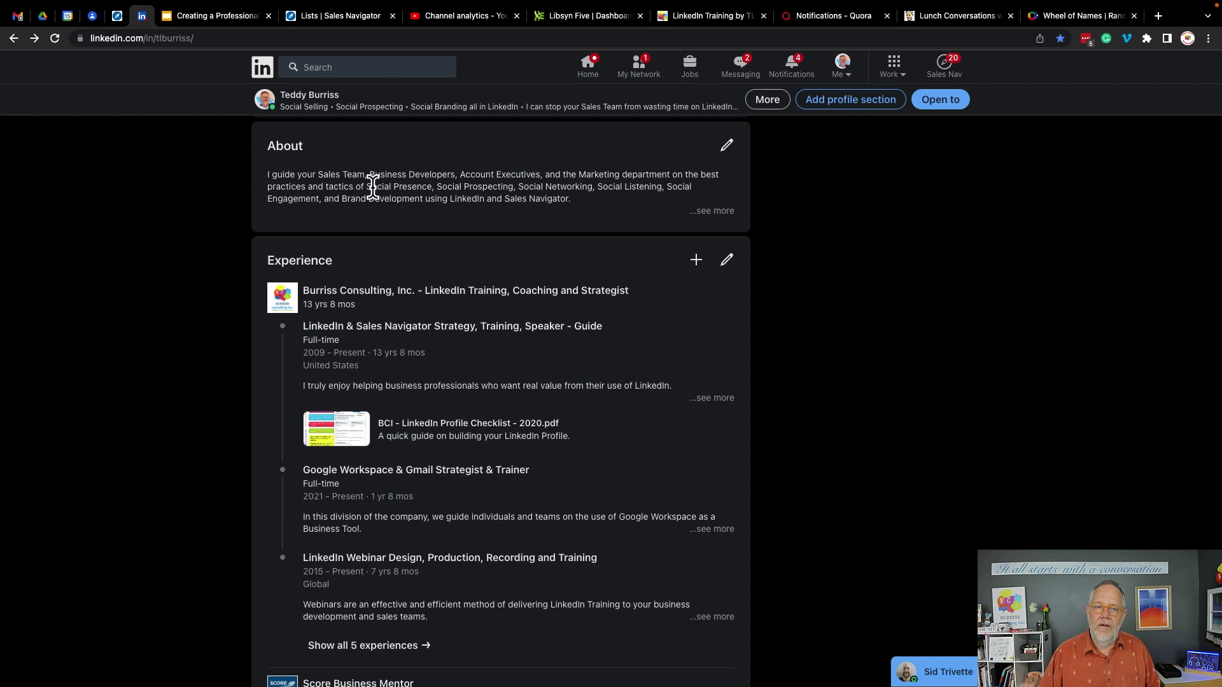
{"action": "left_click_drag", "start_coordinate": [371, 186], "coordinate": [498, 184]}
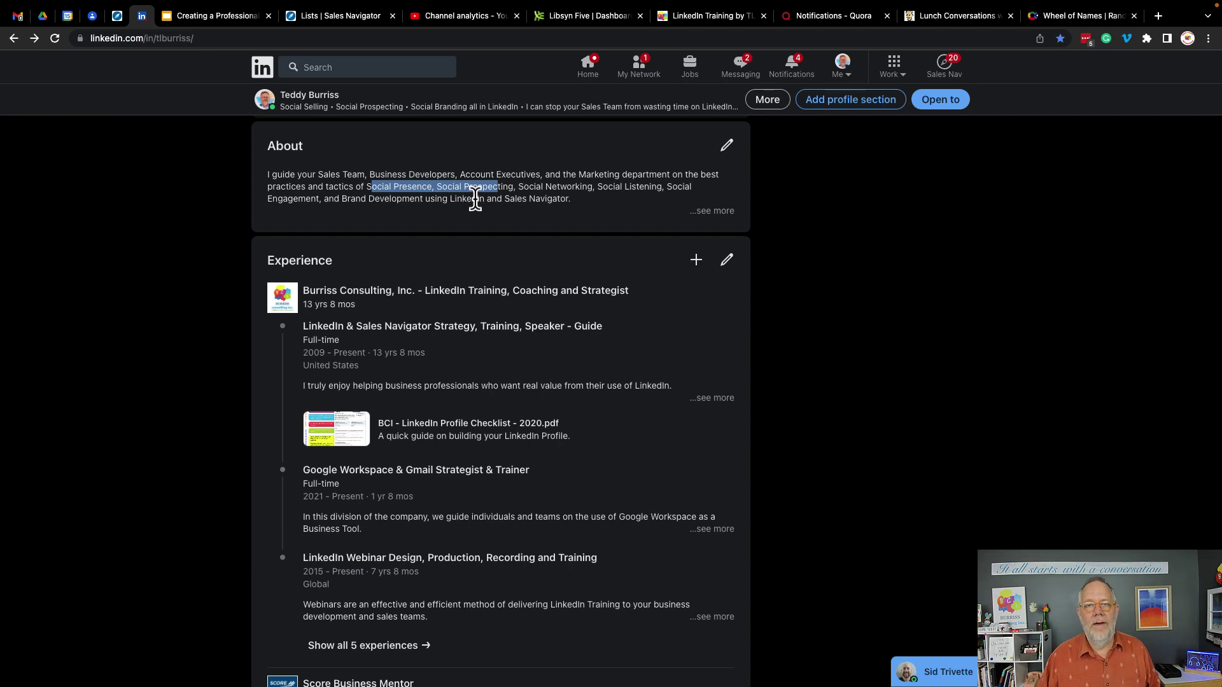
{"action": "left_click", "coordinate": [341, 185]}
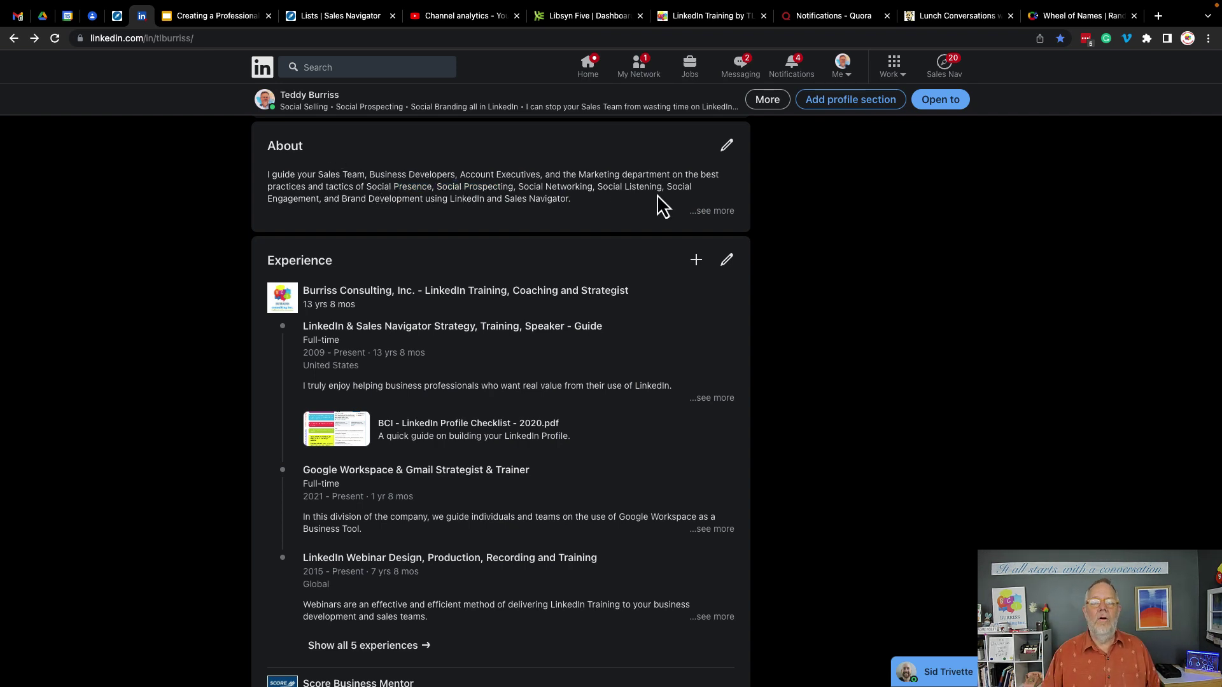
Expand the full About text and highlight its paragraphs on earned trust, customized training programs, and work with hundreds of companies
{"action": "left_click", "coordinate": [712, 212]}
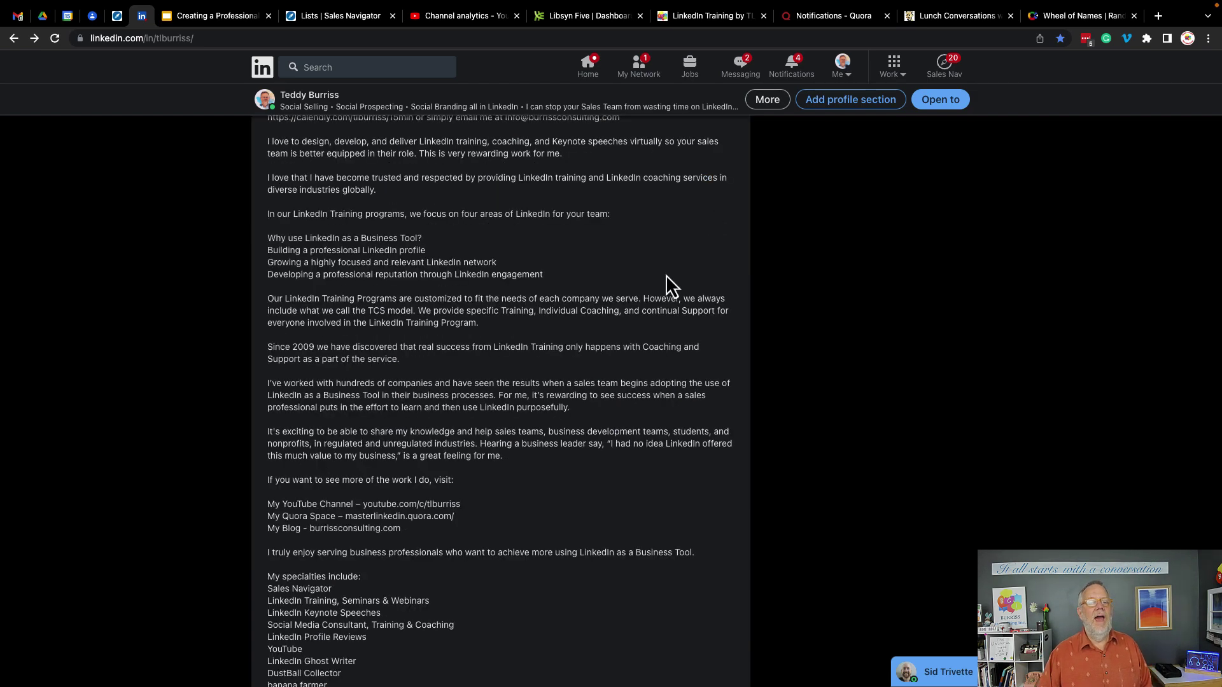
{"action": "scroll", "coordinate": [665, 274], "scroll_direction": "up", "scroll_amount": 2}
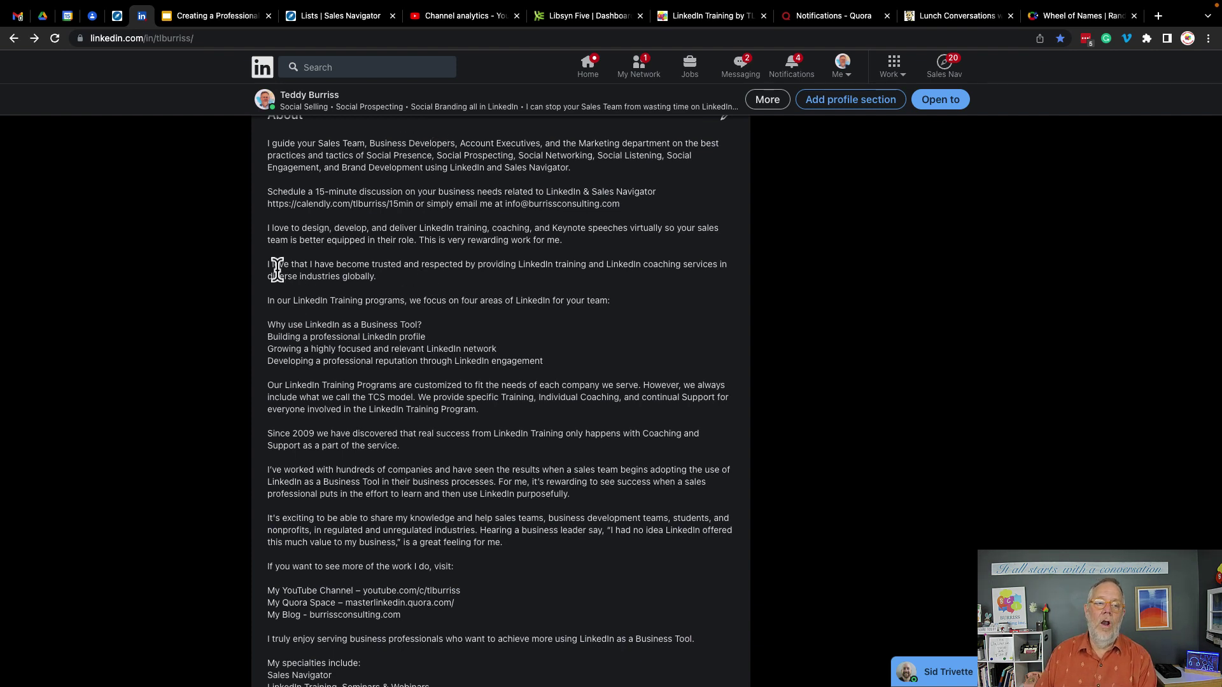
{"action": "left_click_drag", "start_coordinate": [278, 264], "coordinate": [354, 276]}
{"action": "left_click_drag", "start_coordinate": [285, 386], "coordinate": [364, 406]}
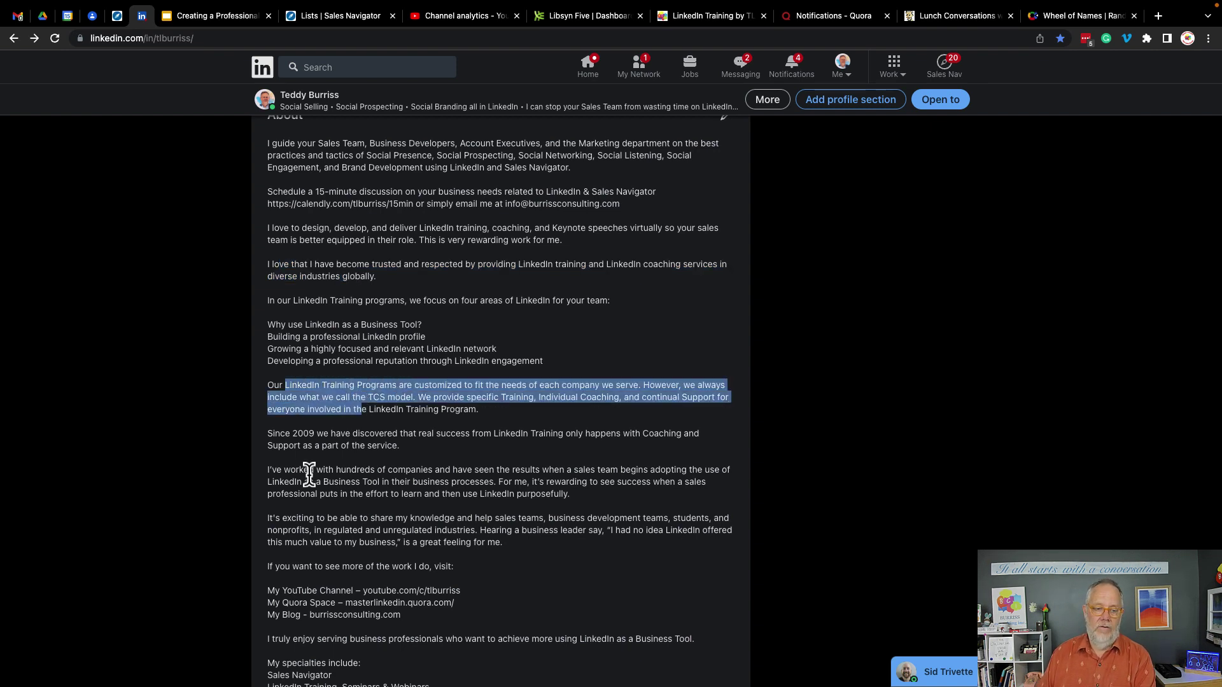
{"action": "left_click_drag", "start_coordinate": [309, 471], "coordinate": [382, 487]}
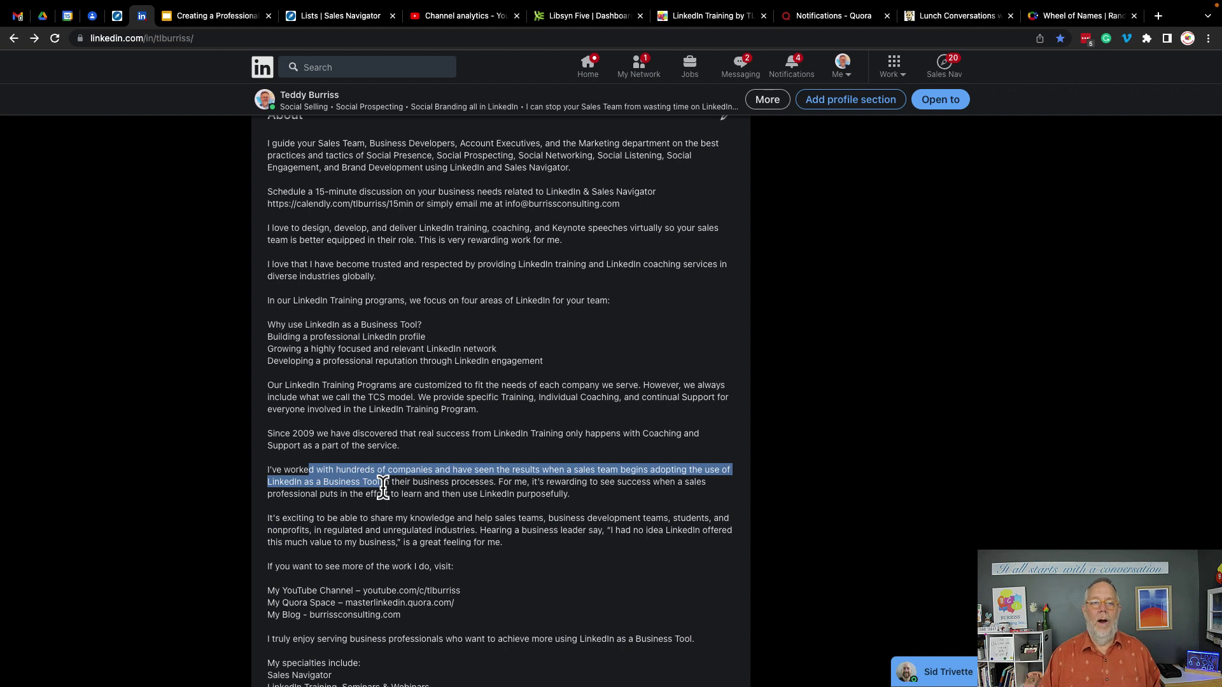
{"action": "left_click", "coordinate": [366, 487]}
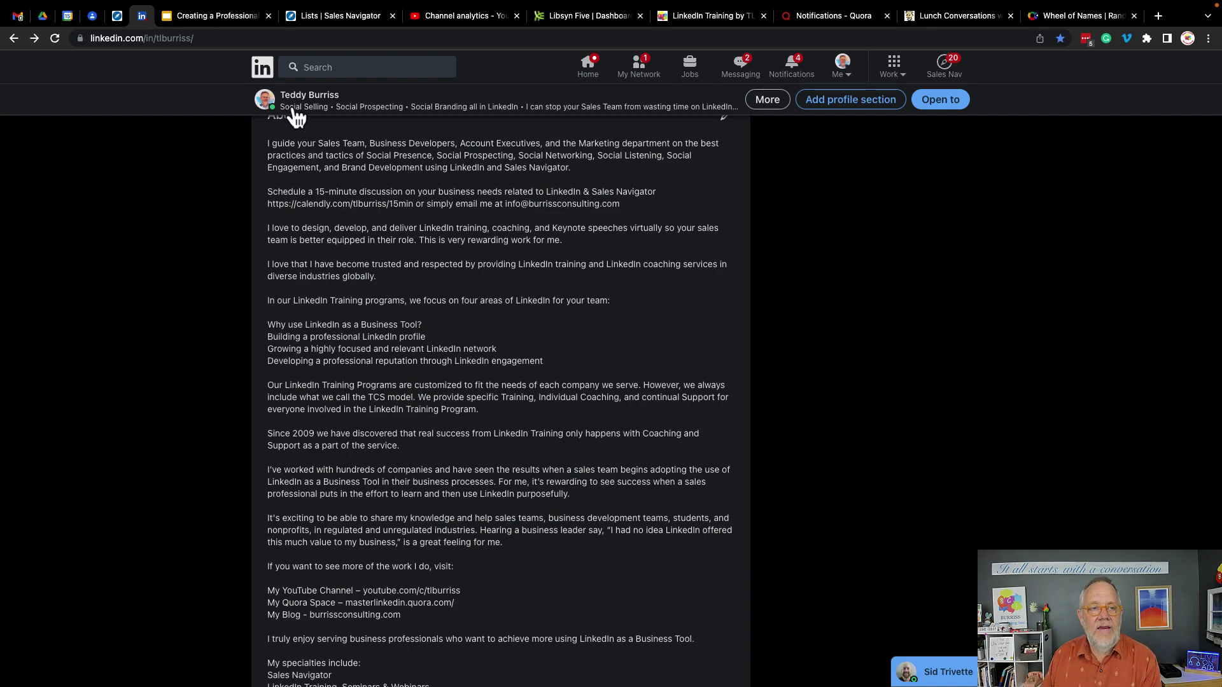
Revisit the headline in the intro, and highlight the About paragraph beginning "I love to design, develop, and deliver LinkedIn training"
{"action": "left_click", "coordinate": [321, 114]}
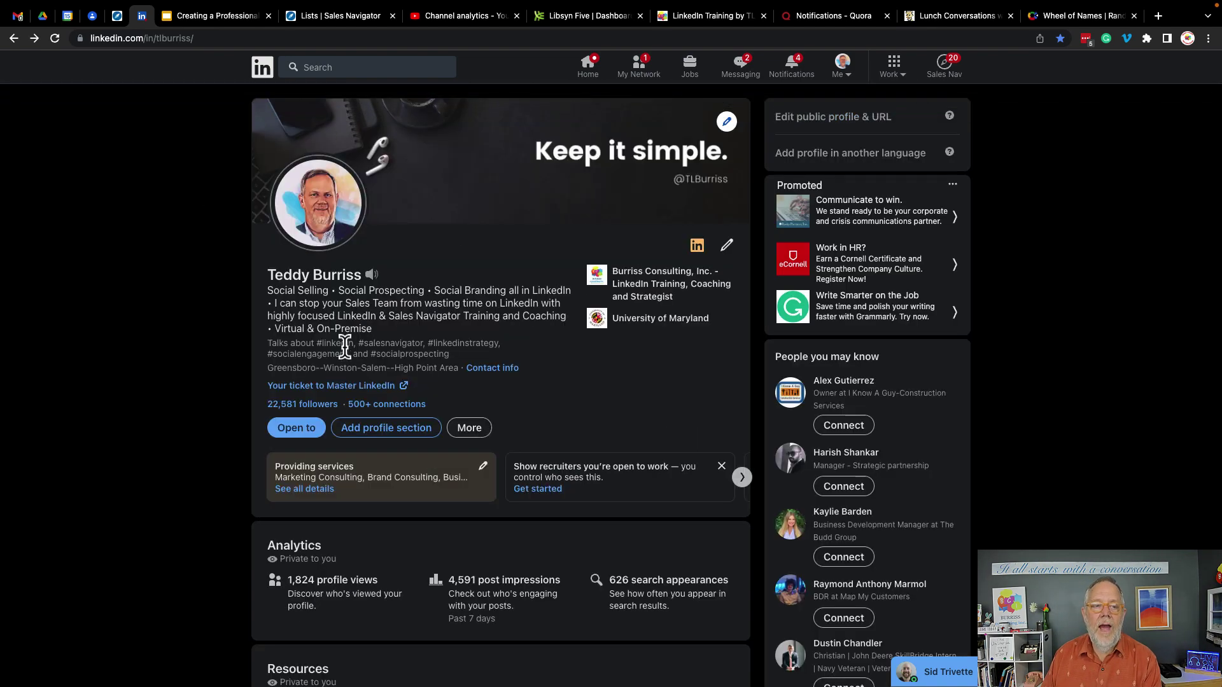
{"action": "scroll", "coordinate": [345, 346], "scroll_direction": "down", "scroll_amount": 20}
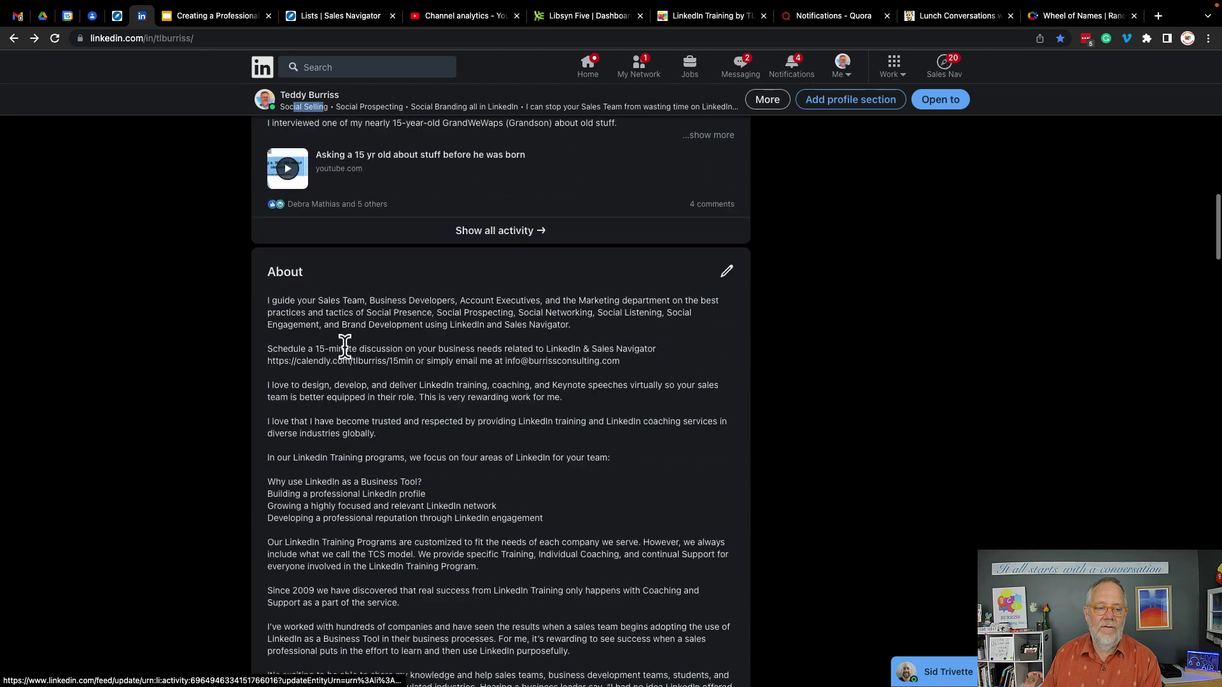
{"action": "scroll", "coordinate": [344, 346], "scroll_direction": "down", "scroll_amount": 3}
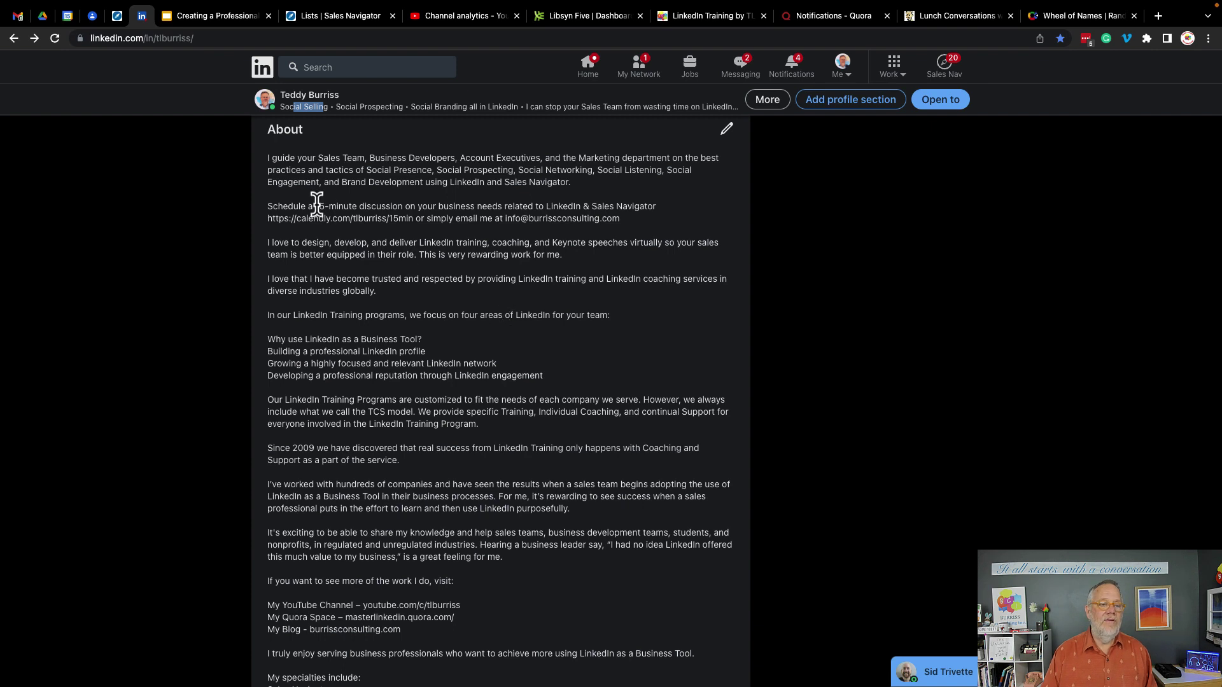
{"action": "left_click_drag", "start_coordinate": [316, 206], "coordinate": [331, 256]}
{"action": "left_click", "coordinate": [317, 247]}
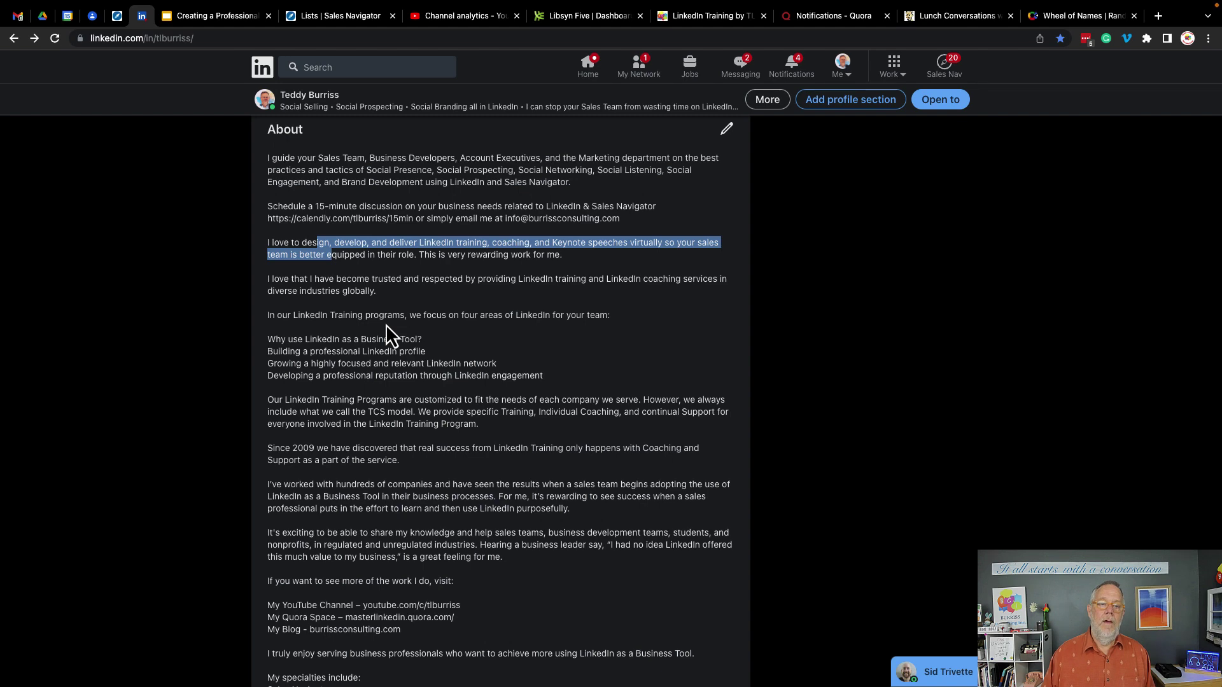
{"action": "scroll", "coordinate": [386, 323], "scroll_direction": "up", "scroll_amount": 2}
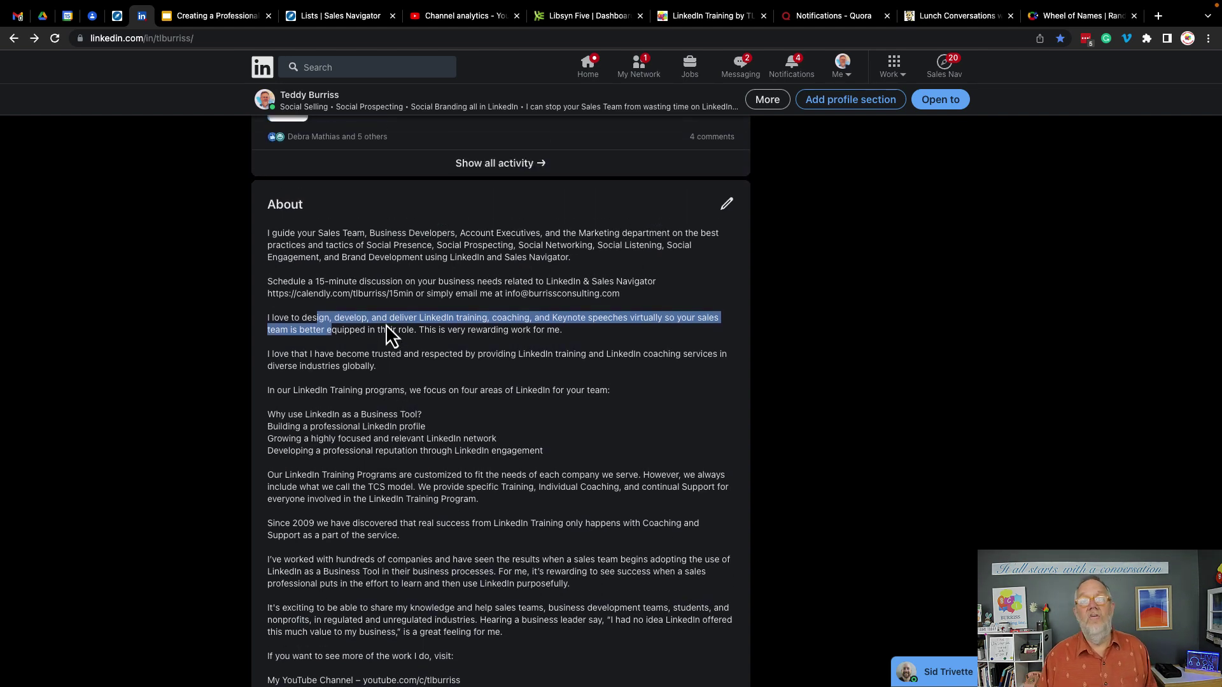
Highlight the "My specialties include" line at the end of About and the listed training, keynote speech, and social media consultant specialties
{"action": "scroll", "coordinate": [386, 324], "scroll_direction": "down", "scroll_amount": 7}
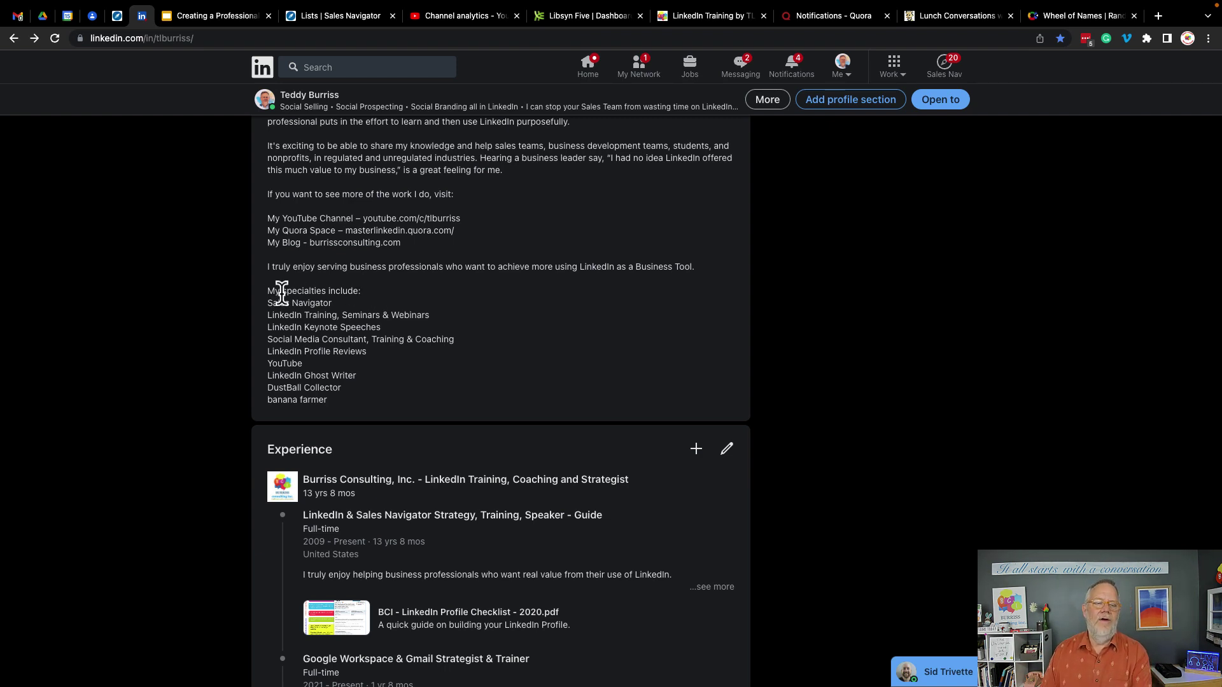
{"action": "left_click_drag", "start_coordinate": [280, 291], "coordinate": [353, 292]}
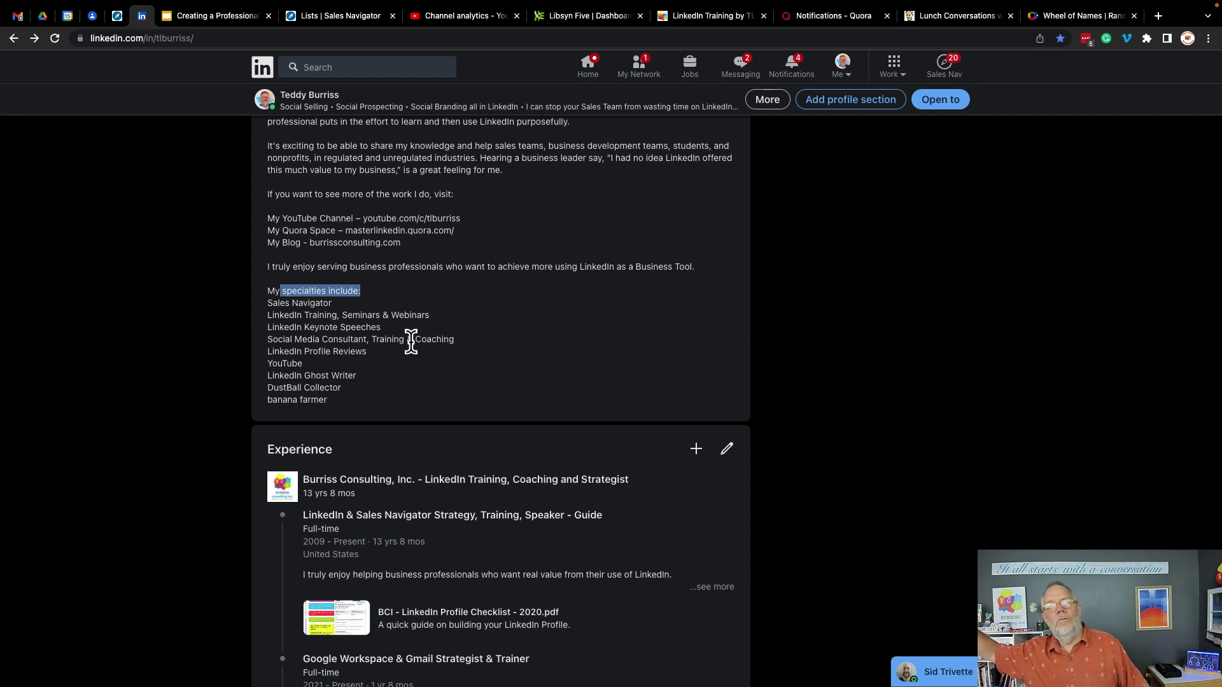
{"action": "left_click", "coordinate": [283, 305]}
{"action": "left_click_drag", "start_coordinate": [290, 317], "coordinate": [375, 317]}
{"action": "left_click_drag", "start_coordinate": [294, 327], "coordinate": [378, 330]}
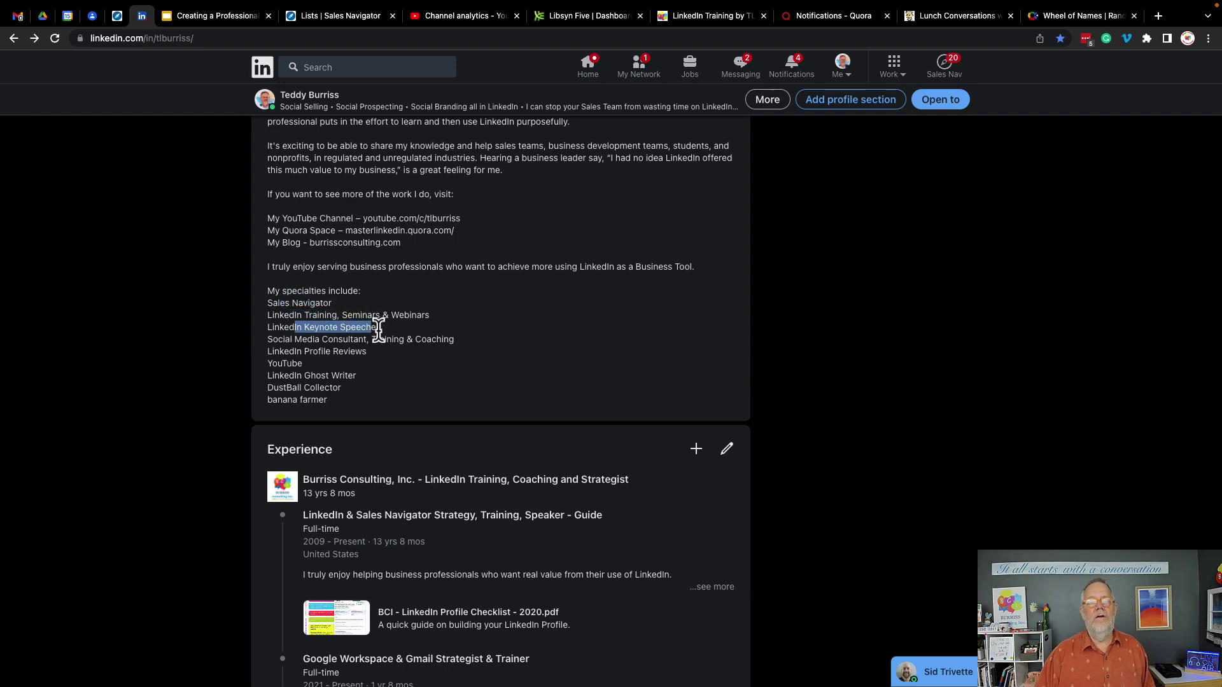
{"action": "left_click_drag", "start_coordinate": [283, 339], "coordinate": [399, 342]}
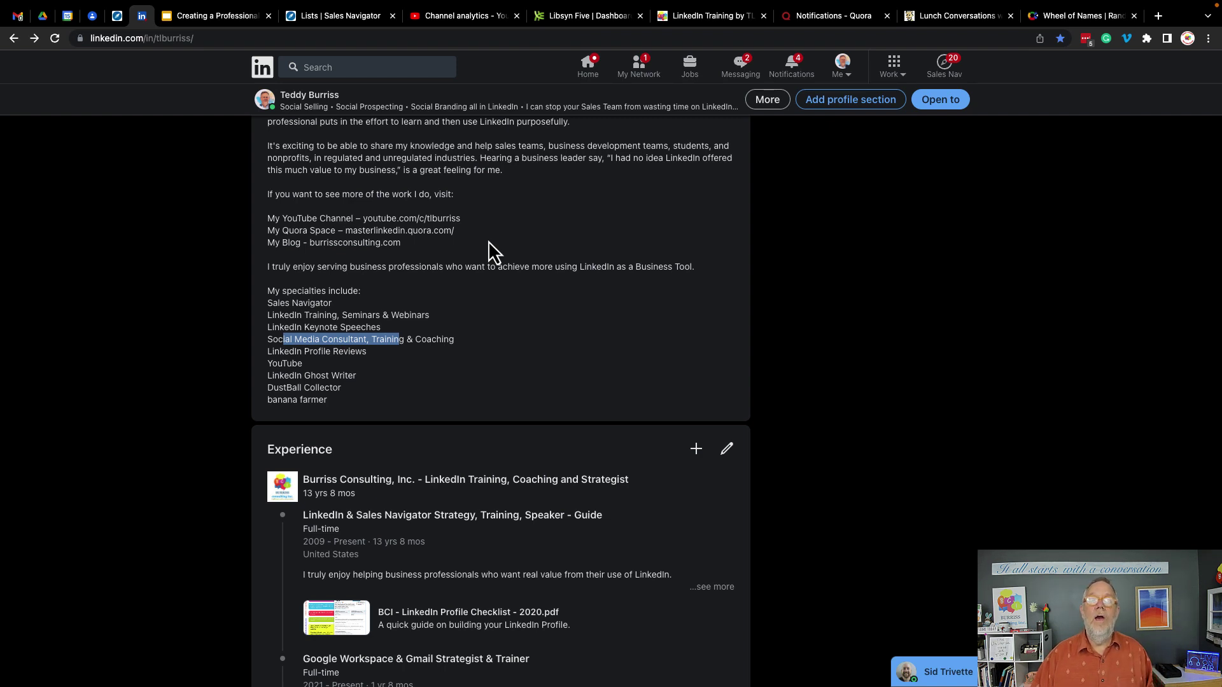
Highlight "It's exciting" in the About paragraph on sharing knowledge, and review the text back up to the About heading
{"action": "scroll", "coordinate": [488, 241], "scroll_direction": "up", "scroll_amount": 3}
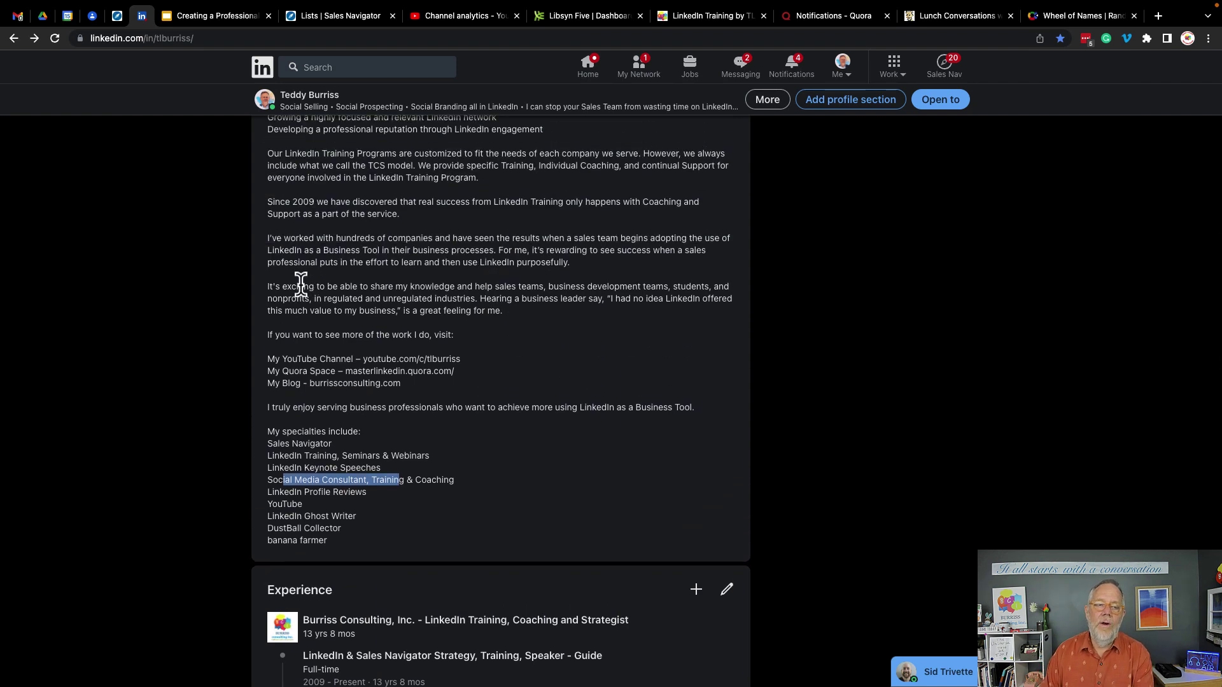
{"action": "left_click_drag", "start_coordinate": [314, 287], "coordinate": [272, 286]}
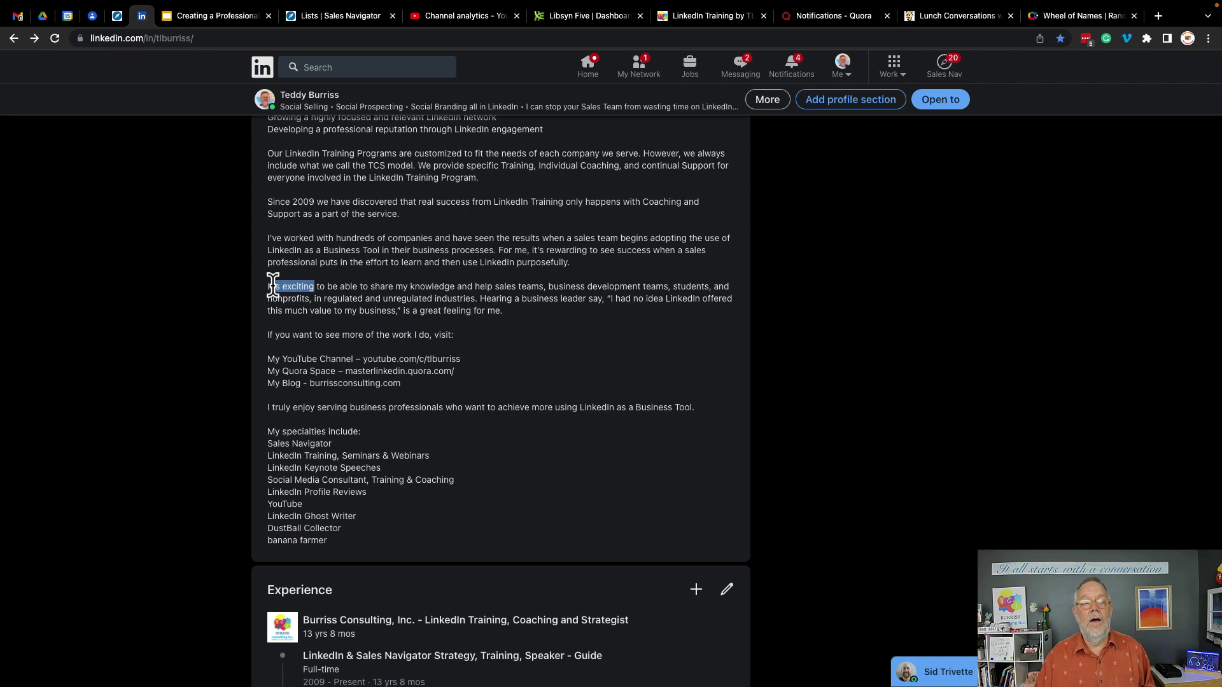
{"action": "scroll", "coordinate": [272, 287], "scroll_direction": "up", "scroll_amount": 2}
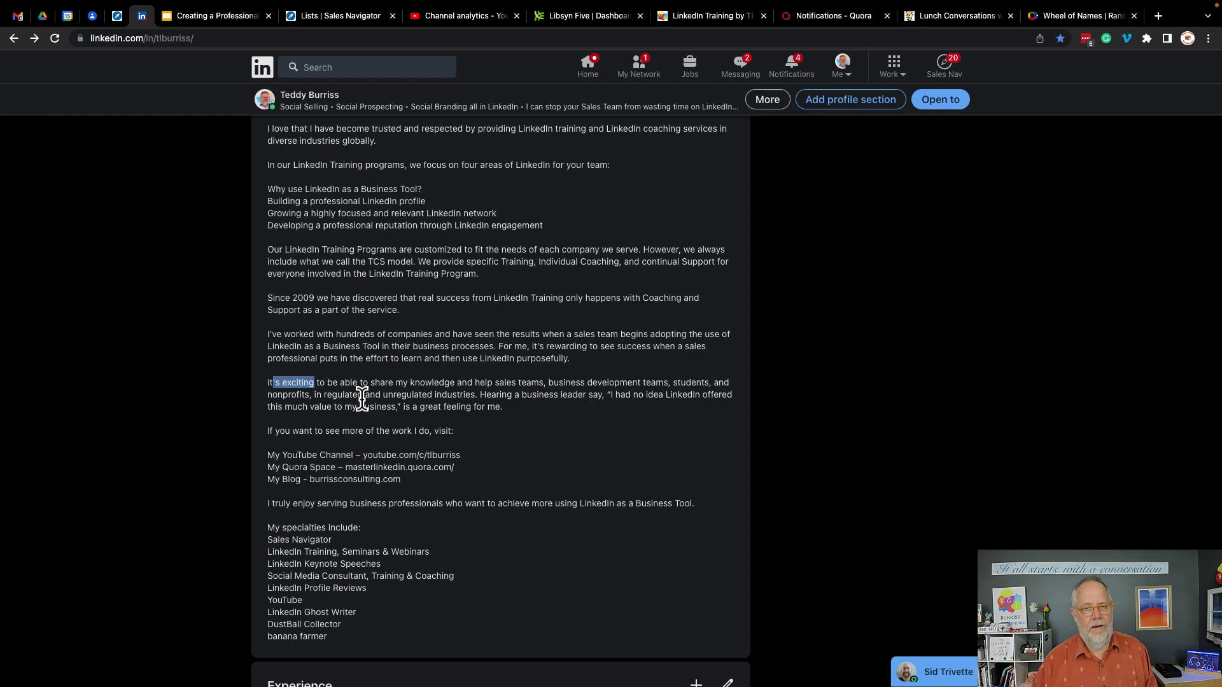
{"action": "scroll", "coordinate": [519, 401], "scroll_direction": "up", "scroll_amount": 3}
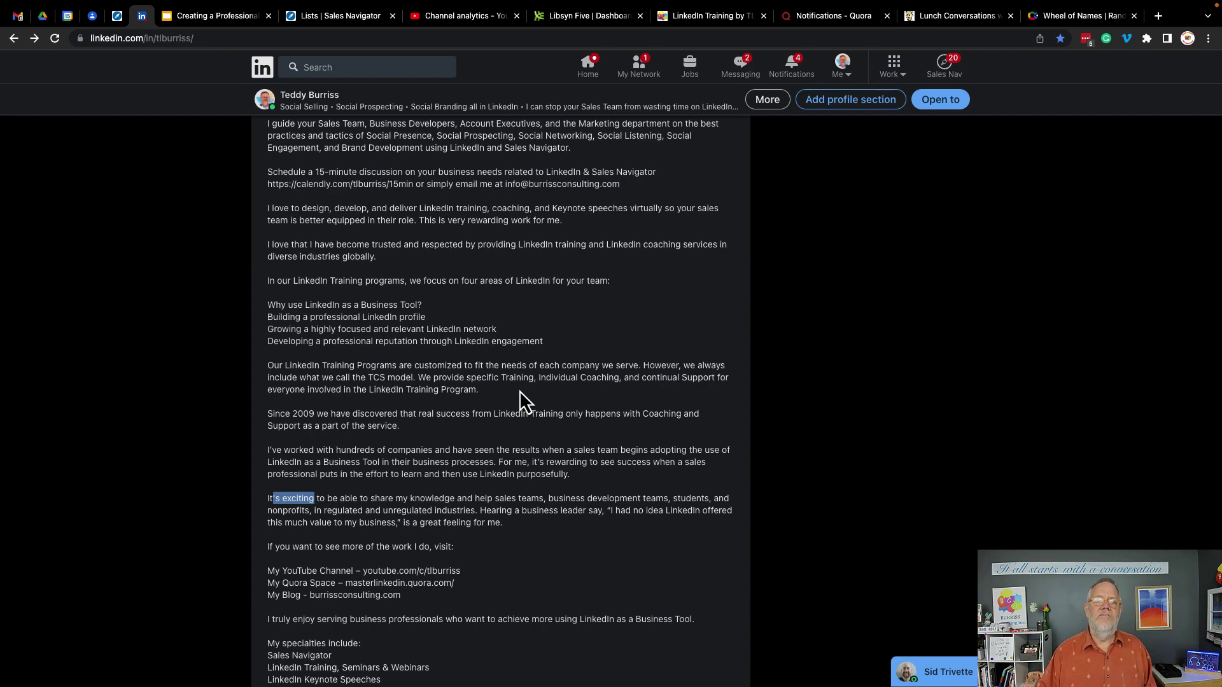
{"action": "scroll", "coordinate": [528, 376], "scroll_direction": "up", "scroll_amount": 3}
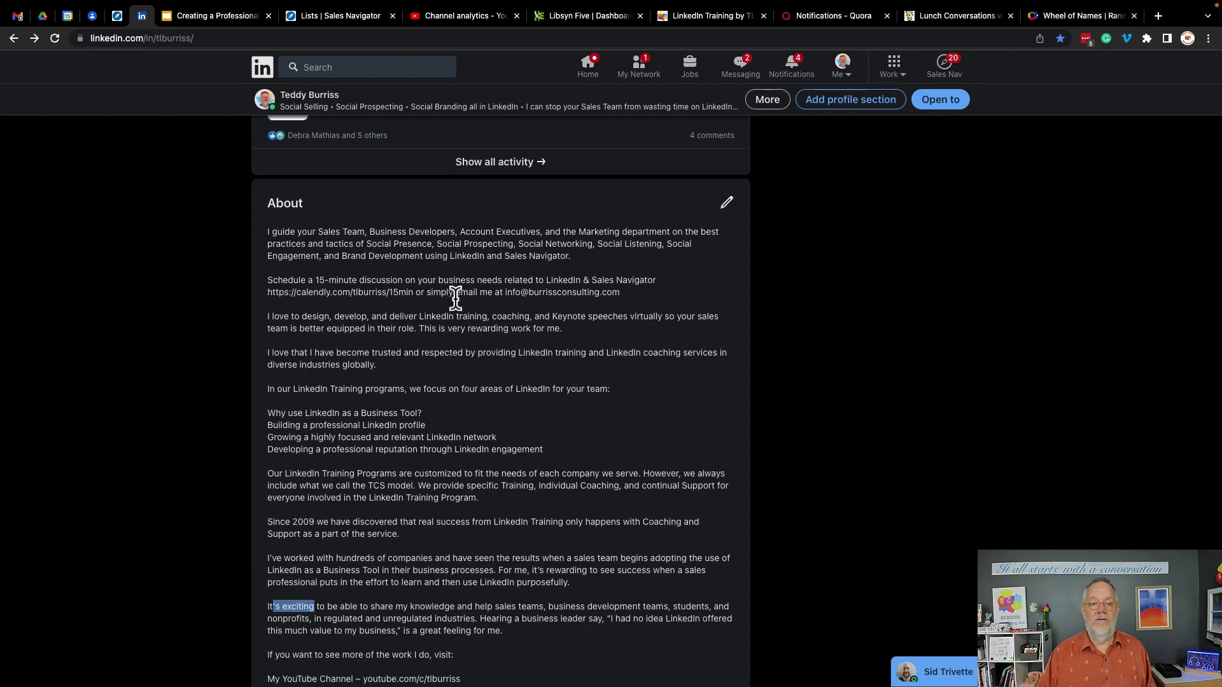
Look through the Experience section, expand the VP Organizational Development role at The Budd Group, and highlight its company name and description
{"action": "scroll", "coordinate": [489, 340], "scroll_direction": "down", "scroll_amount": 10}
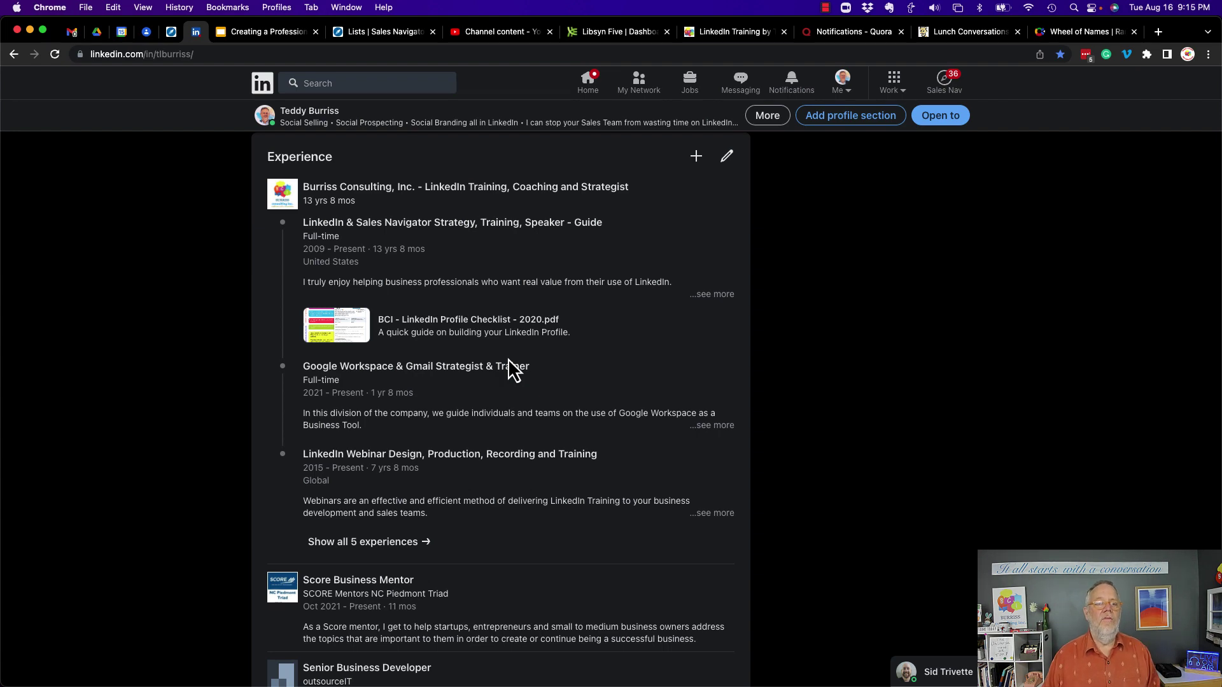
{"action": "scroll", "coordinate": [382, 498], "scroll_direction": "down", "scroll_amount": 7}
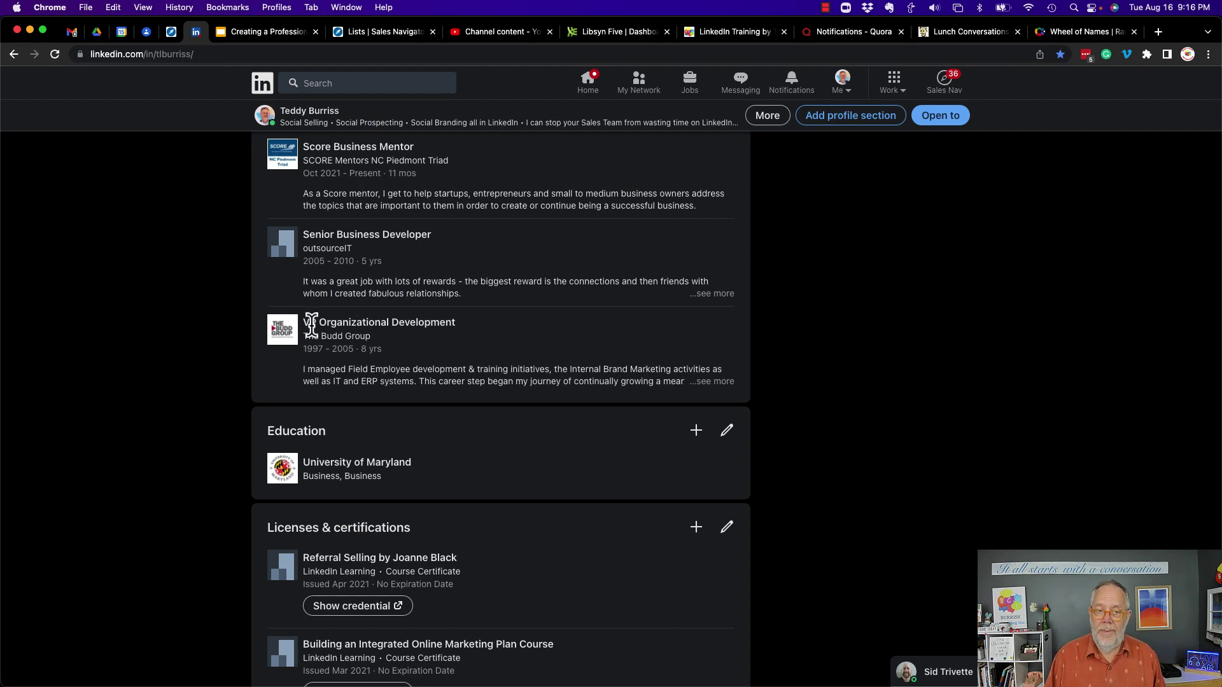
{"action": "left_click_drag", "start_coordinate": [309, 322], "coordinate": [362, 340]}
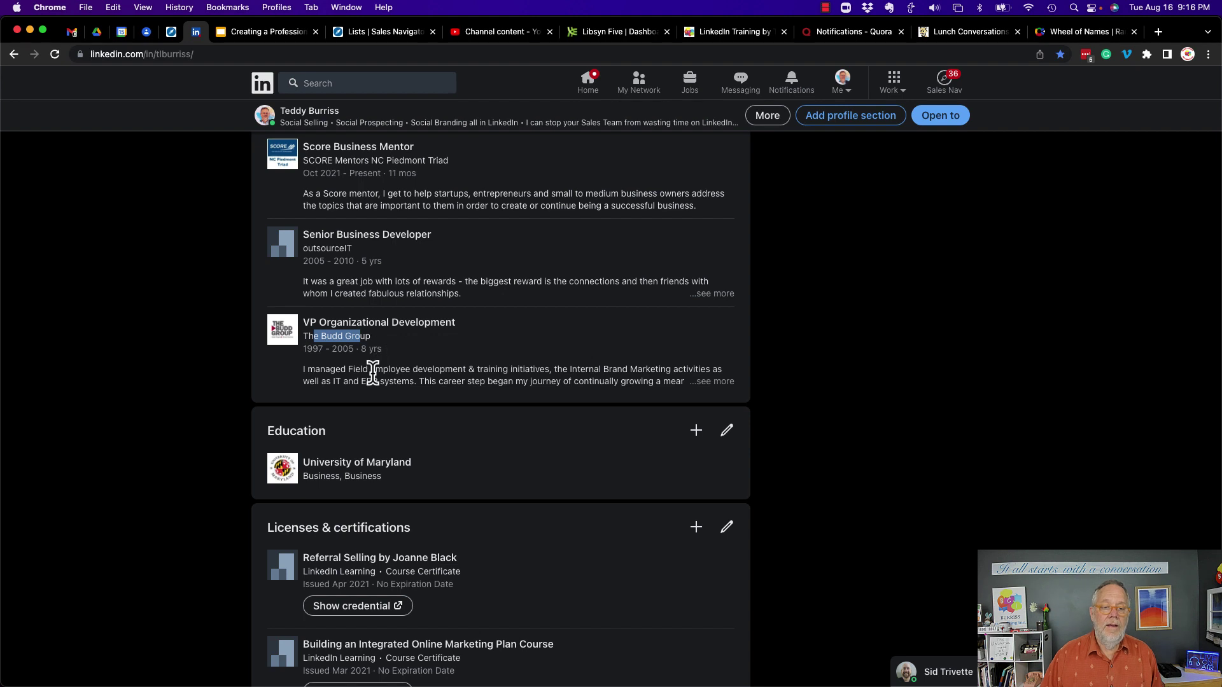
{"action": "left_click", "coordinate": [713, 381]}
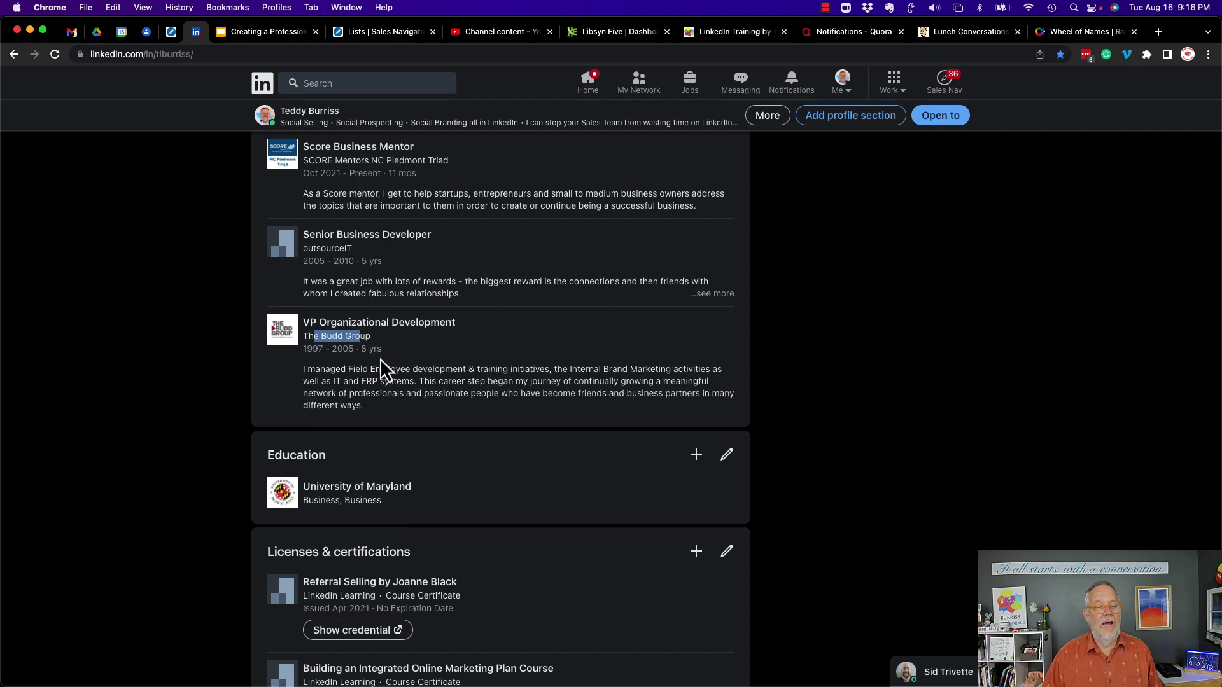
{"action": "left_click_drag", "start_coordinate": [354, 369], "coordinate": [442, 404]}
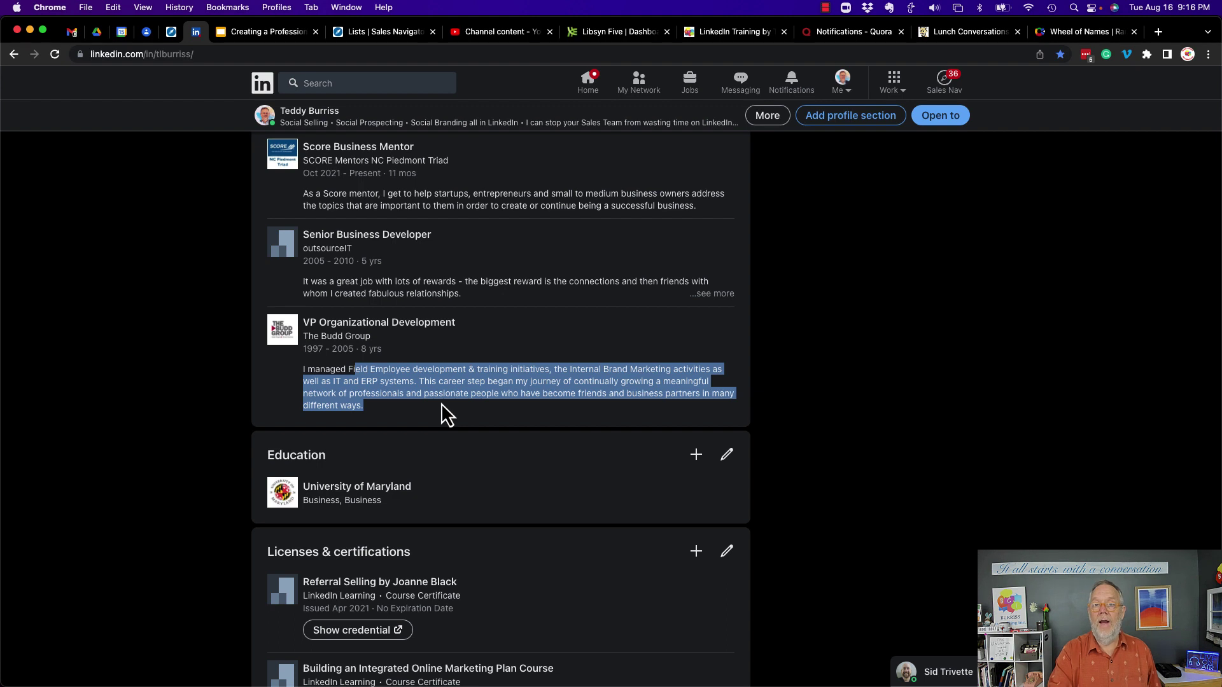
Highlight "career step" and the closing words on professionals who became friends and business partners in The Budd Group description
{"action": "left_click", "coordinate": [553, 396]}
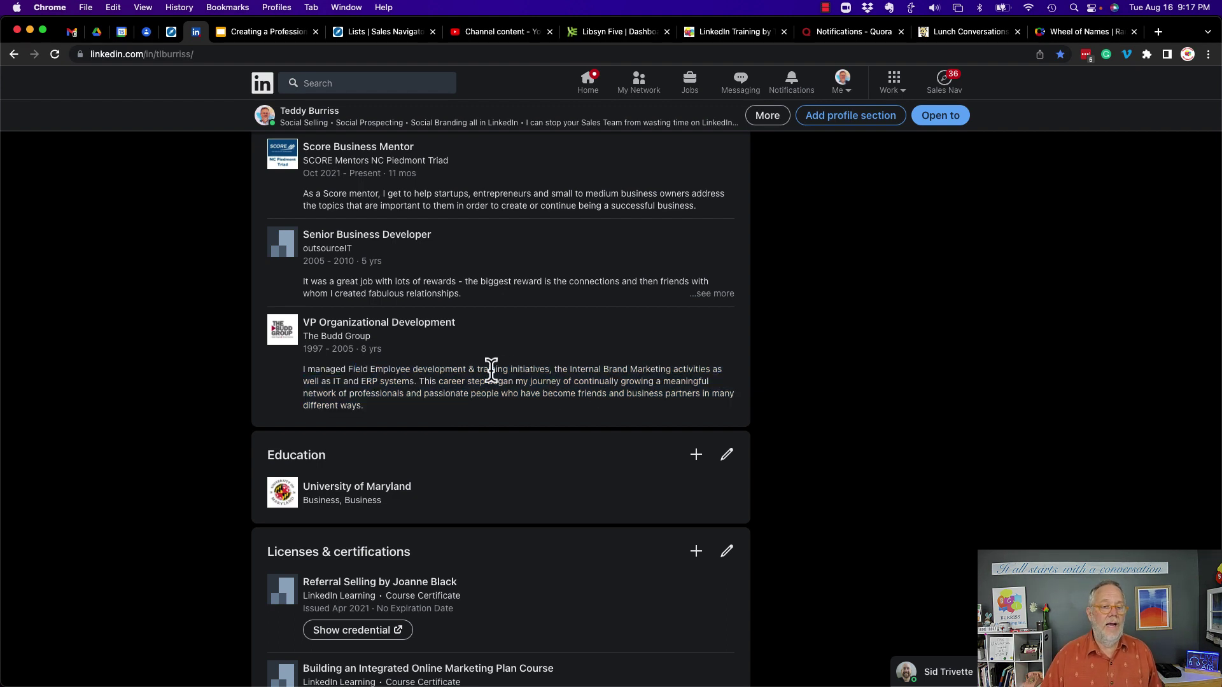
{"action": "left_click_drag", "start_coordinate": [437, 382], "coordinate": [469, 386]}
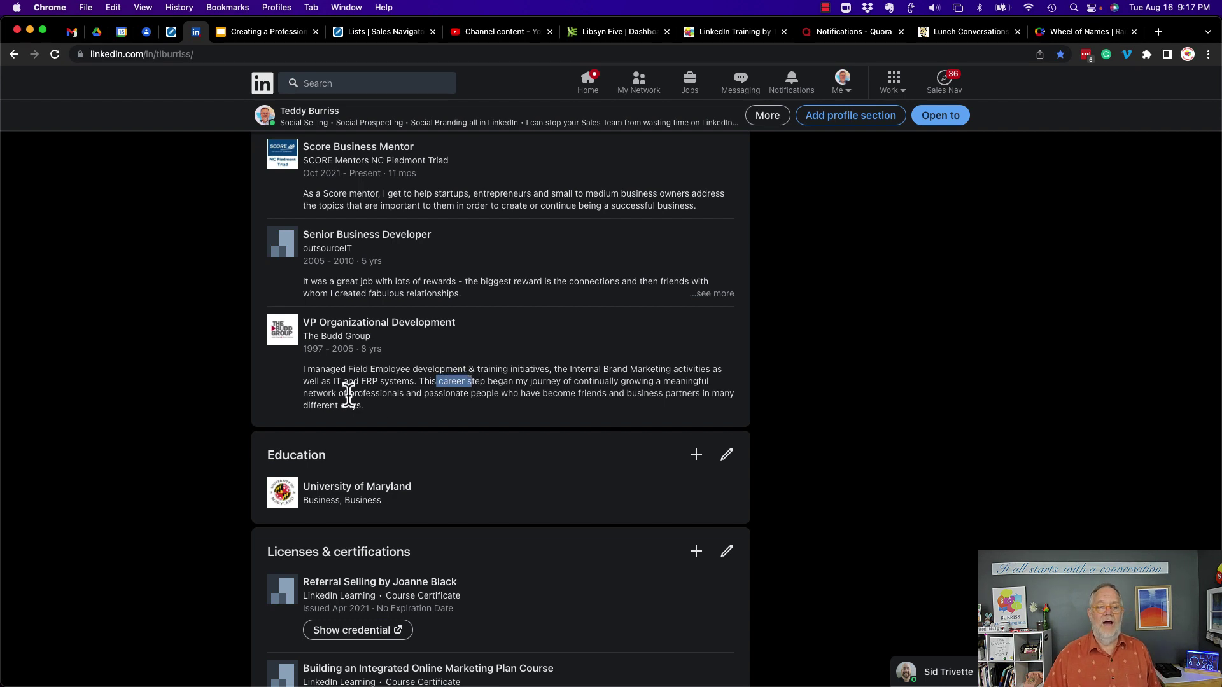
{"action": "left_click_drag", "start_coordinate": [348, 393], "coordinate": [456, 402]}
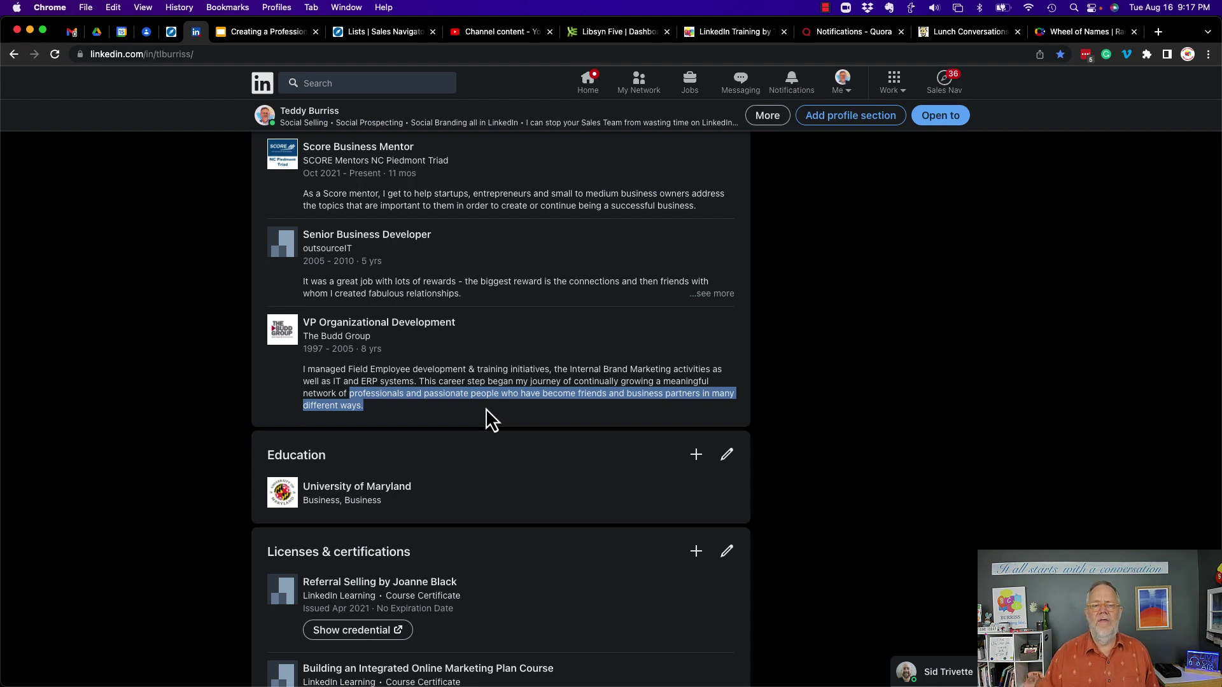
{"action": "left_click", "coordinate": [502, 364]}
{"action": "scroll", "coordinate": [444, 223], "scroll_direction": "down", "scroll_amount": 2}
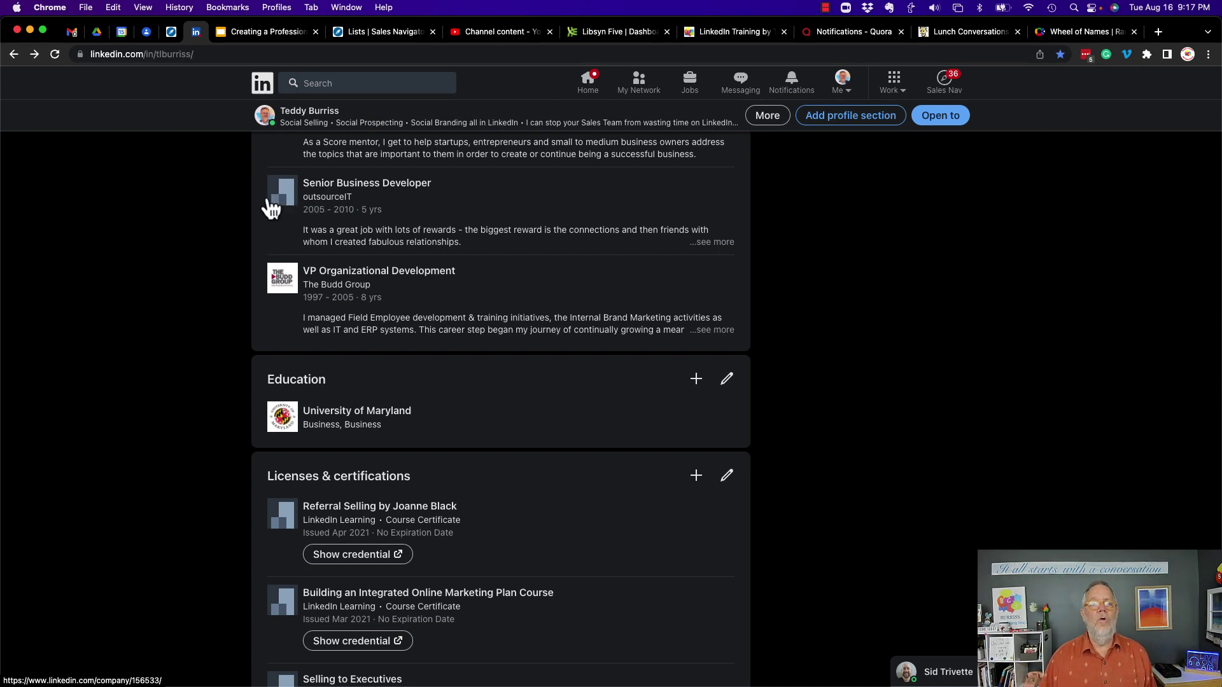
Expand the Senior Business Developer description at outsourceIT and highlight its passages on using LinkedIn and on the people connected with
{"action": "left_click", "coordinate": [715, 243]}
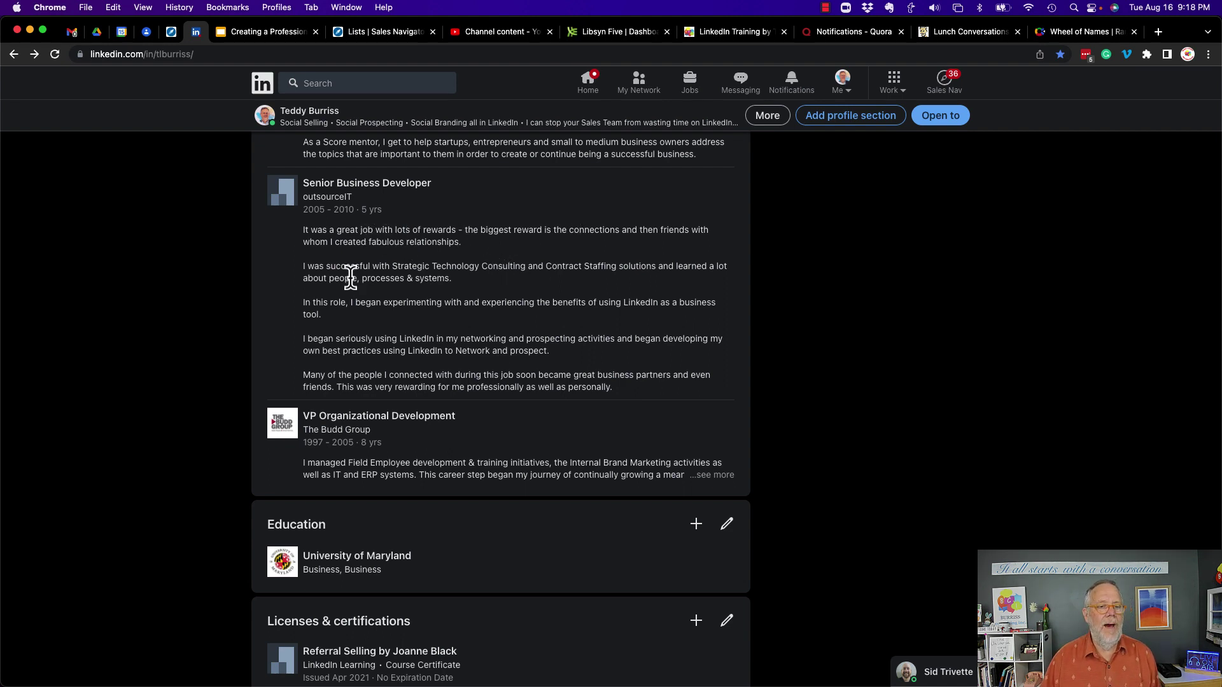
{"action": "left_click_drag", "start_coordinate": [329, 278], "coordinate": [477, 316]}
{"action": "left_click_drag", "start_coordinate": [369, 341], "coordinate": [536, 368]}
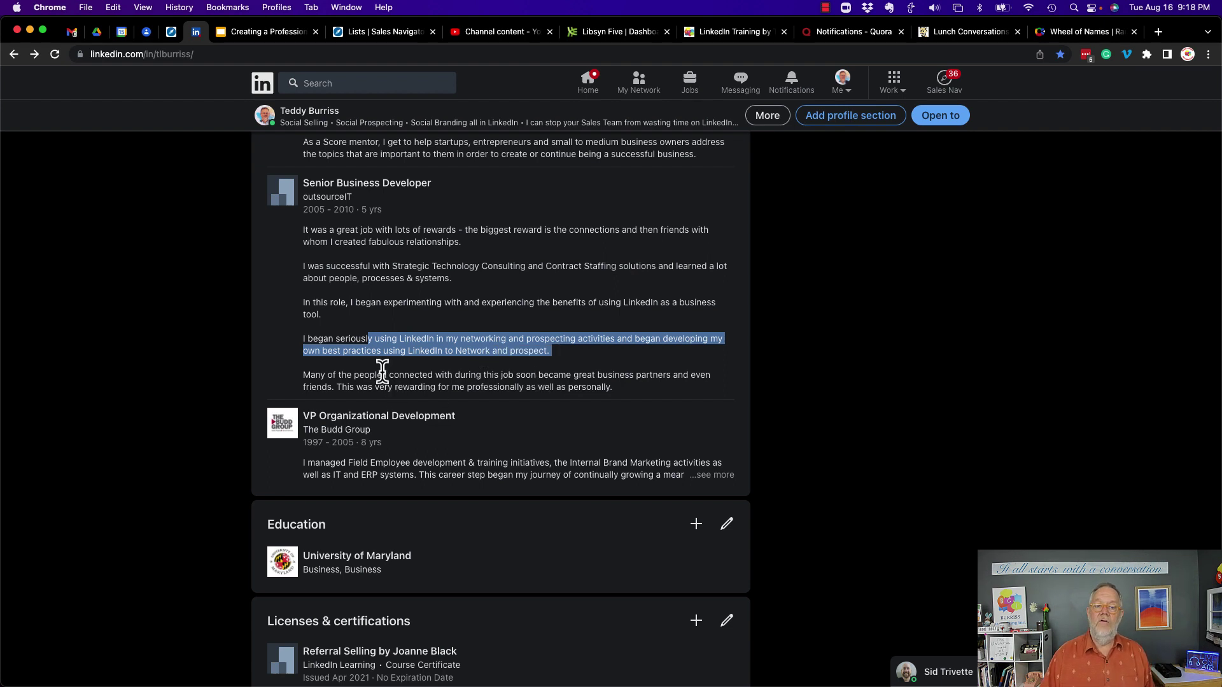
{"action": "left_click_drag", "start_coordinate": [382, 375], "coordinate": [530, 389]}
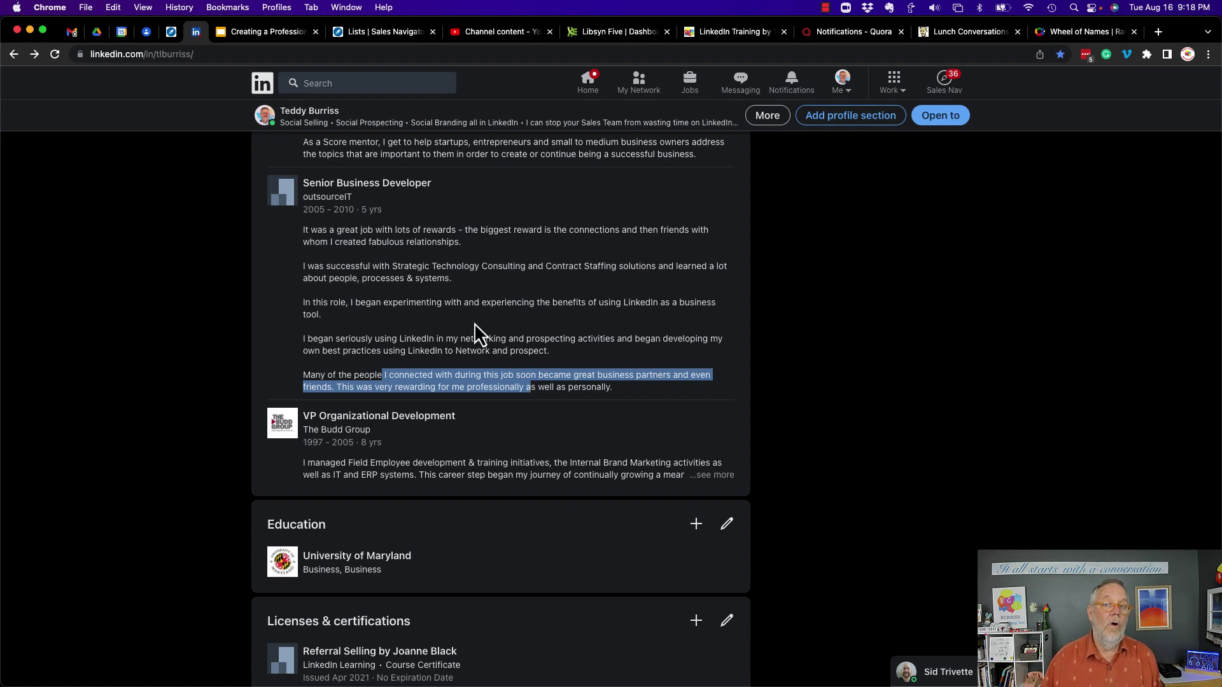
Highlight the part of the Score Business Mentor description about helping startups, entrepreneurs and business owners
{"action": "scroll", "coordinate": [475, 323], "scroll_direction": "up", "scroll_amount": 3}
{"action": "scroll", "coordinate": [475, 323], "scroll_direction": "up", "scroll_amount": 1}
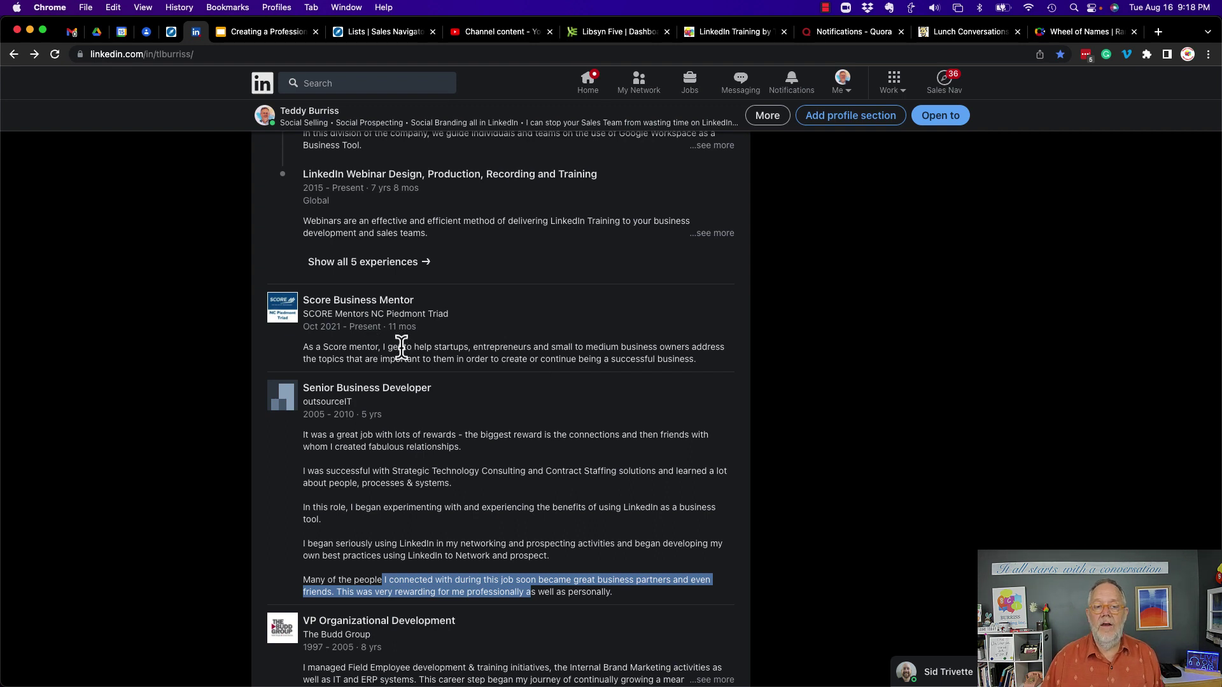
{"action": "left_click_drag", "start_coordinate": [400, 348], "coordinate": [470, 361]}
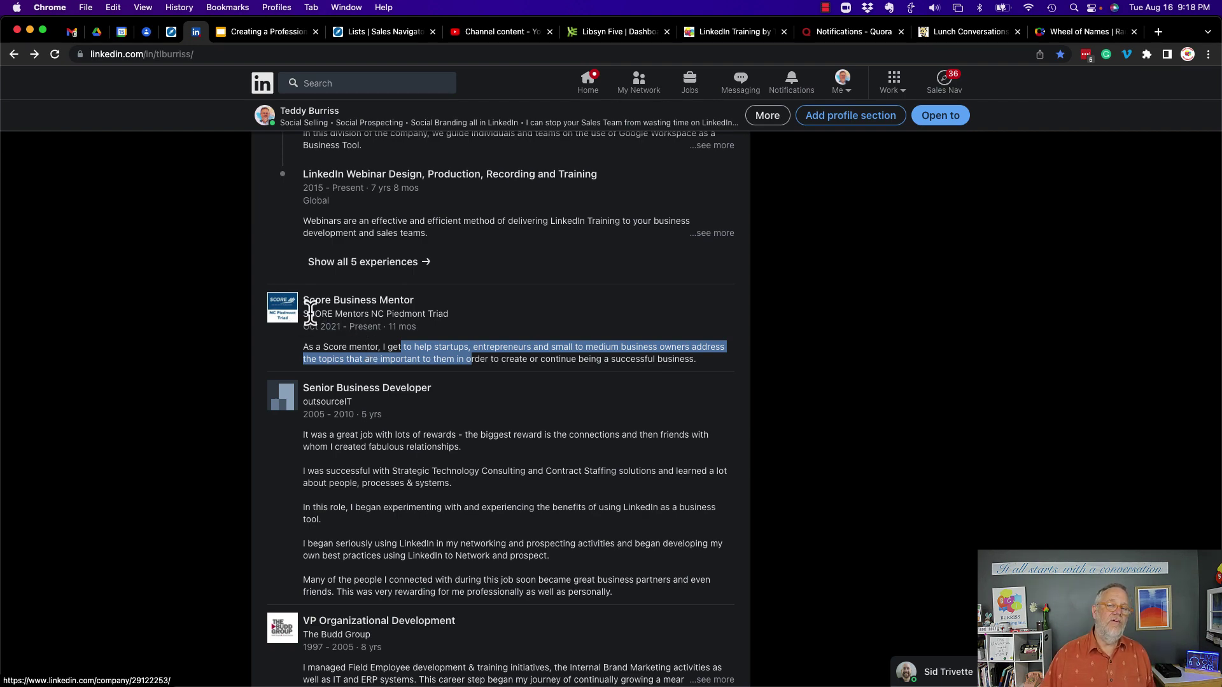
Compare the profile's Volunteering entries with the Experience section, examining the roles grouped under Burriss Consulting and the SCORE position
{"action": "scroll", "coordinate": [311, 312], "scroll_direction": "down", "scroll_amount": 15}
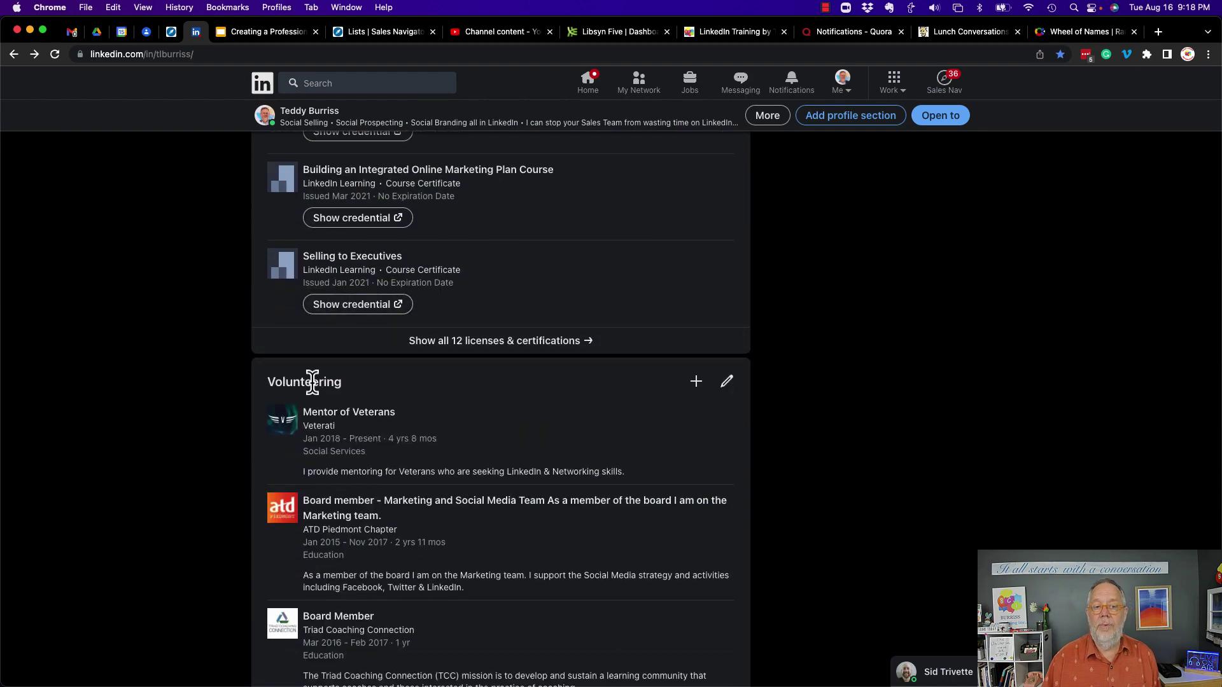
{"action": "scroll", "coordinate": [343, 384], "scroll_direction": "up", "scroll_amount": 15}
{"action": "scroll", "coordinate": [344, 384], "scroll_direction": "up", "scroll_amount": 5}
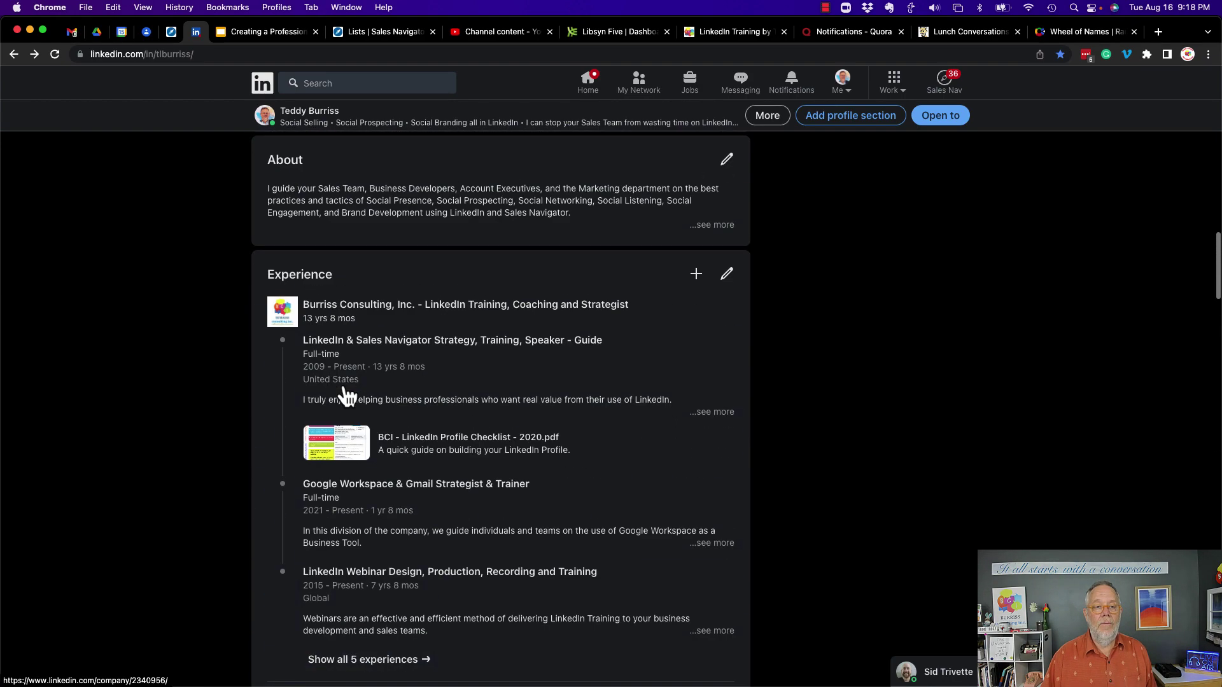
{"action": "scroll", "coordinate": [346, 398], "scroll_direction": "down", "scroll_amount": 6}
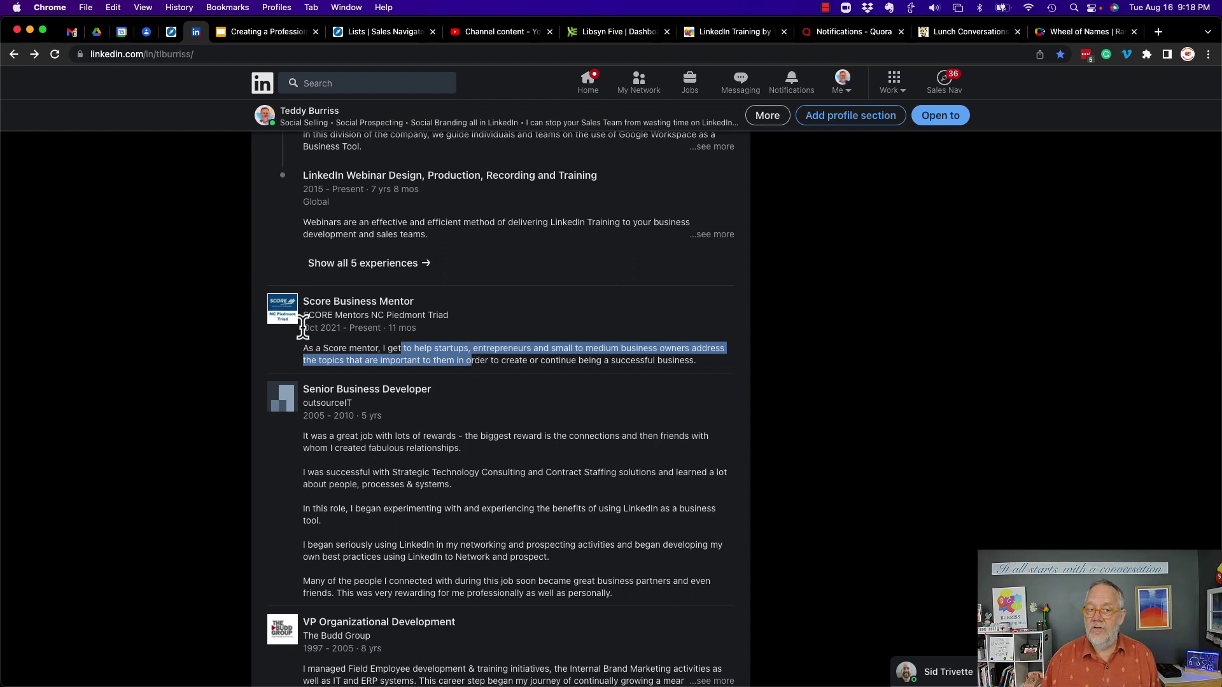
{"action": "scroll", "coordinate": [446, 334], "scroll_direction": "up", "scroll_amount": 5}
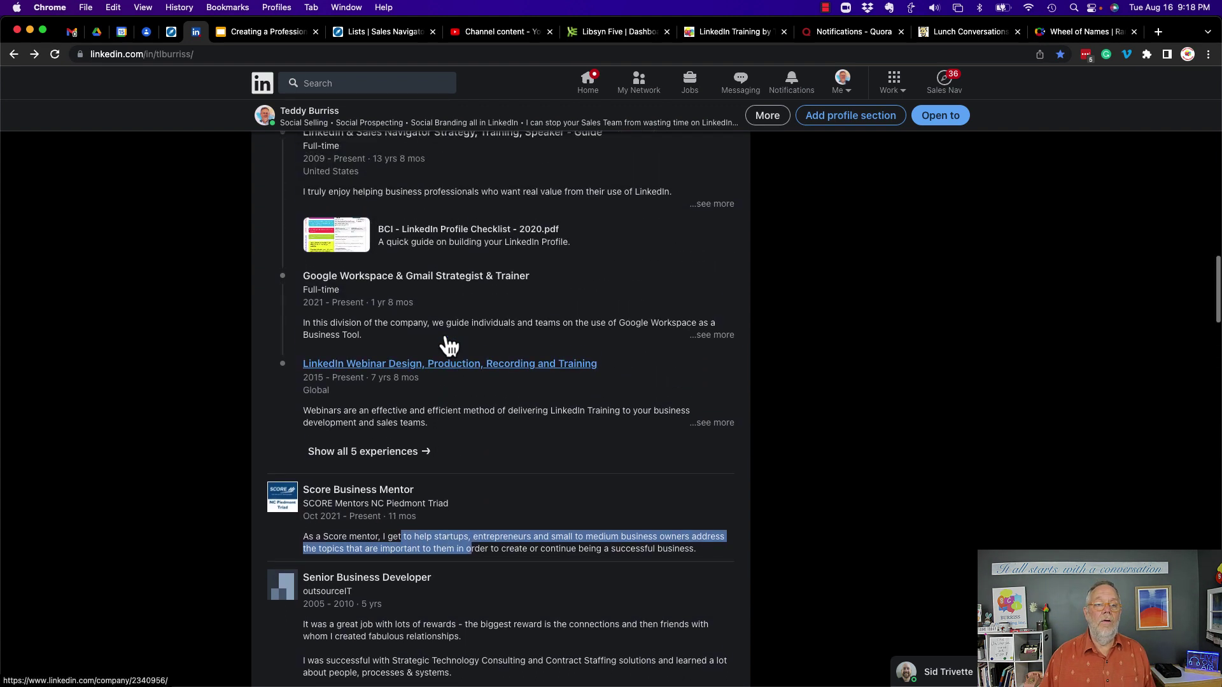
{"action": "scroll", "coordinate": [450, 346], "scroll_direction": "up", "scroll_amount": 1}
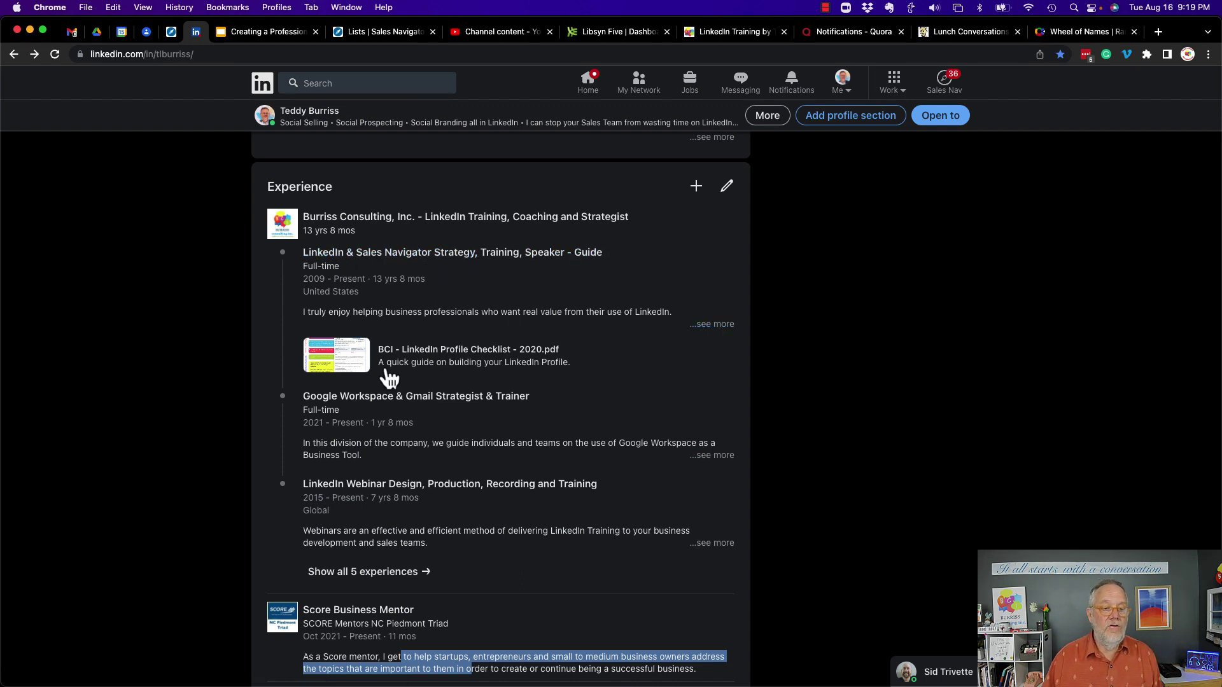
{"action": "scroll", "coordinate": [584, 420], "scroll_direction": "down", "scroll_amount": 1}
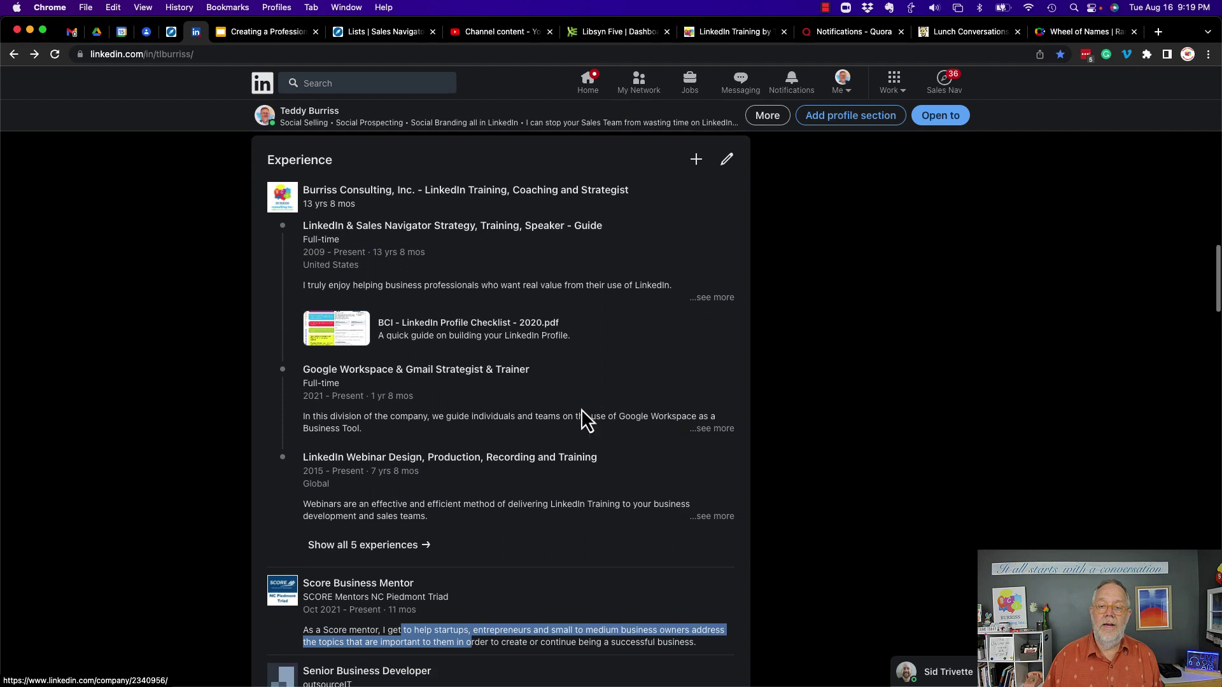
{"action": "scroll", "coordinate": [592, 440], "scroll_direction": "down", "scroll_amount": 2}
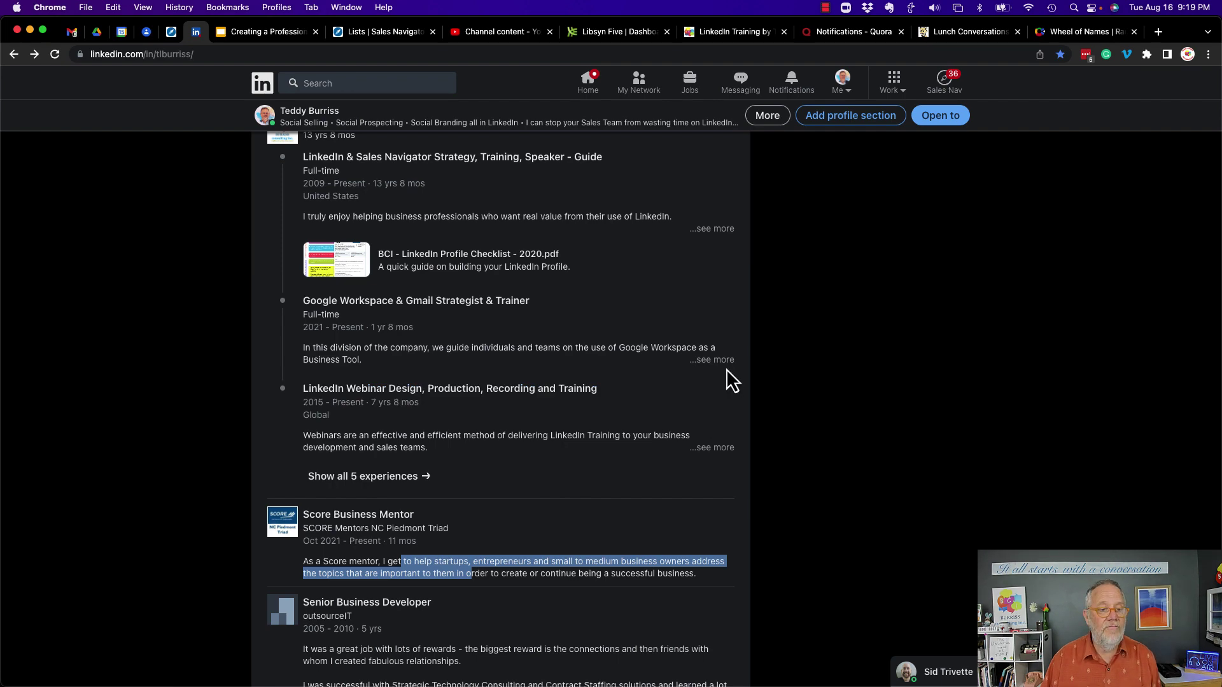
{"action": "scroll", "coordinate": [534, 429], "scroll_direction": "down", "scroll_amount": 2}
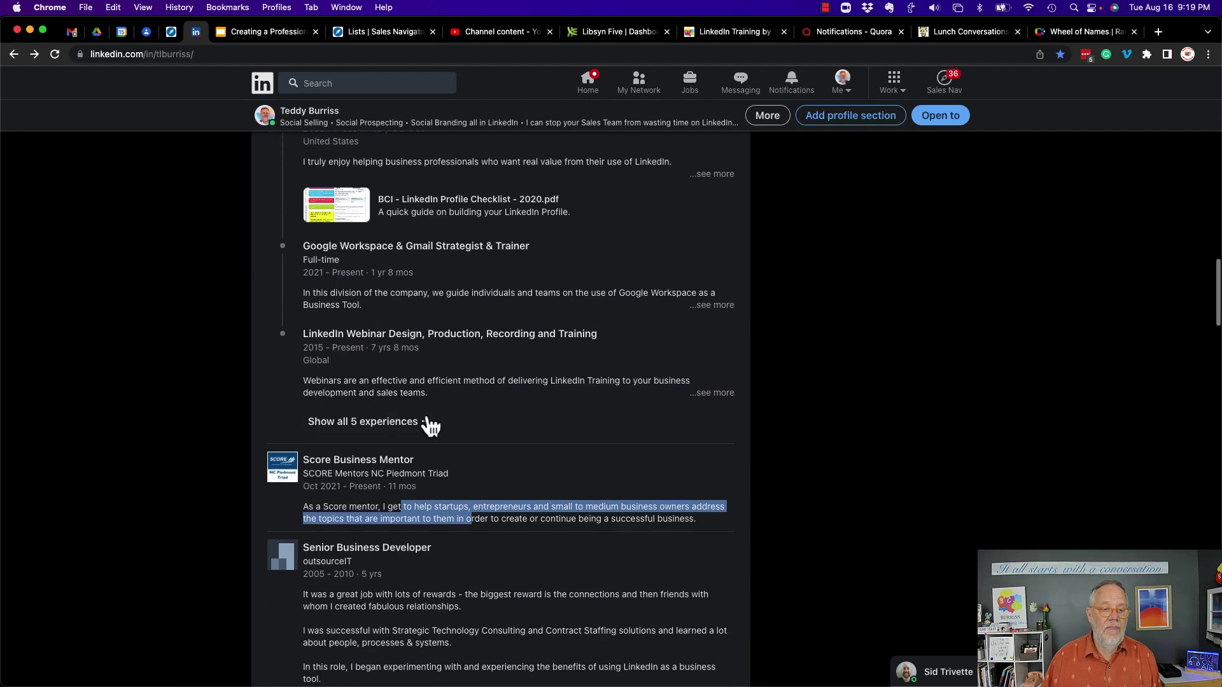
Show all experiences under Burriss Consulting and read through the full role descriptions
{"action": "left_click", "coordinate": [391, 426]}
{"action": "scroll", "coordinate": [539, 380], "scroll_direction": "down", "scroll_amount": 8}
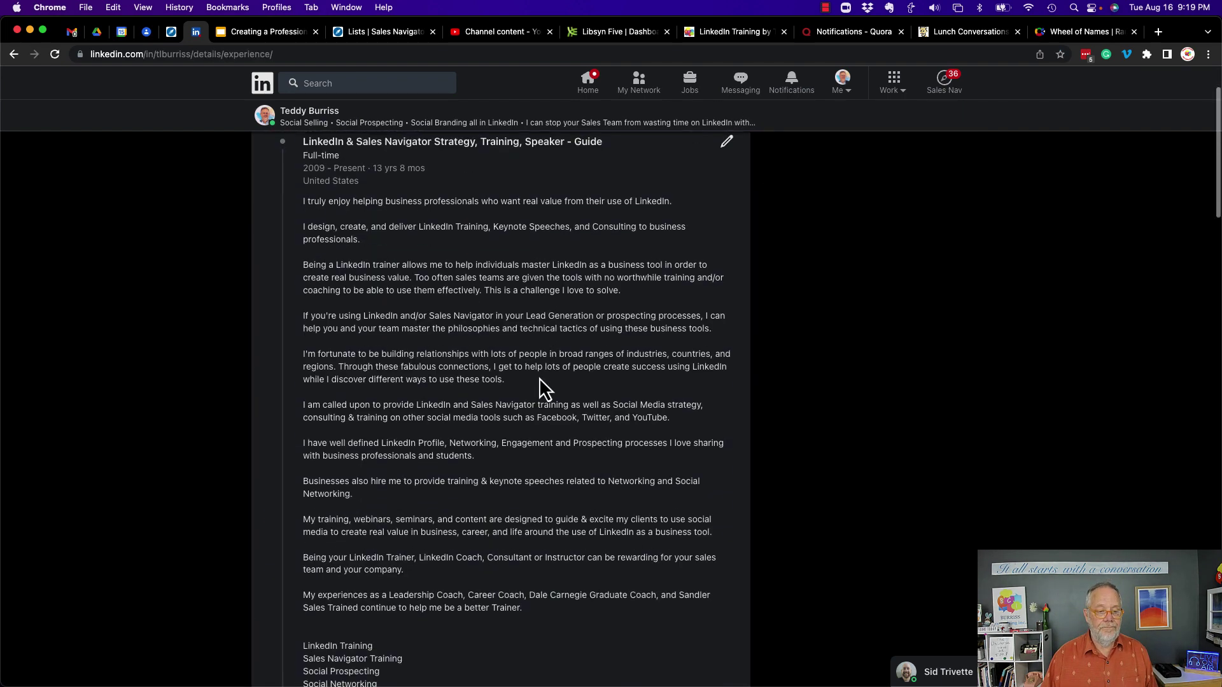
{"action": "scroll", "coordinate": [540, 380], "scroll_direction": "down", "scroll_amount": 15}
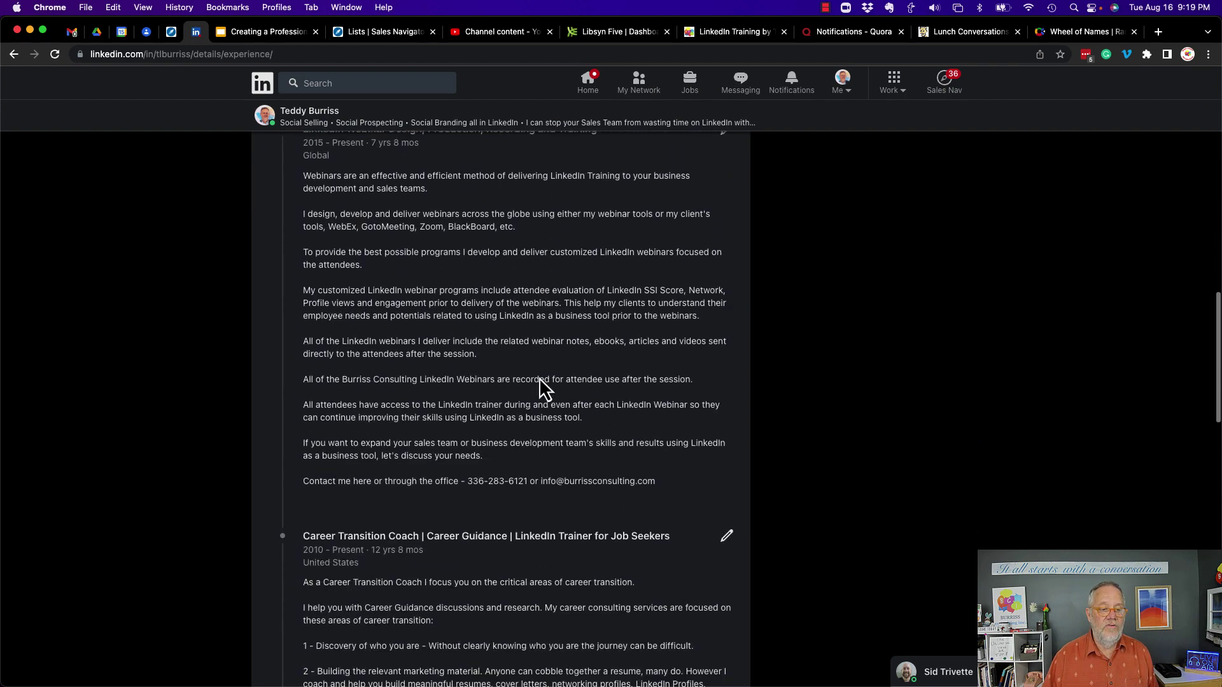
{"action": "scroll", "coordinate": [540, 377], "scroll_direction": "down", "scroll_amount": 4}
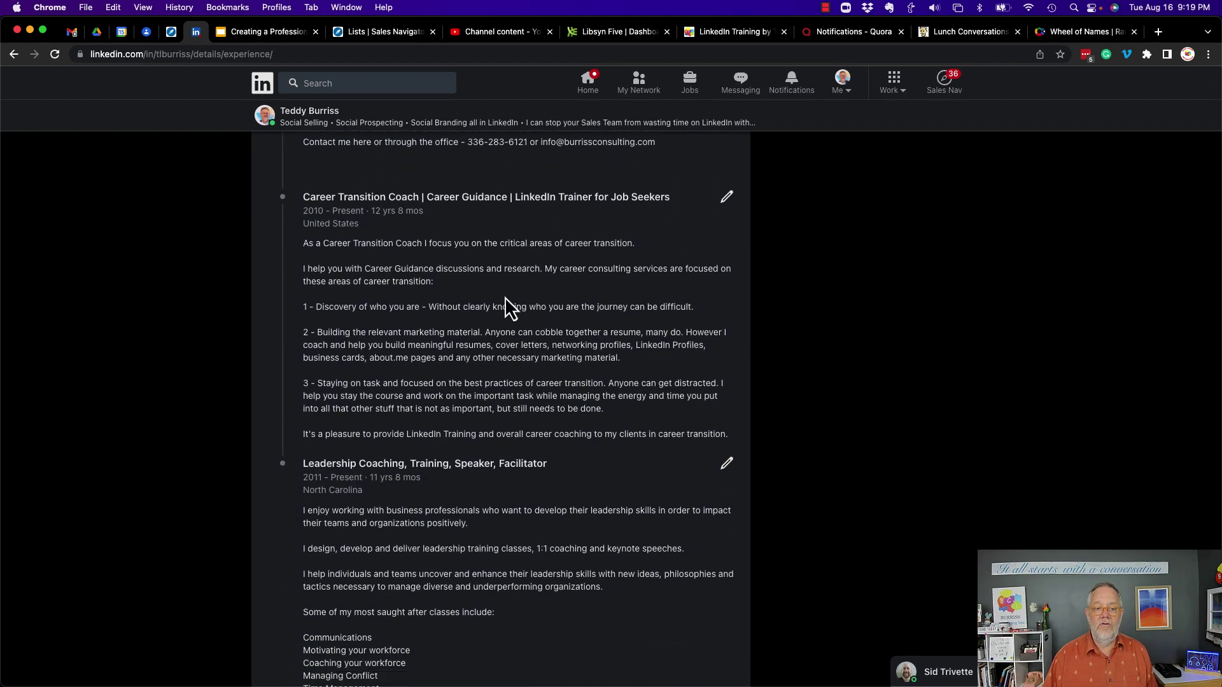
{"action": "scroll", "coordinate": [503, 305], "scroll_direction": "down", "scroll_amount": 4}
{"action": "scroll", "coordinate": [490, 340], "scroll_direction": "down", "scroll_amount": 1}
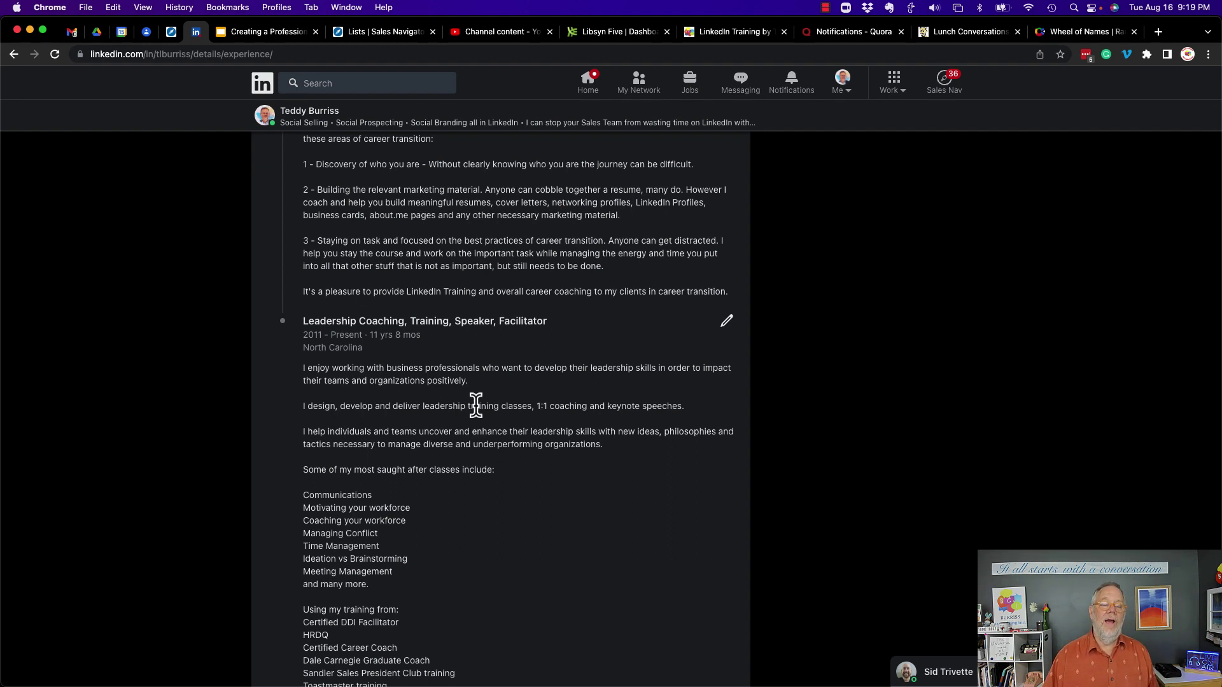
{"action": "scroll", "coordinate": [476, 406], "scroll_direction": "up", "scroll_amount": 15}
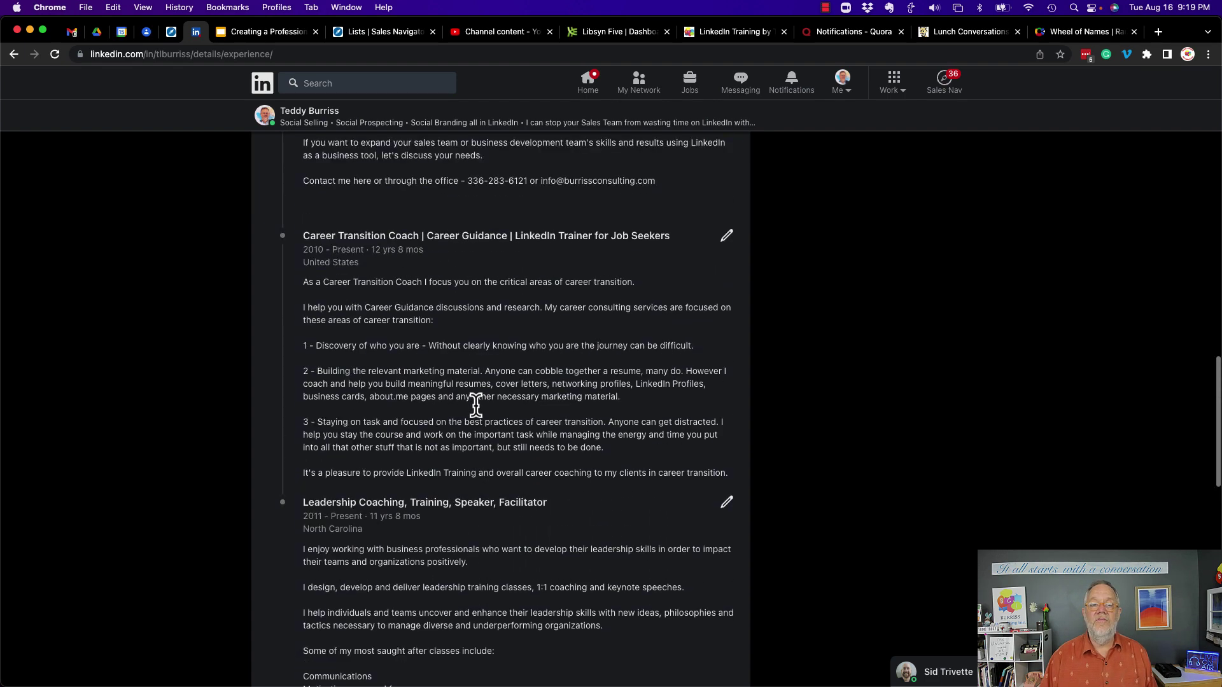
{"action": "scroll", "coordinate": [476, 405], "scroll_direction": "up", "scroll_amount": 10}
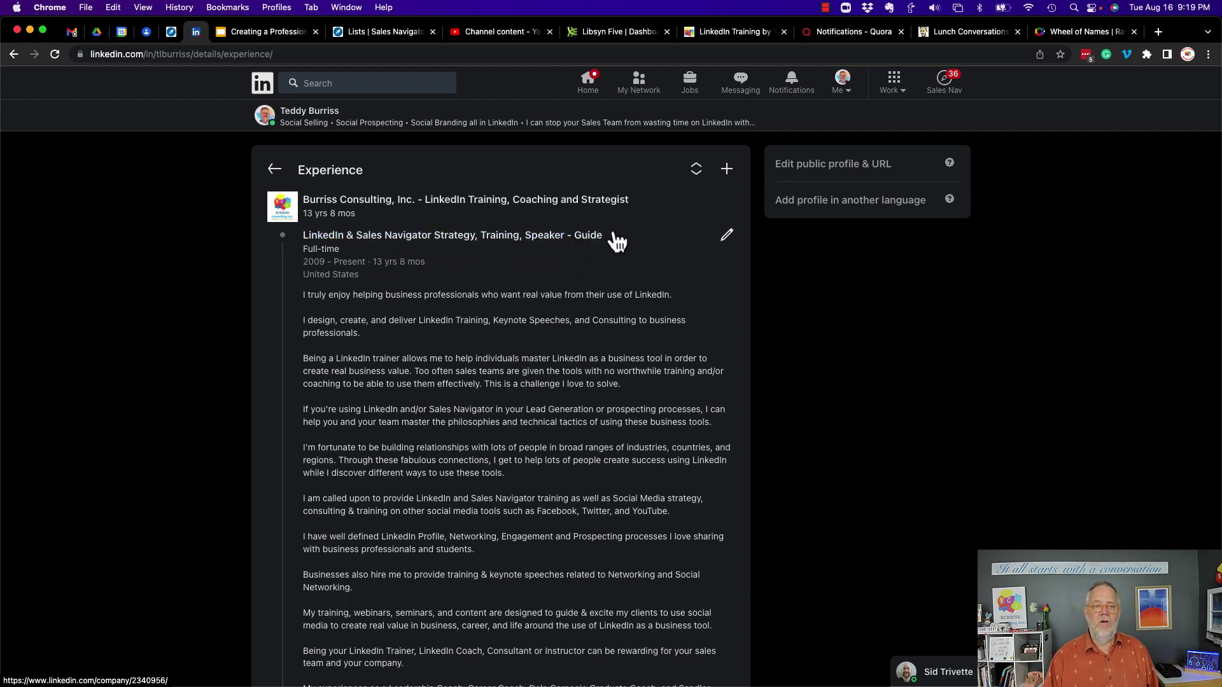
View the reorder list for the experience entries and close it without rearranging them
{"action": "left_click", "coordinate": [700, 177]}
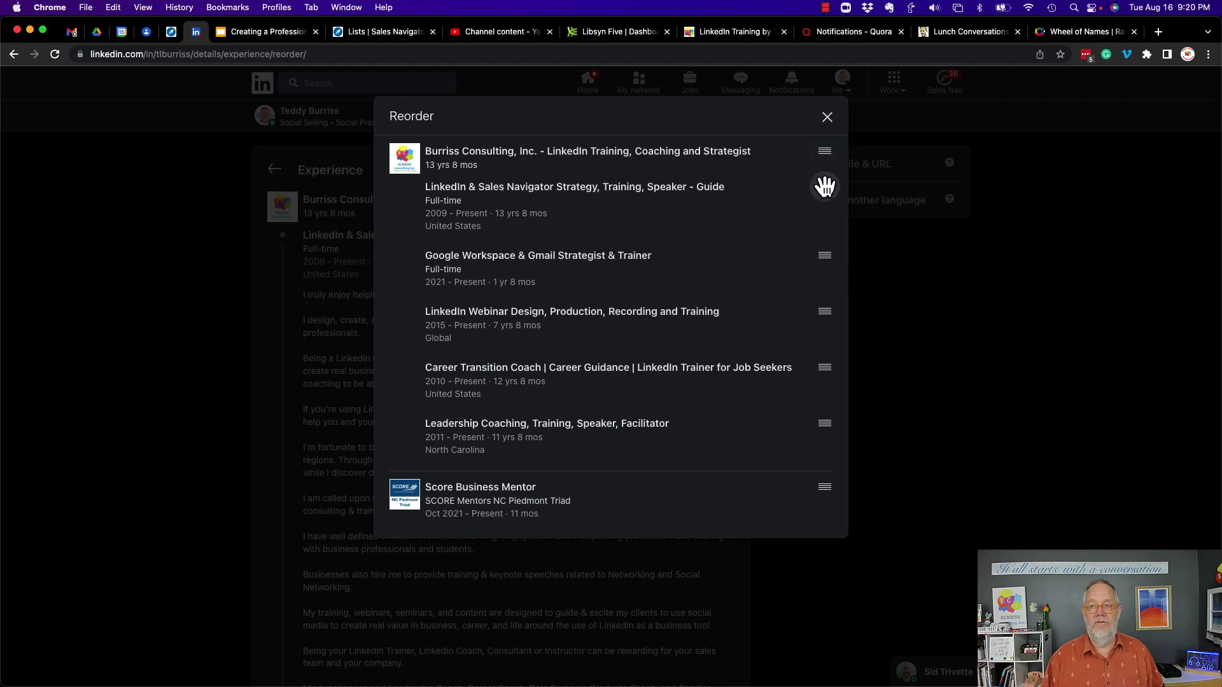
{"action": "left_click", "coordinate": [827, 120]}
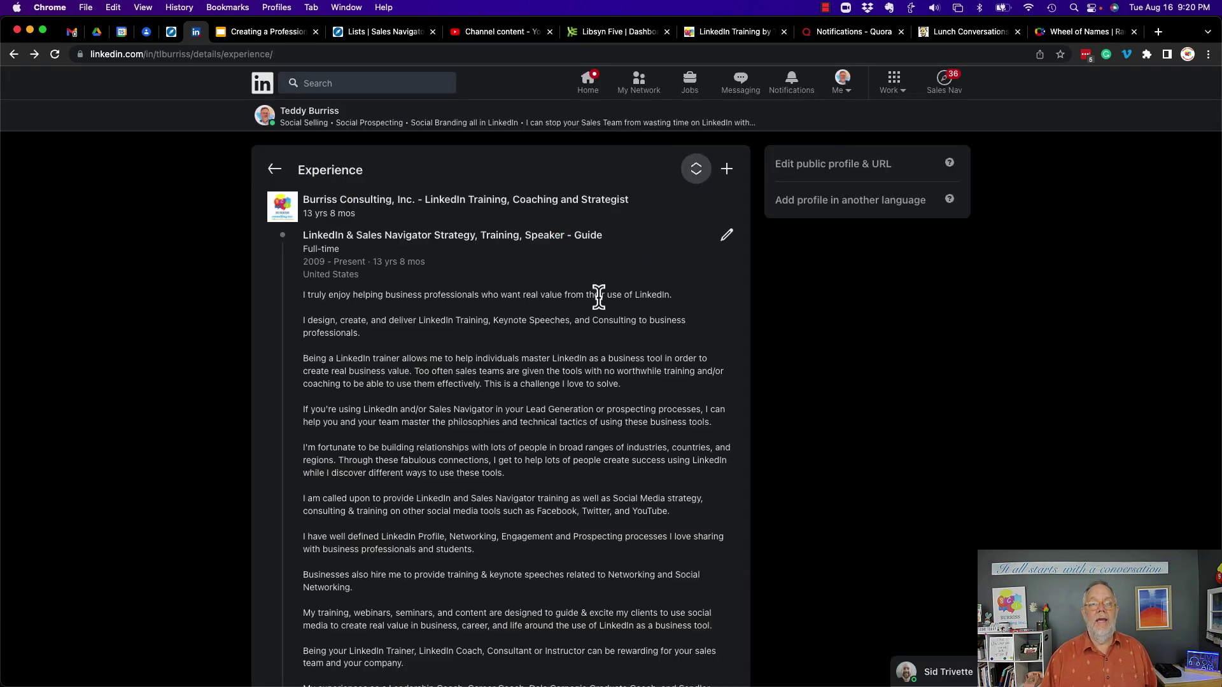
Open the LinkedIn & Sales Navigator Strategy, Training, Speaker - Guide experience for editing and highlight the Notify network explanation
{"action": "left_click", "coordinate": [726, 245]}
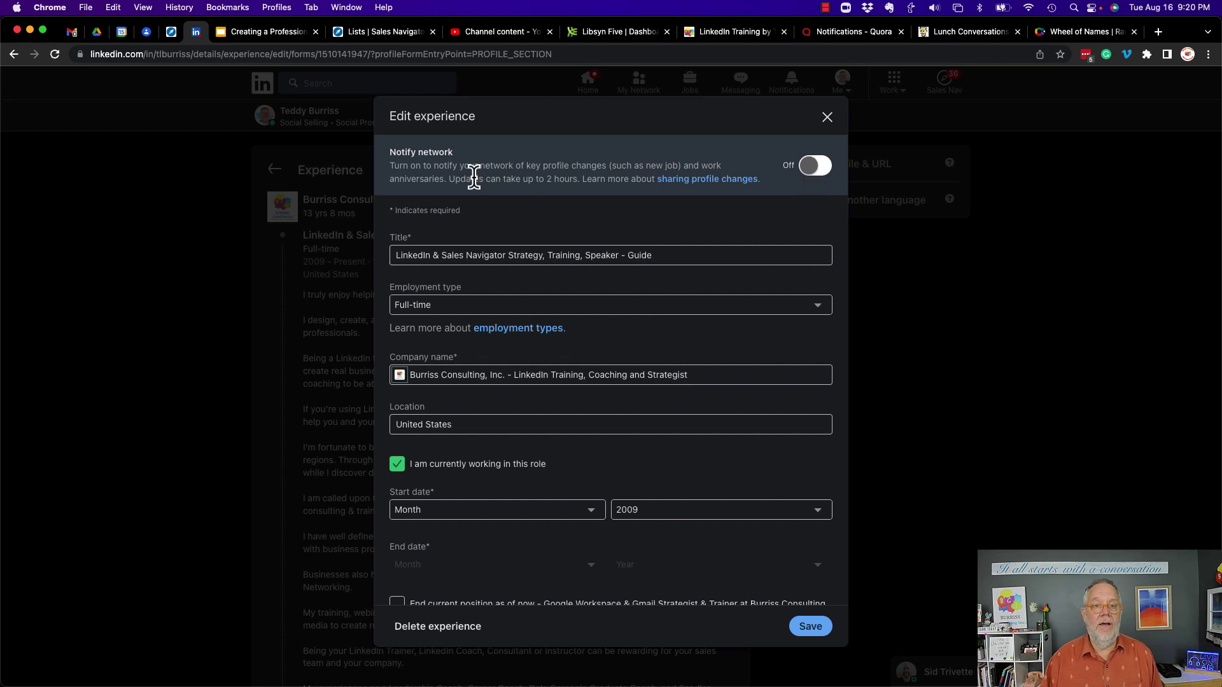
{"action": "left_click_drag", "start_coordinate": [471, 180], "coordinate": [587, 185]}
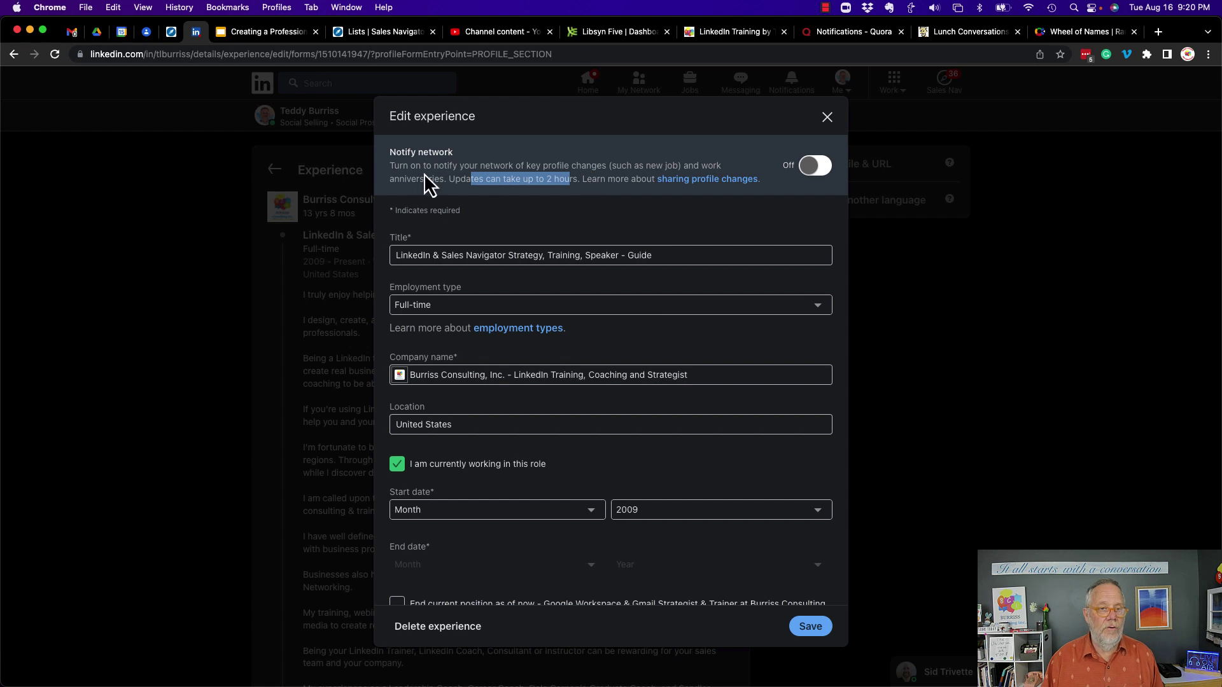
{"action": "left_click", "coordinate": [700, 165]}
{"action": "left_click_drag", "start_coordinate": [699, 166], "coordinate": [705, 180]}
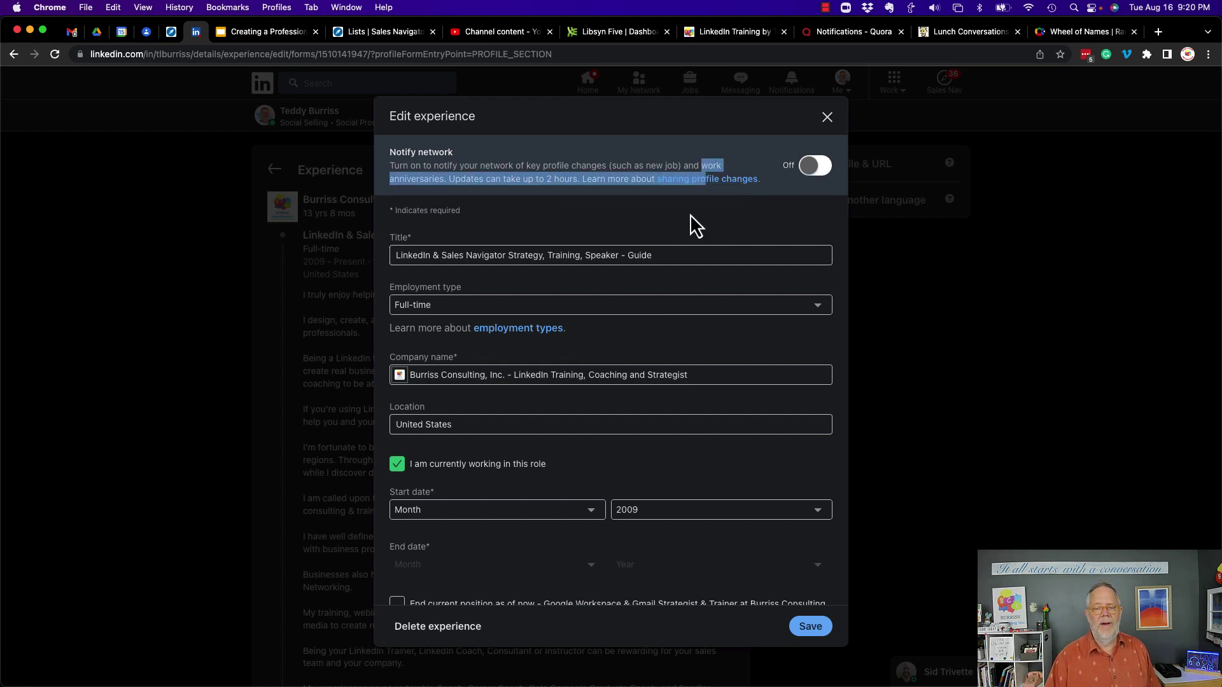
{"action": "left_click", "coordinate": [499, 201]}
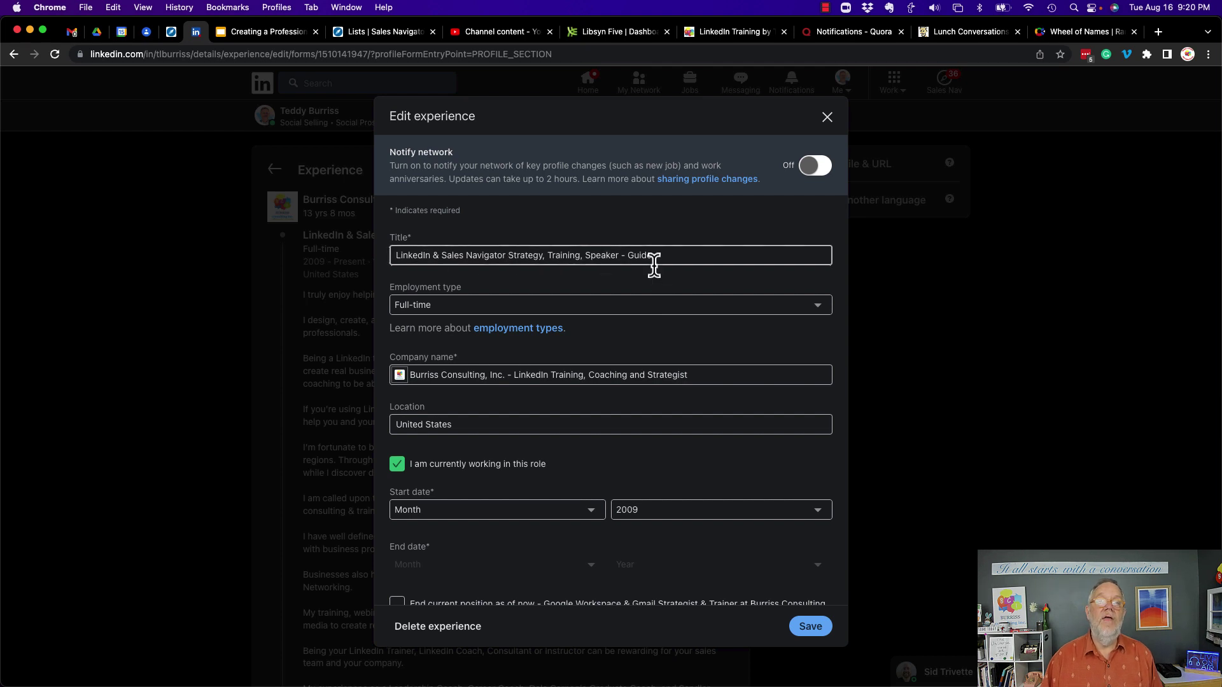
Examine the experience's title text and view the available employment type options
{"action": "left_click", "coordinate": [417, 254]}
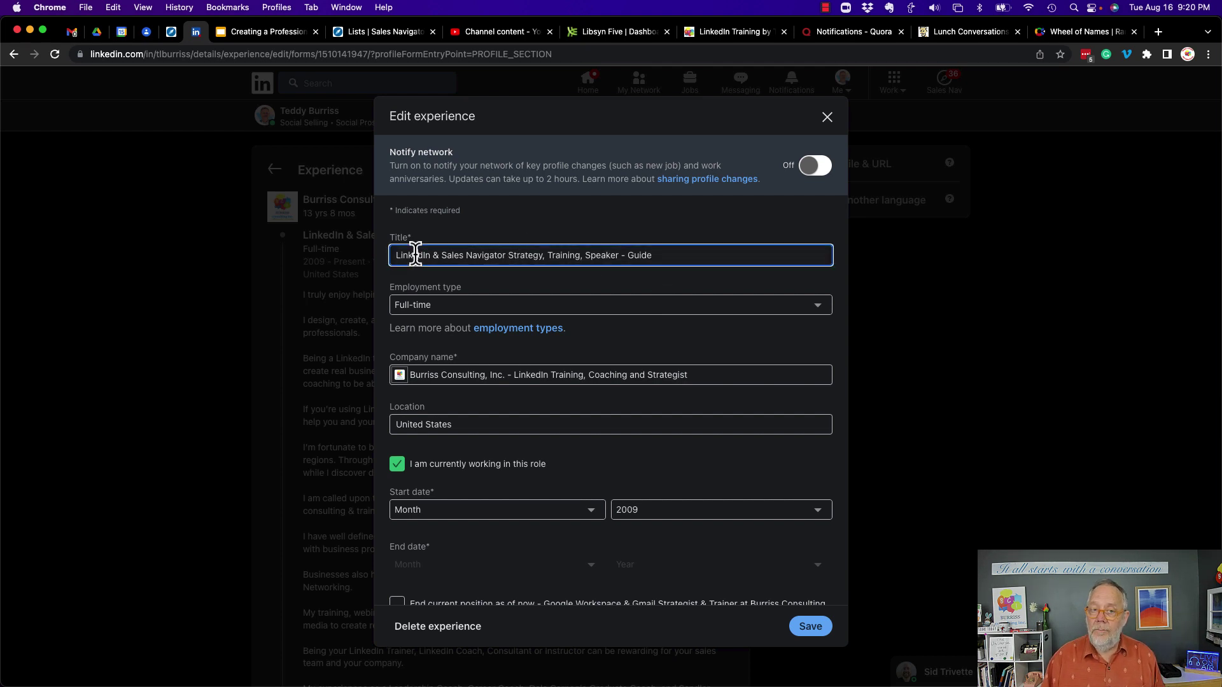
{"action": "left_click_drag", "start_coordinate": [413, 254], "coordinate": [570, 257]}
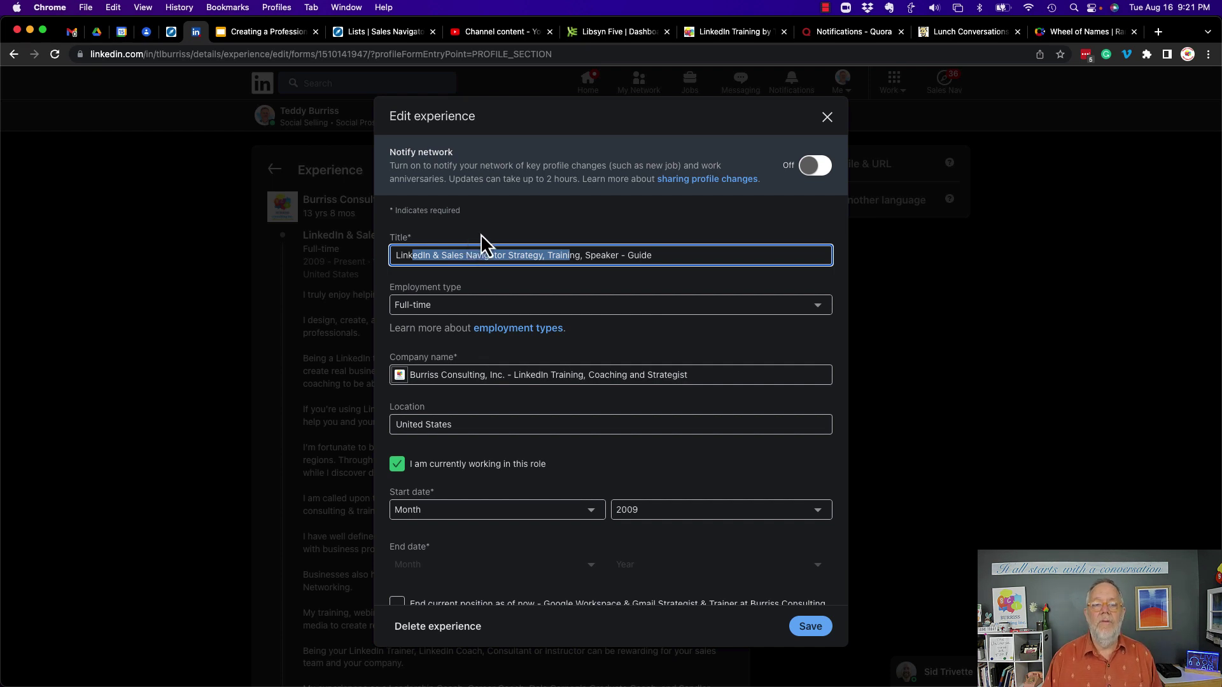
{"action": "left_click", "coordinate": [400, 254]}
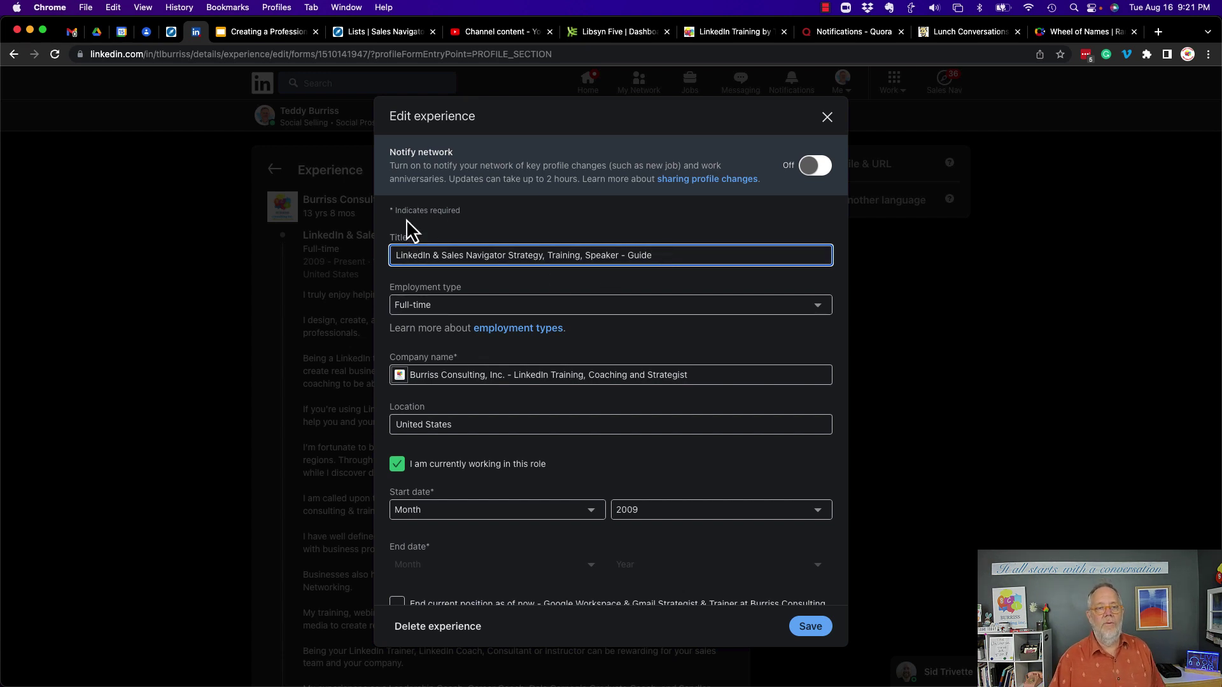
{"action": "scroll", "coordinate": [567, 326], "scroll_direction": "down", "scroll_amount": 2}
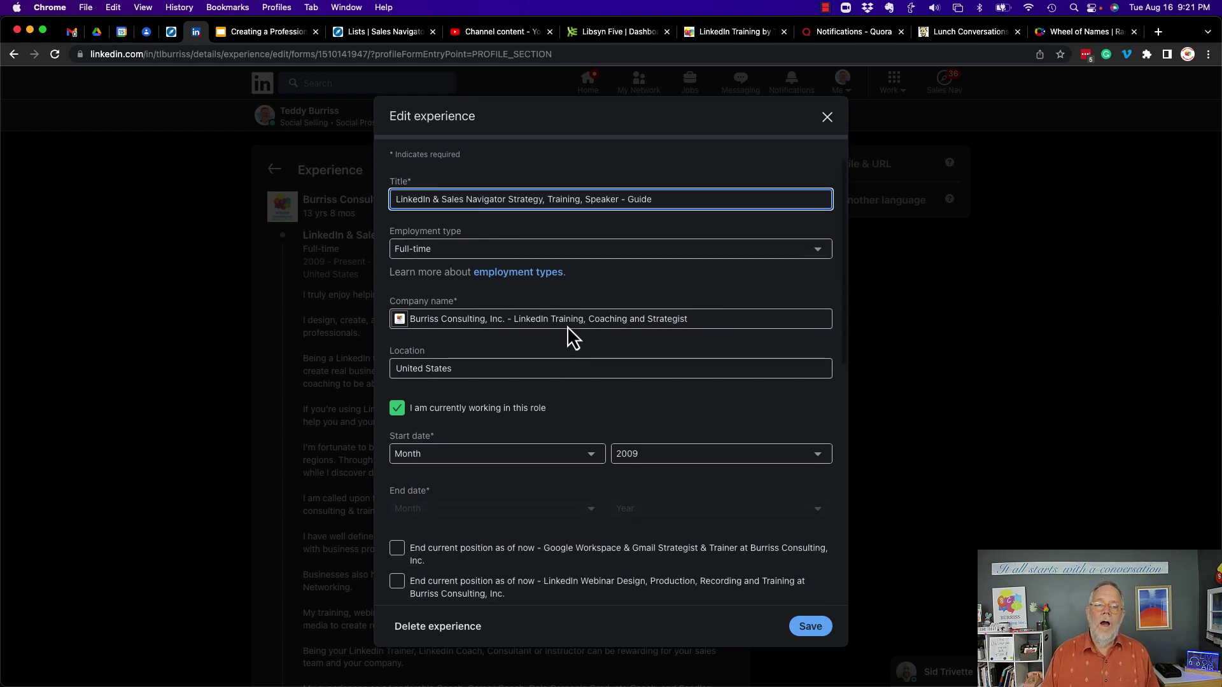
{"action": "left_click", "coordinate": [437, 250]}
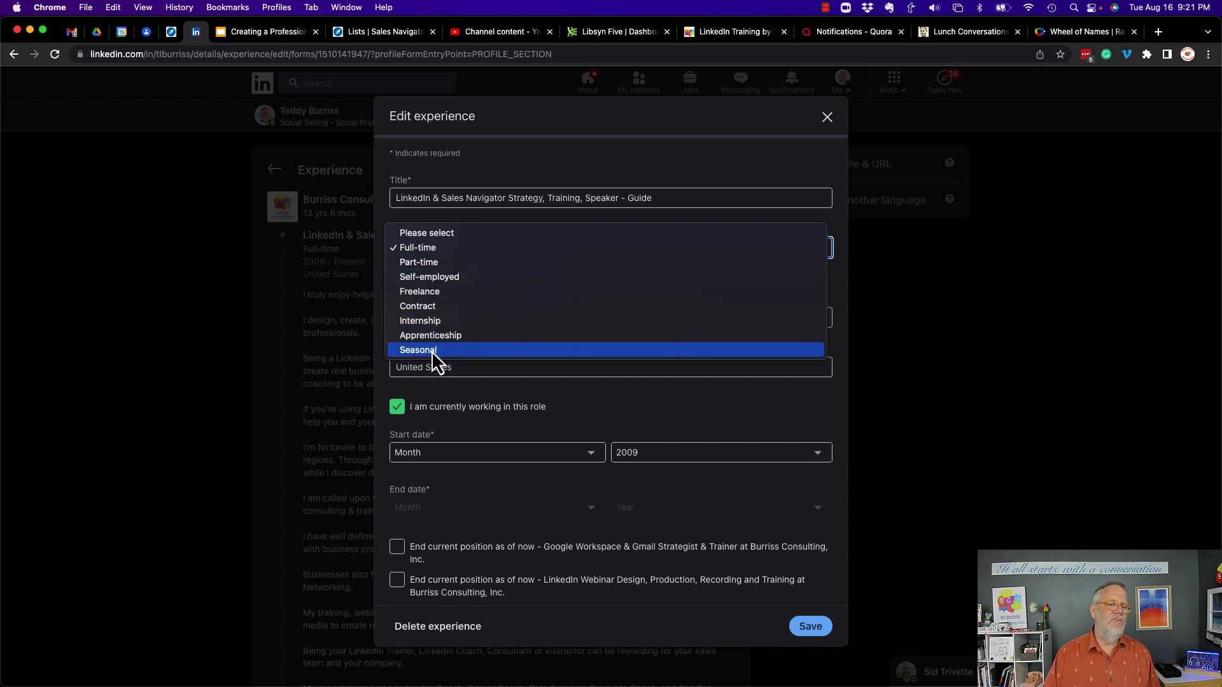
{"action": "left_click", "coordinate": [530, 170]}
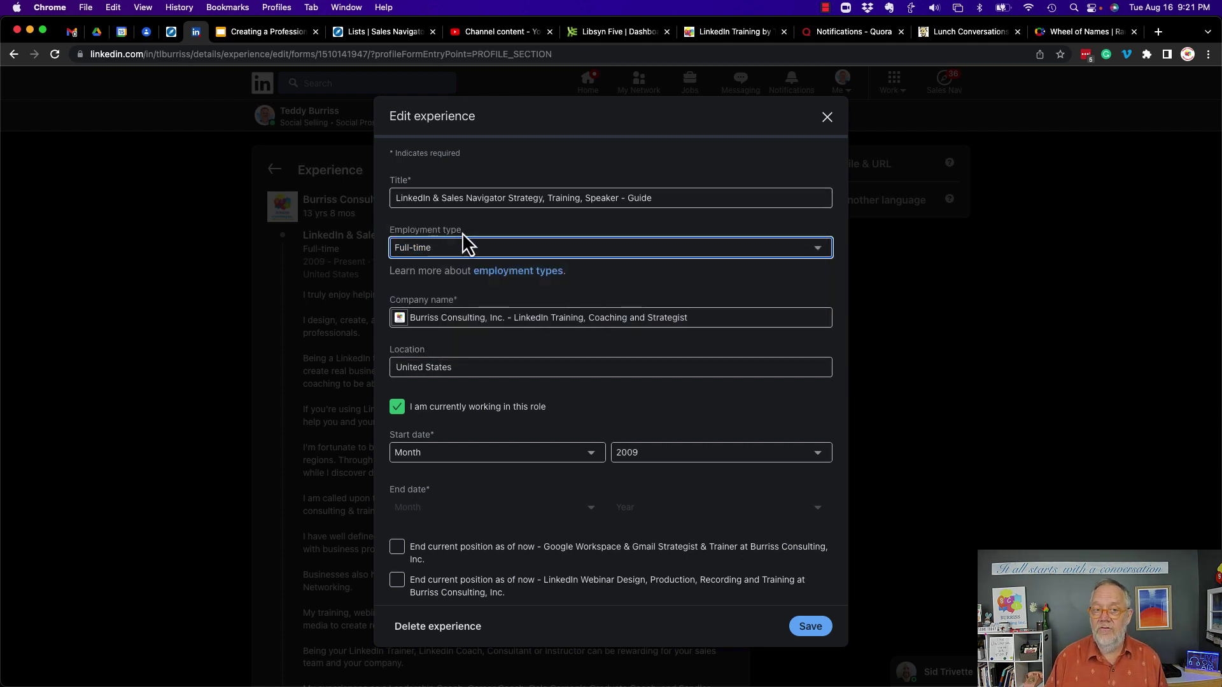
Replace the experience's company name by searching for "burriss consulting" and selecting the Burriss Consulting, Inc. company page
{"action": "scroll", "coordinate": [619, 293], "scroll_direction": "down", "scroll_amount": 2}
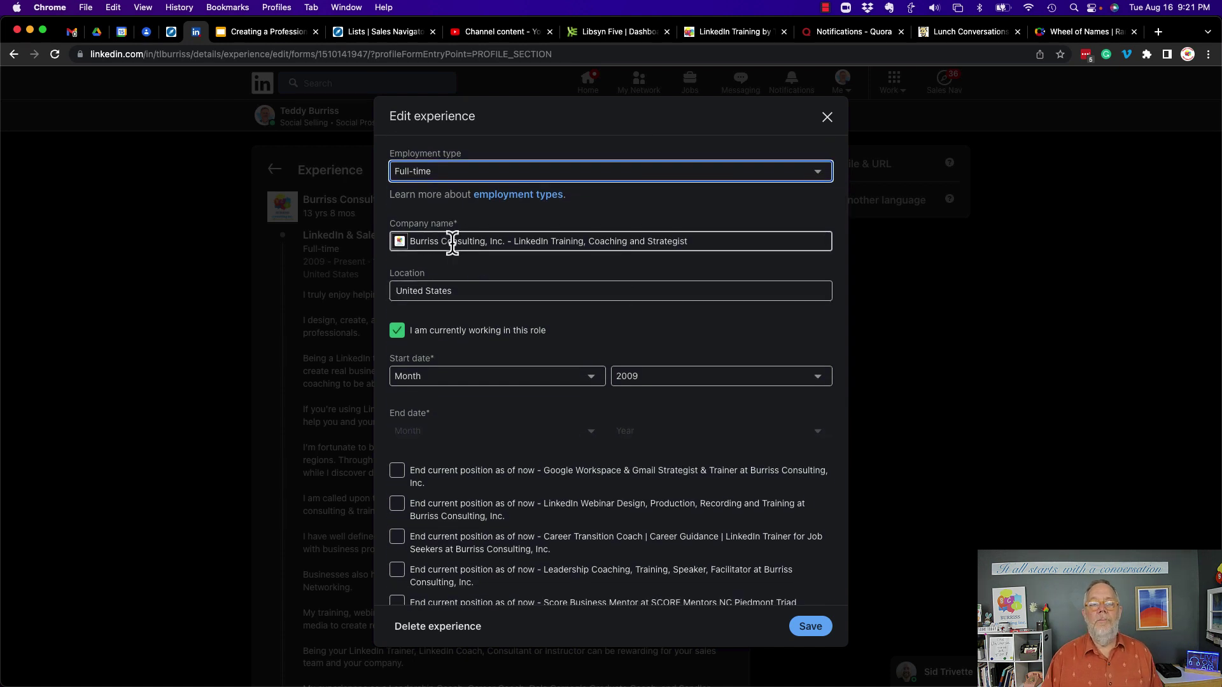
{"action": "left_click", "coordinate": [530, 246]}
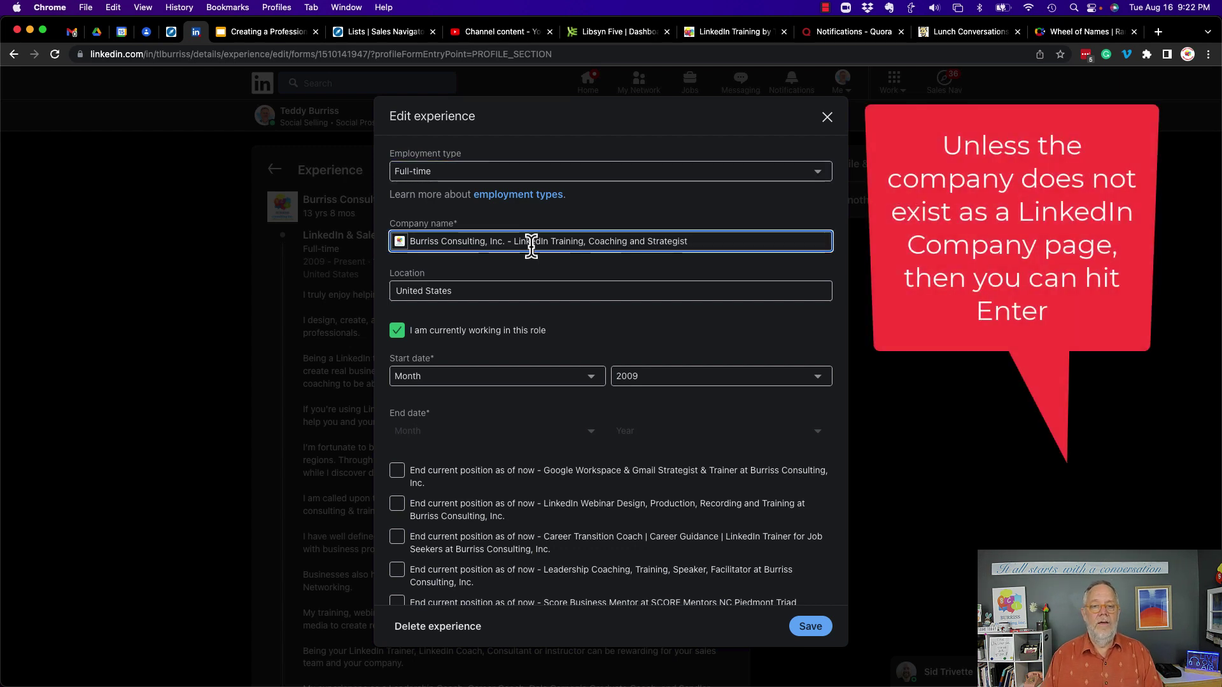
{"action": "key", "text": "super+a"}
{"action": "type", "text": "bu"}
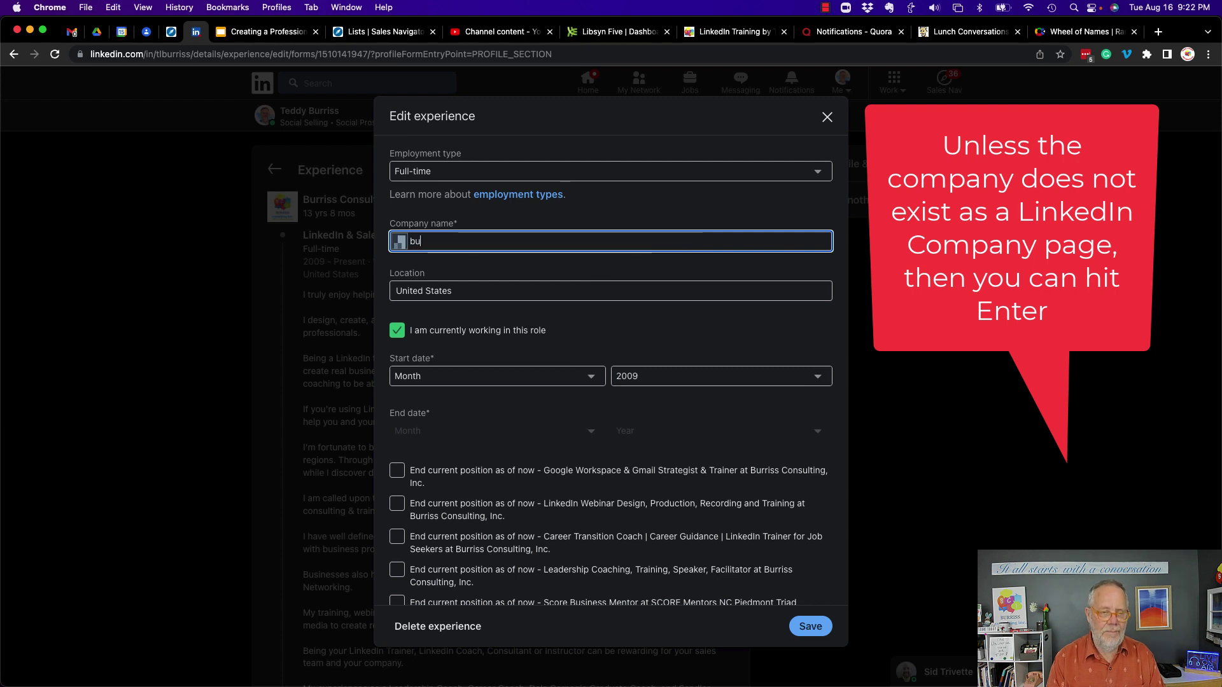
{"action": "type", "text": "rriss coonsultin"}
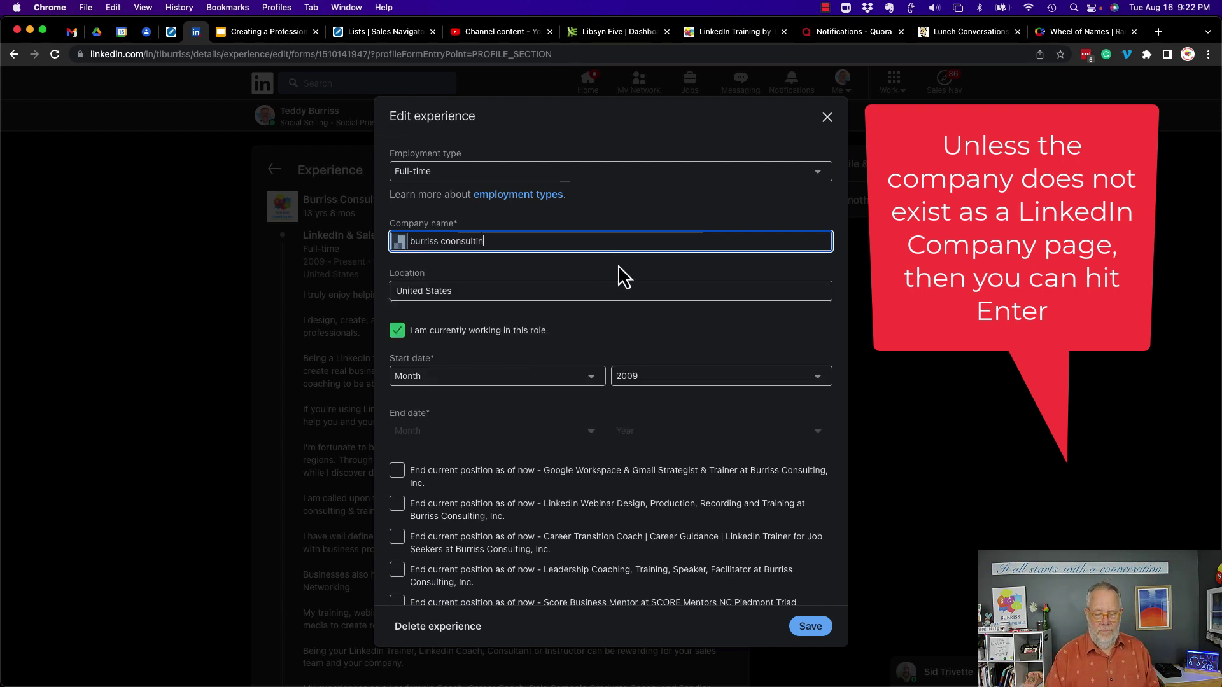
{"action": "key", "text": "BackSpace"}
{"action": "key", "text": "BackSpace"}
{"action": "key", "text": "BackSpace"}
{"action": "key", "text": "BackSpace"}
{"action": "key", "text": "BackSpace"}
{"action": "key", "text": "BackSpace"}
{"action": "key", "text": "BackSpace"}
{"action": "key", "text": "BackSpace"}
{"action": "type", "text": "nsulting"}
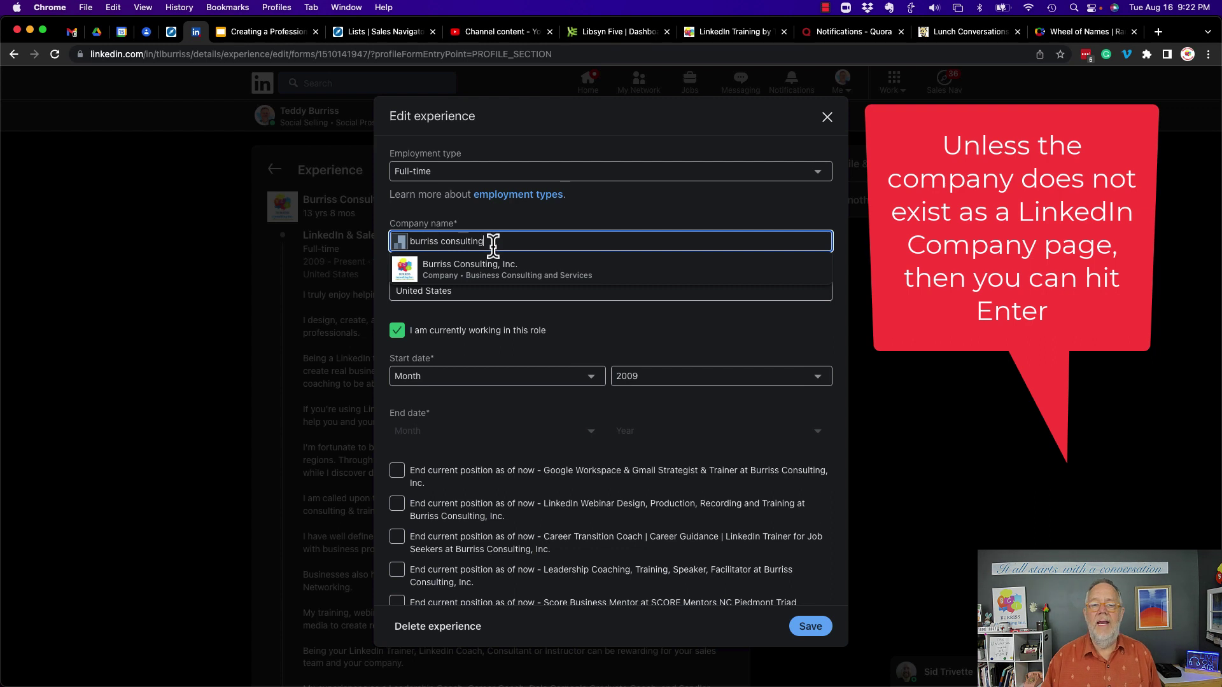
{"action": "left_click", "coordinate": [446, 276]}
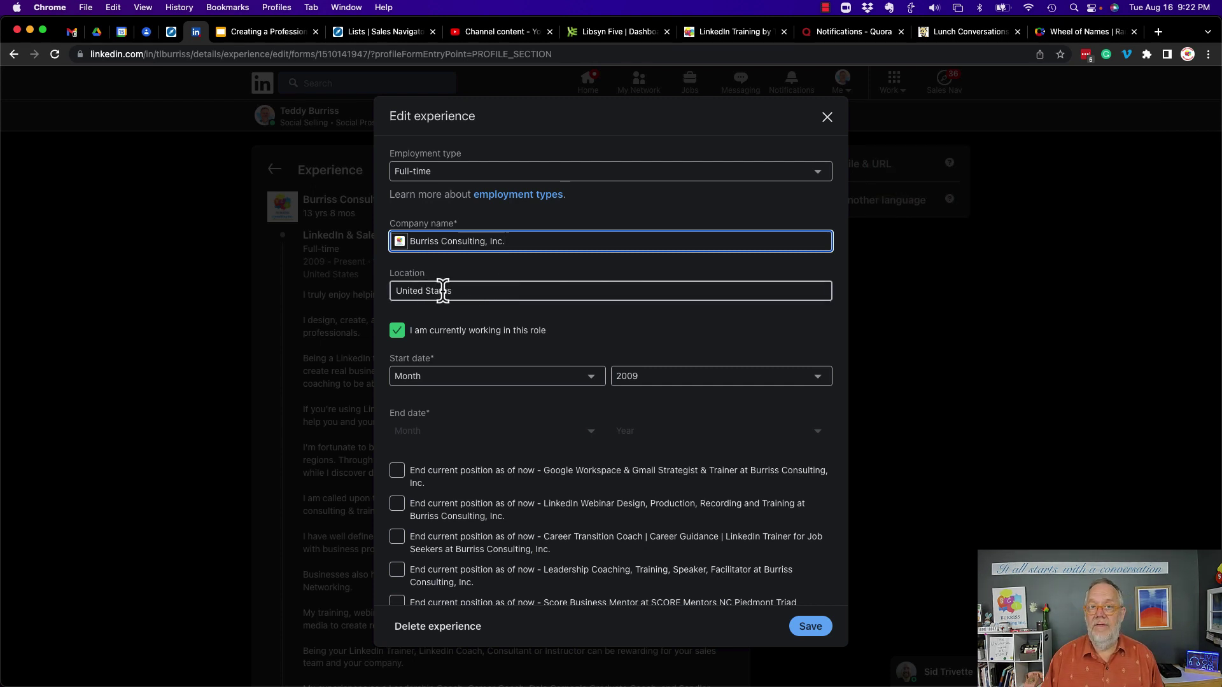
Review the experience's location, start and end dates, end-current-position options and industry
{"action": "scroll", "coordinate": [443, 290], "scroll_direction": "down", "scroll_amount": 2}
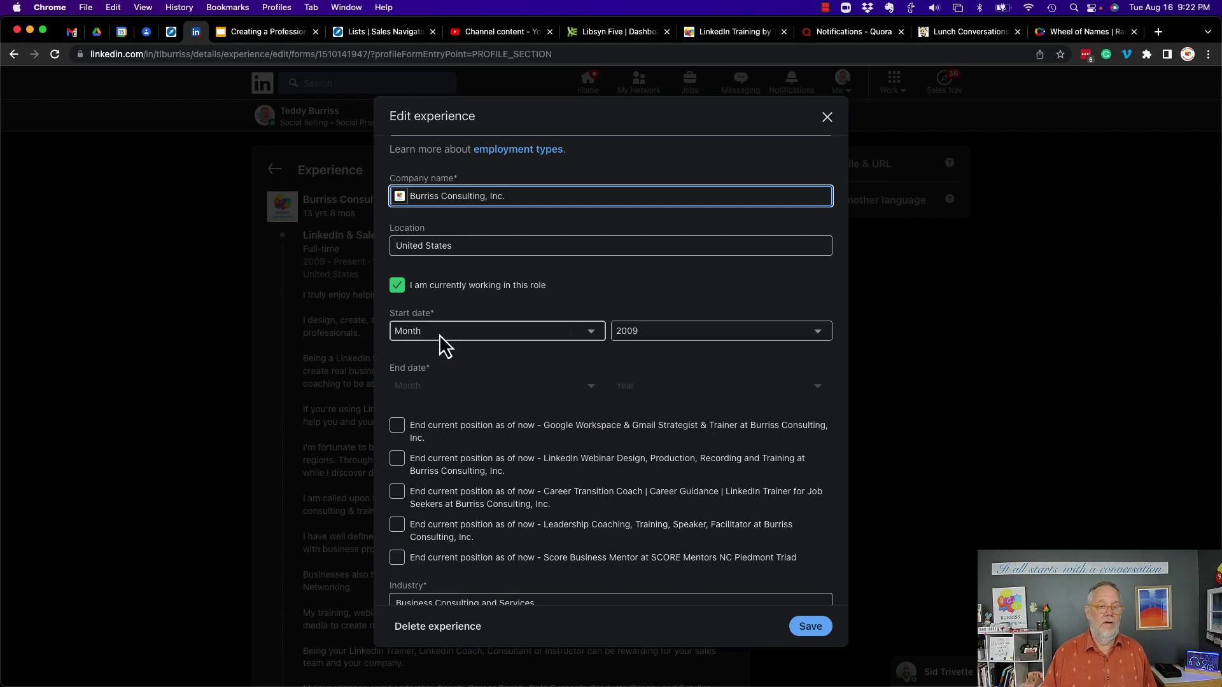
{"action": "scroll", "coordinate": [486, 366], "scroll_direction": "down", "scroll_amount": 1}
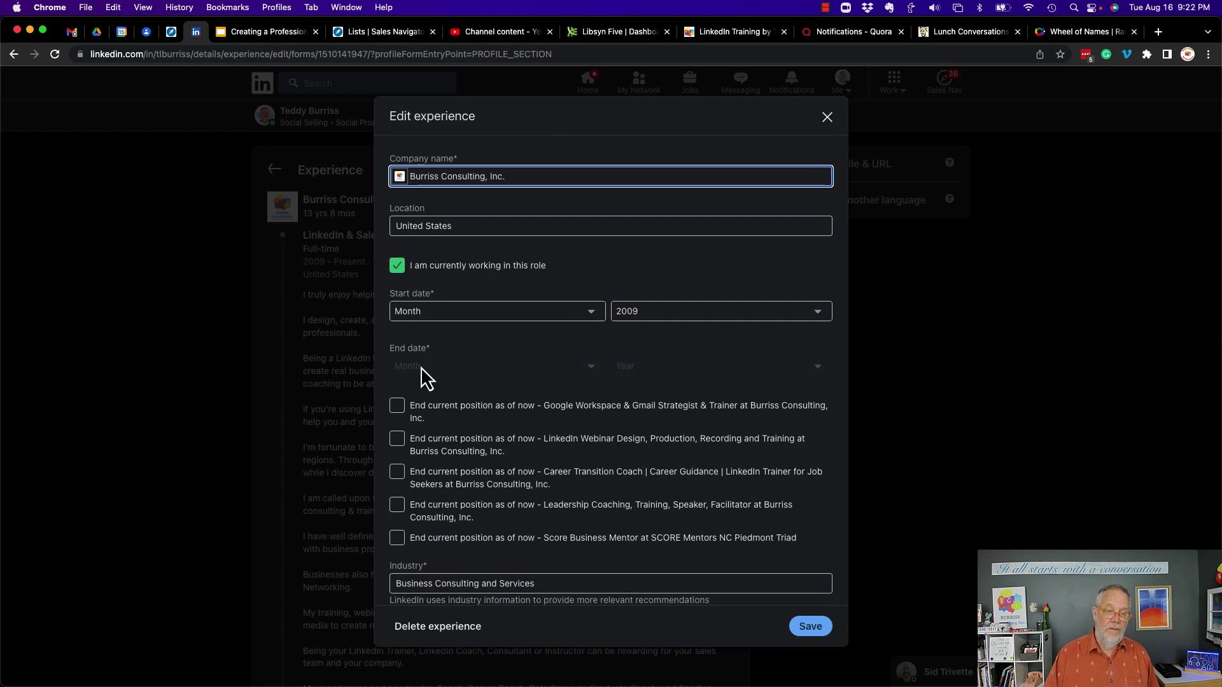
{"action": "scroll", "coordinate": [422, 366], "scroll_direction": "down", "scroll_amount": 5}
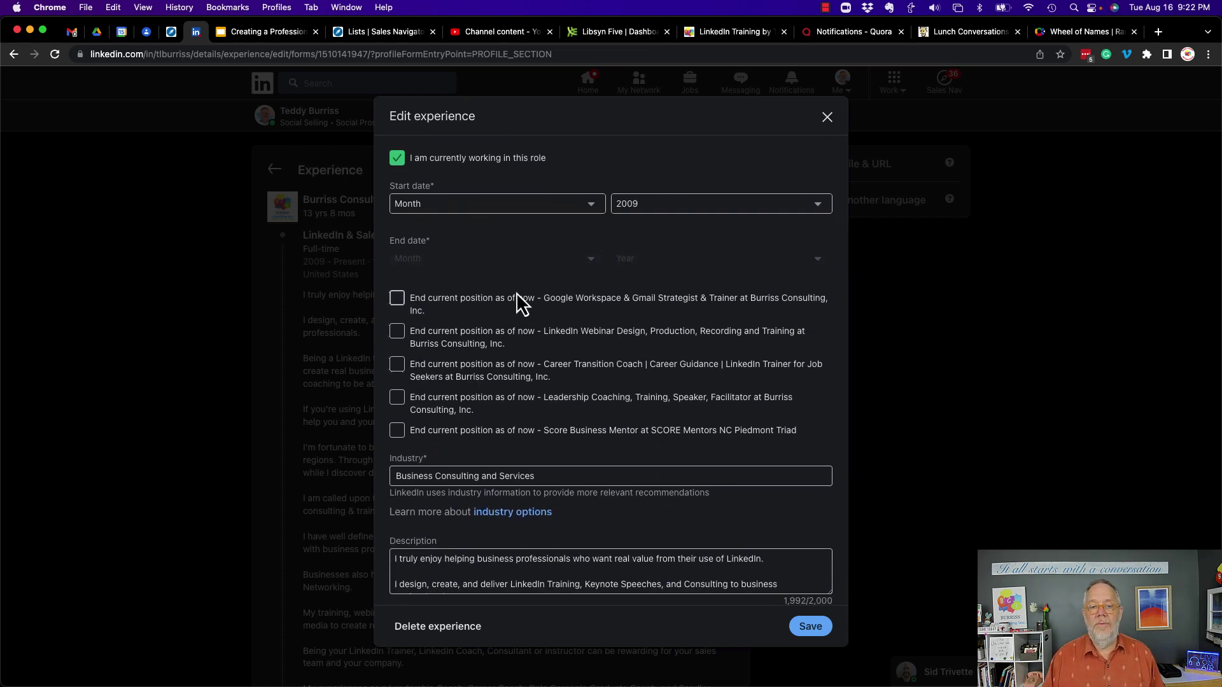
{"action": "scroll", "coordinate": [516, 293], "scroll_direction": "down", "scroll_amount": 2}
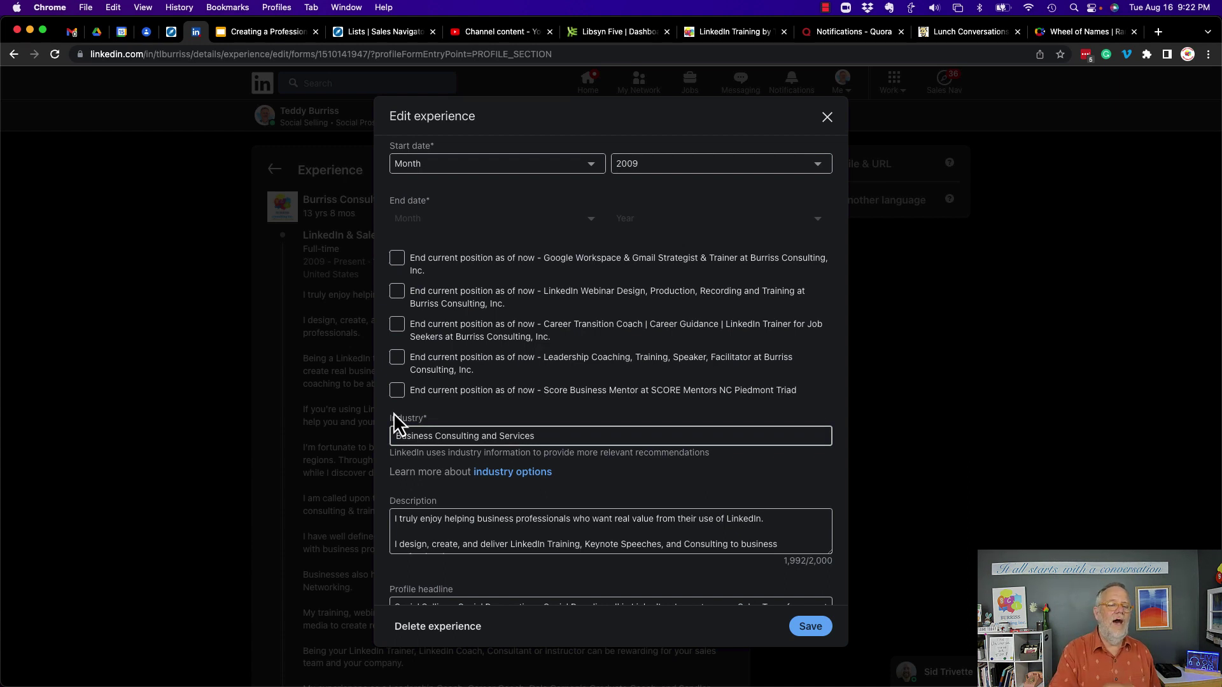
{"action": "scroll", "coordinate": [513, 399], "scroll_direction": "down", "scroll_amount": 4}
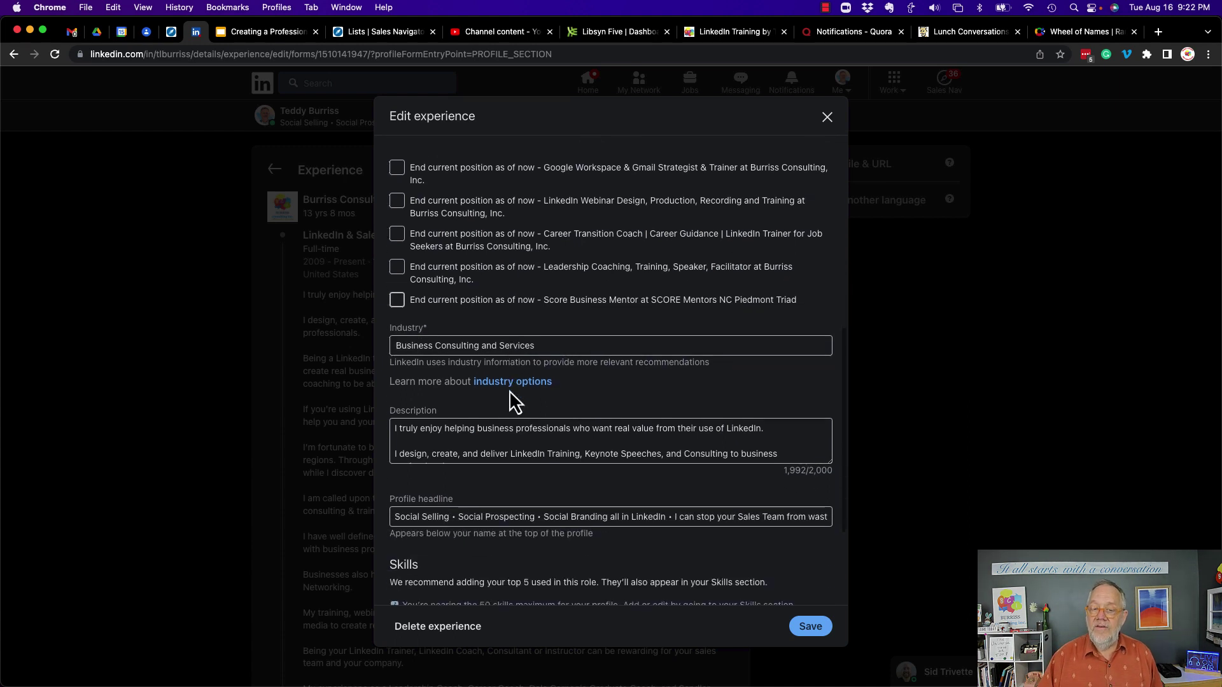
{"action": "scroll", "coordinate": [510, 391], "scroll_direction": "down", "scroll_amount": 2}
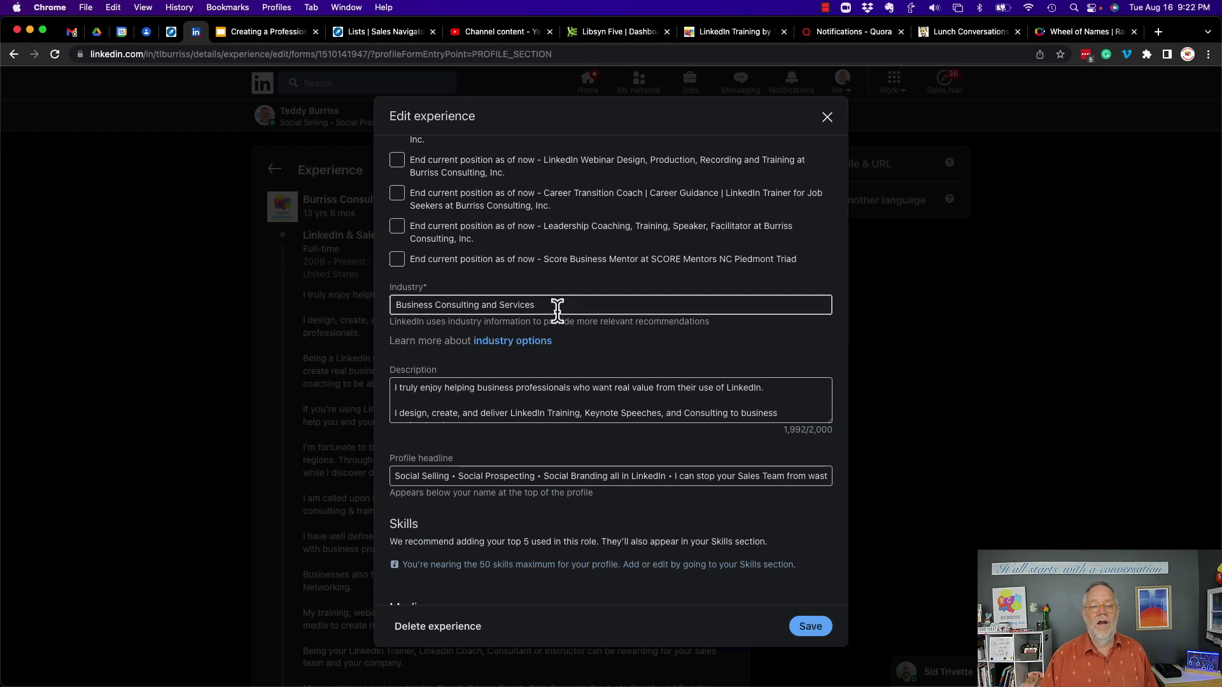
Enlarge the experience's description box, highlight the "LinkedIn Training" wording and read through to the keyword list at the end
{"action": "scroll", "coordinate": [558, 310], "scroll_direction": "down", "scroll_amount": 4}
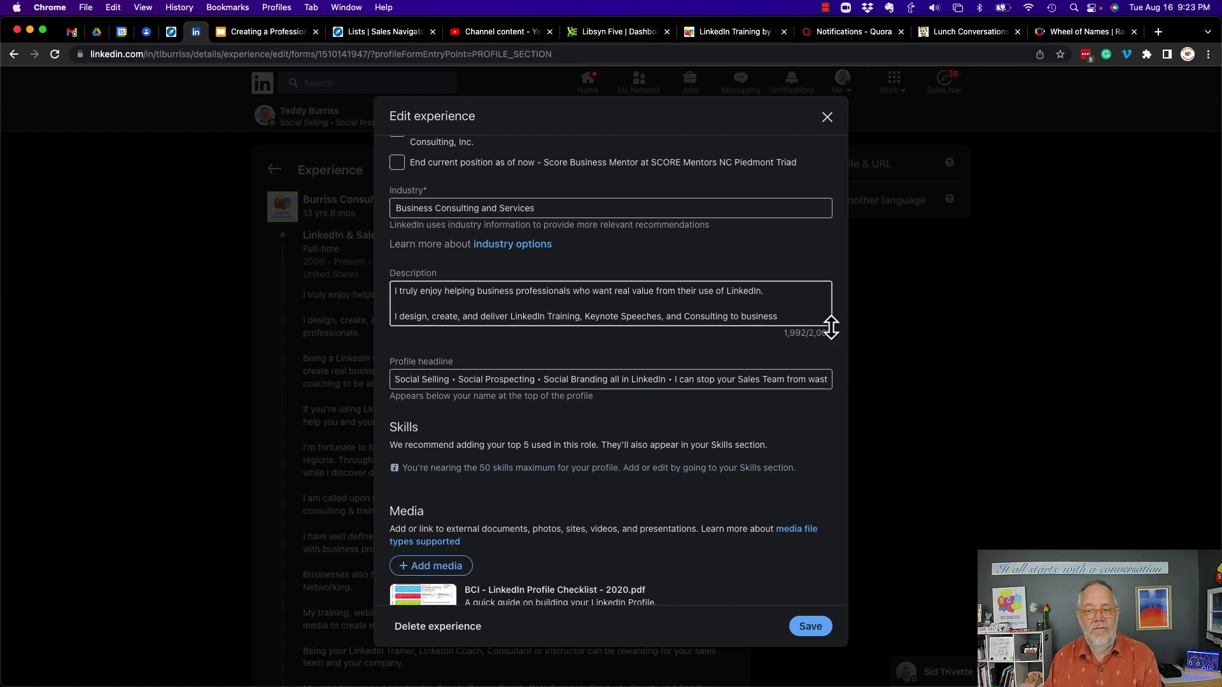
{"action": "left_click_drag", "start_coordinate": [831, 327], "coordinate": [824, 514]}
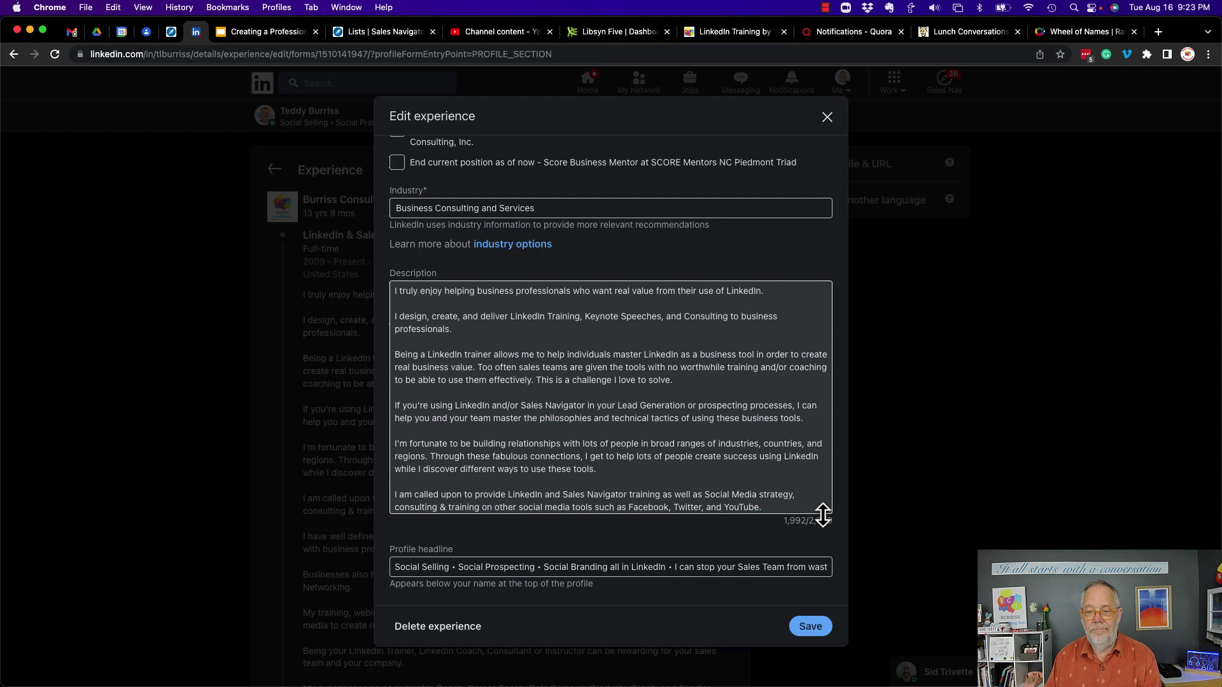
{"action": "scroll", "coordinate": [763, 390], "scroll_direction": "down", "scroll_amount": 4}
{"action": "scroll", "coordinate": [762, 391], "scroll_direction": "up", "scroll_amount": 4}
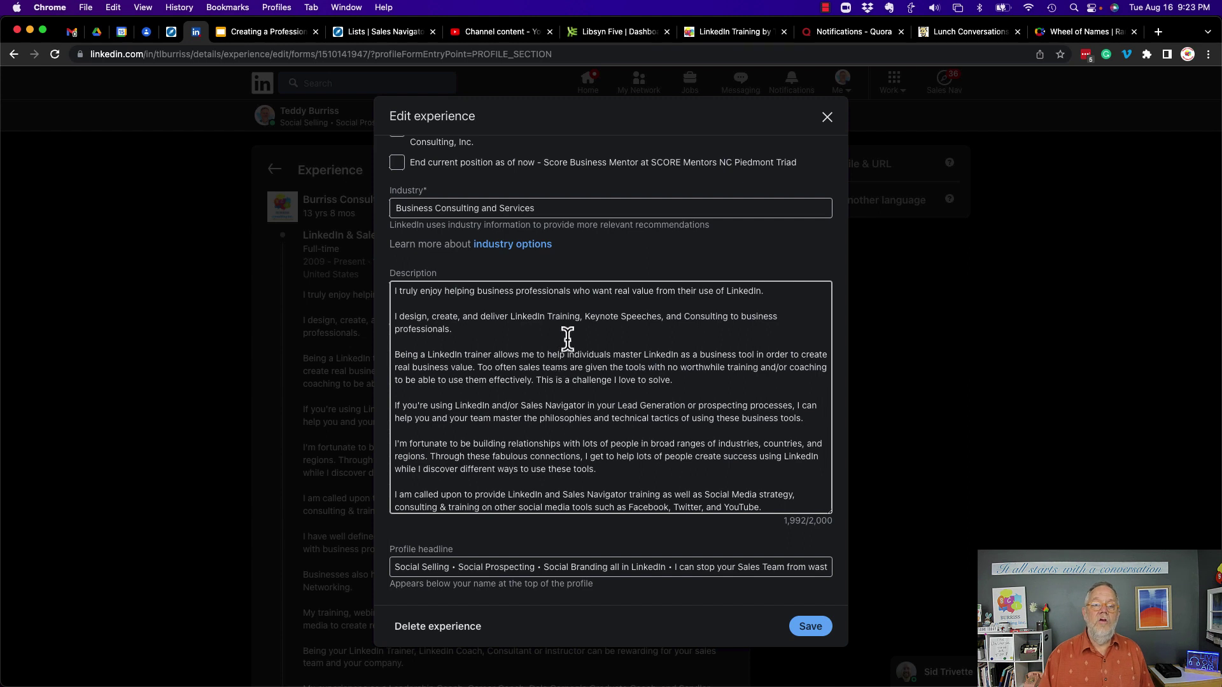
{"action": "left_click_drag", "start_coordinate": [533, 316], "coordinate": [591, 319]}
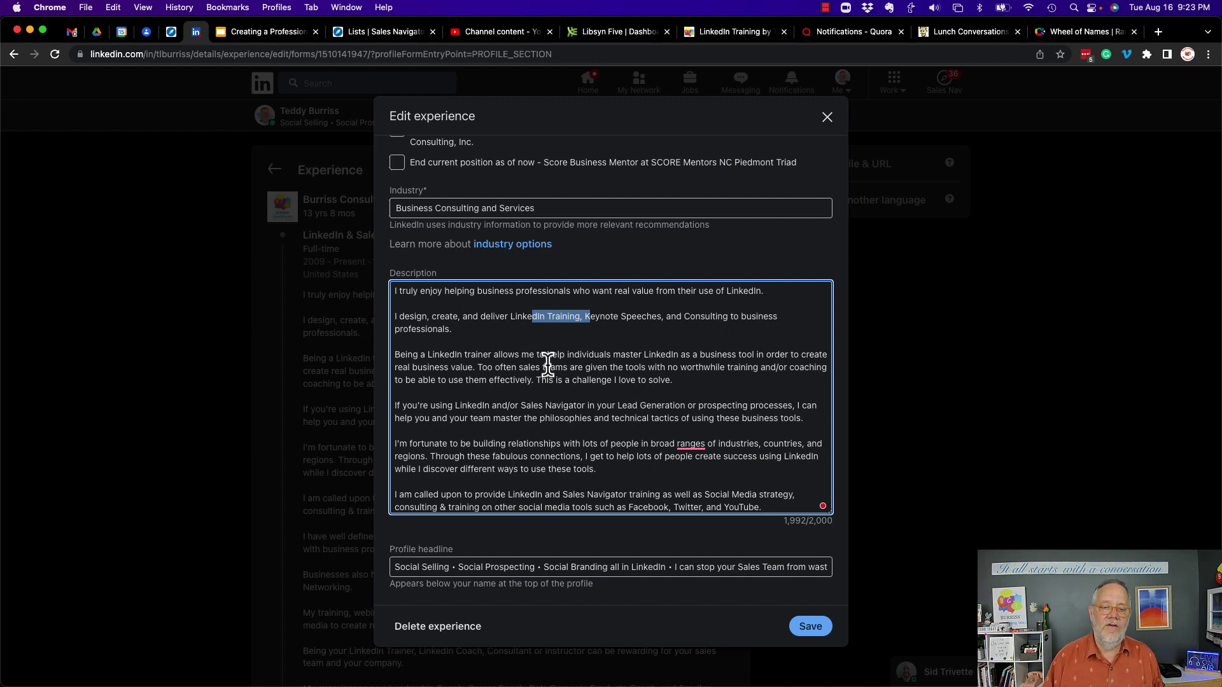
{"action": "scroll", "coordinate": [548, 364], "scroll_direction": "down", "scroll_amount": 5}
{"action": "scroll", "coordinate": [548, 364], "scroll_direction": "down", "scroll_amount": 6}
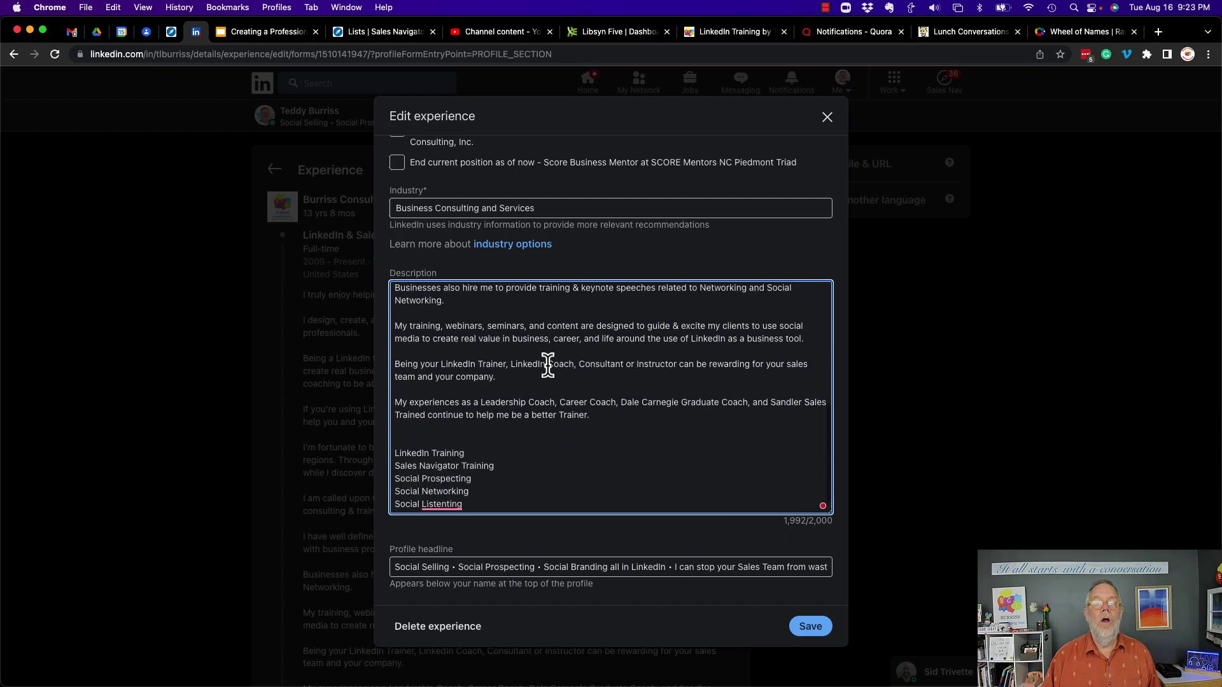
Correct "Listenting" to "Listening" in the description's keyword list with the spelling suggestion, and highlight the keyword list
{"action": "left_click_drag", "start_coordinate": [414, 439], "coordinate": [461, 509]}
{"action": "left_click", "coordinate": [448, 504]}
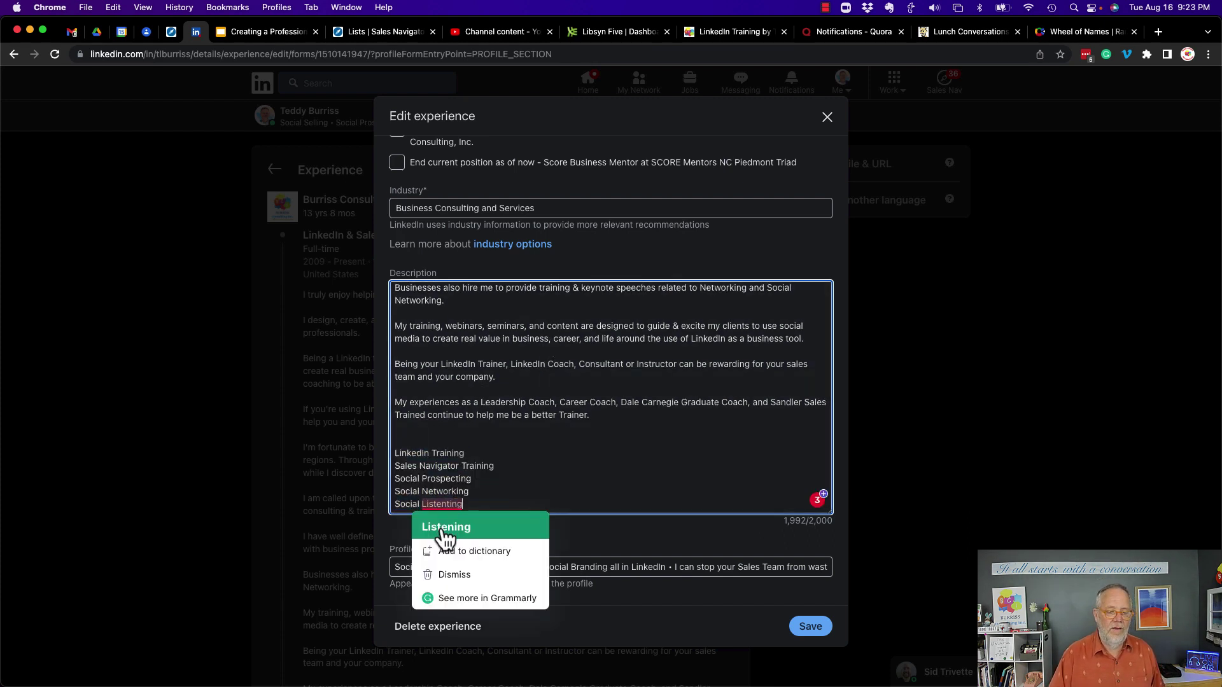
{"action": "left_click", "coordinate": [445, 528]}
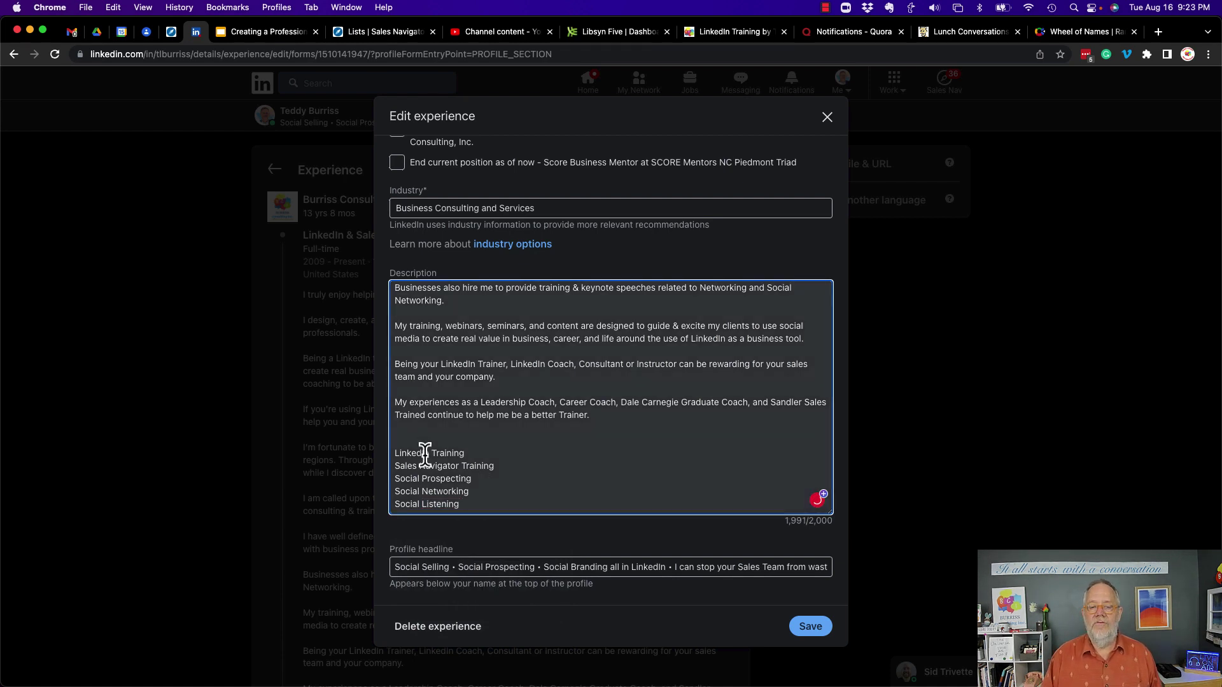
{"action": "left_click_drag", "start_coordinate": [425, 453], "coordinate": [485, 504]}
{"action": "left_click", "coordinate": [486, 505]}
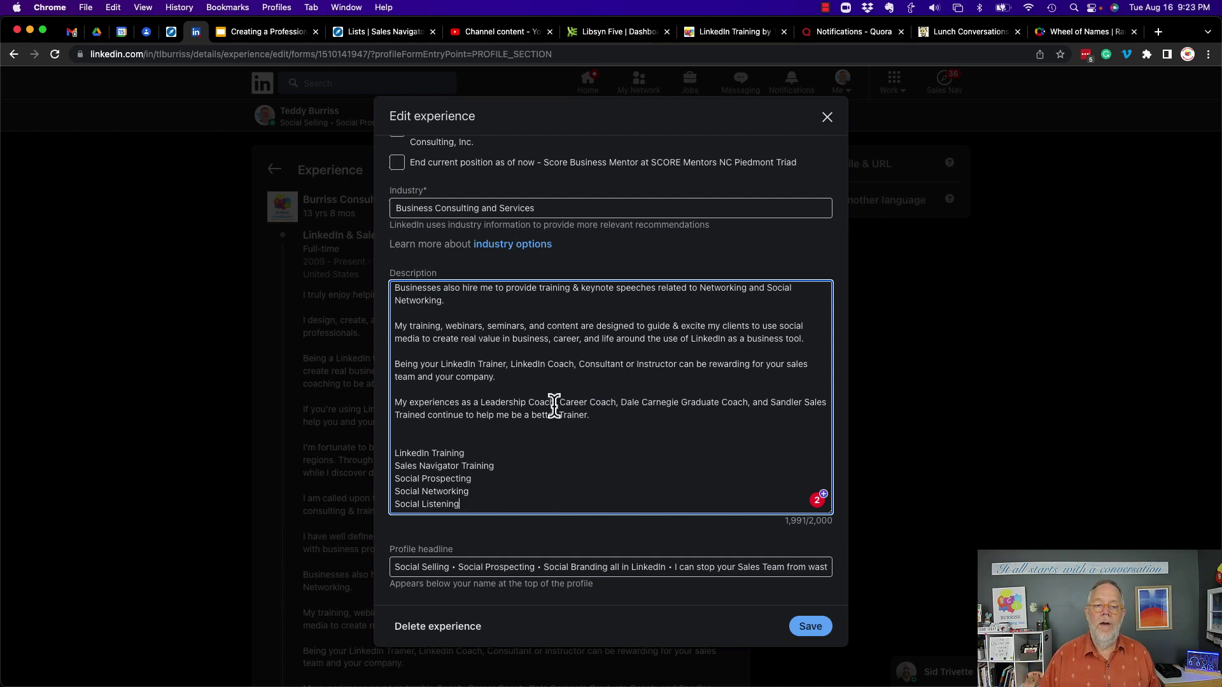
Add a comma after "Engagement" in the description by accepting the grammar suggestion
{"action": "scroll", "coordinate": [541, 397], "scroll_direction": "up", "scroll_amount": 5}
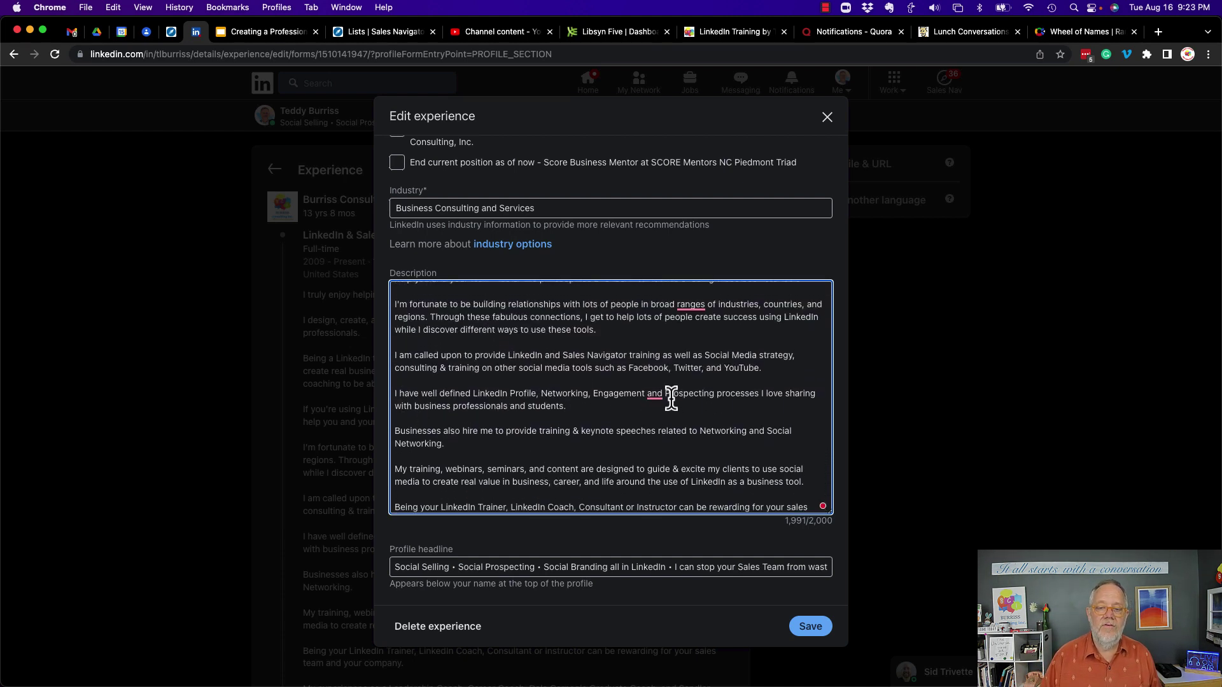
{"action": "left_click", "coordinate": [655, 394]}
{"action": "left_click", "coordinate": [655, 417]}
Change "broad ranges" to "a broad range" in the description by accepting the two grammar suggestions
{"action": "scroll", "coordinate": [656, 421], "scroll_direction": "up", "scroll_amount": 2}
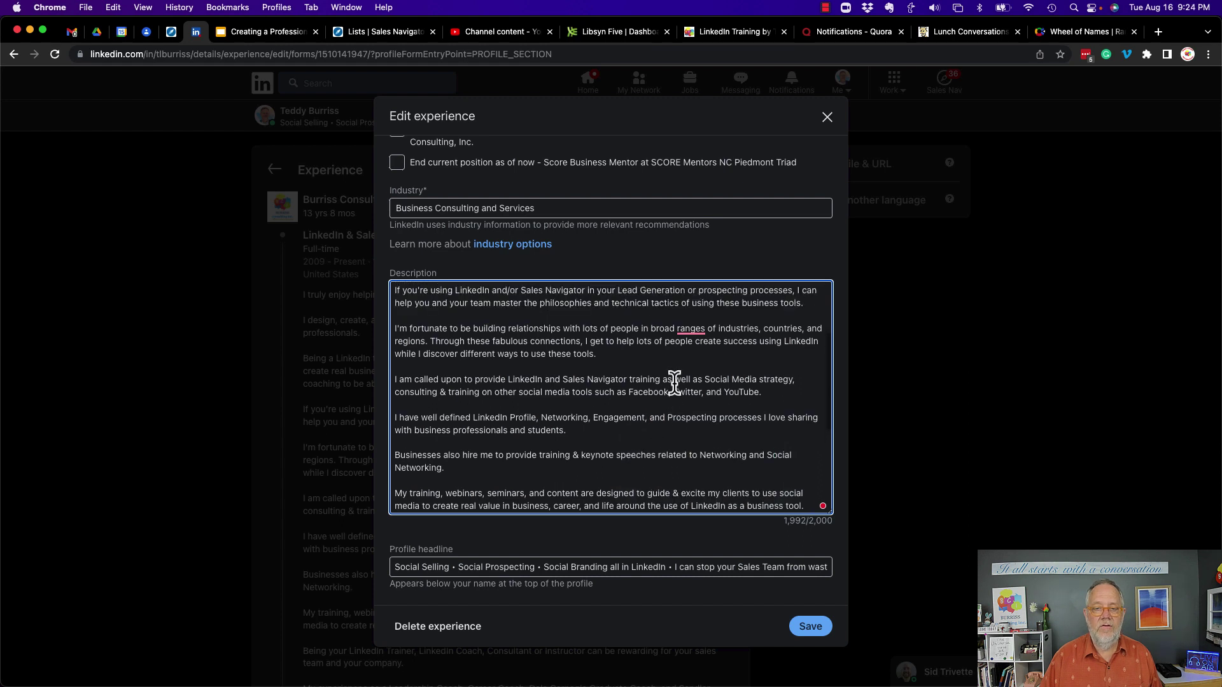
{"action": "mouse_move", "coordinate": [690, 363]}
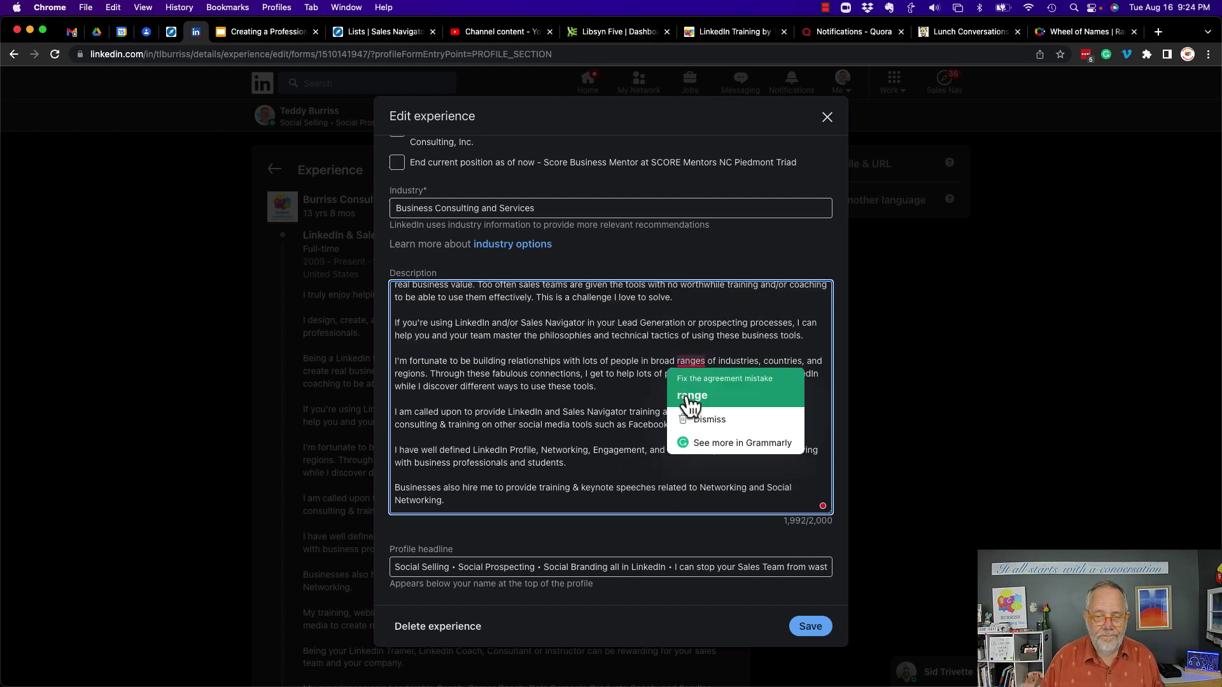
{"action": "left_click", "coordinate": [690, 395]}
{"action": "scroll", "coordinate": [671, 391], "scroll_direction": "up", "scroll_amount": 3}
{"action": "scroll", "coordinate": [671, 390], "scroll_direction": "down", "scroll_amount": 5}
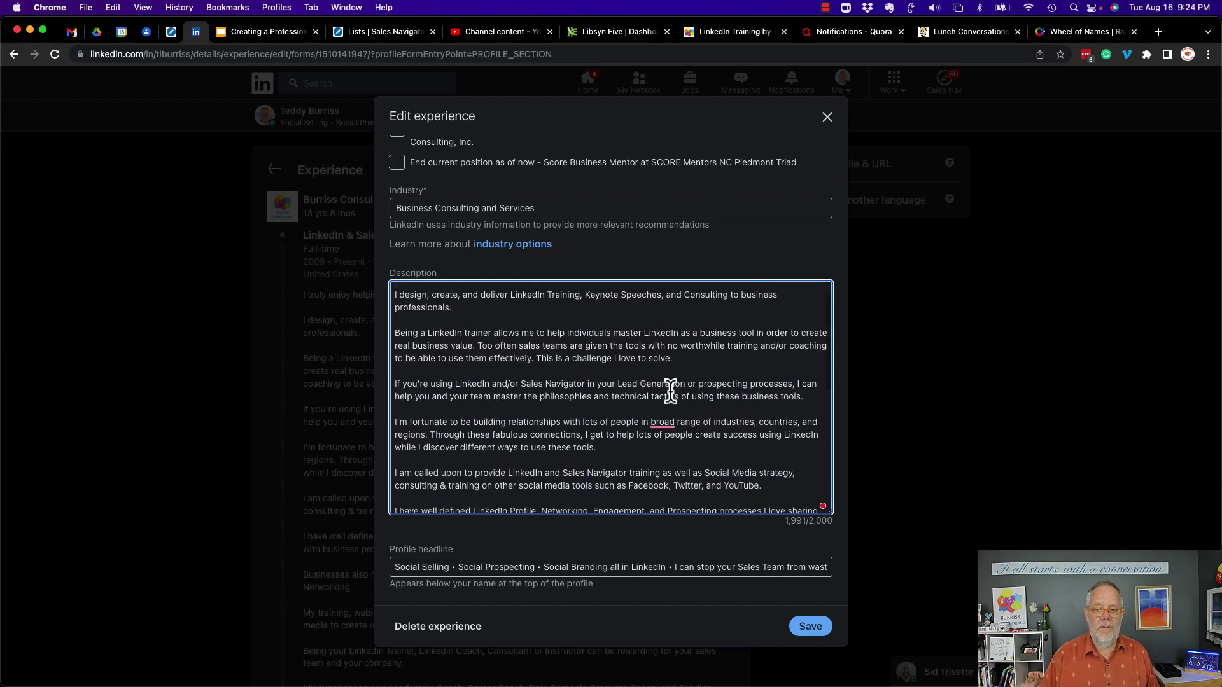
{"action": "scroll", "coordinate": [668, 382], "scroll_direction": "up", "scroll_amount": 2}
{"action": "mouse_move", "coordinate": [668, 344]}
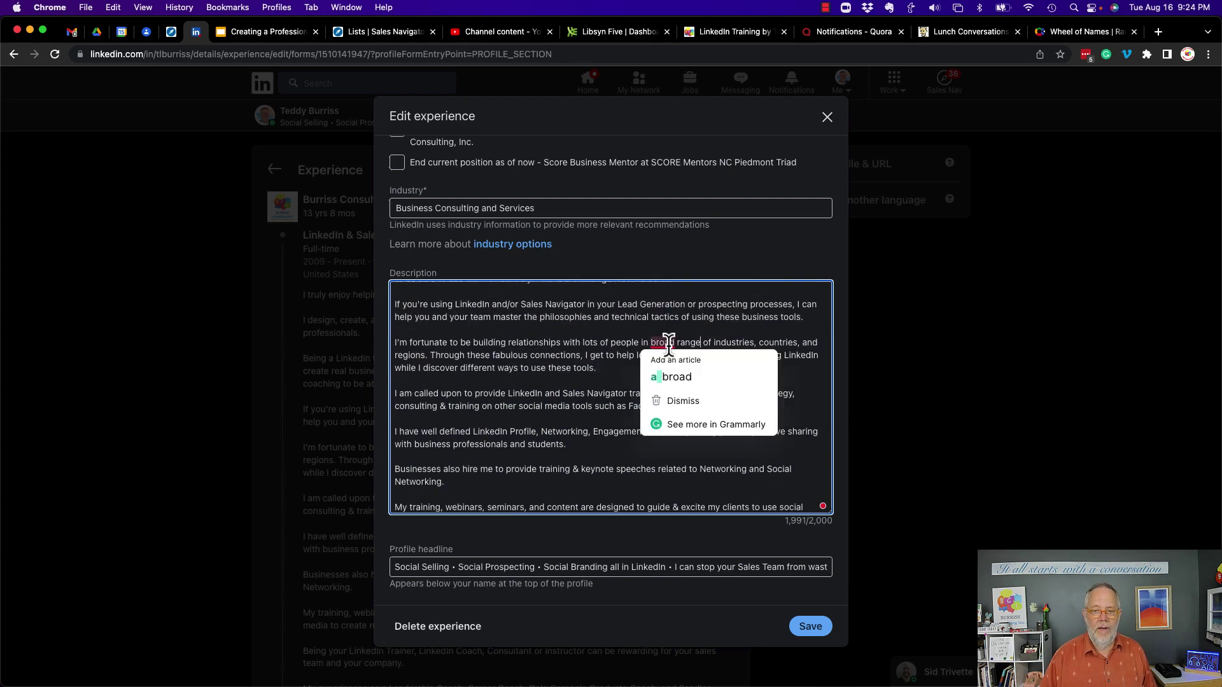
{"action": "left_click", "coordinate": [674, 377]}
Review the experience's profile headline, skills and media settings, and close the edit form without saving
{"action": "scroll", "coordinate": [700, 393], "scroll_direction": "down", "scroll_amount": 3}
{"action": "scroll", "coordinate": [700, 392], "scroll_direction": "down", "scroll_amount": 8}
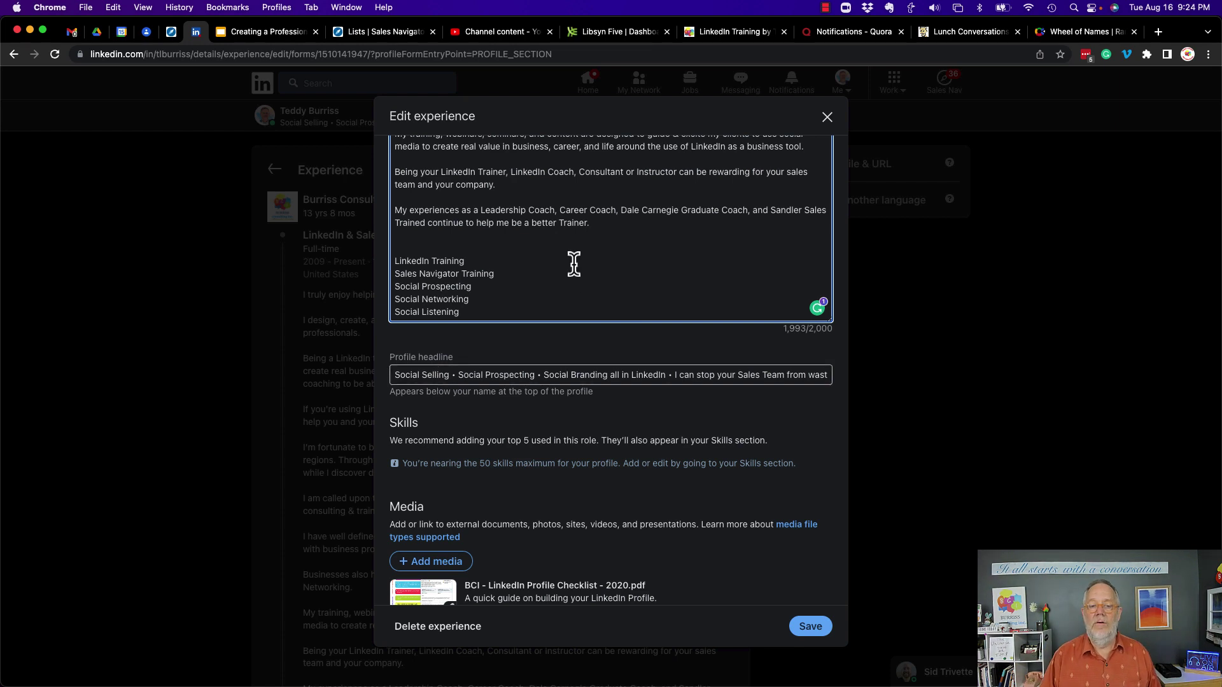
{"action": "scroll", "coordinate": [573, 263], "scroll_direction": "down", "scroll_amount": 1}
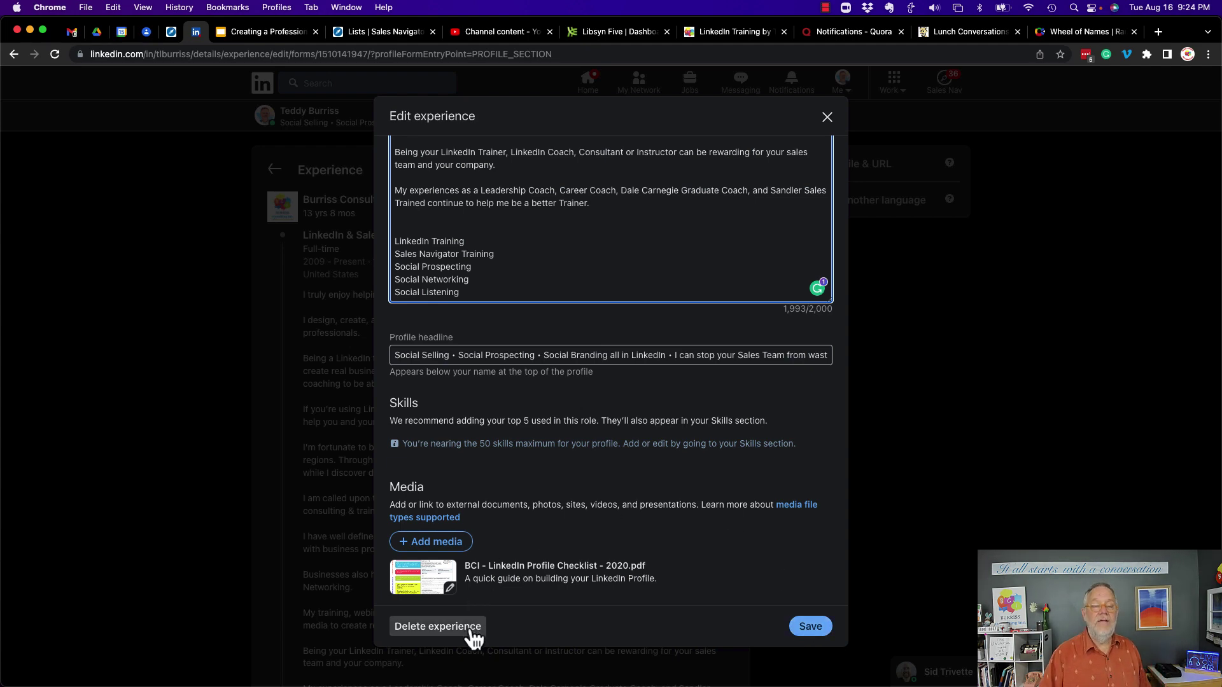
{"action": "key", "text": "Escape"}
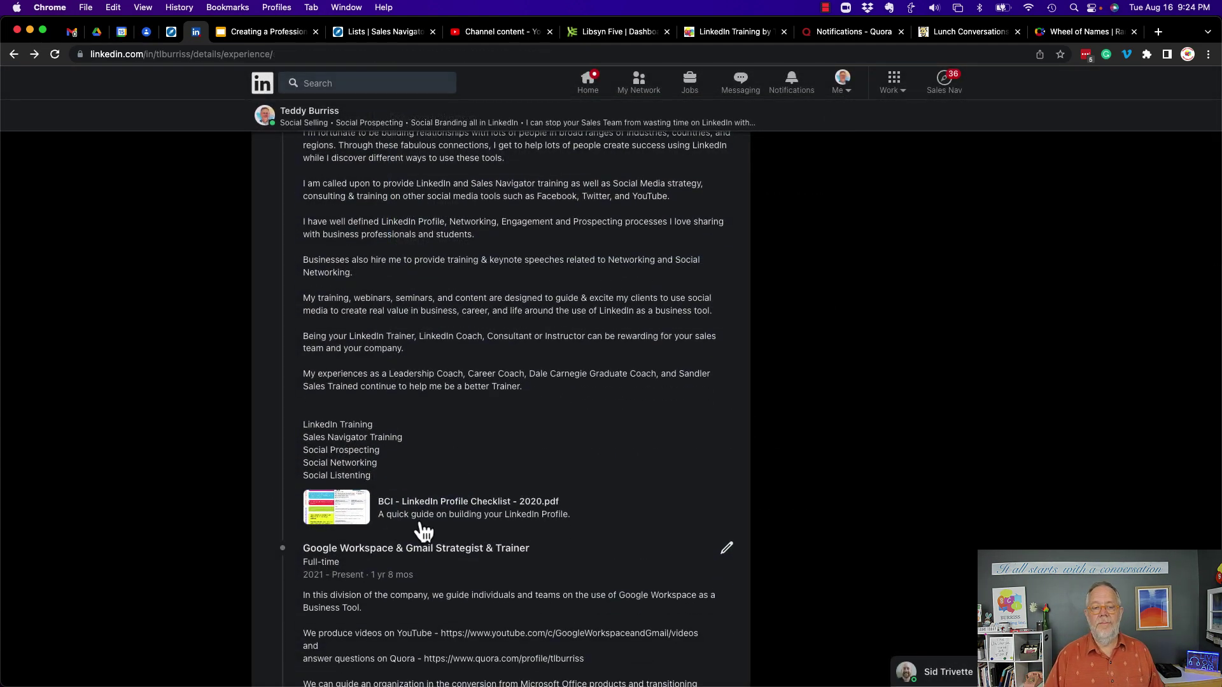
Read through the Google Workspace, LinkedIn Webinar and Career Transition Coach entries and return to the start of the experience list
{"action": "scroll", "coordinate": [530, 503], "scroll_direction": "down", "scroll_amount": 3}
{"action": "scroll", "coordinate": [528, 502], "scroll_direction": "down", "scroll_amount": 2}
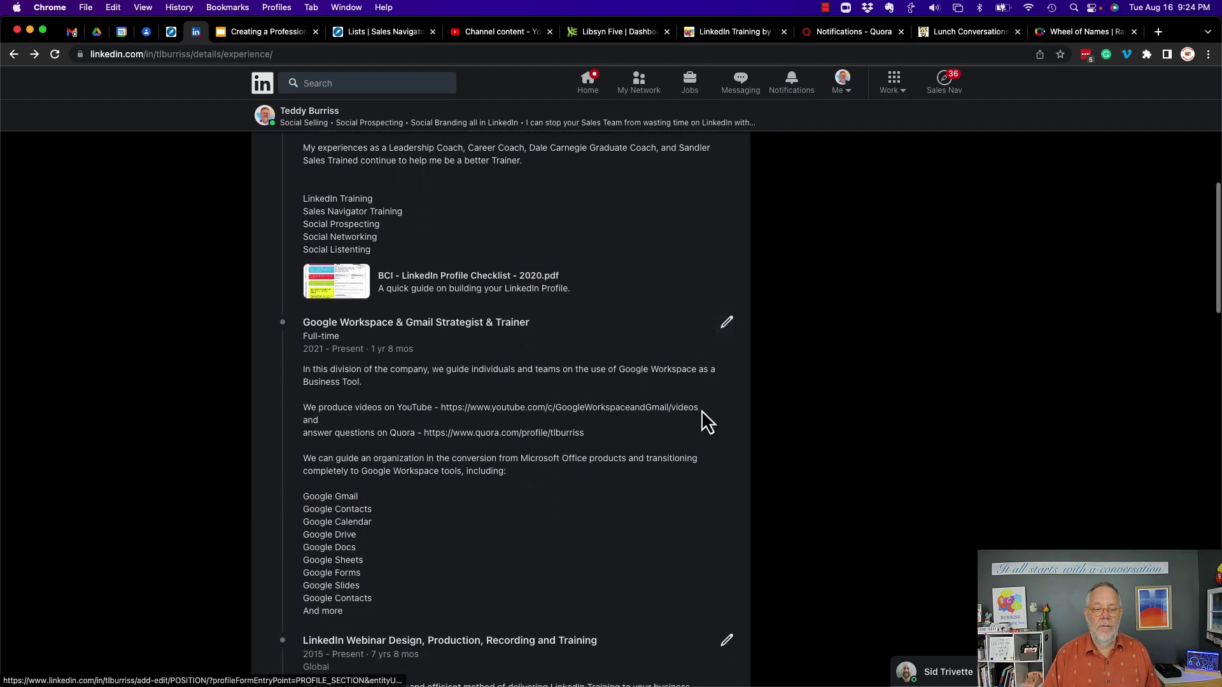
{"action": "scroll", "coordinate": [701, 410], "scroll_direction": "down", "scroll_amount": 3}
{"action": "scroll", "coordinate": [726, 487], "scroll_direction": "down", "scroll_amount": 9}
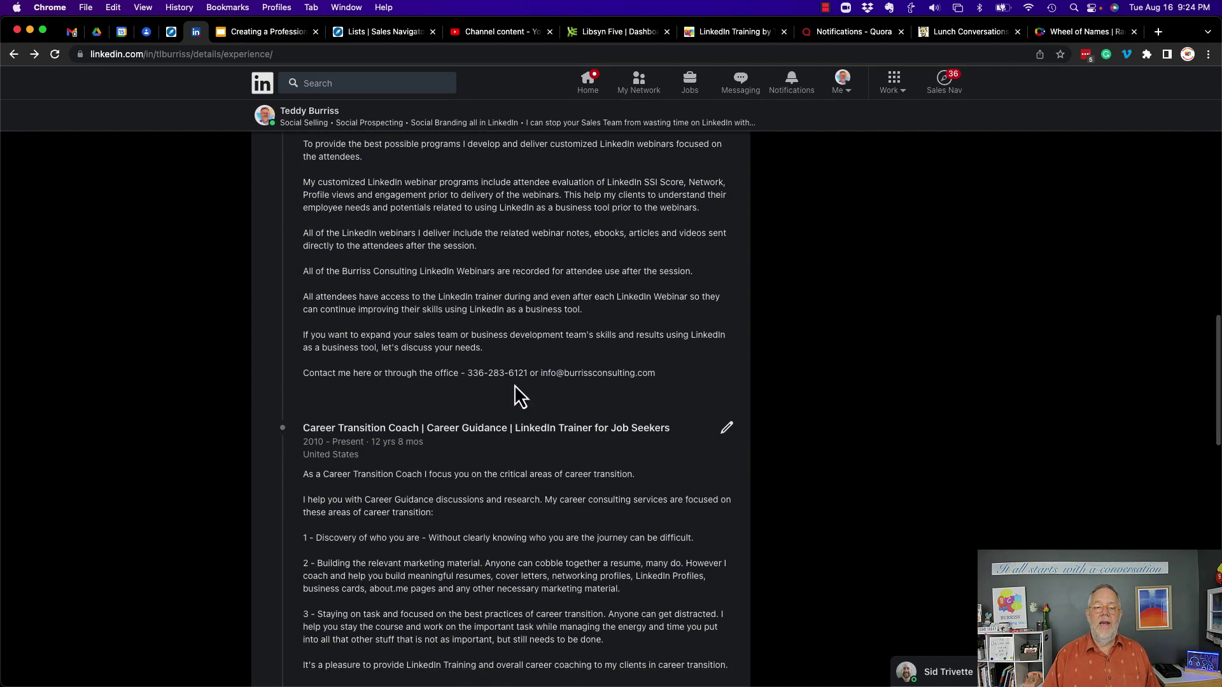
{"action": "scroll", "coordinate": [514, 385], "scroll_direction": "up", "scroll_amount": 15}
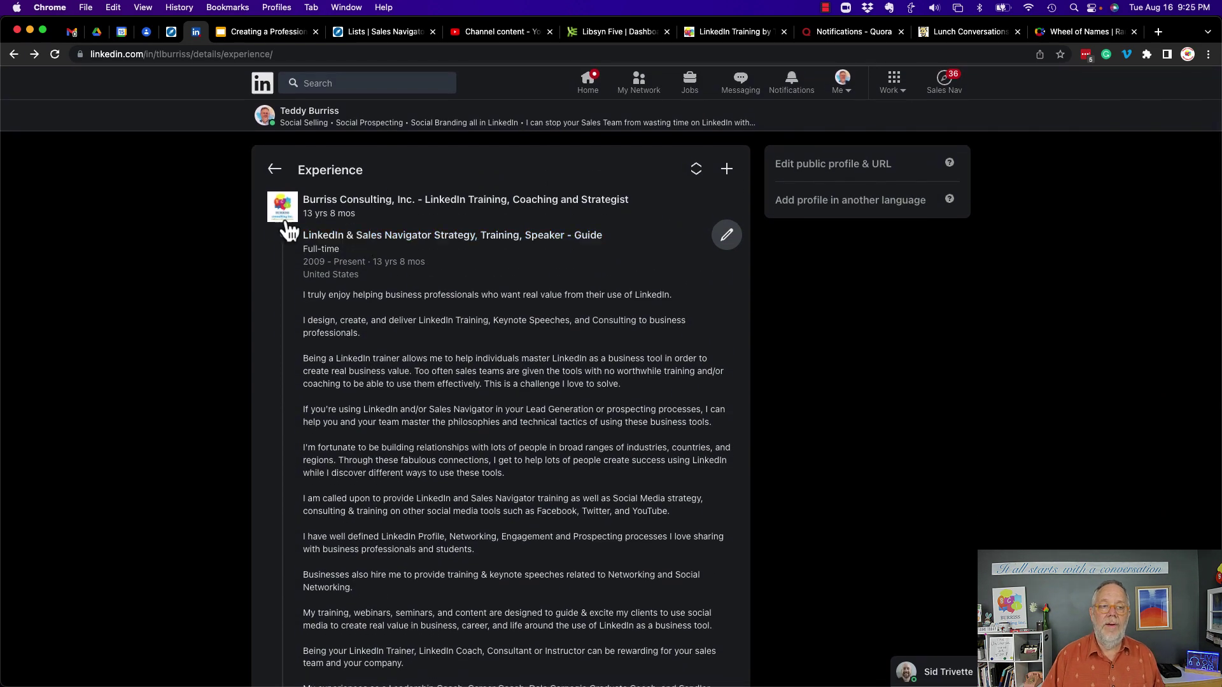
Return to the main profile and look over its Experience, Education and Licenses & certifications sections
{"action": "left_click", "coordinate": [274, 169]}
{"action": "left_click", "coordinate": [274, 169]}
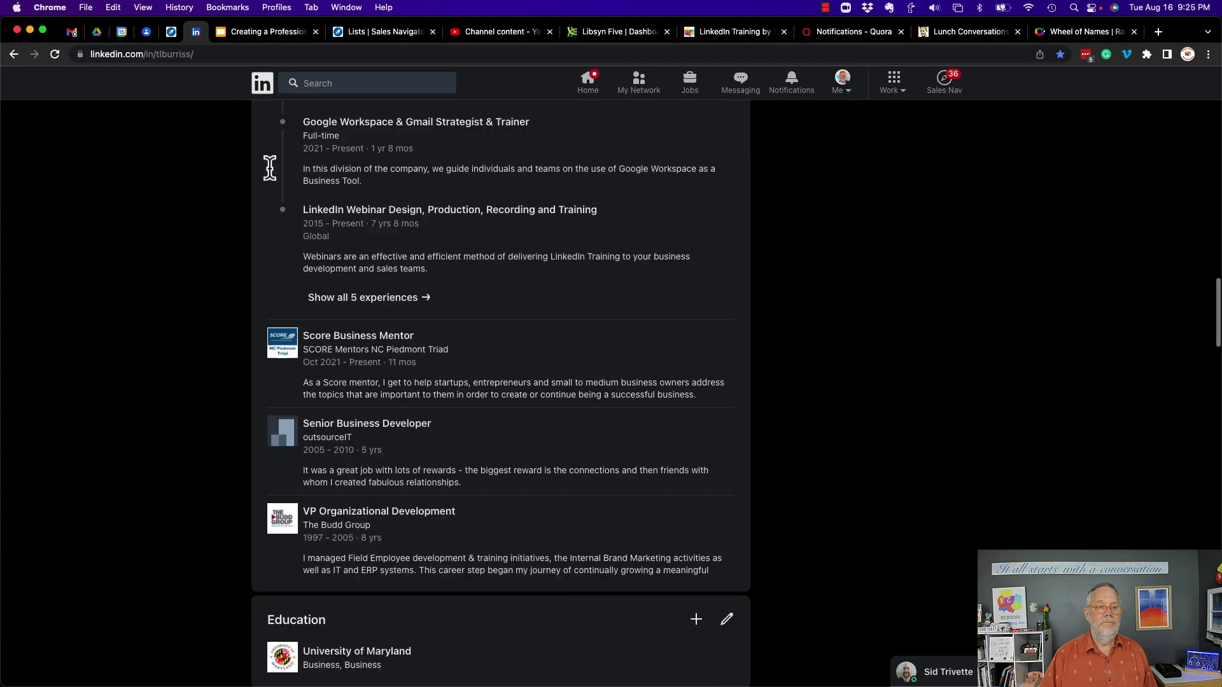
{"action": "scroll", "coordinate": [479, 276], "scroll_direction": "up", "scroll_amount": 3}
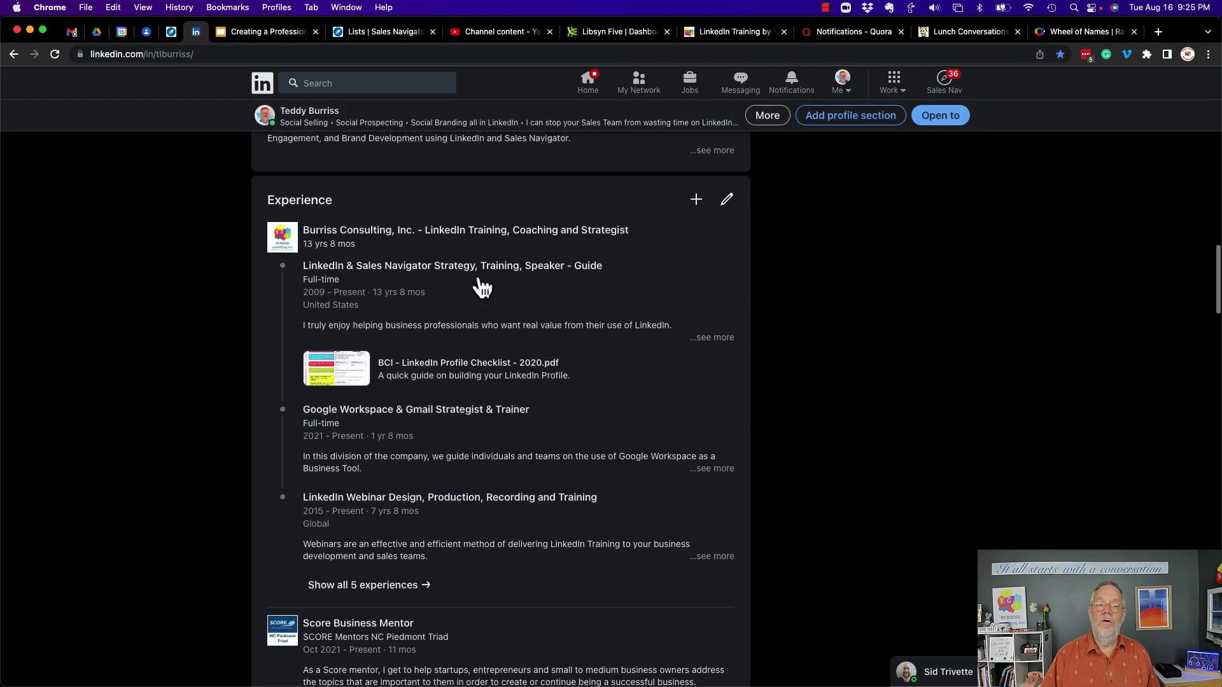
{"action": "scroll", "coordinate": [480, 281], "scroll_direction": "down", "scroll_amount": 3}
{"action": "scroll", "coordinate": [478, 284], "scroll_direction": "down", "scroll_amount": 8}
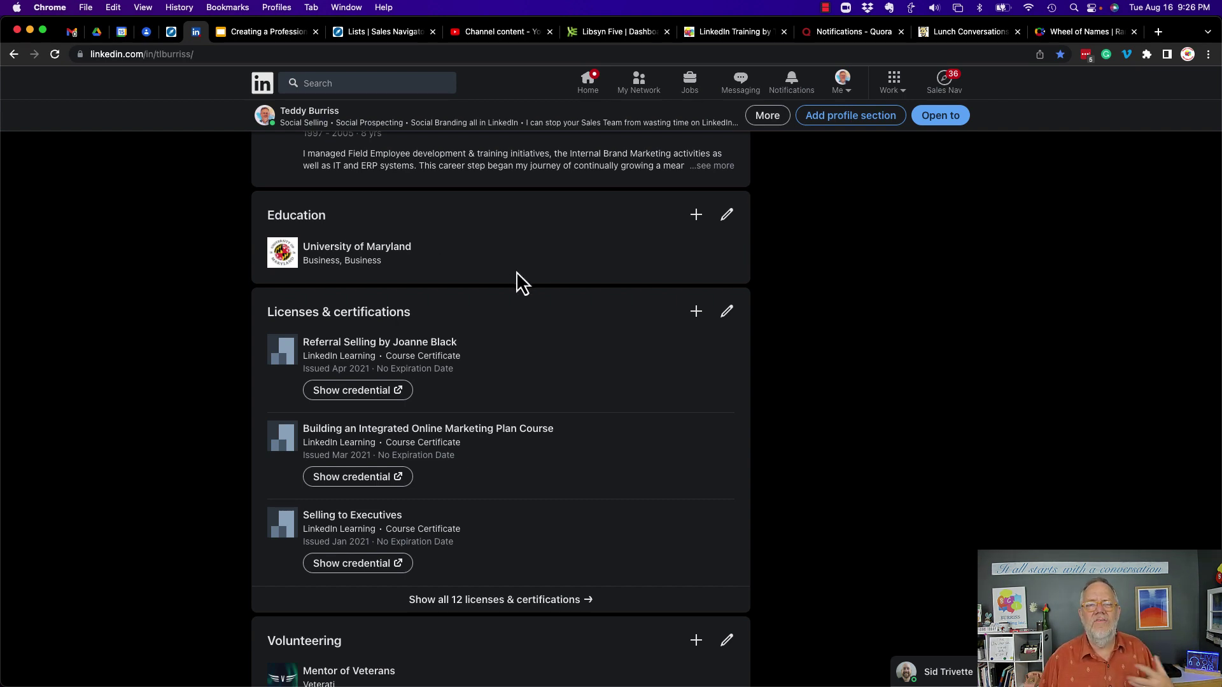
{"action": "scroll", "coordinate": [517, 273], "scroll_direction": "down", "scroll_amount": 3}
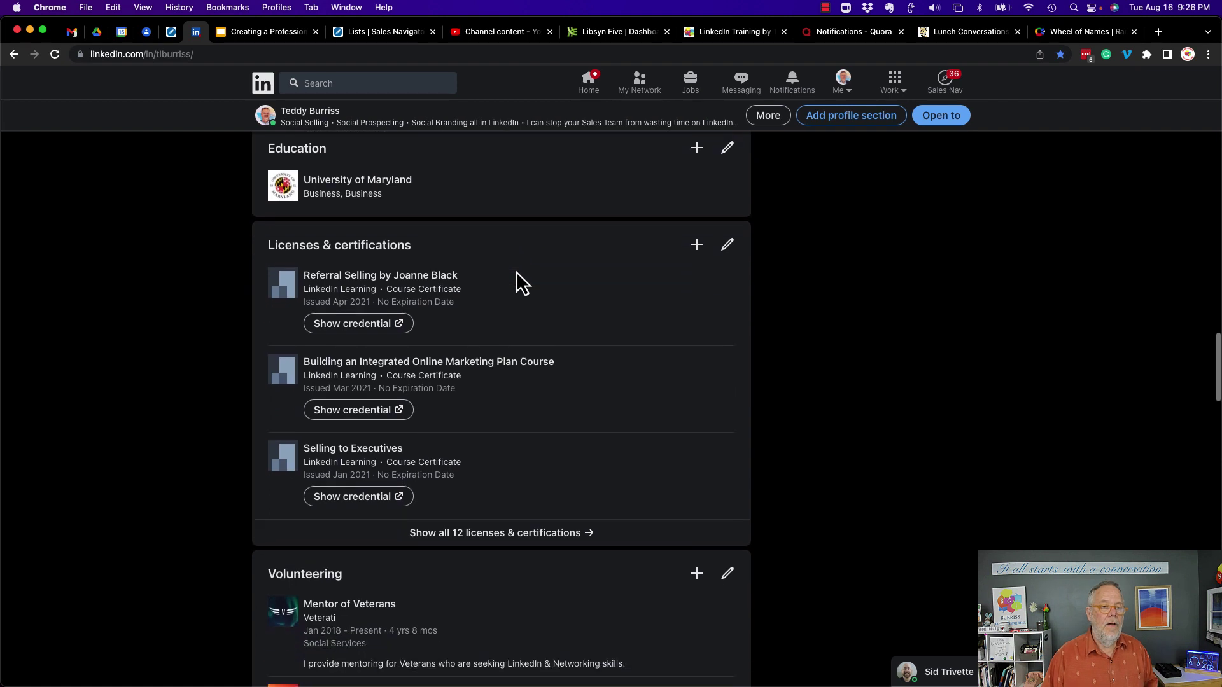
Open the full list of licenses and certifications and read through its entries to the end
{"action": "scroll", "coordinate": [516, 274], "scroll_direction": "down", "scroll_amount": 1}
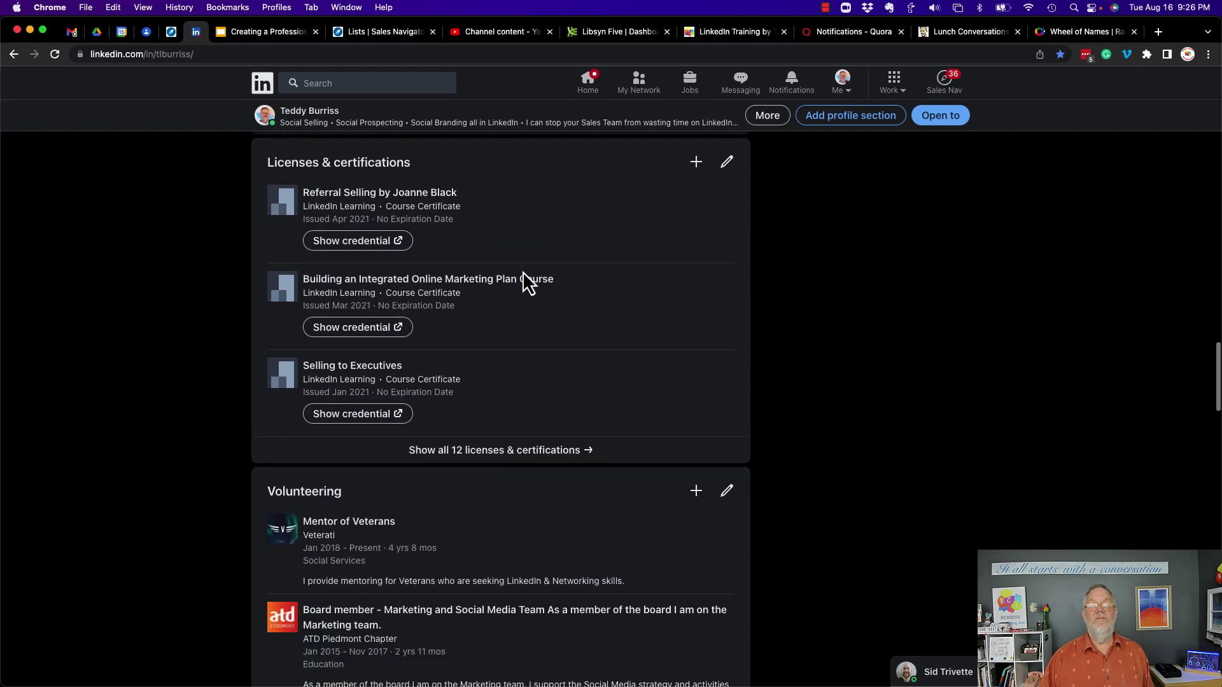
{"action": "left_click", "coordinate": [469, 453]}
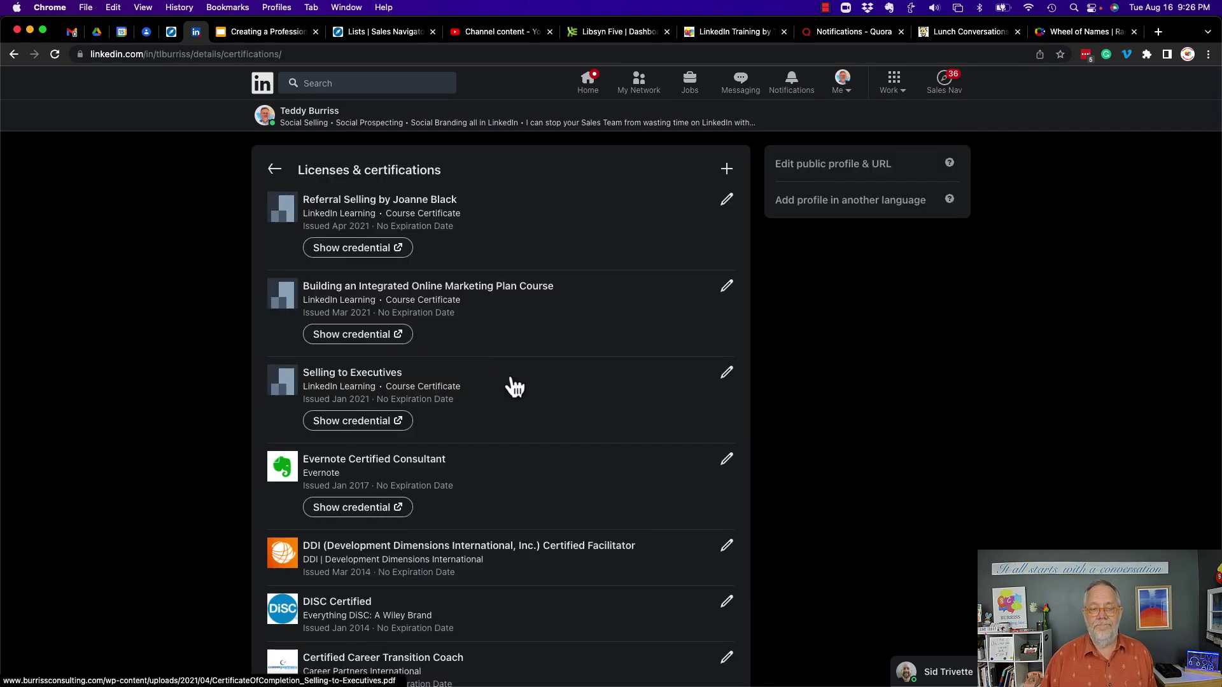
{"action": "scroll", "coordinate": [518, 395], "scroll_direction": "down", "scroll_amount": 5}
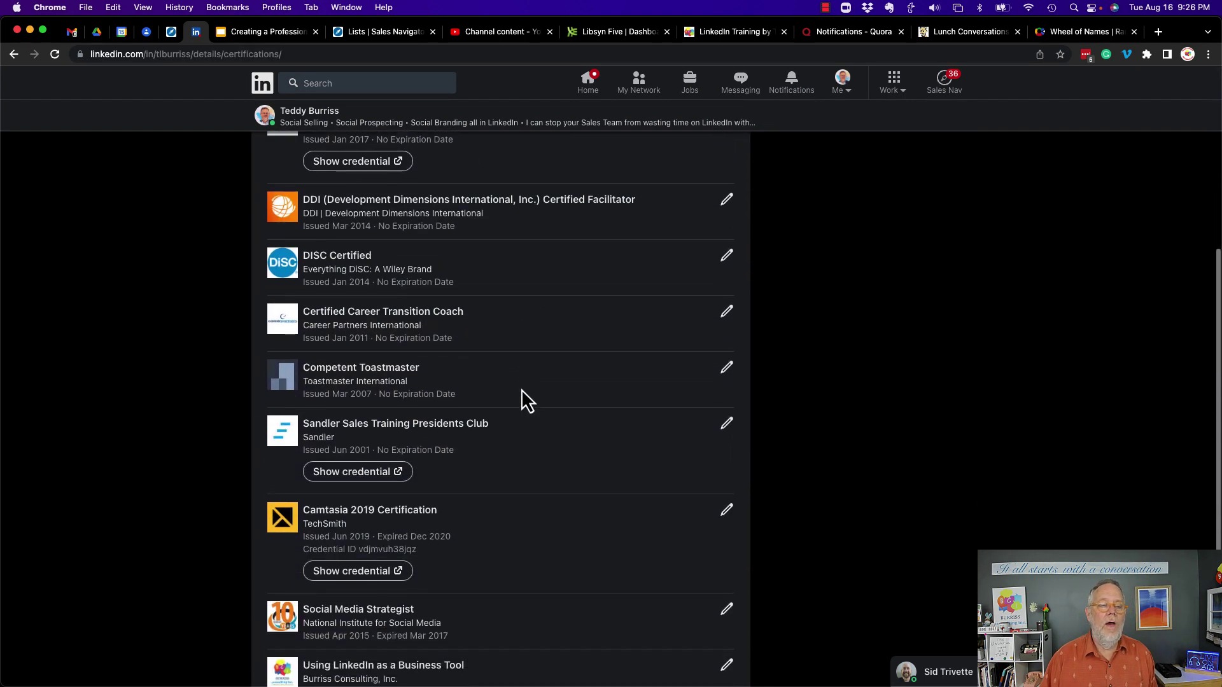
{"action": "scroll", "coordinate": [521, 401], "scroll_direction": "down", "scroll_amount": 1}
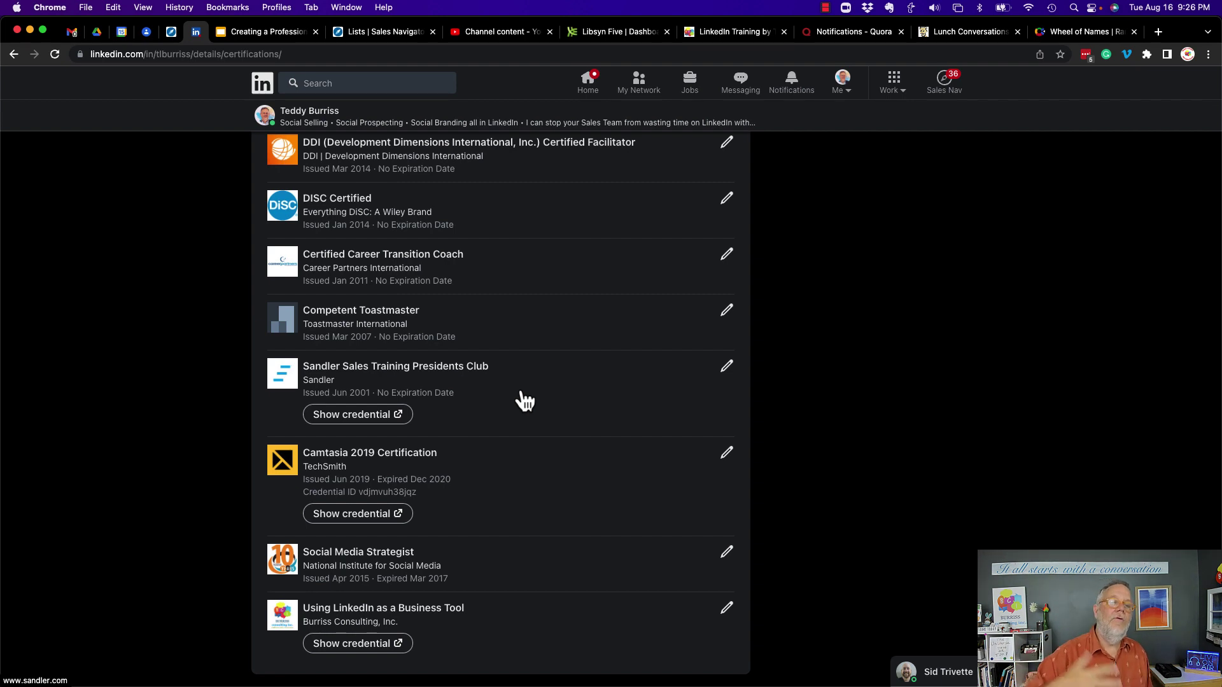
{"action": "scroll", "coordinate": [522, 401], "scroll_direction": "down", "scroll_amount": 3}
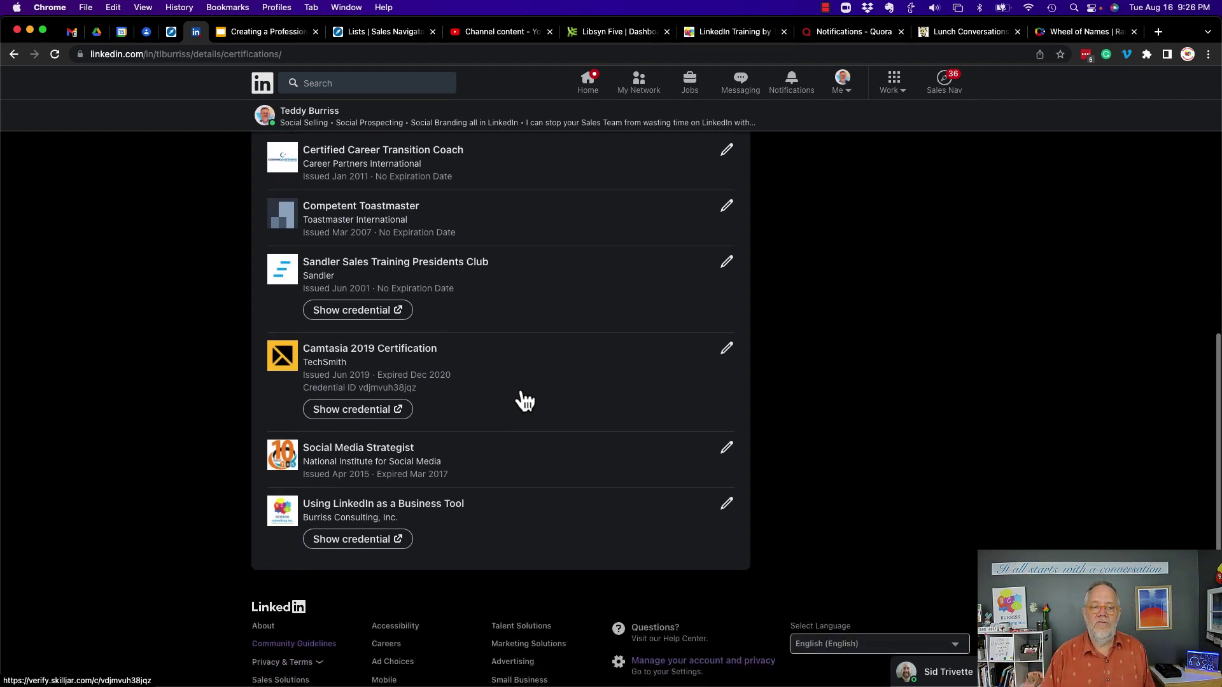
Open a blank form for adding a license or certification, review its fields, and leave it without adding an entry
{"action": "scroll", "coordinate": [579, 394], "scroll_direction": "up", "scroll_amount": 10}
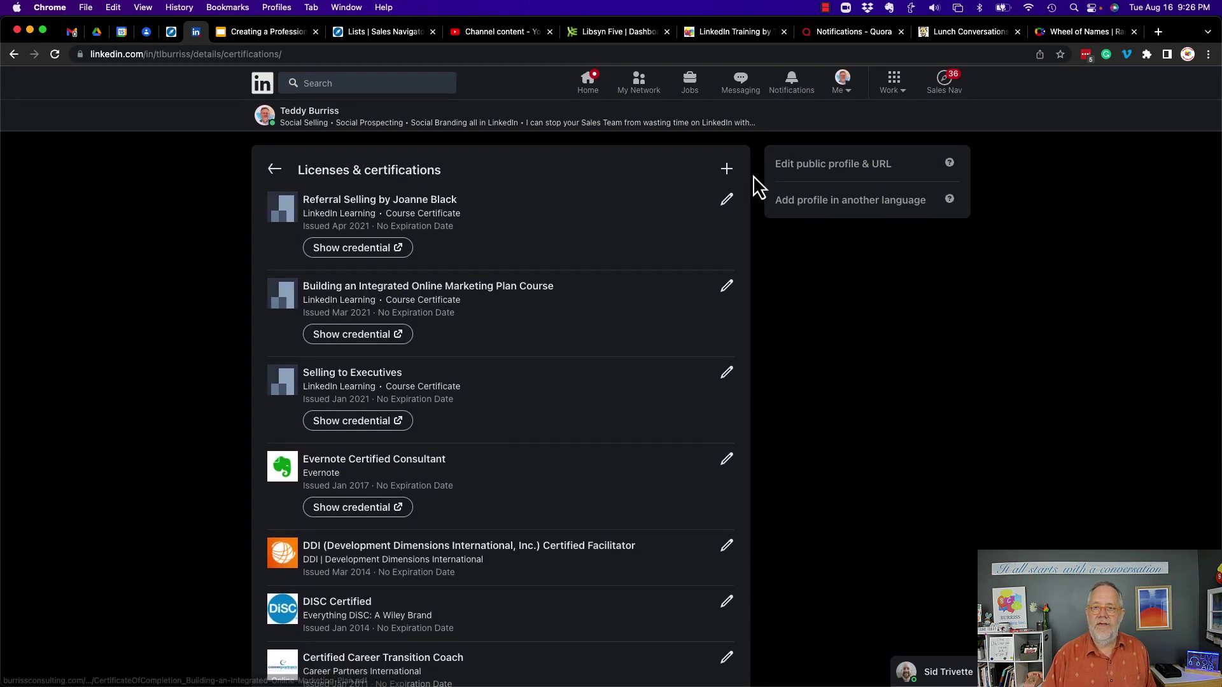
{"action": "left_click", "coordinate": [726, 169]}
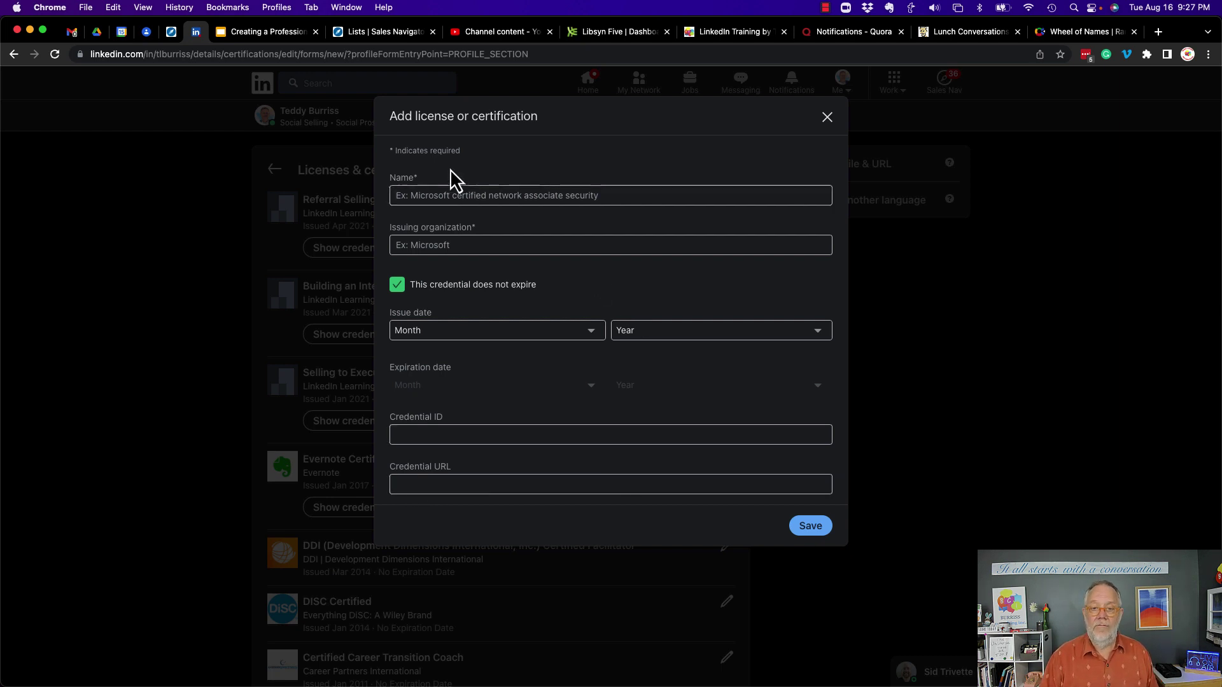
{"action": "left_click", "coordinate": [807, 525]}
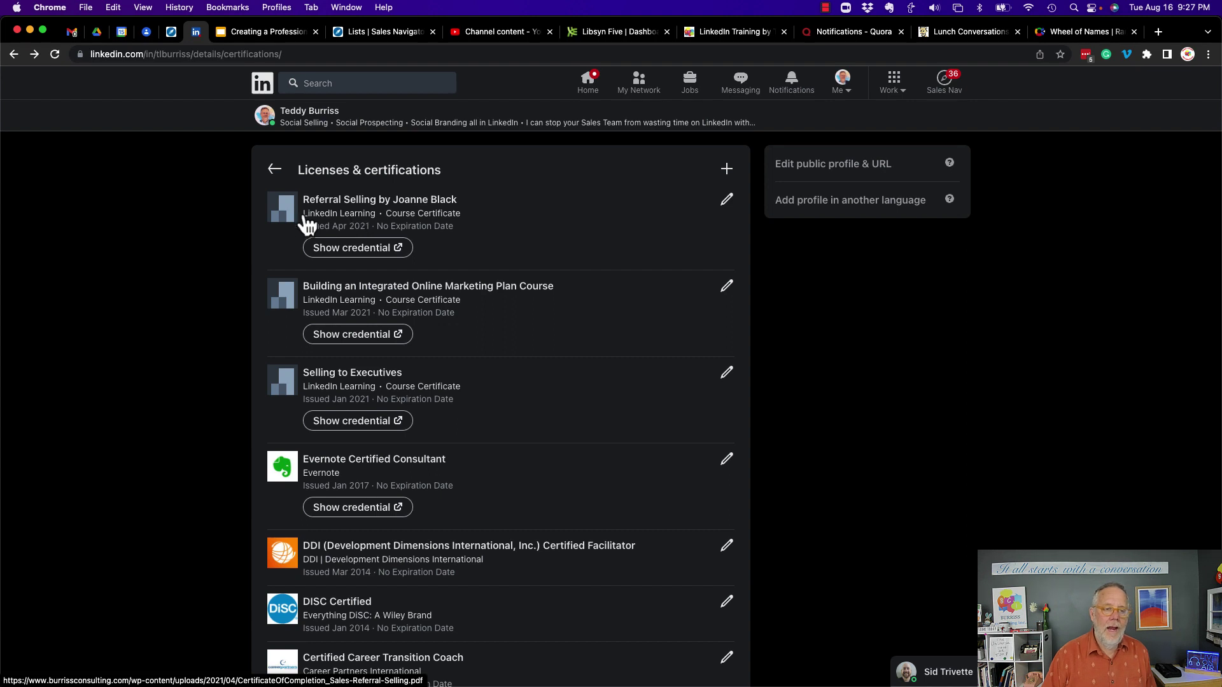
Review the licenses and certifications list once more and return to the main profile
{"action": "scroll", "coordinate": [420, 369], "scroll_direction": "down", "scroll_amount": 3}
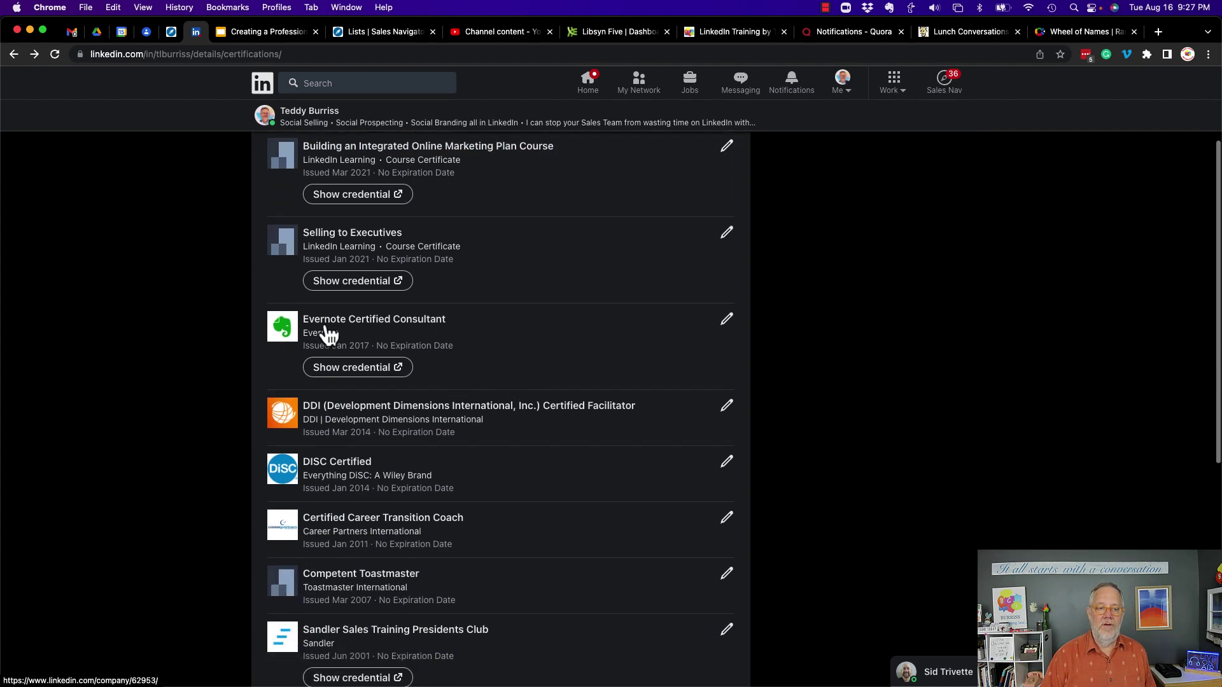
{"action": "scroll", "coordinate": [386, 469], "scroll_direction": "down", "scroll_amount": 3}
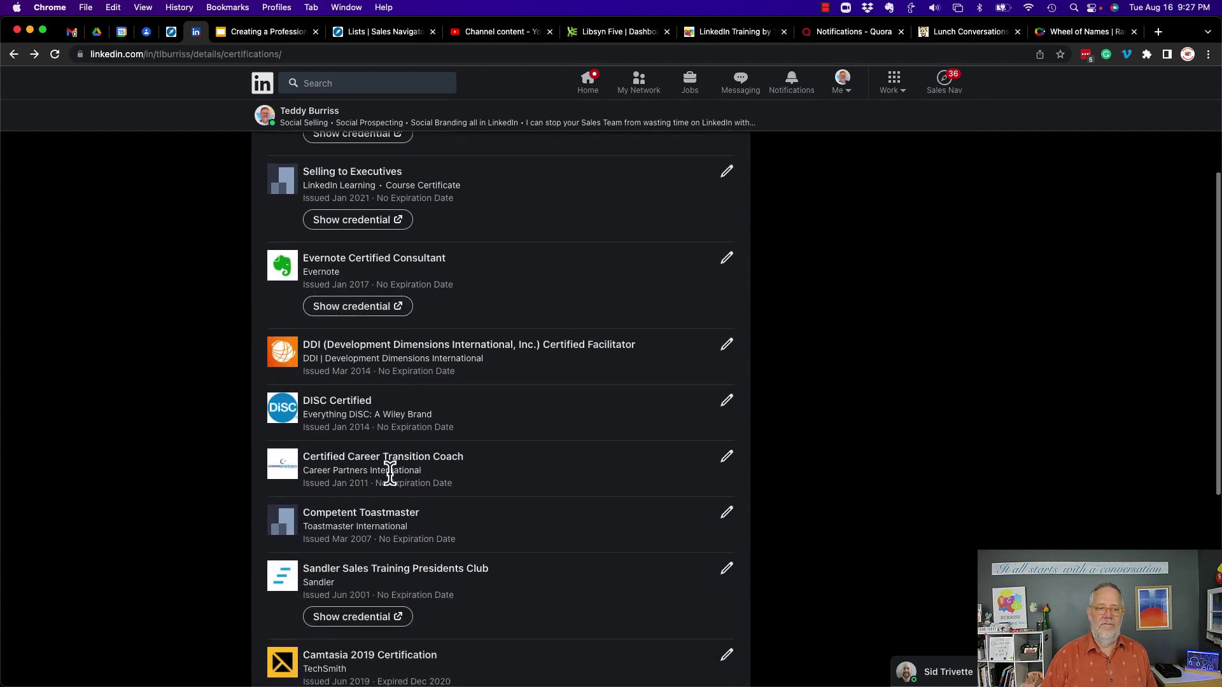
{"action": "scroll", "coordinate": [385, 407], "scroll_direction": "up", "scroll_amount": 3}
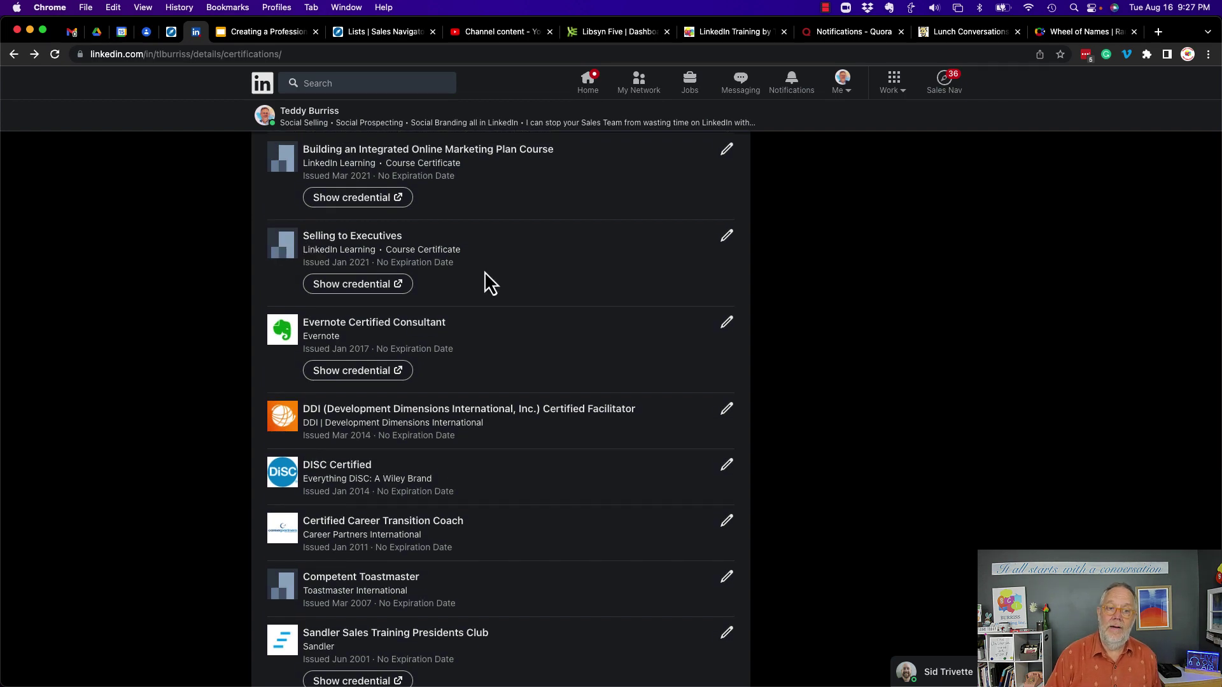
{"action": "scroll", "coordinate": [544, 292], "scroll_direction": "down", "scroll_amount": 7}
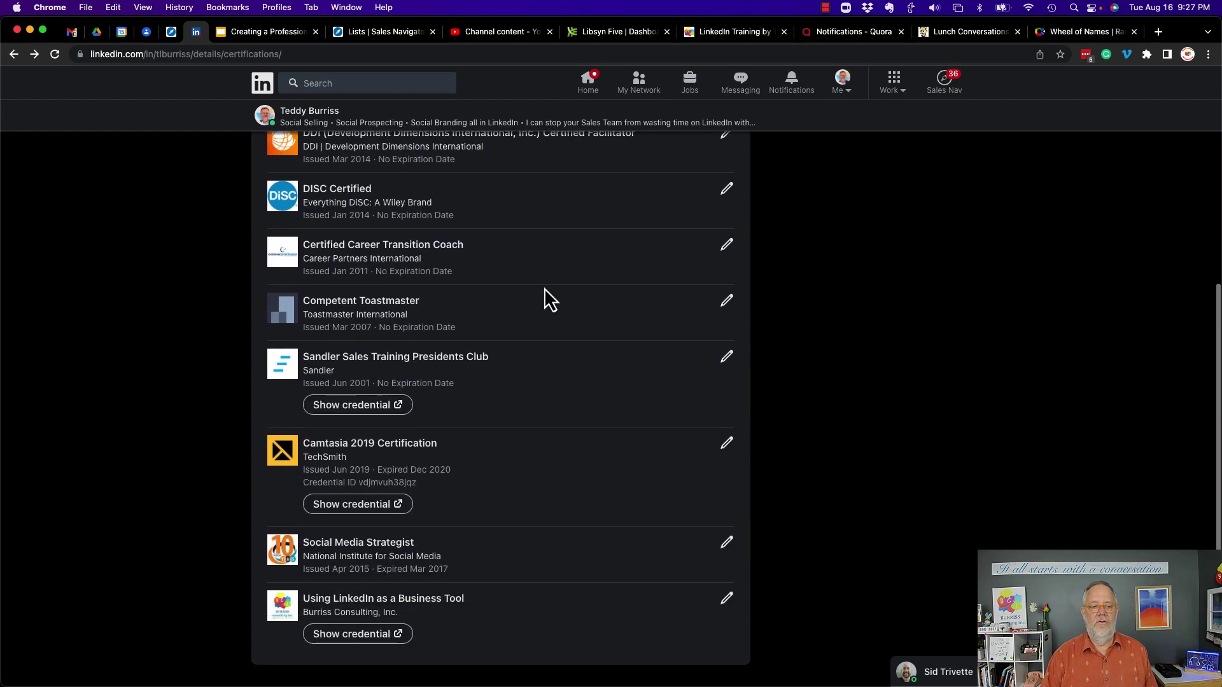
{"action": "scroll", "coordinate": [544, 288], "scroll_direction": "up", "scroll_amount": 10}
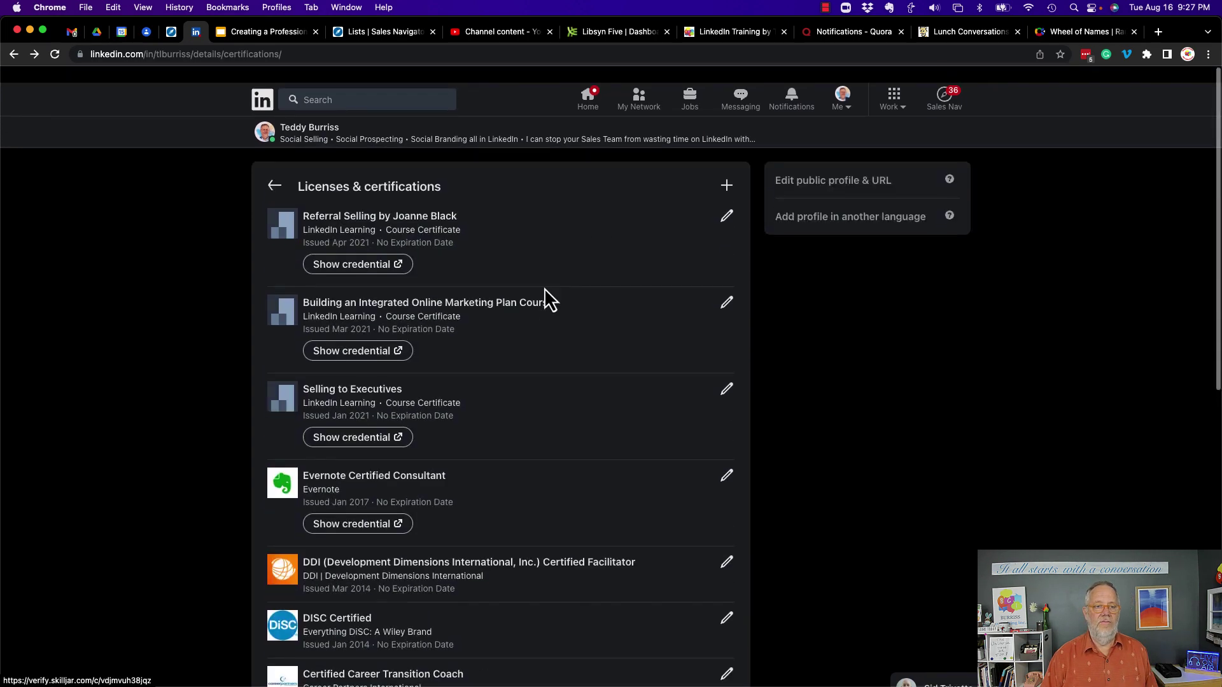
{"action": "left_click", "coordinate": [275, 178]}
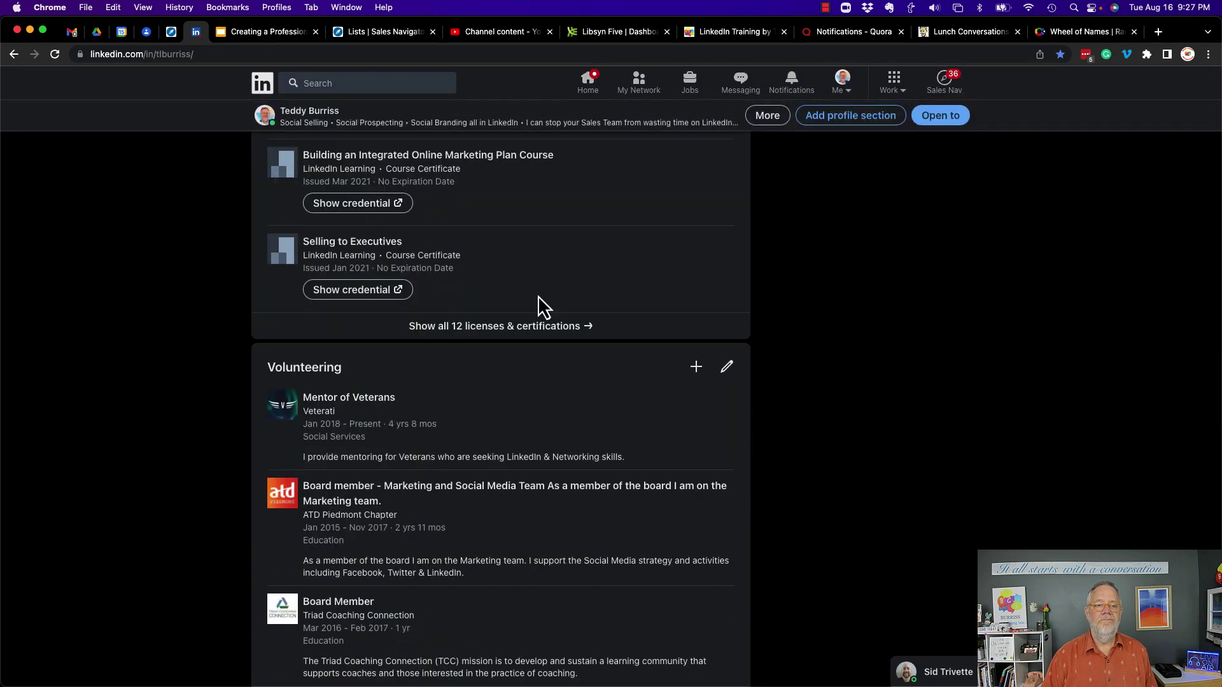
Open the full list of volunteer experiences and read through the entries down to the Northwest Toastmaster role
{"action": "scroll", "coordinate": [628, 303], "scroll_direction": "down", "scroll_amount": 4}
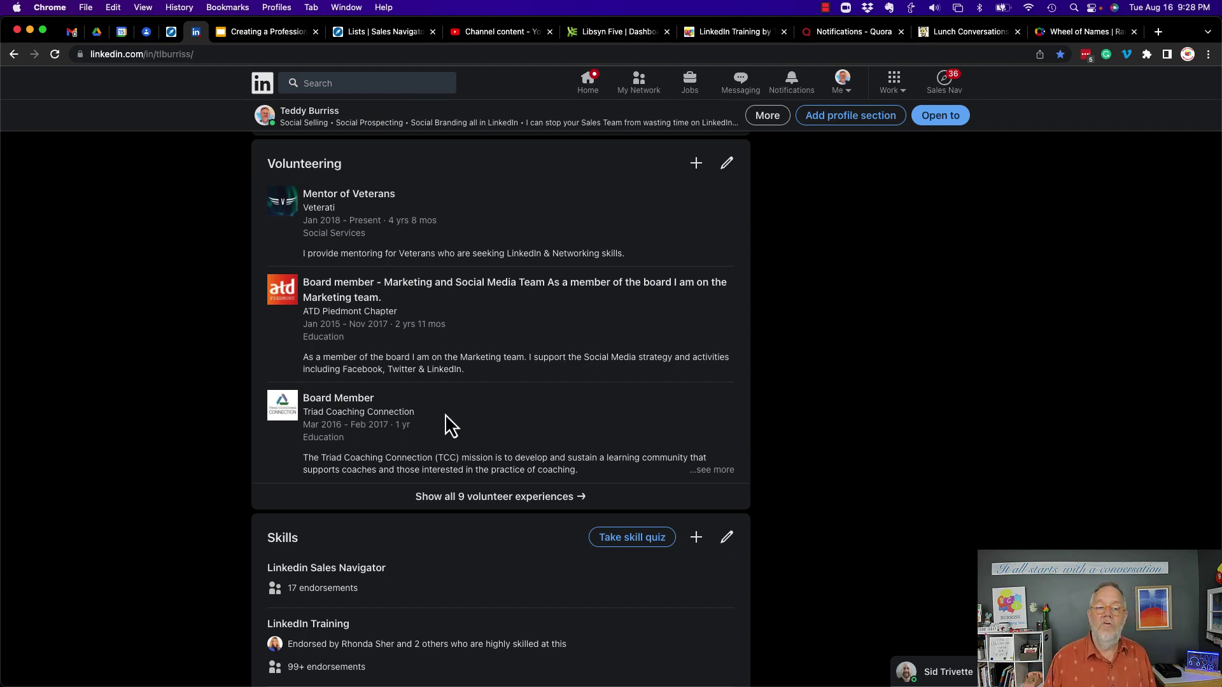
{"action": "left_click", "coordinate": [503, 497]}
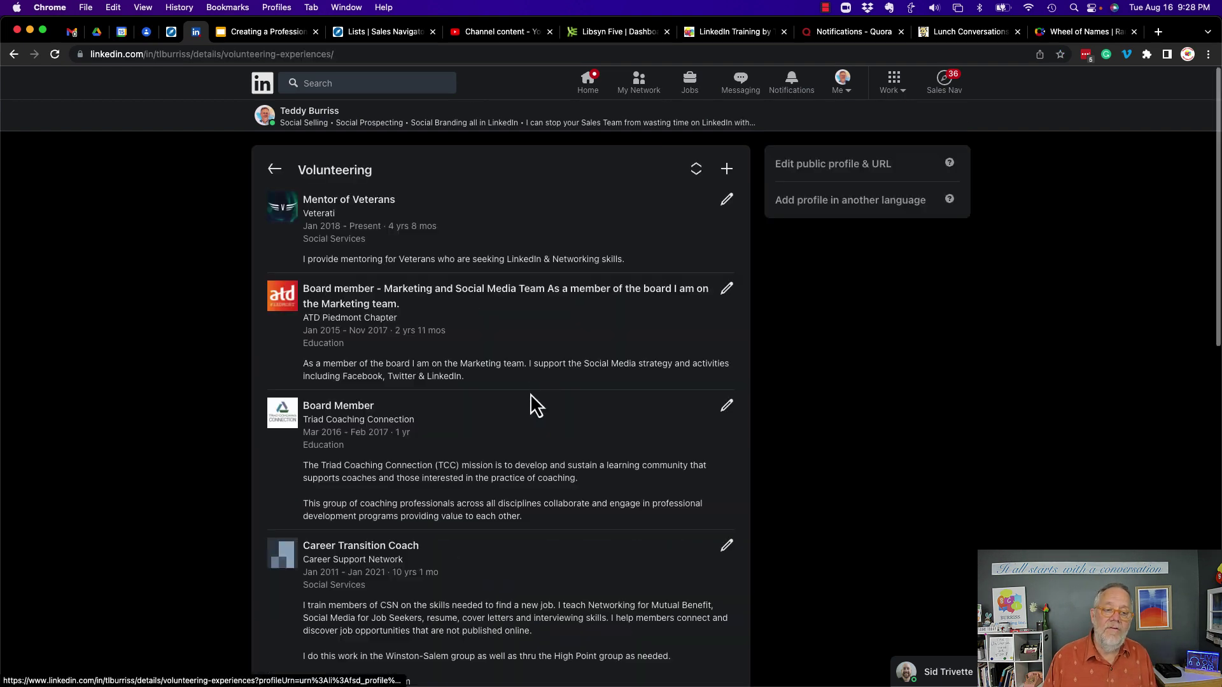
{"action": "scroll", "coordinate": [529, 383], "scroll_direction": "down", "scroll_amount": 5}
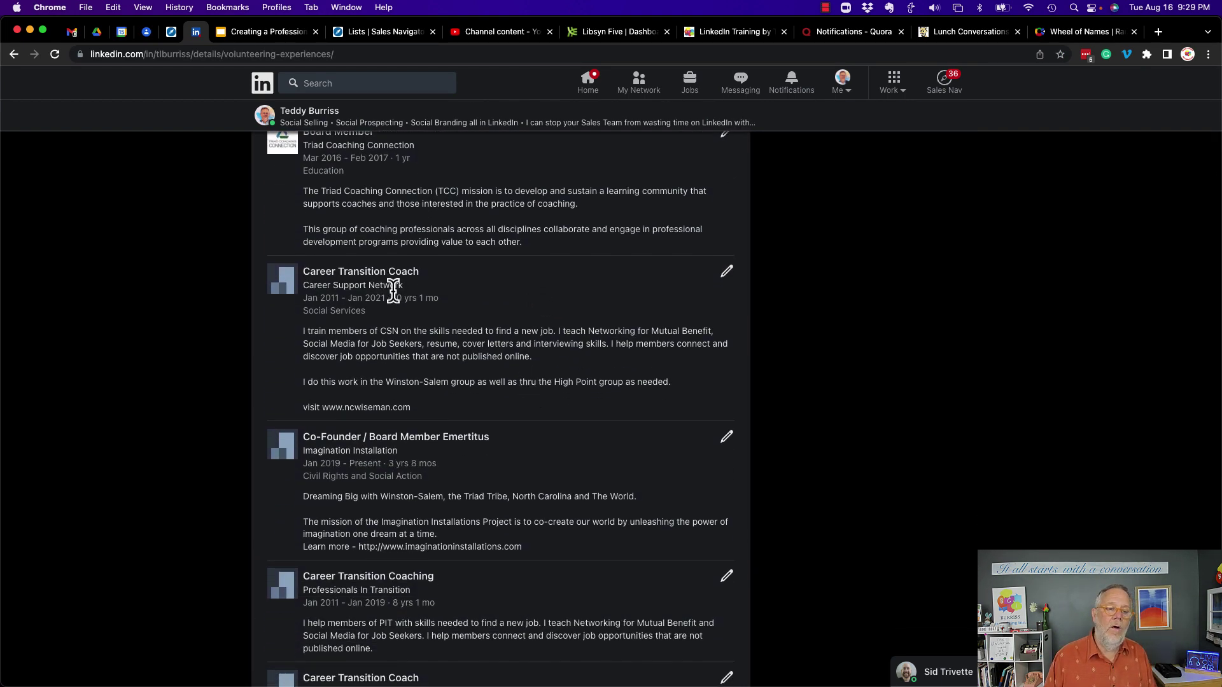
{"action": "scroll", "coordinate": [393, 290], "scroll_direction": "down", "scroll_amount": 2}
{"action": "scroll", "coordinate": [390, 287], "scroll_direction": "up", "scroll_amount": 1}
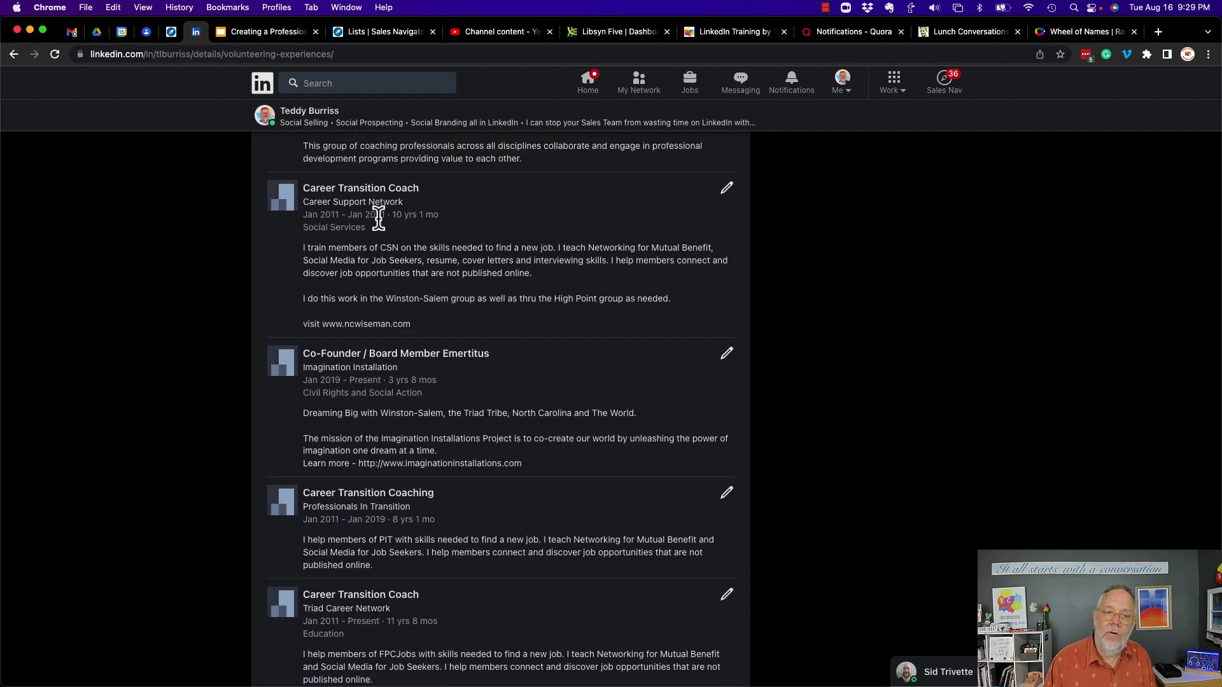
{"action": "scroll", "coordinate": [419, 370], "scroll_direction": "down", "scroll_amount": 1}
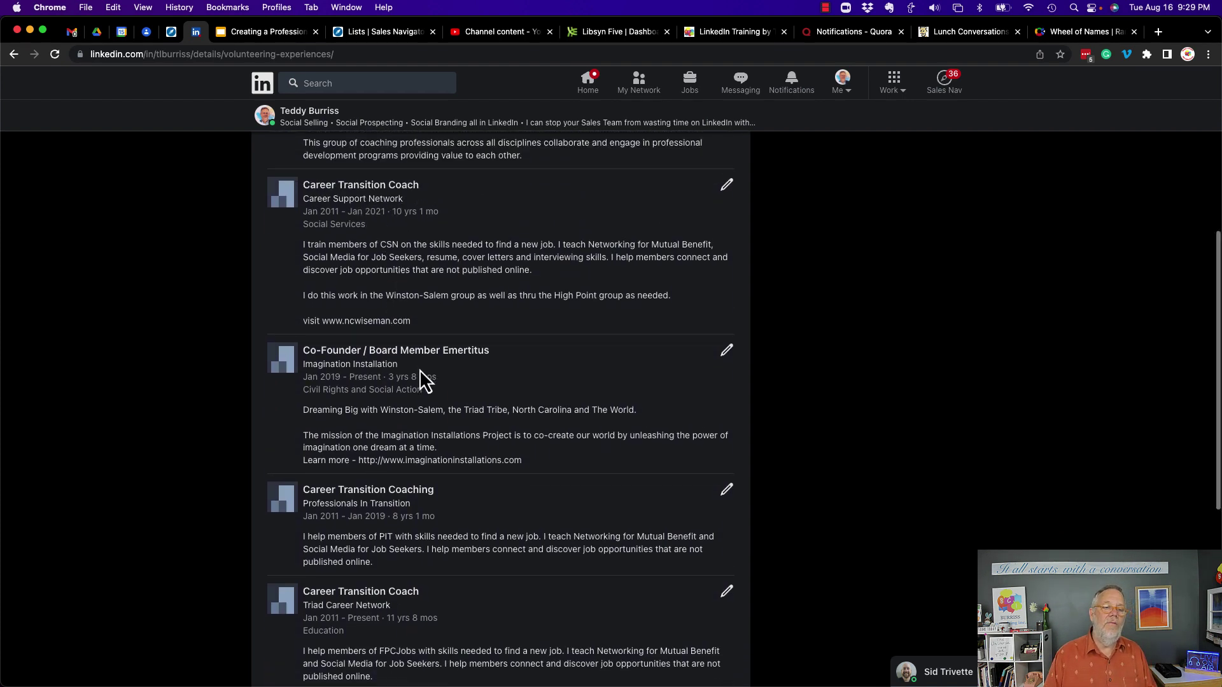
{"action": "scroll", "coordinate": [419, 369], "scroll_direction": "down", "scroll_amount": 2}
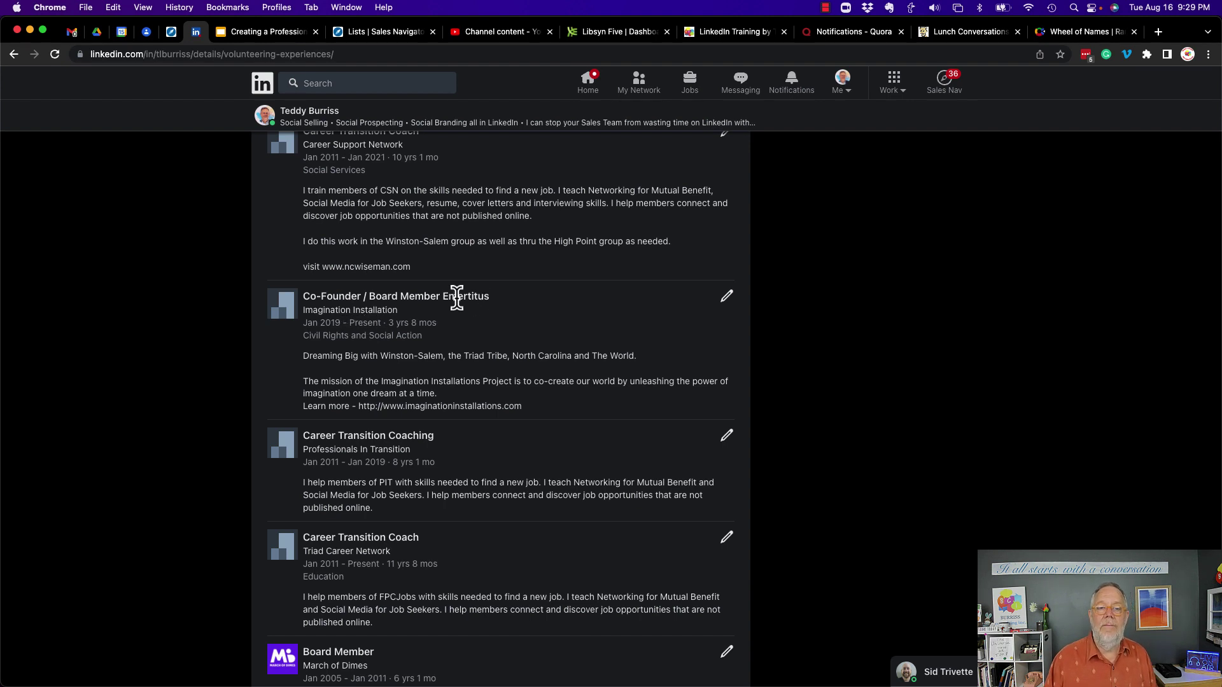
{"action": "scroll", "coordinate": [498, 346], "scroll_direction": "down", "scroll_amount": 4}
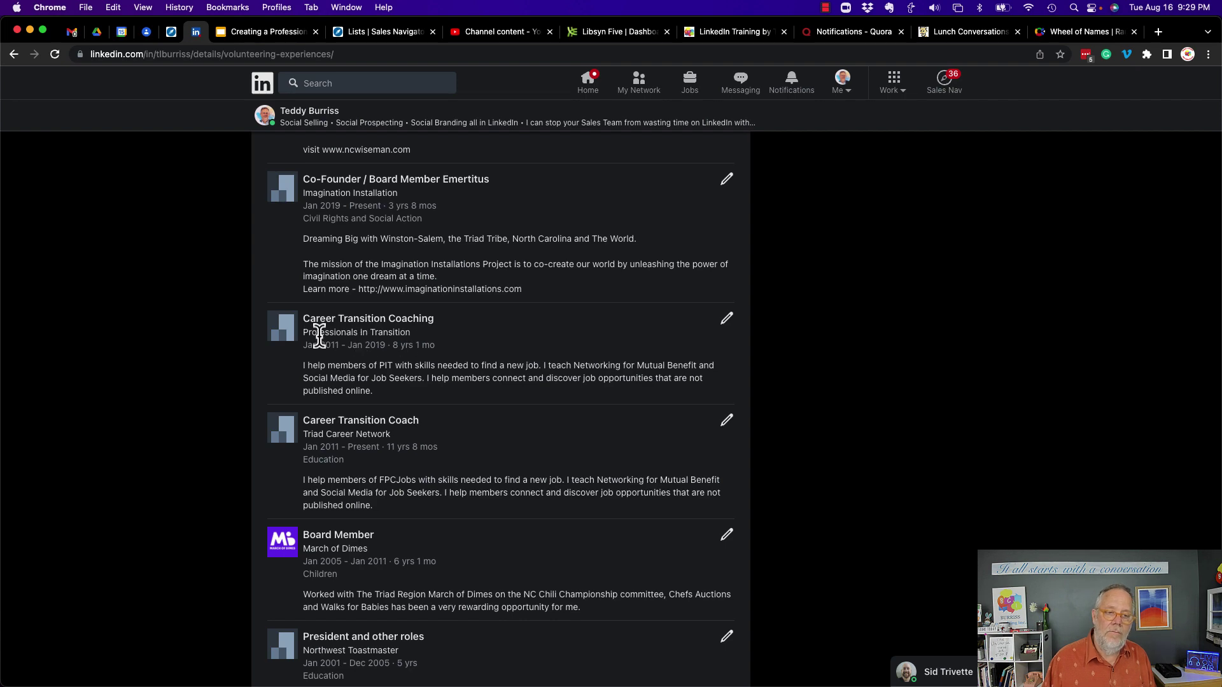
{"action": "scroll", "coordinate": [384, 422], "scroll_direction": "down", "scroll_amount": 7}
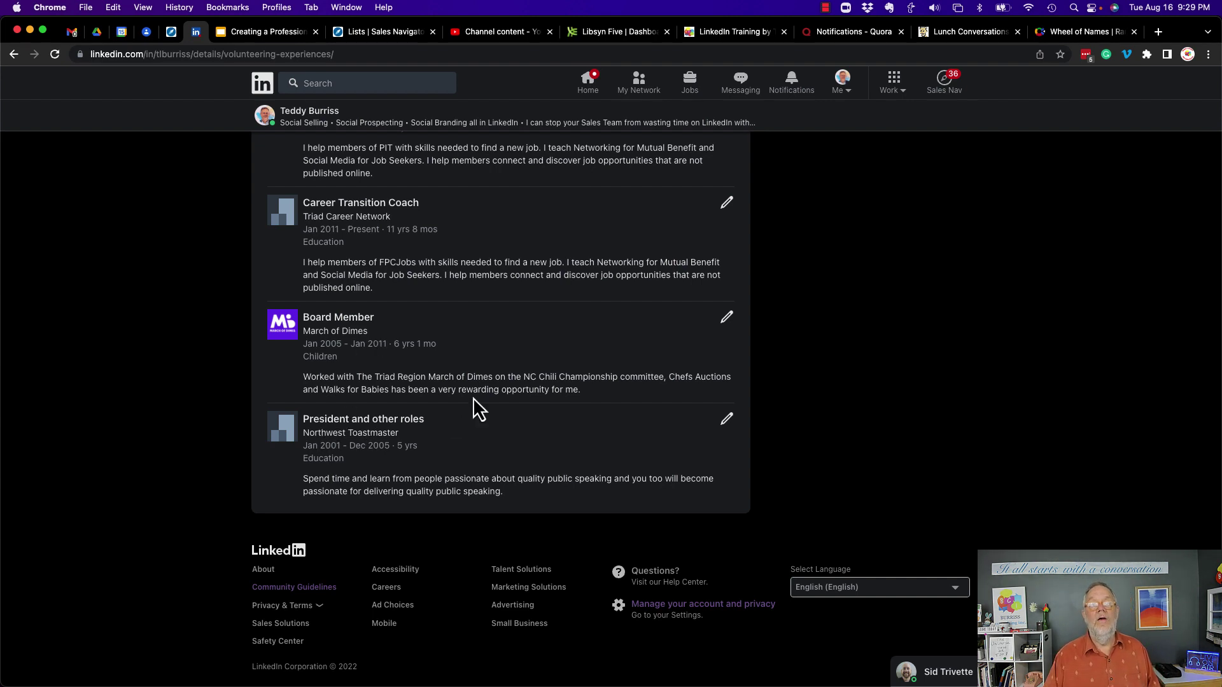
Return from the volunteer experiences list to the main profile
{"action": "scroll", "coordinate": [472, 397], "scroll_direction": "up", "scroll_amount": 10}
{"action": "scroll", "coordinate": [473, 397], "scroll_direction": "up", "scroll_amount": 3}
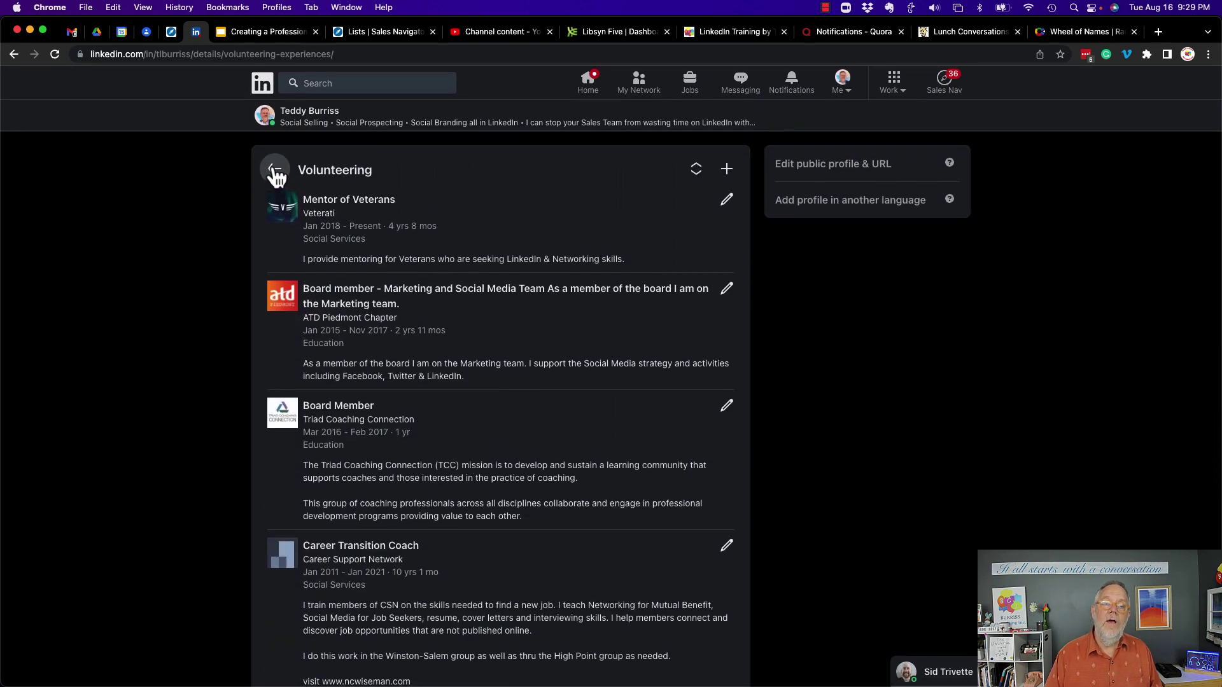
{"action": "left_click", "coordinate": [275, 171]}
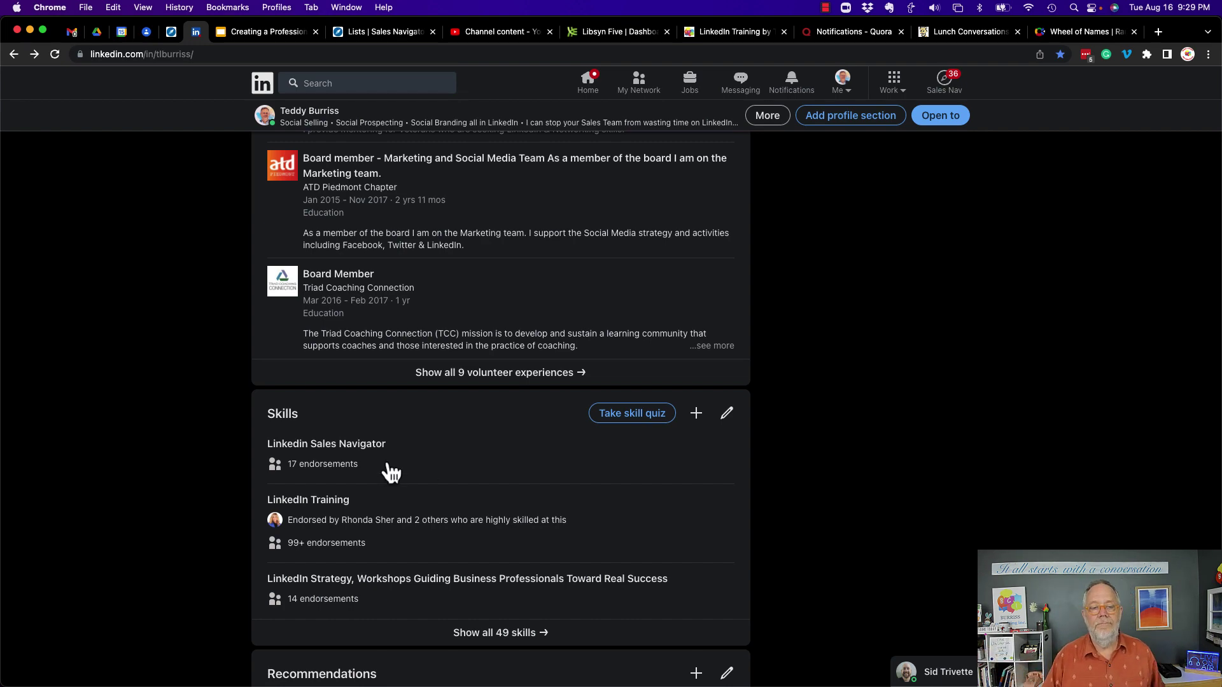
Open the form for adding a skill in the Skills section, review its suggestions, and close it without adding one
{"action": "scroll", "coordinate": [384, 469], "scroll_direction": "down", "scroll_amount": 4}
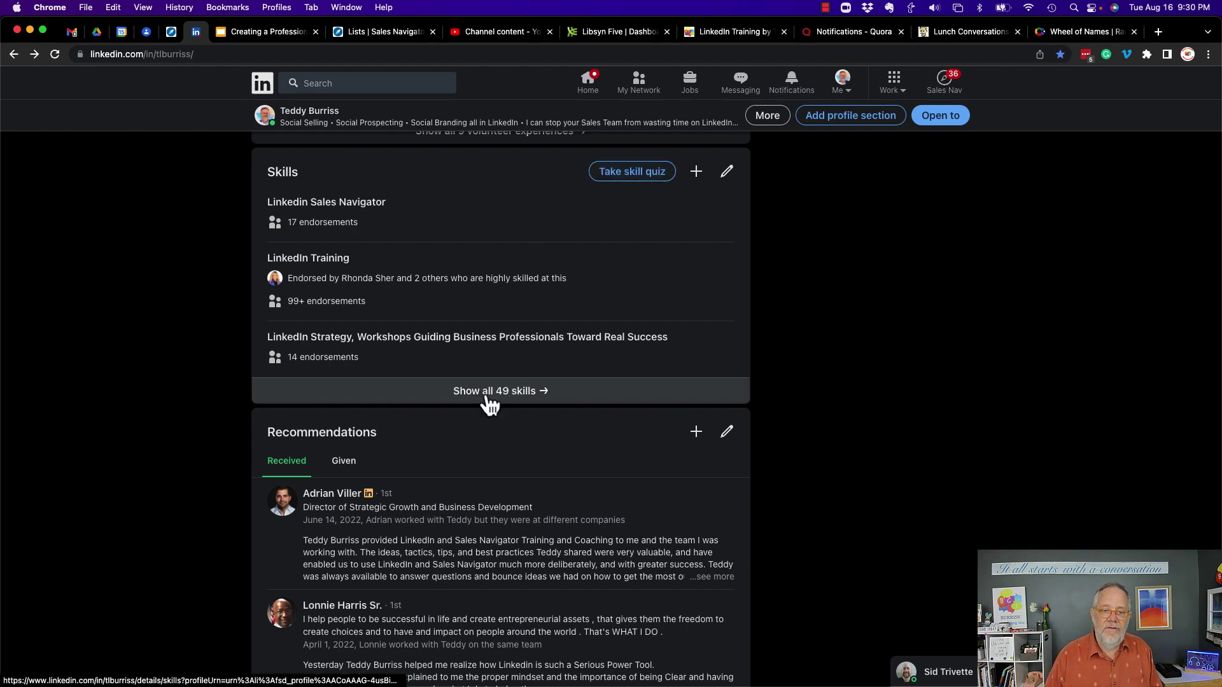
{"action": "left_click", "coordinate": [696, 171]}
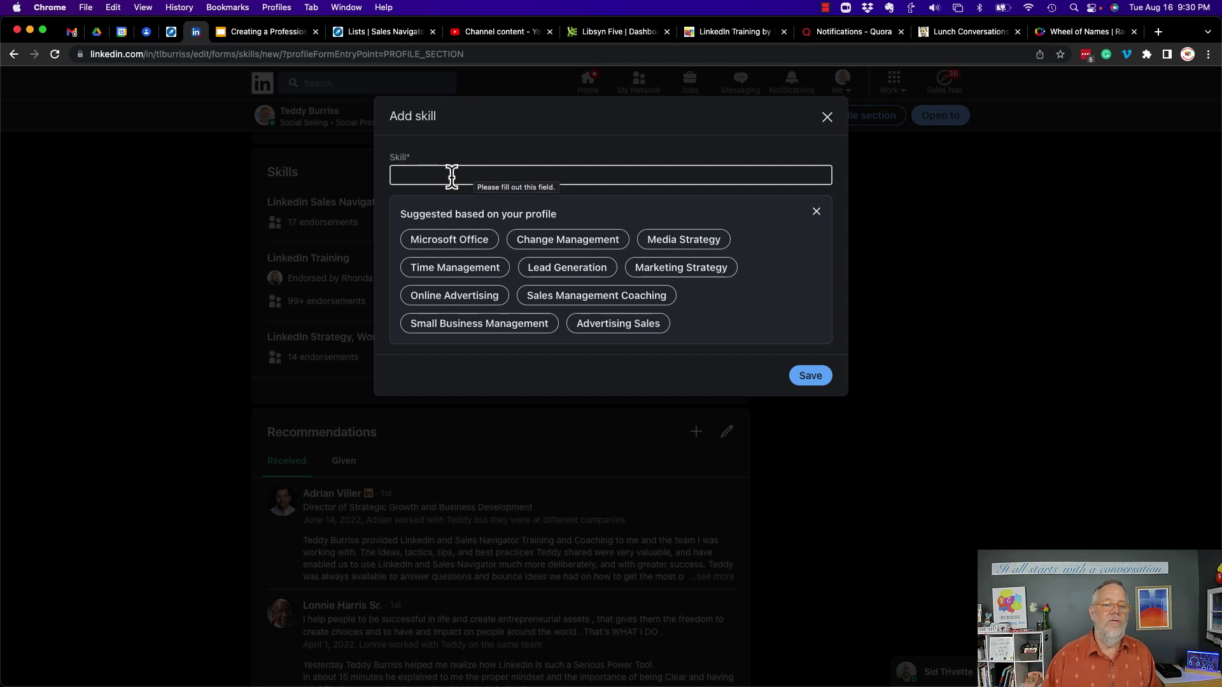
{"action": "left_click", "coordinate": [827, 117]}
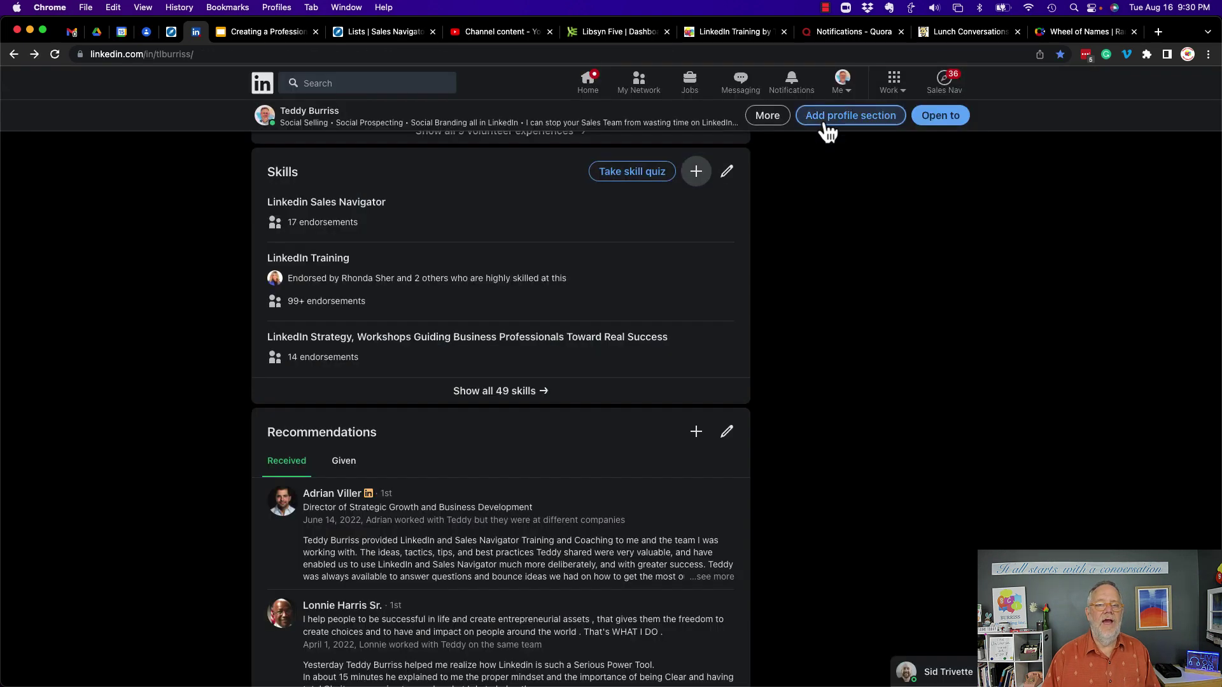
Open the full skills list in reorder mode and look through all the skills, ending back at the first entry
{"action": "left_click", "coordinate": [726, 173]}
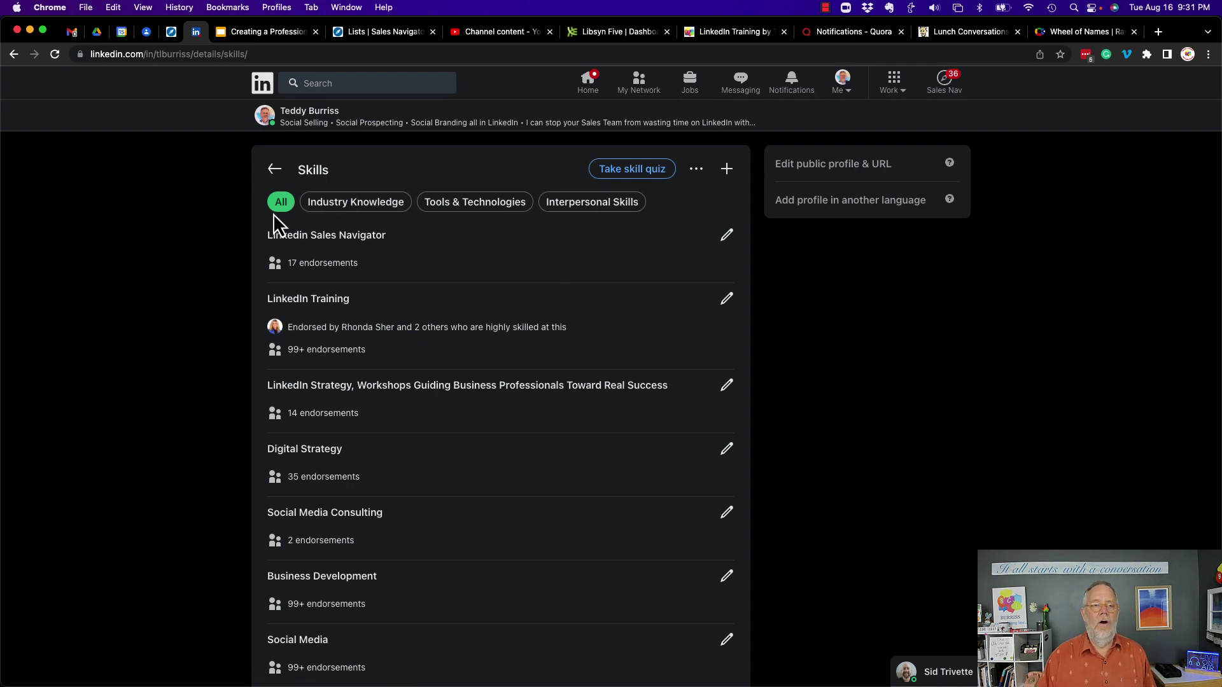
{"action": "left_click", "coordinate": [696, 169]}
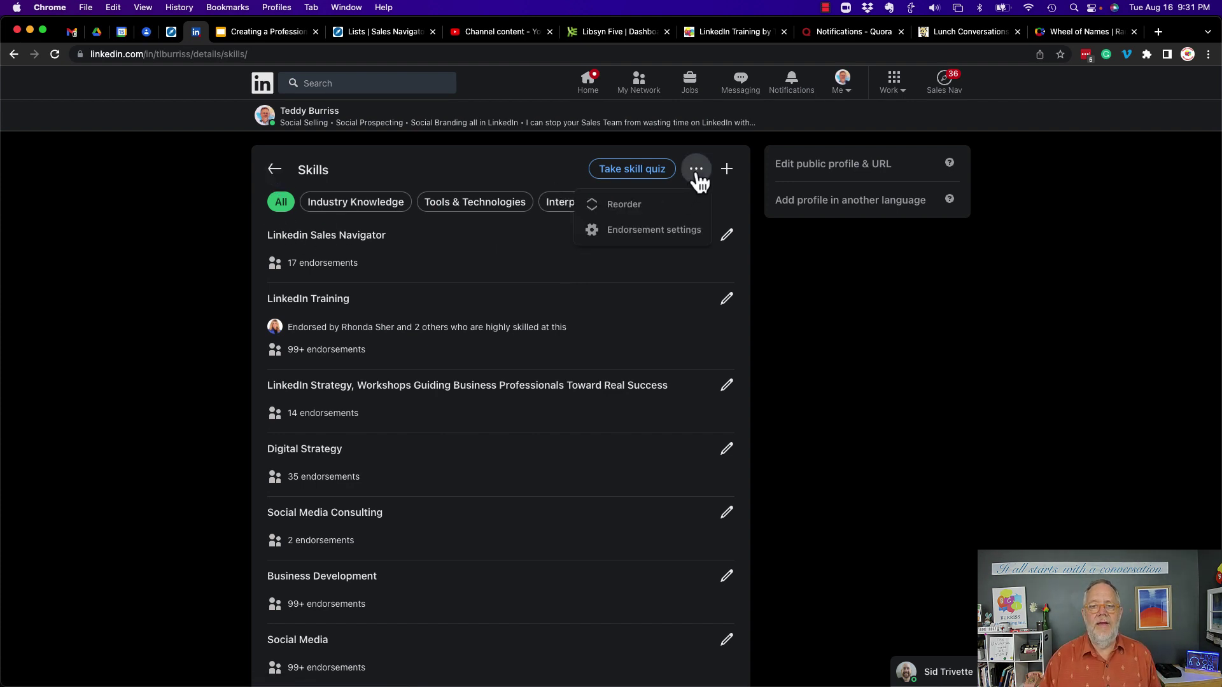
{"action": "left_click", "coordinate": [620, 207]}
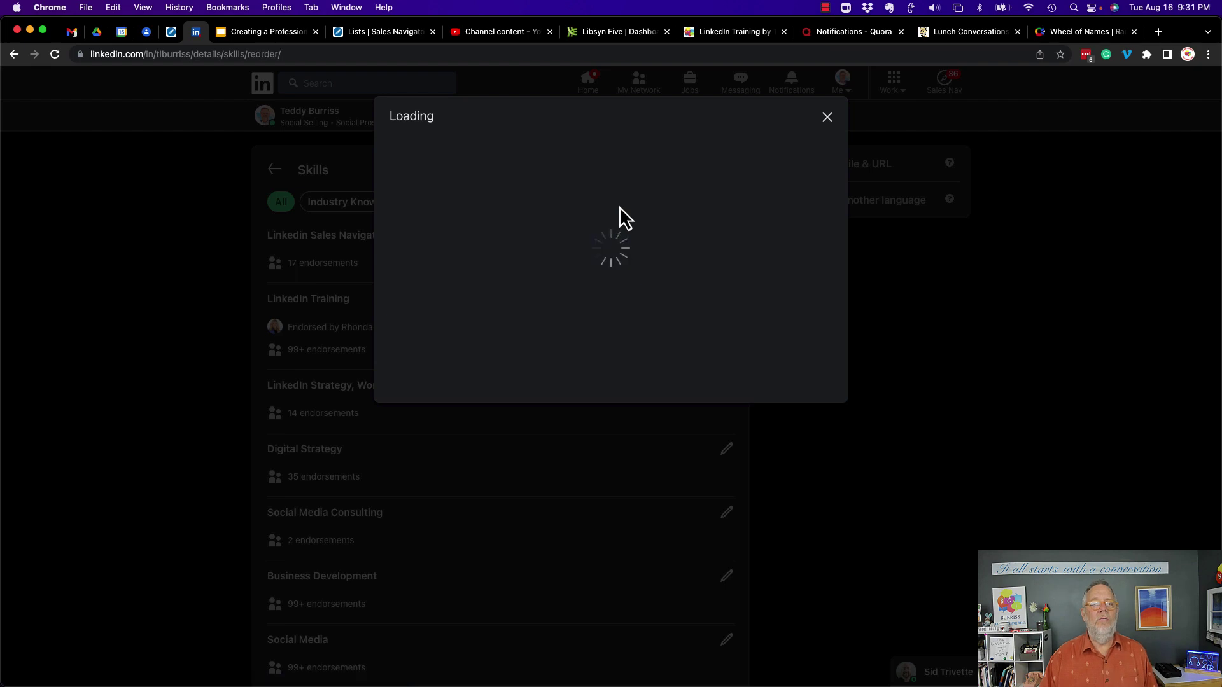
{"action": "scroll", "coordinate": [600, 381], "scroll_direction": "down", "scroll_amount": 5}
{"action": "scroll", "coordinate": [598, 425], "scroll_direction": "down", "scroll_amount": 10}
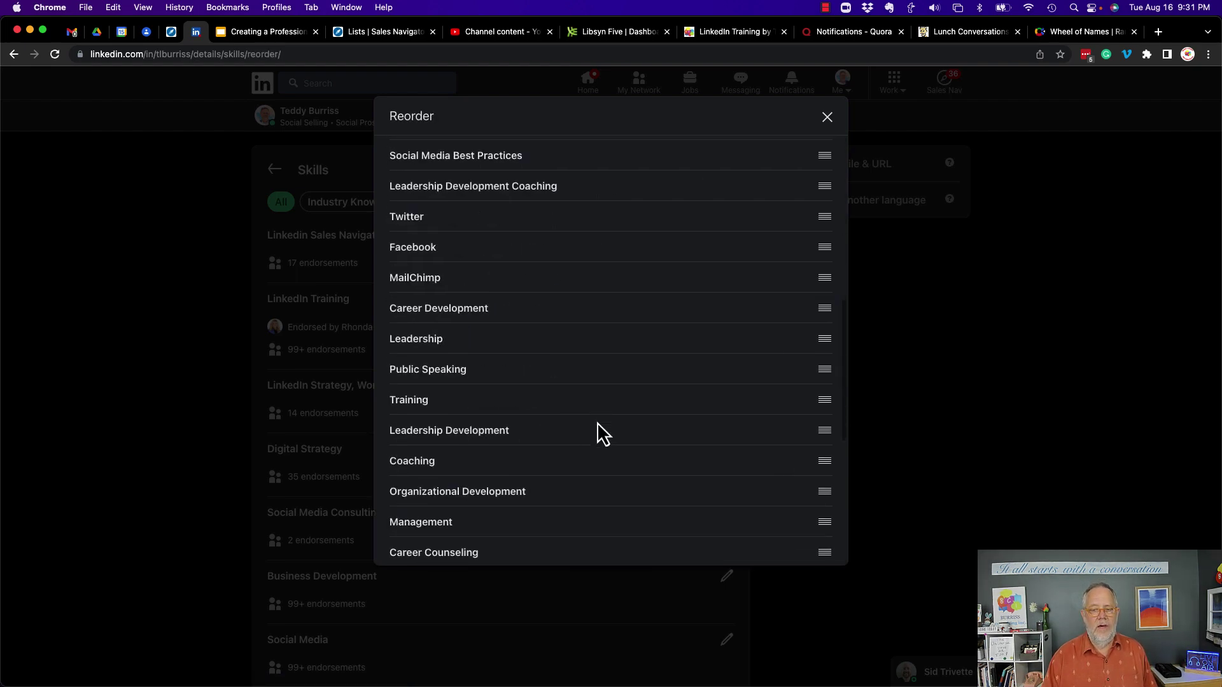
{"action": "scroll", "coordinate": [598, 425], "scroll_direction": "down", "scroll_amount": 4}
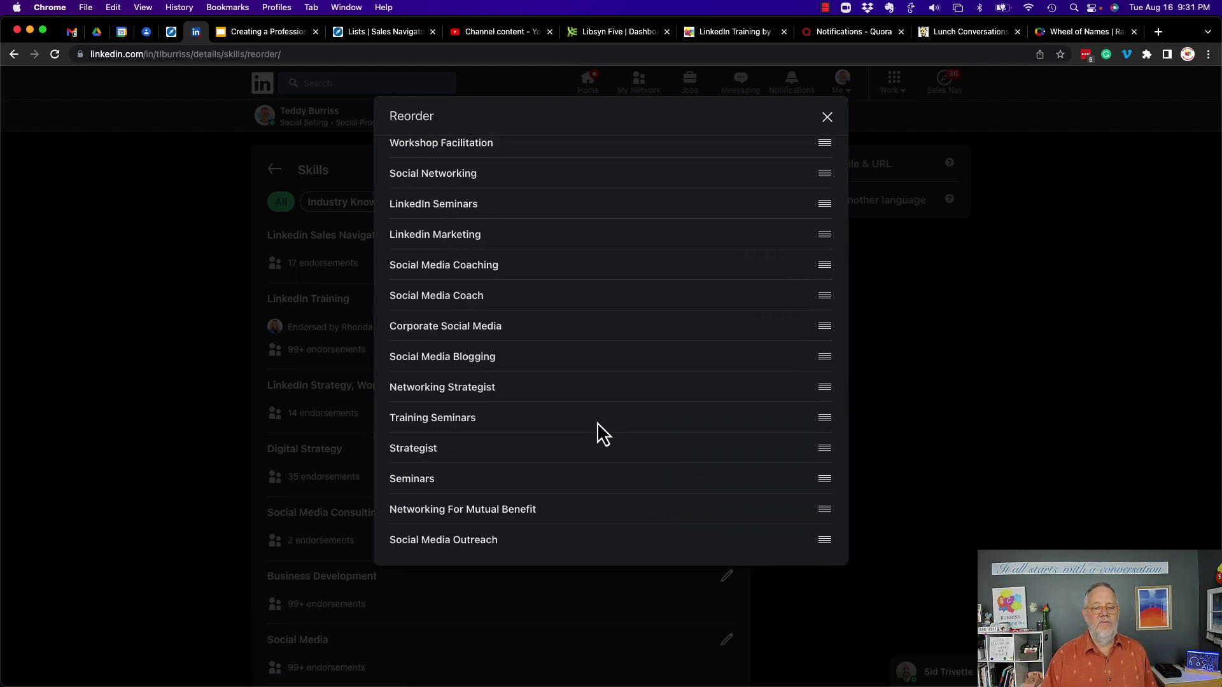
{"action": "scroll", "coordinate": [598, 425], "scroll_direction": "up", "scroll_amount": 15}
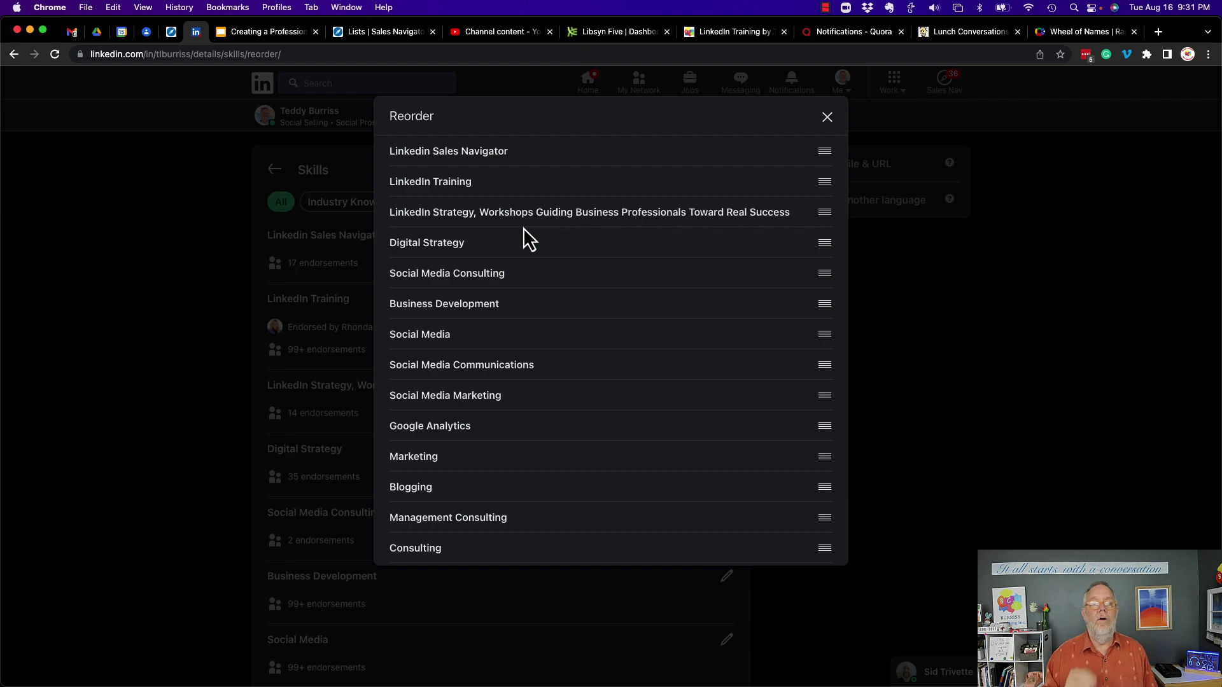
{"action": "scroll", "coordinate": [541, 359], "scroll_direction": "down", "scroll_amount": 15}
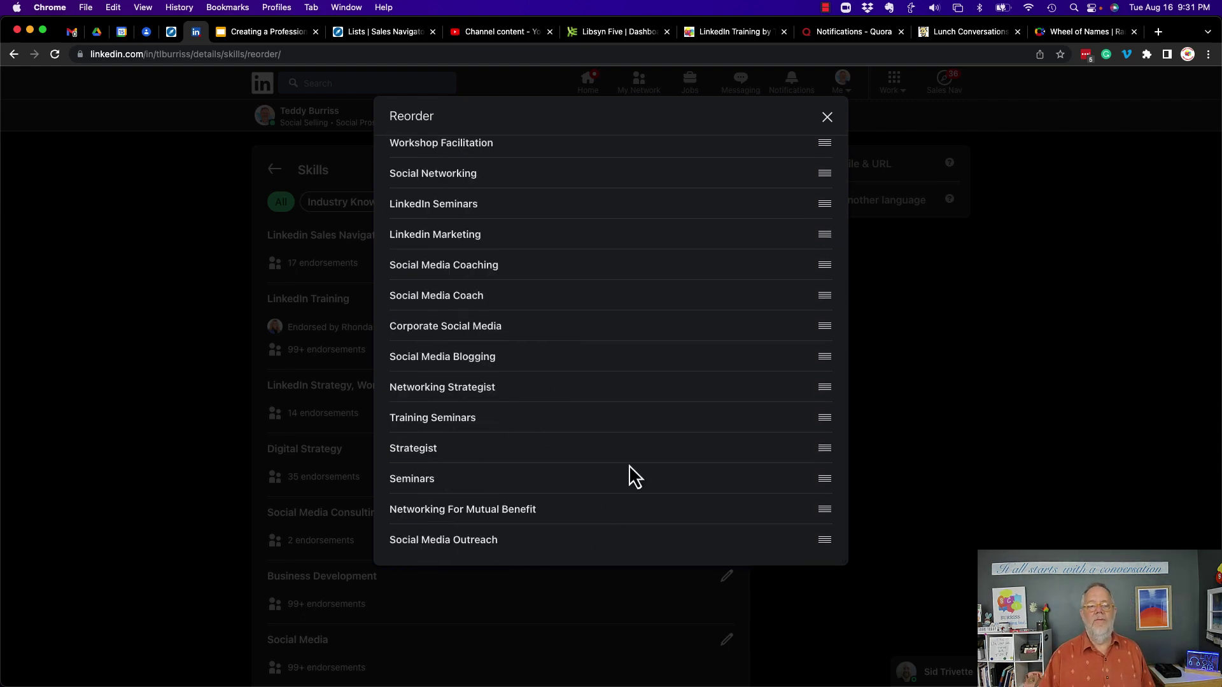
{"action": "scroll", "coordinate": [607, 453], "scroll_direction": "up", "scroll_amount": 15}
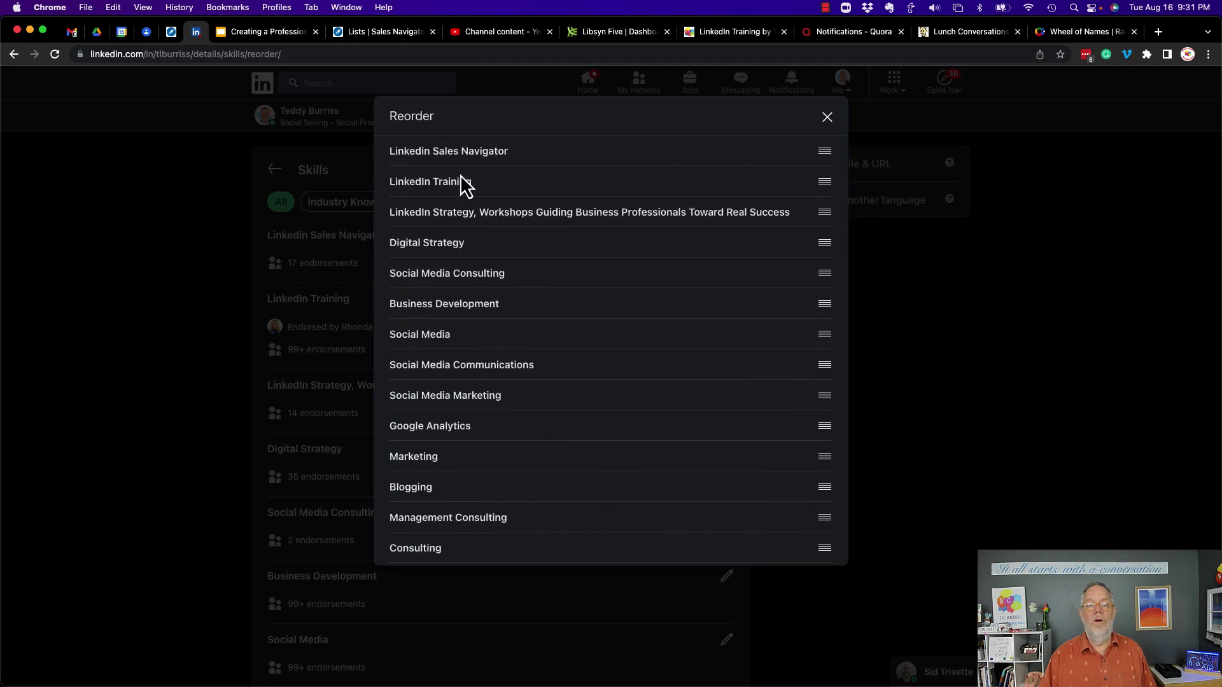
Close the reorder list and link the Linkedin Sales Navigator skill to its LinkedIn & Sales Navigator Strategy experience, YouTube Channel and YouTube Playlist - LinkedIn Help
{"action": "left_click", "coordinate": [828, 118]}
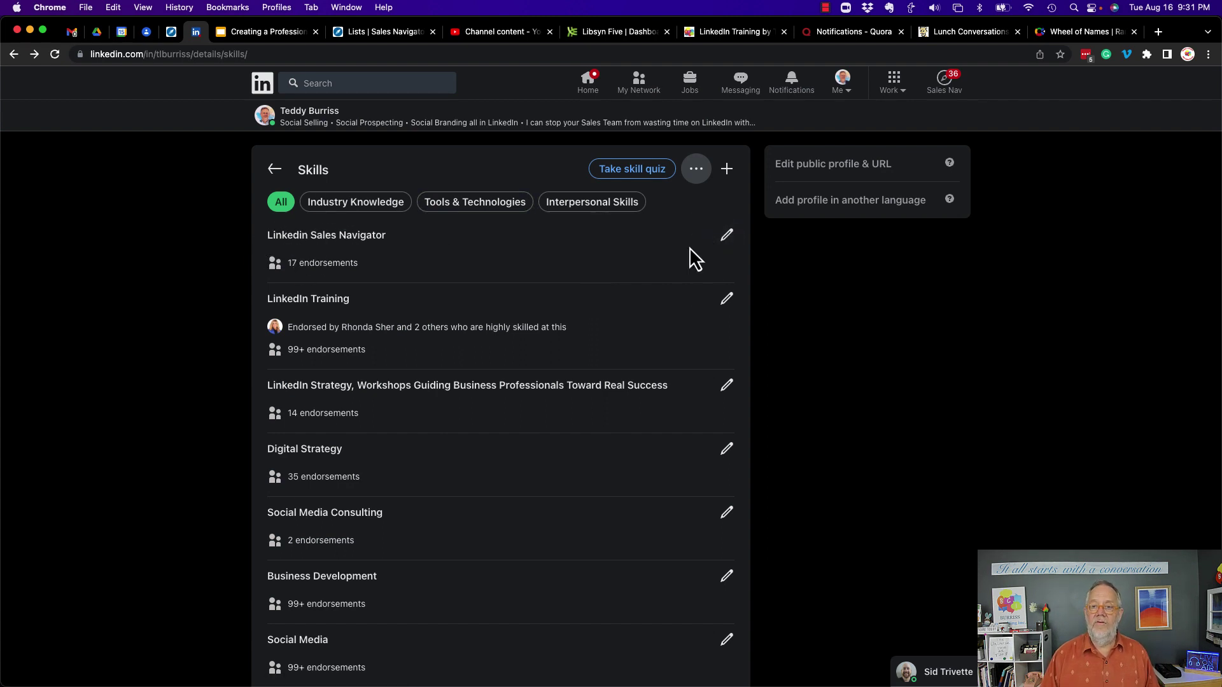
{"action": "left_click", "coordinate": [727, 245]}
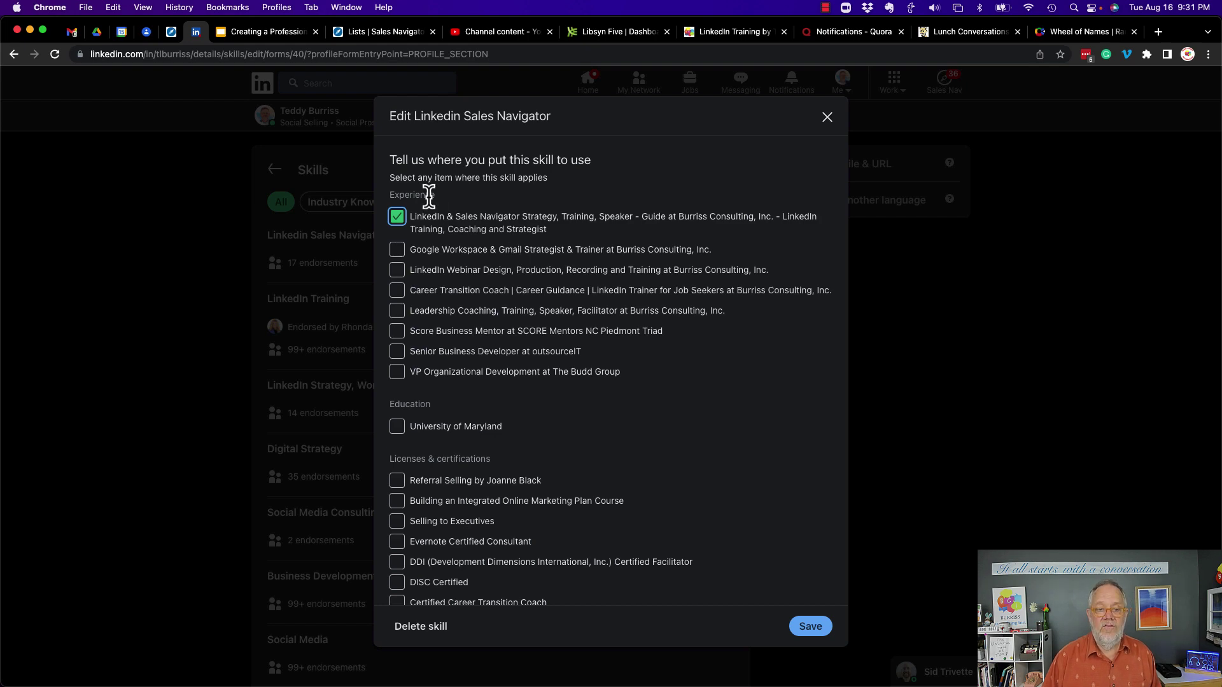
{"action": "scroll", "coordinate": [637, 460], "scroll_direction": "down", "scroll_amount": 6}
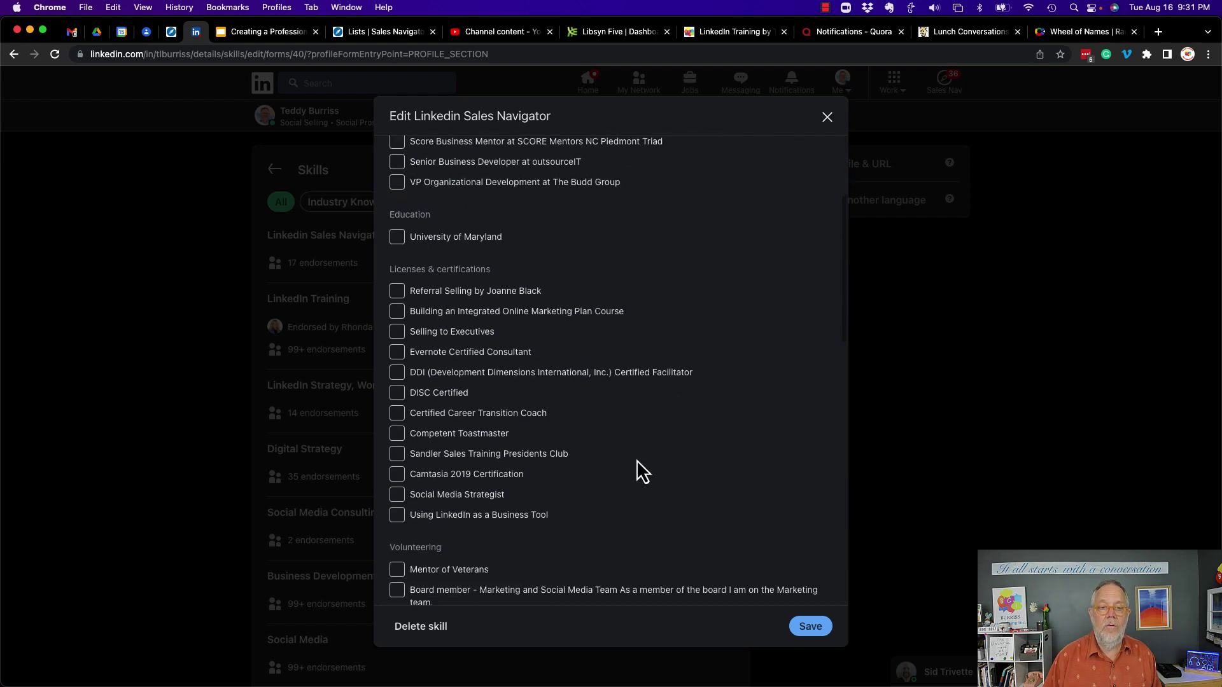
{"action": "scroll", "coordinate": [481, 421], "scroll_direction": "down", "scroll_amount": 5}
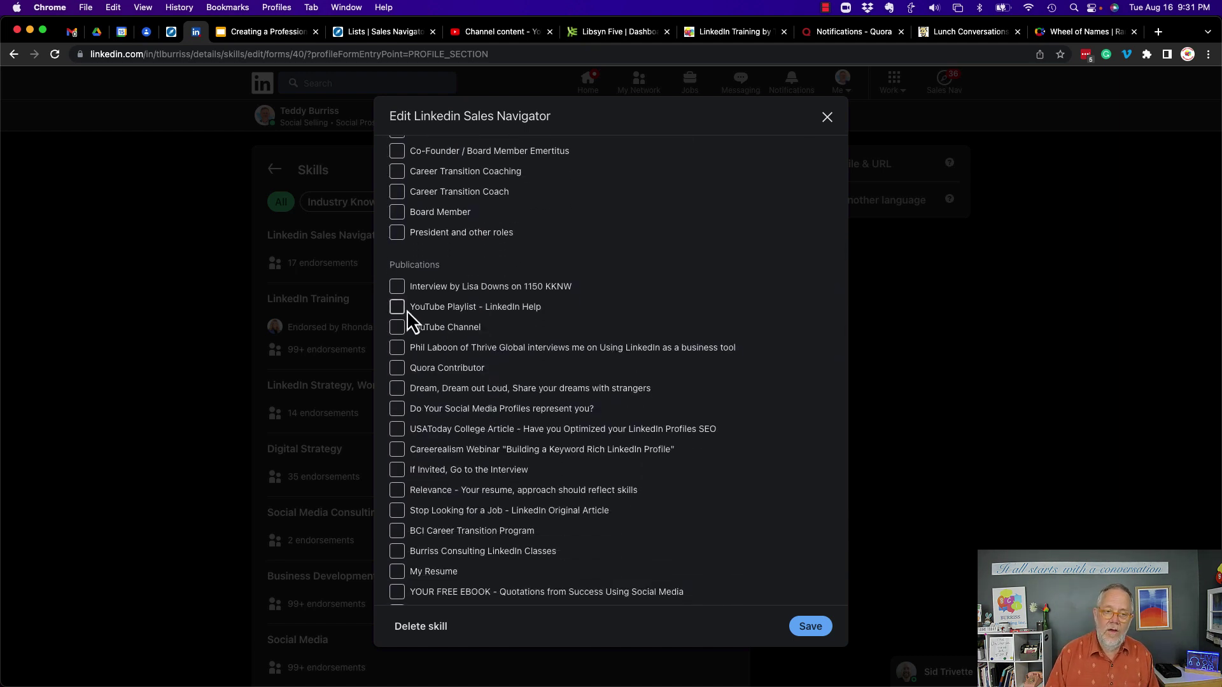
{"action": "scroll", "coordinate": [466, 403], "scroll_direction": "down", "scroll_amount": 2}
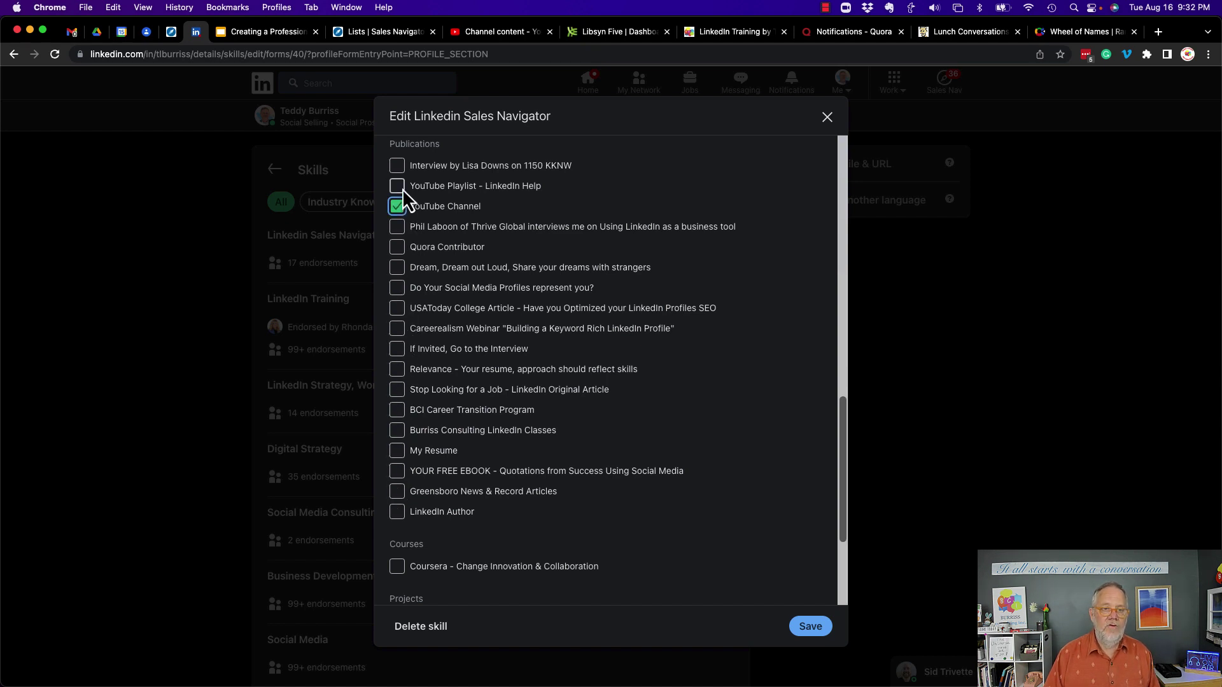
{"action": "scroll", "coordinate": [567, 546], "scroll_direction": "down", "scroll_amount": 3}
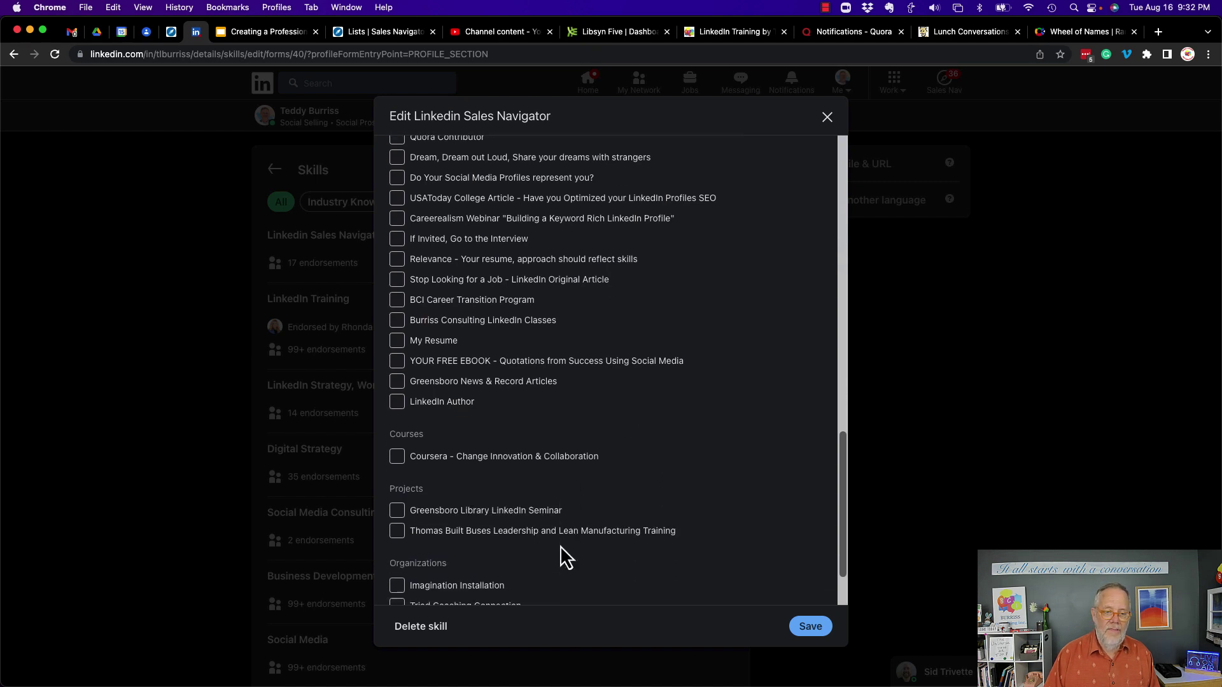
Link the skill to the Greensboro Library LinkedIn Seminar project as well and save the skill
{"action": "scroll", "coordinate": [405, 468], "scroll_direction": "down", "scroll_amount": 1}
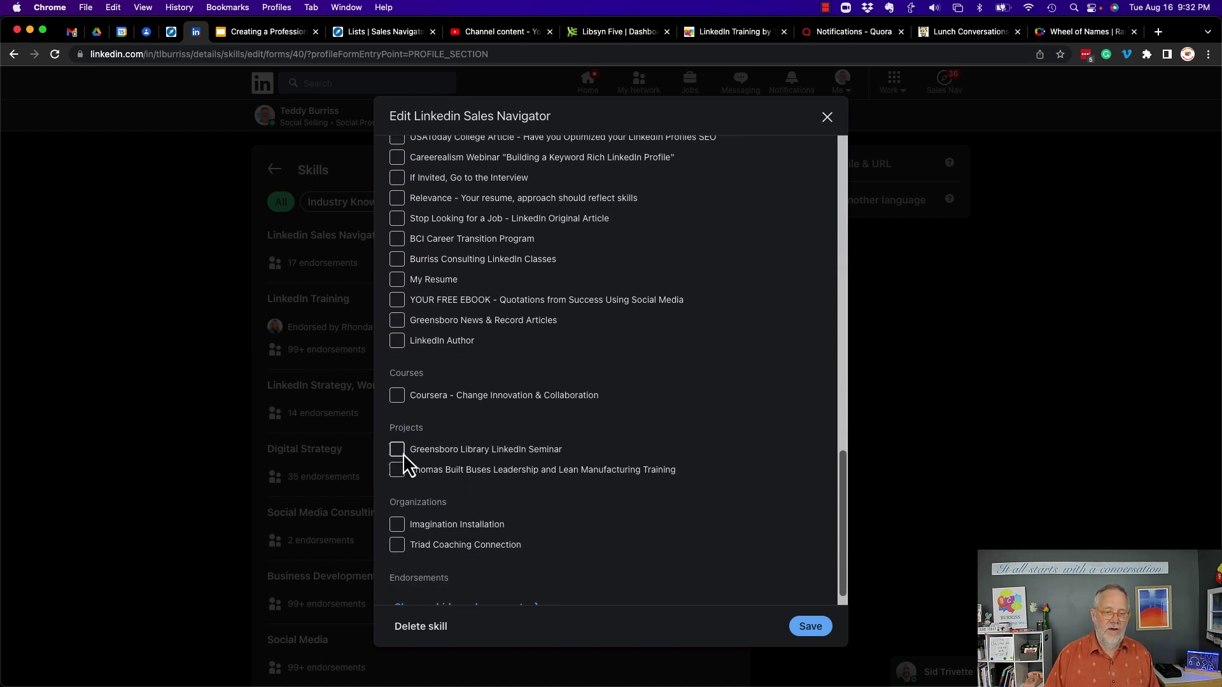
{"action": "left_click", "coordinate": [403, 452]}
{"action": "scroll", "coordinate": [560, 543], "scroll_direction": "down", "scroll_amount": 1}
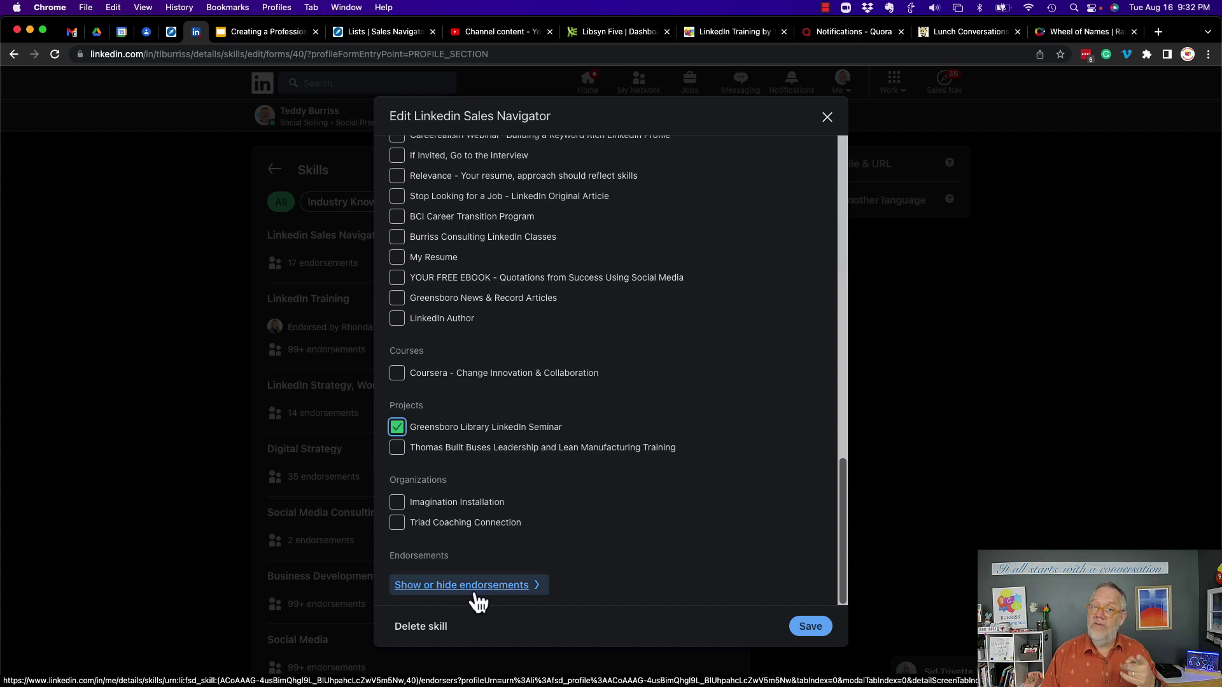
{"action": "left_click", "coordinate": [806, 630]}
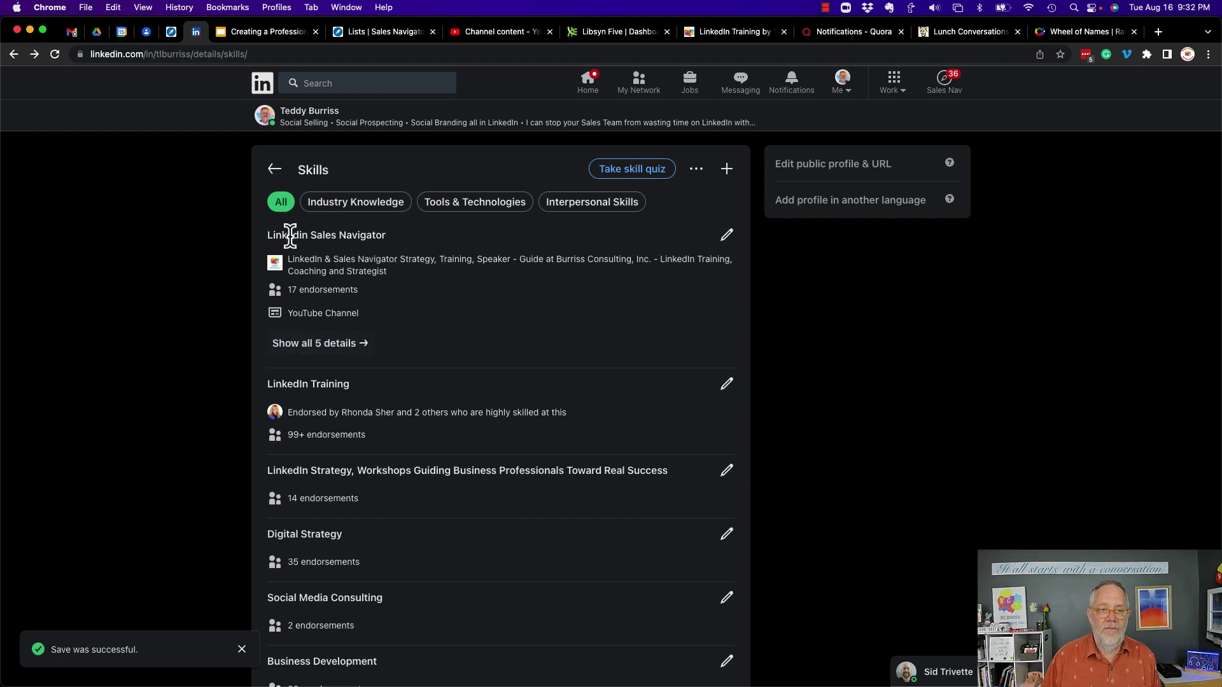
View all the details attached to the Linkedin Sales Navigator skill and close the details window
{"action": "left_click_drag", "start_coordinate": [287, 235], "coordinate": [376, 235]}
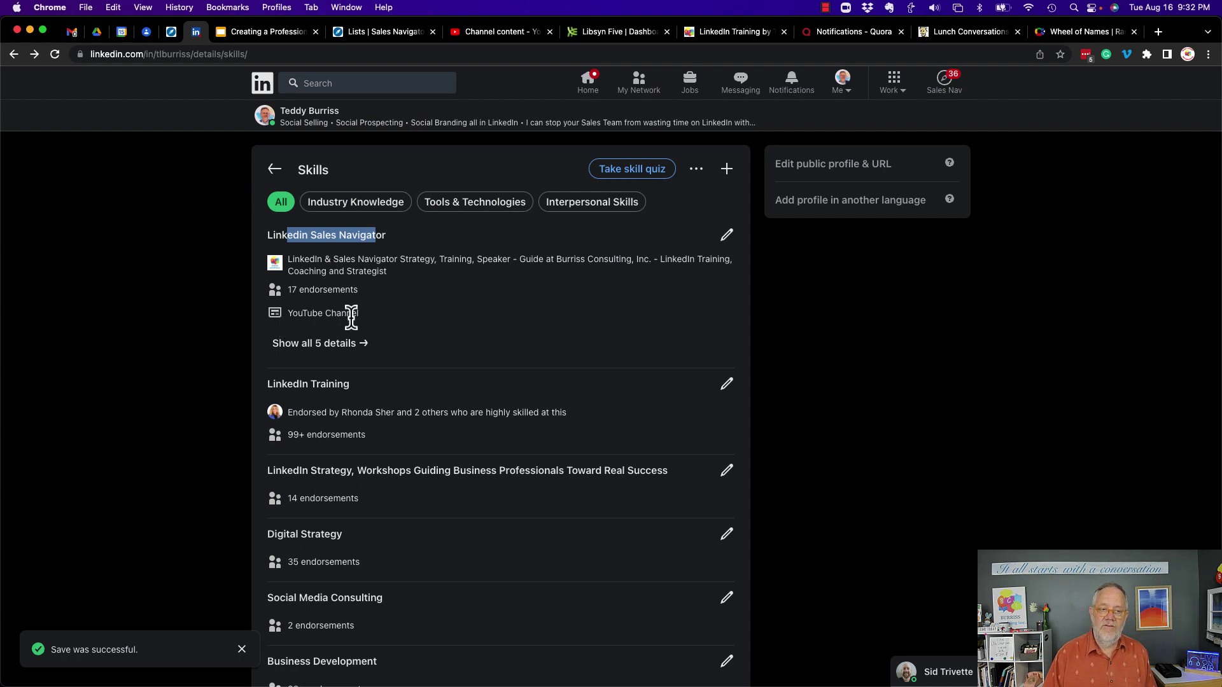
{"action": "left_click", "coordinate": [297, 347]}
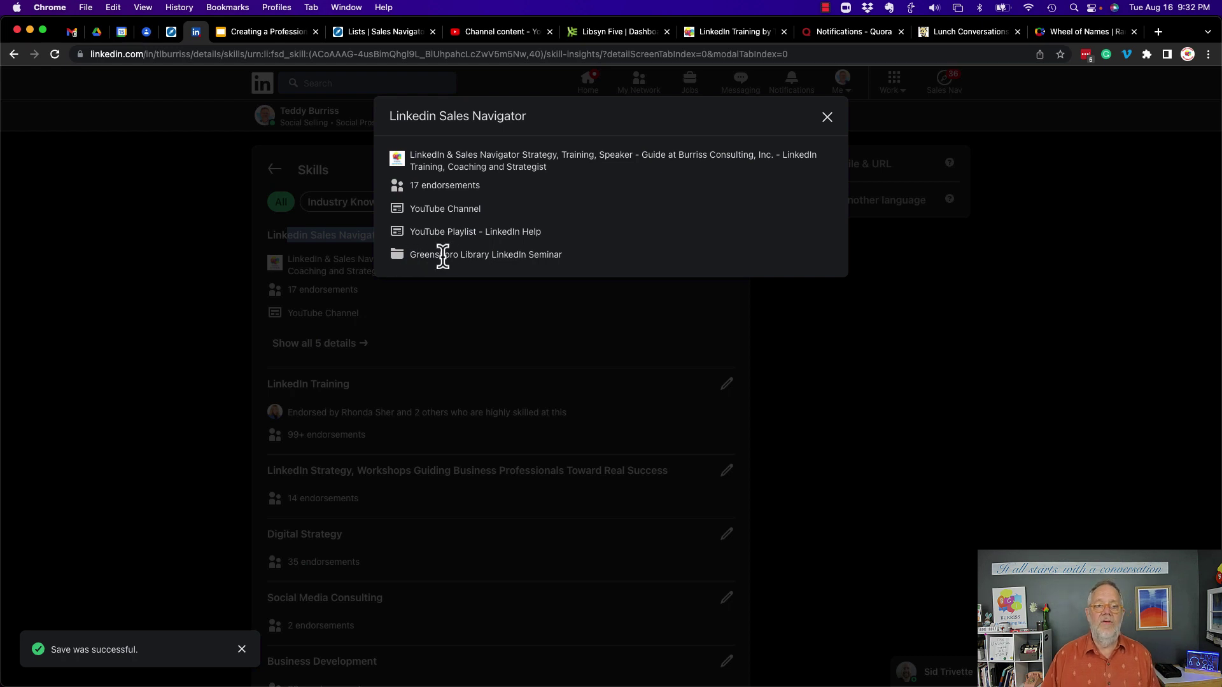
{"action": "left_click", "coordinate": [827, 118]}
Return to the main profile and check the skill shown under the LinkedIn & Sales Navigator Strategy role in Experience
{"action": "left_click", "coordinate": [272, 180]}
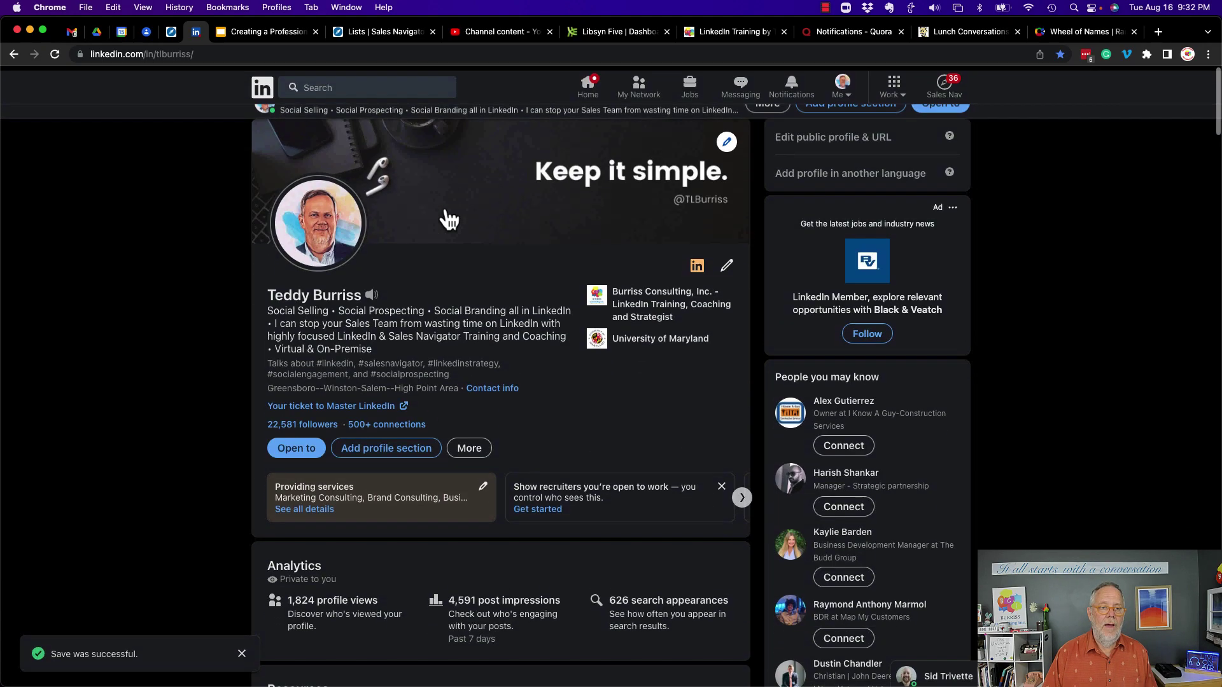
{"action": "scroll", "coordinate": [447, 216], "scroll_direction": "down", "scroll_amount": 15}
{"action": "scroll", "coordinate": [446, 208], "scroll_direction": "down", "scroll_amount": 4}
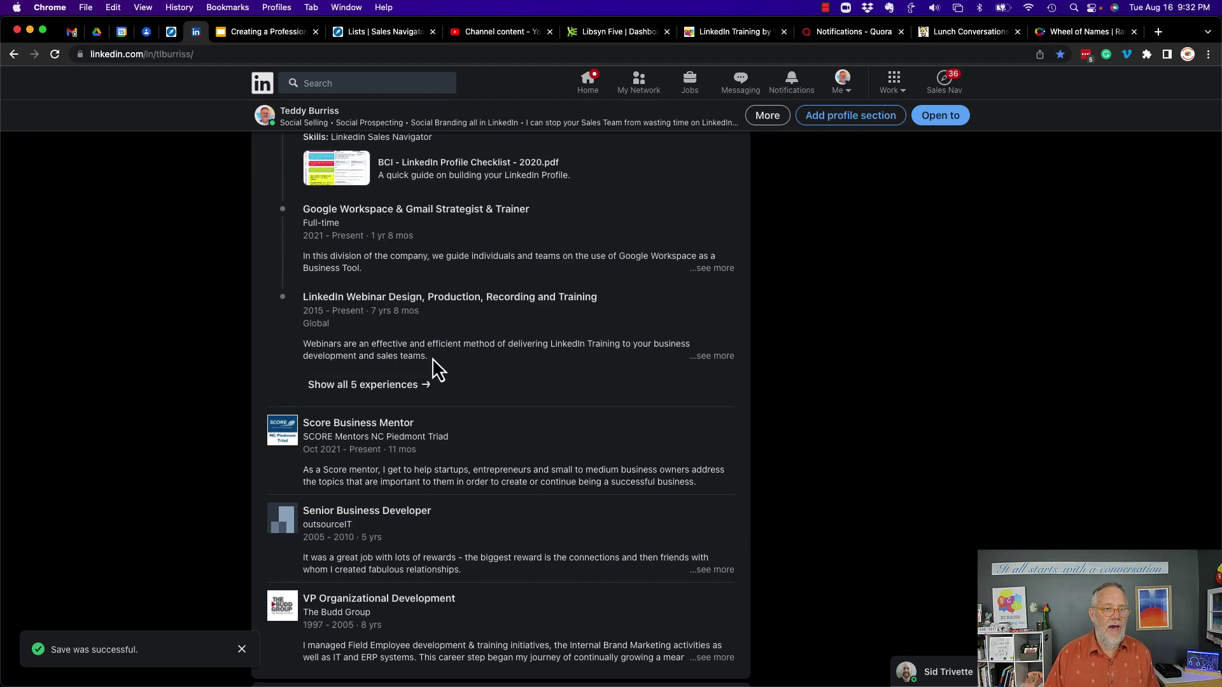
{"action": "scroll", "coordinate": [487, 388], "scroll_direction": "down", "scroll_amount": 1}
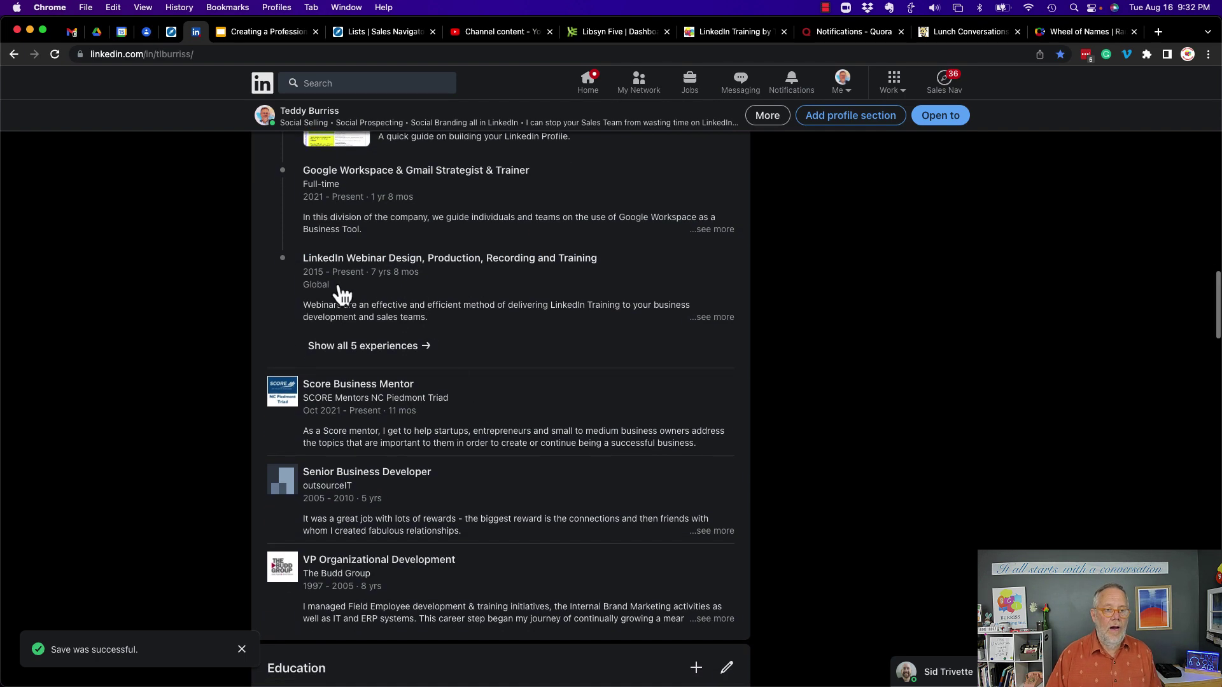
{"action": "scroll", "coordinate": [442, 322], "scroll_direction": "up", "scroll_amount": 5}
{"action": "scroll", "coordinate": [439, 321], "scroll_direction": "up", "scroll_amount": 2}
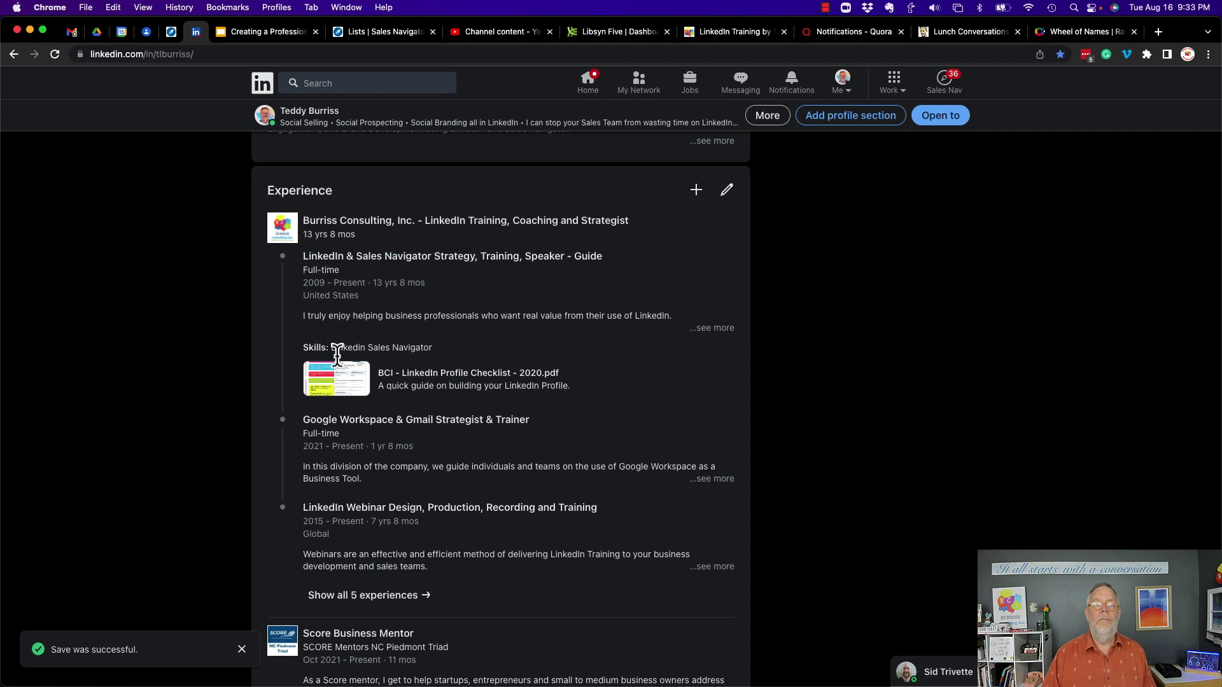
Open the full skills list for editing from the Skills section and review its entries, ending back at Linkedin Sales Navigator
{"action": "scroll", "coordinate": [494, 437], "scroll_direction": "down", "scroll_amount": 6}
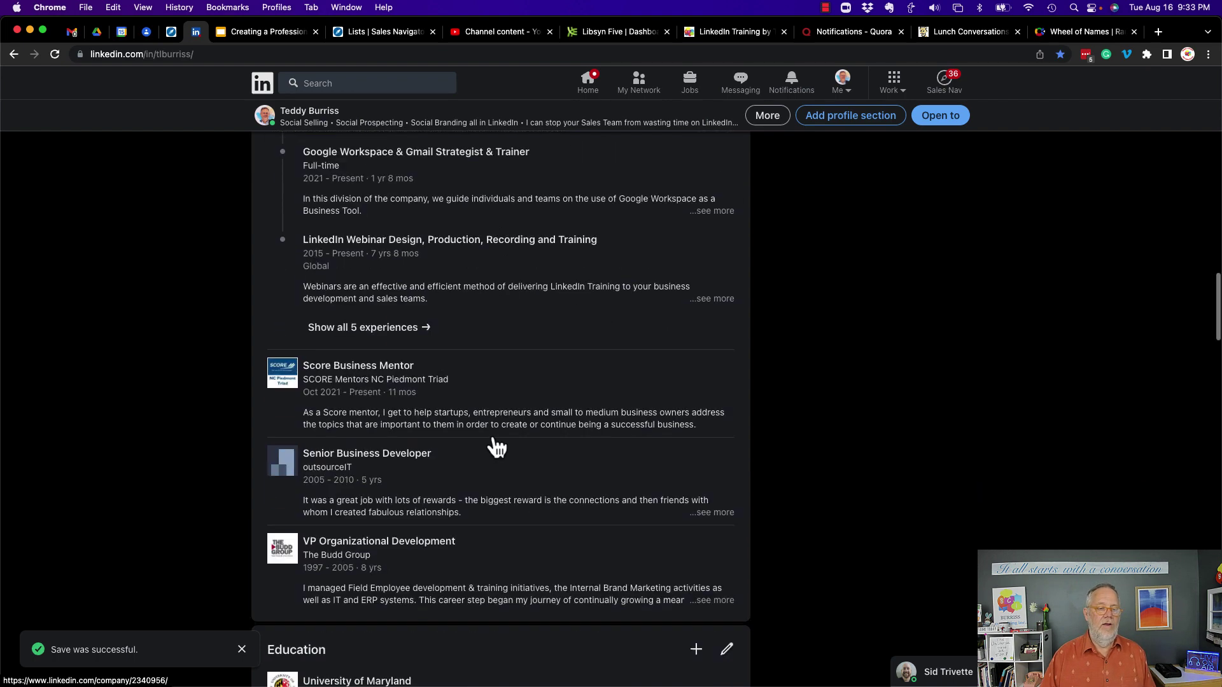
{"action": "scroll", "coordinate": [494, 438], "scroll_direction": "down", "scroll_amount": 8}
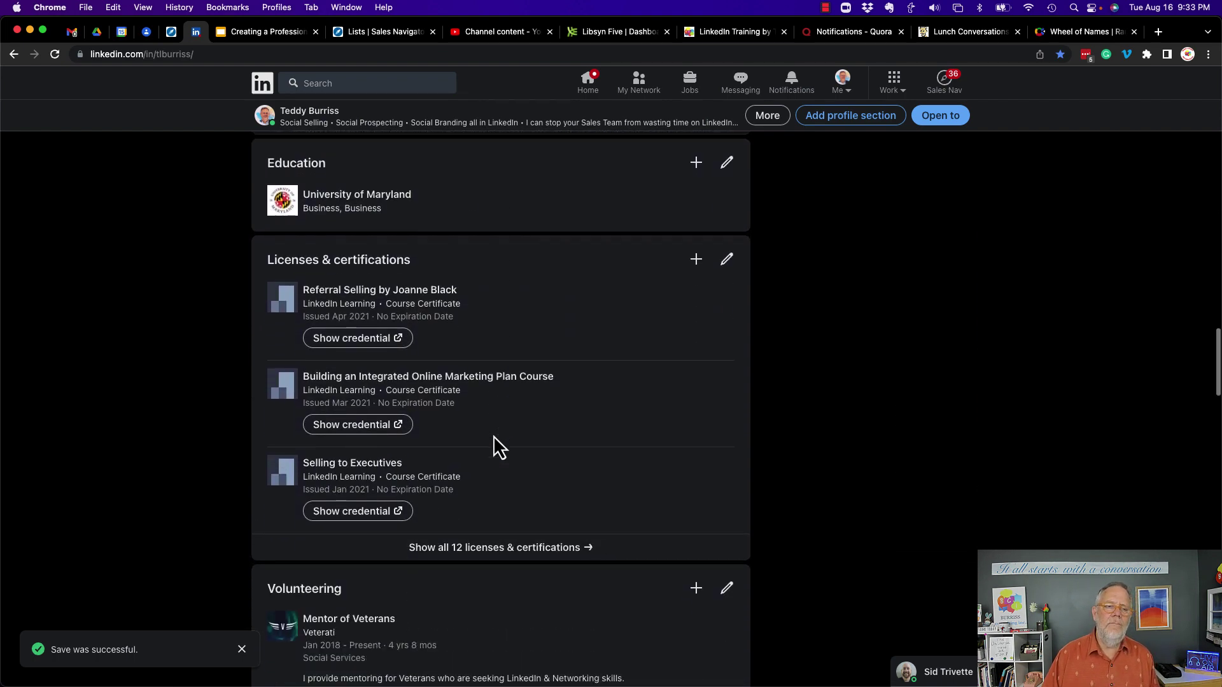
{"action": "scroll", "coordinate": [494, 437], "scroll_direction": "down", "scroll_amount": 10}
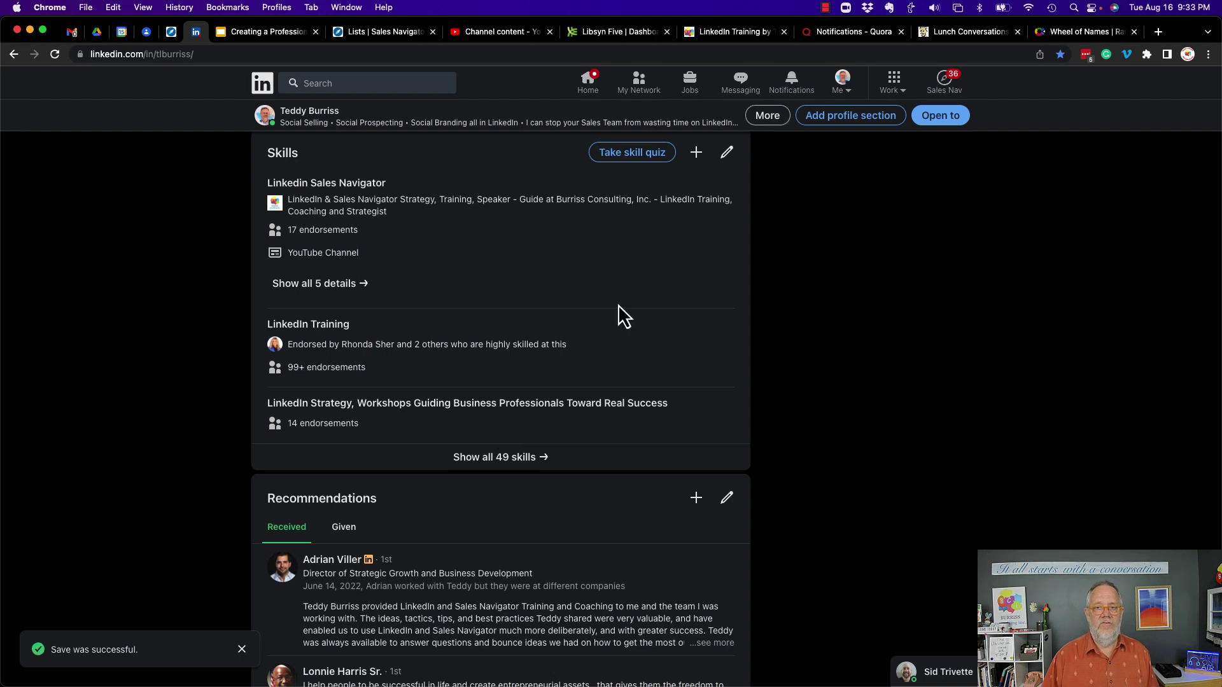
{"action": "left_click", "coordinate": [727, 152]}
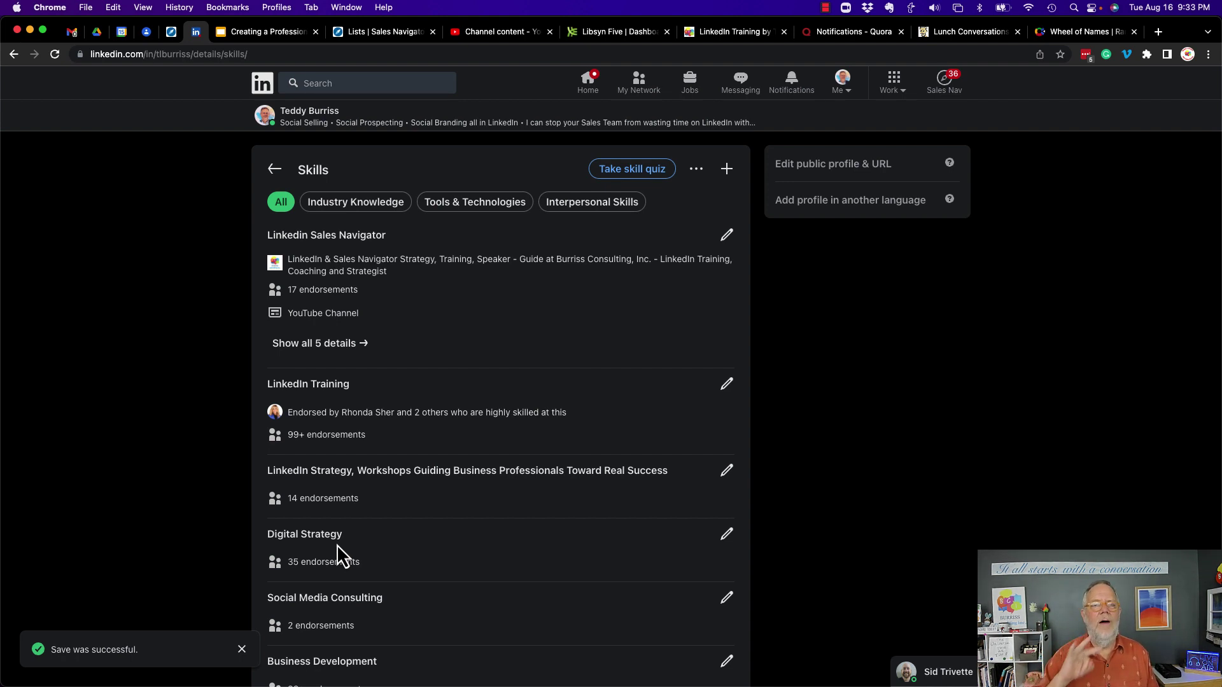
{"action": "scroll", "coordinate": [338, 546], "scroll_direction": "down", "scroll_amount": 10}
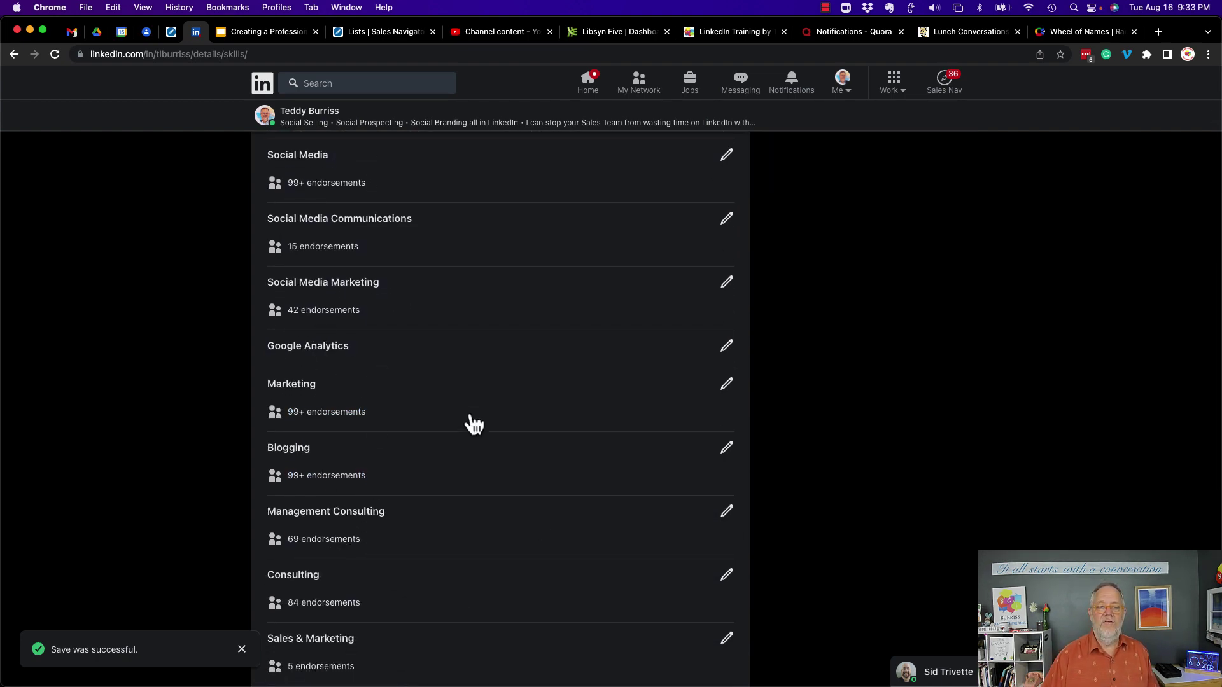
{"action": "scroll", "coordinate": [475, 528], "scroll_direction": "up", "scroll_amount": 10}
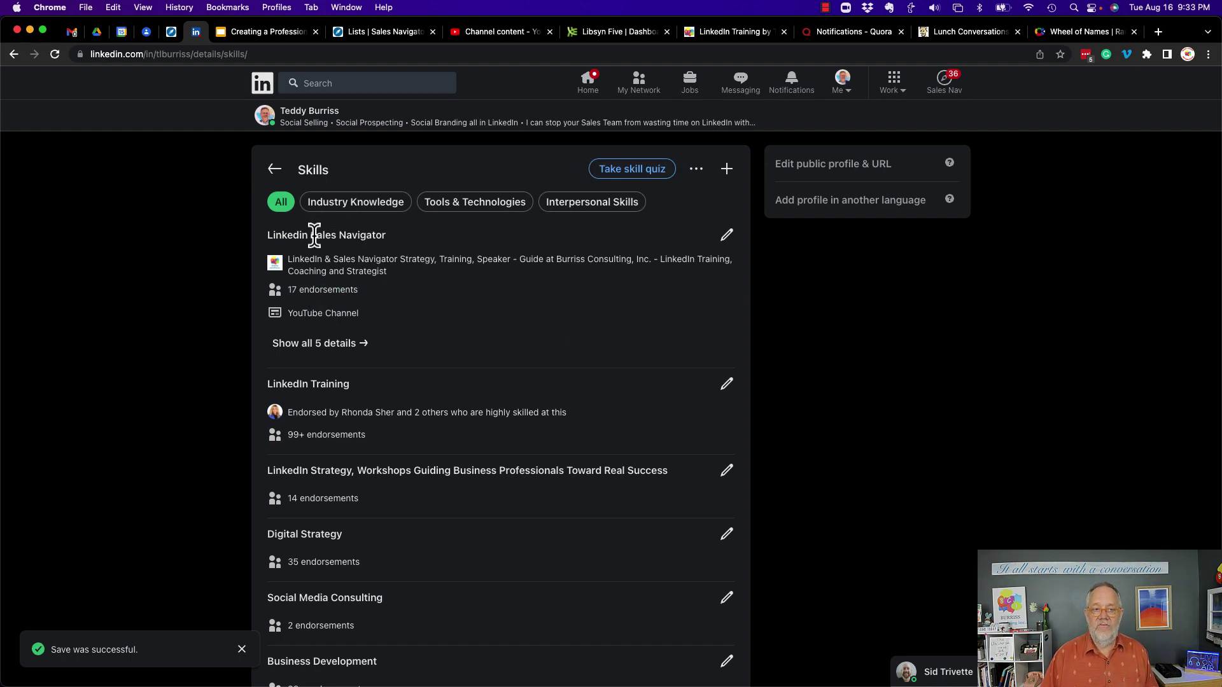
{"action": "left_click_drag", "start_coordinate": [316, 235], "coordinate": [391, 240]}
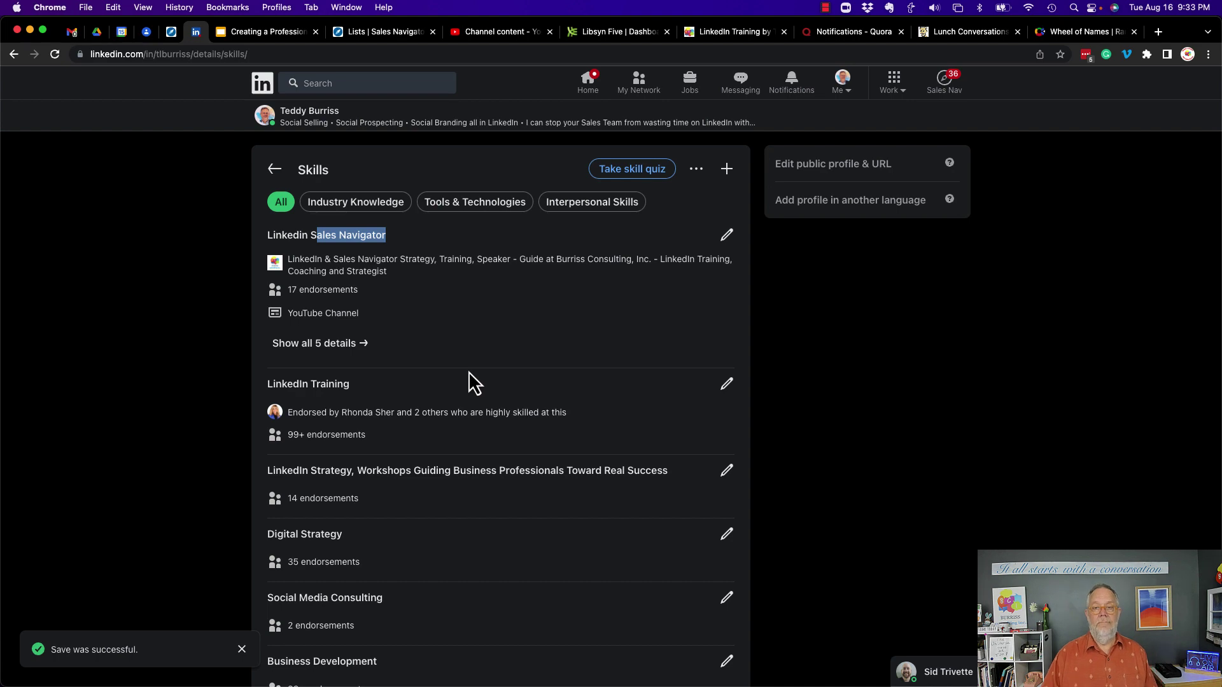
Return to the main profile and view the received and given recommendations, ending on the received ones
{"action": "left_click", "coordinate": [276, 170]}
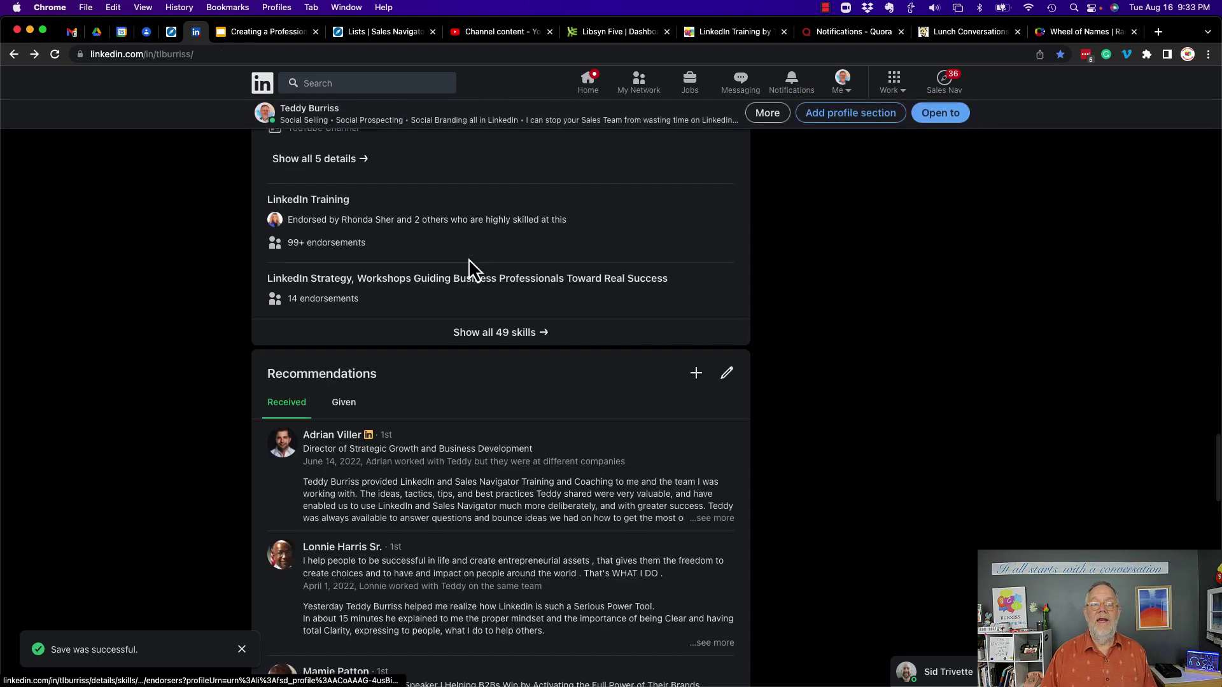
{"action": "scroll", "coordinate": [457, 385], "scroll_direction": "up", "scroll_amount": 1}
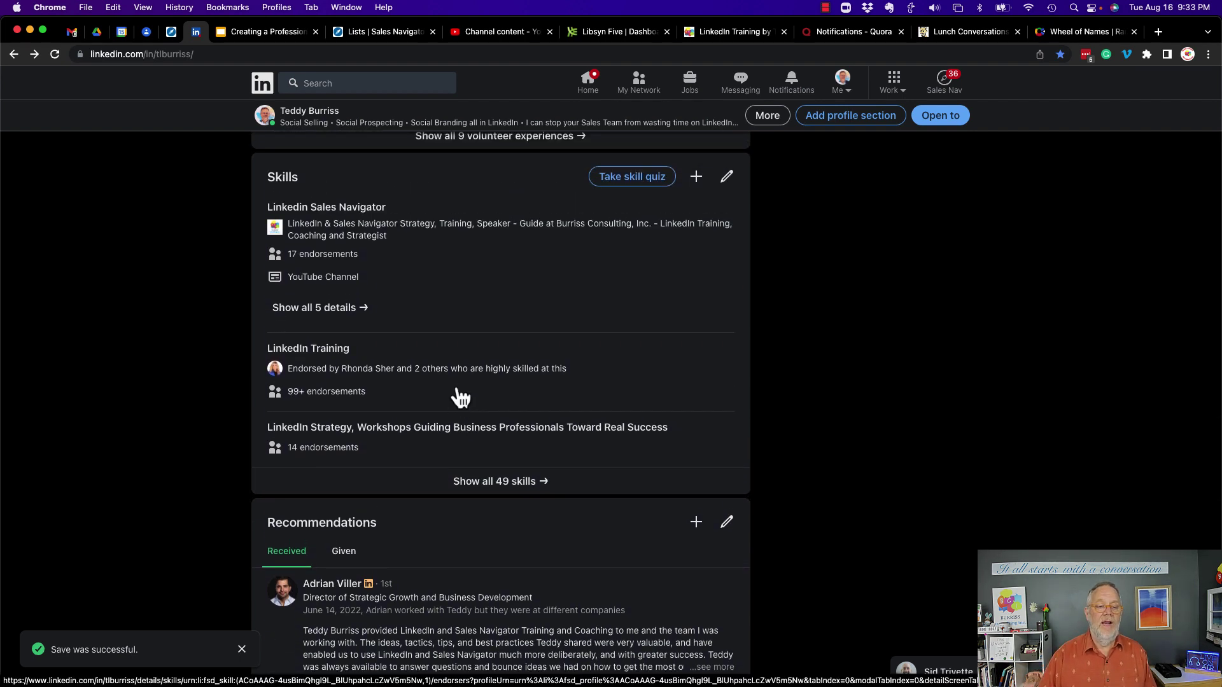
{"action": "scroll", "coordinate": [459, 398], "scroll_direction": "down", "scroll_amount": 5}
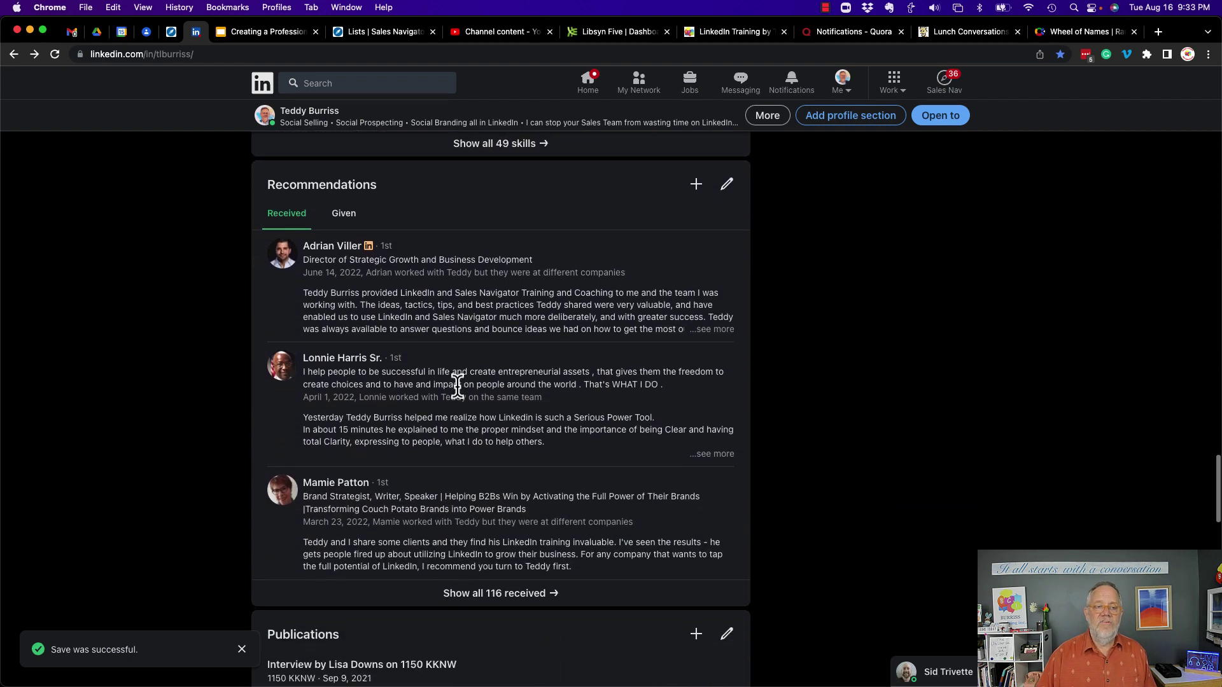
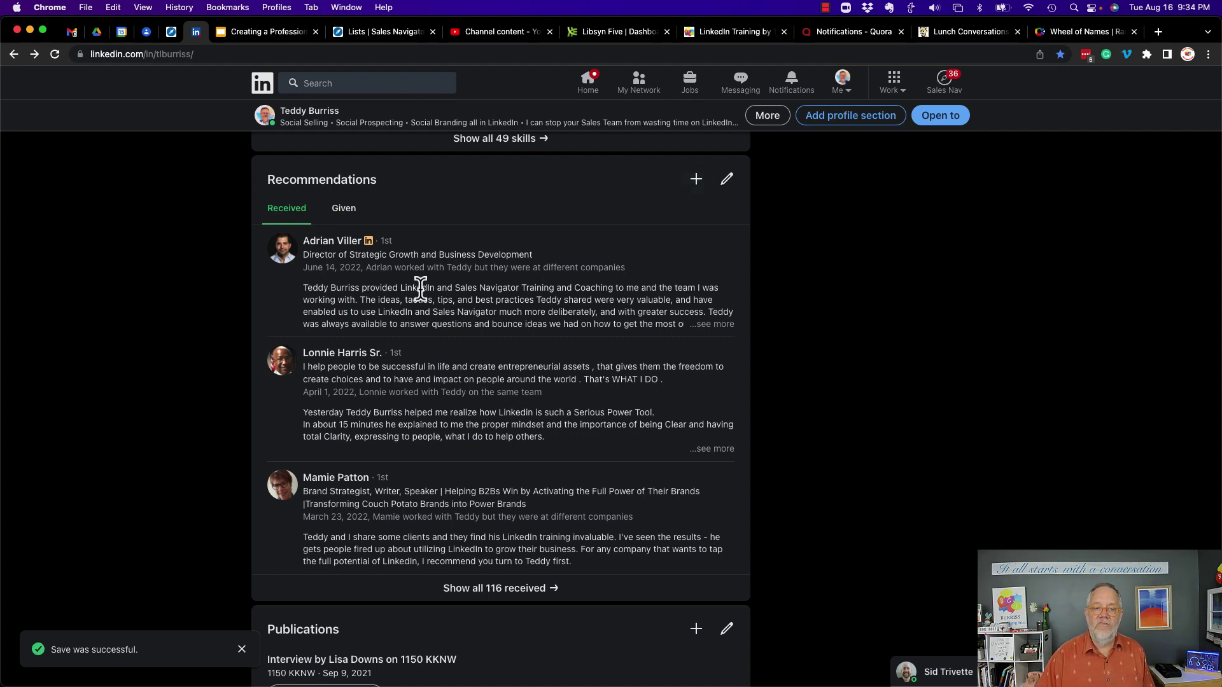
{"action": "left_click_drag", "start_coordinate": [415, 288], "coordinate": [566, 297]}
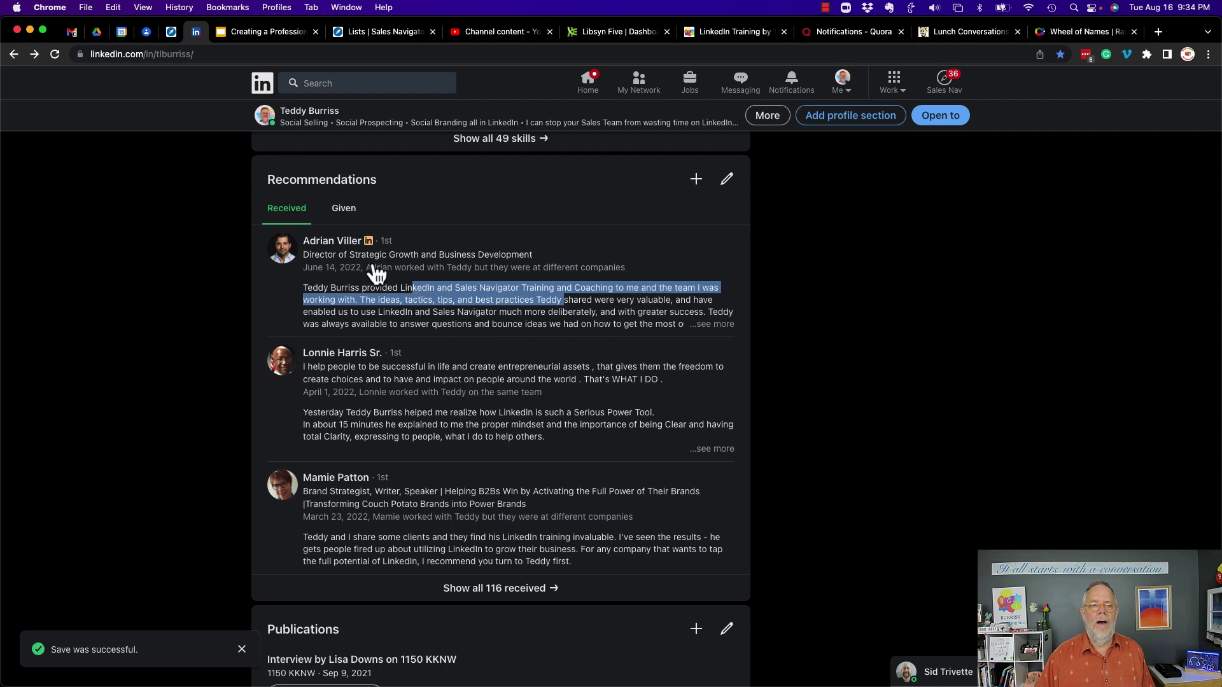
{"action": "left_click", "coordinate": [330, 213]}
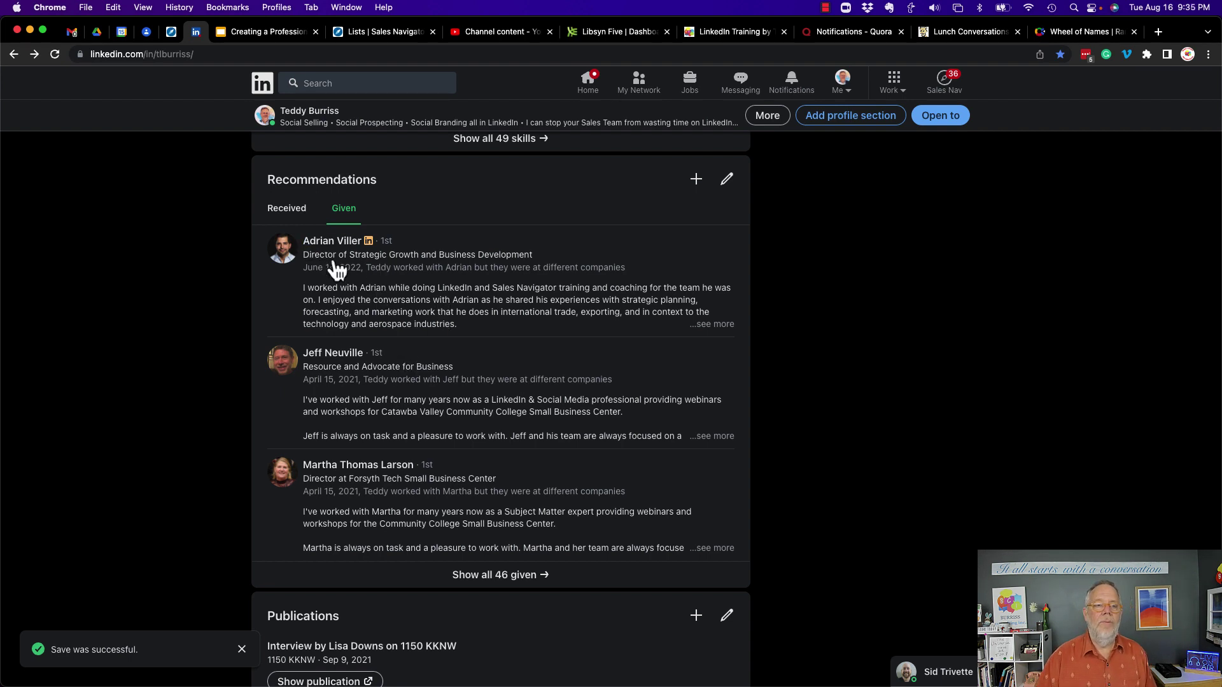
{"action": "left_click", "coordinate": [290, 210]}
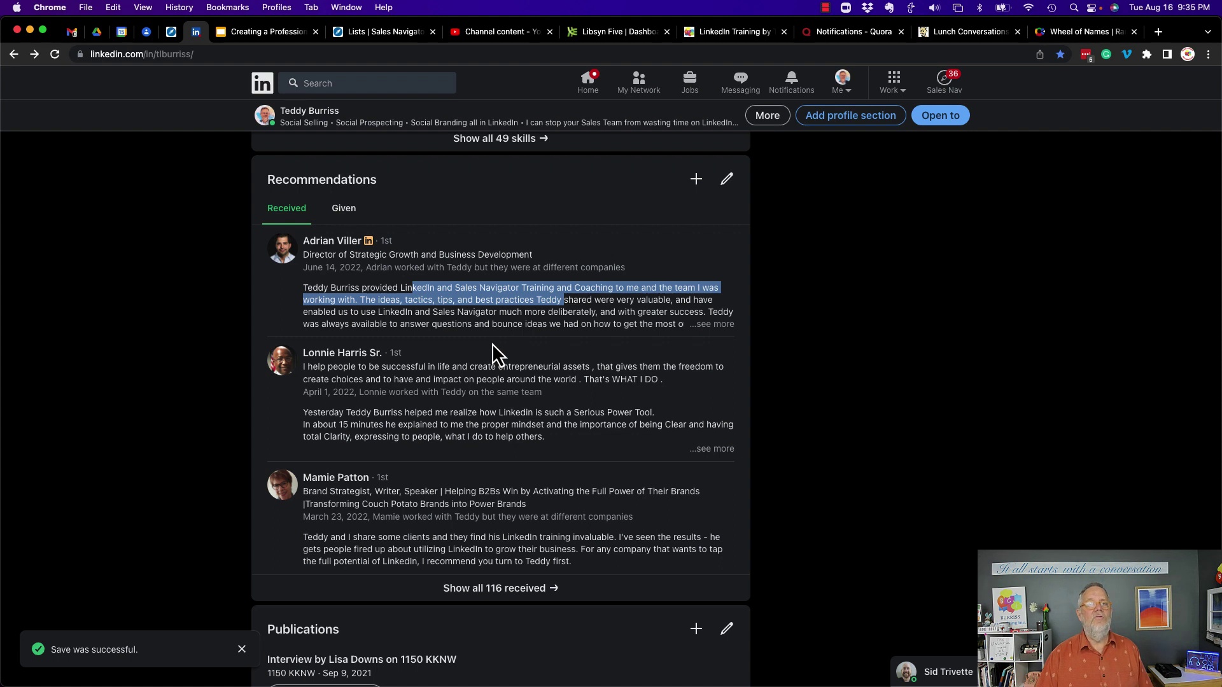
{"action": "left_click", "coordinate": [468, 334]}
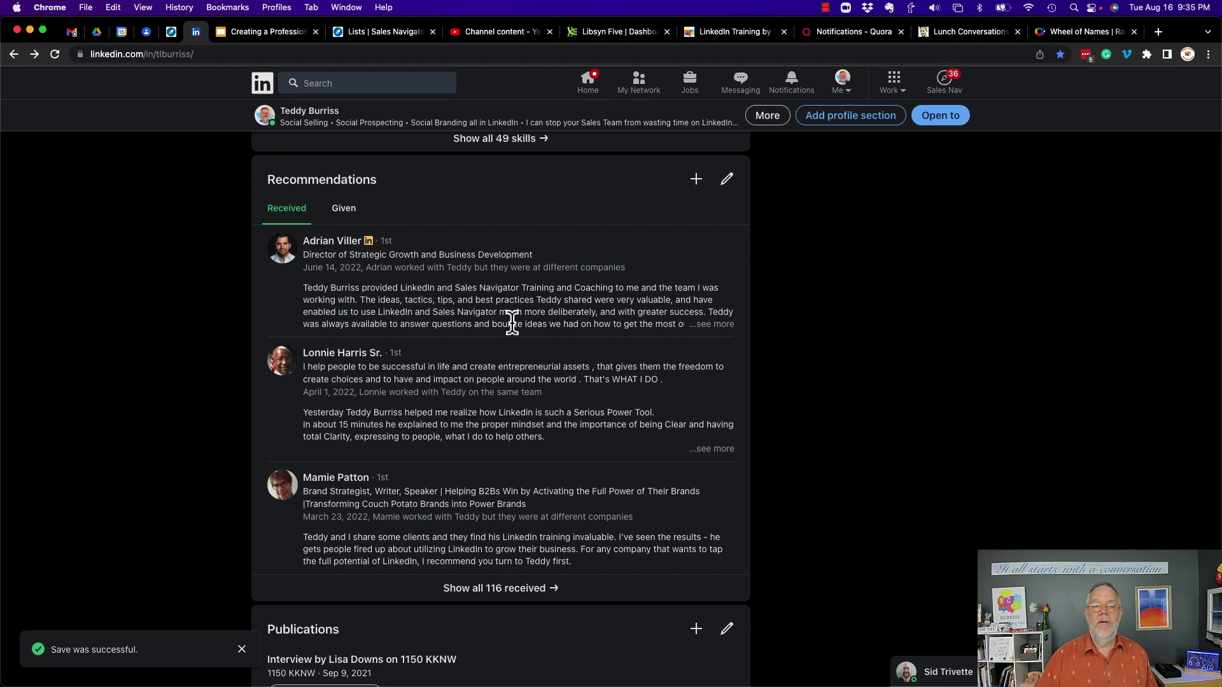
From the Publications area, view the Additional sections that can be added to the profile, and close the list without adding one
{"action": "scroll", "coordinate": [534, 321], "scroll_direction": "down", "scroll_amount": 10}
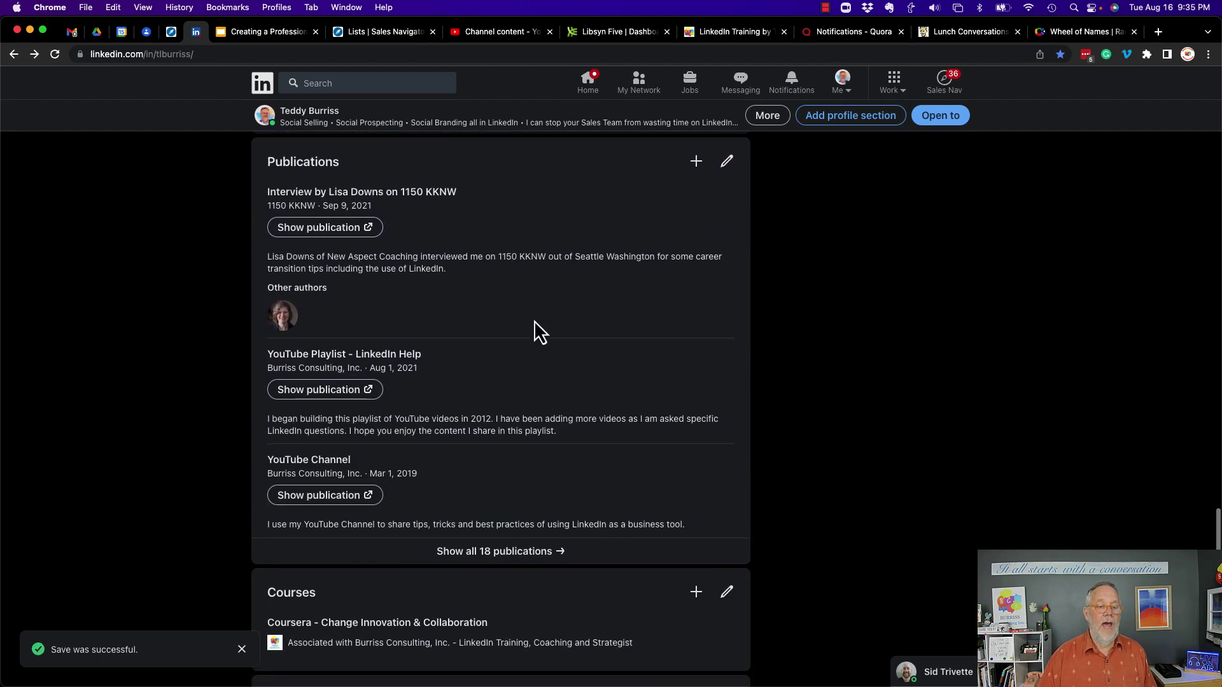
{"action": "left_click", "coordinate": [858, 121]}
{"action": "left_click", "coordinate": [475, 216]}
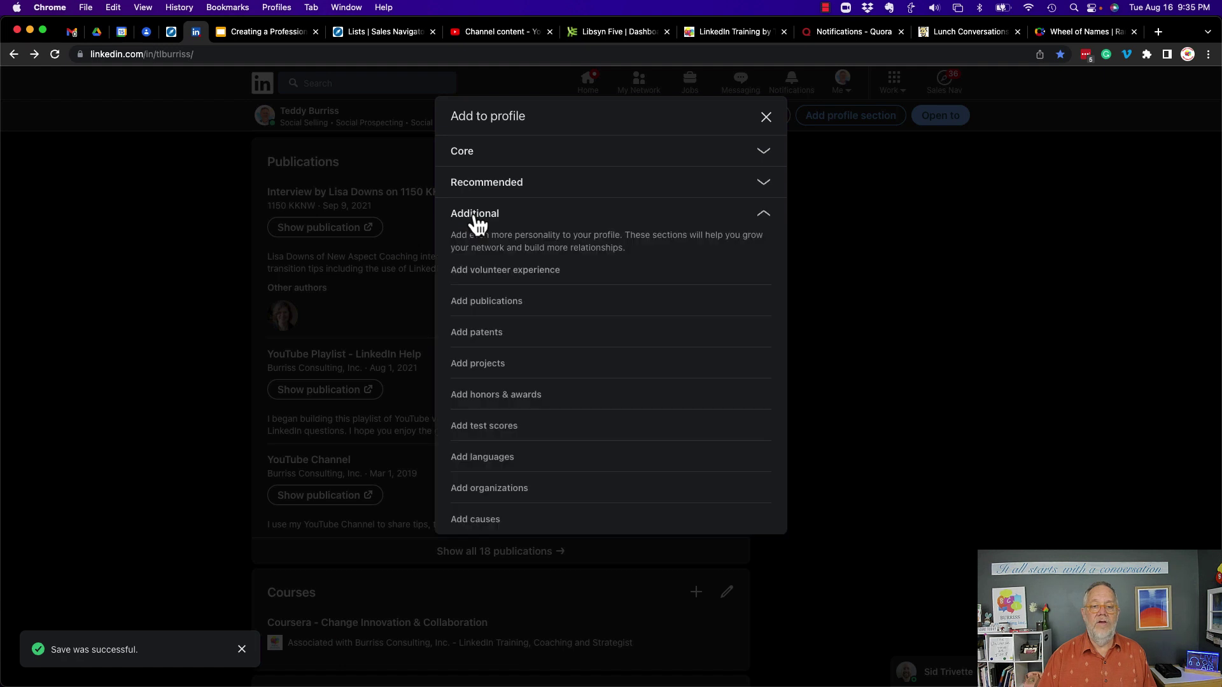
{"action": "left_click", "coordinate": [197, 277]}
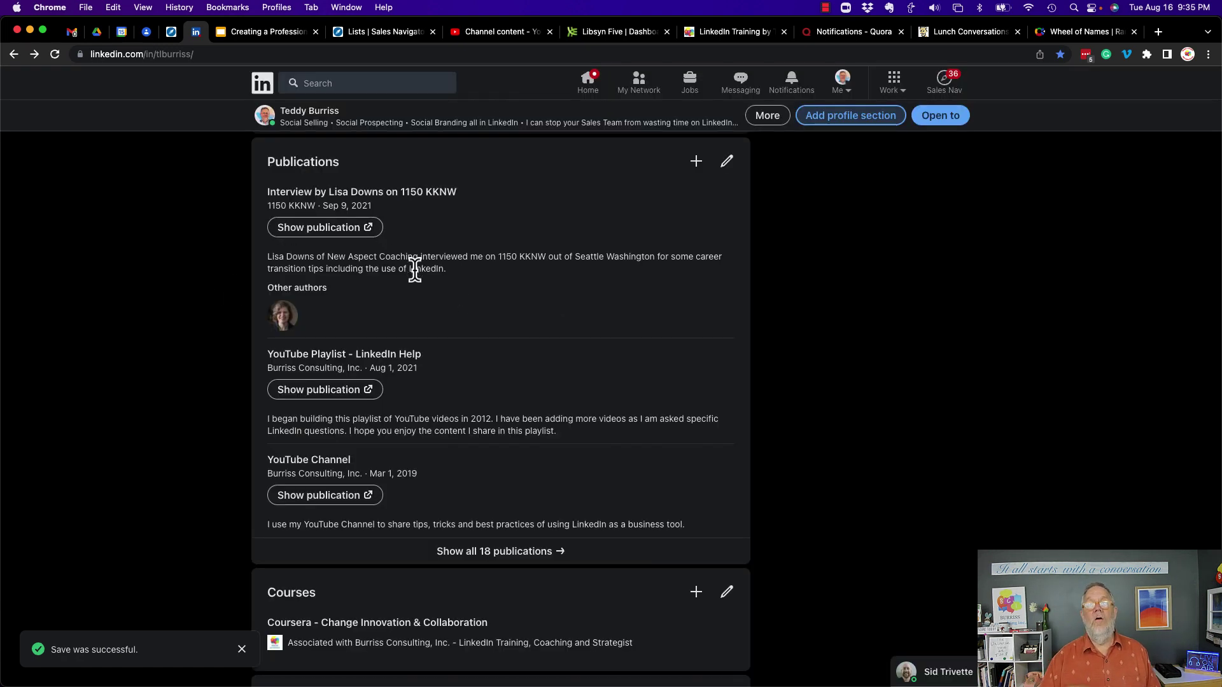
Open a blank Add publication form, review its title, publisher, date and URL fields, and close it without saving
{"action": "left_click", "coordinate": [696, 163]}
{"action": "left_click", "coordinate": [439, 188]}
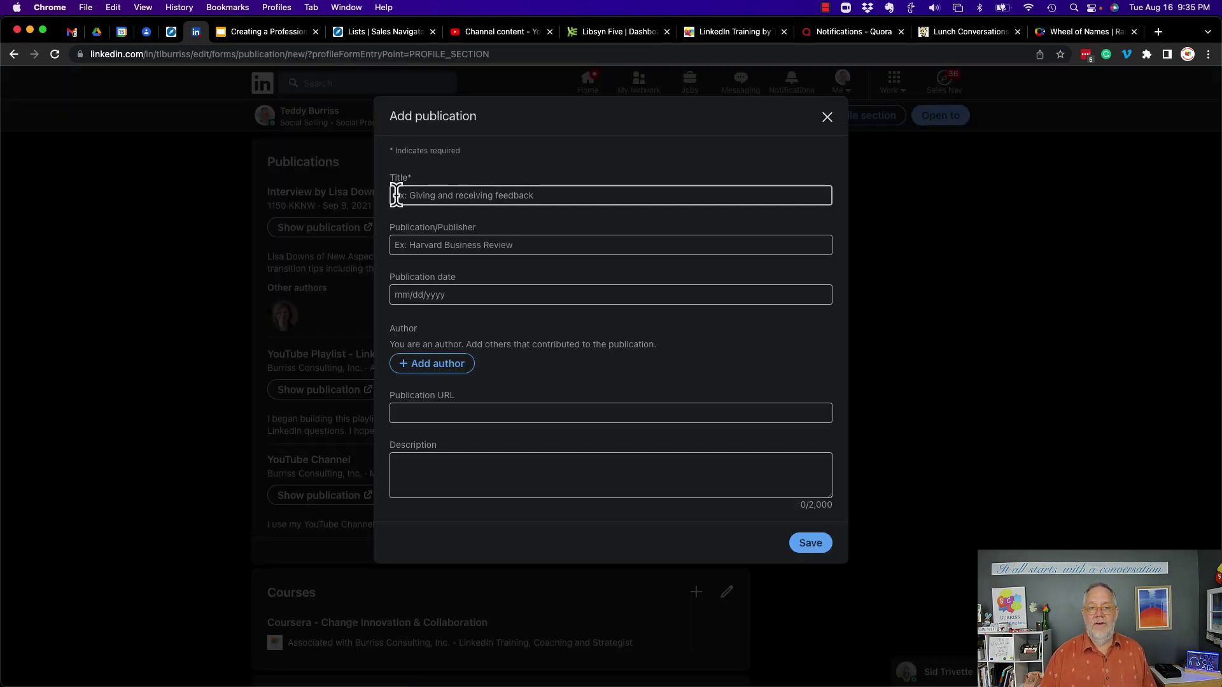
{"action": "left_click", "coordinate": [423, 247]}
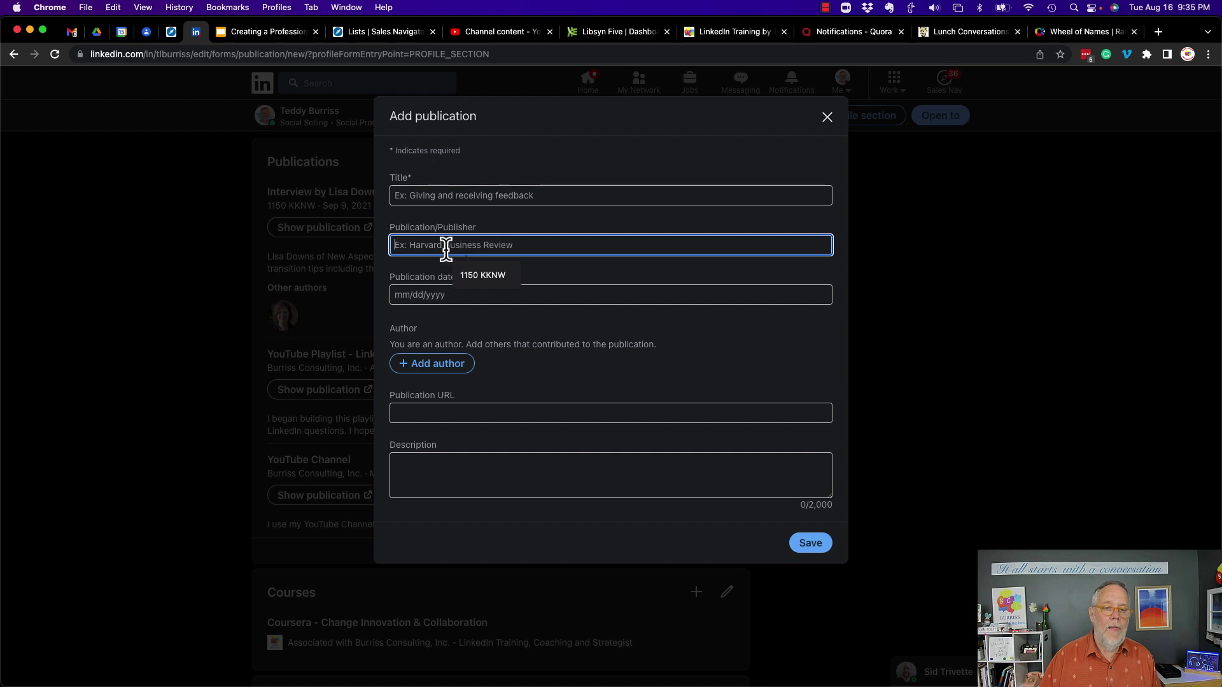
{"action": "left_click", "coordinate": [518, 333]}
{"action": "left_click", "coordinate": [398, 295]}
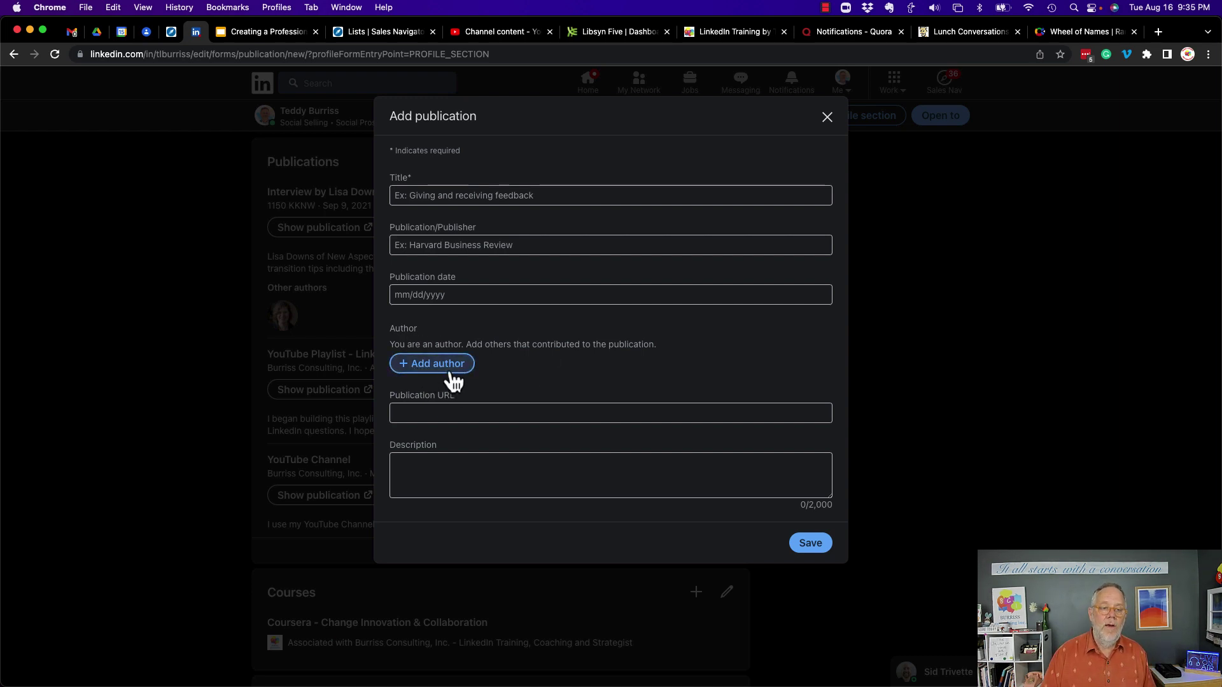
{"action": "left_click", "coordinate": [428, 413]}
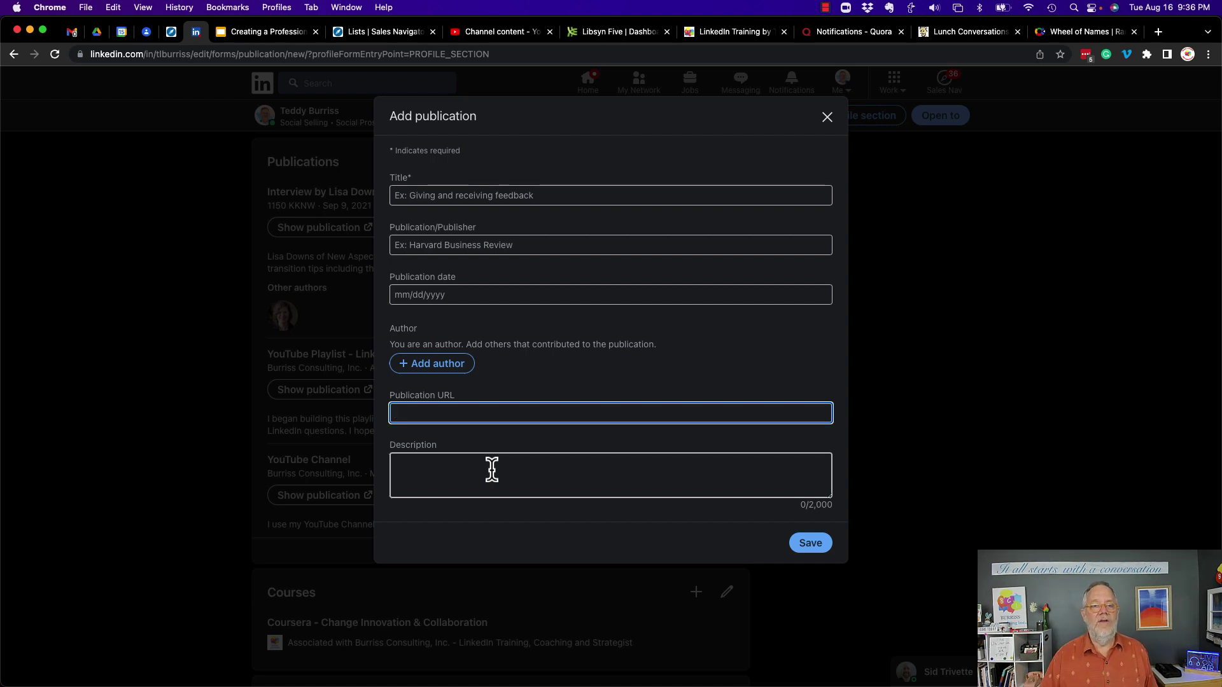
{"action": "left_click", "coordinate": [827, 118]}
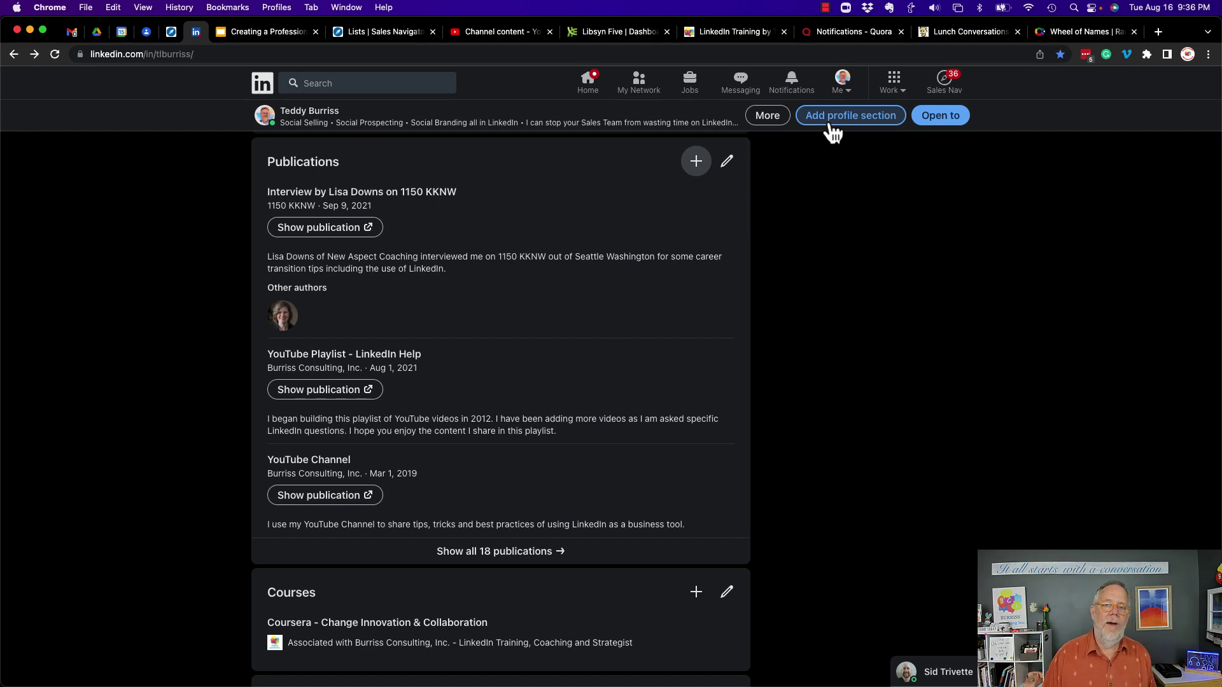
Open the Coursera course in the Courses section for editing, view its Associated with options, and return to the main profile without saving
{"action": "scroll", "coordinate": [494, 308], "scroll_direction": "down", "scroll_amount": 2}
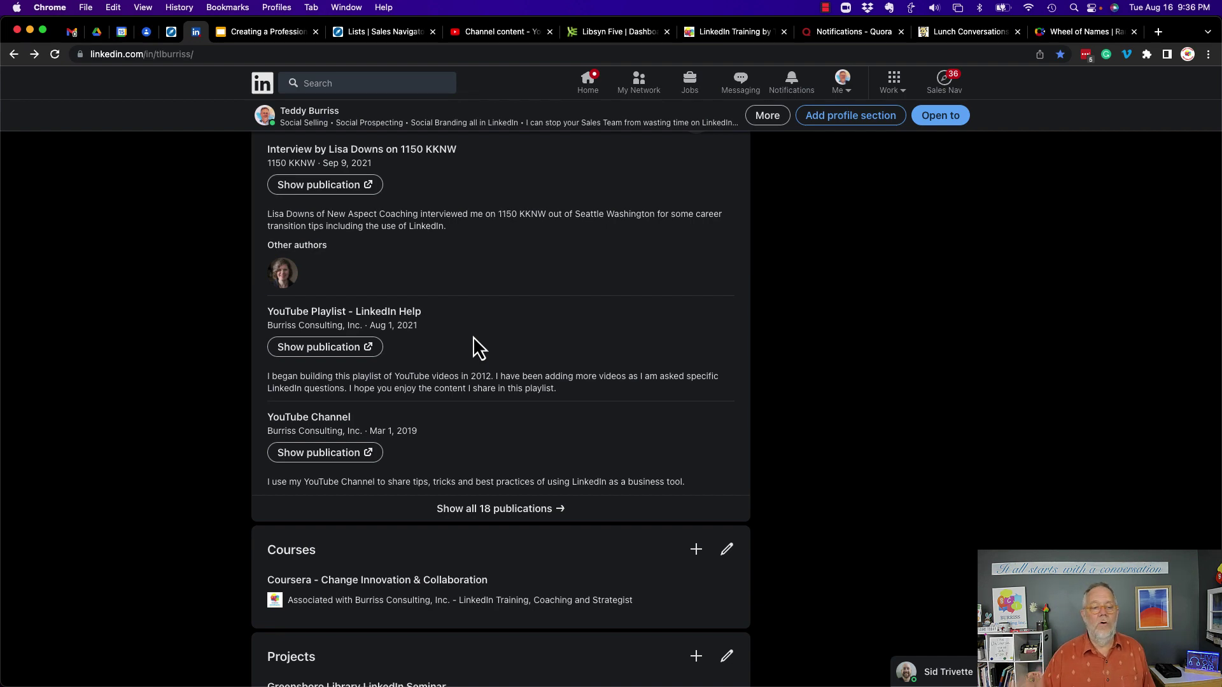
{"action": "scroll", "coordinate": [174, 365], "scroll_direction": "down", "scroll_amount": 5}
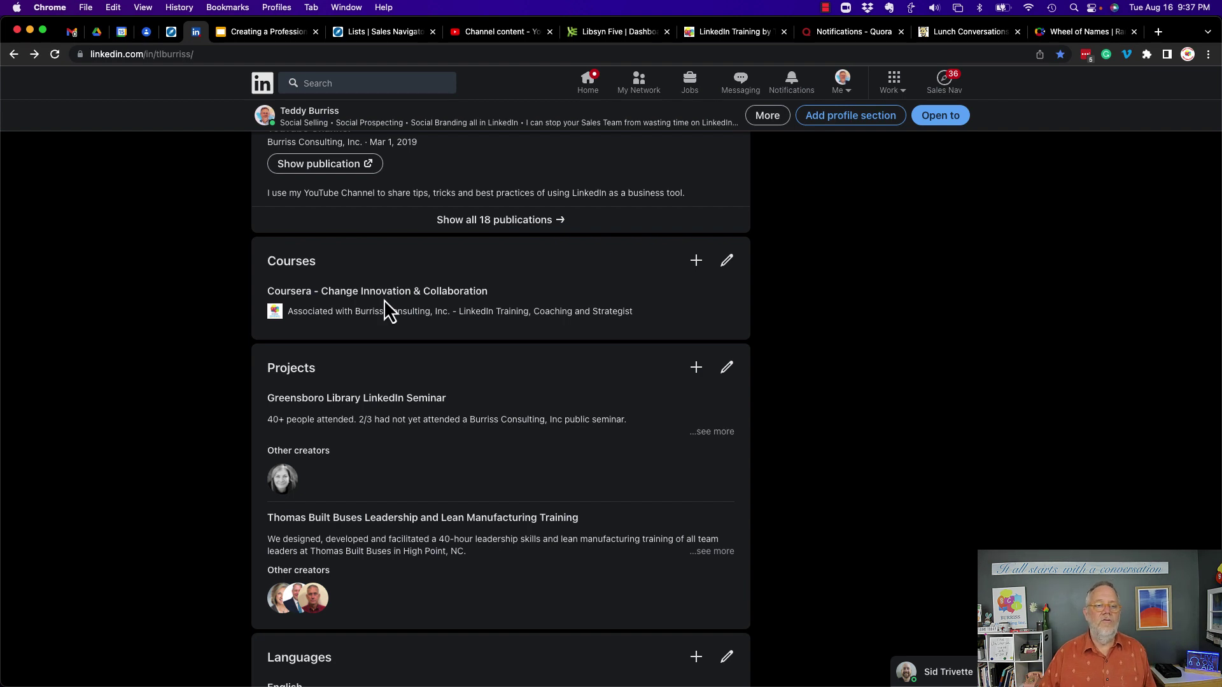
{"action": "left_click_drag", "start_coordinate": [329, 291], "coordinate": [500, 292]}
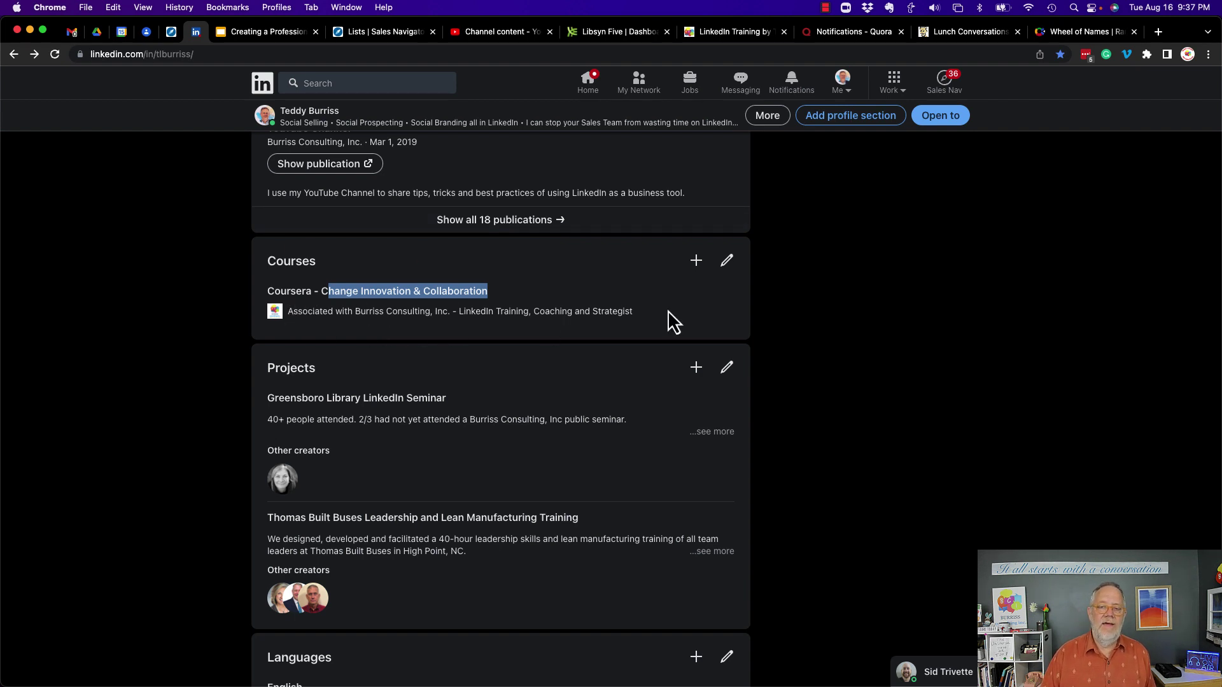
{"action": "left_click", "coordinate": [727, 261]}
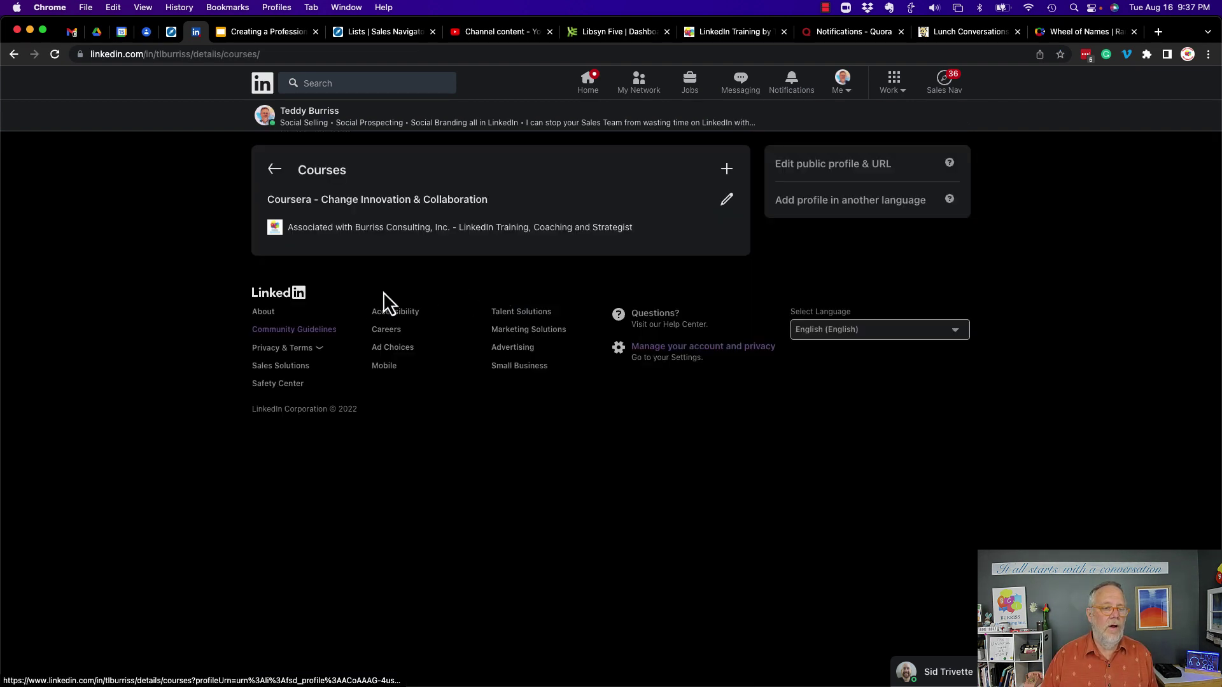
{"action": "left_click", "coordinate": [727, 199]}
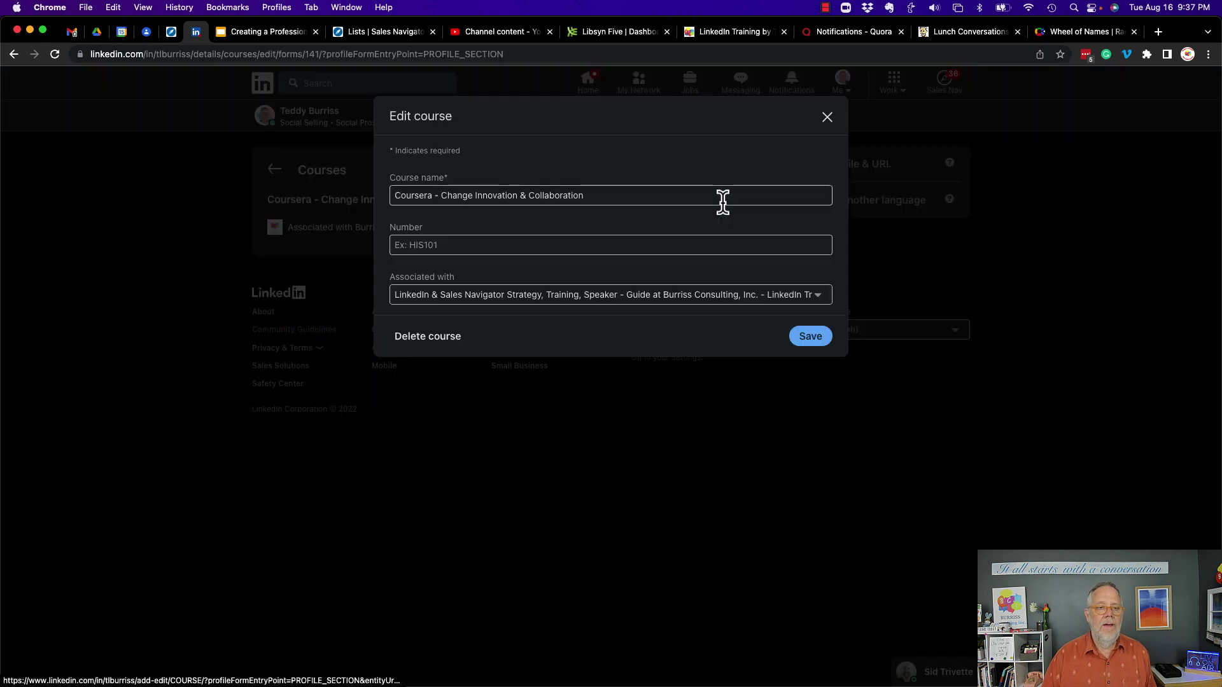
{"action": "left_click", "coordinate": [427, 299]}
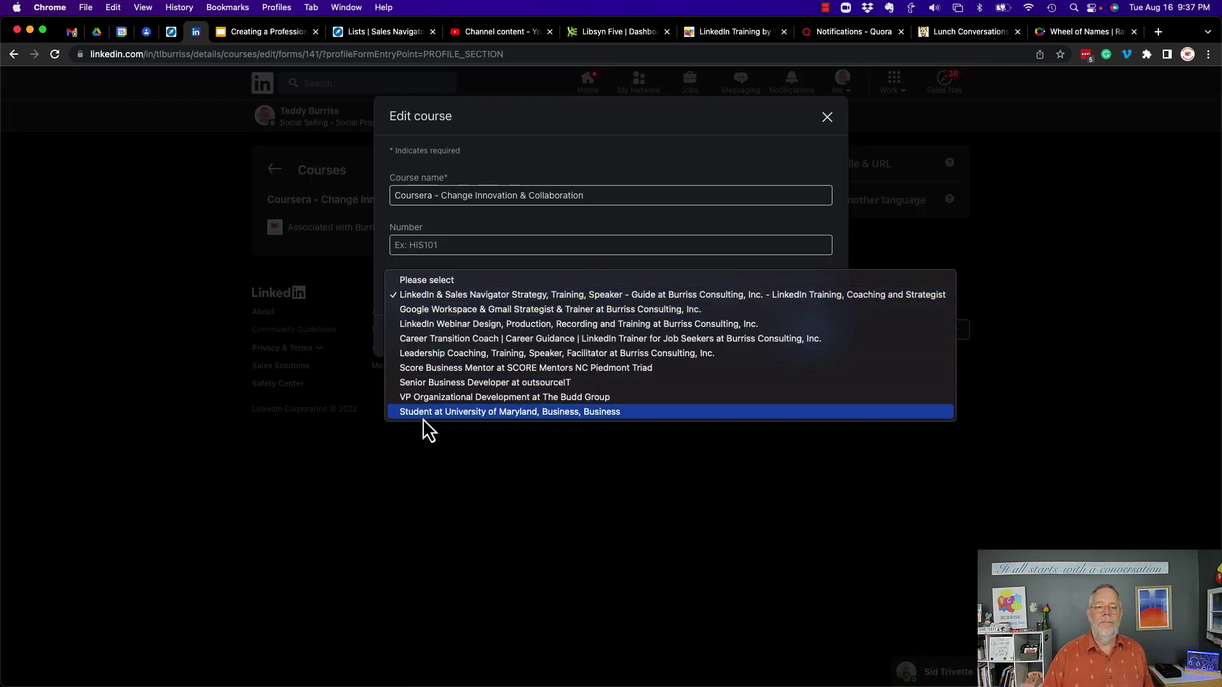
{"action": "left_click", "coordinate": [441, 297]}
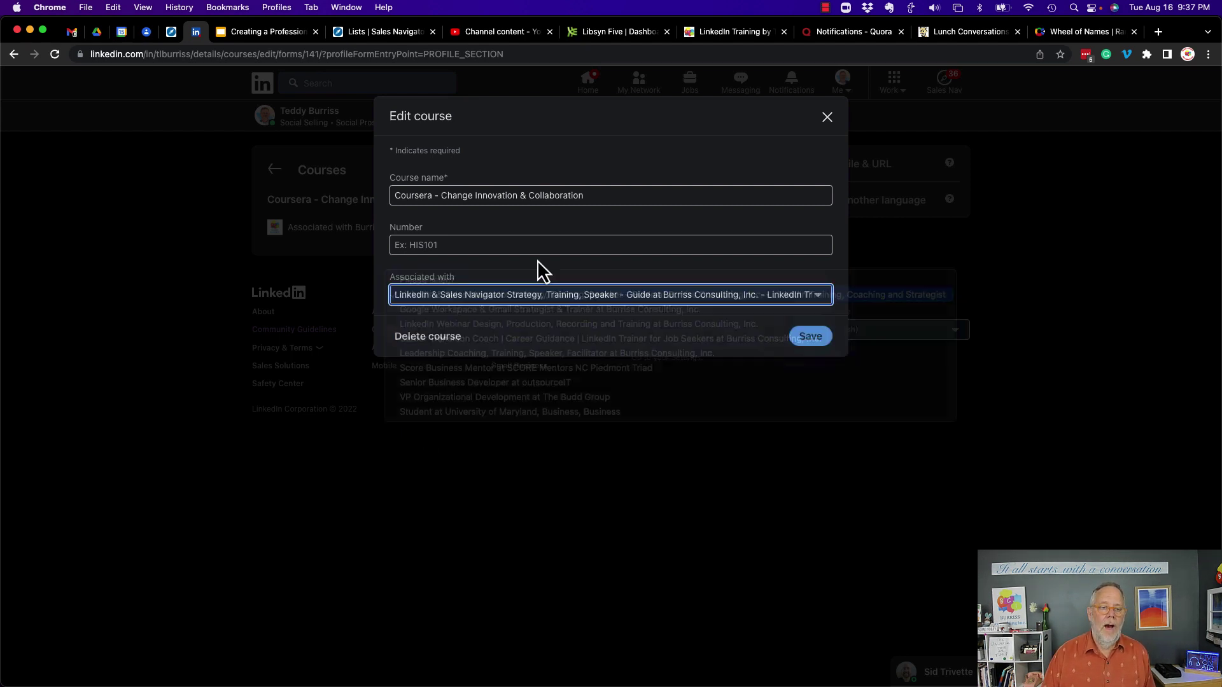
{"action": "left_click", "coordinate": [827, 118]}
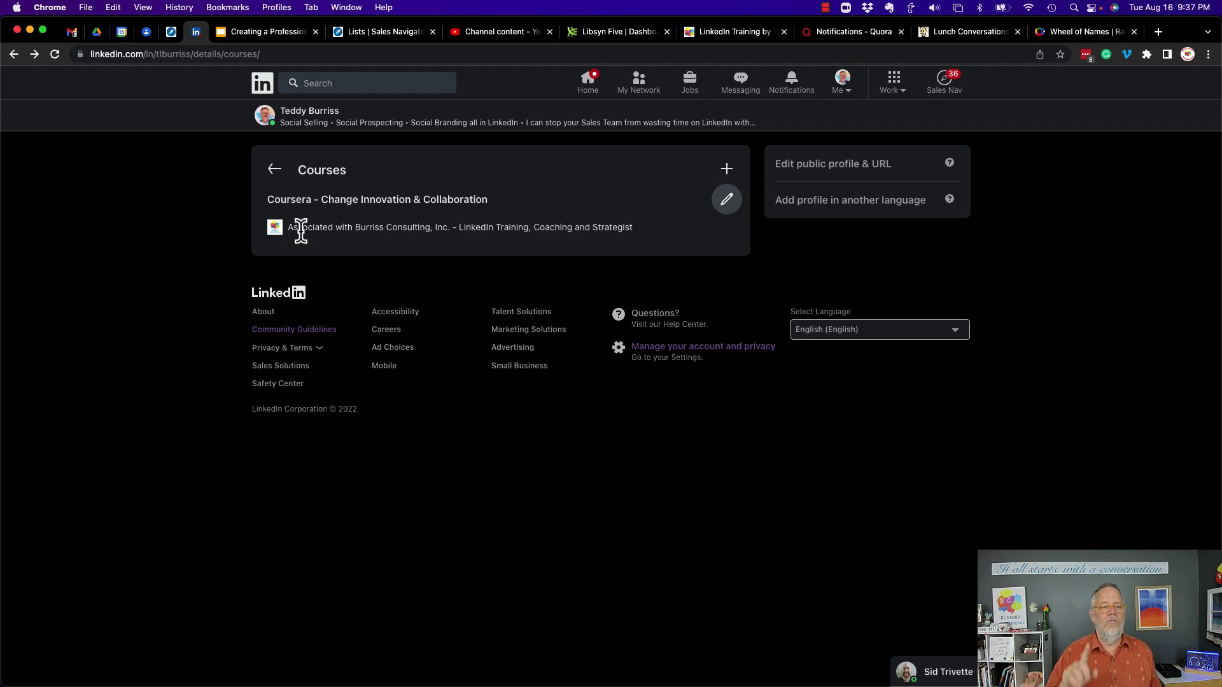
{"action": "left_click", "coordinate": [278, 177]}
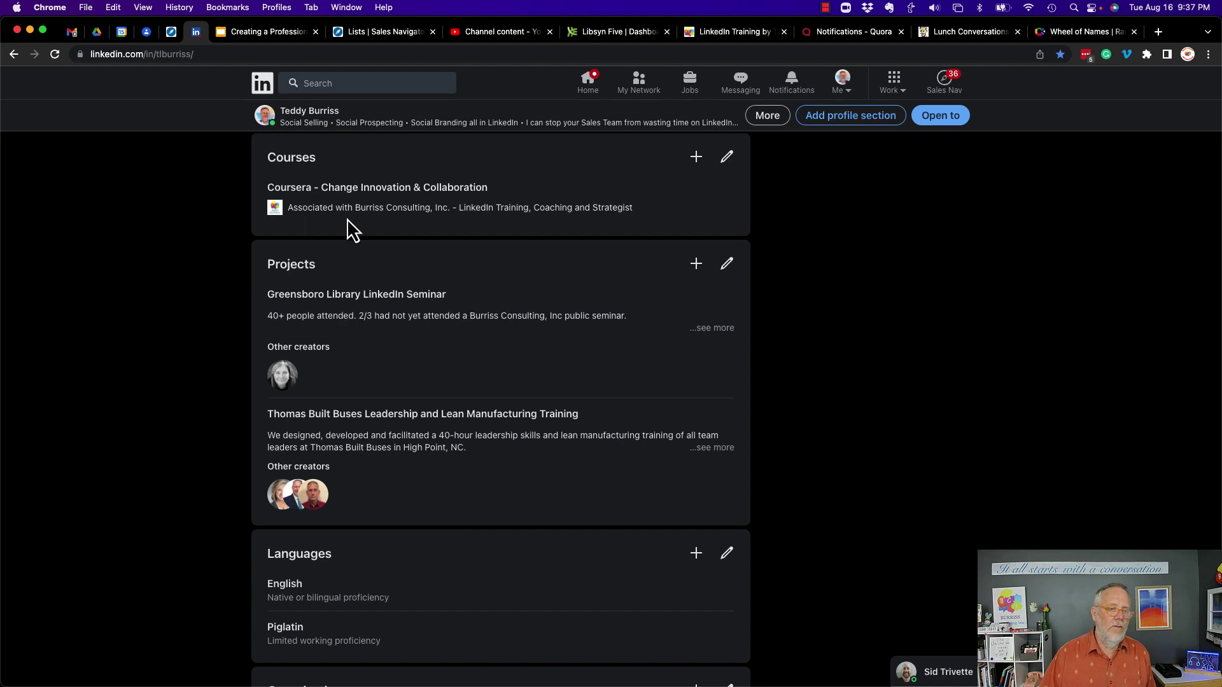
Look at the blank Add project form, close it, and expand the Greensboro Library LinkedIn Seminar description in the Projects section
{"action": "left_click", "coordinate": [698, 266]}
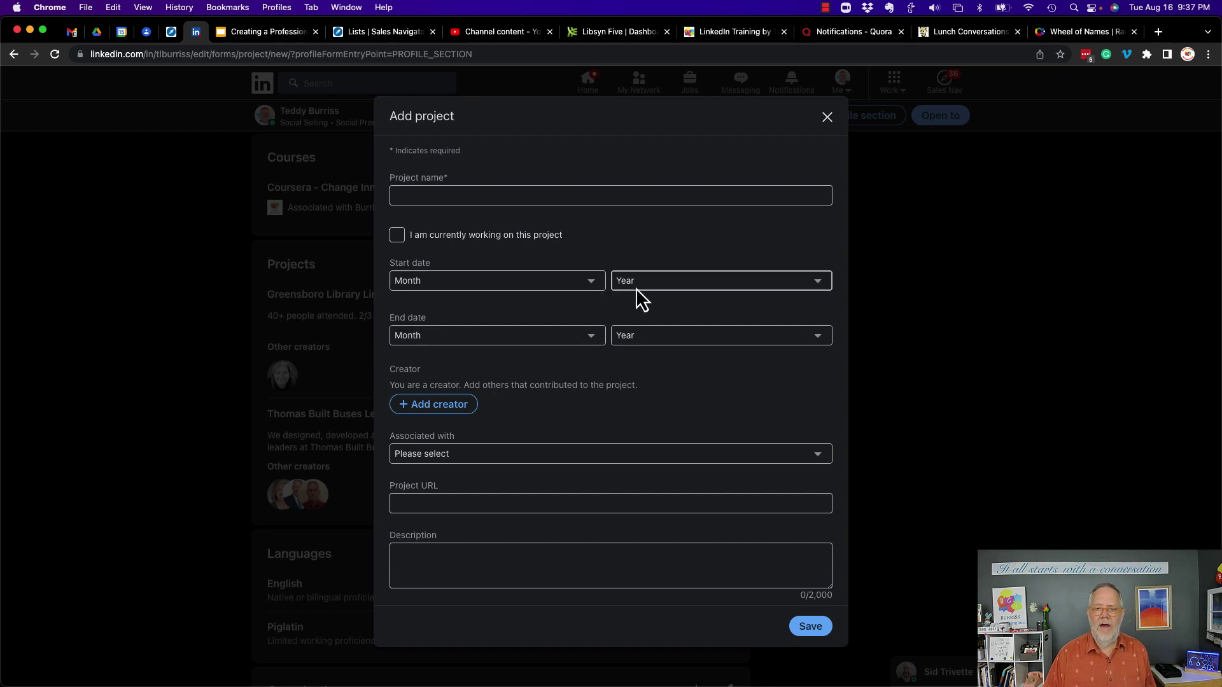
{"action": "left_click", "coordinate": [829, 121]}
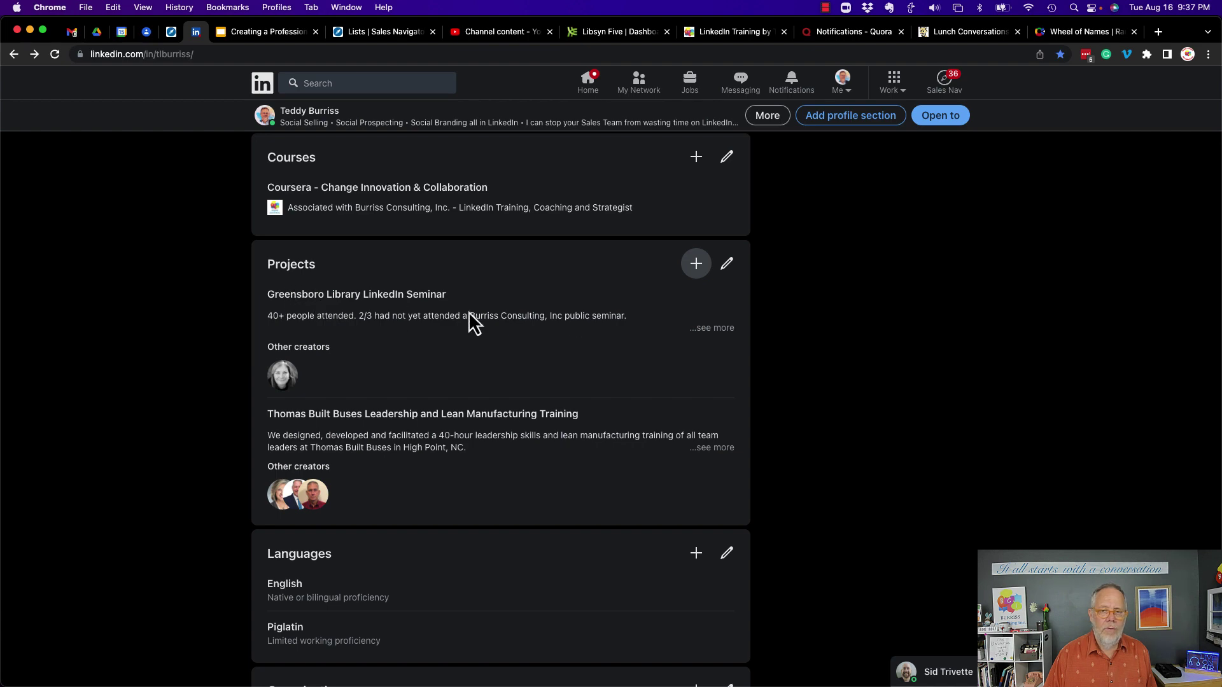
{"action": "left_click", "coordinate": [713, 336]}
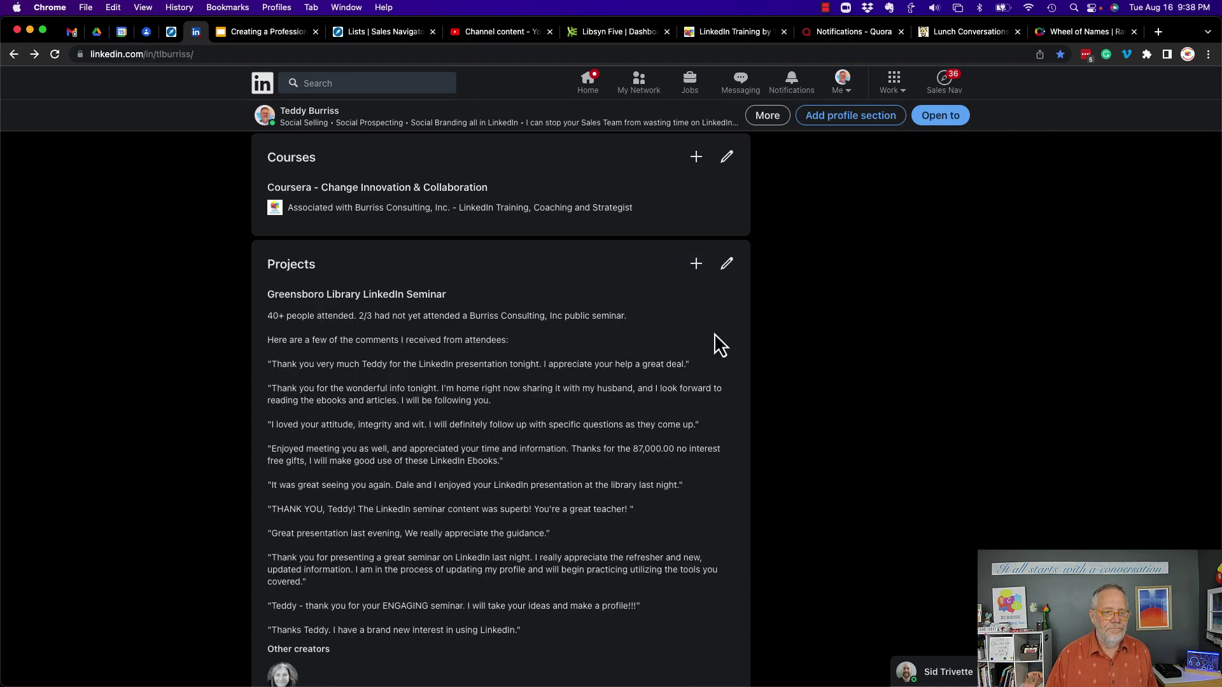
{"action": "scroll", "coordinate": [430, 417], "scroll_direction": "down", "scroll_amount": 3}
{"action": "scroll", "coordinate": [430, 416], "scroll_direction": "up", "scroll_amount": 2}
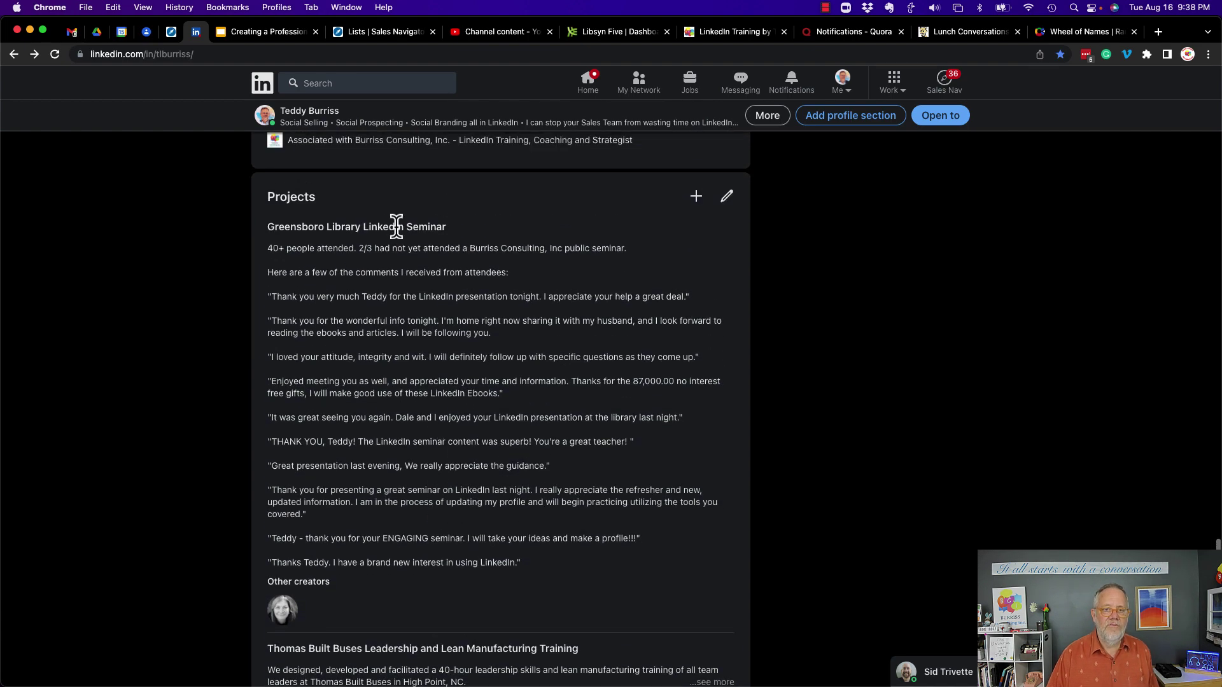
In a new project form, search for "bill gate" as an additional creator, clear the entry, and close the form without saving
{"action": "left_click", "coordinate": [697, 198]}
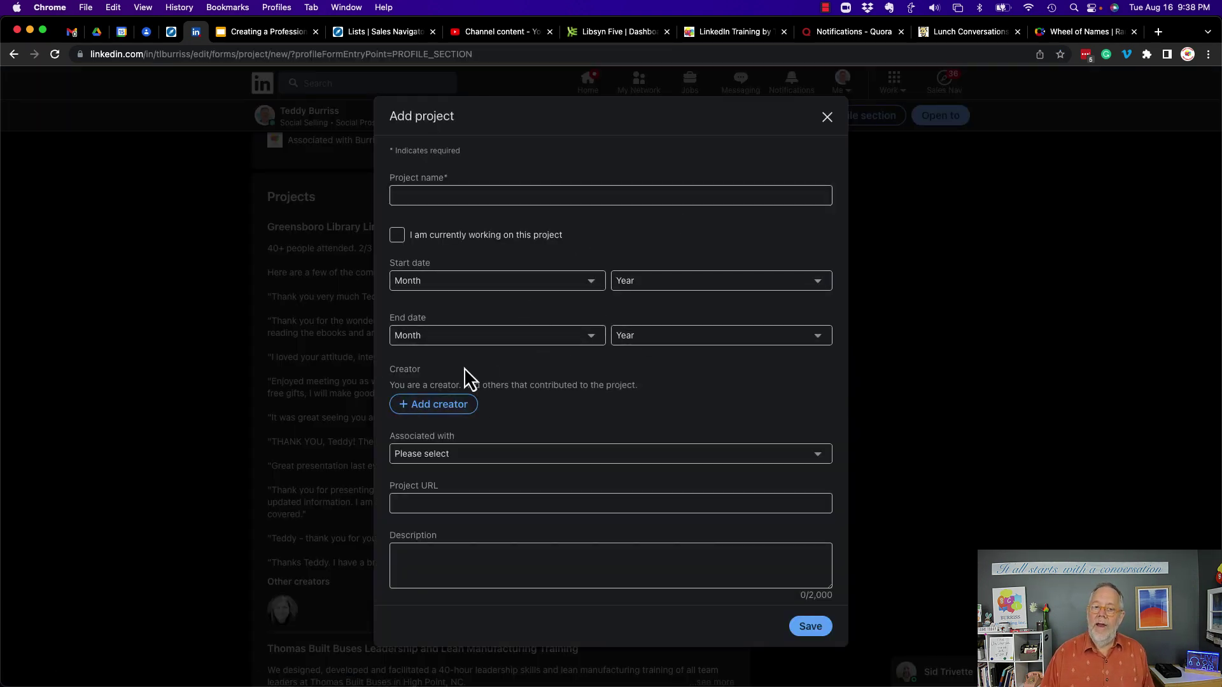
{"action": "left_click", "coordinate": [444, 407]}
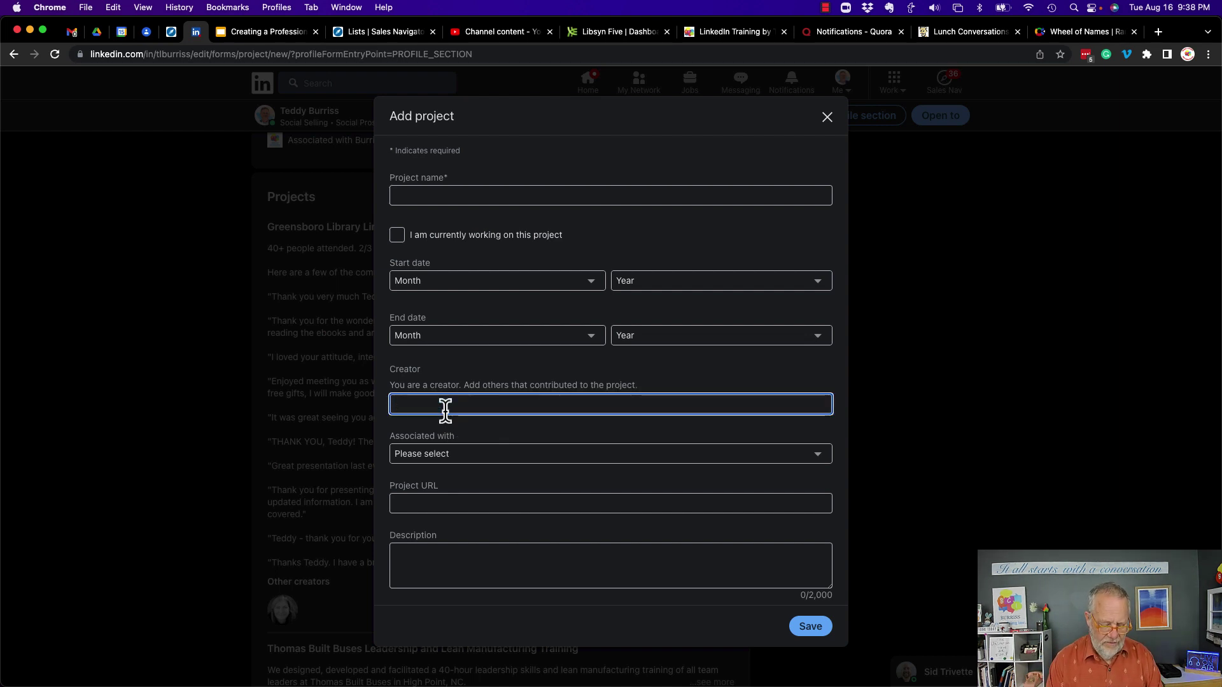
{"action": "type", "text": "bill a"}
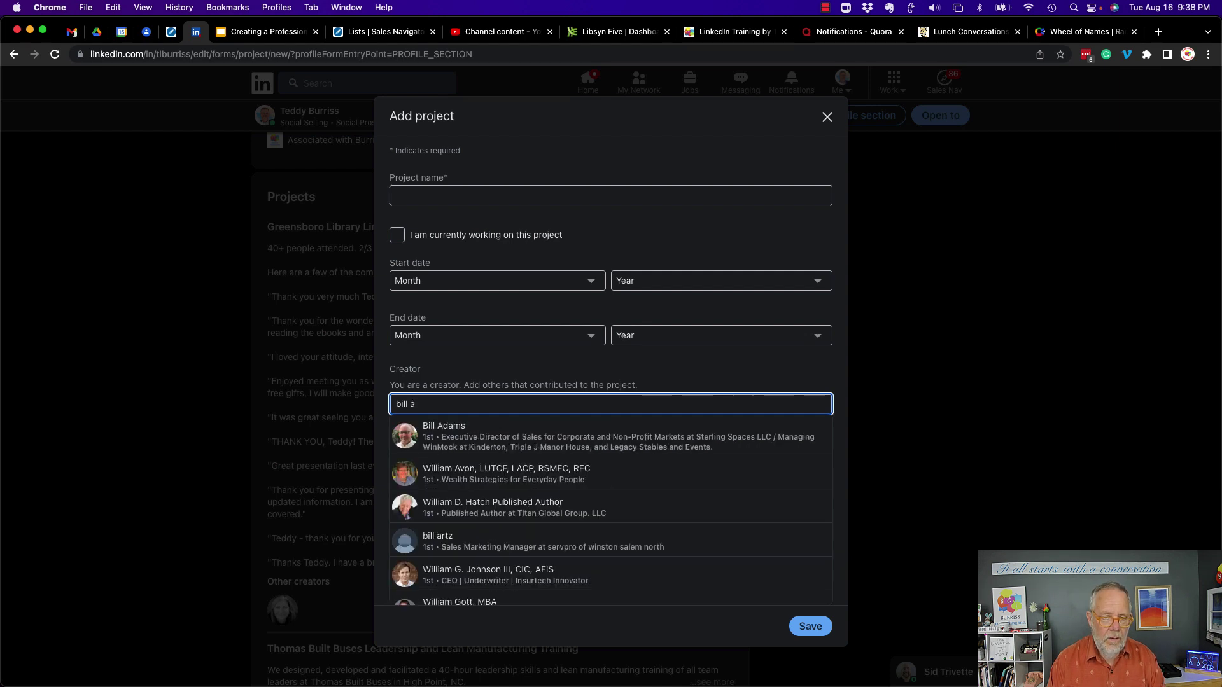
{"action": "type", "text": "ga"}
{"action": "key", "text": "BackSpace"}
{"action": "key", "text": "BackSpace"}
{"action": "key", "text": "BackSpace"}
{"action": "type", "text": "gate"}
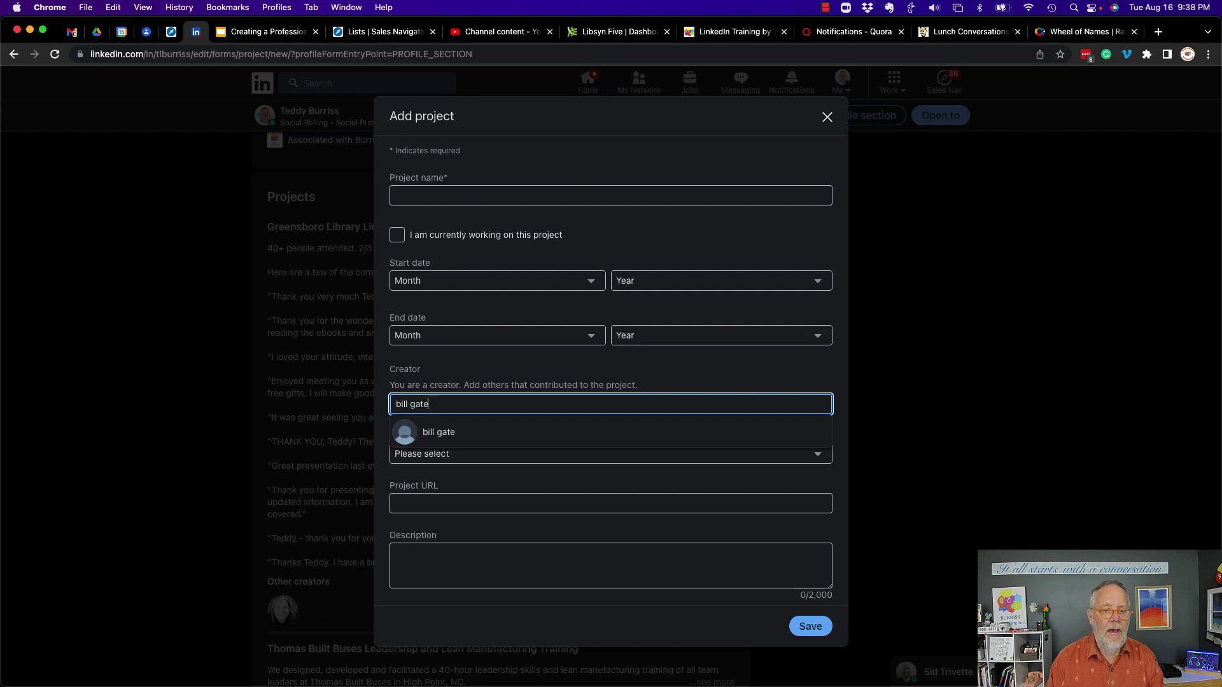
{"action": "triple_click", "coordinate": [430, 405]}
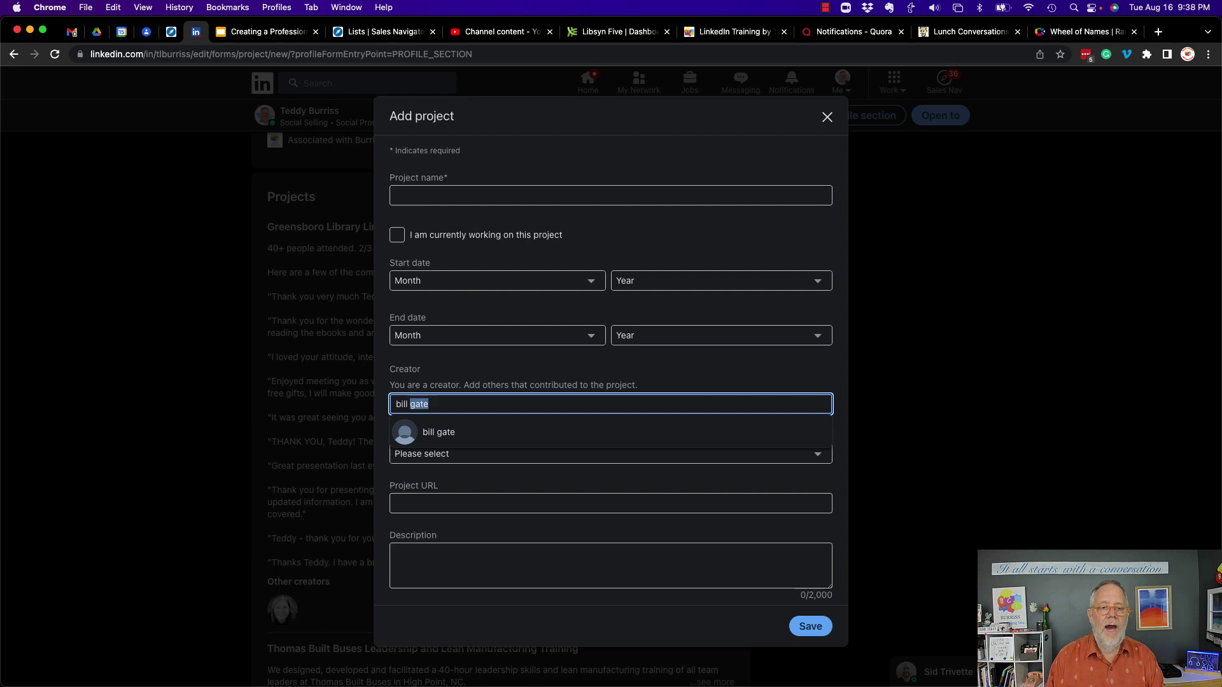
{"action": "key", "text": "BackSpace"}
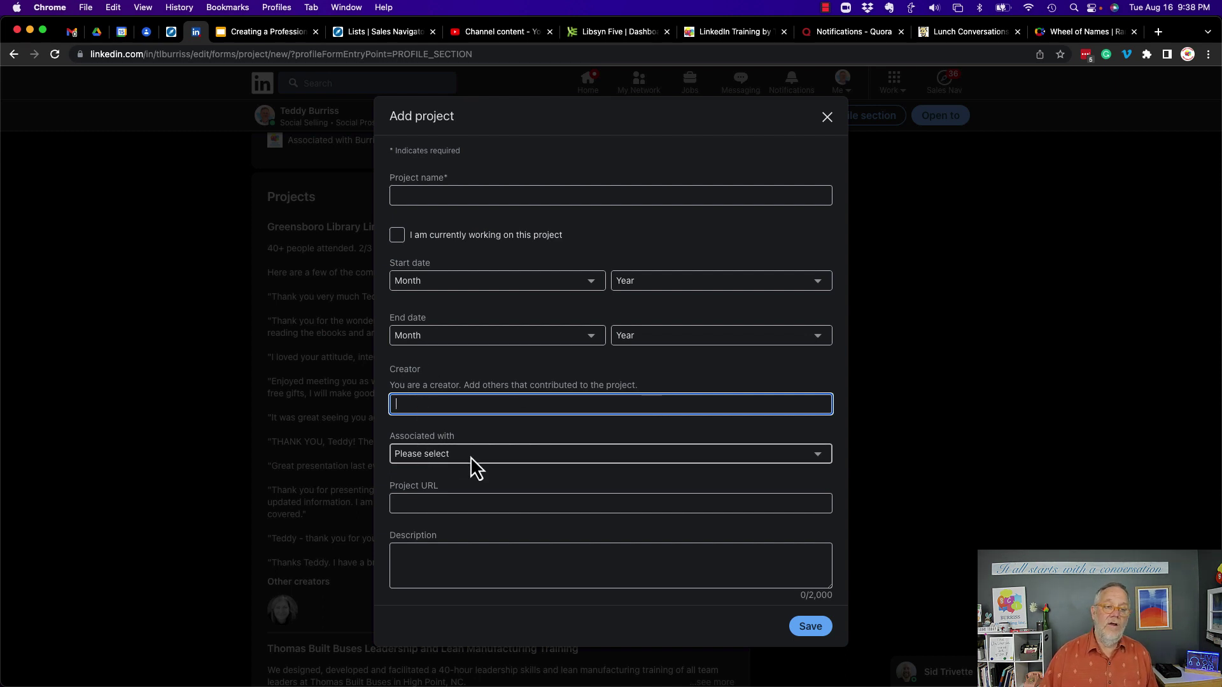
{"action": "scroll", "coordinate": [471, 456], "scroll_direction": "down", "scroll_amount": 1}
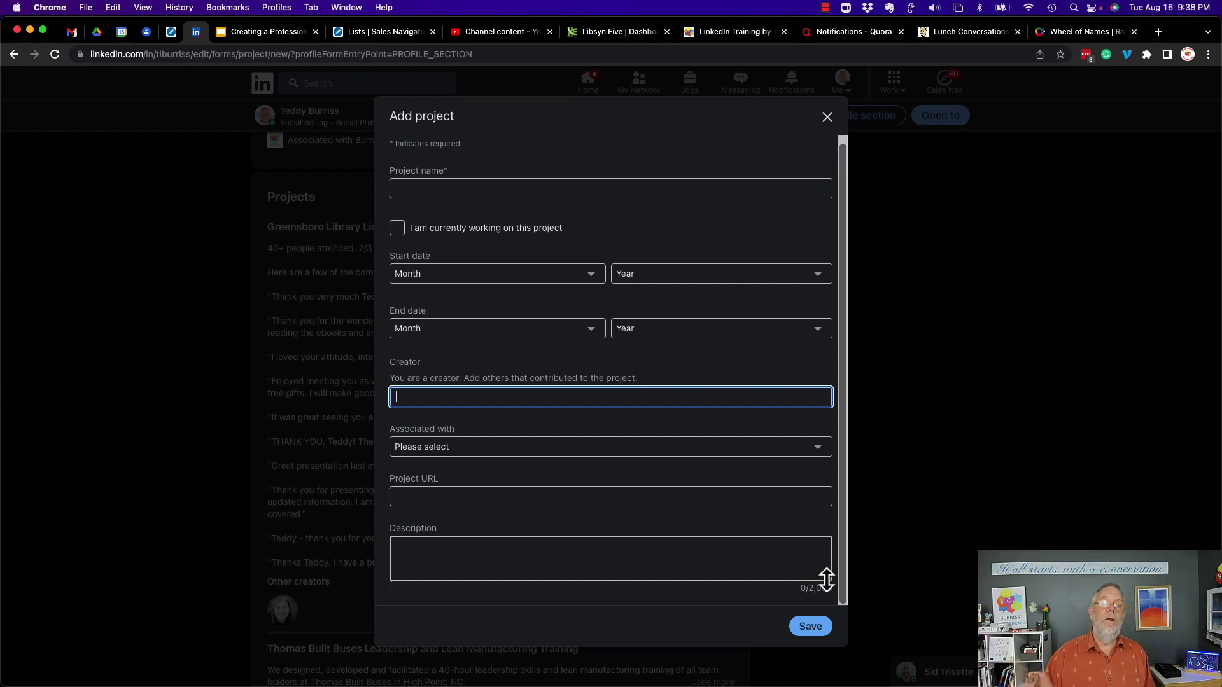
{"action": "left_click", "coordinate": [826, 119]}
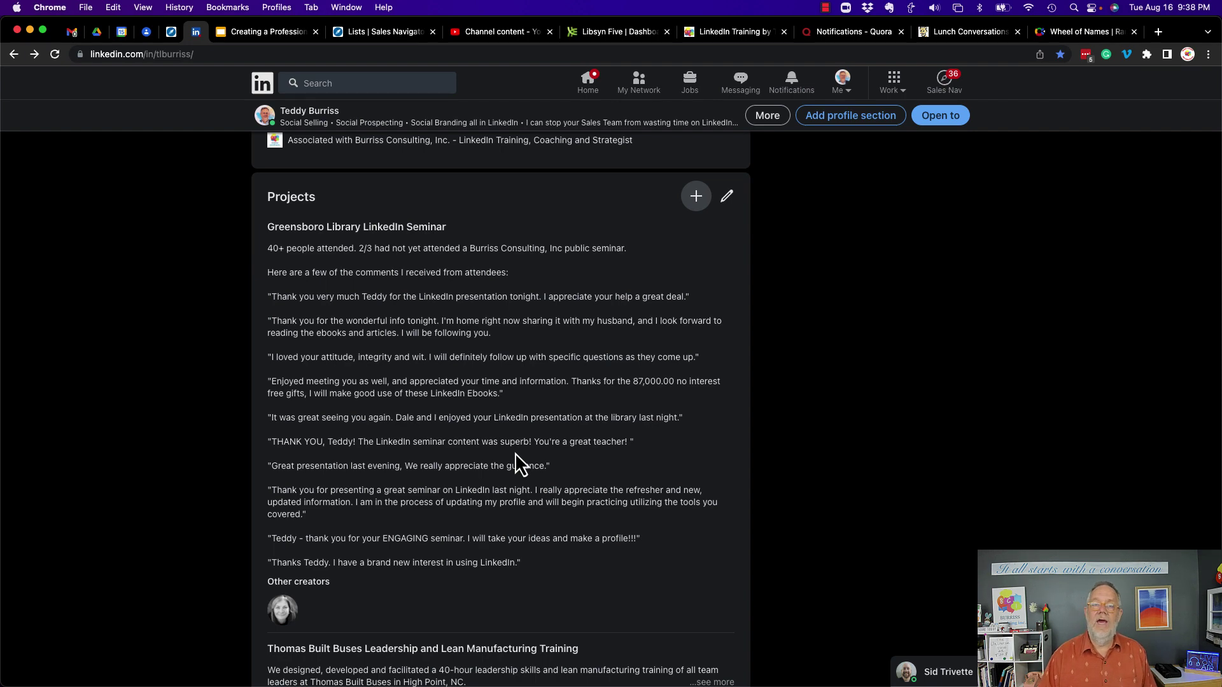
Review the English and Piglatin entries in the Languages section of the profile, highlighting Piglatin
{"action": "scroll", "coordinate": [515, 454], "scroll_direction": "down", "scroll_amount": 7}
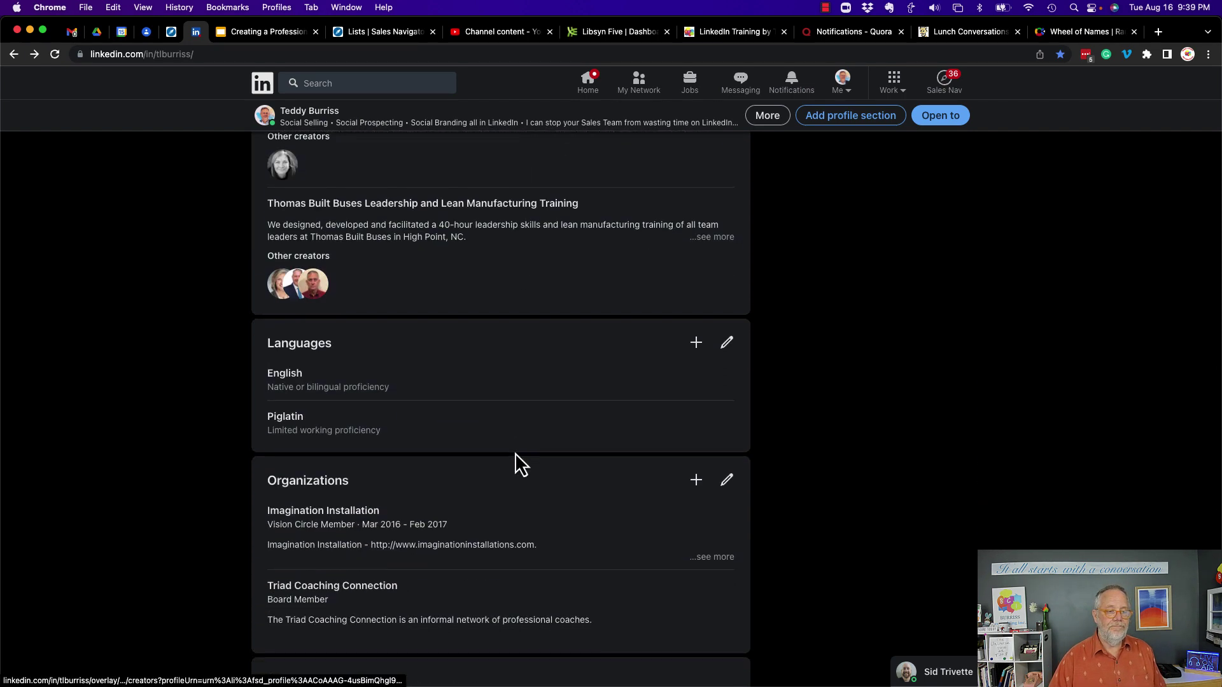
{"action": "scroll", "coordinate": [515, 453], "scroll_direction": "down", "scroll_amount": 2}
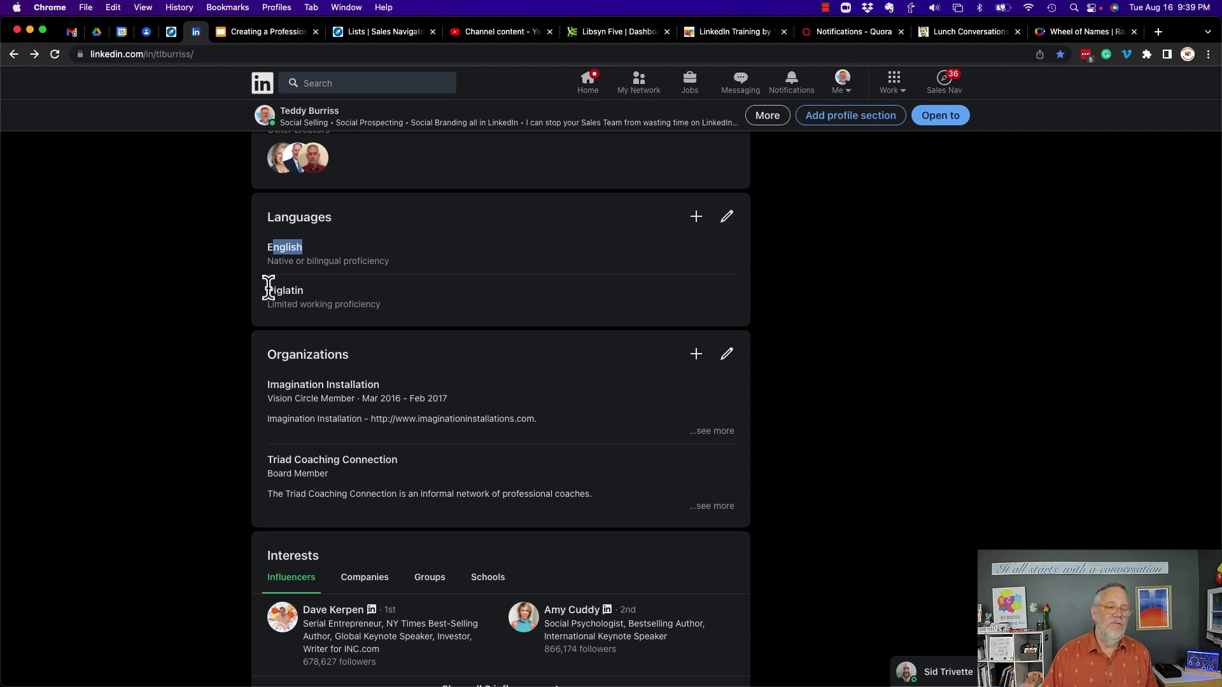
{"action": "left_click_drag", "start_coordinate": [267, 291], "coordinate": [275, 291]}
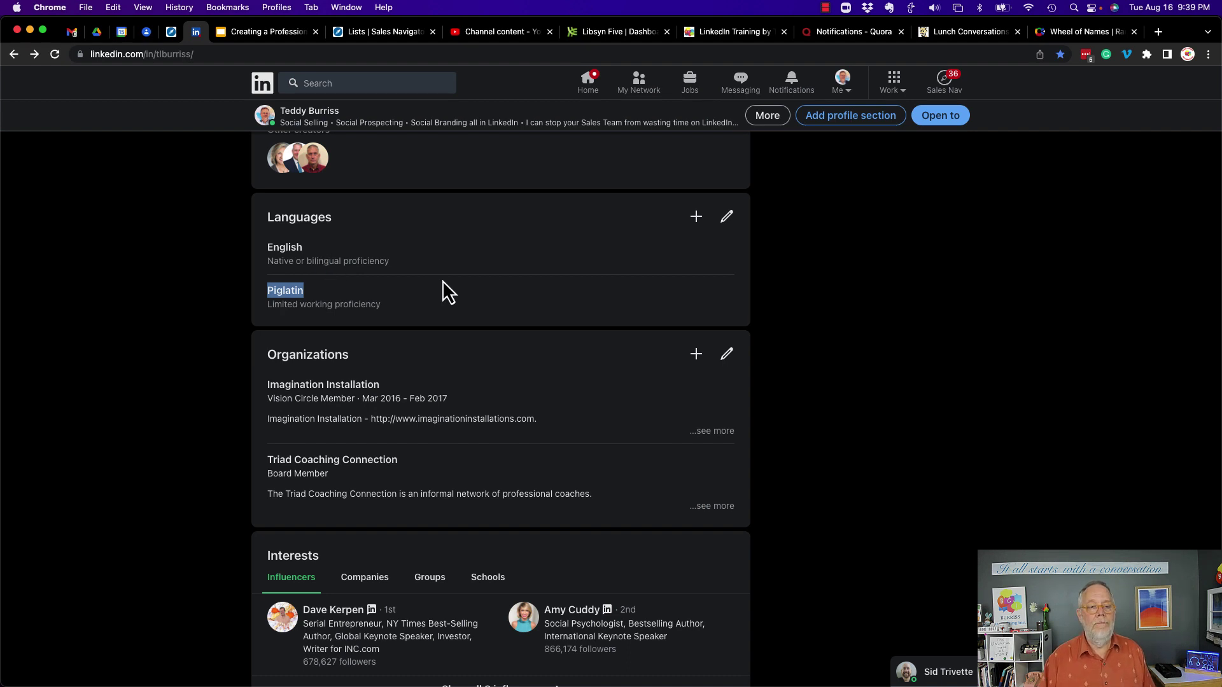
Look through the blank Add organization form, toggle Membership ongoing on and off, and discard the form without saving
{"action": "scroll", "coordinate": [442, 280], "scroll_direction": "down", "scroll_amount": 3}
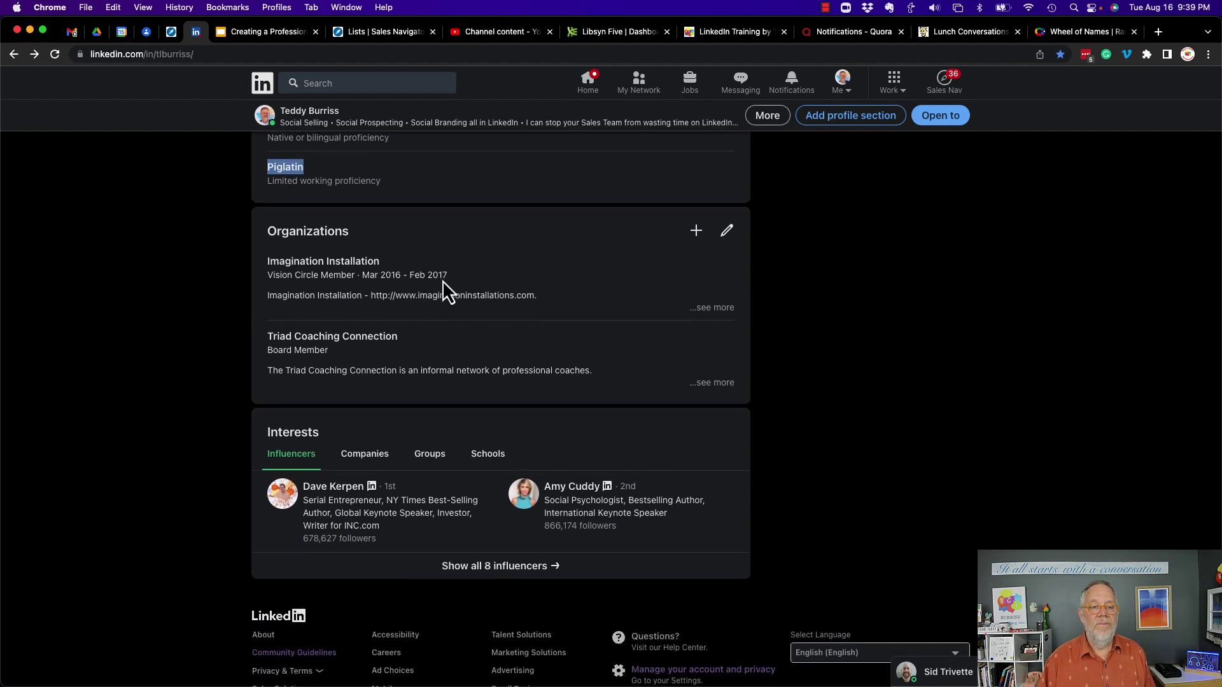
{"action": "left_click", "coordinate": [696, 223]}
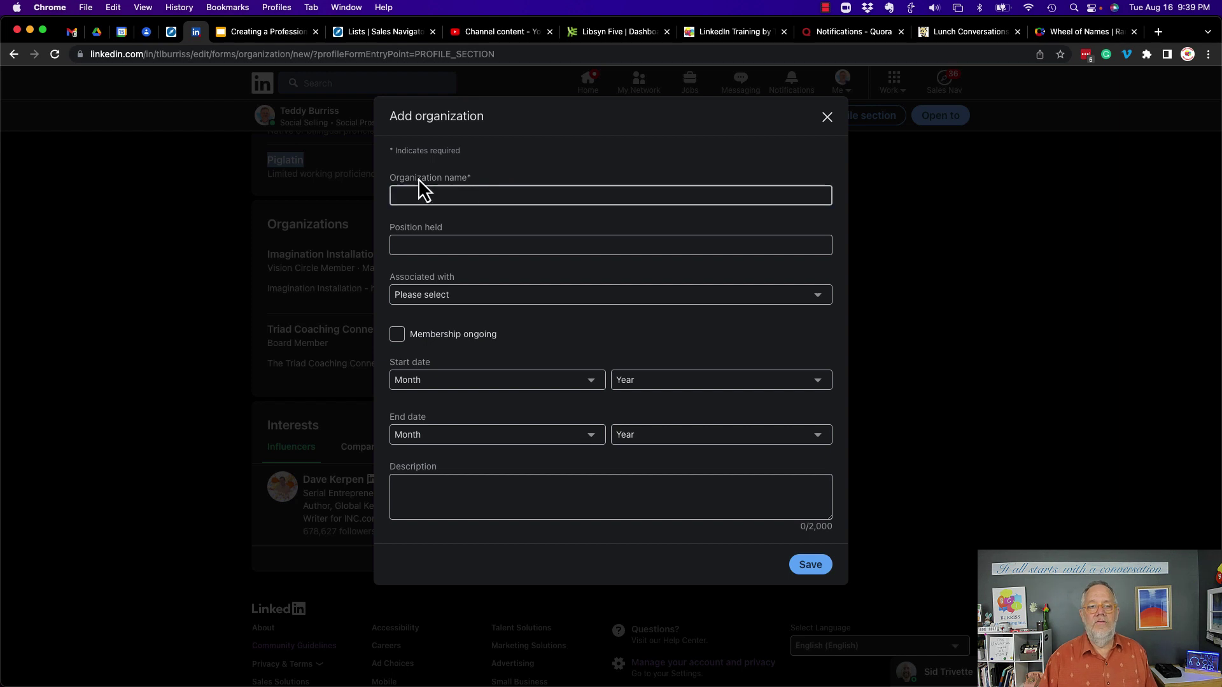
{"action": "left_click", "coordinate": [402, 243]}
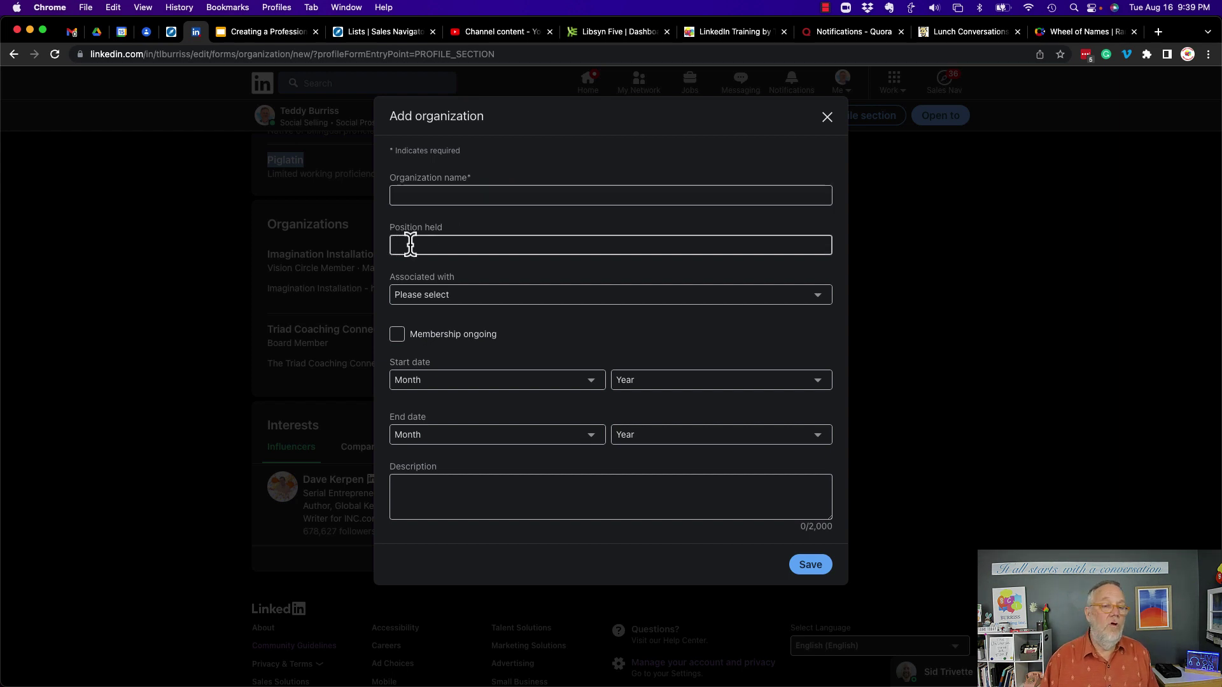
{"action": "key", "text": "Tab"}
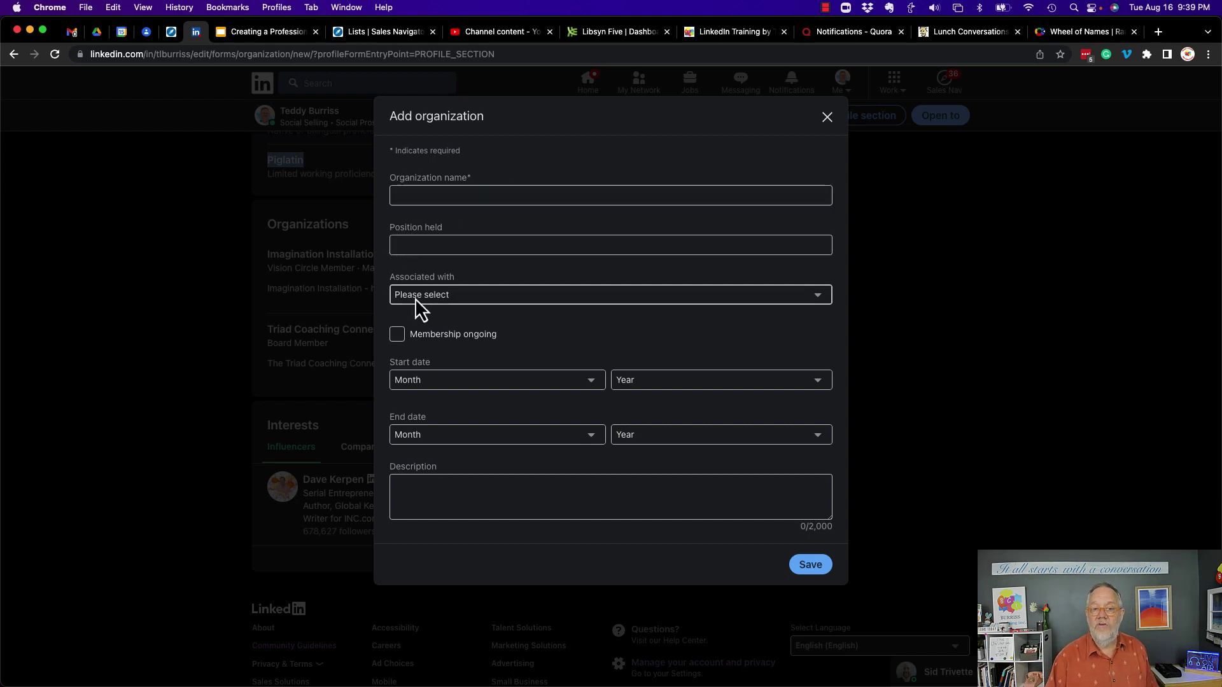
{"action": "left_click", "coordinate": [399, 334]}
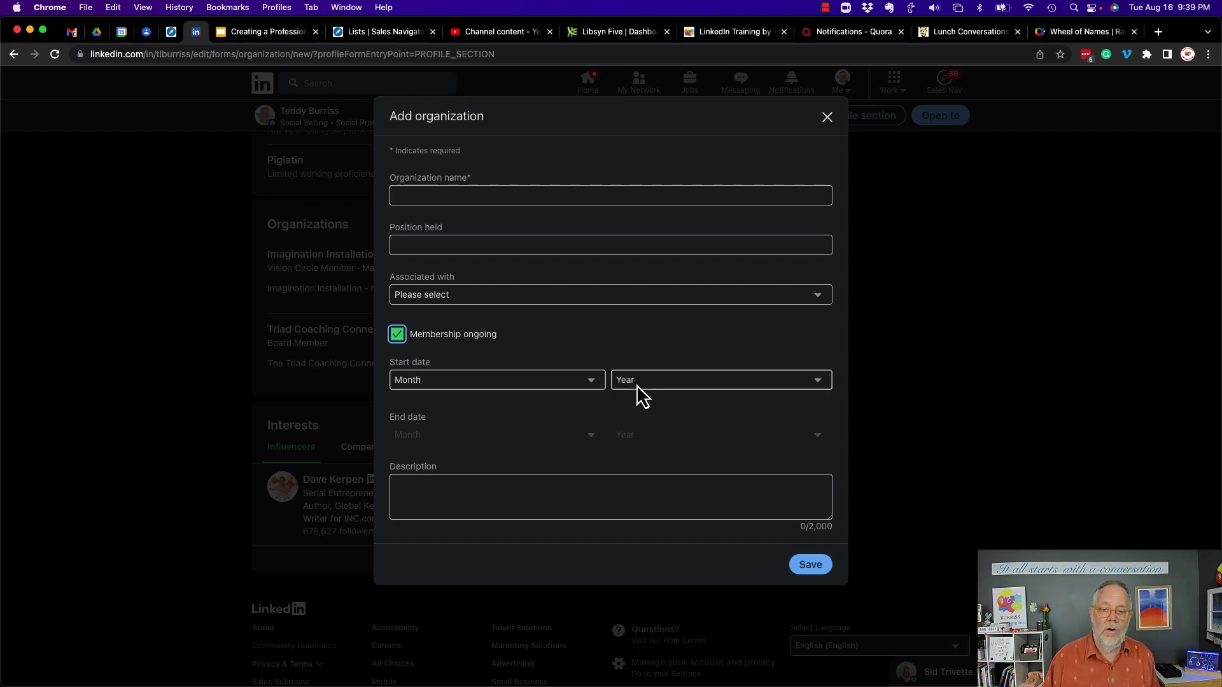
{"action": "left_click", "coordinate": [396, 335]}
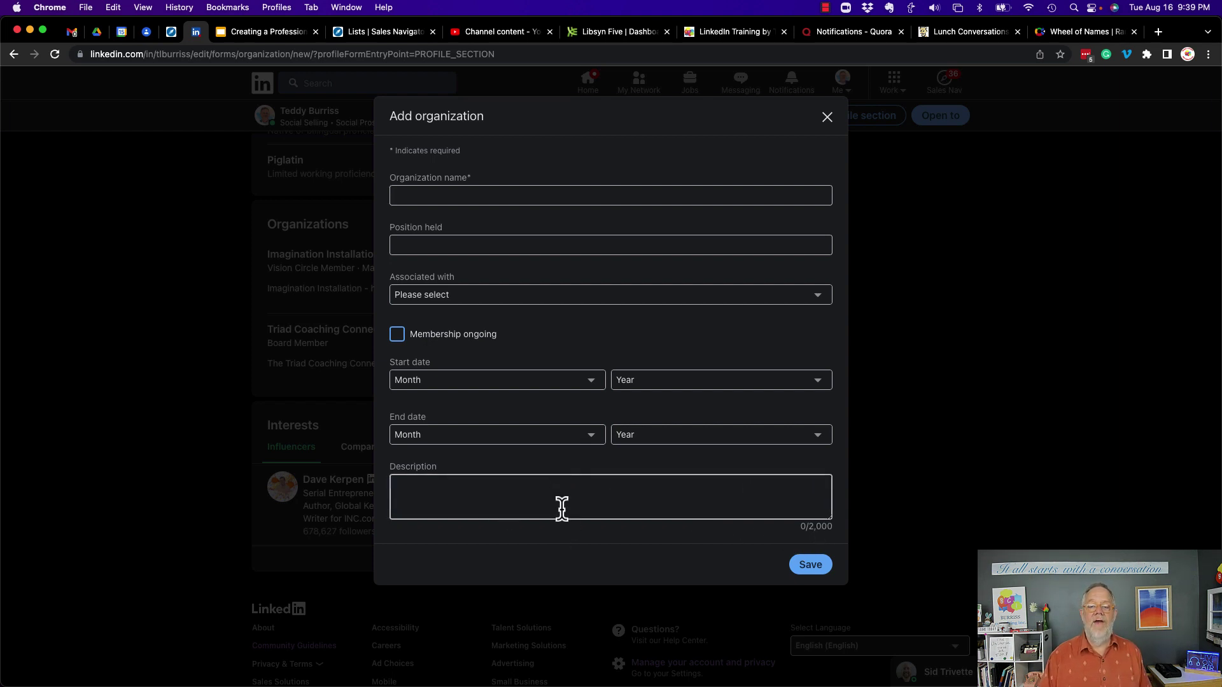
{"action": "left_click", "coordinate": [827, 118]}
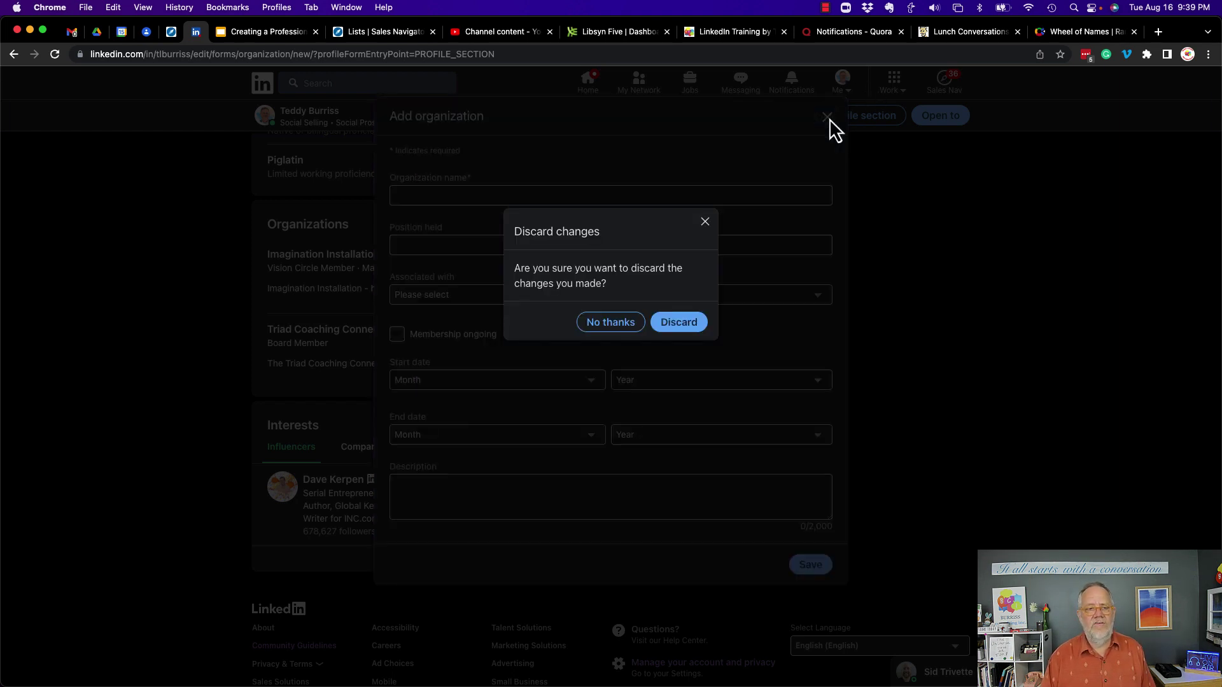
{"action": "left_click", "coordinate": [665, 323]}
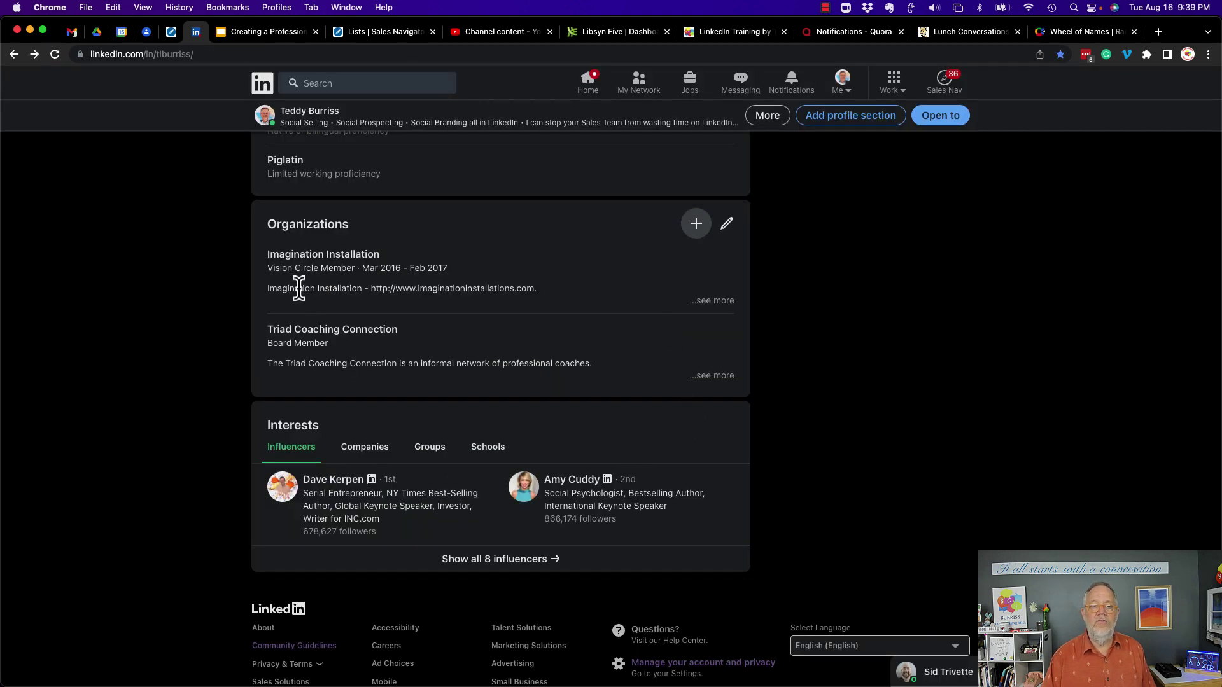
Expand the Imagination Installation entry in the Organizations section and review it, highlighting its name and key phrases in the description
{"action": "left_click", "coordinate": [714, 301]}
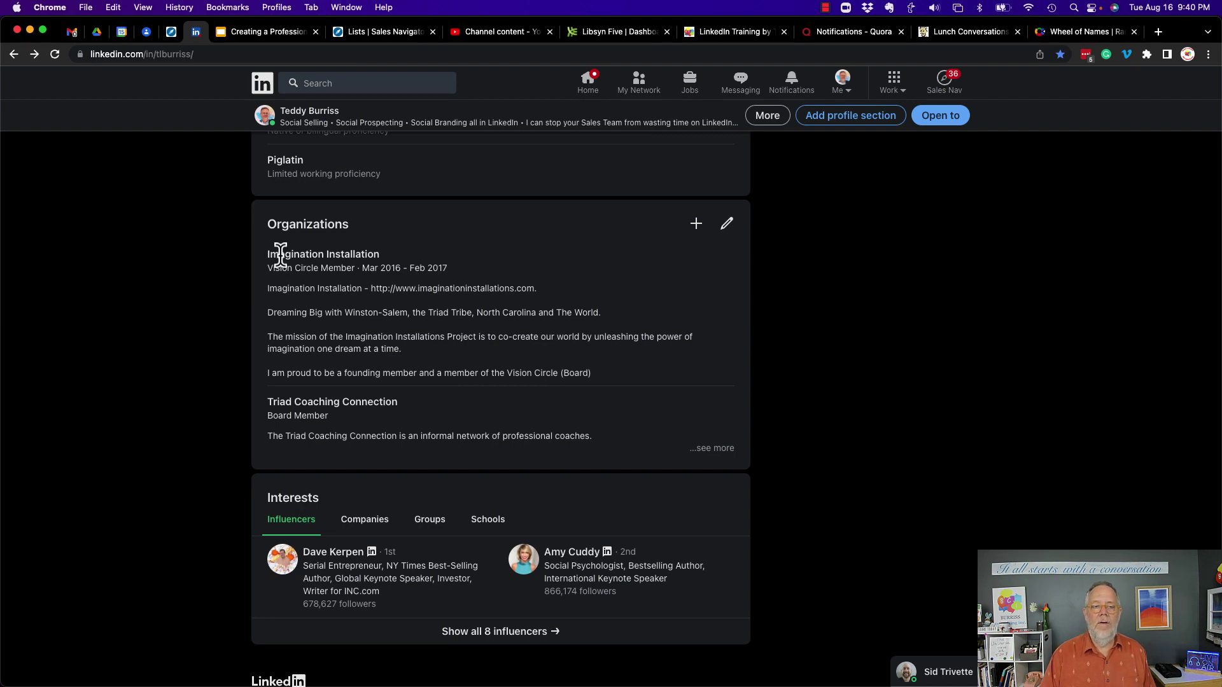
{"action": "left_click_drag", "start_coordinate": [280, 254], "coordinate": [376, 252]}
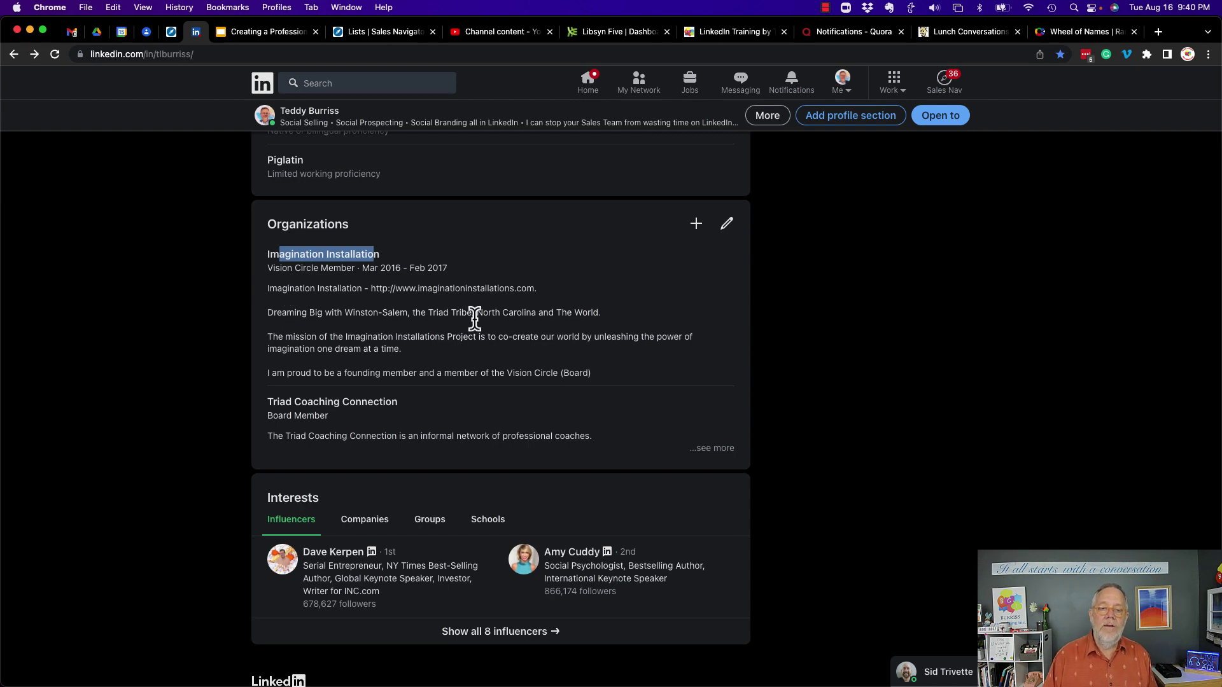
{"action": "left_click_drag", "start_coordinate": [408, 314], "coordinate": [472, 312]}
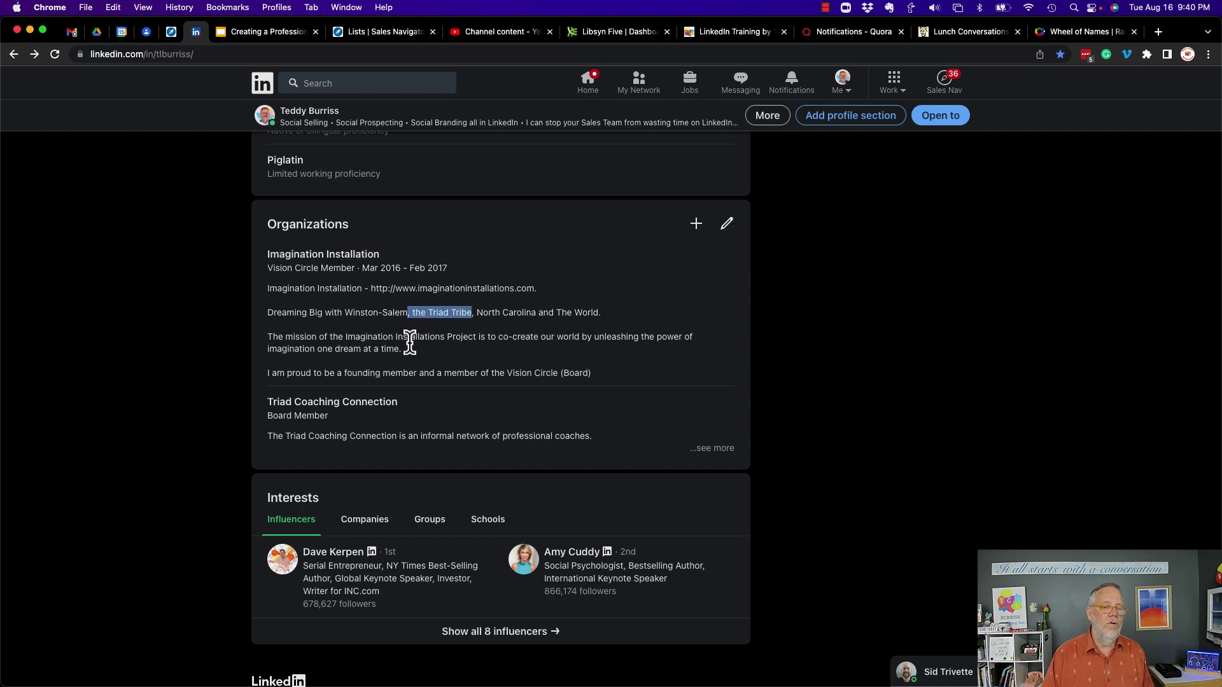
{"action": "left_click_drag", "start_coordinate": [346, 338], "coordinate": [431, 337]}
{"action": "left_click_drag", "start_coordinate": [281, 313], "coordinate": [322, 313]}
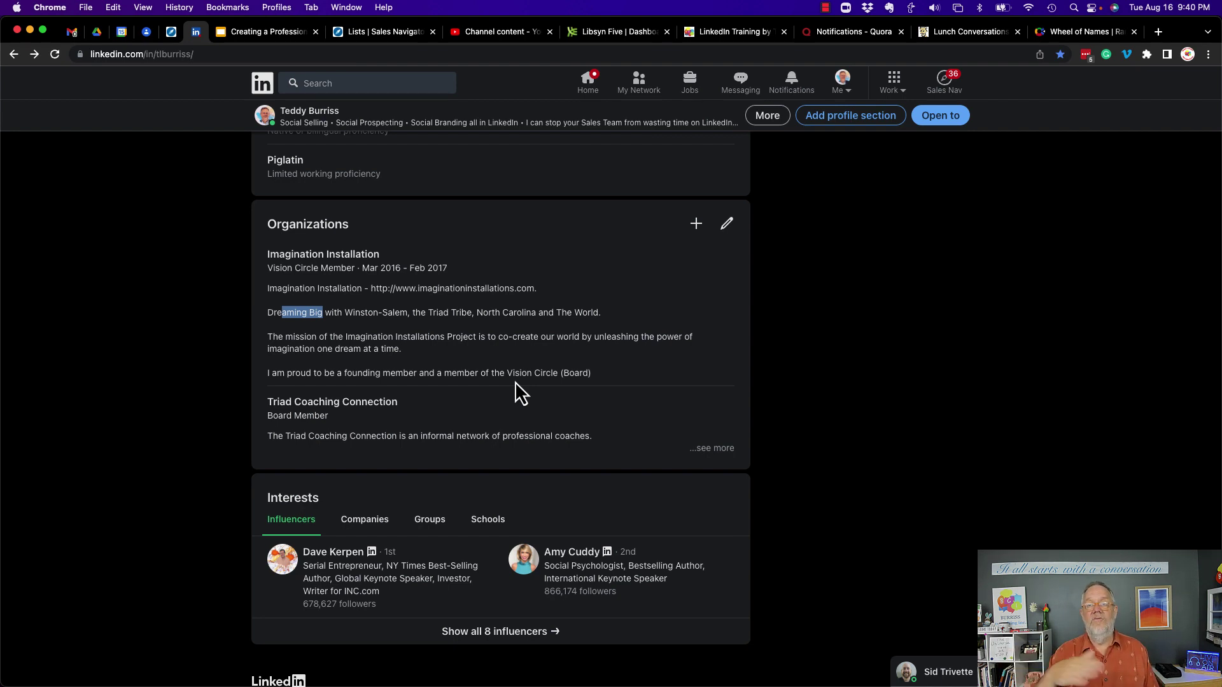
{"action": "scroll", "coordinate": [514, 381], "scroll_direction": "down", "scroll_amount": 1}
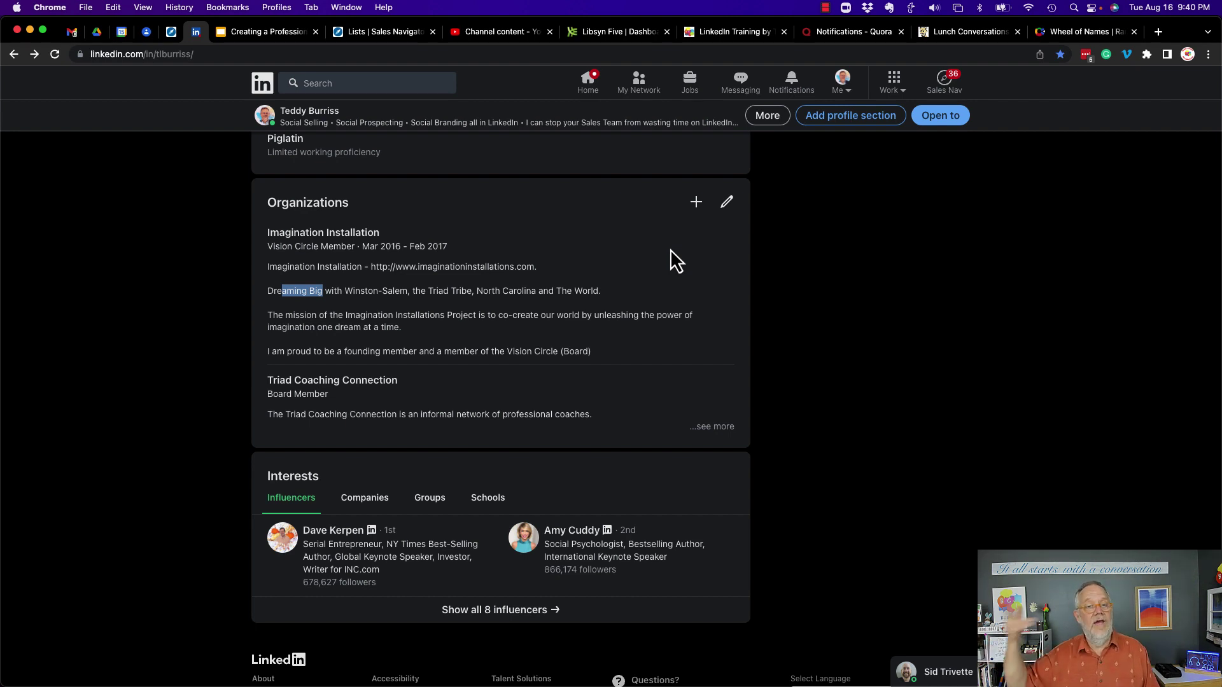
{"action": "scroll", "coordinate": [671, 250], "scroll_direction": "down", "scroll_amount": 2}
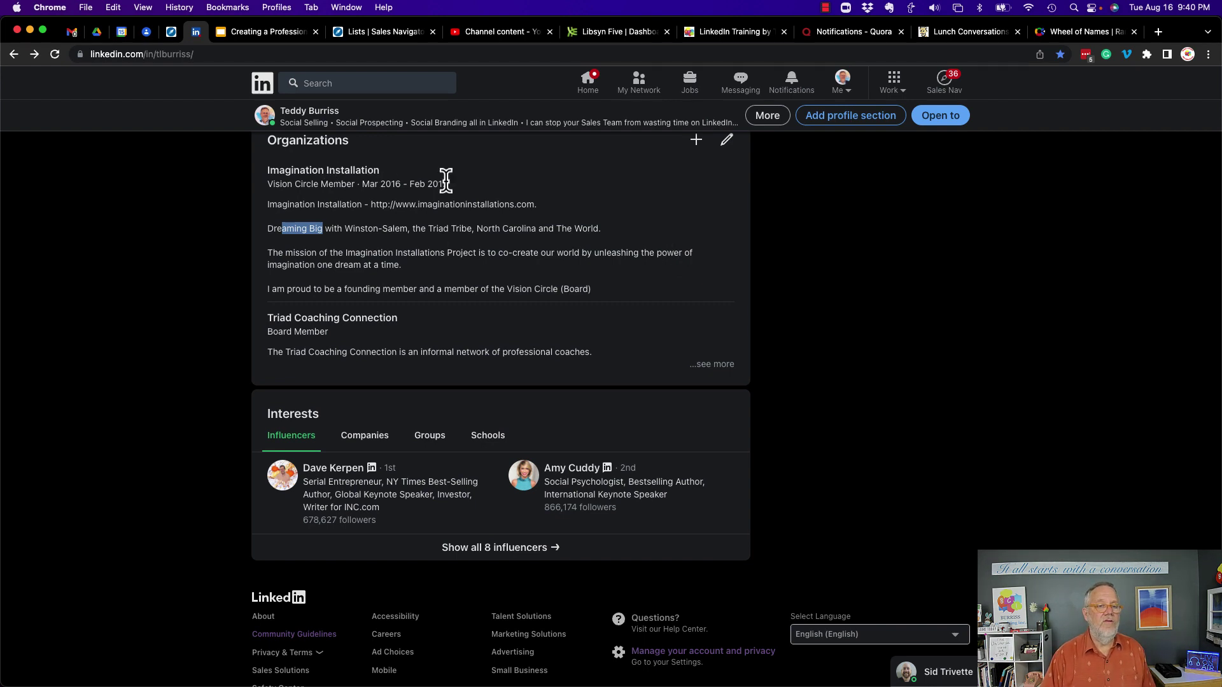
Examine the Additional, Recommended and Core section options available to add to the profile, and close the list without adding any
{"action": "left_click", "coordinate": [851, 125]}
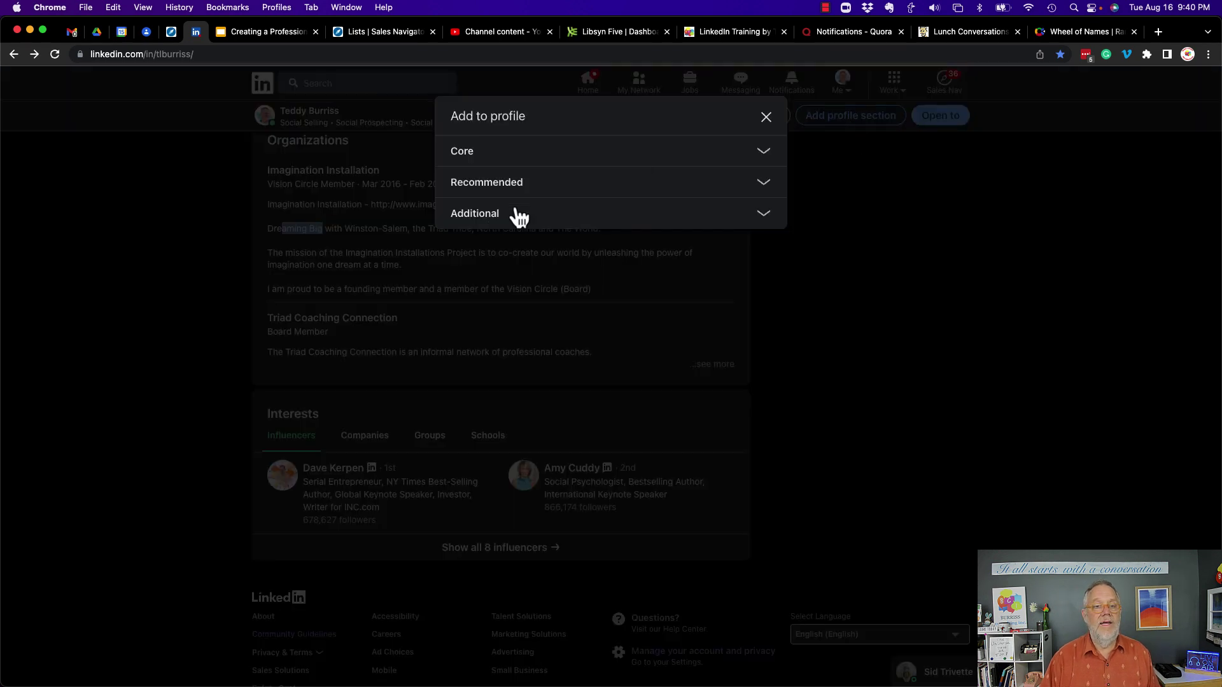
{"action": "left_click", "coordinate": [485, 220]}
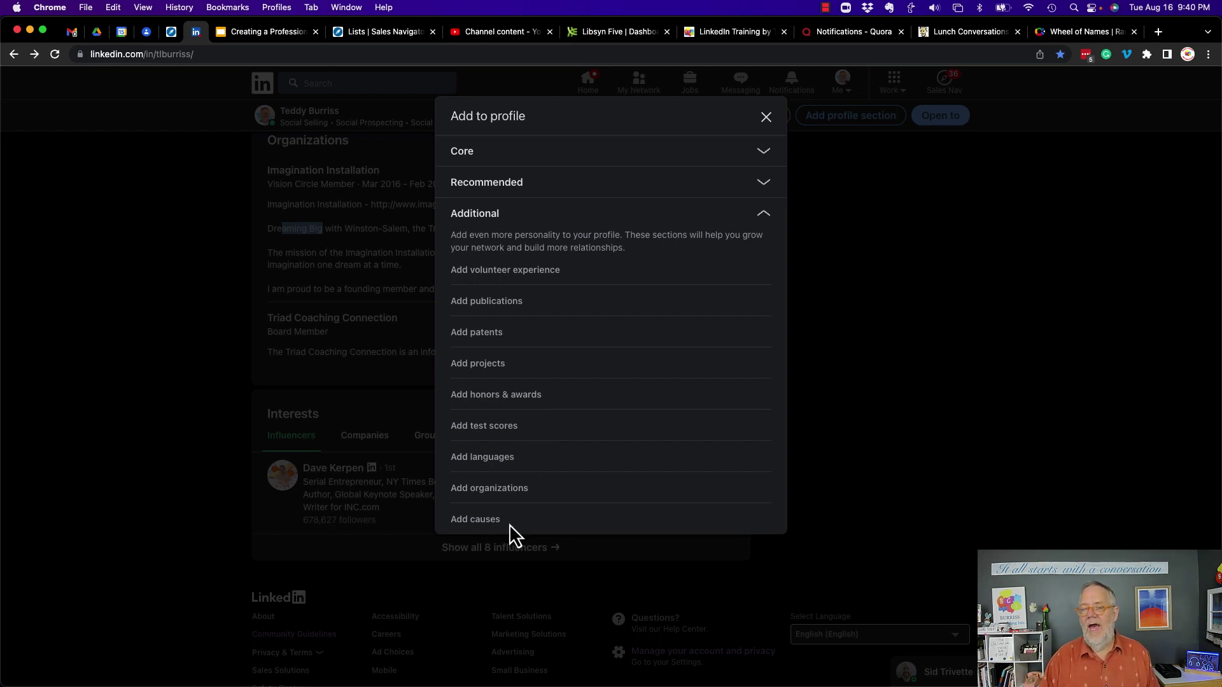
{"action": "left_click", "coordinate": [560, 185]}
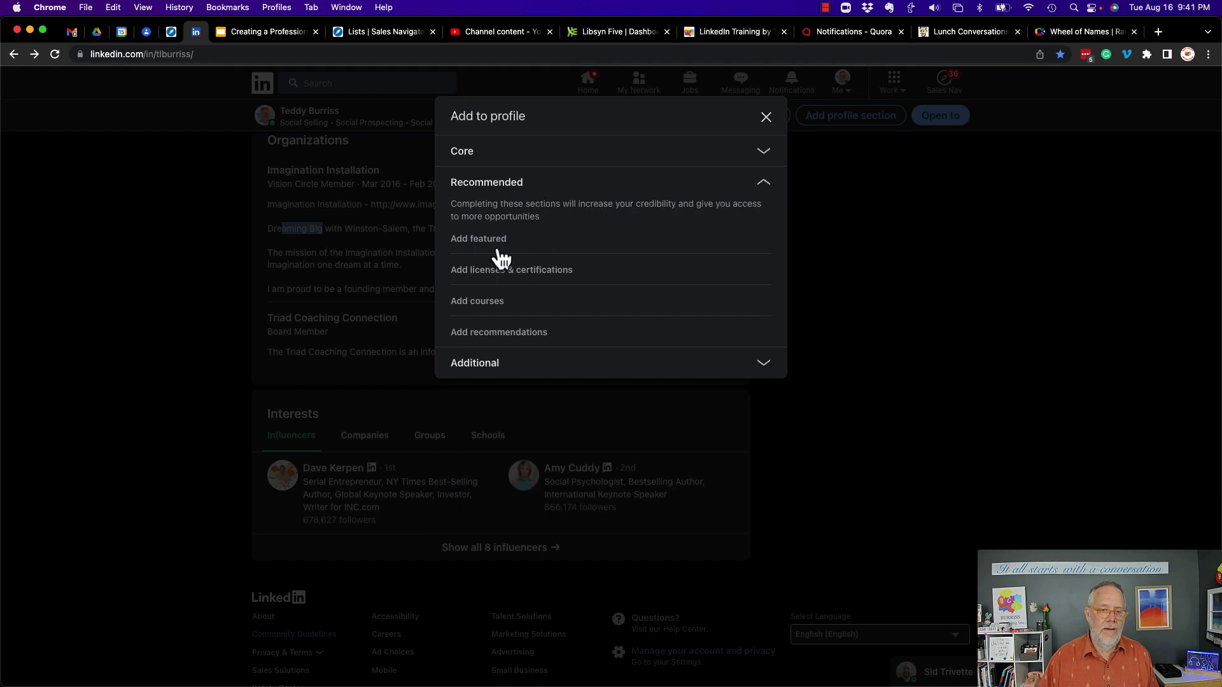
{"action": "left_click", "coordinate": [493, 159]}
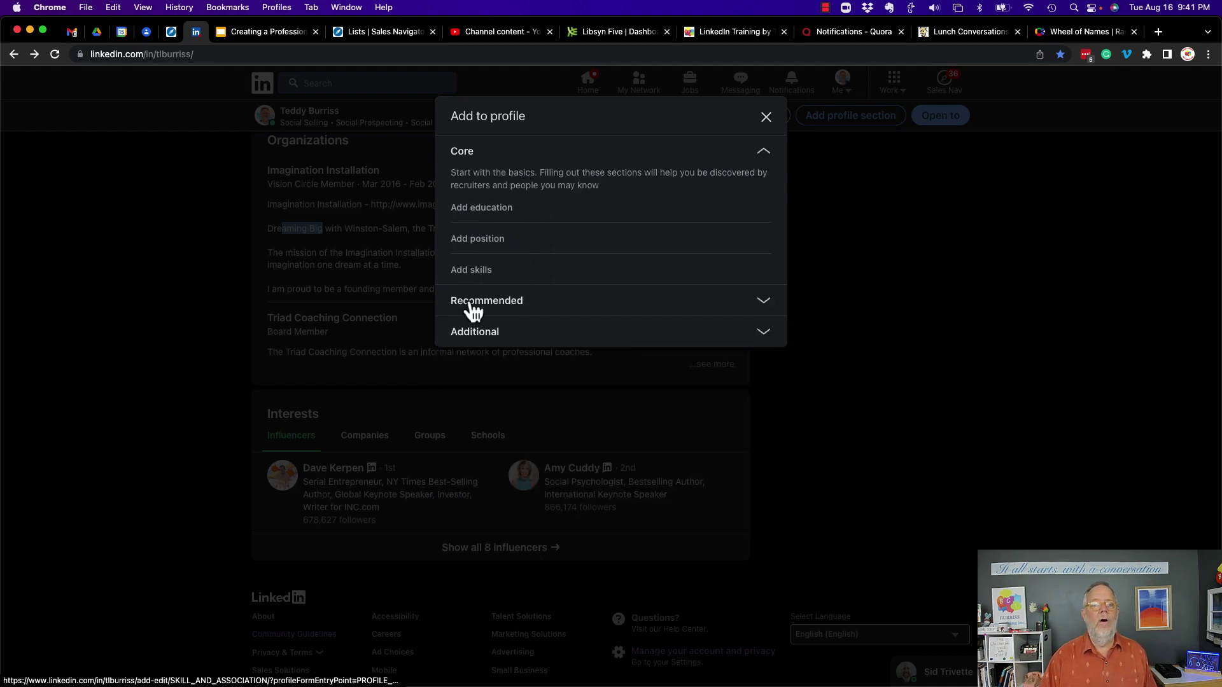
{"action": "left_click", "coordinate": [476, 334]}
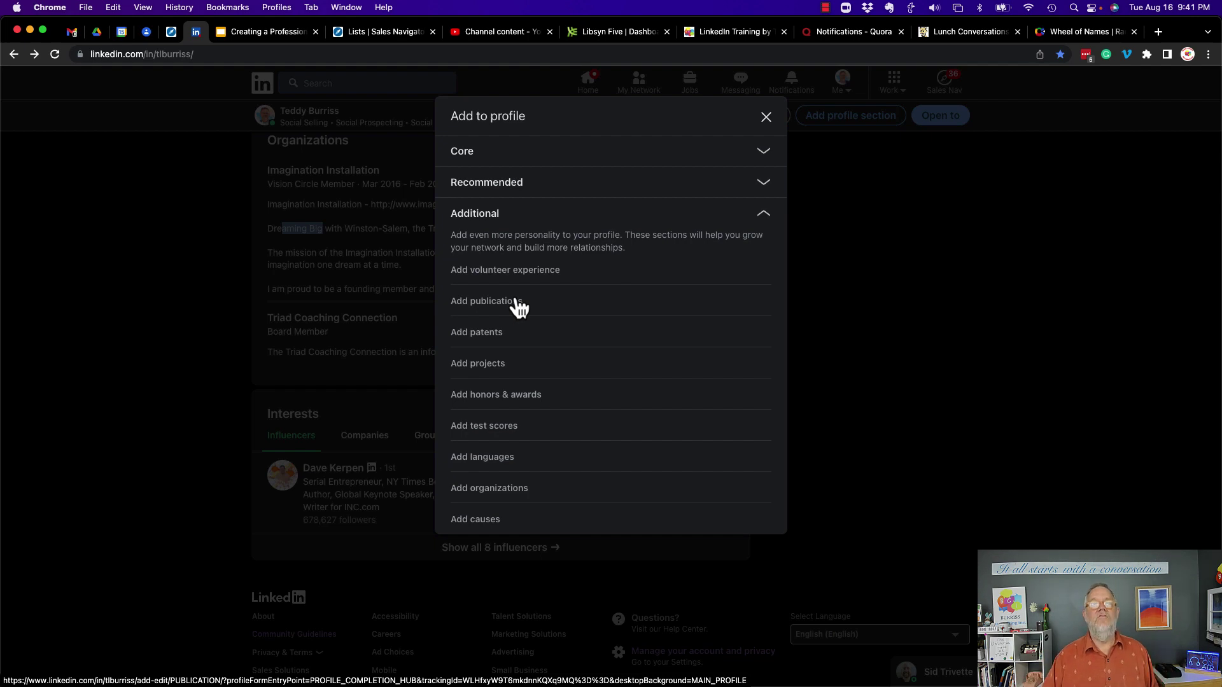
{"action": "left_click", "coordinate": [766, 118]}
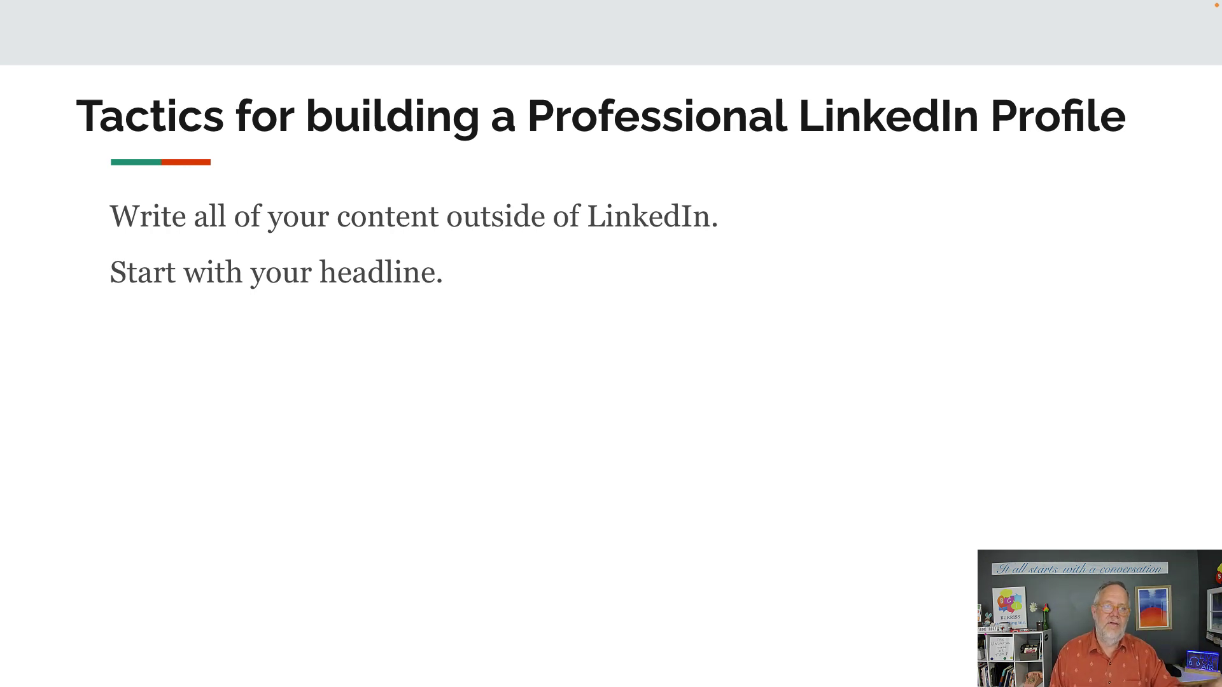
{"action": "key", "text": "Right"}
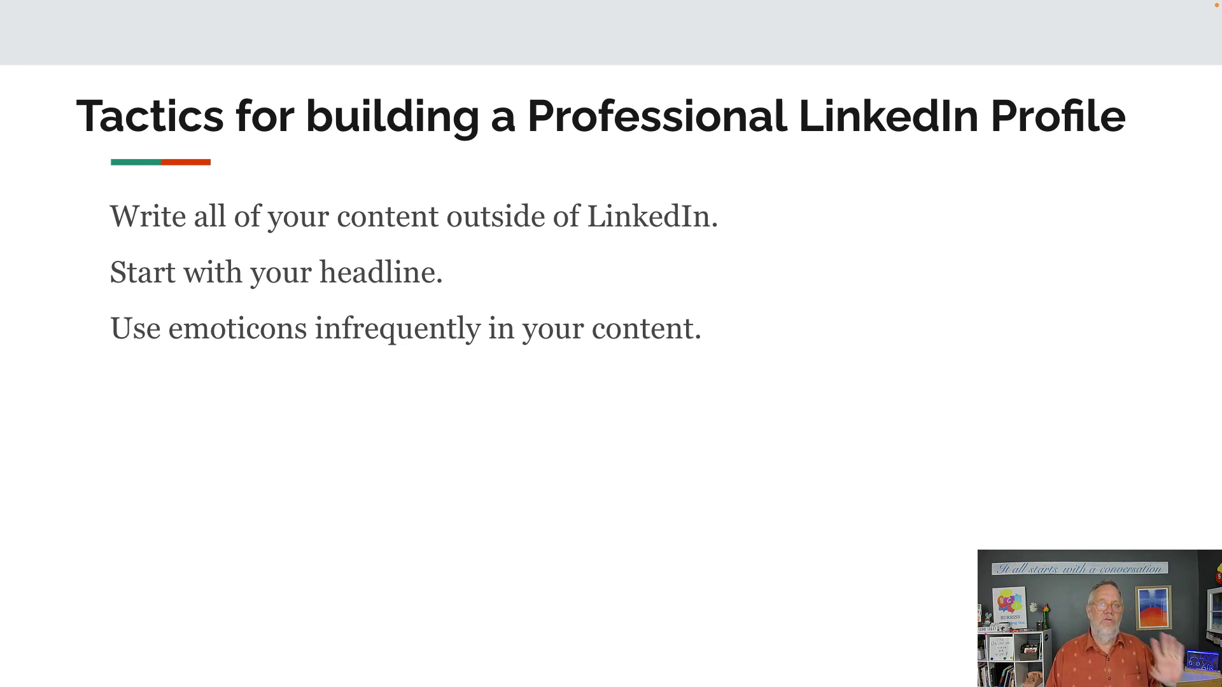
{"action": "key", "text": "Right"}
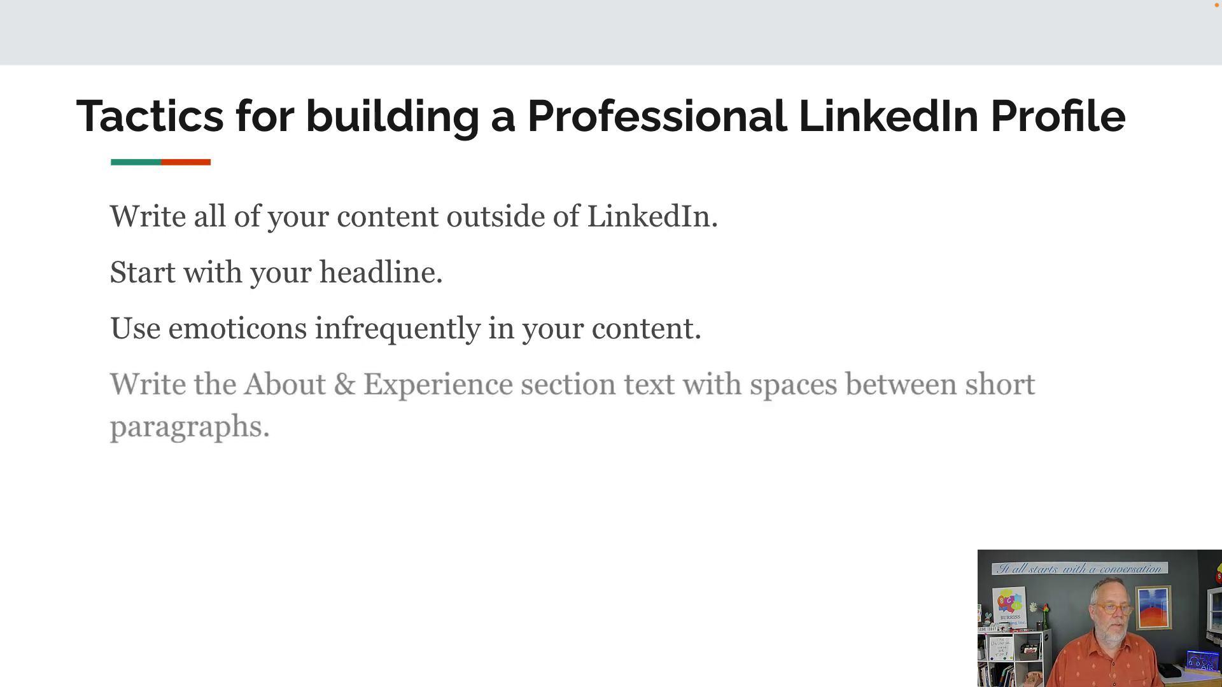
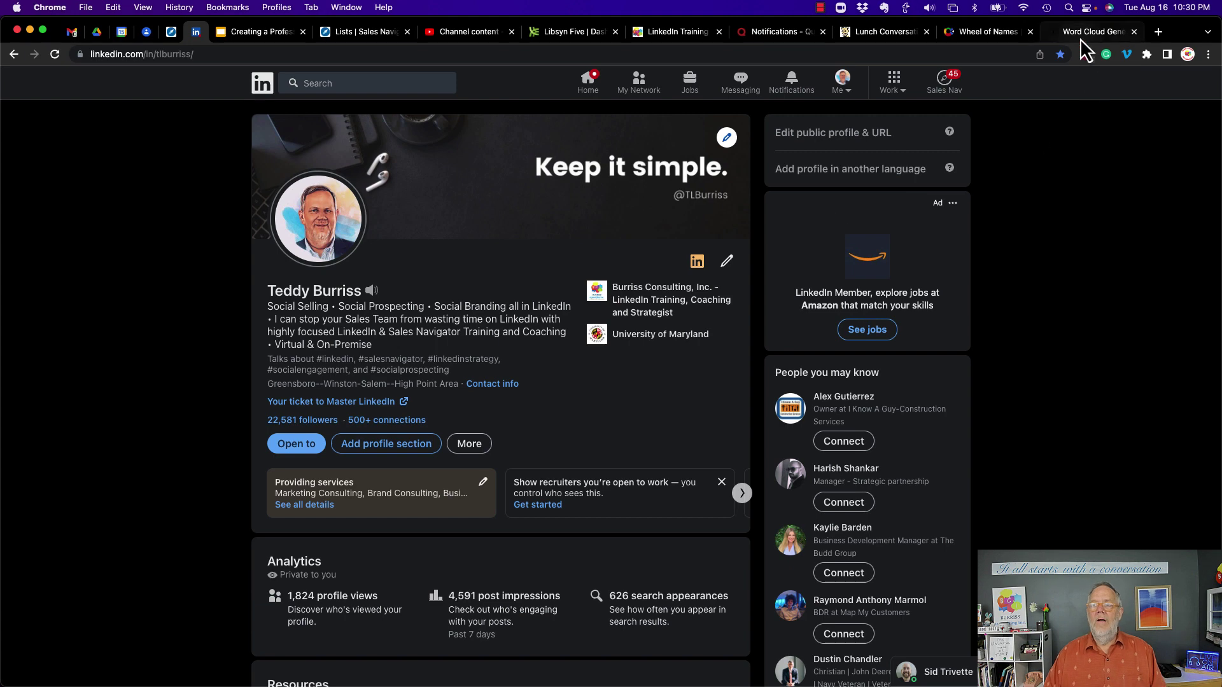
Look at the Word Cloud Generator page, return to the LinkedIn profile, and expand and copy the full text of the About section
{"action": "left_click", "coordinate": [1085, 32]}
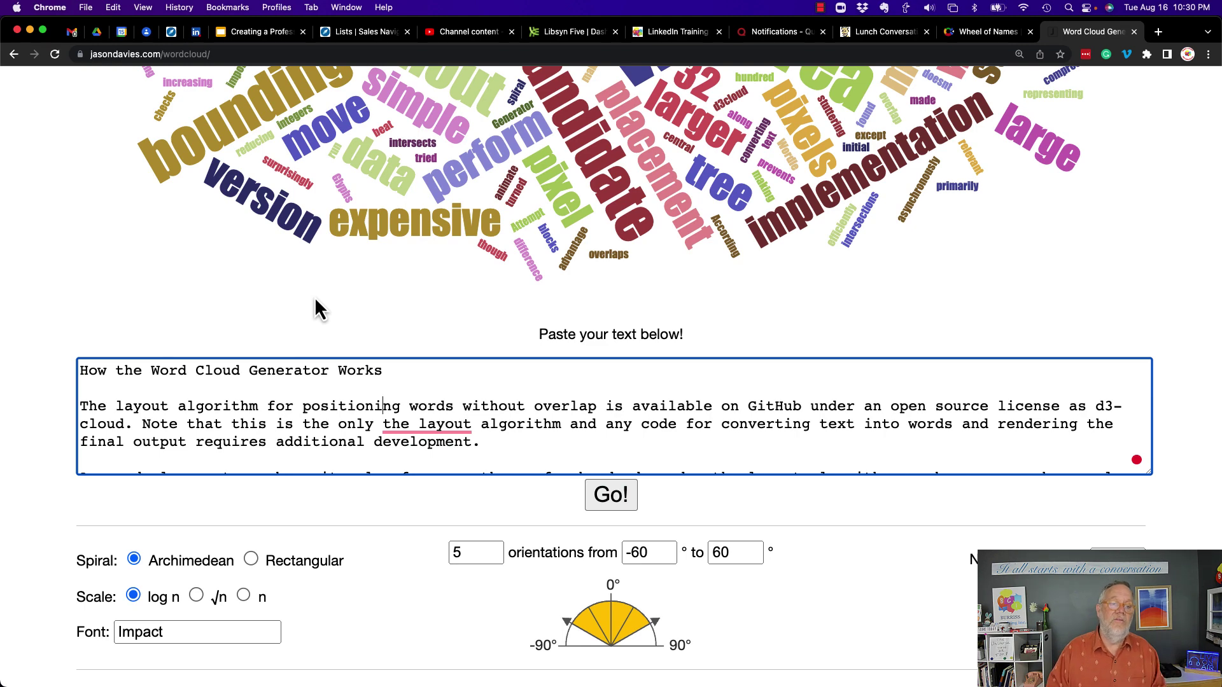
{"action": "left_click", "coordinate": [198, 33]}
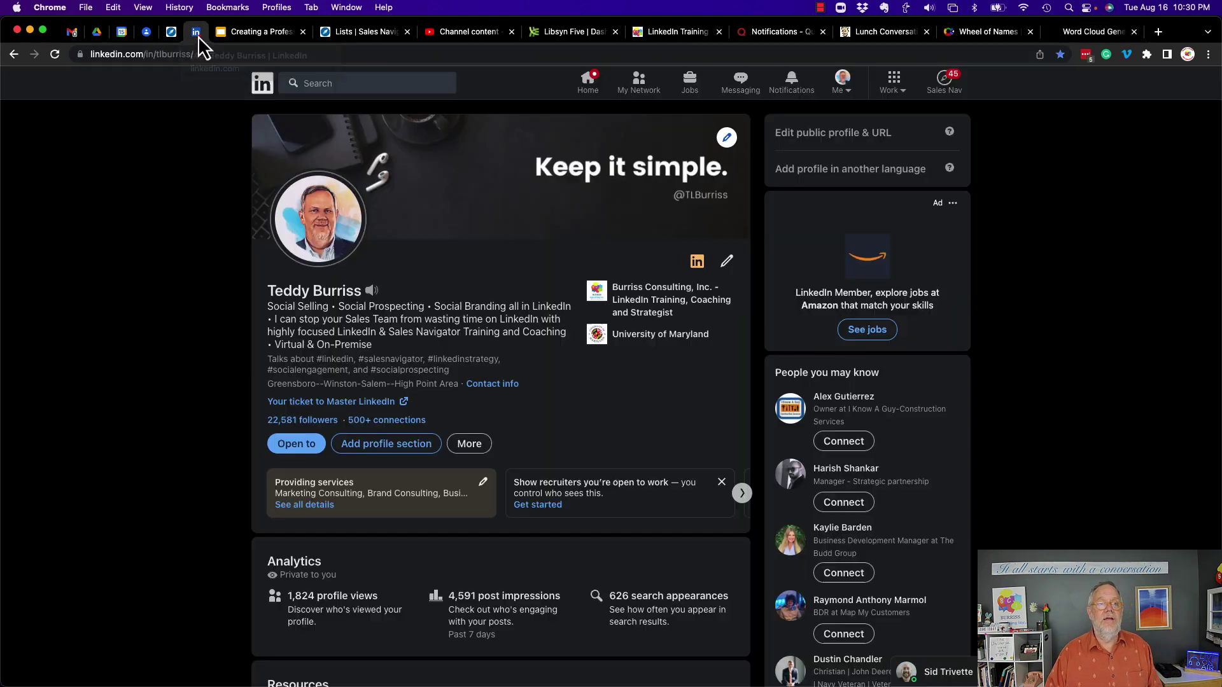
{"action": "scroll", "coordinate": [478, 361], "scroll_direction": "down", "scroll_amount": 12}
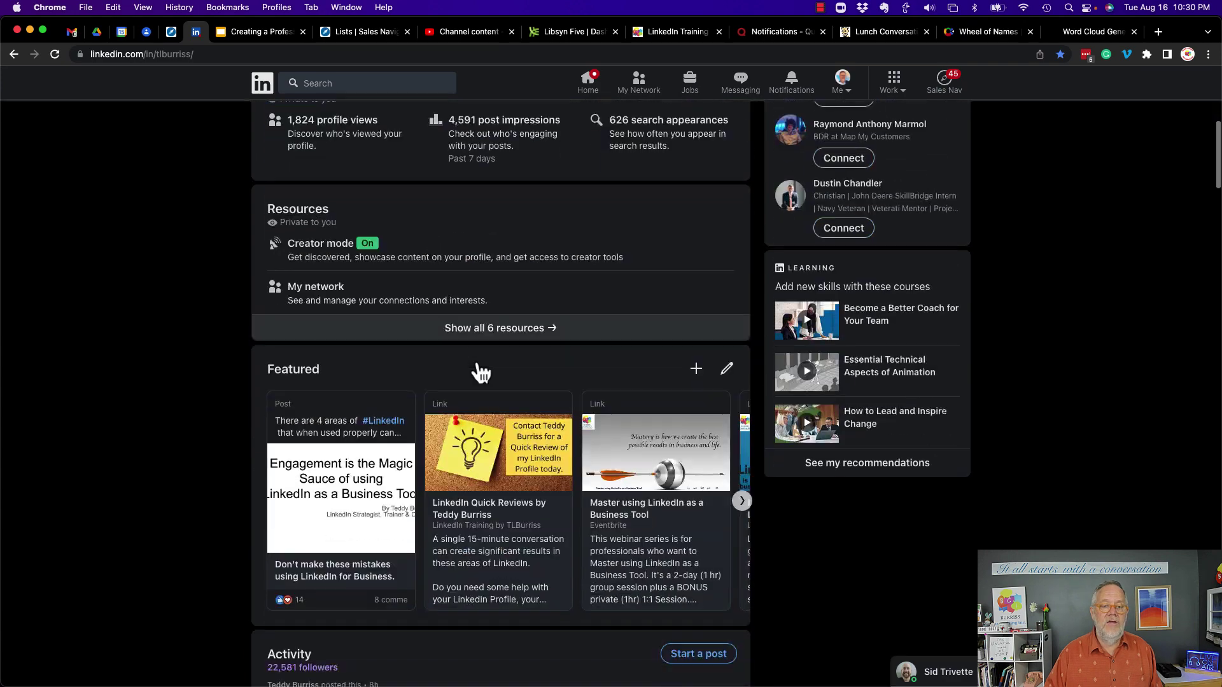
{"action": "scroll", "coordinate": [480, 372], "scroll_direction": "down", "scroll_amount": 5}
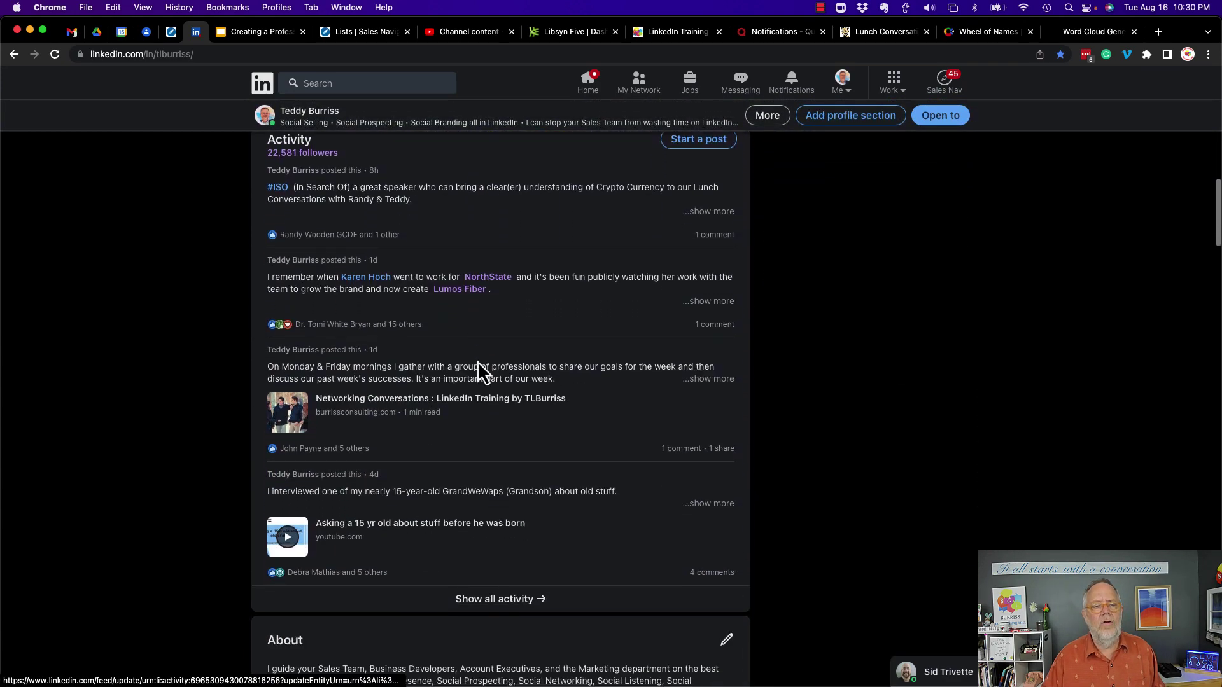
{"action": "scroll", "coordinate": [480, 372], "scroll_direction": "down", "scroll_amount": 5}
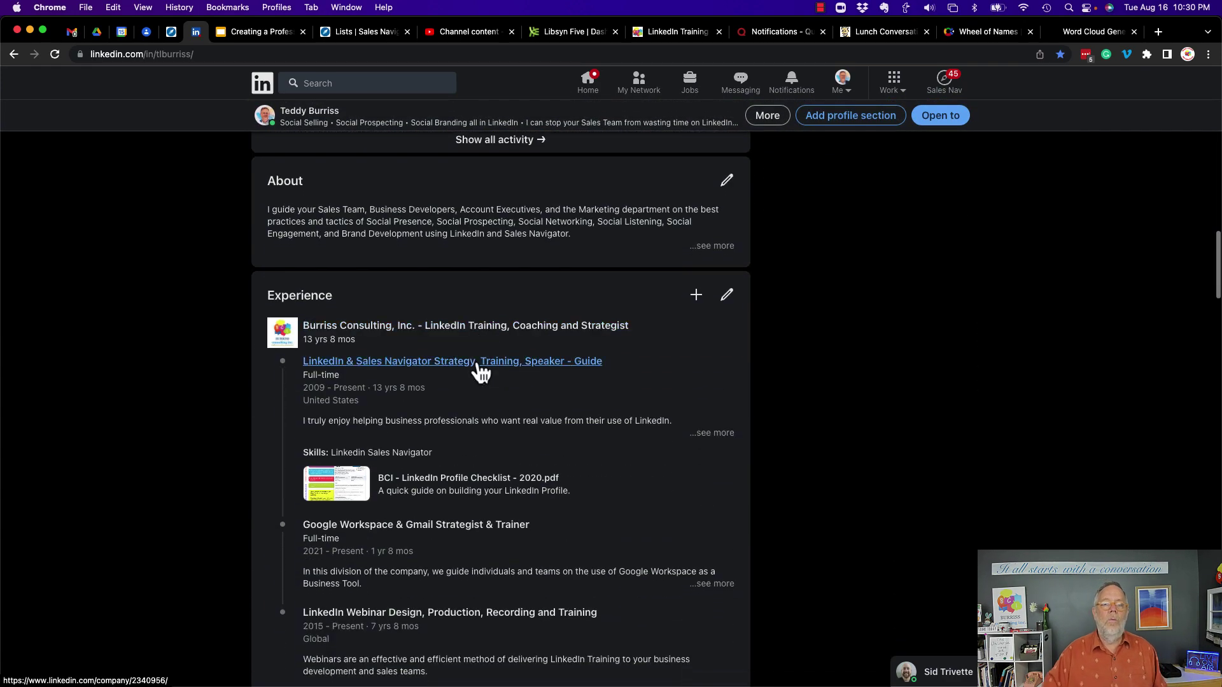
{"action": "left_click", "coordinate": [723, 250]}
{"action": "scroll", "coordinate": [482, 305], "scroll_direction": "up", "scroll_amount": 3}
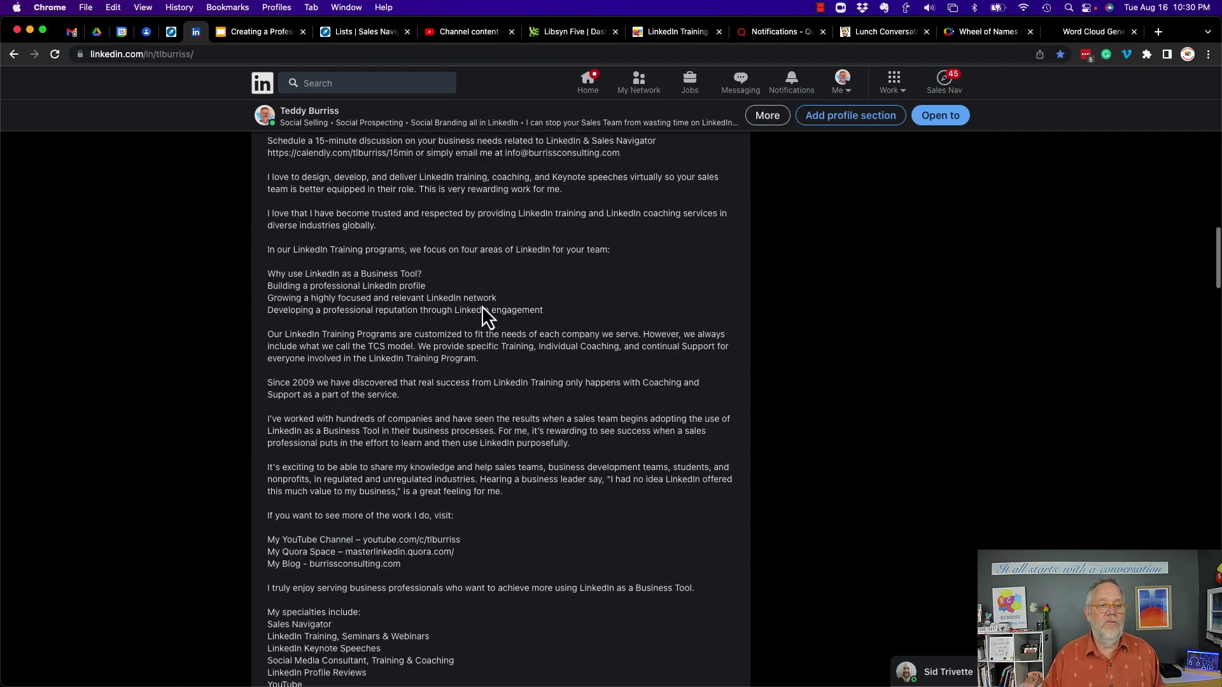
{"action": "left_click_drag", "start_coordinate": [266, 246], "coordinate": [428, 493]}
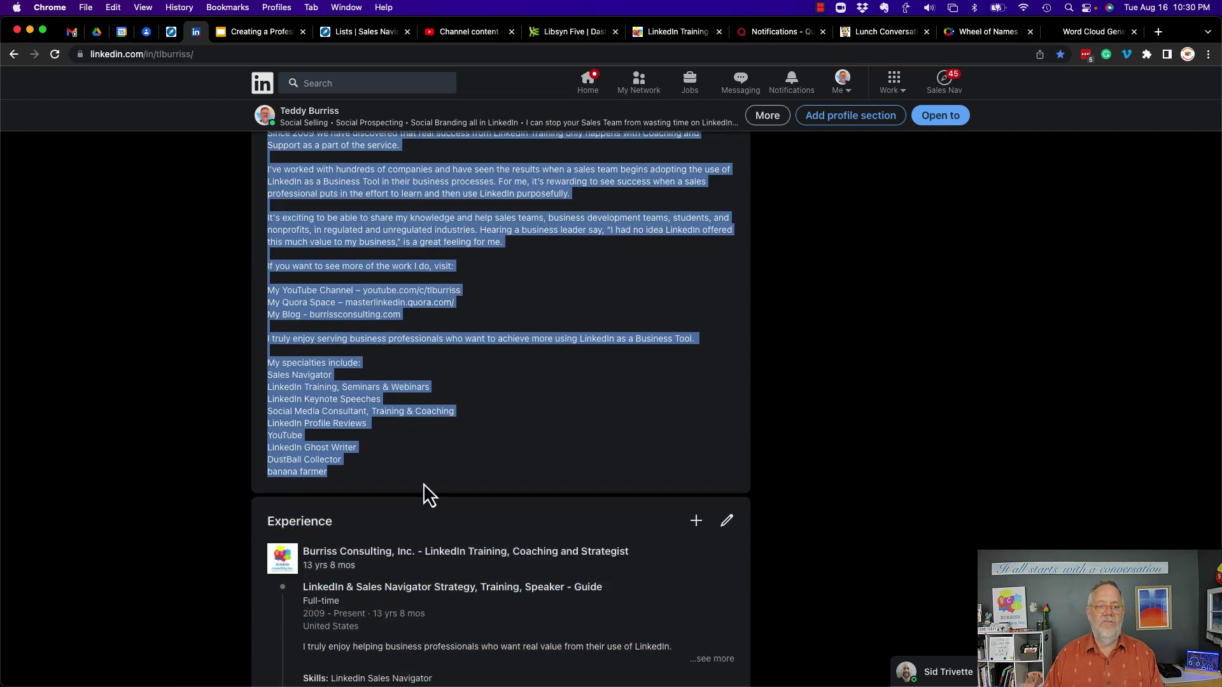
Switch to the Word Cloud Generator, replace the sample text with the copied About text, and add blank lines after it
{"action": "left_click", "coordinate": [1091, 32]}
{"action": "key", "text": "super+a"}
{"action": "key", "text": "super+v"}
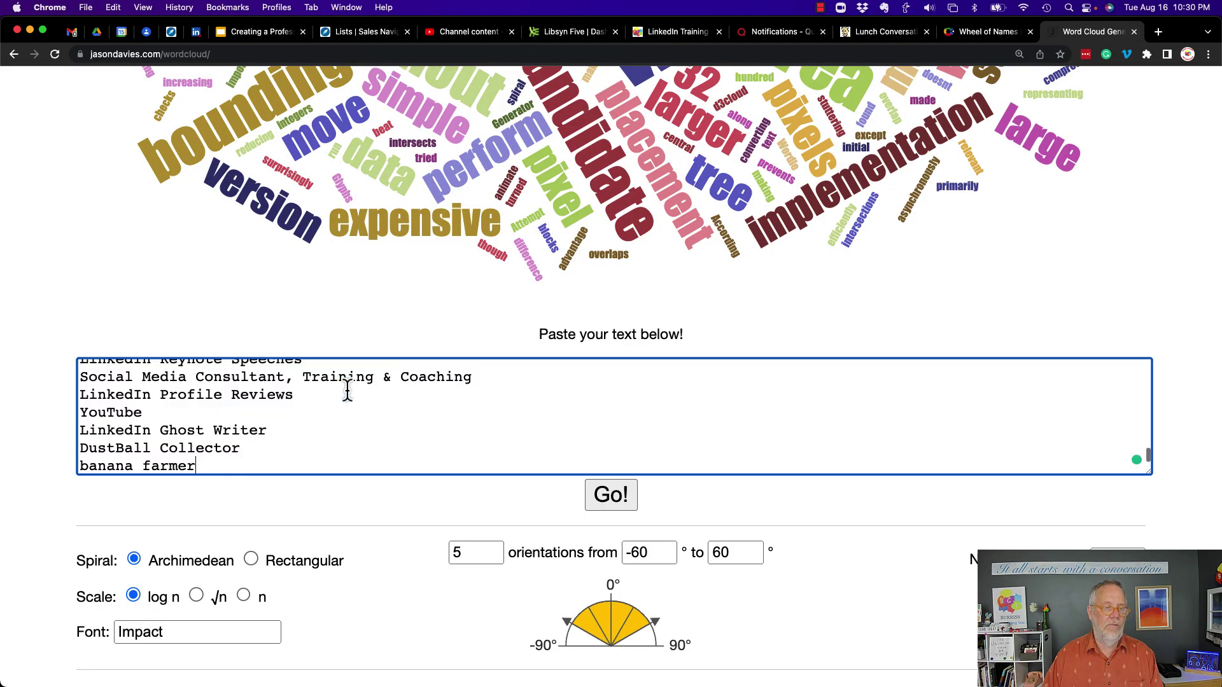
{"action": "key", "text": "Return"}
{"action": "key", "text": "Return"}
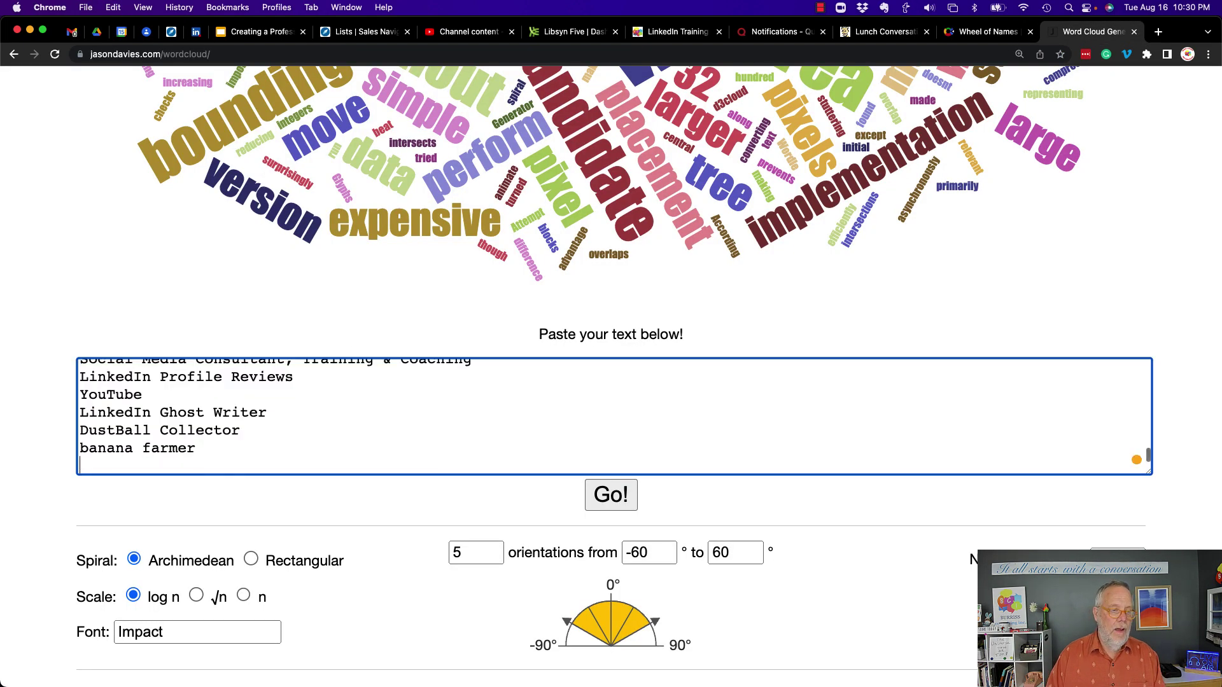
Switch to the LinkedIn profile and expand the descriptions of the three Burriss Consulting roles in the Experience section
{"action": "left_click", "coordinate": [197, 32]}
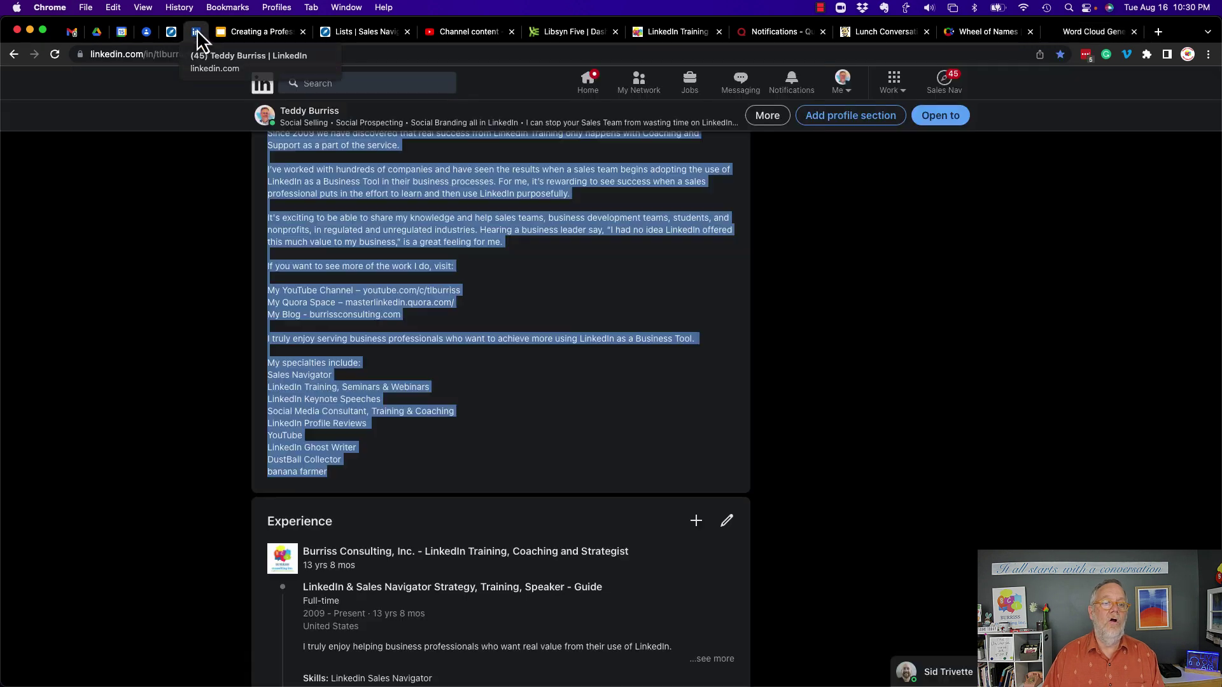
{"action": "scroll", "coordinate": [445, 418], "scroll_direction": "down", "scroll_amount": 5}
{"action": "scroll", "coordinate": [445, 418], "scroll_direction": "down", "scroll_amount": 1}
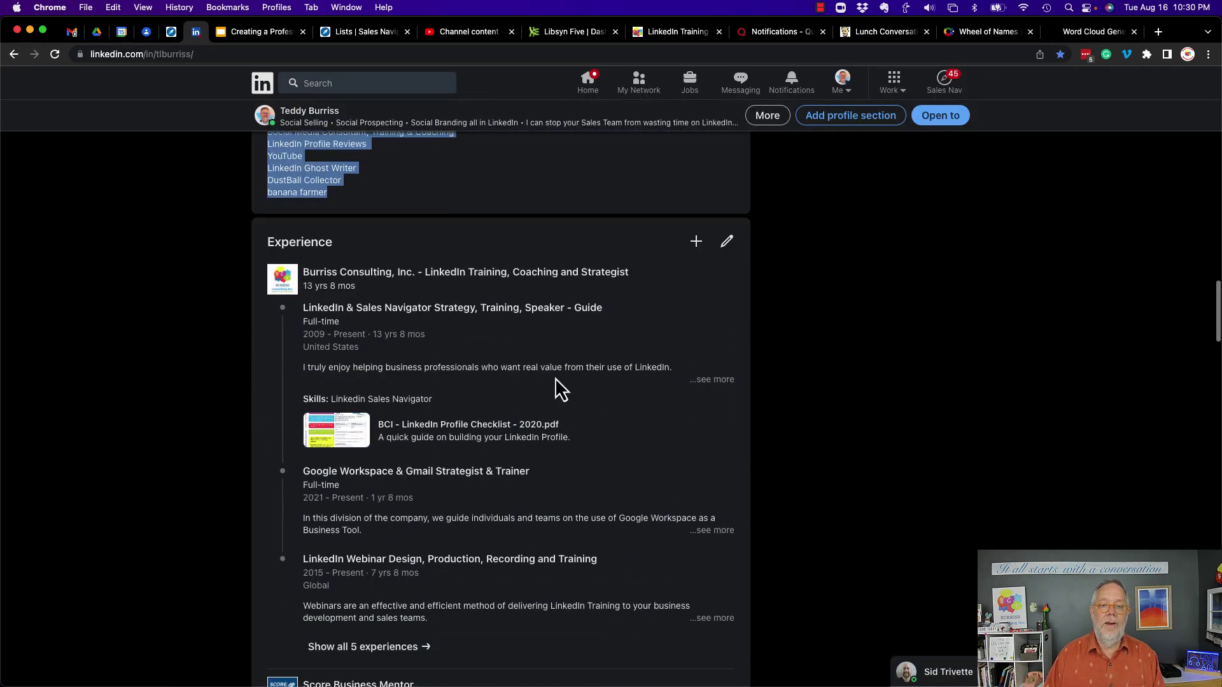
{"action": "left_click", "coordinate": [714, 382]}
{"action": "scroll", "coordinate": [714, 386], "scroll_direction": "down", "scroll_amount": 8}
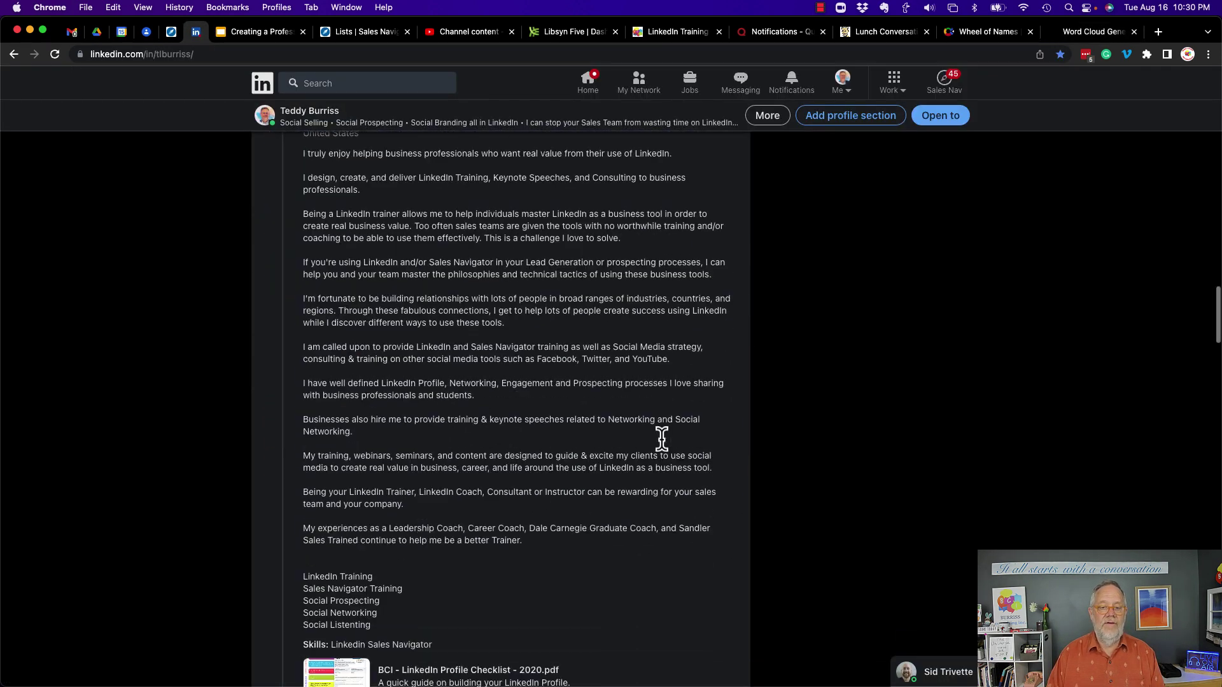
{"action": "left_click", "coordinate": [711, 457]}
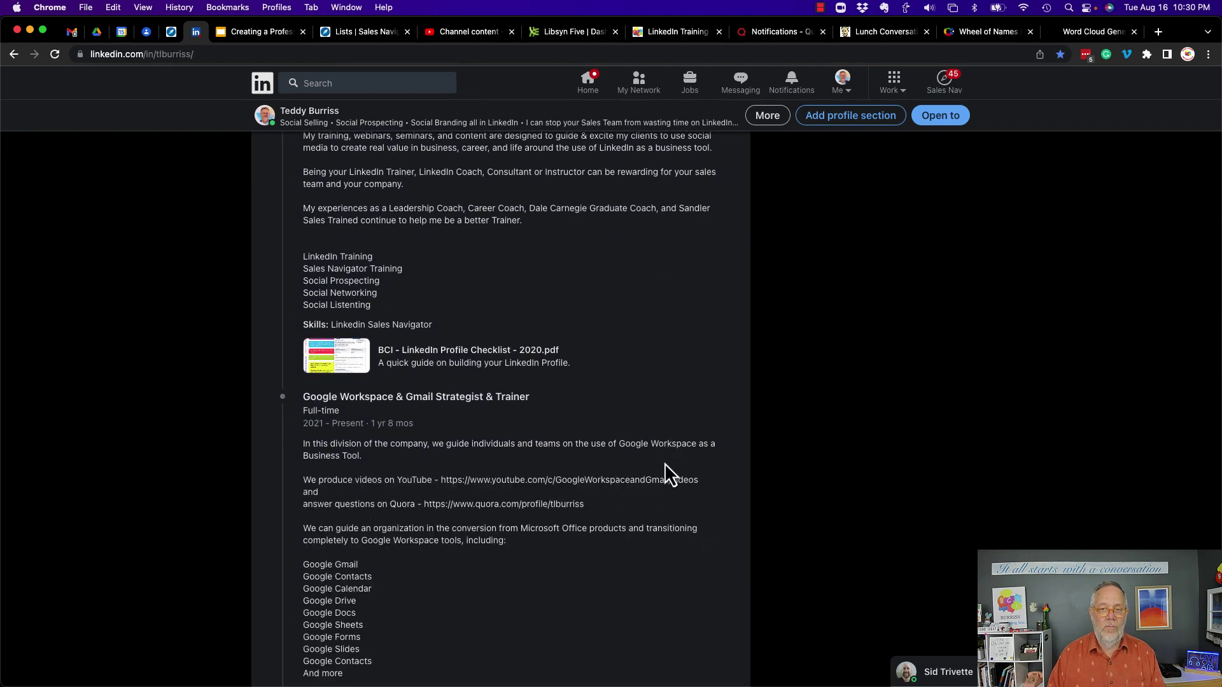
{"action": "scroll", "coordinate": [646, 480], "scroll_direction": "down", "scroll_amount": 6}
{"action": "left_click", "coordinate": [714, 404]}
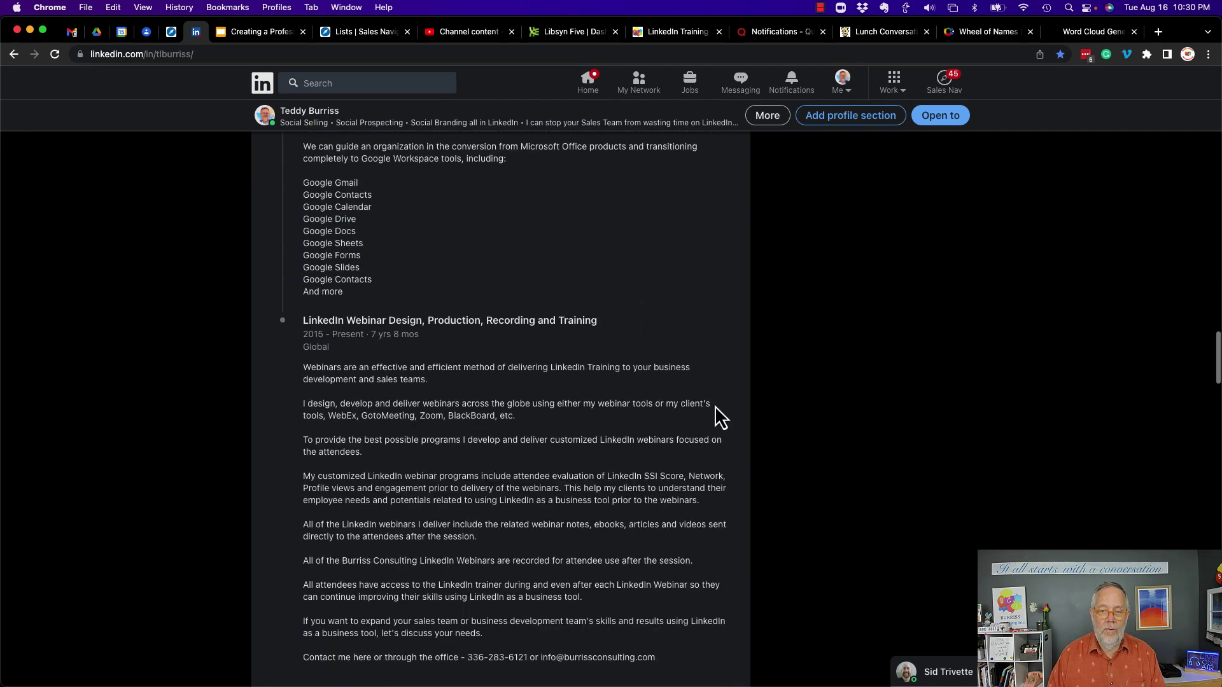
{"action": "scroll", "coordinate": [605, 445], "scroll_direction": "down", "scroll_amount": 4}
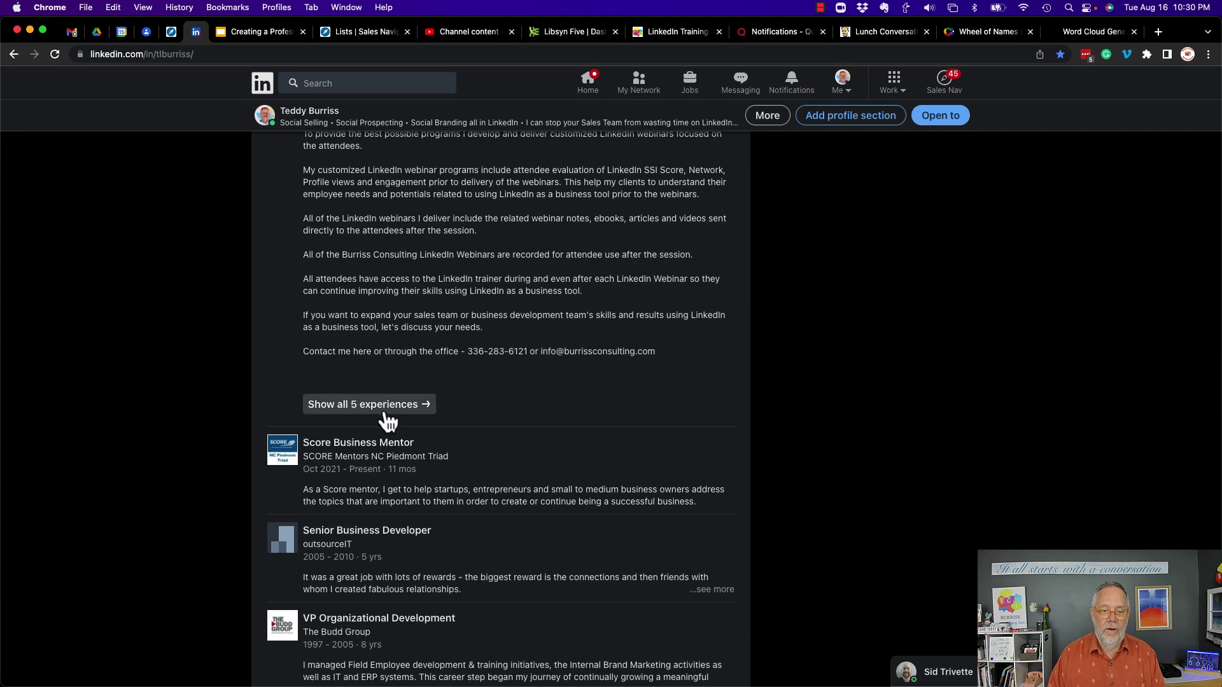
Open the full Experience list and copy its text from the last role's description up to the Burriss Consulting entry
{"action": "left_click", "coordinate": [385, 407]}
{"action": "scroll", "coordinate": [662, 338], "scroll_direction": "down", "scroll_amount": 9}
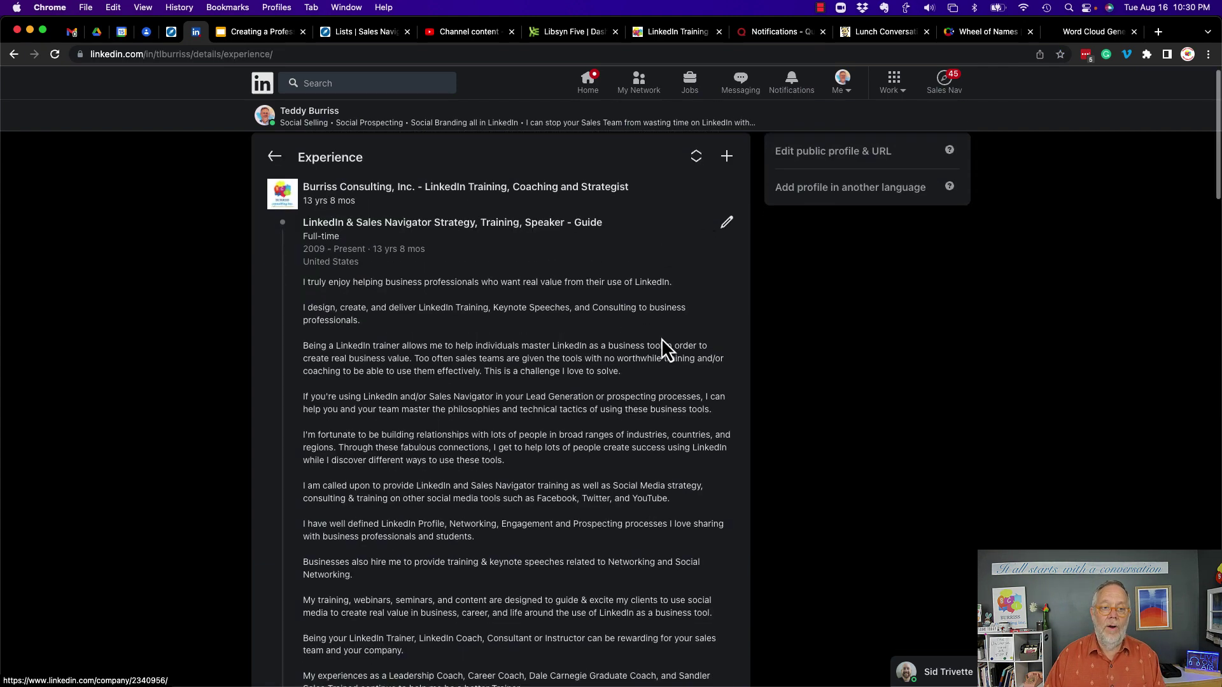
{"action": "scroll", "coordinate": [662, 338], "scroll_direction": "down", "scroll_amount": 14}
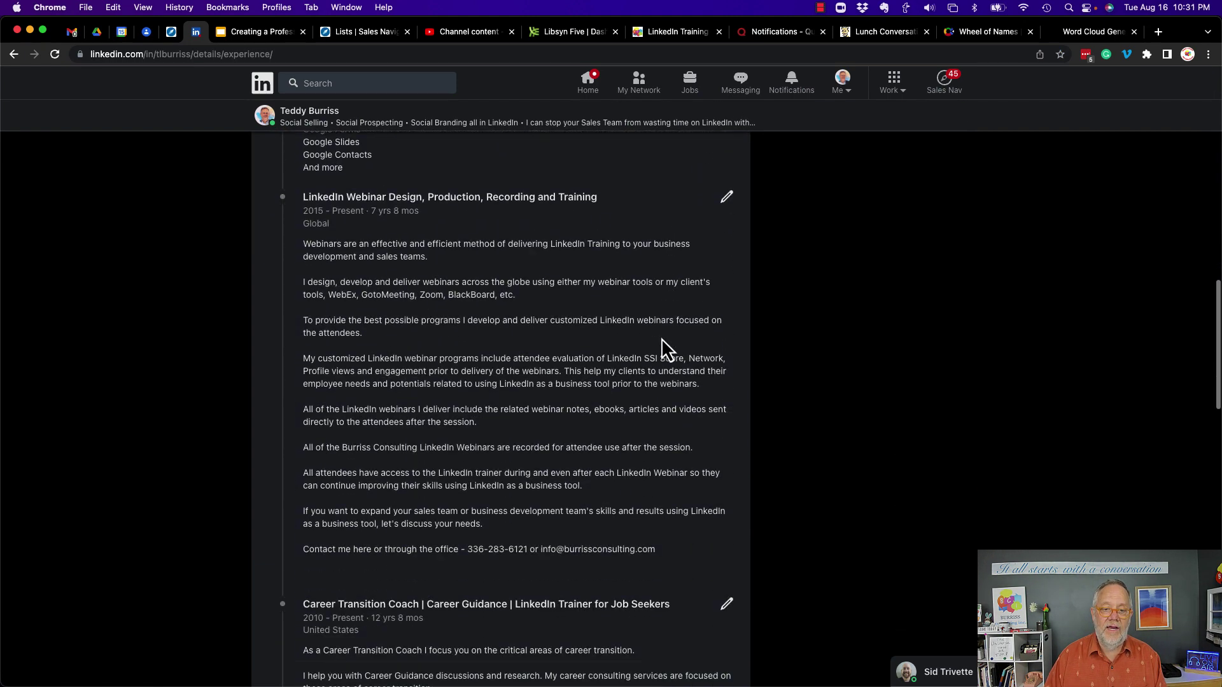
{"action": "scroll", "coordinate": [662, 338], "scroll_direction": "down", "scroll_amount": 7}
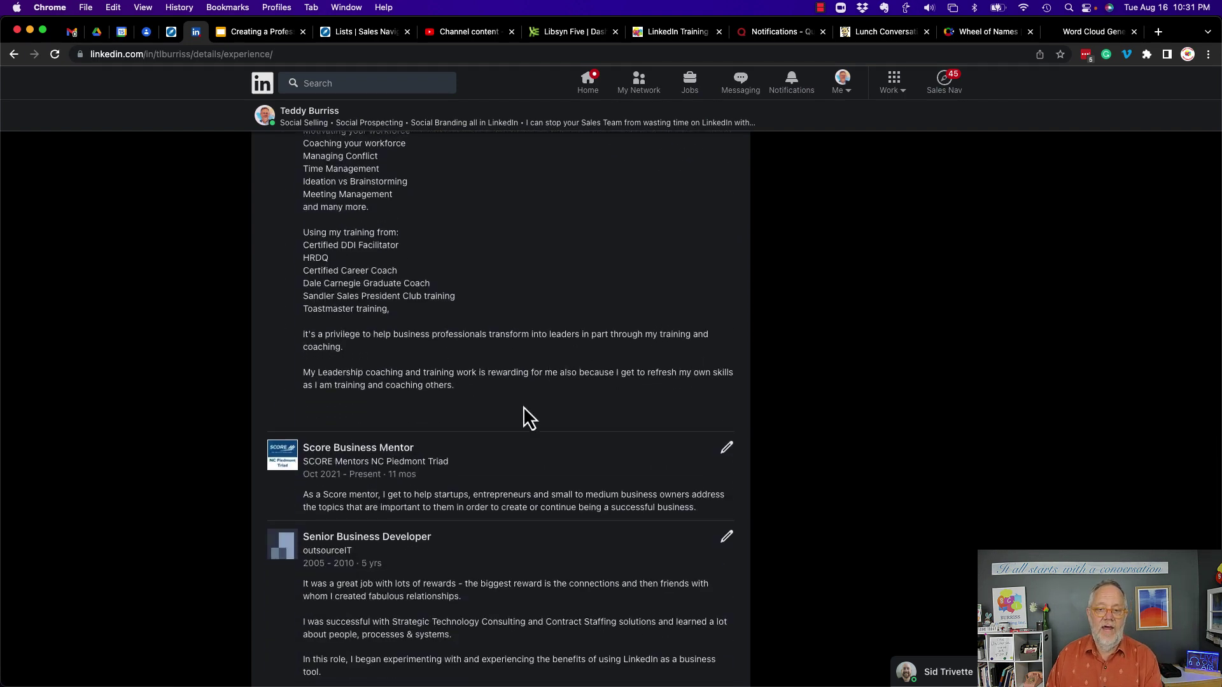
{"action": "scroll", "coordinate": [635, 563], "scroll_direction": "down", "scroll_amount": 5}
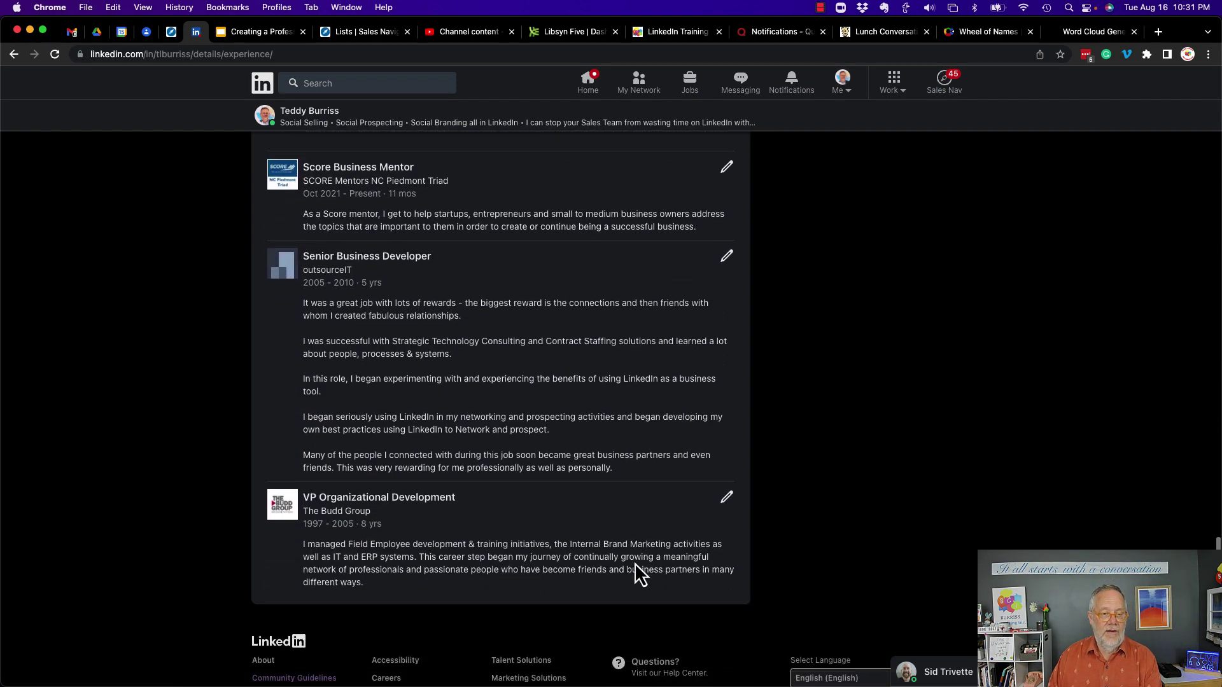
{"action": "left_click_drag", "start_coordinate": [371, 584], "coordinate": [341, 220]}
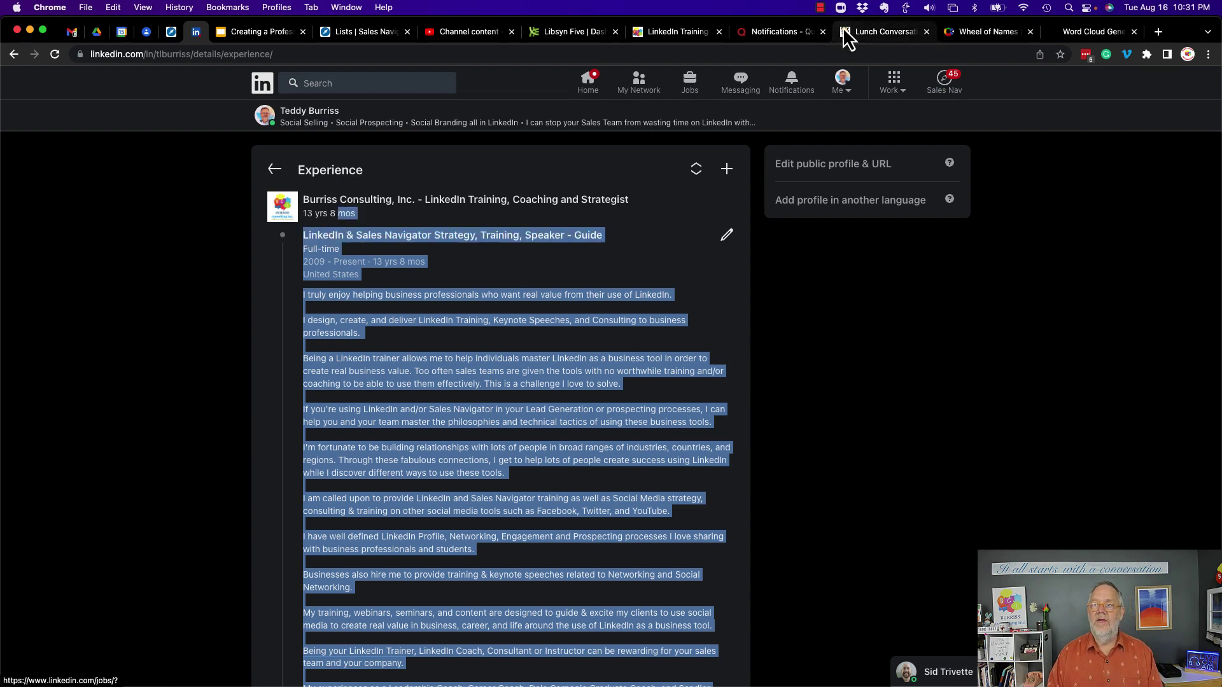
Switch to the Word Cloud Generator, paste the Experience text below the About text, and highlight part of the repeated 1997 - 2005 date line
{"action": "left_click", "coordinate": [1058, 33]}
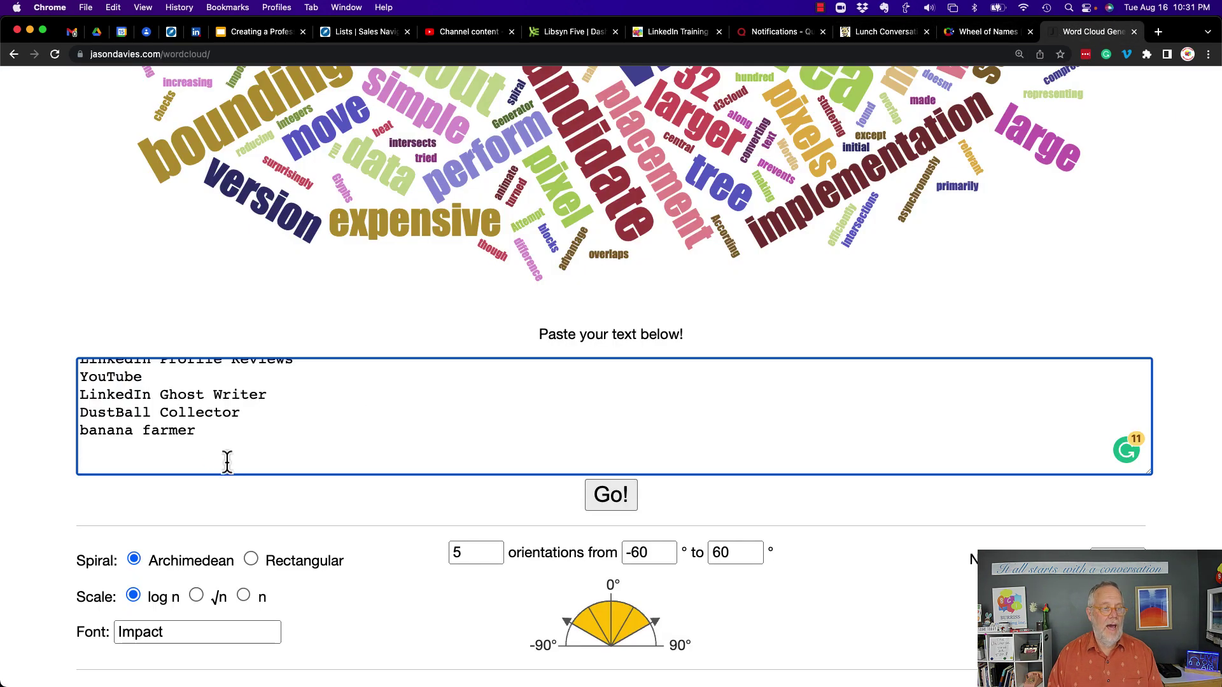
{"action": "key", "text": "super+v"}
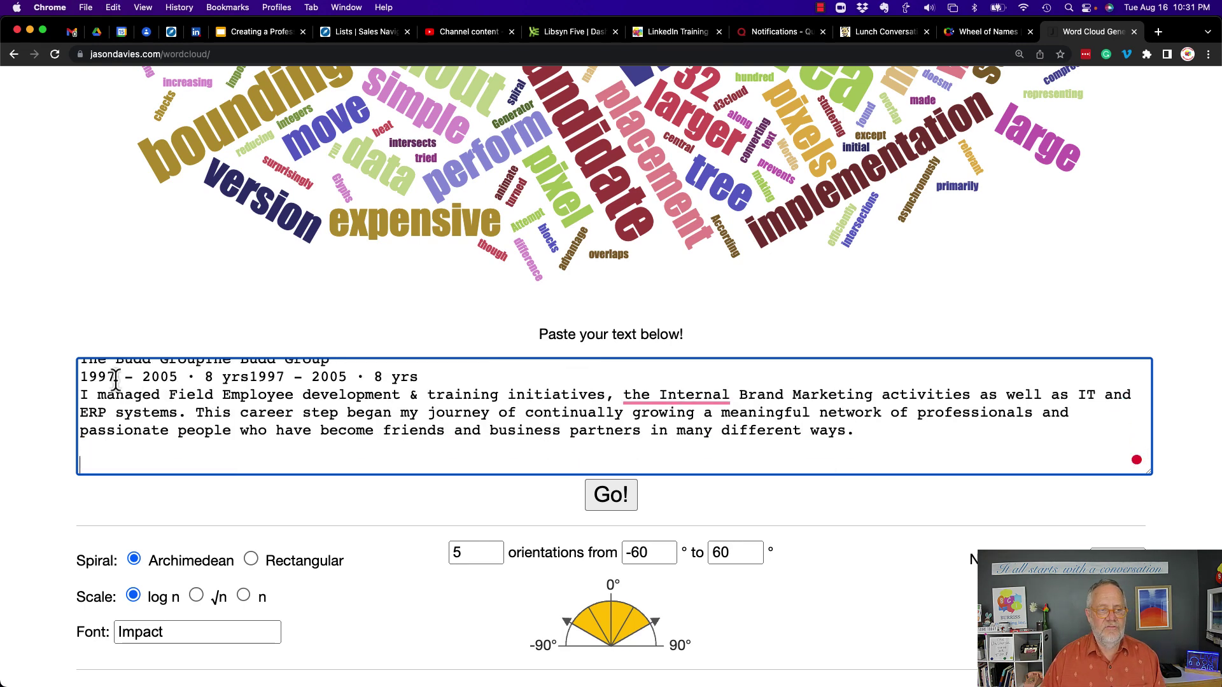
{"action": "left_click_drag", "start_coordinate": [116, 377], "coordinate": [276, 378]}
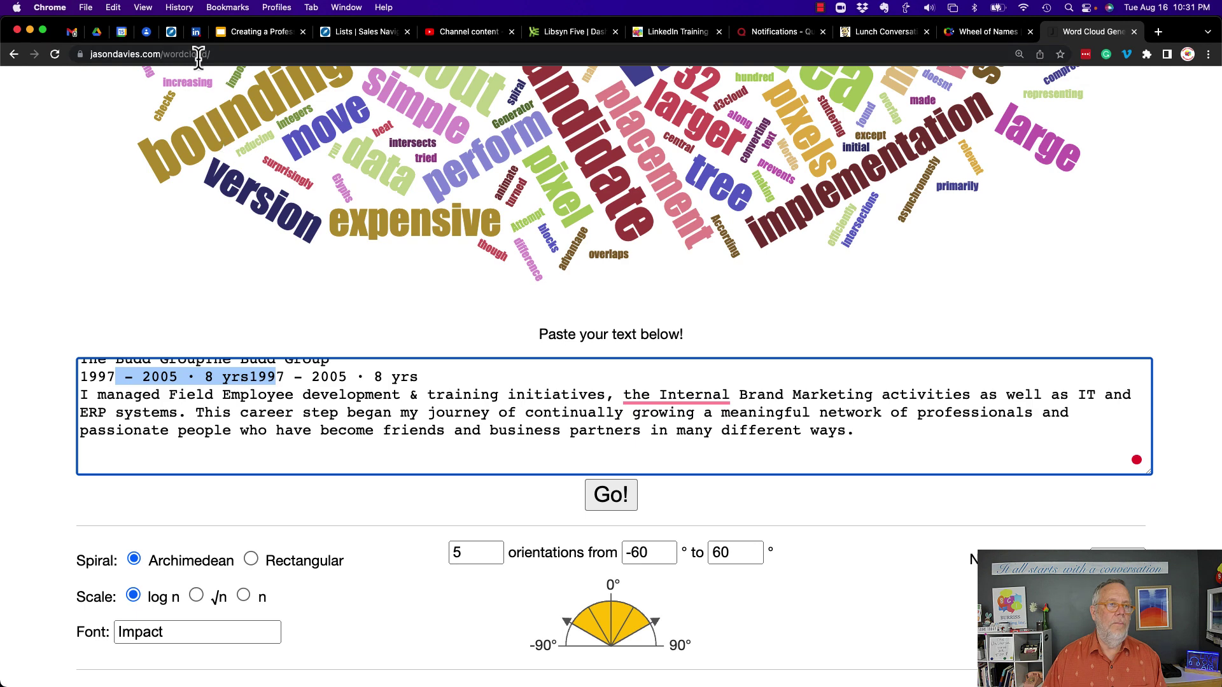
Return to the main LinkedIn profile, expand the first two entries under Recommendations, and open the full list of received recommendations
{"action": "left_click", "coordinate": [196, 33]}
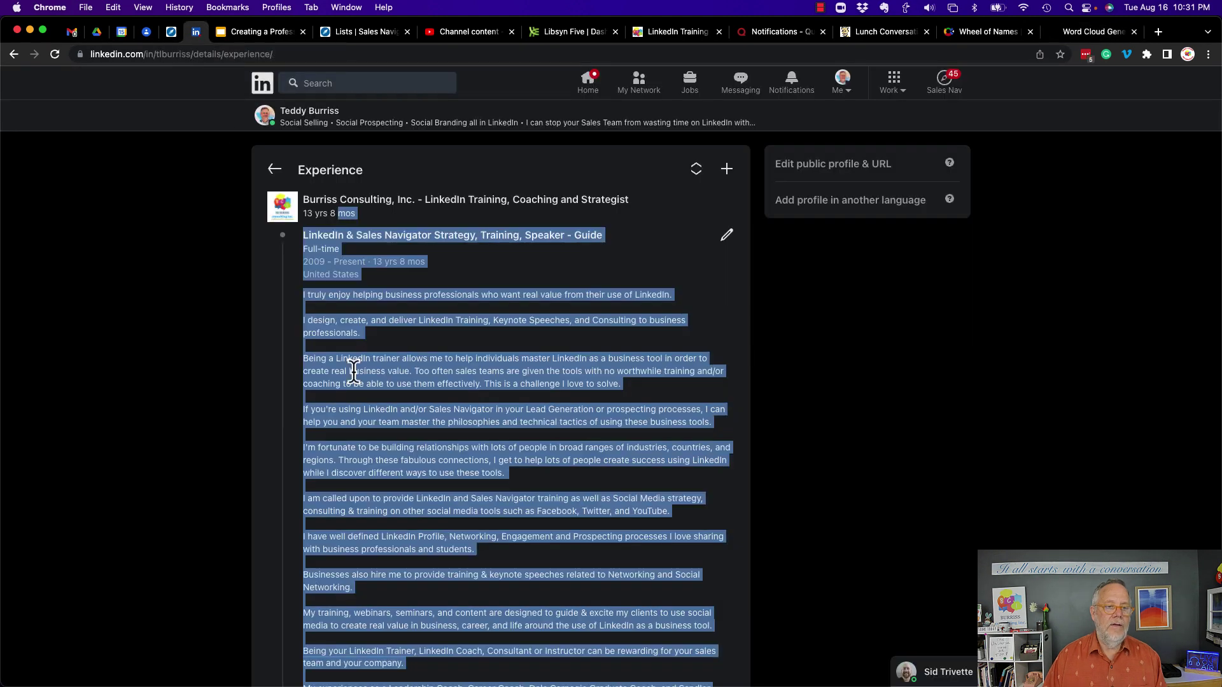
{"action": "left_click", "coordinate": [270, 172]}
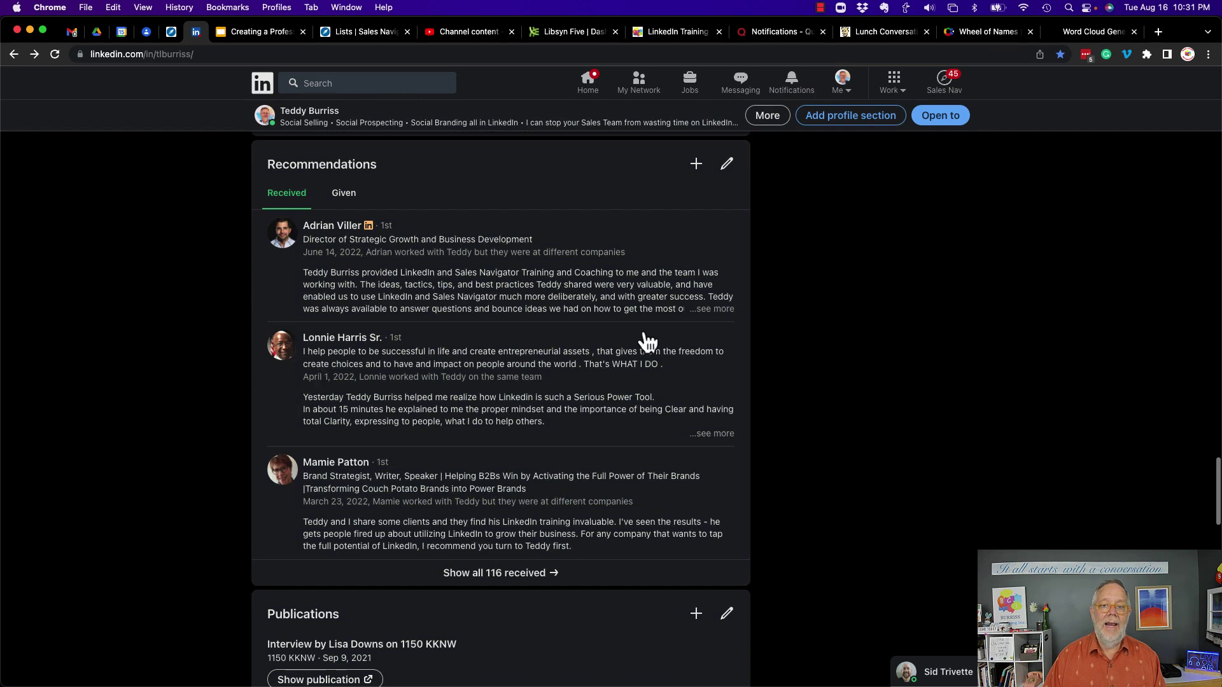
{"action": "left_click", "coordinate": [713, 310]}
{"action": "left_click", "coordinate": [712, 484]}
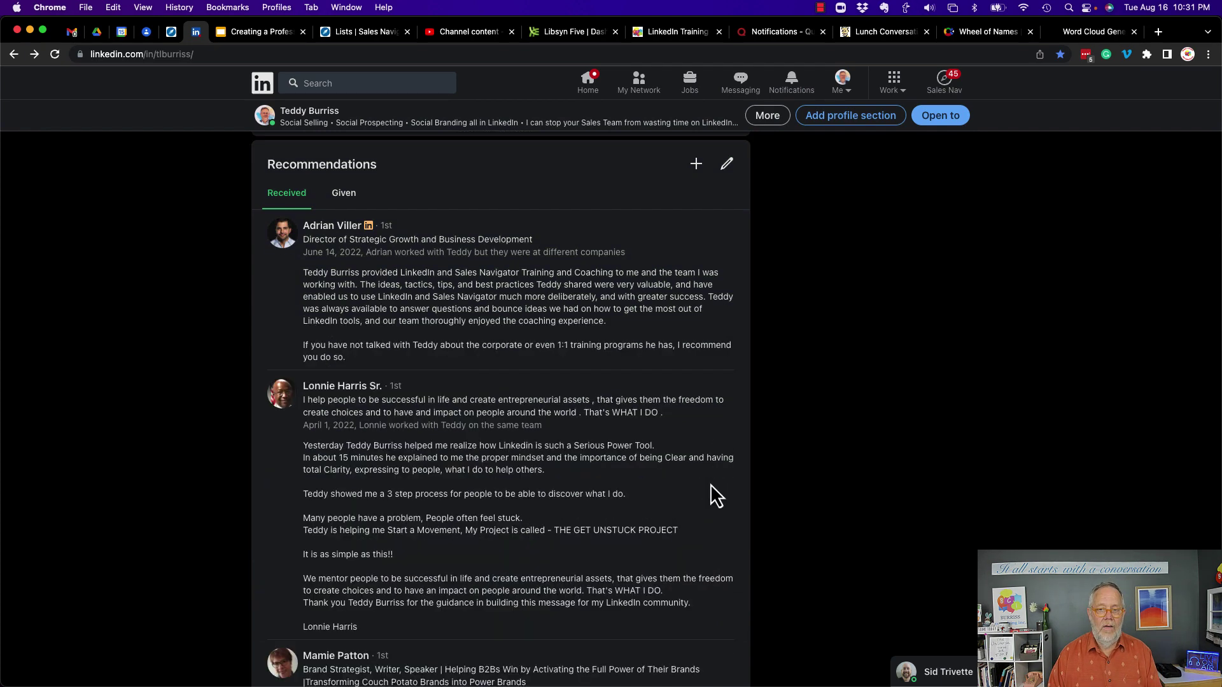
{"action": "scroll", "coordinate": [614, 481], "scroll_direction": "down", "scroll_amount": 4}
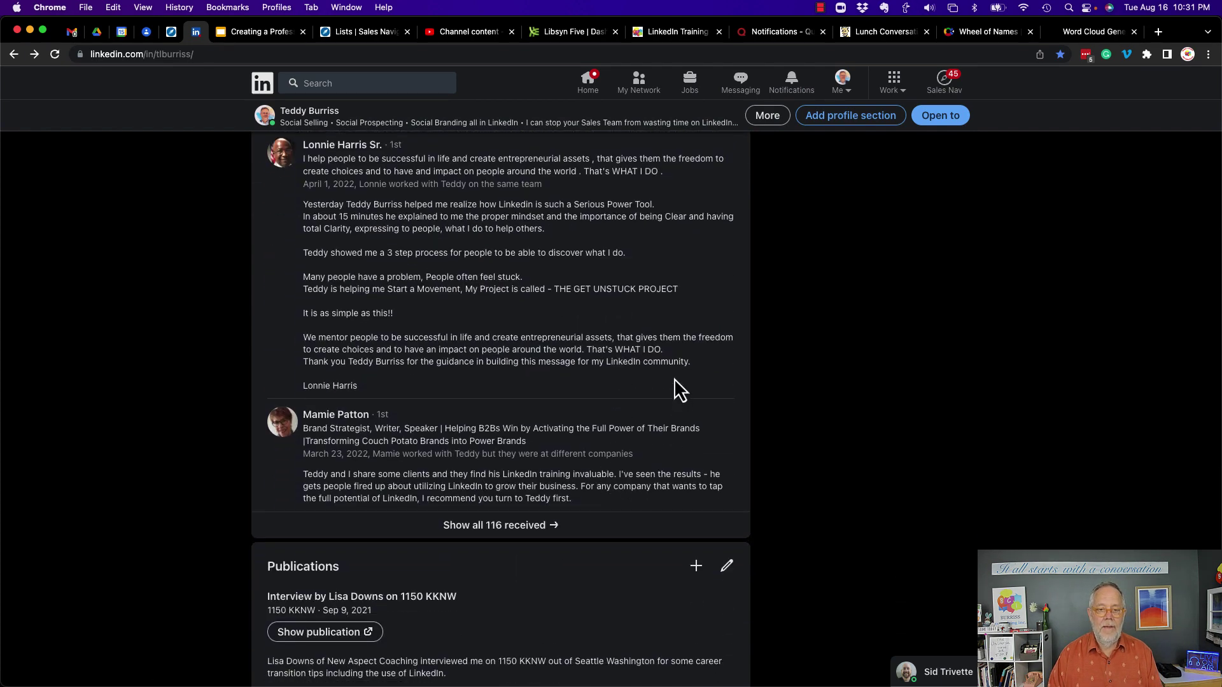
{"action": "left_click", "coordinate": [528, 526]}
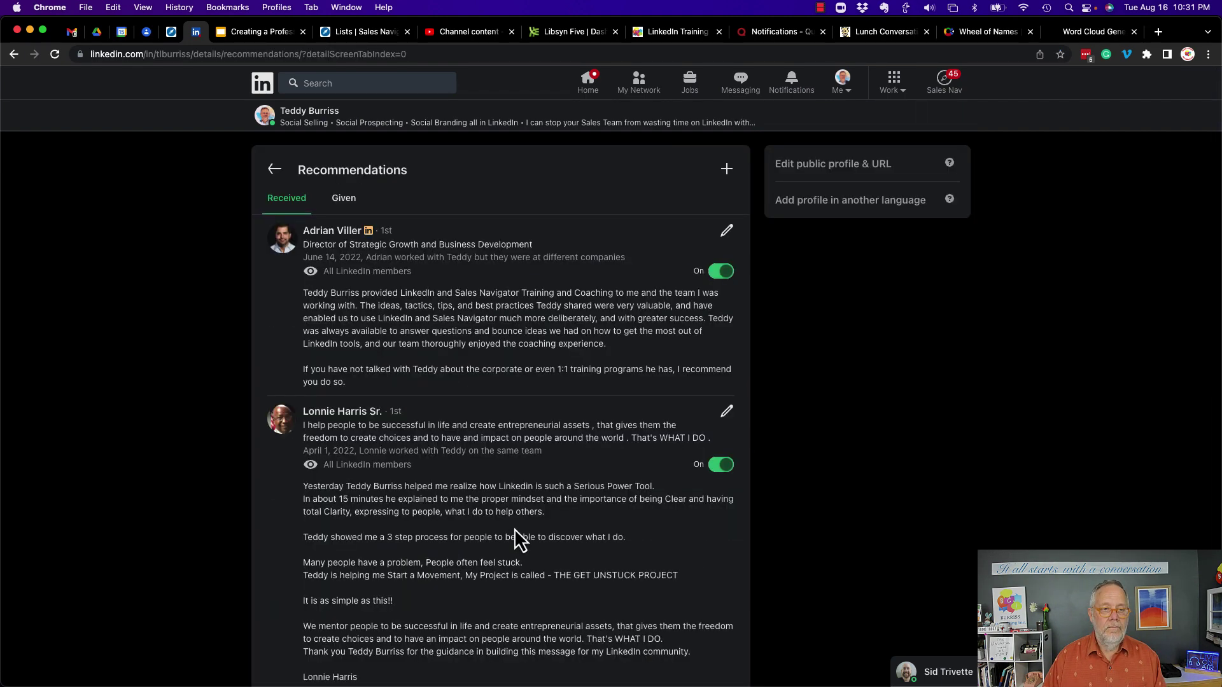
Load more received recommendations and copy the text from the Instructor | Trainer | Coach entry of January 29, 2016 up to the first recommendation
{"action": "scroll", "coordinate": [674, 470], "scroll_direction": "down", "scroll_amount": 3}
{"action": "scroll", "coordinate": [672, 463], "scroll_direction": "down", "scroll_amount": 8}
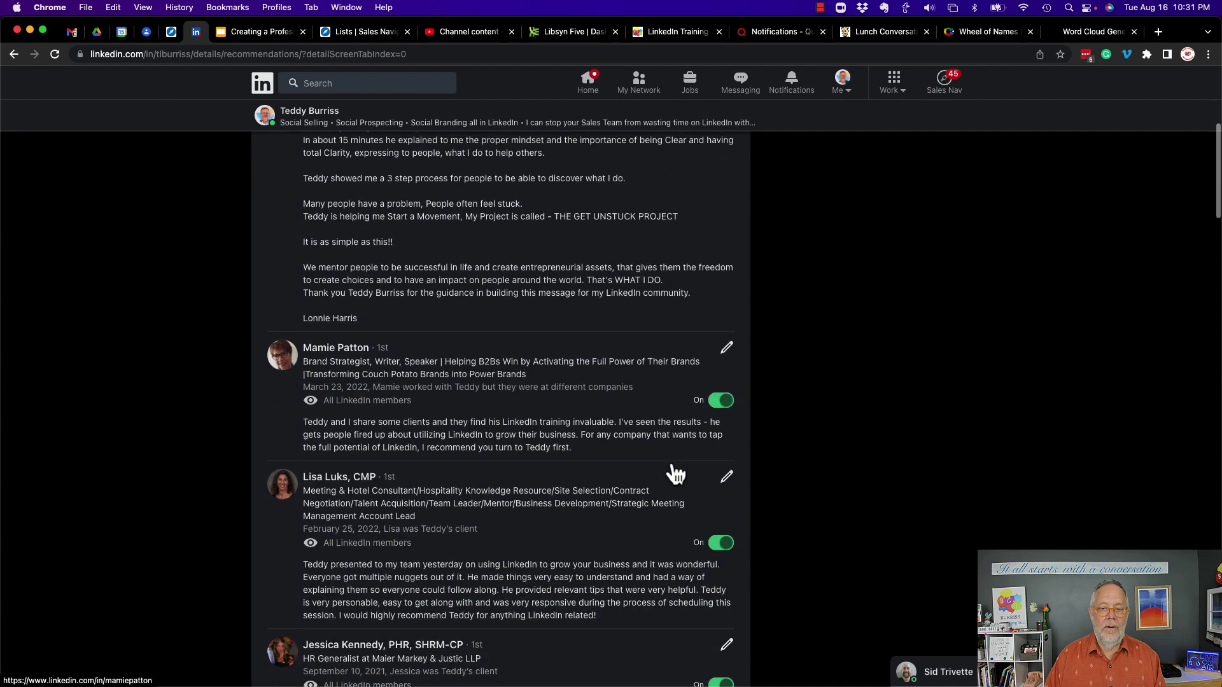
{"action": "scroll", "coordinate": [674, 474], "scroll_direction": "down", "scroll_amount": 7}
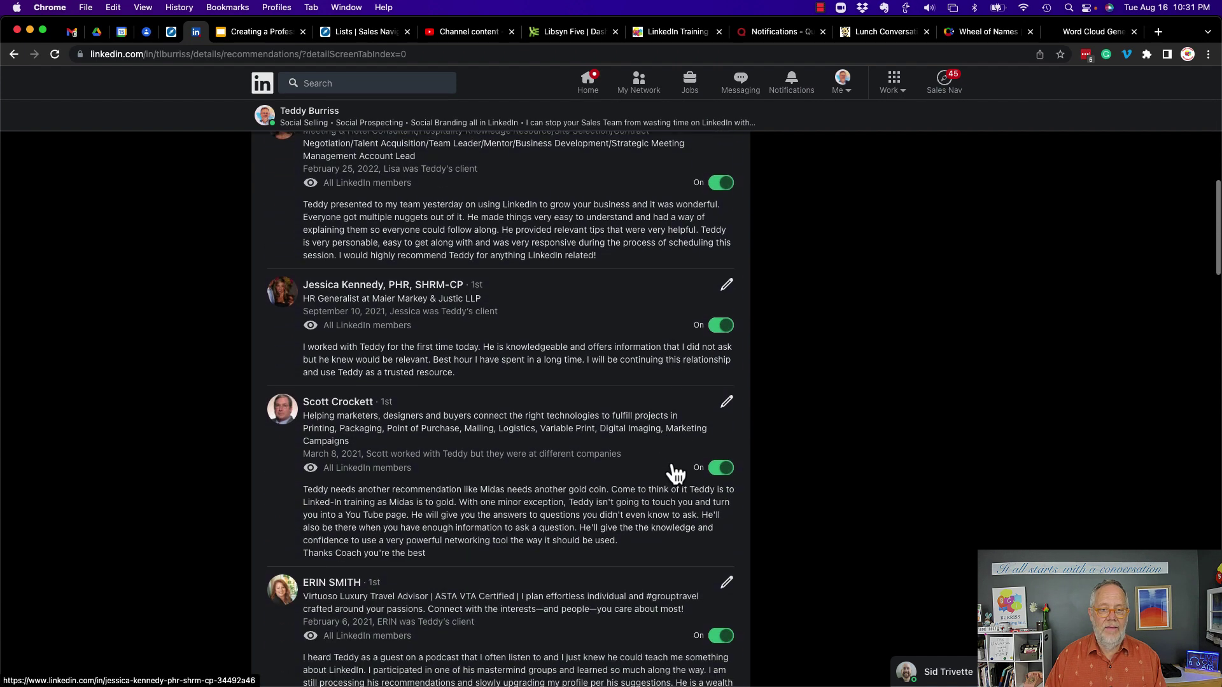
{"action": "scroll", "coordinate": [672, 462], "scroll_direction": "down", "scroll_amount": 9}
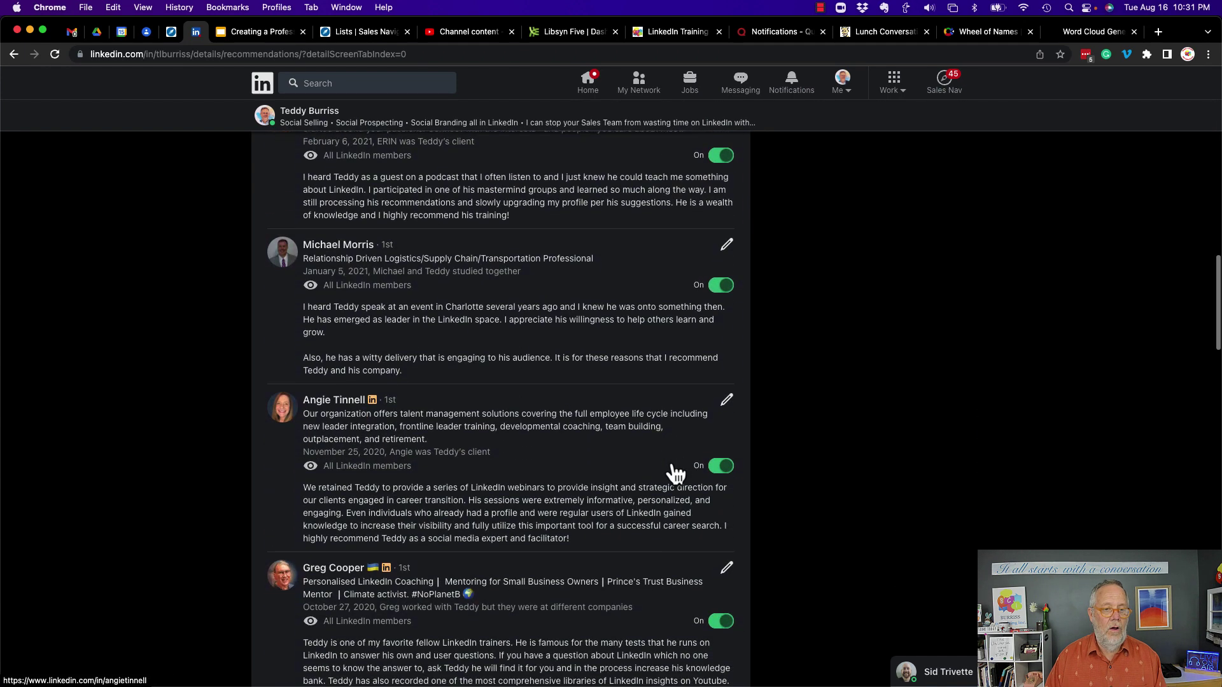
{"action": "scroll", "coordinate": [672, 462], "scroll_direction": "down", "scroll_amount": 14}
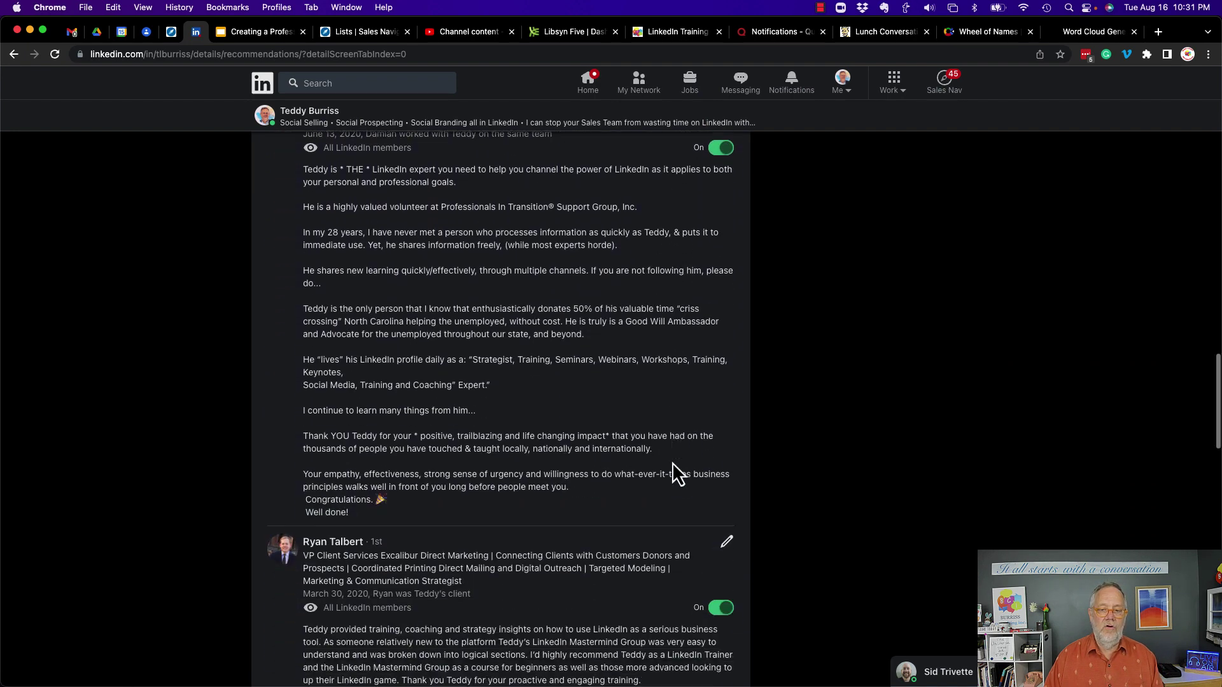
{"action": "scroll", "coordinate": [672, 462], "scroll_direction": "down", "scroll_amount": 14}
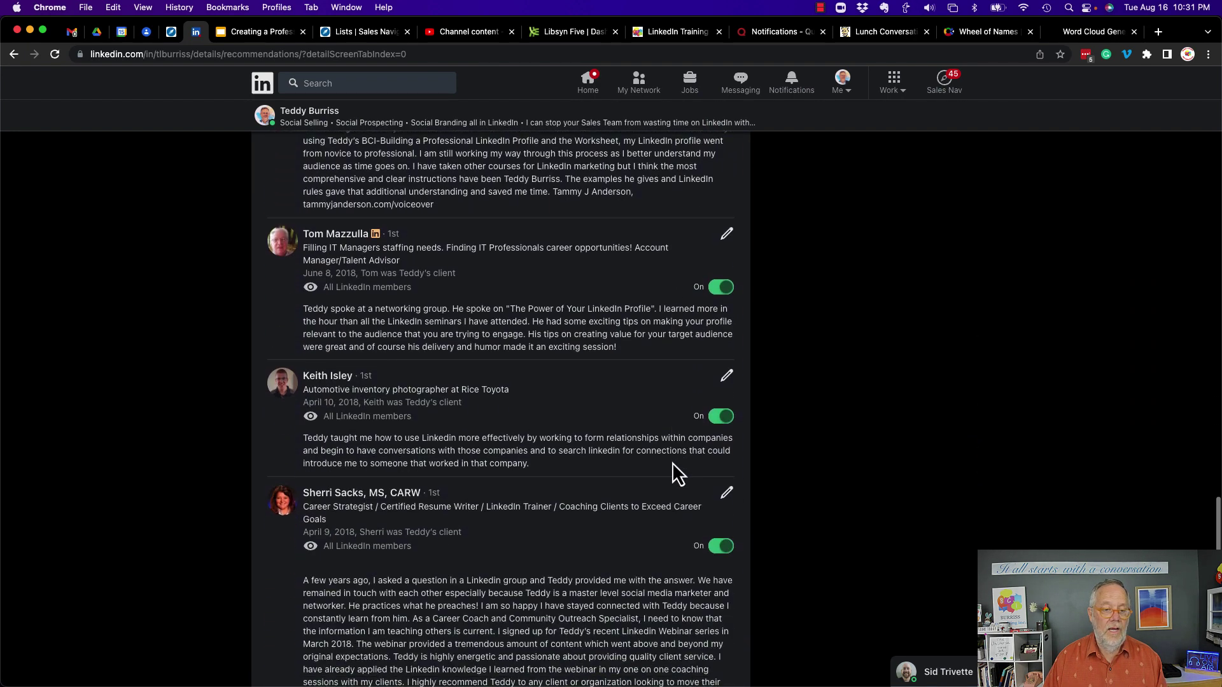
{"action": "left_click", "coordinate": [676, 478]}
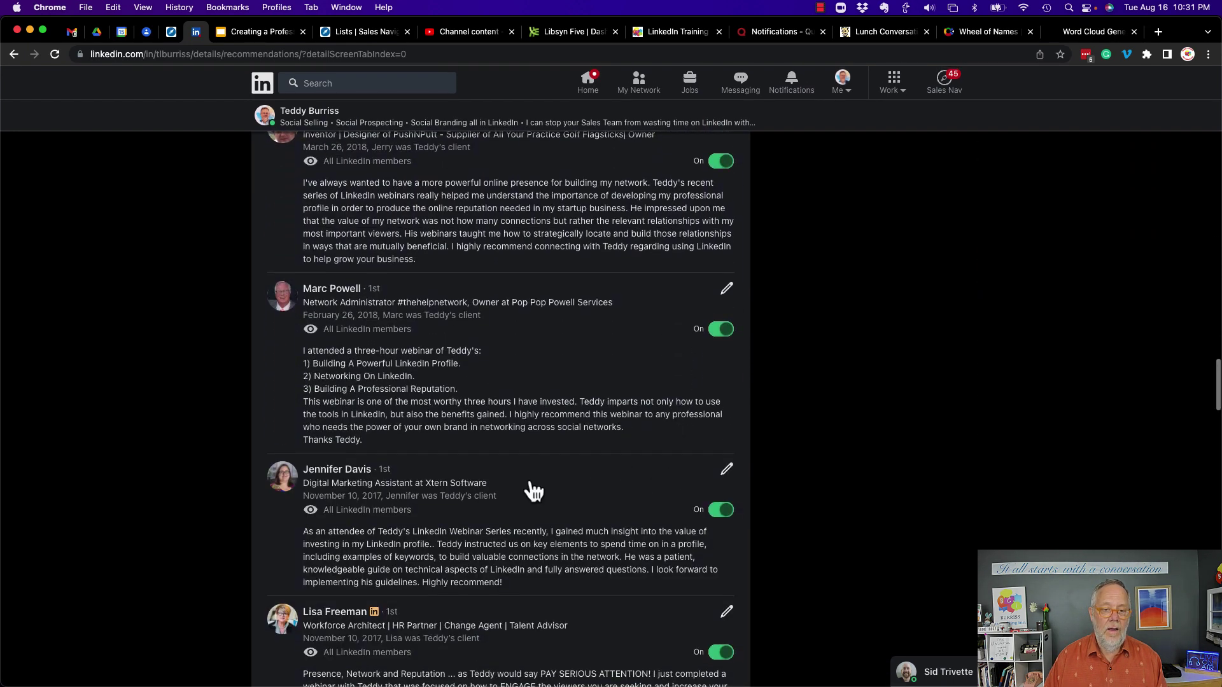
{"action": "scroll", "coordinate": [551, 490], "scroll_direction": "down", "scroll_amount": 11}
{"action": "scroll", "coordinate": [551, 488], "scroll_direction": "down", "scroll_amount": 12}
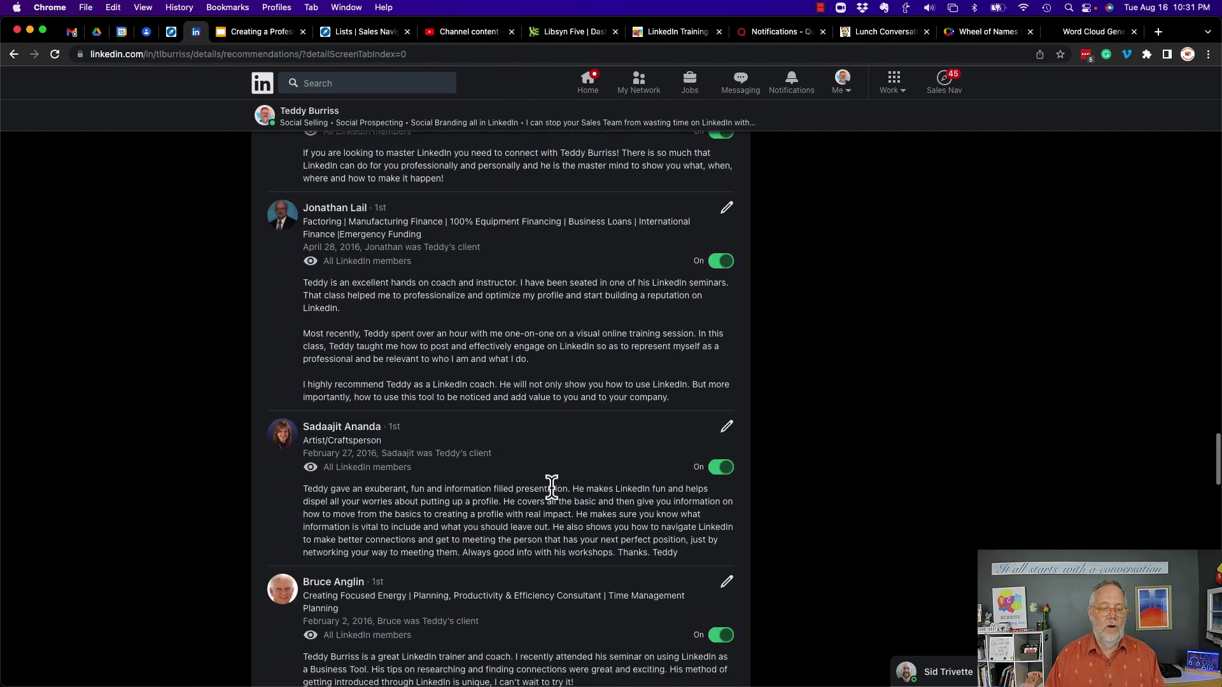
{"action": "scroll", "coordinate": [551, 488], "scroll_direction": "down", "scroll_amount": 1}
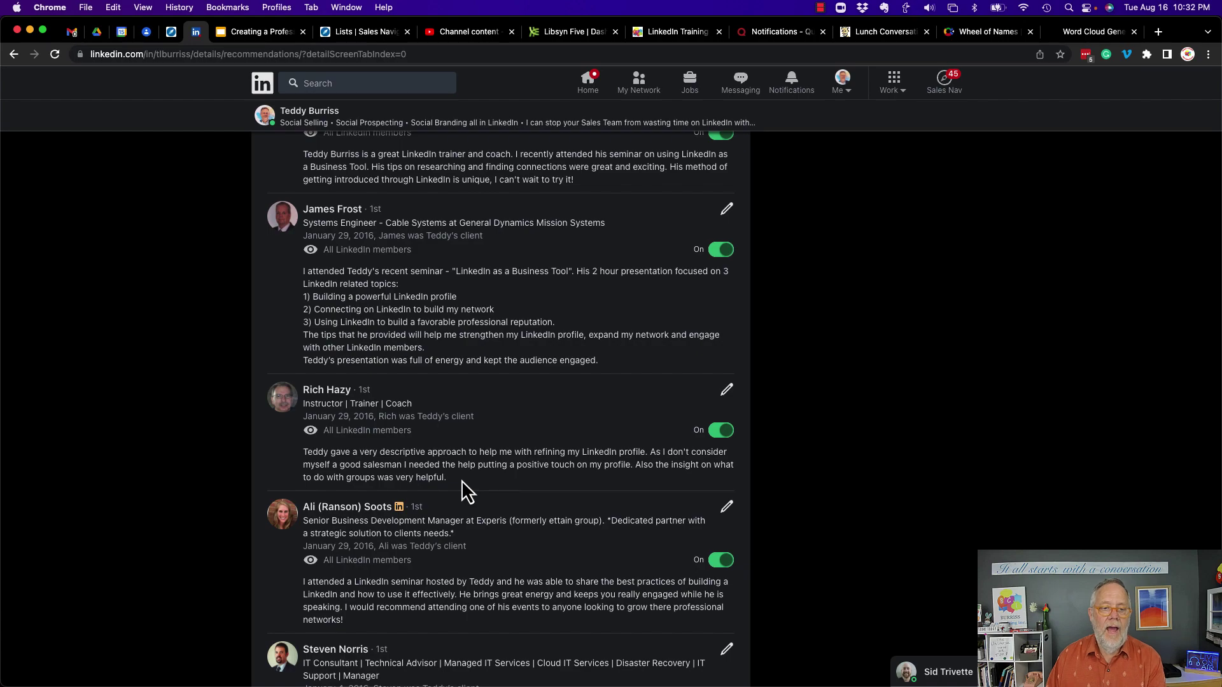
{"action": "left_click_drag", "start_coordinate": [461, 479], "coordinate": [470, 57]}
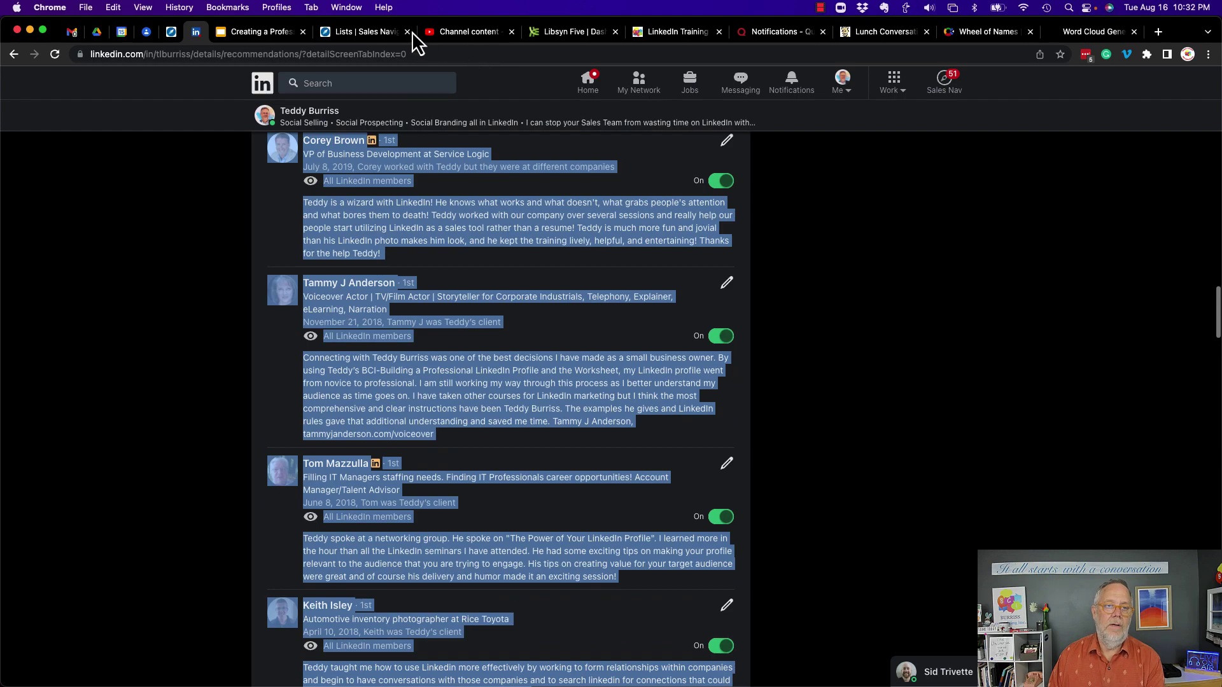
{"action": "left_click_drag", "start_coordinate": [411, 32], "coordinate": [306, 288]}
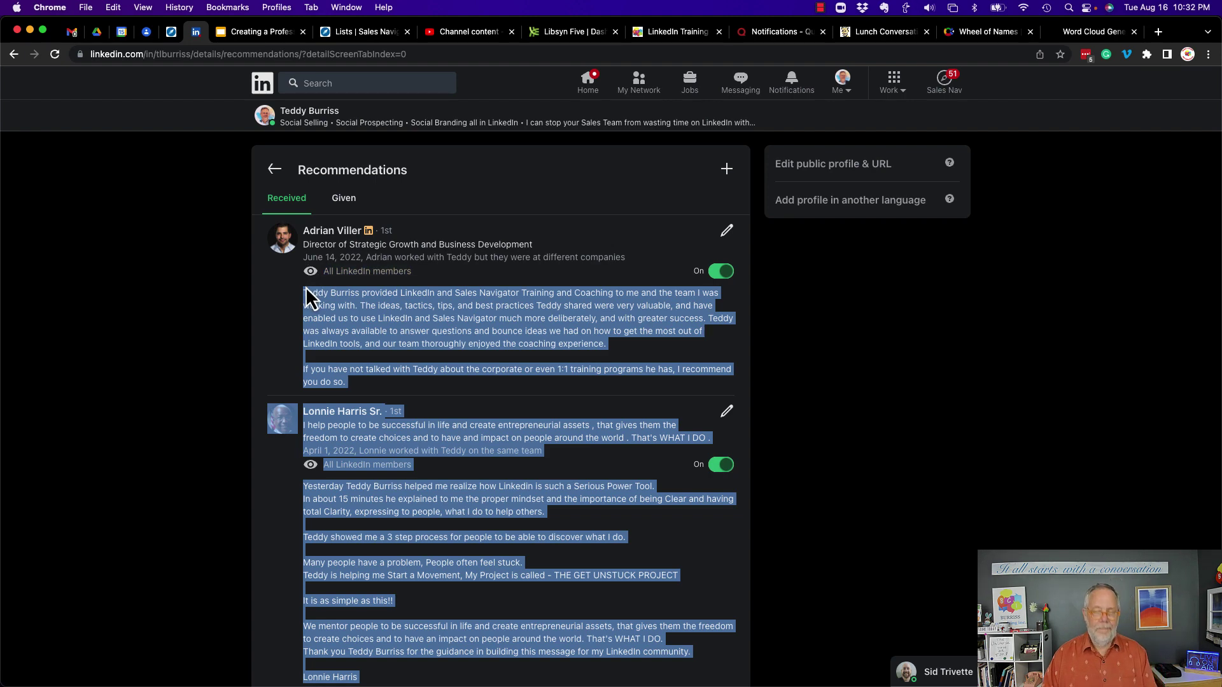
Switch to the Word Cloud Generator and paste the copied recommendations on the blank line after the Experience text
{"action": "left_click", "coordinate": [1092, 37]}
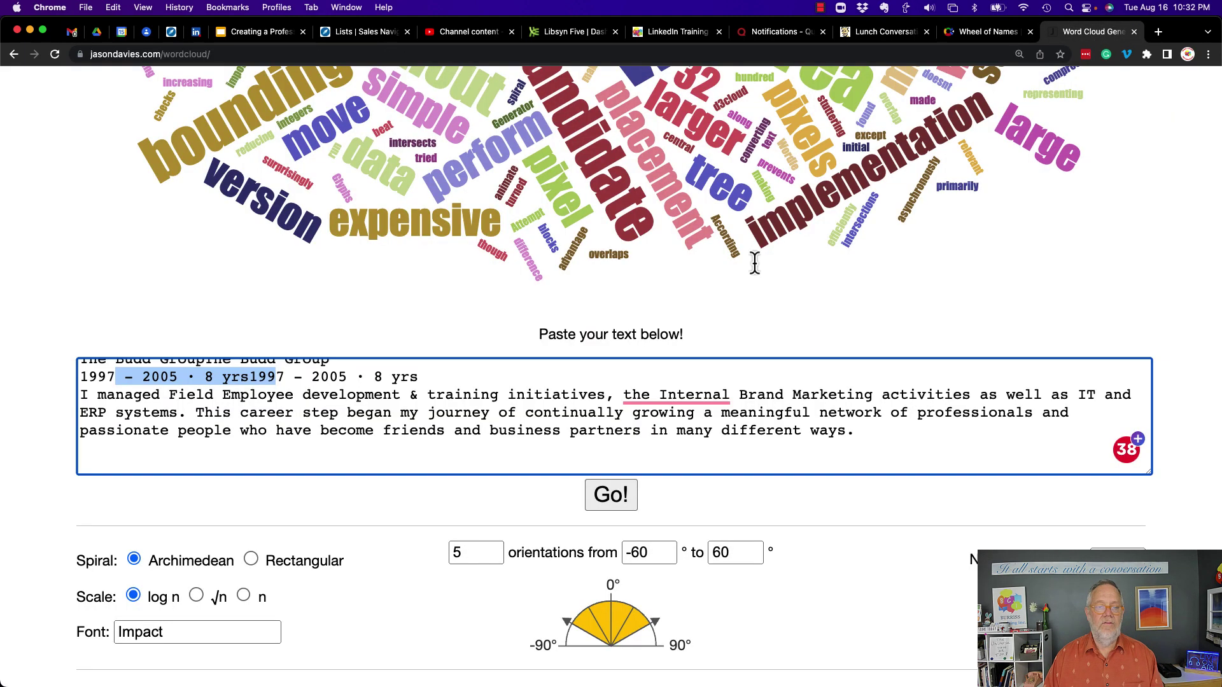
{"action": "left_click", "coordinate": [175, 459]}
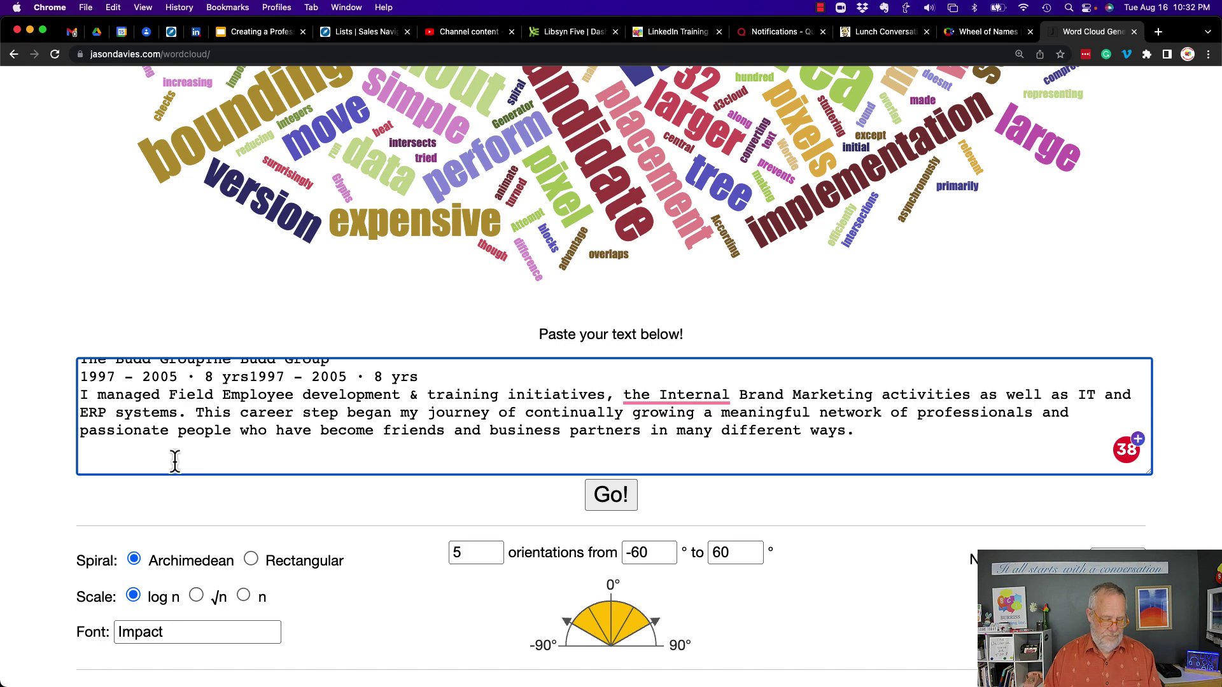
{"action": "key", "text": "super+v"}
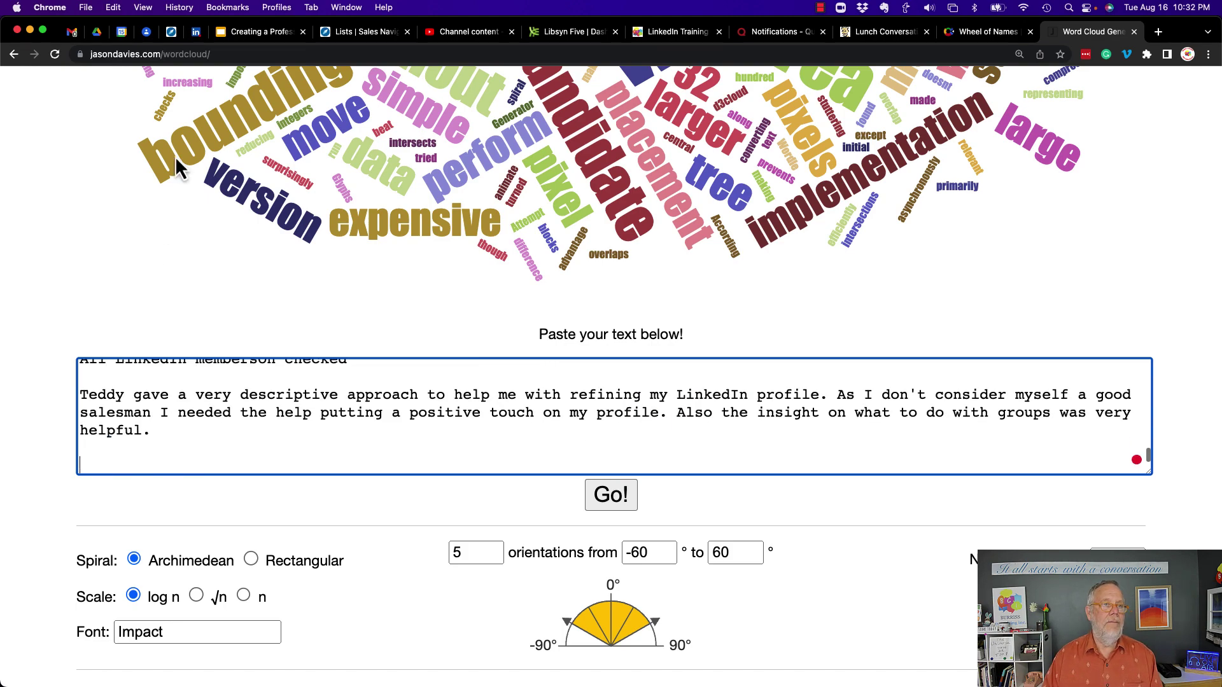
Switch to the LinkedIn recommendations page, return to the main profile, and open the full list of publications
{"action": "left_click", "coordinate": [194, 33]}
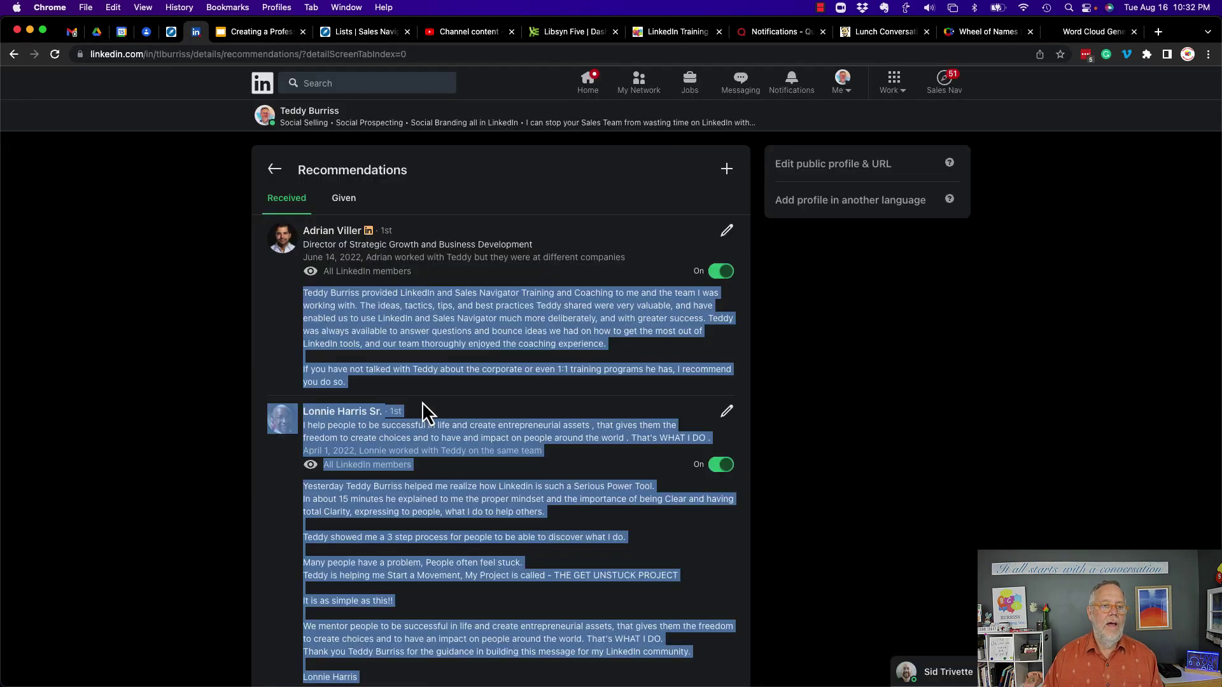
{"action": "scroll", "coordinate": [422, 402], "scroll_direction": "down", "scroll_amount": 20}
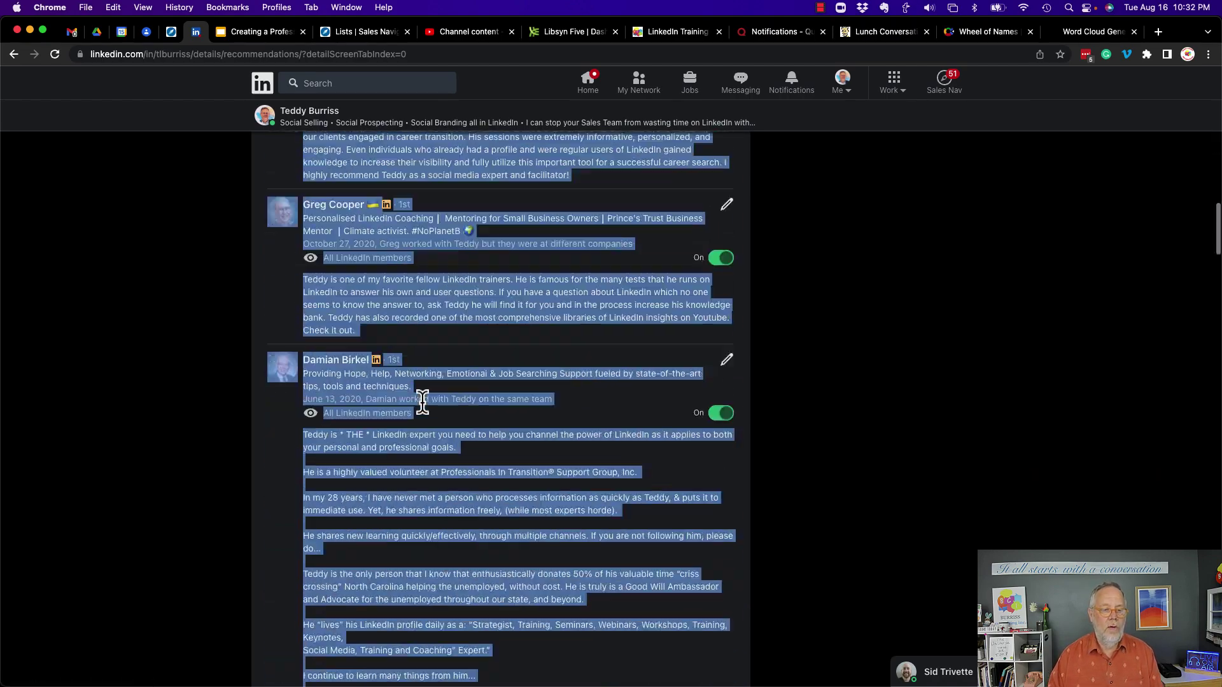
{"action": "scroll", "coordinate": [422, 402], "scroll_direction": "down", "scroll_amount": 20}
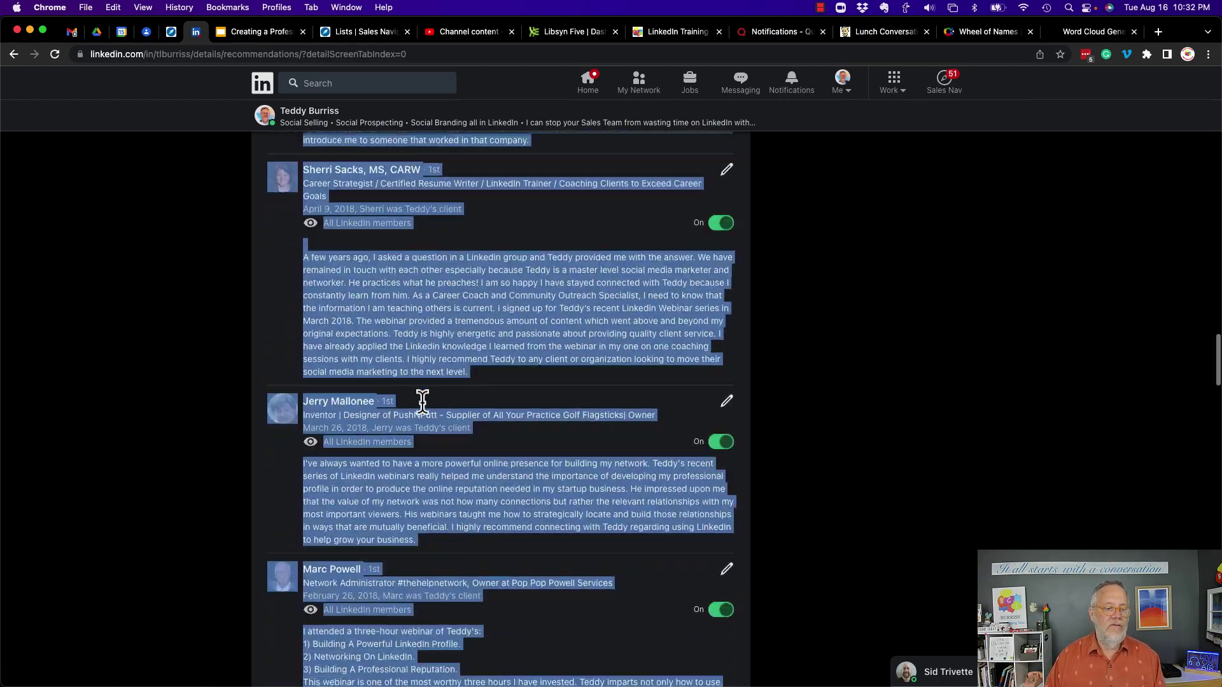
{"action": "scroll", "coordinate": [422, 402], "scroll_direction": "up", "scroll_amount": 20}
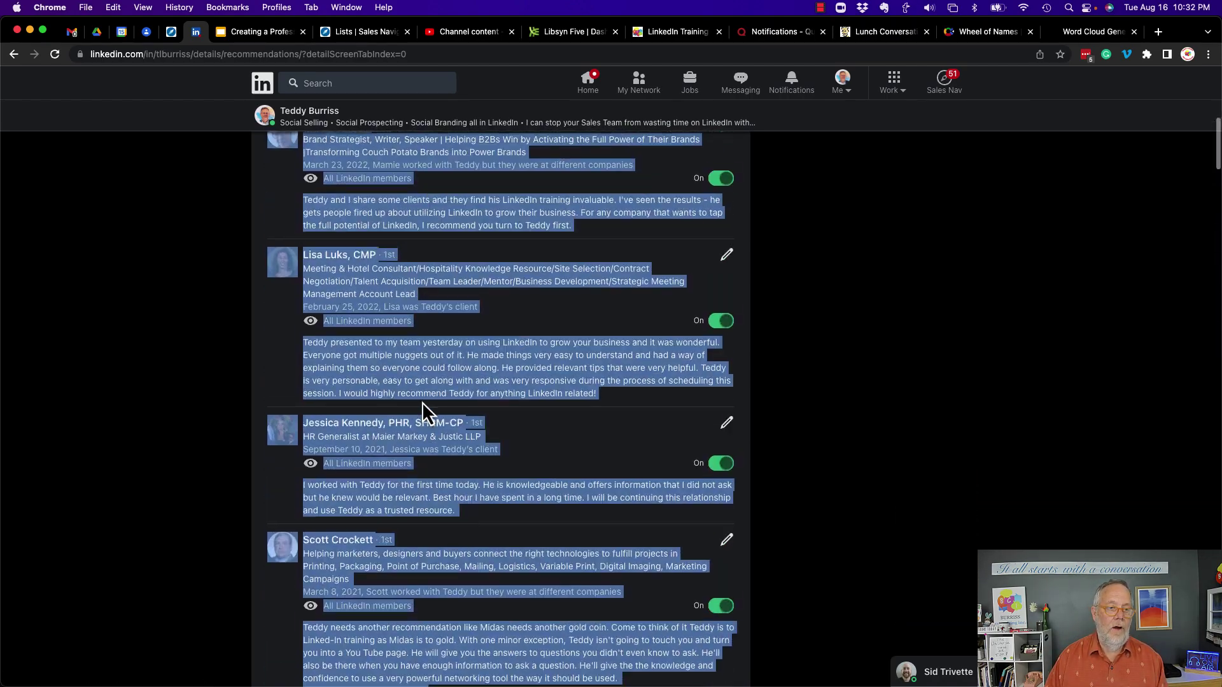
{"action": "scroll", "coordinate": [421, 402], "scroll_direction": "up", "scroll_amount": 15}
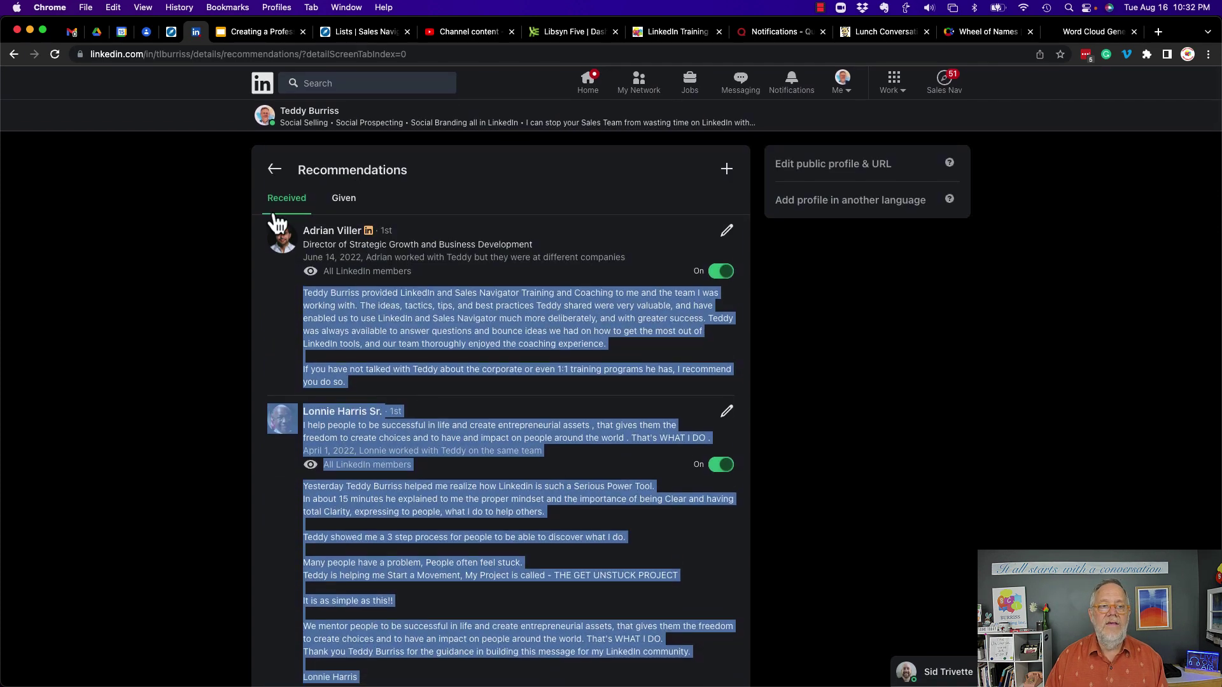
{"action": "left_click", "coordinate": [272, 172]}
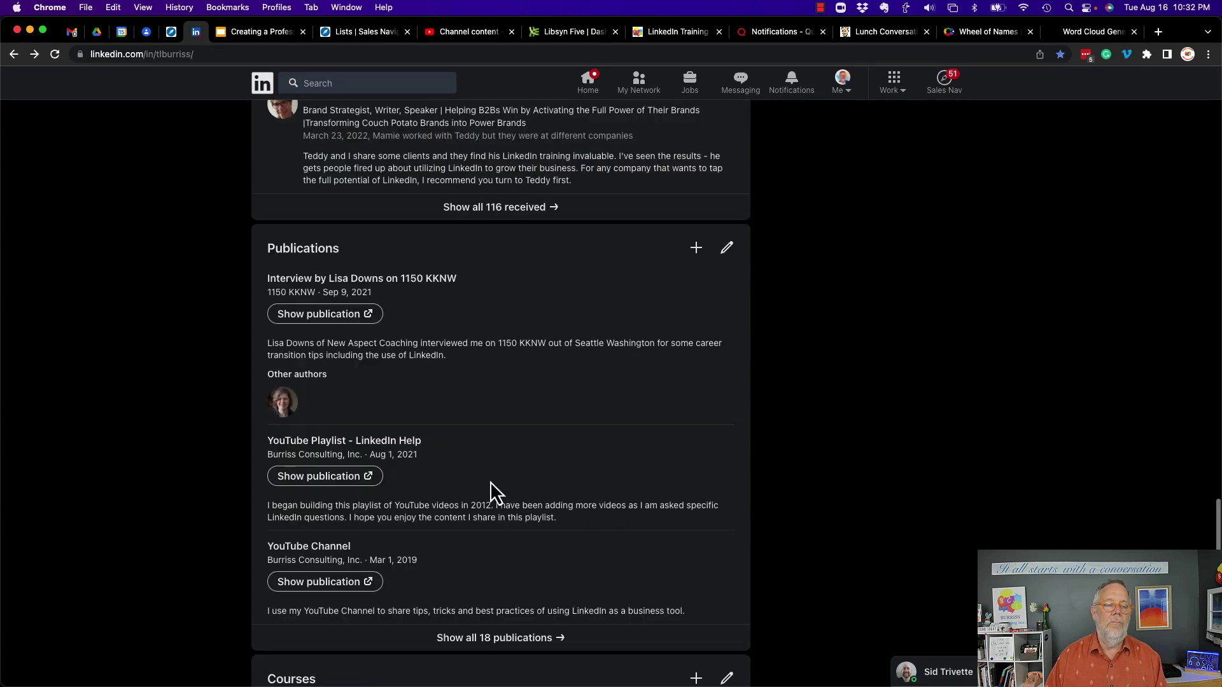
{"action": "scroll", "coordinate": [518, 445], "scroll_direction": "down", "scroll_amount": 5}
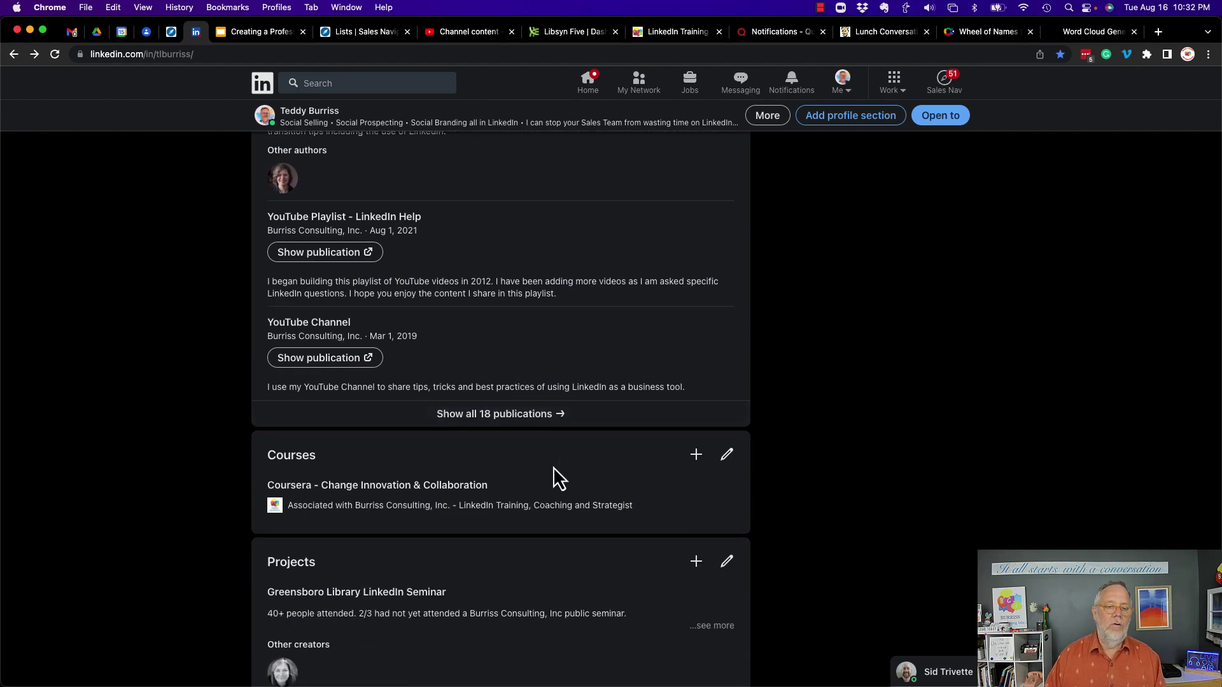
{"action": "left_click", "coordinate": [503, 404]}
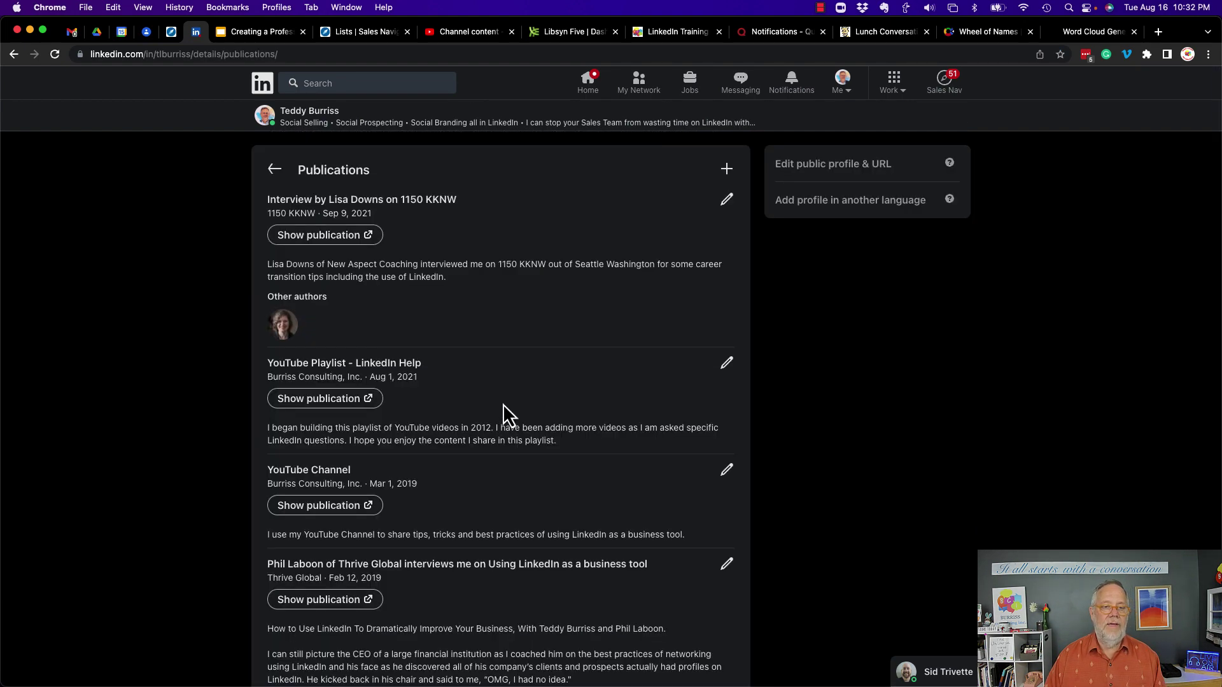
Select and copy the text of the Publications list through the end of the LinkedIn Author entry
{"action": "scroll", "coordinate": [502, 403], "scroll_direction": "down", "scroll_amount": 10}
{"action": "scroll", "coordinate": [503, 403], "scroll_direction": "down", "scroll_amount": 10}
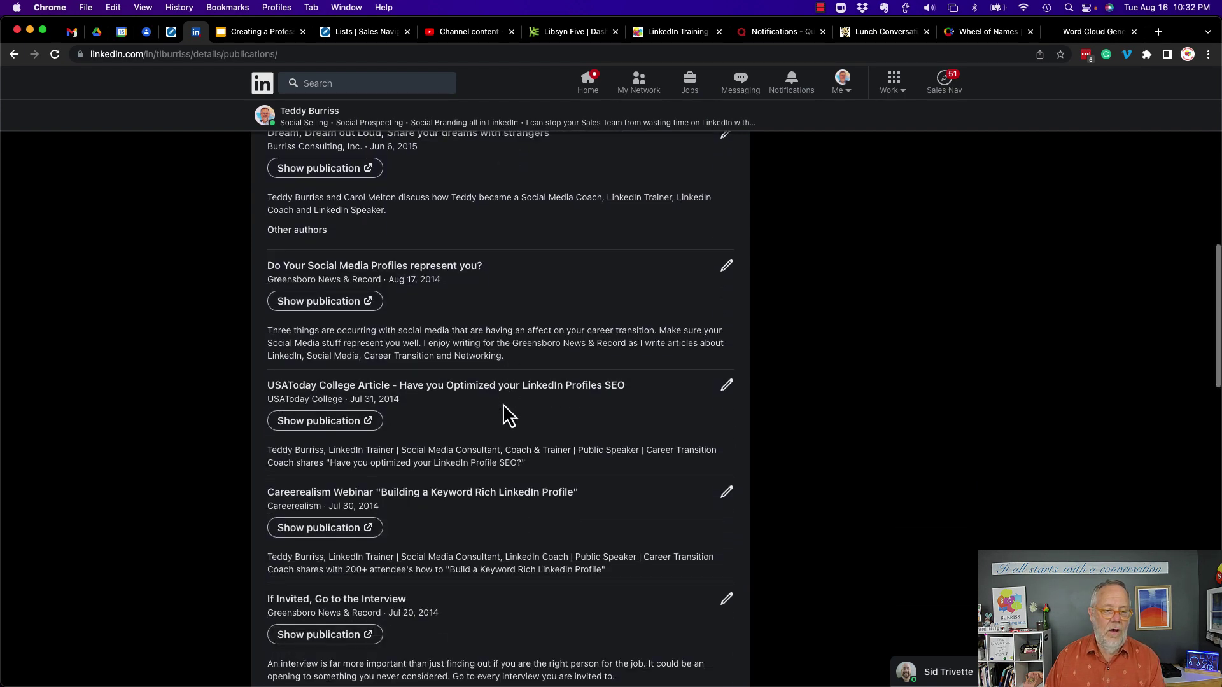
{"action": "scroll", "coordinate": [503, 403], "scroll_direction": "down", "scroll_amount": 10}
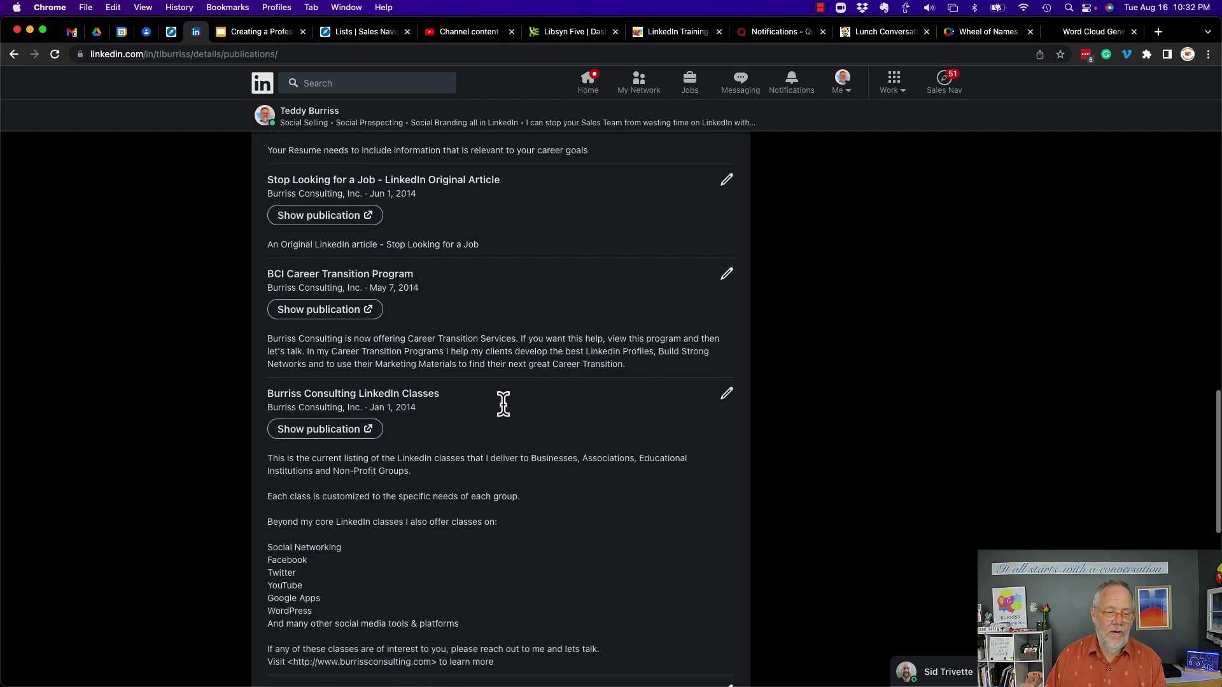
{"action": "scroll", "coordinate": [381, 449], "scroll_direction": "down", "scroll_amount": 7}
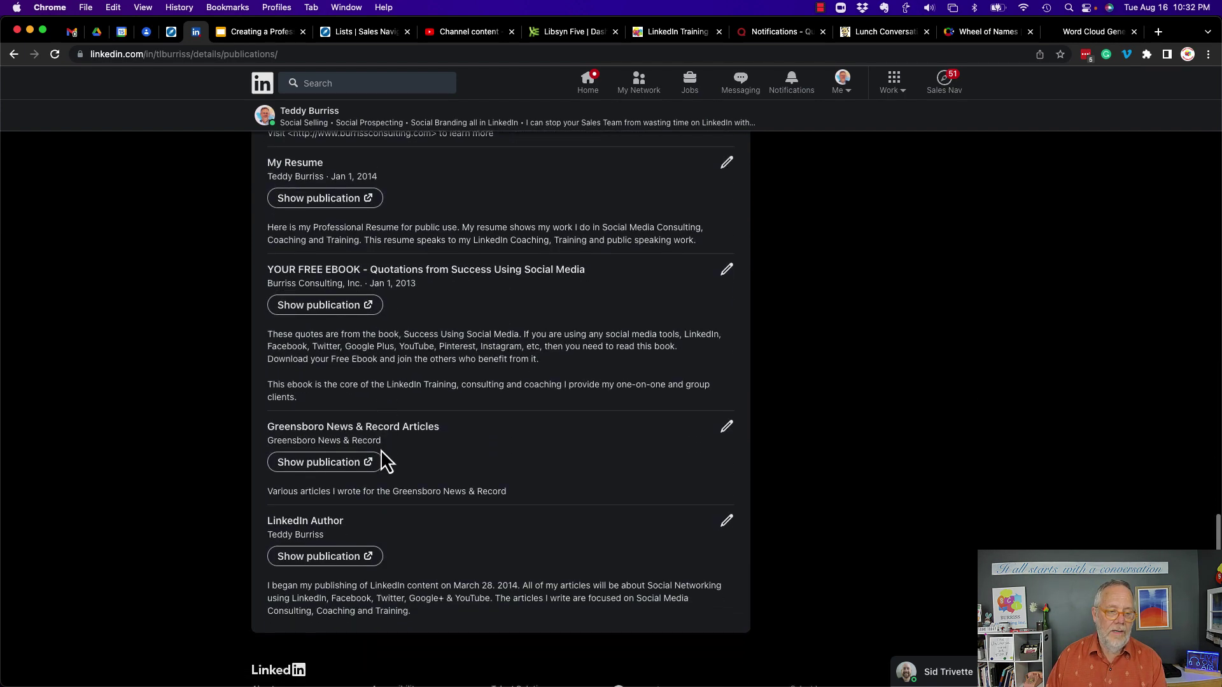
{"action": "left_click_drag", "start_coordinate": [418, 495], "coordinate": [308, 155]}
{"action": "left_click_drag", "start_coordinate": [359, 83], "coordinate": [434, 495]}
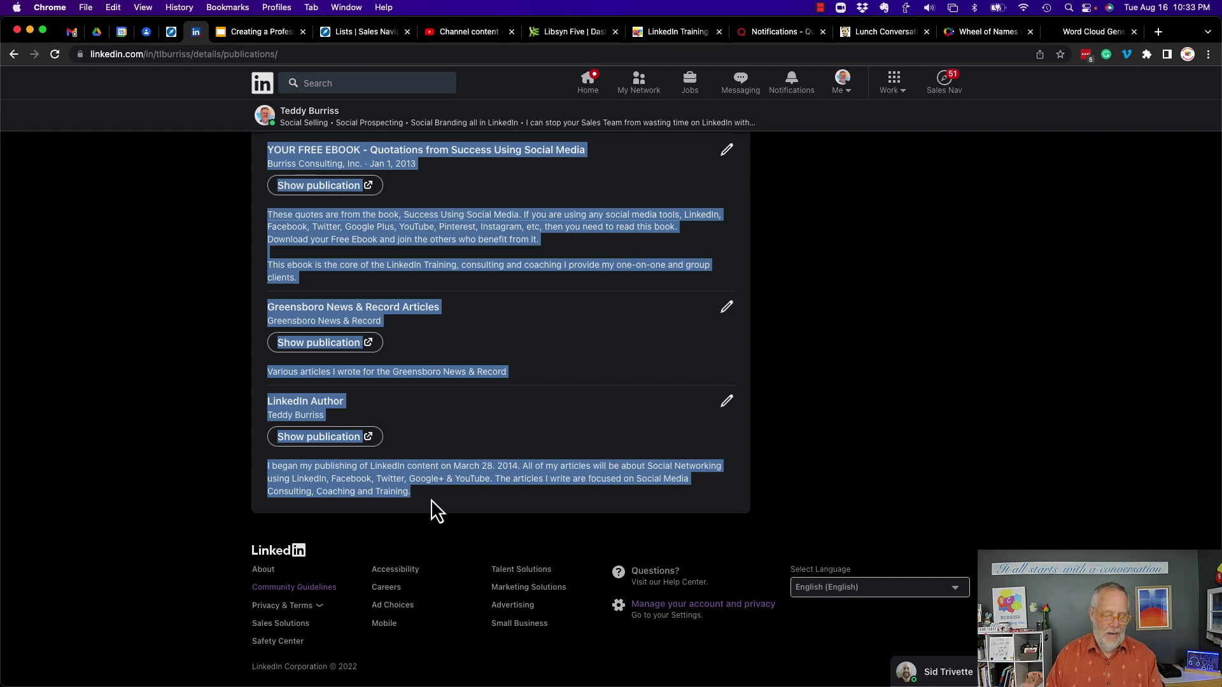
Switch to the Word Cloud Generator, paste the publications text after the recommendations, and generate the word cloud
{"action": "left_click", "coordinate": [1091, 32]}
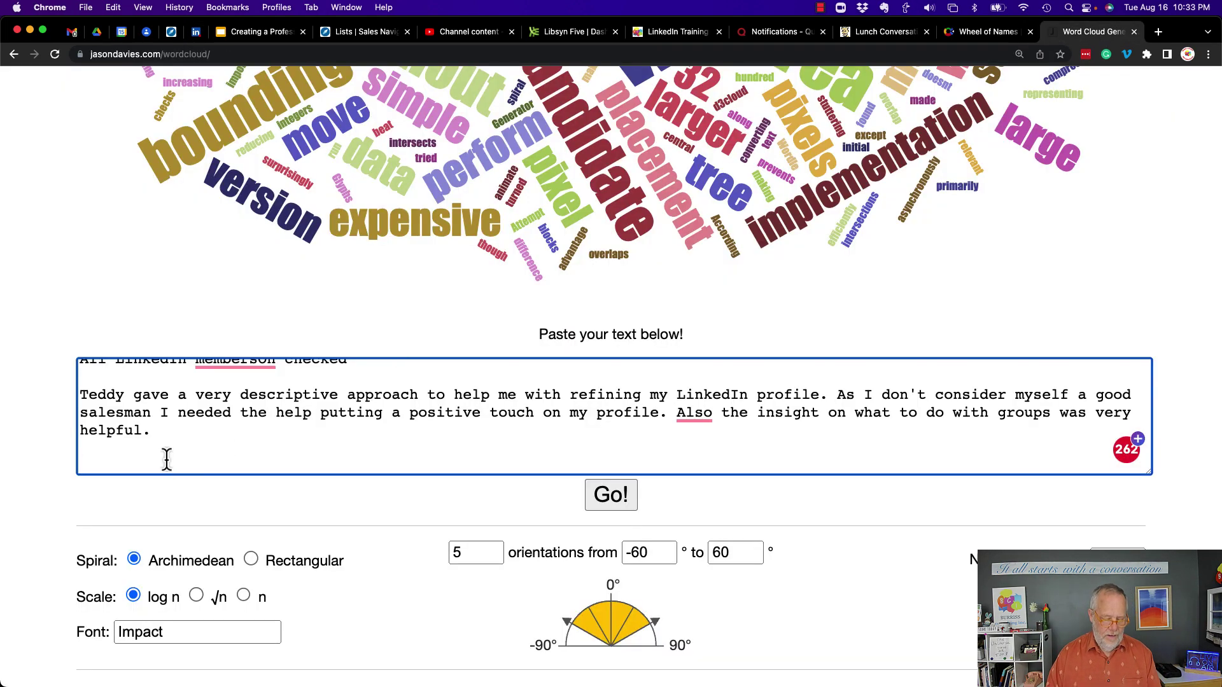
{"action": "key", "text": "super+v"}
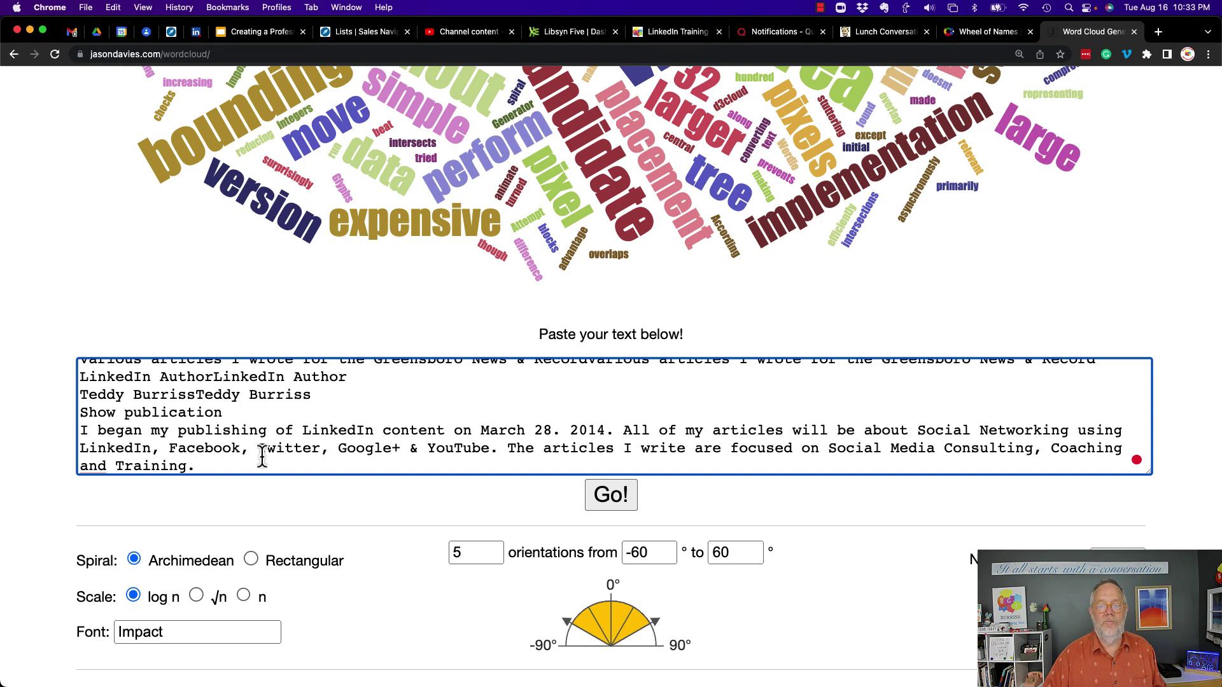
{"action": "left_click", "coordinate": [593, 501]}
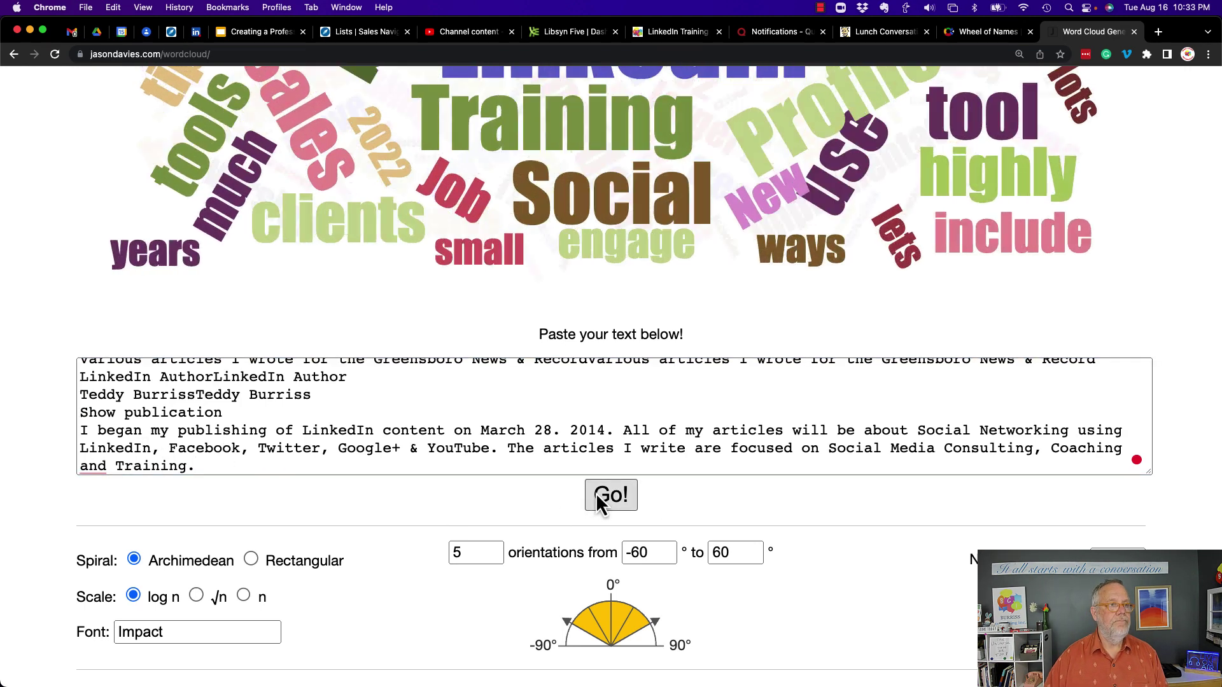
Examine which words stand out in the generated word cloud and review the pasted source text below it
{"action": "scroll", "coordinate": [703, 433], "scroll_direction": "up", "scroll_amount": 3}
{"action": "scroll", "coordinate": [703, 433], "scroll_direction": "up", "scroll_amount": 3}
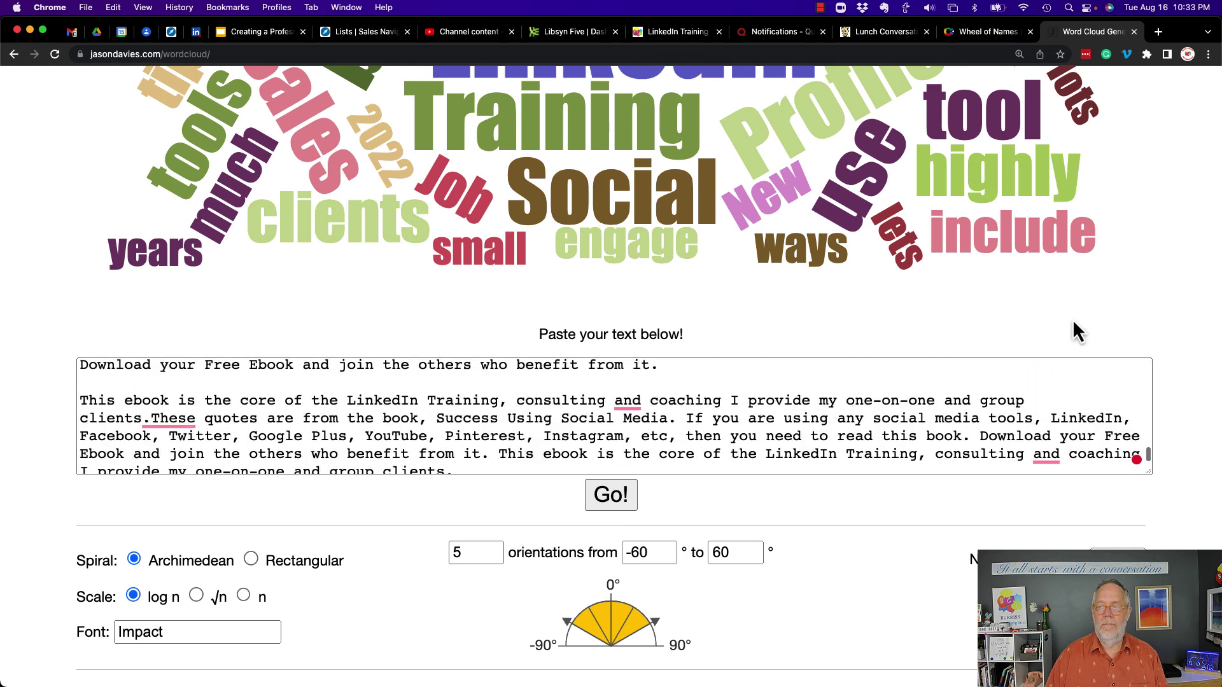
{"action": "scroll", "coordinate": [1162, 303], "scroll_direction": "up", "scroll_amount": 10}
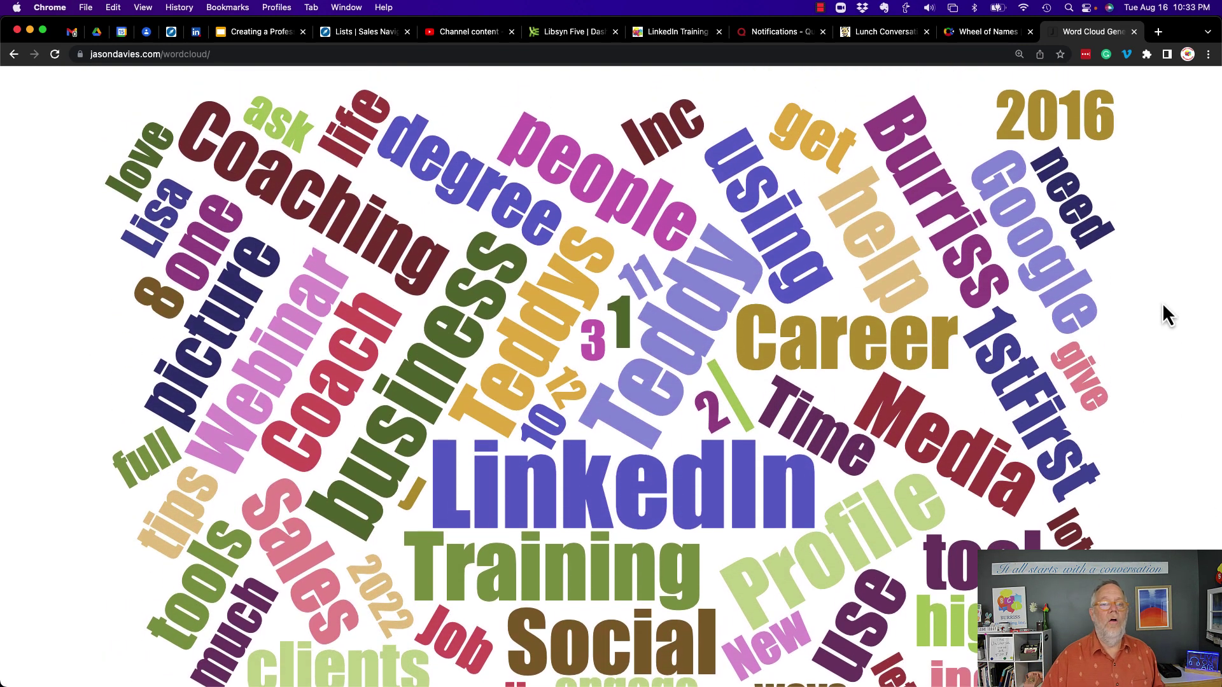
{"action": "scroll", "coordinate": [1162, 303], "scroll_direction": "down", "scroll_amount": 2}
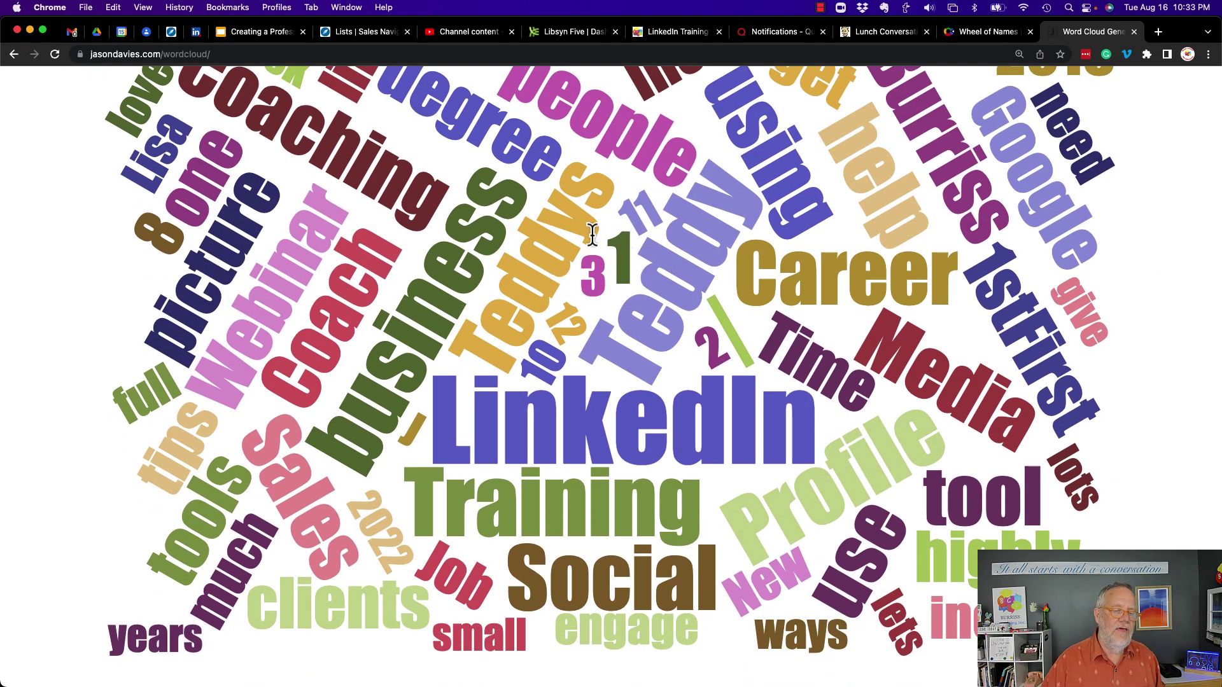
{"action": "scroll", "coordinate": [29, 257], "scroll_direction": "up", "scroll_amount": 2}
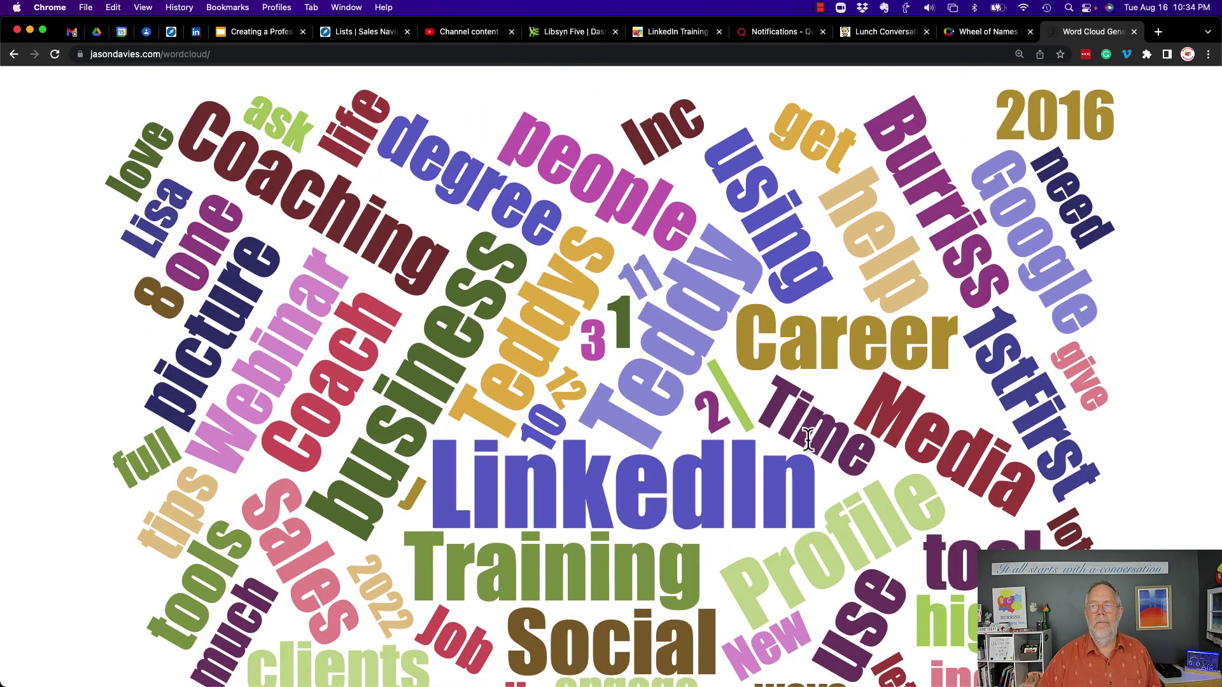
{"action": "scroll", "coordinate": [807, 439], "scroll_direction": "down", "scroll_amount": 5}
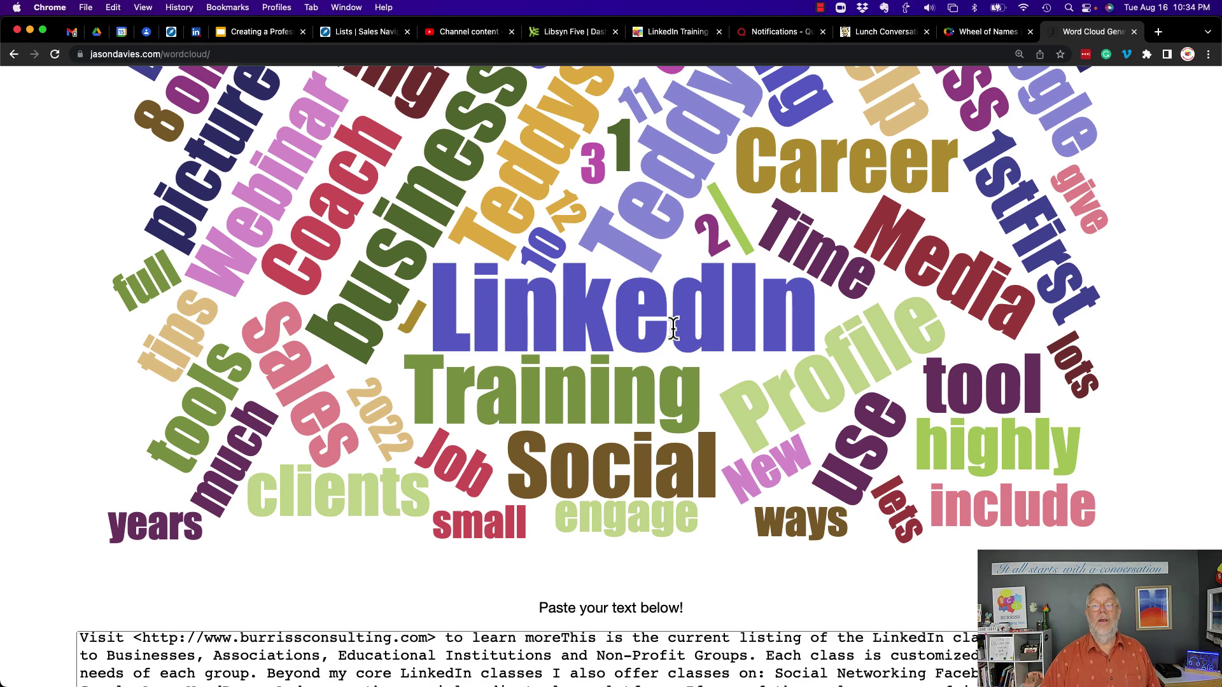
{"action": "scroll", "coordinate": [652, 321], "scroll_direction": "up", "scroll_amount": 2}
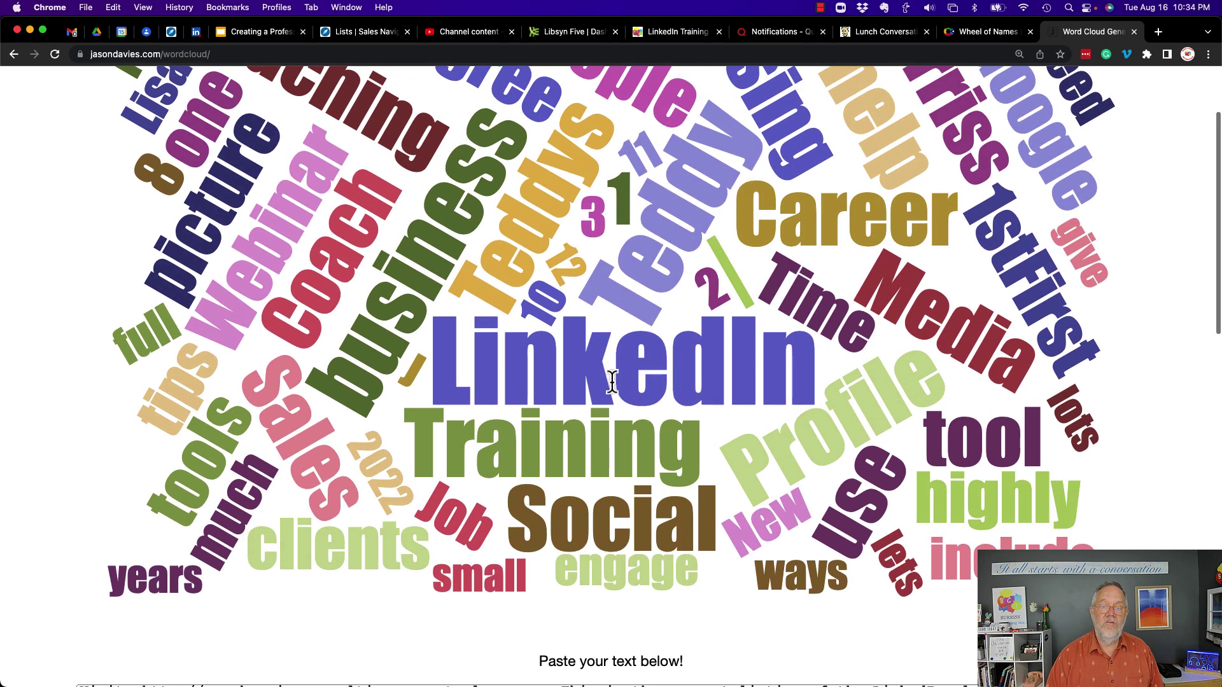
{"action": "scroll", "coordinate": [625, 439], "scroll_direction": "up", "scroll_amount": 3}
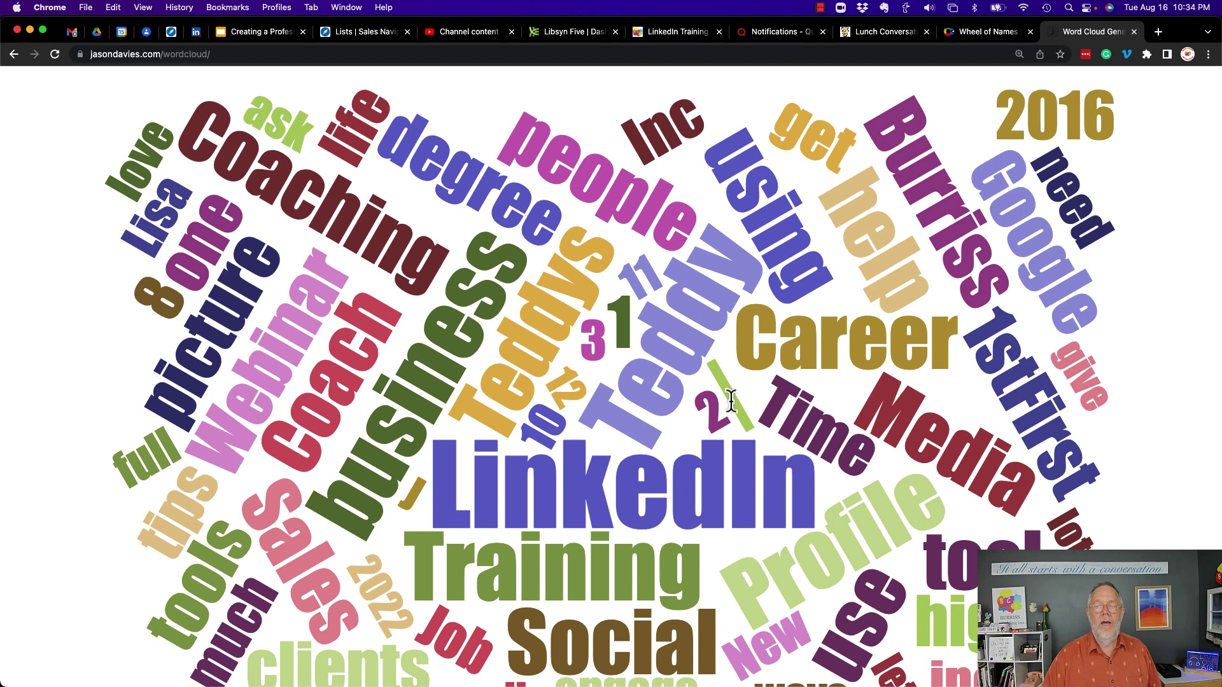
{"action": "scroll", "coordinate": [731, 401], "scroll_direction": "down", "scroll_amount": 2}
{"action": "scroll", "coordinate": [731, 401], "scroll_direction": "down", "scroll_amount": 2}
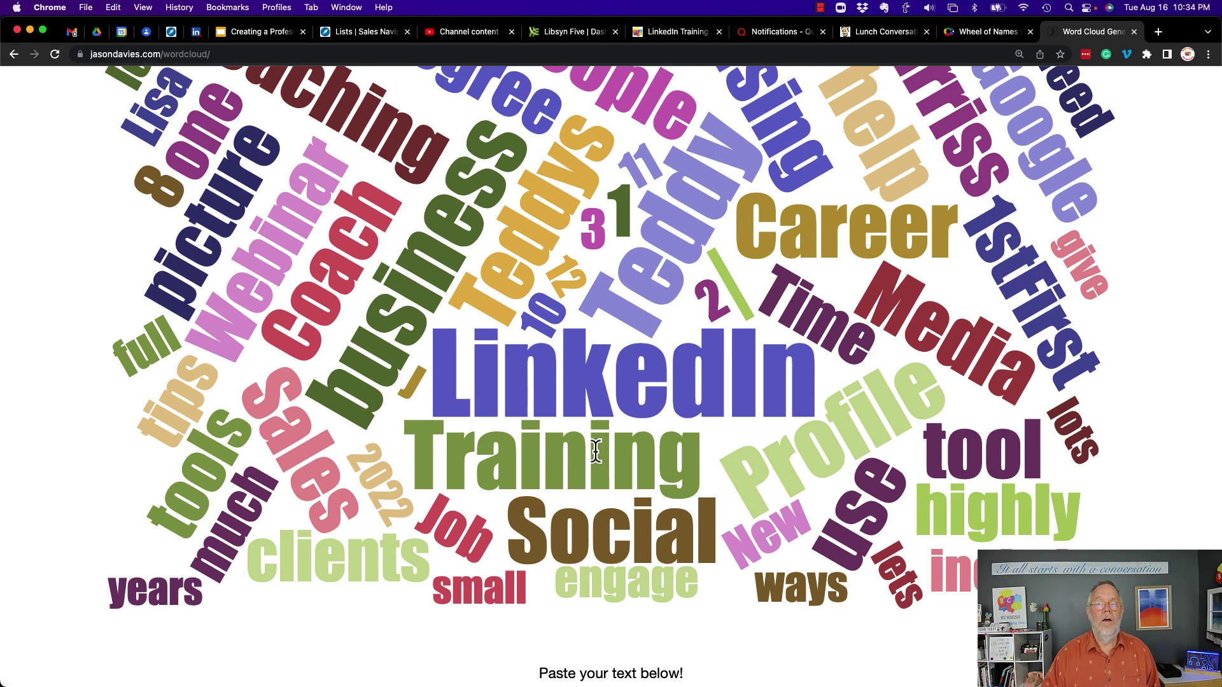
{"action": "scroll", "coordinate": [595, 452], "scroll_direction": "up", "scroll_amount": 3}
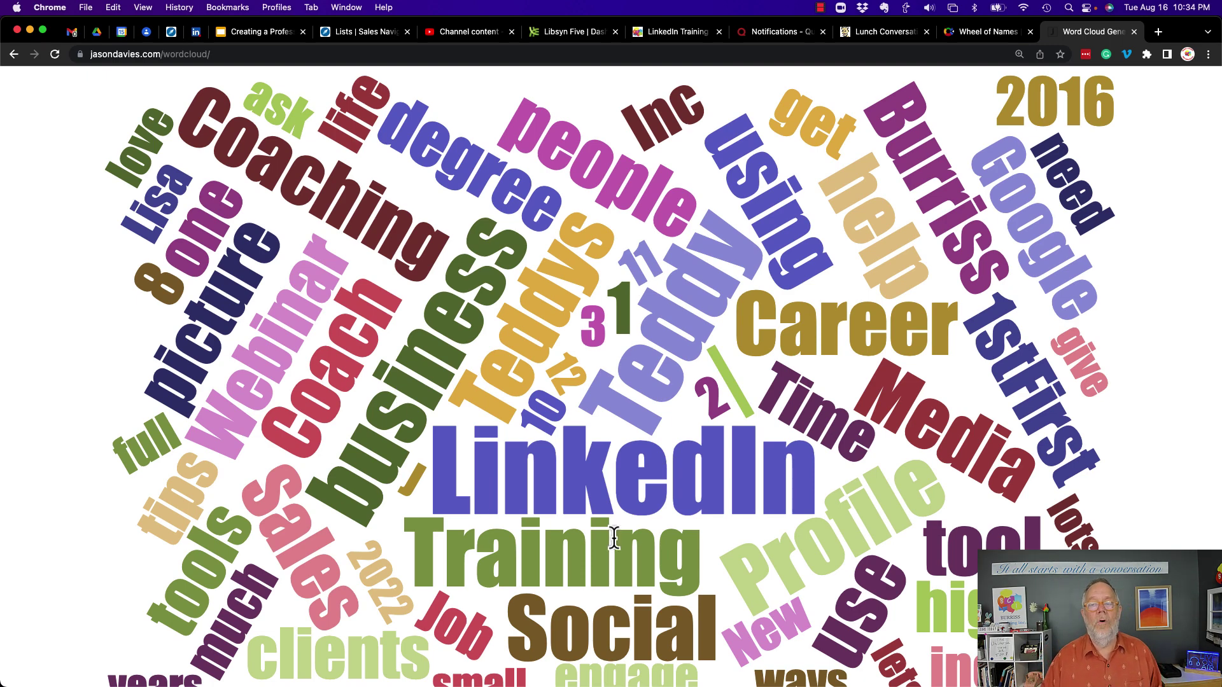
{"action": "scroll", "coordinate": [614, 538], "scroll_direction": "down", "scroll_amount": 4}
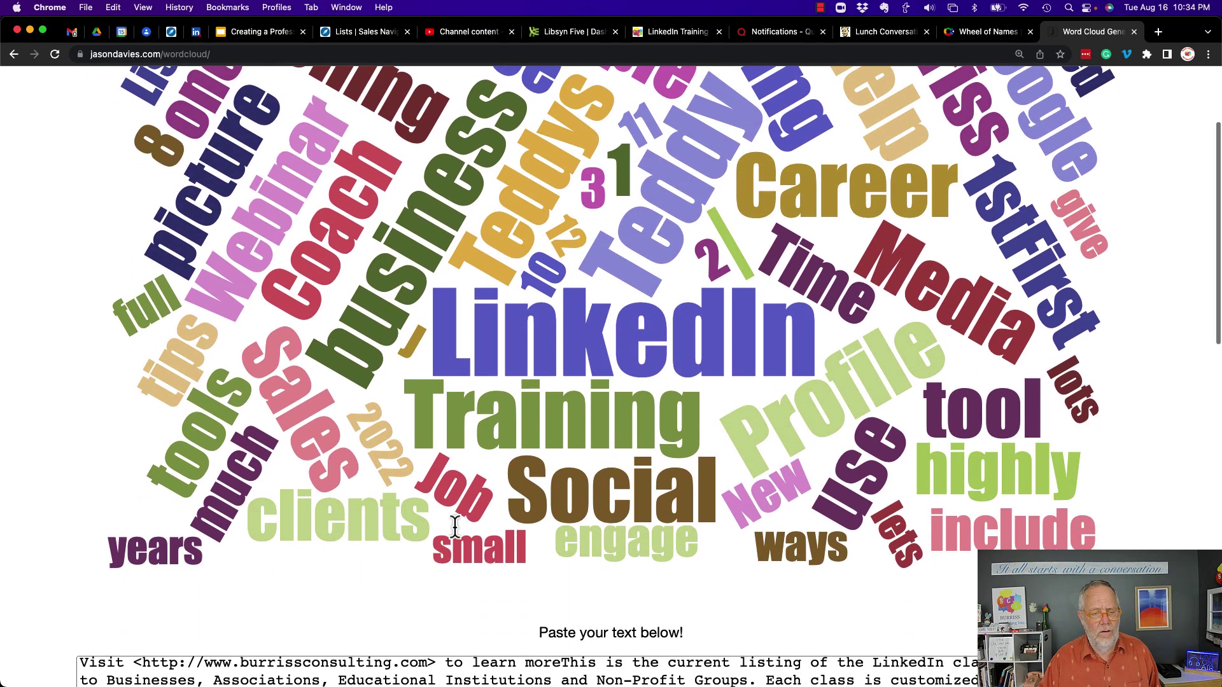
{"action": "scroll", "coordinate": [430, 454], "scroll_direction": "down", "scroll_amount": 8}
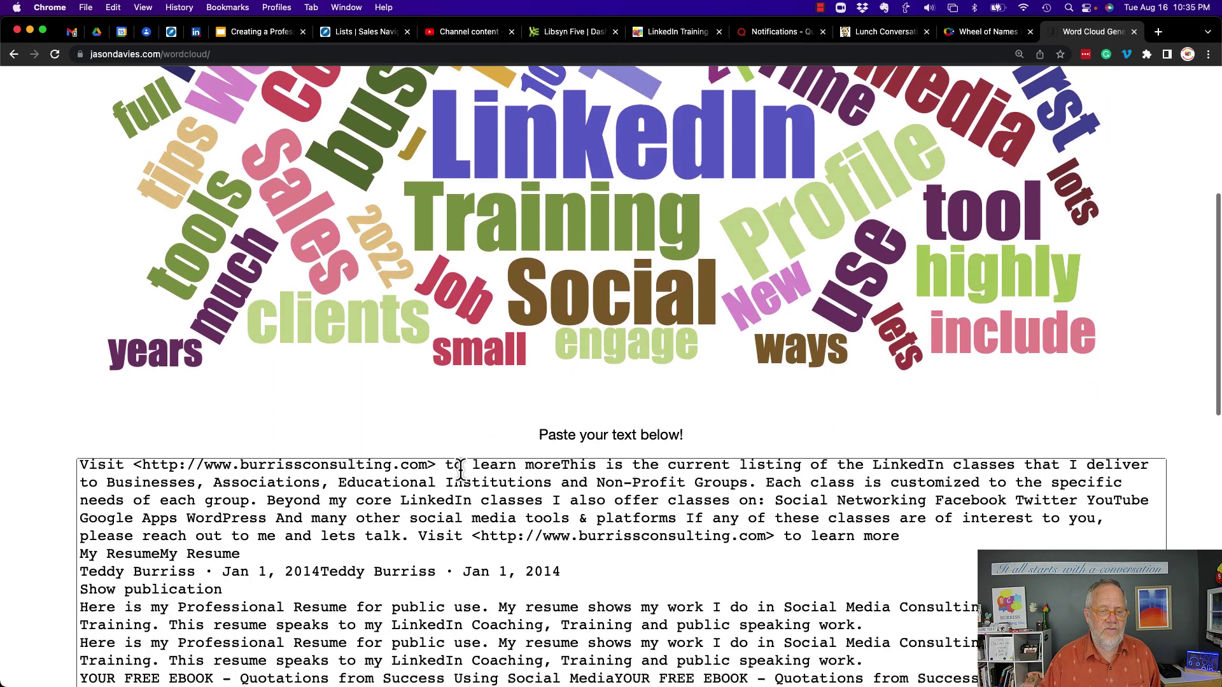
{"action": "scroll", "coordinate": [460, 470], "scroll_direction": "down", "scroll_amount": 2}
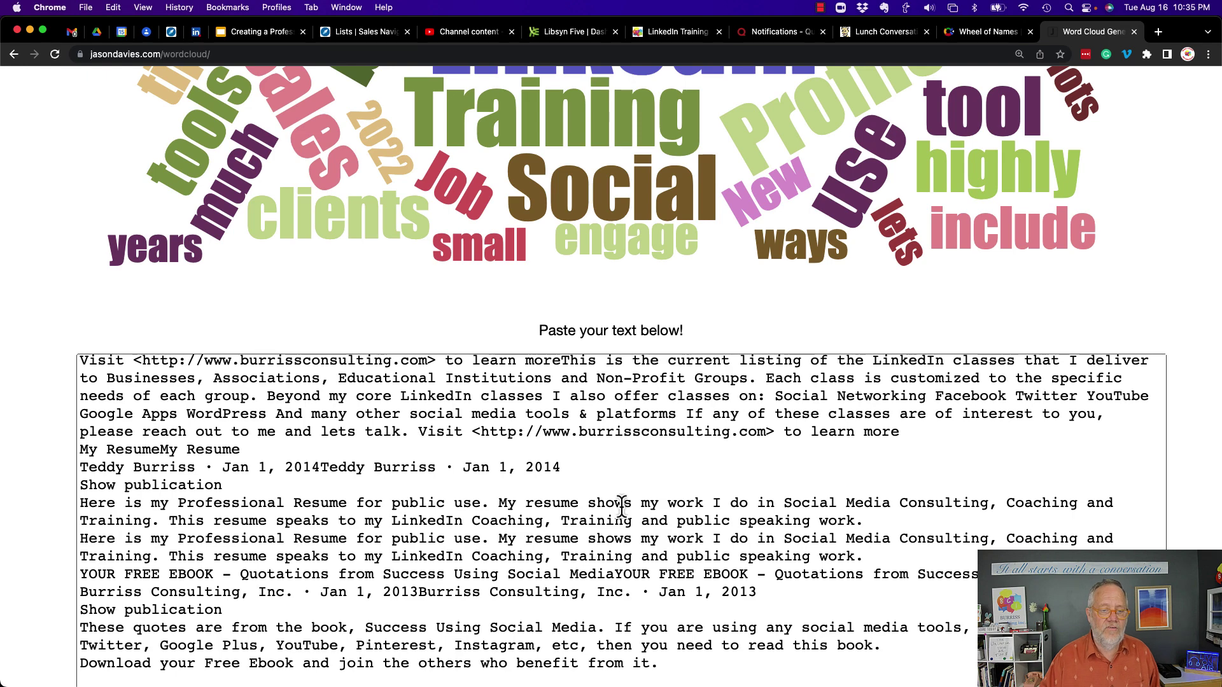
{"action": "scroll", "coordinate": [621, 507], "scroll_direction": "down", "scroll_amount": 2}
{"action": "scroll", "coordinate": [621, 508], "scroll_direction": "up", "scroll_amount": 12}
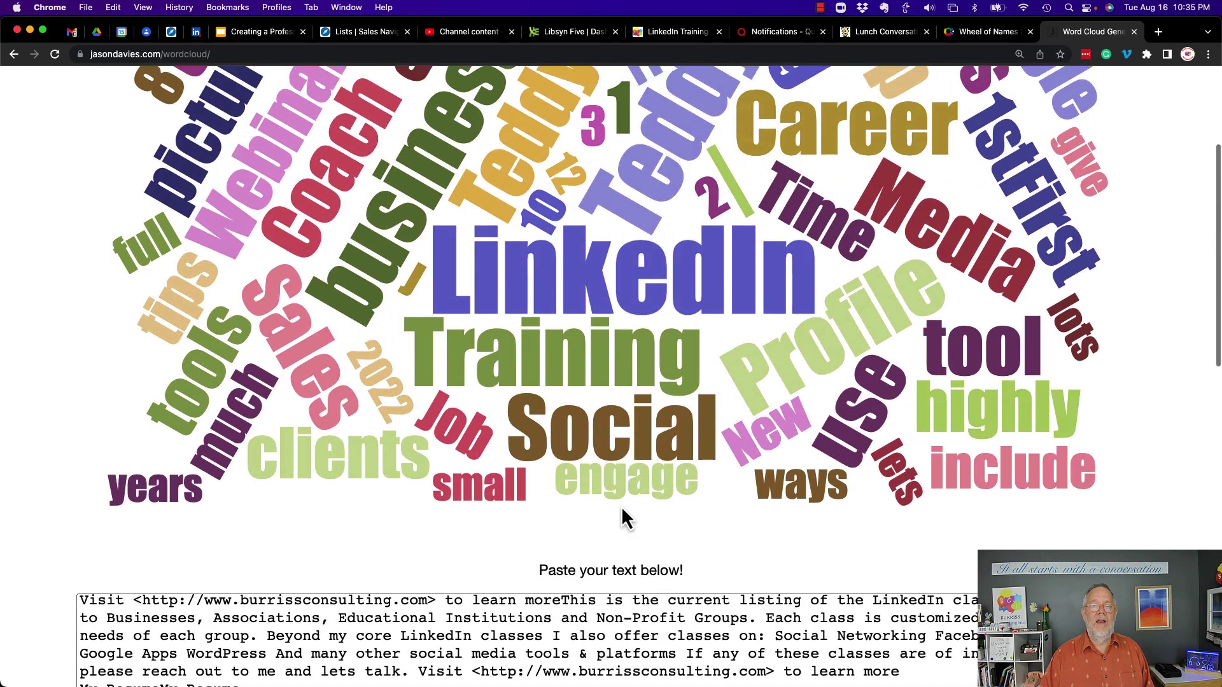
{"action": "scroll", "coordinate": [621, 514], "scroll_direction": "up", "scroll_amount": 4}
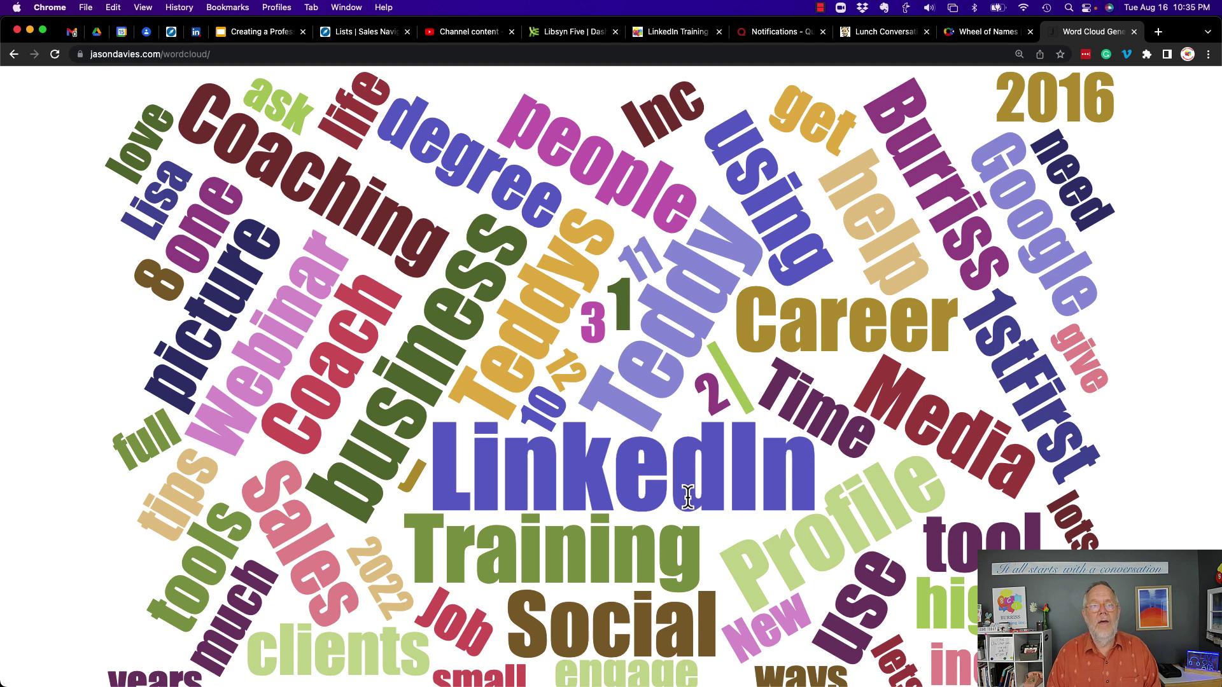
Switch to LinkedIn, clear the publications text selection, and return to the introduction section of the main profile
{"action": "left_click", "coordinate": [197, 34]}
{"action": "left_click", "coordinate": [199, 235]}
{"action": "scroll", "coordinate": [199, 234], "scroll_direction": "up", "scroll_amount": 20}
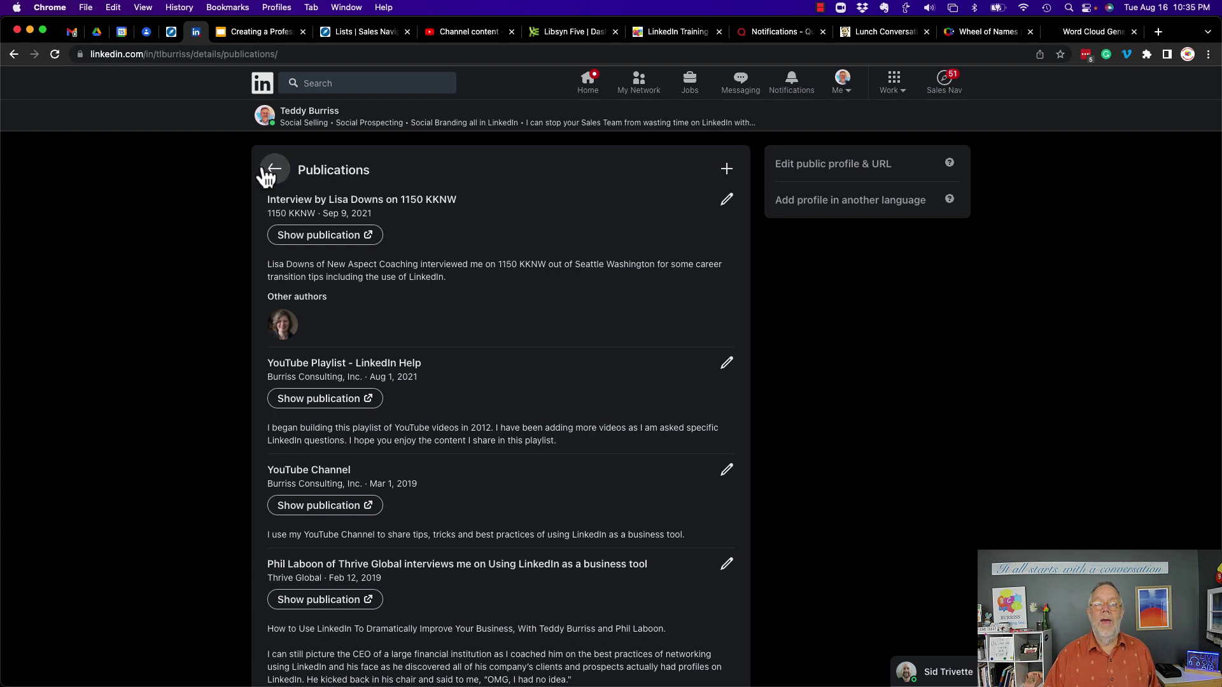
{"action": "left_click", "coordinate": [266, 169]}
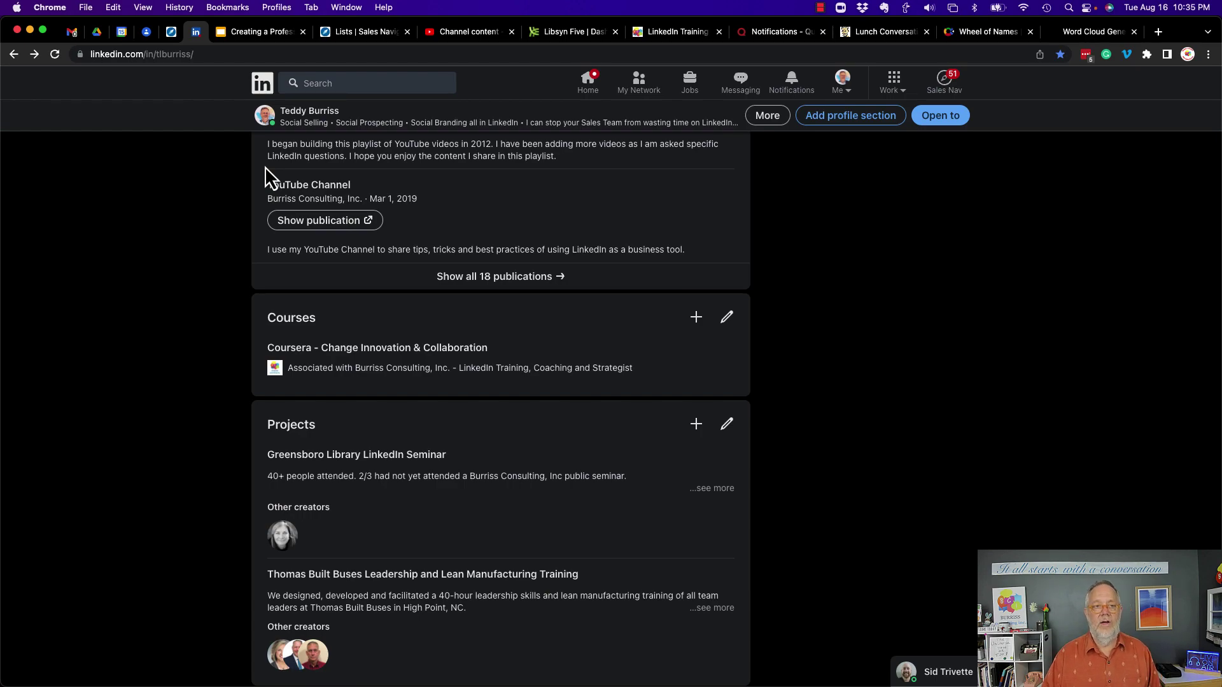
{"action": "scroll", "coordinate": [264, 166], "scroll_direction": "up", "scroll_amount": 15}
{"action": "scroll", "coordinate": [254, 178], "scroll_direction": "up", "scroll_amount": 10}
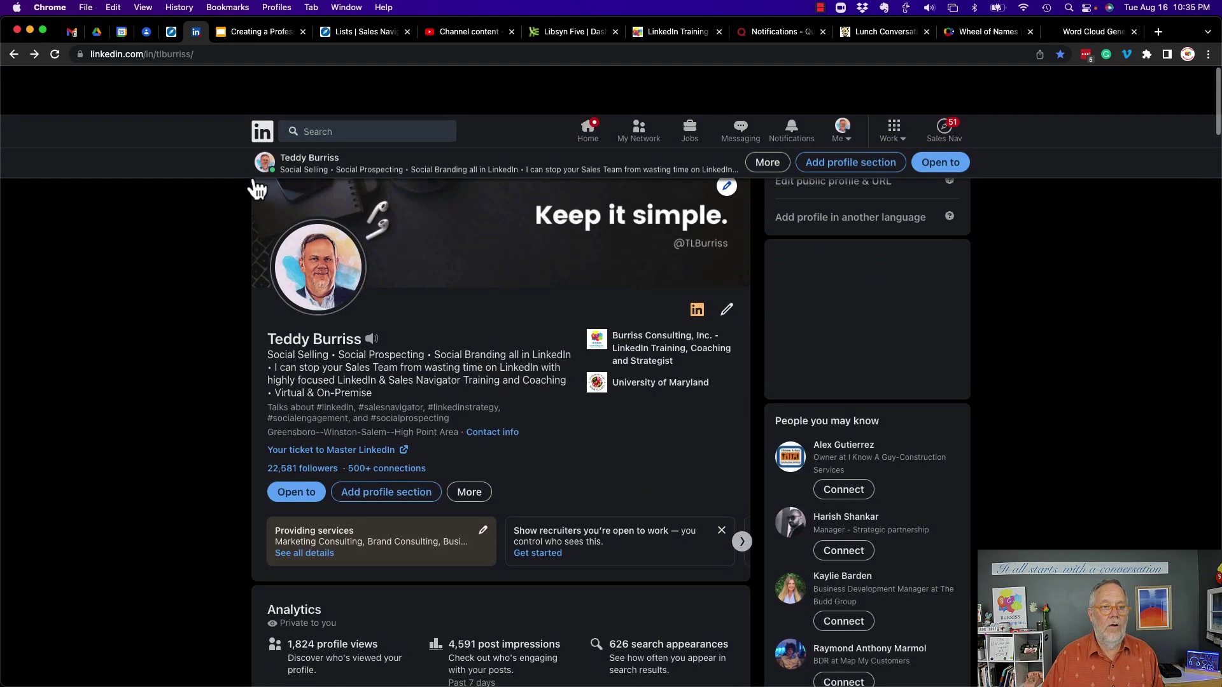